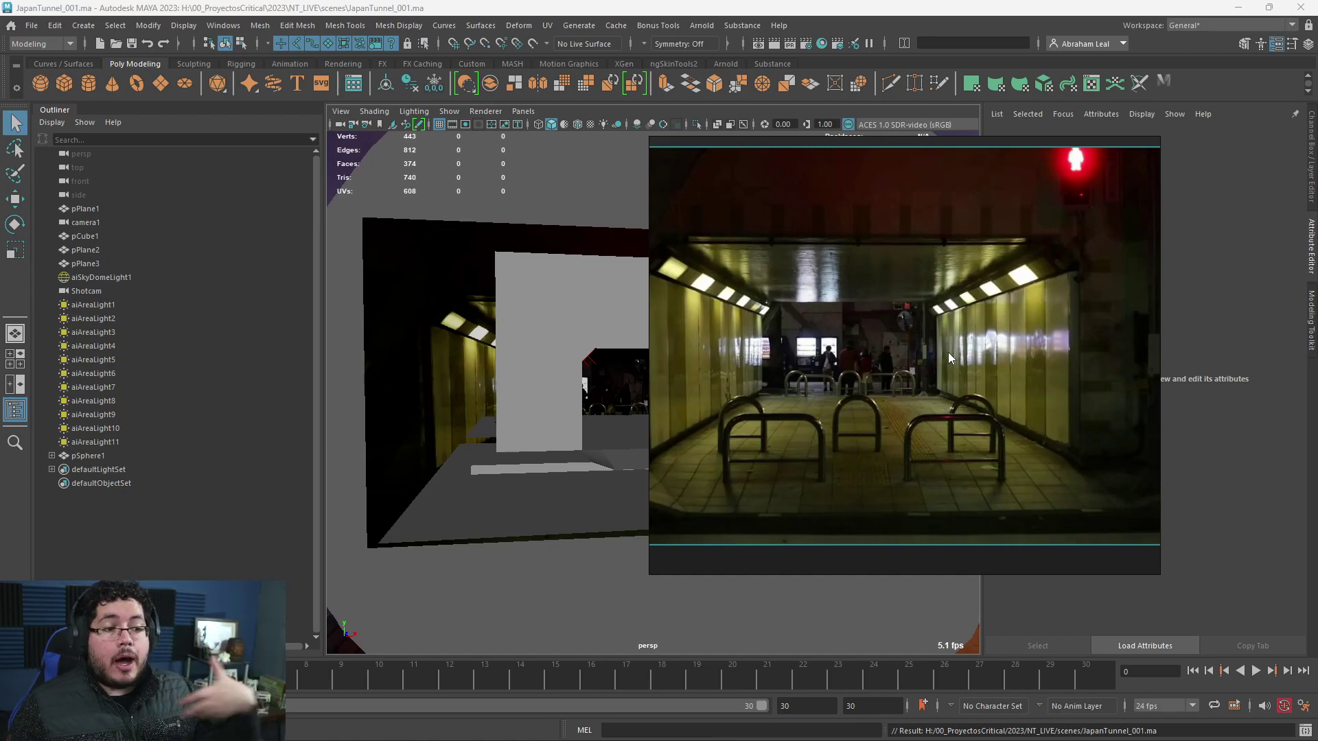
- Examine the wall panels, lights and railings in the tunnel reference photo
scroll(928, 399, "up", 4)
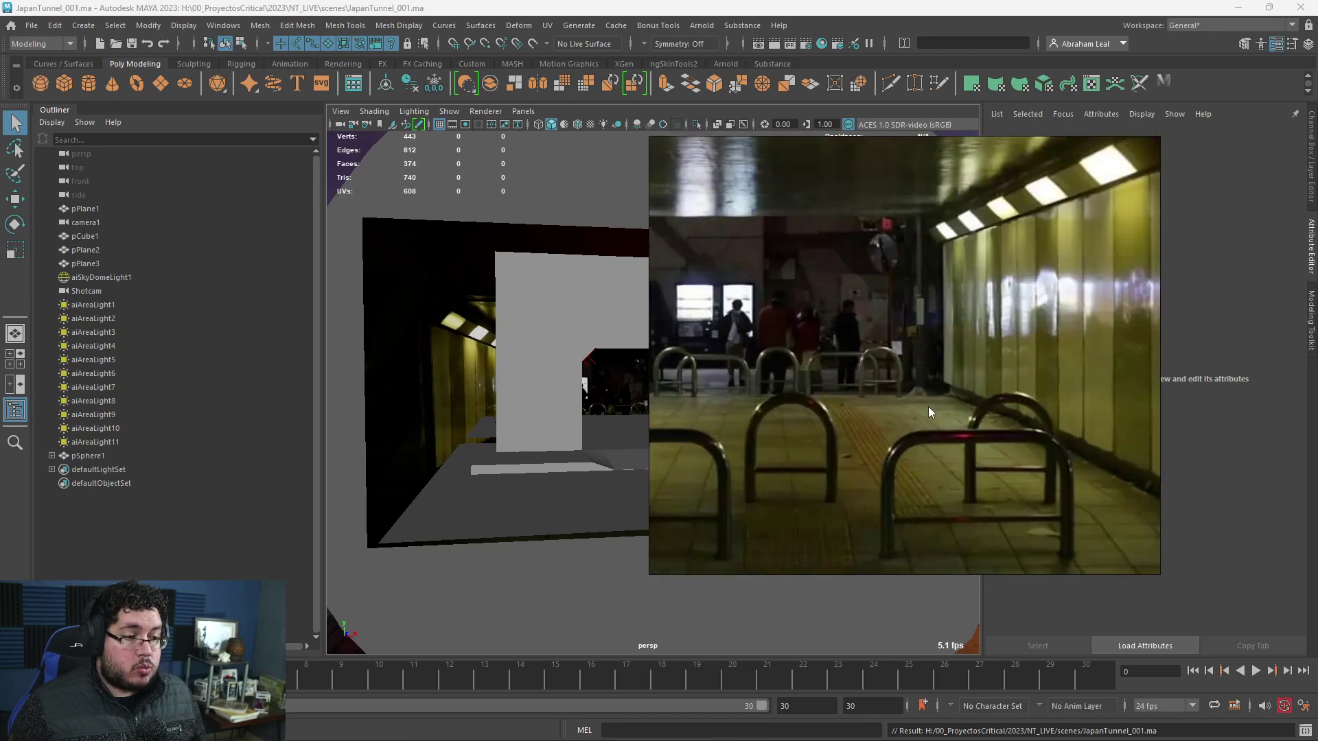
scroll(926, 415, "down", 4)
scroll(772, 391, "up", 2)
middle_click_drag(771, 396, 935, 423)
scroll(838, 400, "up", 4)
scroll(935, 423, "down", 6)
scroll(1032, 348, "up", 4)
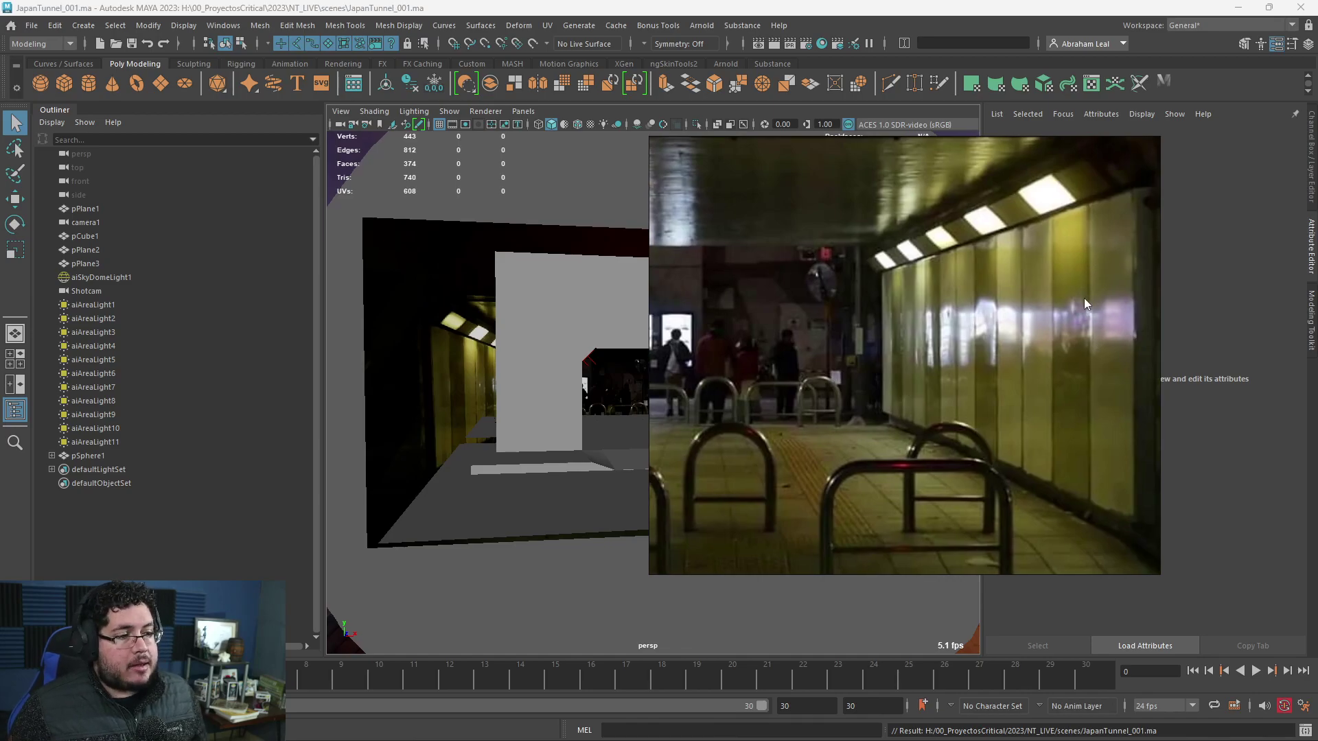
middle_click_drag(1089, 298, 1046, 294)
scroll(977, 319, "down", 5)
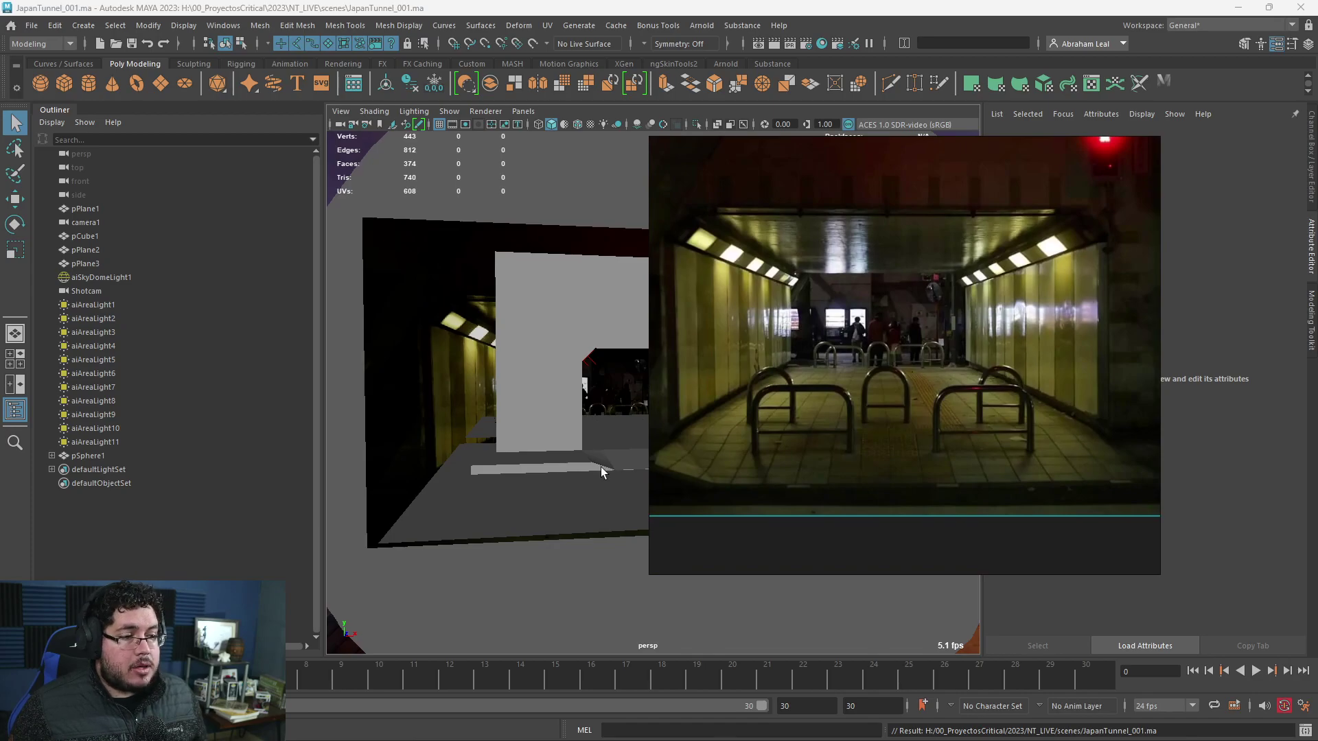
- Move the reference photo clear of the 3D viewport, leaving the tunnel opening visible
left_click(641, 475)
key("space")
left_click_drag(626, 434, 694, 446, "alt")
right_click_drag(933, 243, 1317, 257)
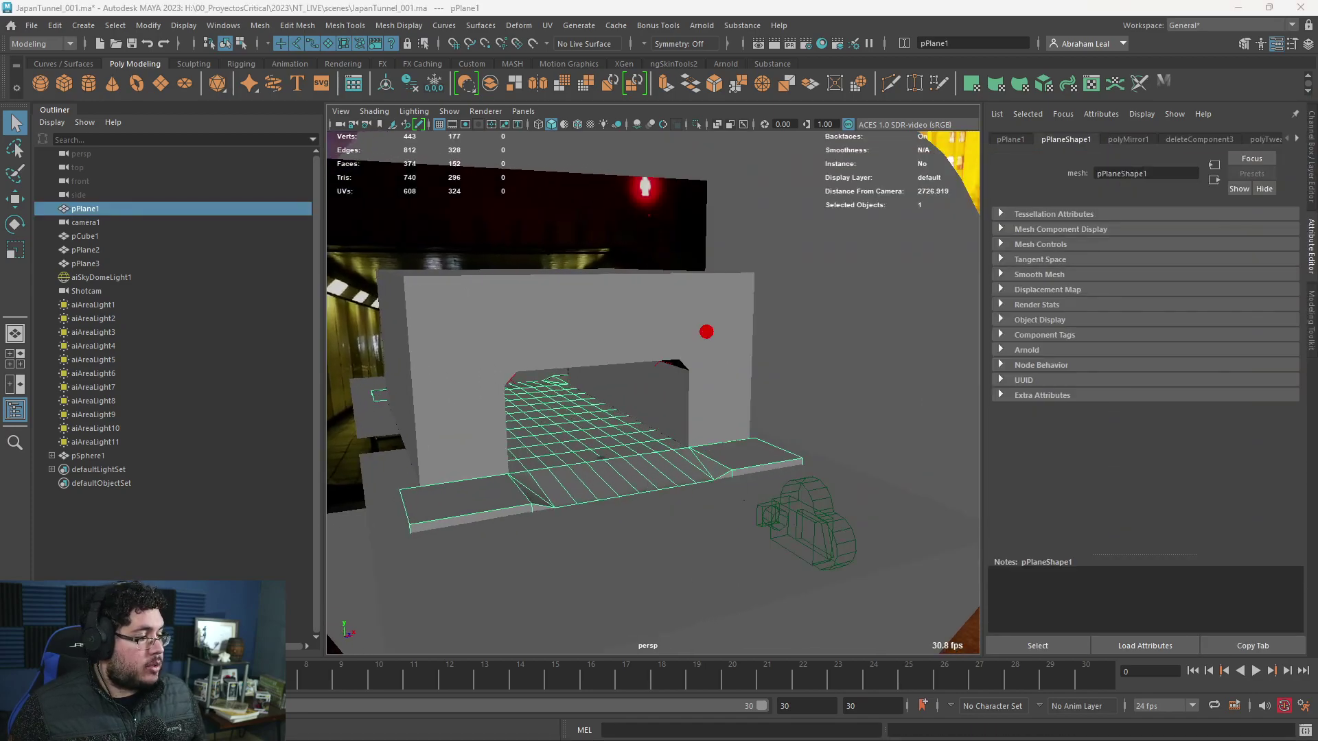
scroll(714, 417, "up", 8)
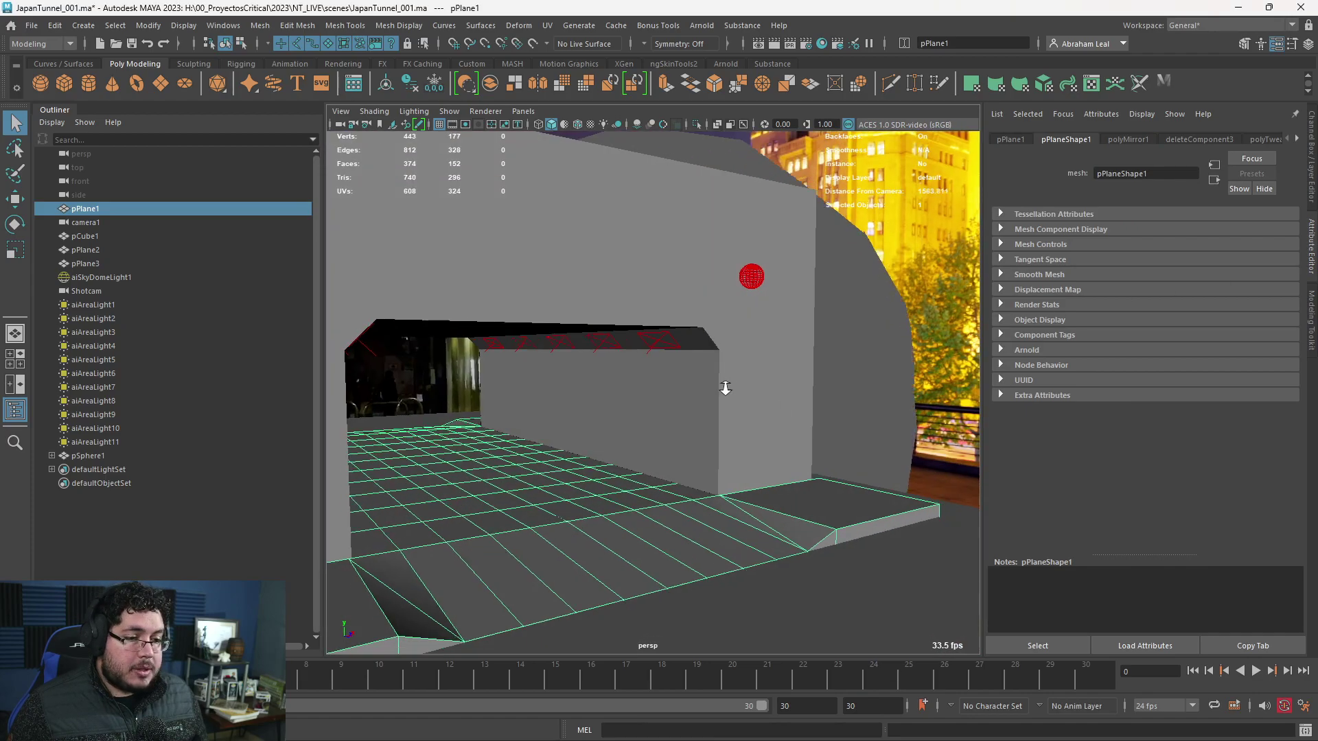
- Extract the right-hand inner wall face of the tunnel block pCube1 into a separate mesh
left_click(744, 409)
mouse_move(747, 387)
left_mouse_down("alt")
mouse_move(762, 379)
mouse_move(729, 385)
left_mouse_up("alt")
middle_click_drag(730, 385, 739, 340, "alt")
mouse_move(739, 340)
left_mouse_down("alt")
mouse_move(771, 365)
mouse_move(729, 359)
mouse_move(762, 365)
mouse_move(742, 358)
left_mouse_up("alt")
right_click_drag(742, 358, 740, 359, "alt")
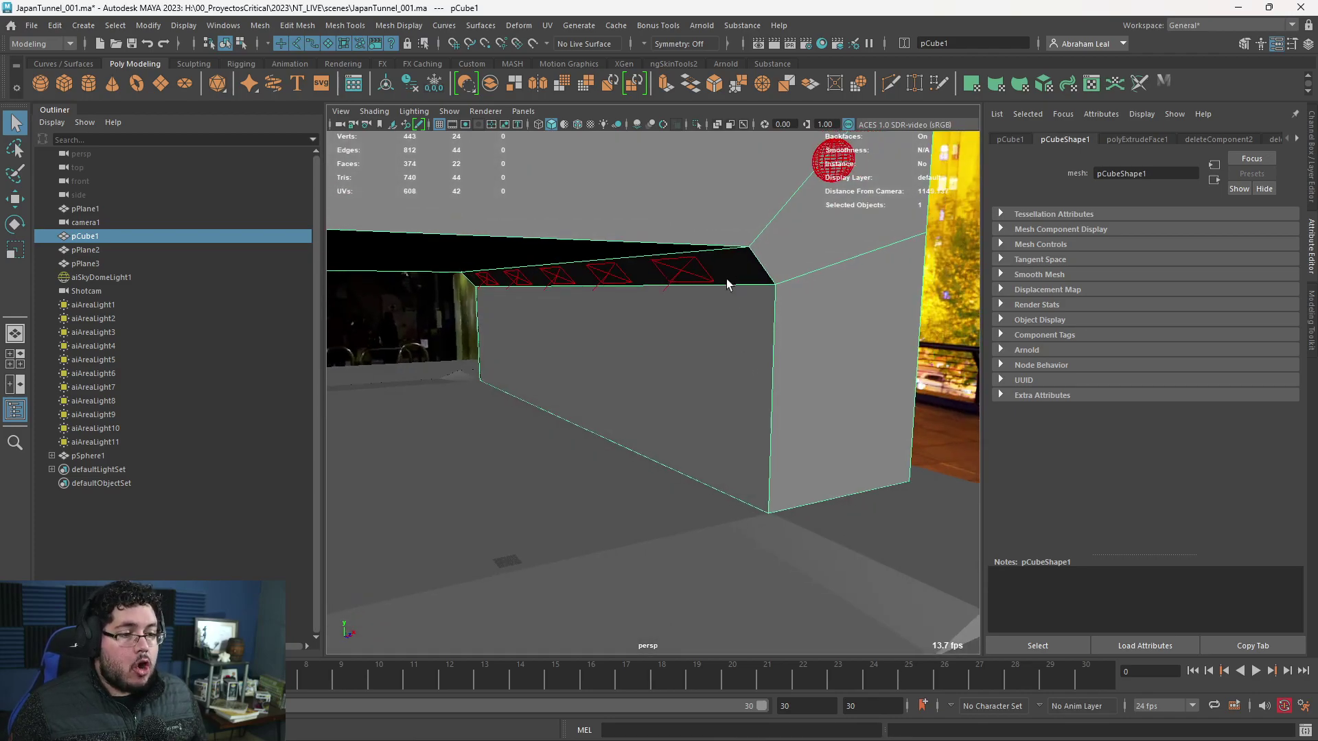
right_click(731, 311)
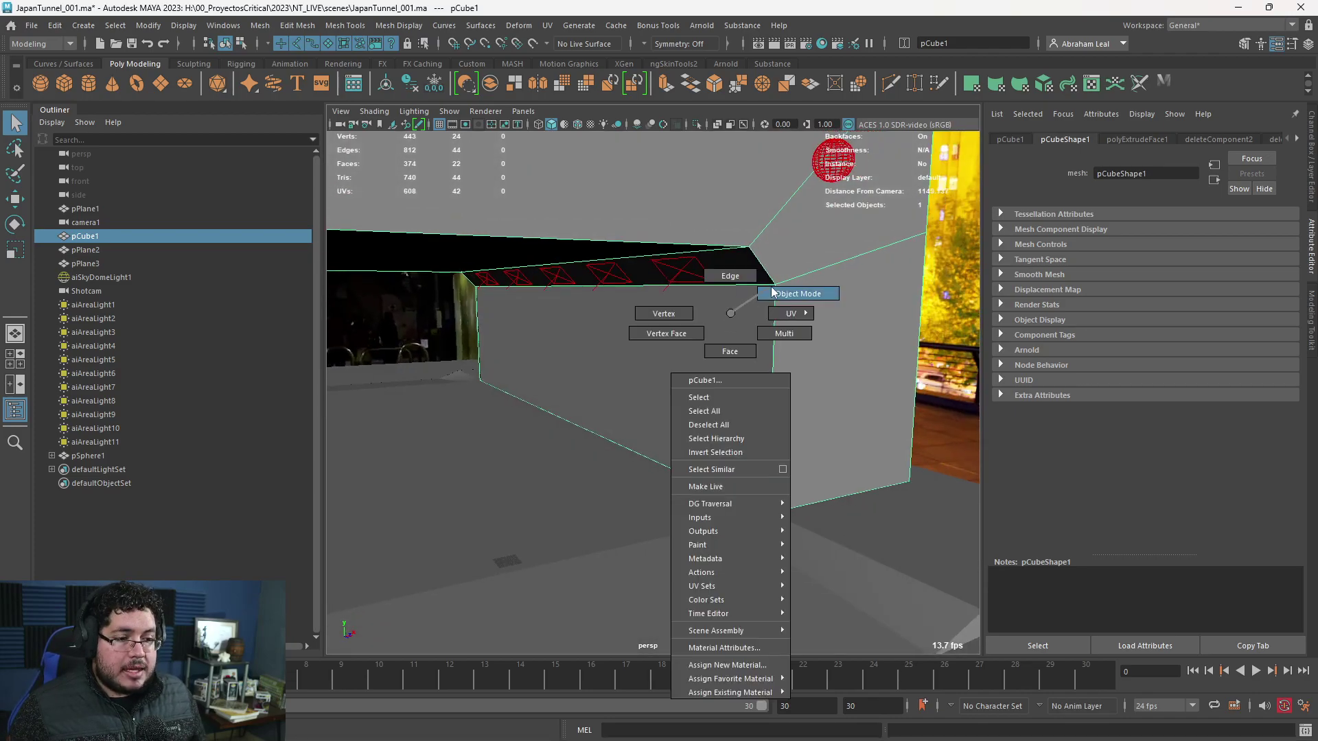
right_click(730, 308)
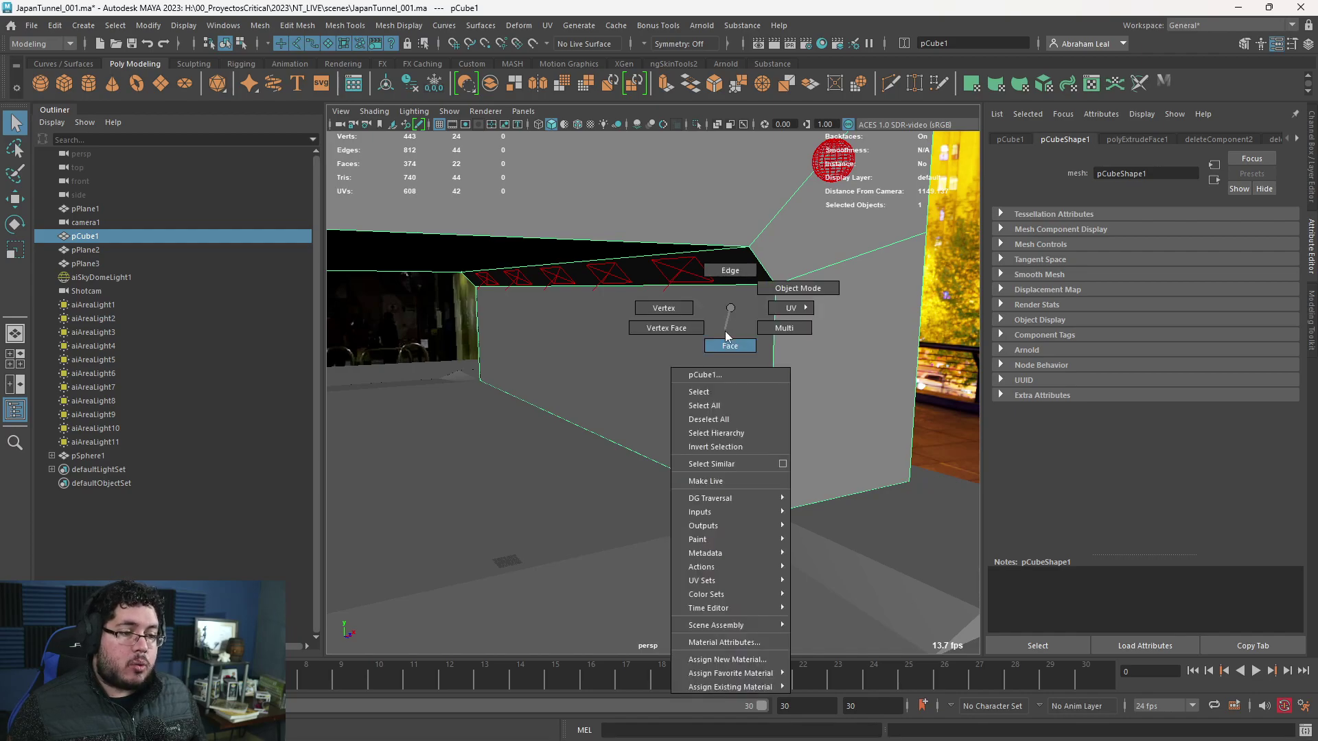
left_click(725, 330)
left_click(705, 342)
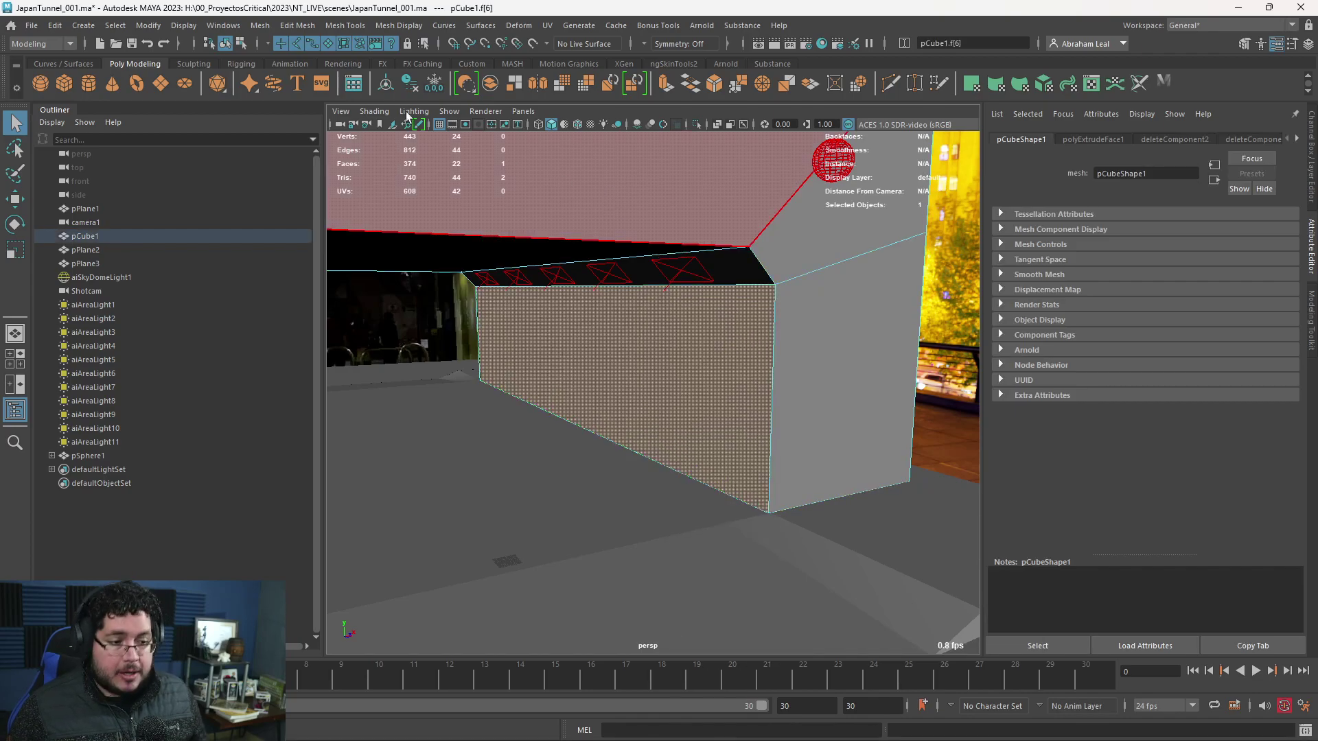
left_click(297, 26)
left_click(347, 417)
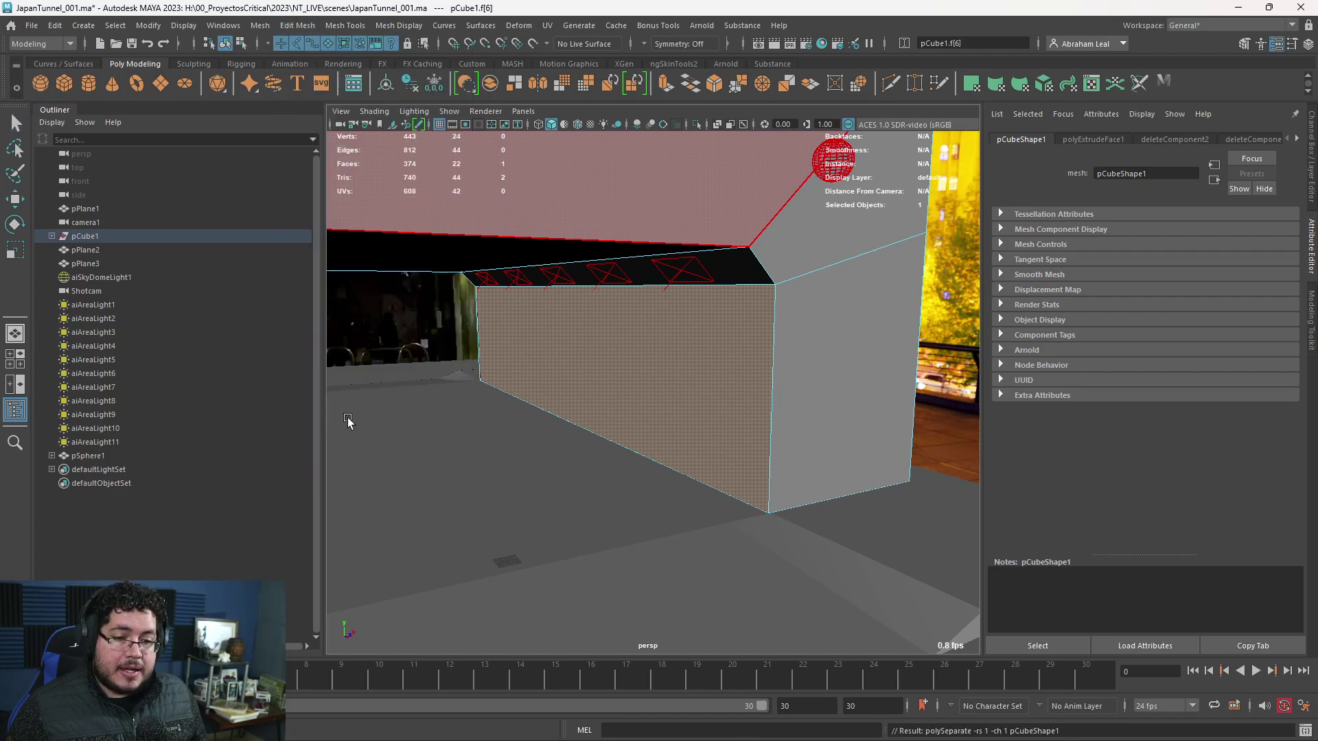
- Isolate the extracted wall surface, frame it, and check it against the reference photo
right_click_drag(686, 333, 733, 317)
left_click(755, 322)
left_click(698, 124)
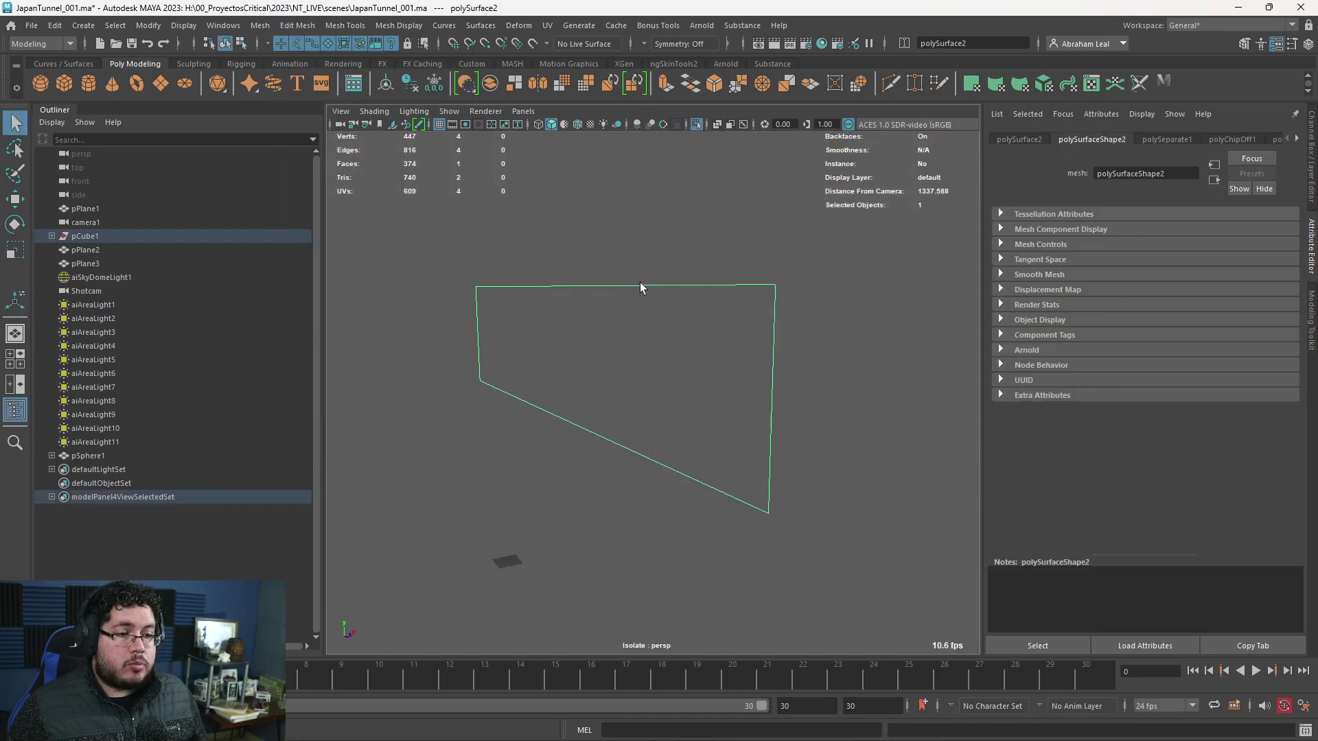
key("f")
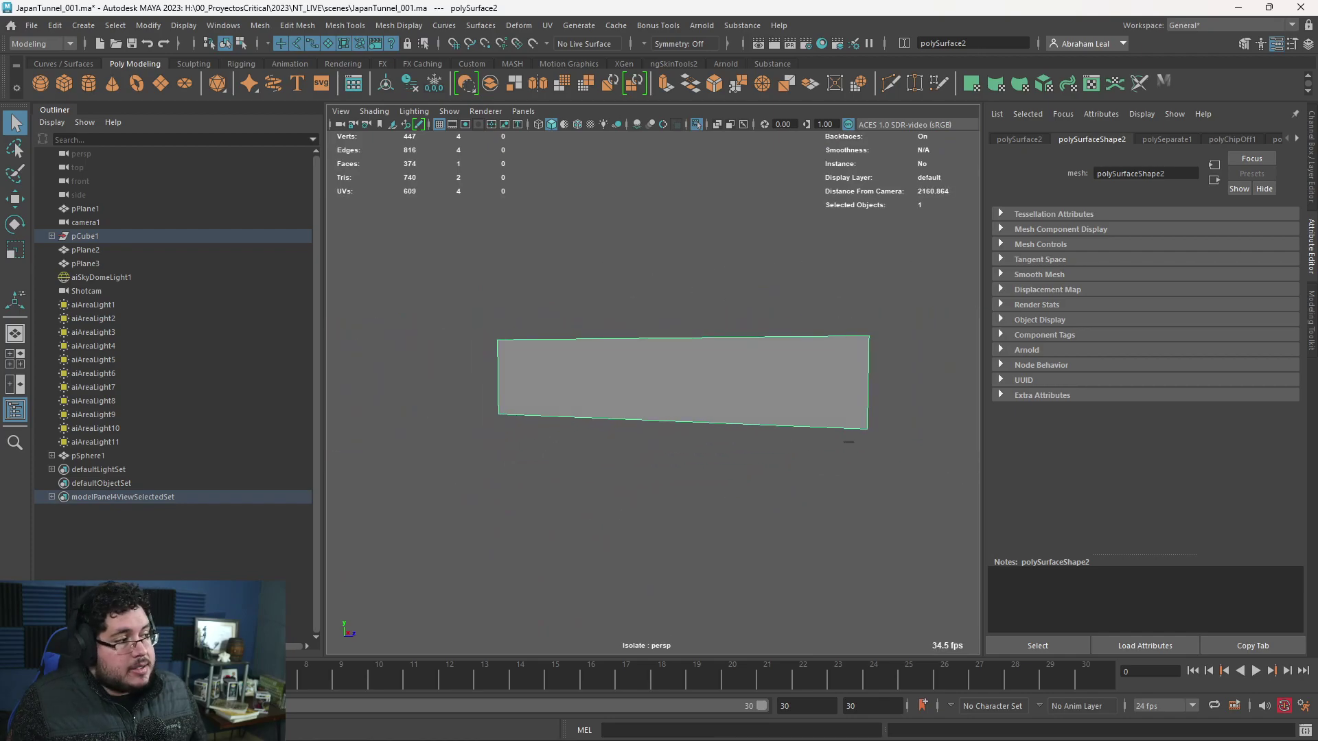
right_click_drag(1317, 168, 587, 174)
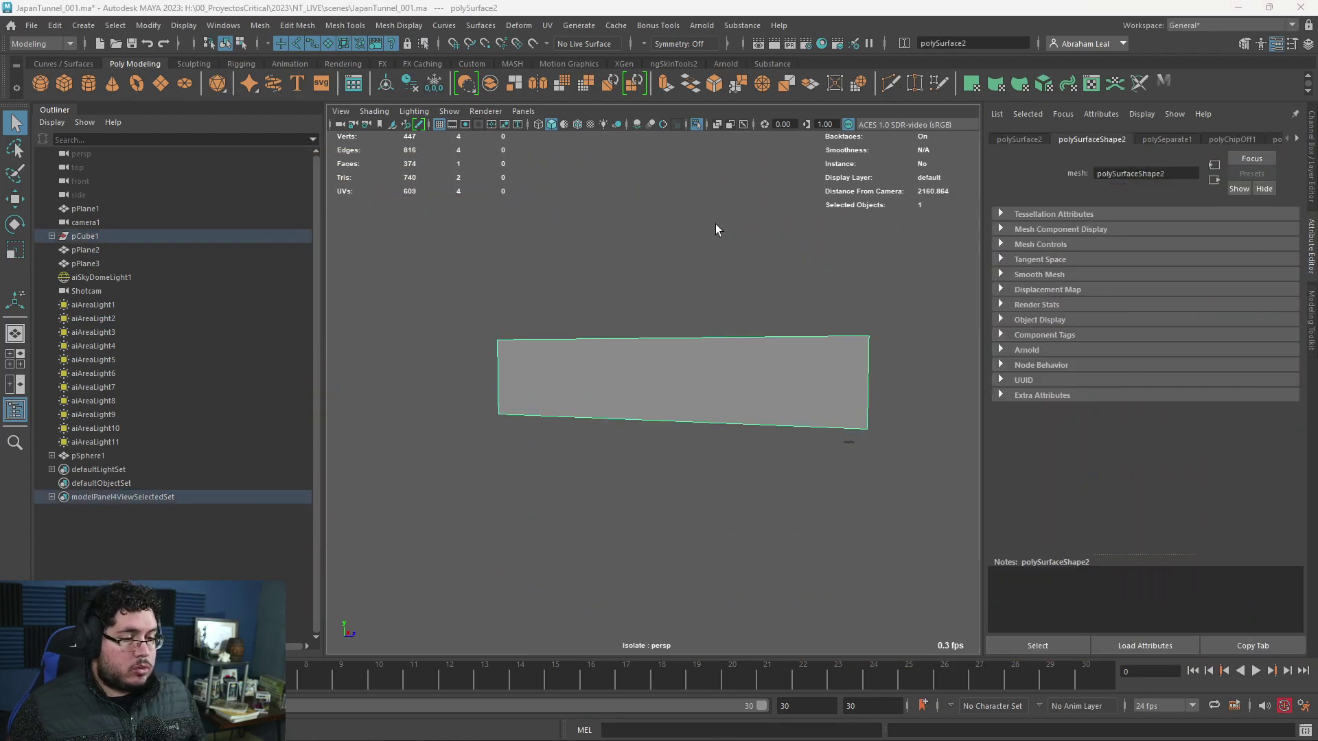
- Configure the Insert Edge Loop tool for multiple edge loops, with the number of loops set to 11
scroll(710, 247, "up", 5)
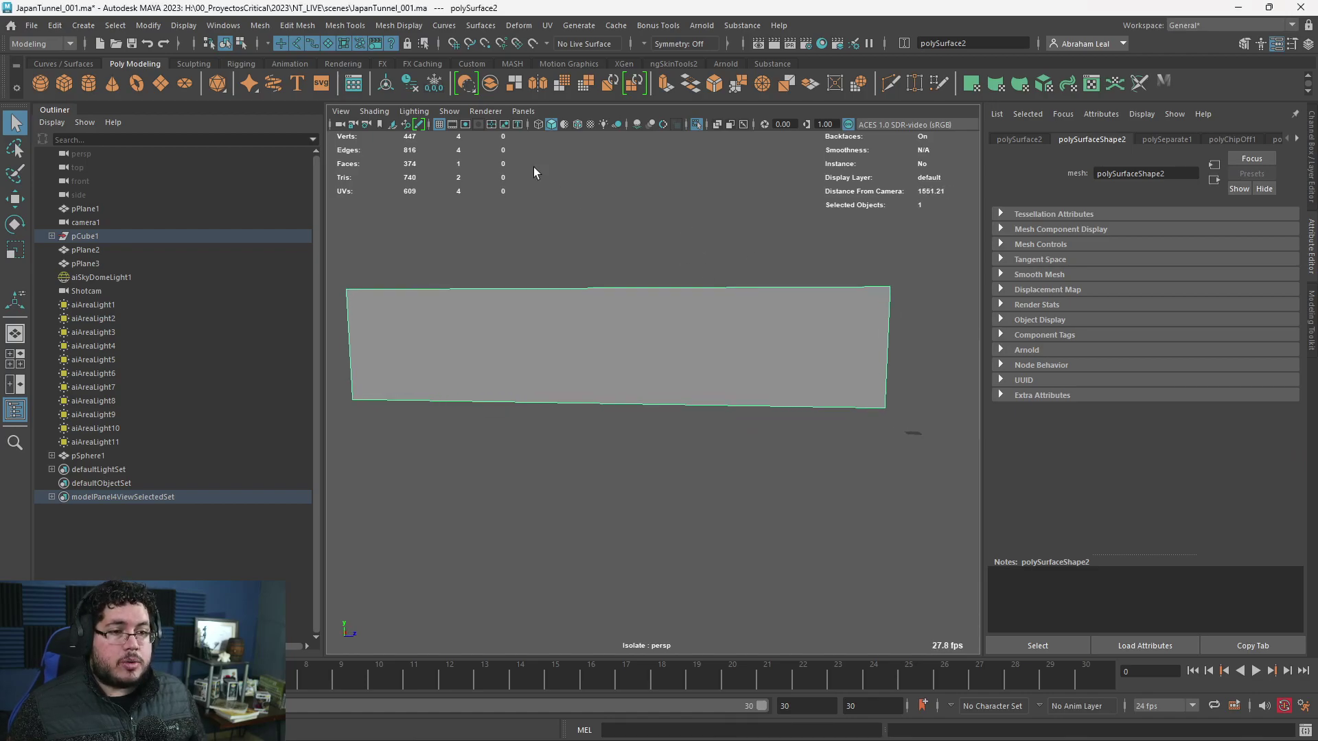
left_click(344, 25)
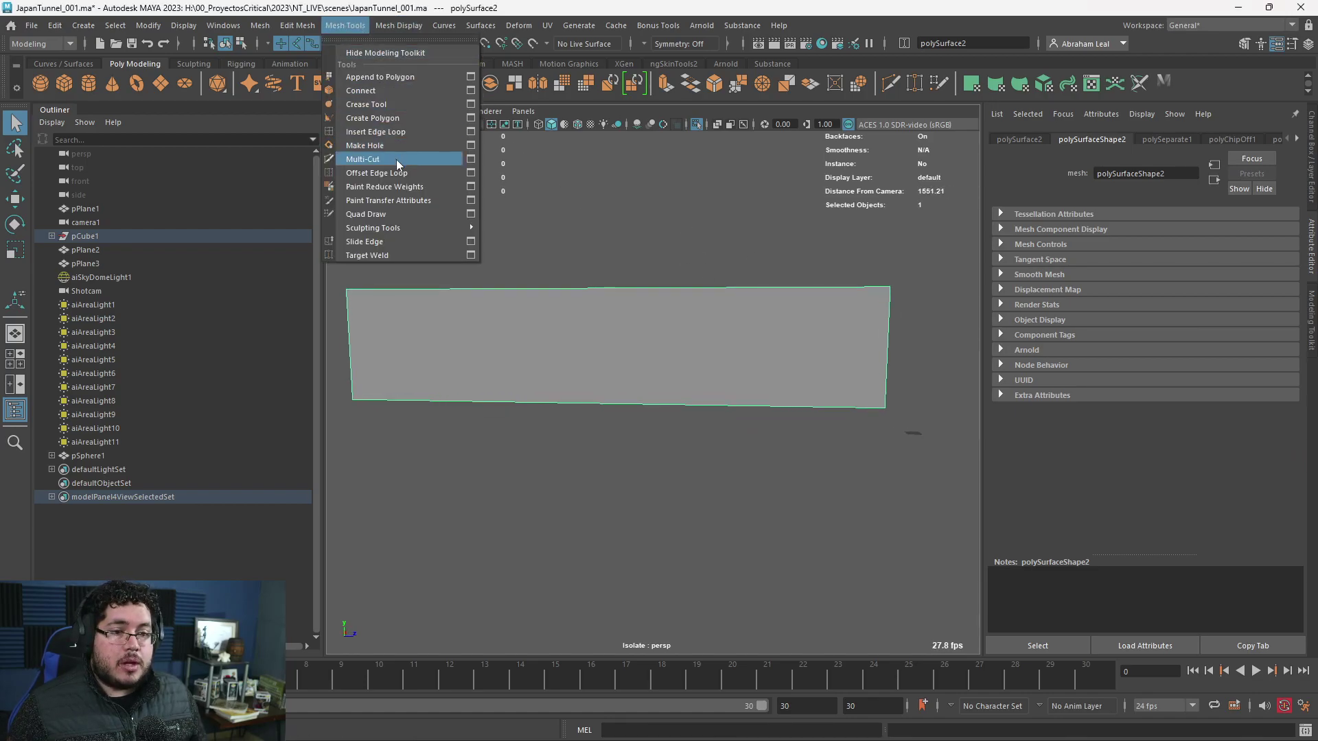
left_click(385, 132)
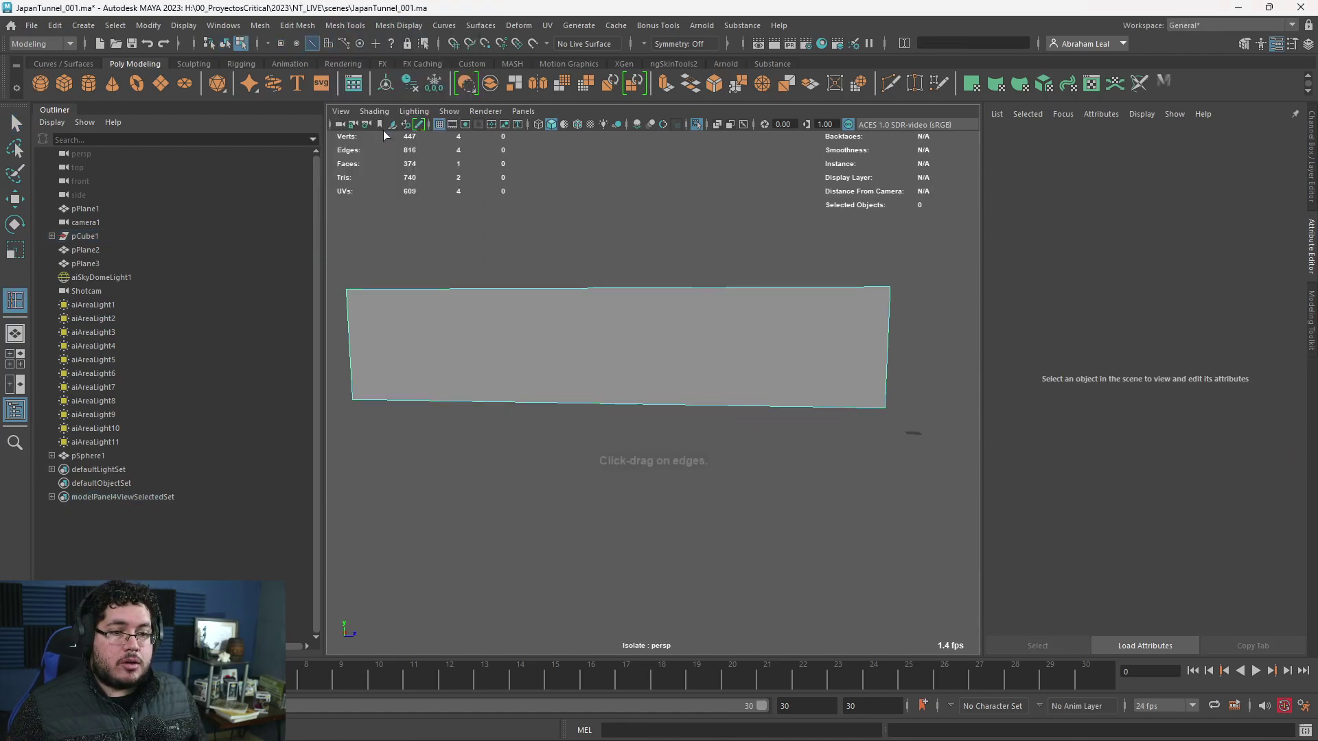
double_click(14, 300)
left_click(108, 275)
left_click(124, 302)
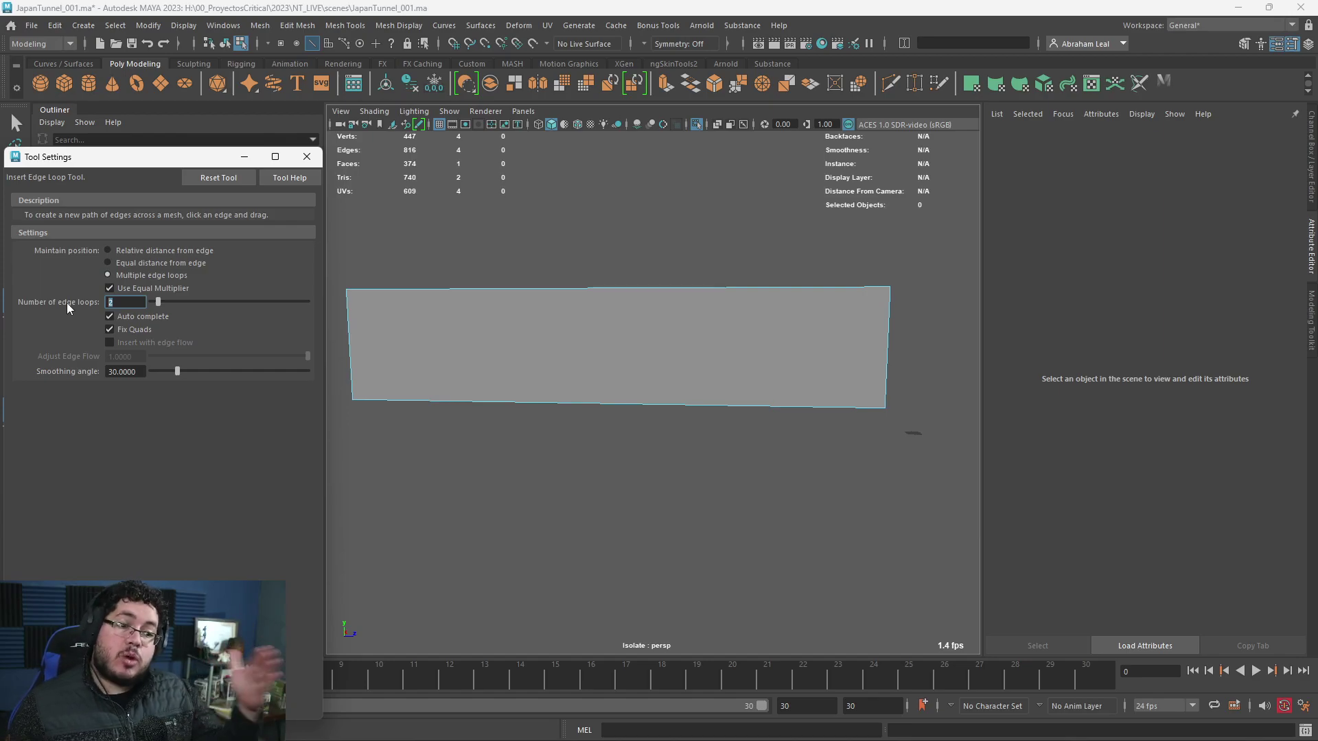
type("11")
key("Return")
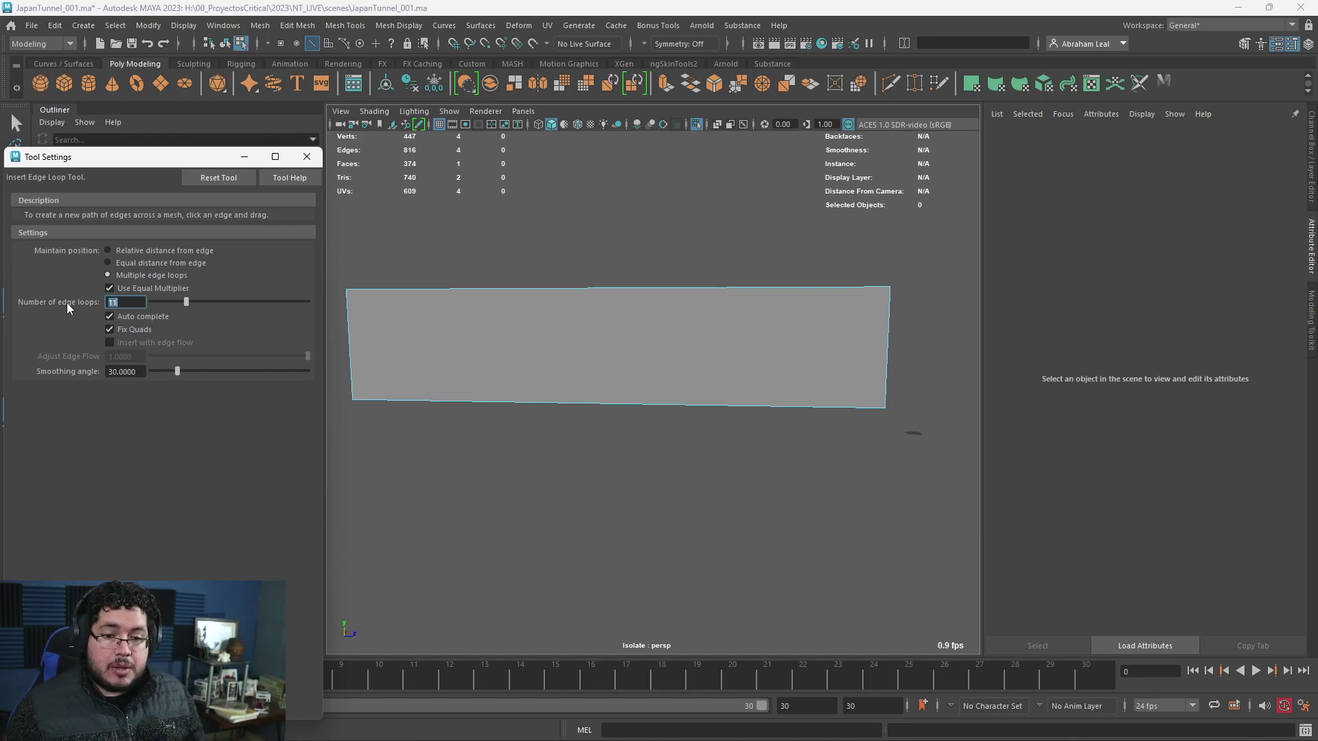
- Insert the vertical edge loops across the wall's length and return to object selection
left_click(438, 296)
left_click_drag(623, 416, 556, 319, "alt")
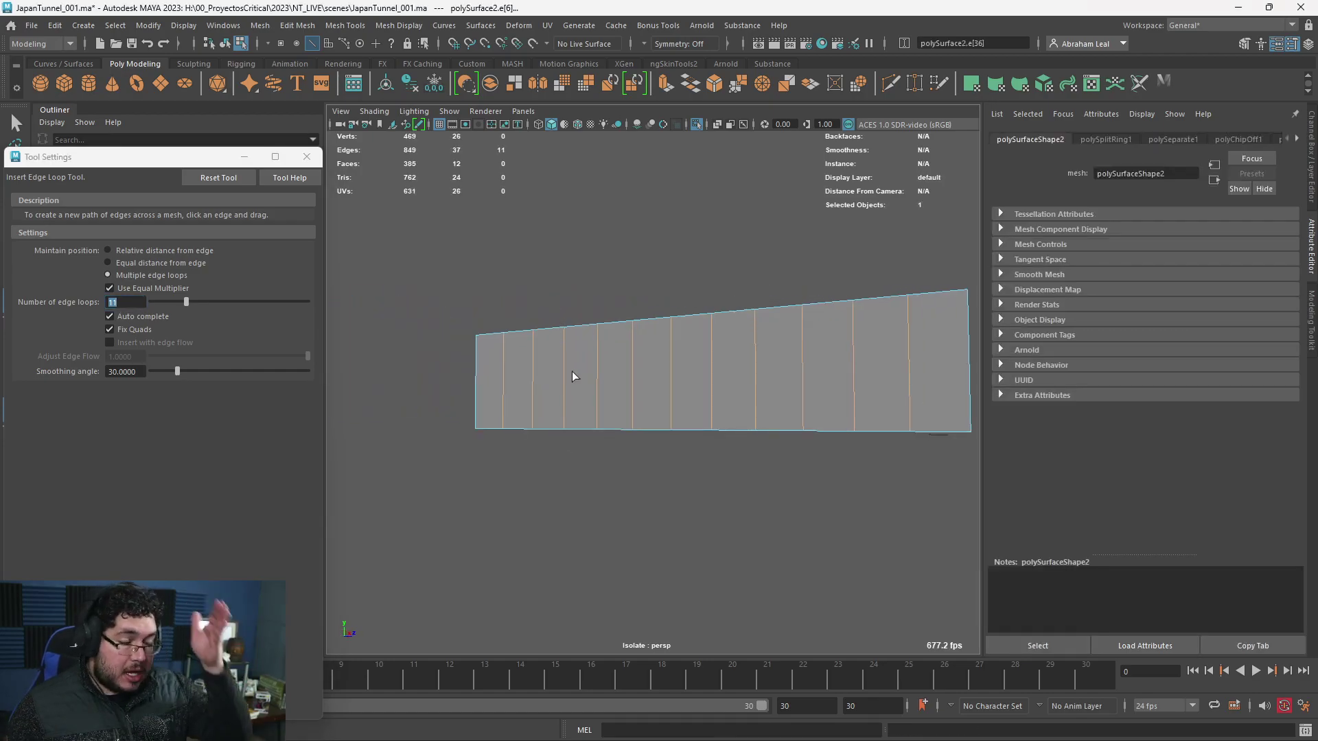
left_click_drag(571, 372, 648, 376, "alt")
key("q")
right_click_drag(648, 376, 703, 324)
left_click(703, 325)
- Examine the panel divisions along the wall from several angles
left_click_drag(704, 329, 709, 387, "alt")
middle_click_drag(710, 387, 798, 398, "alt")
left_click_drag(798, 398, 774, 426, "alt")
middle_click_drag(775, 426, 683, 410, "alt")
right_click_drag(683, 410, 642, 373, "alt")
left_click_drag(642, 373, 680, 376, "alt")
middle_click_drag(679, 376, 662, 368, "alt")
left_click_drag(662, 368, 724, 375, "alt")
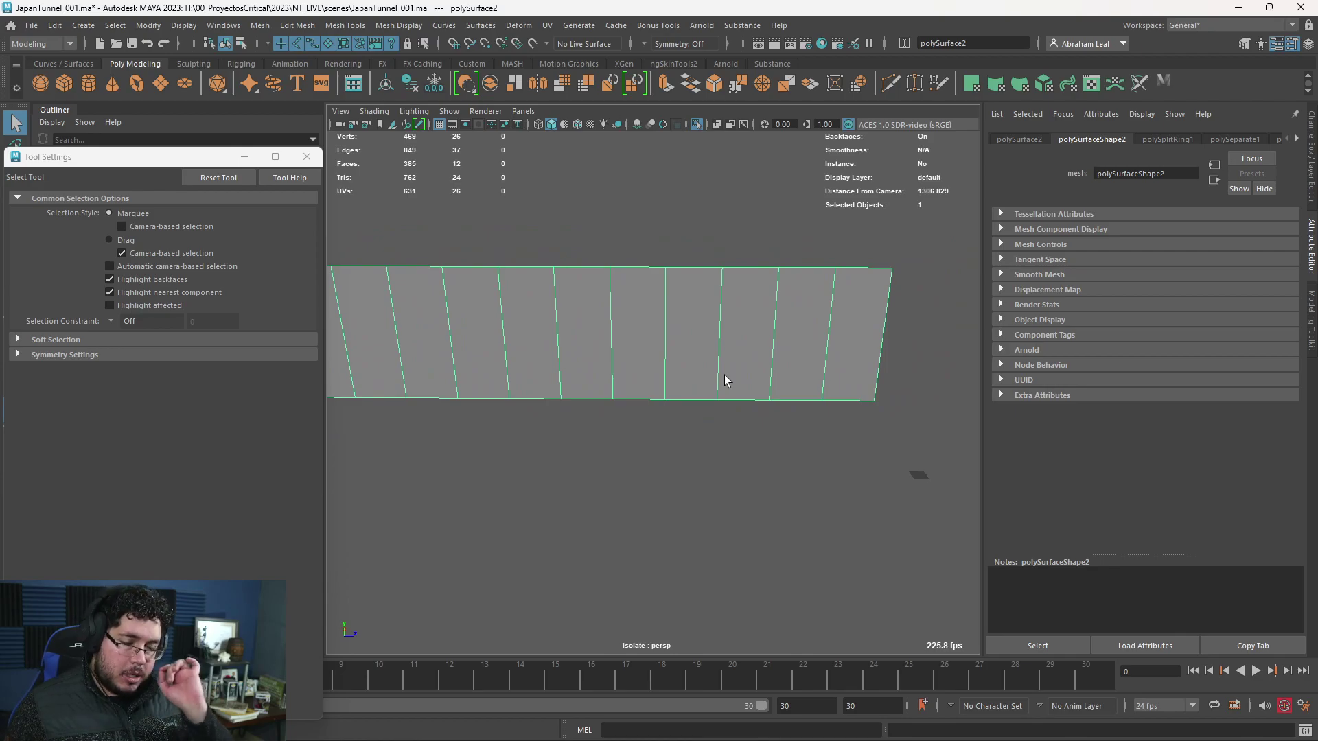
middle_click_drag(711, 372, 735, 381, "alt")
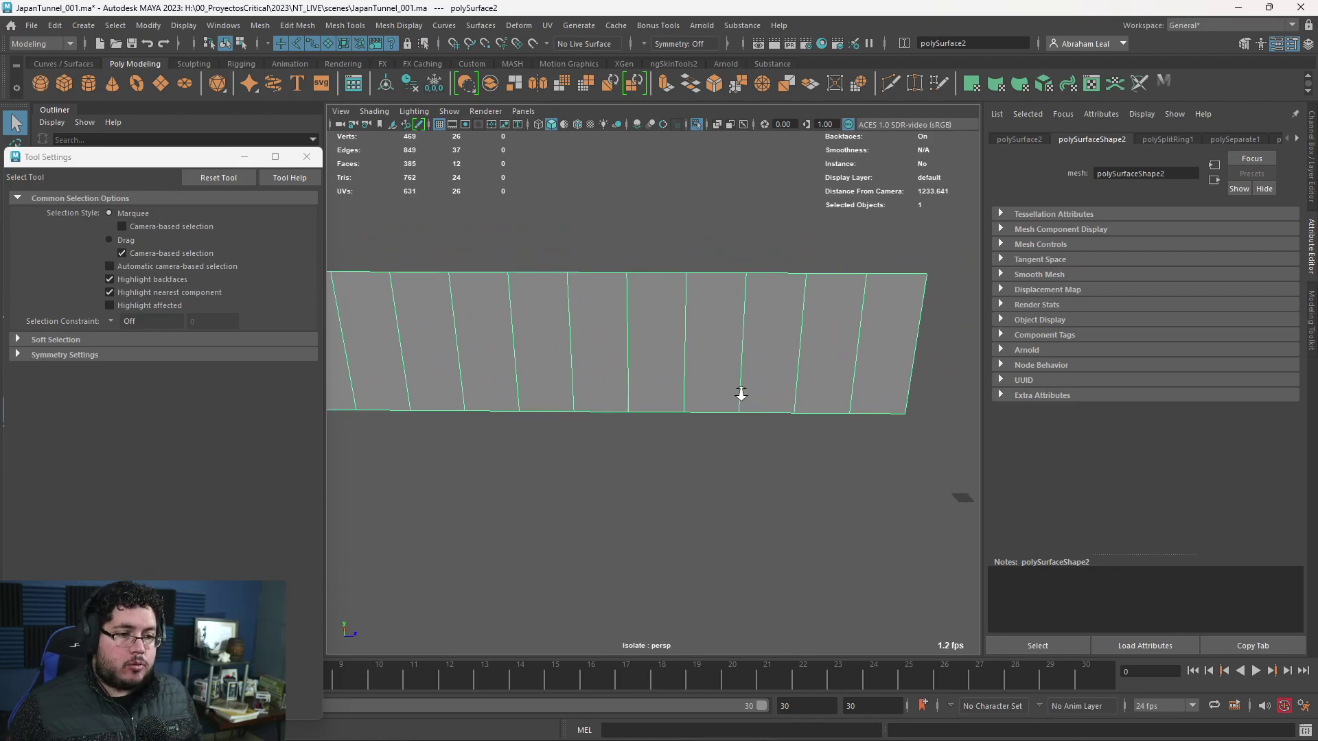
right_click_drag(734, 380, 786, 367, "alt")
middle_click_drag(787, 367, 729, 358, "alt")
right_click_drag(729, 358, 800, 368, "alt")
left_click(846, 326)
left_click(787, 319, "shift")
left_click(702, 315, "shift")
left_click(652, 318, "shift")
middle_click_drag(621, 324, 710, 330, "alt")
left_click(659, 324, "shift")
left_click(596, 319, "shift")
left_click(523, 314, "shift")
left_click(481, 313, "shift")
- Detach the wall mesh along its eleven vertical division edges
right_click_drag(618, 323, 622, 285)
middle_click_drag(669, 312, 669, 282, "alt")
scroll(669, 283, "down", 4)
left_click_drag(706, 289, 715, 308, "alt")
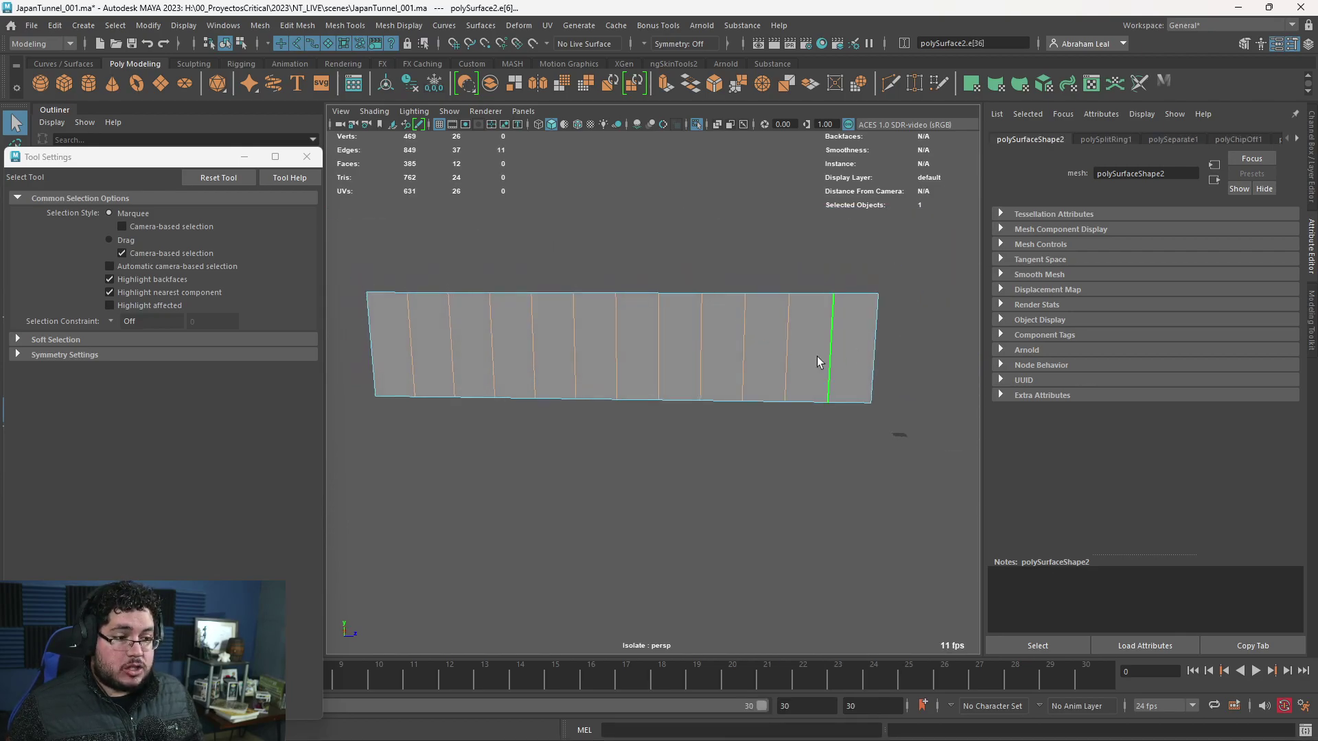
left_click(296, 26)
left_click(335, 145)
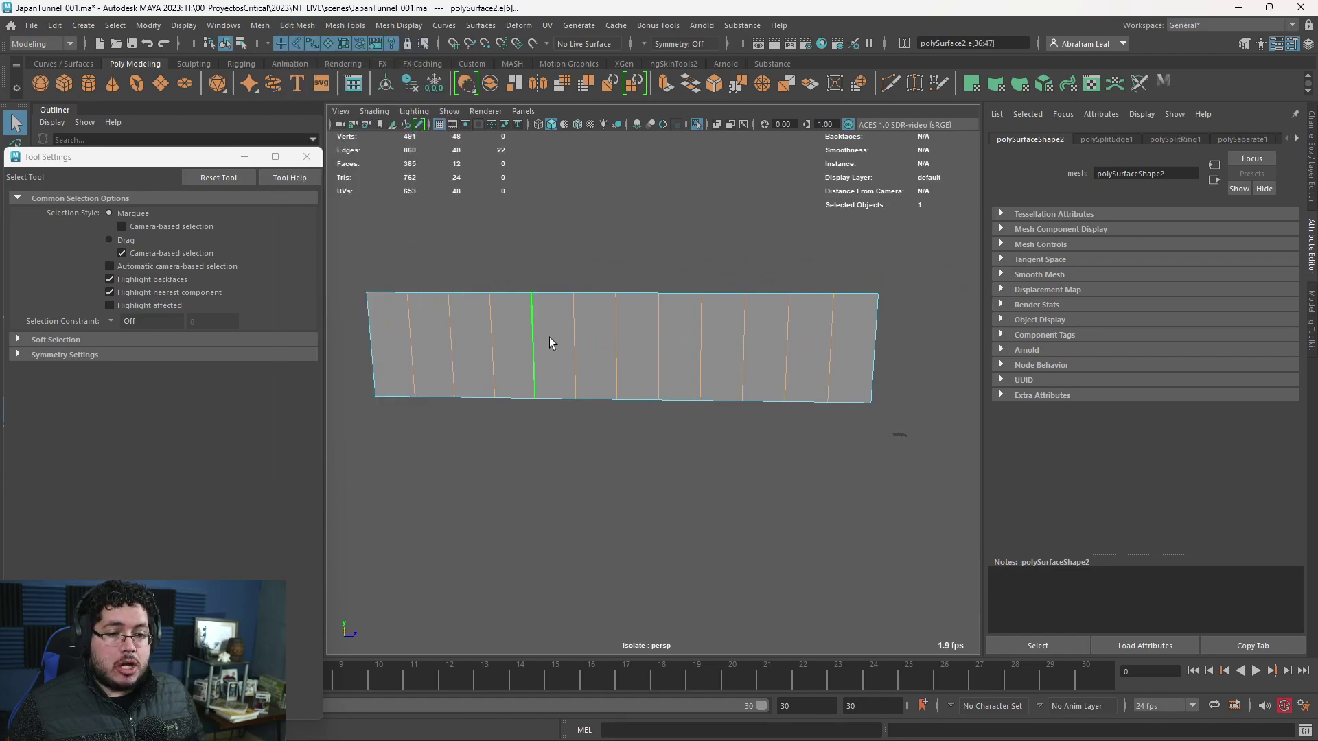
- Test the panels' separation by moving several individual faces, undoing each move
right_click_drag(577, 317, 579, 352)
left_click(560, 354)
key("w")
left_click_drag(550, 308, 551, 245)
key("ctrl+z")
left_click(602, 354)
left_click_drag(595, 299, 597, 258)
key("ctrl+z")
left_click(645, 352)
left_click_drag(635, 312, 637, 269)
key("ctrl+z")
left_click(678, 323)
left_click_drag(680, 312, 727, 254)
key("ctrl+z")
left_click(718, 367)
key("ctrl+z")
left_click(763, 252)
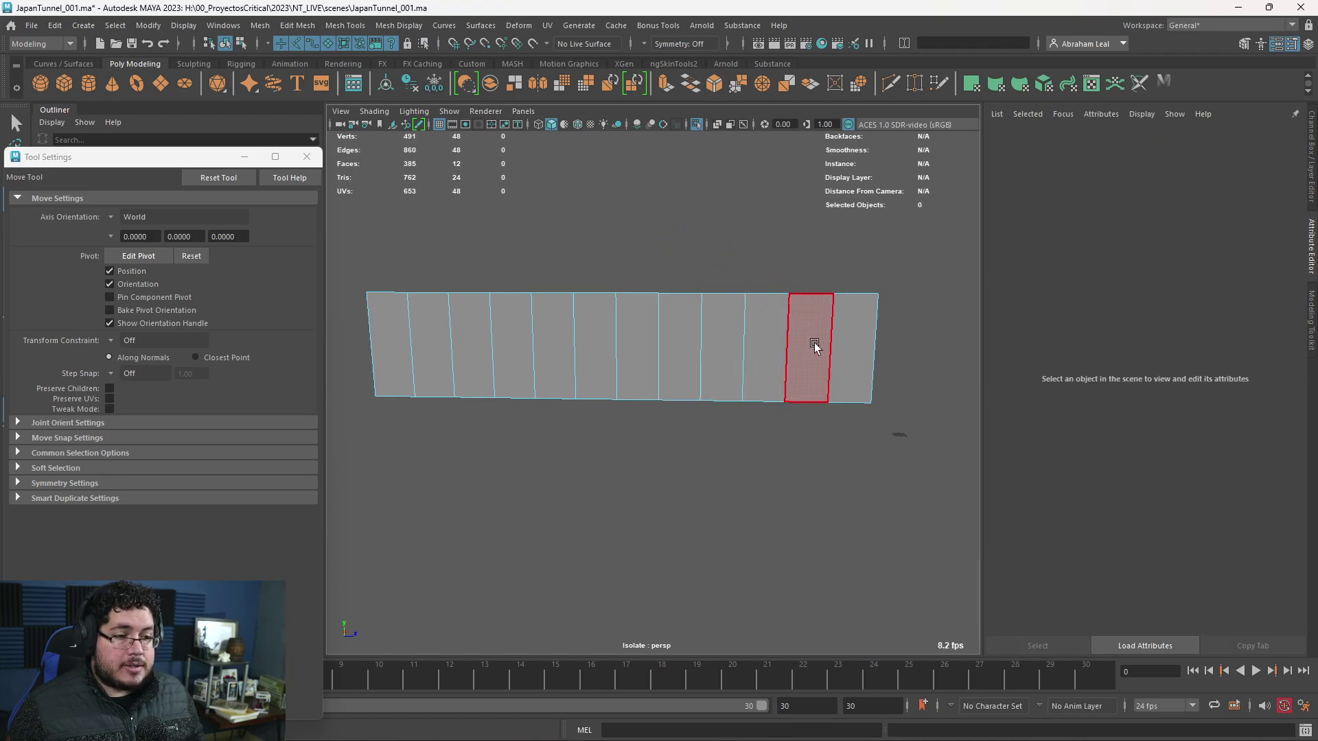
- Extrude all twelve panel faces of the wall
scroll(817, 347, "up", 1)
left_click(858, 333)
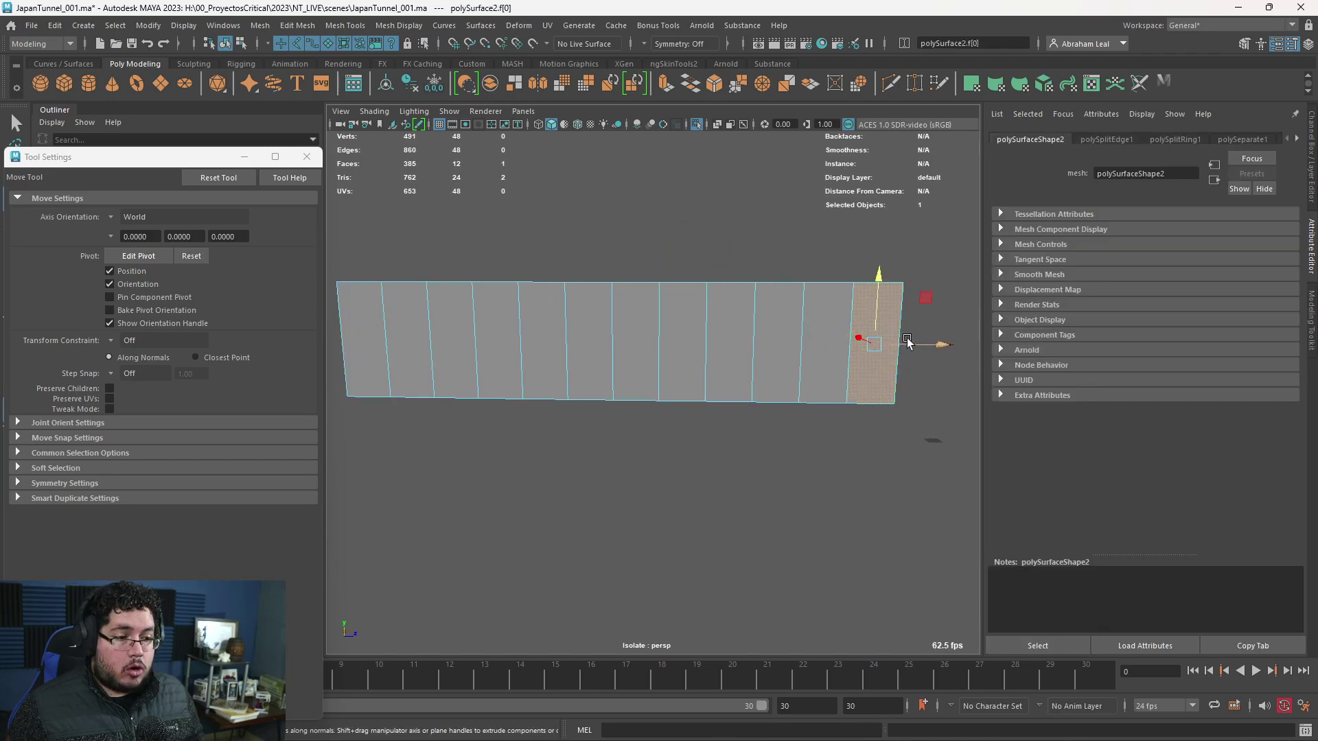
left_click_drag(390, 333, 368, 330)
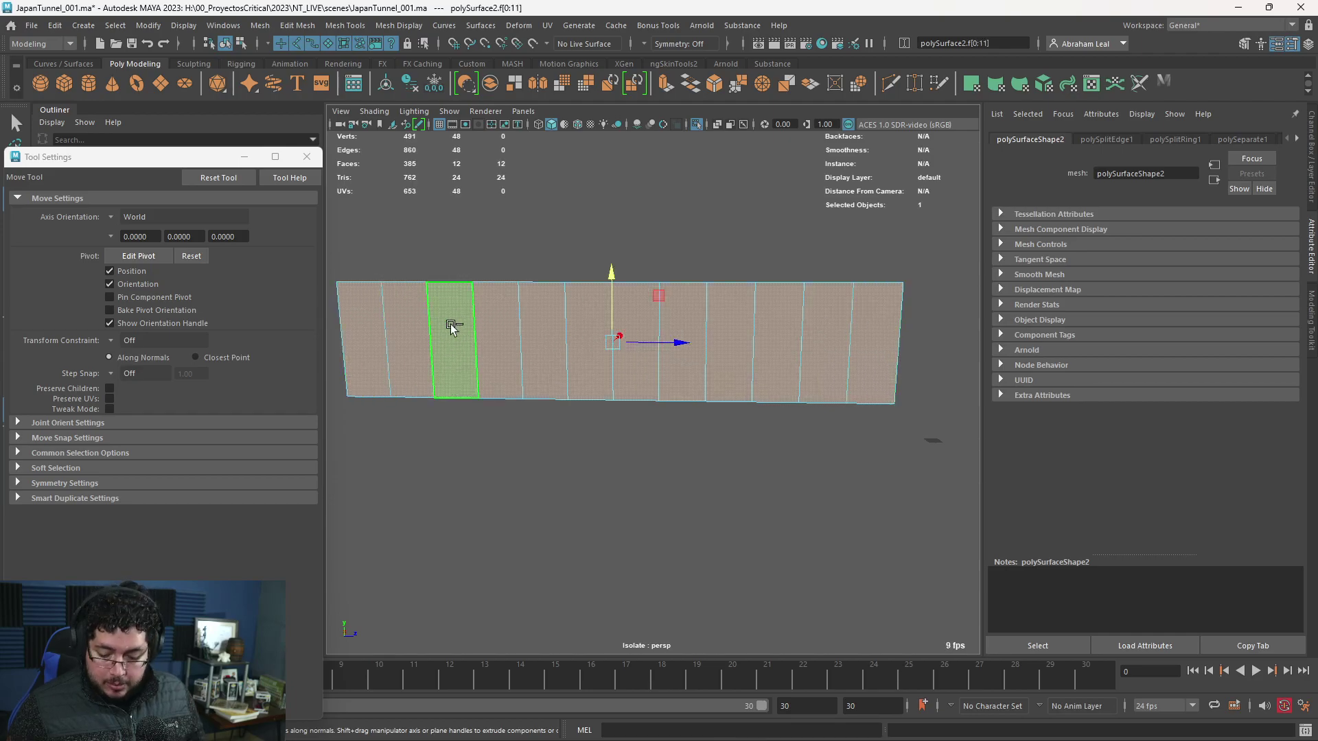
key("ctrl+e")
middle_click_drag(680, 372, 630, 379, "alt")
scroll(630, 378, "up", 2)
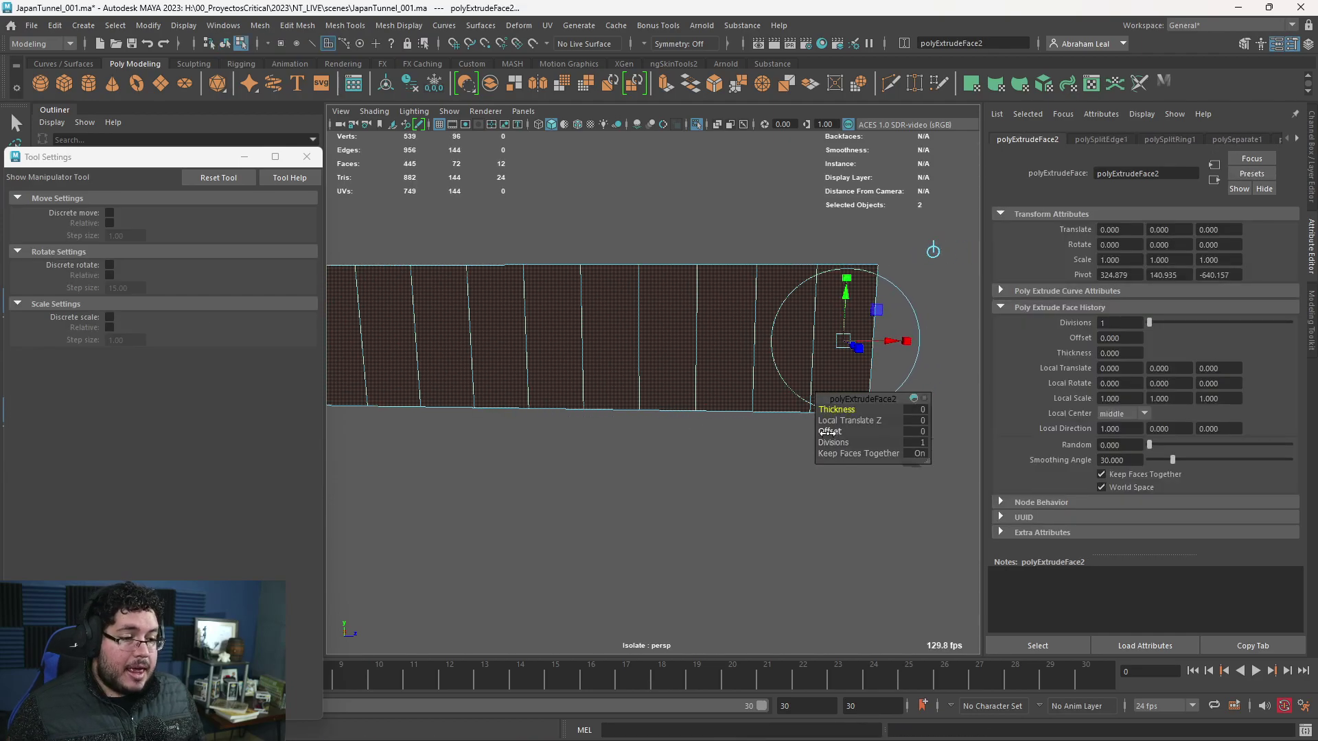
- Set the panel extrusion's offset to 0.9
left_click_drag(828, 432, 1315, 461)
middle_click_drag(745, 359, 574, 418, "alt")
right_click_drag(574, 418, 779, 504, "alt")
middle_click_drag(779, 504, 806, 529, "alt")
right_click_drag(805, 529, 658, 405, "alt")
left_click_drag(819, 420, 446, 432)
- Push the extruded panel faces outward about 0.888 along local Z and return to object mode
right_click_drag(741, 408, 299, 367, "alt")
middle_click_drag(488, 440, 597, 444, "alt")
left_click_drag(597, 444, 532, 311, "alt")
right_click_drag(532, 311, 529, 343, "alt")
middle_click_drag(543, 369, 557, 339, "alt")
left_click_drag(719, 458, 722, 459)
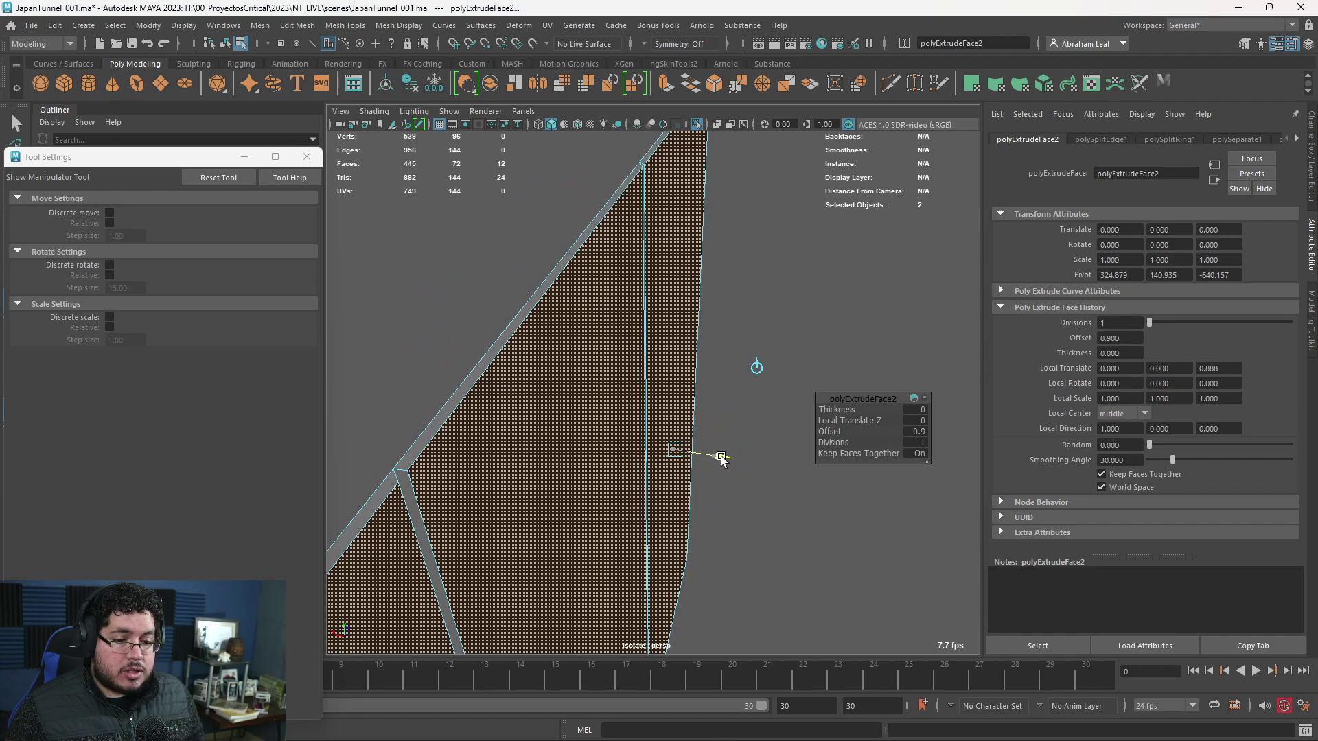
key("q")
right_click_drag(753, 350, 792, 294)
left_click(792, 294)
- Examine the seams, corners and edges between the extruded wall panels up close
left_click_drag(775, 302, 639, 344, "alt")
right_click_drag(640, 343, 624, 382, "alt")
left_click_drag(623, 383, 575, 312, "alt")
left_click(573, 299)
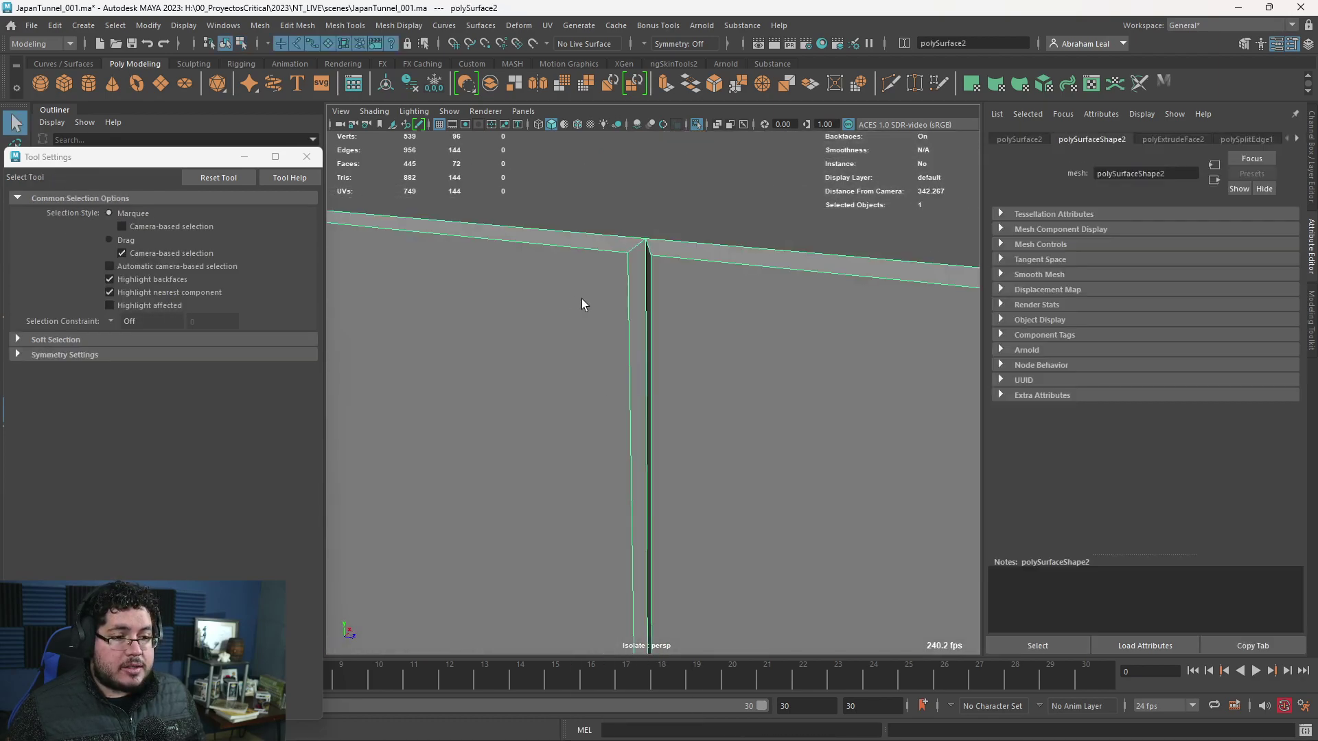
left_click_drag(639, 249, 751, 406, "alt")
right_click_drag(753, 406, 753, 446)
double_click(731, 398)
right_click_drag(732, 400, 611, 487, "alt")
key("w")
middle_click_drag(610, 487, 599, 369, "alt")
left_click_drag(598, 369, 756, 314, "alt")
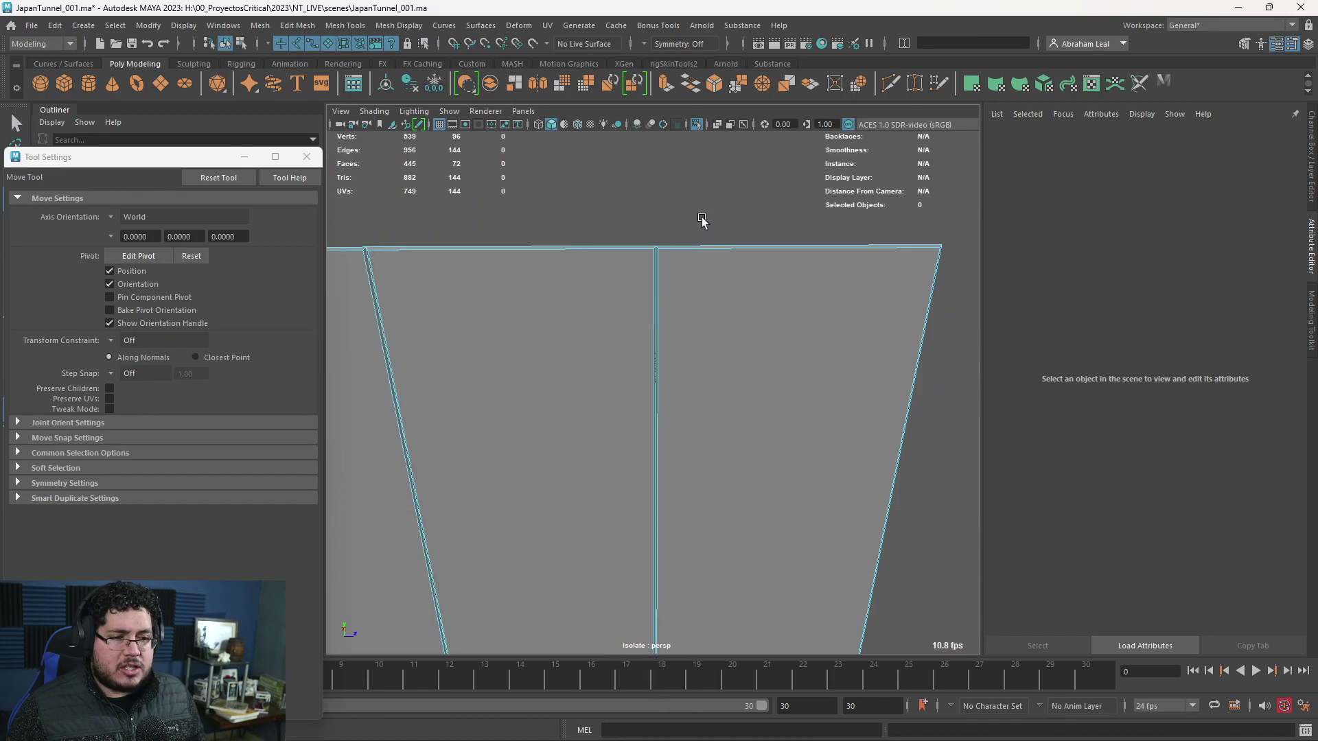
left_click_drag(707, 363, 643, 378, "alt")
right_click_drag(643, 378, 591, 366, "alt")
middle_click_drag(592, 366, 711, 328, "alt")
- Select the panelled wall mesh and center its pivot
right_click_drag(711, 327, 758, 276)
left_click(728, 340)
left_click_drag(741, 346, 639, 332, "alt")
middle_click_drag(638, 333, 744, 344, "alt")
left_click_drag(744, 343, 686, 398, "alt")
left_click(390, 88)
left_click_drag(635, 348, 611, 356, "alt")
right_click_drag(612, 356, 821, 356, "alt")
key("r")
left_click_drag(776, 384, 728, 316, "alt")
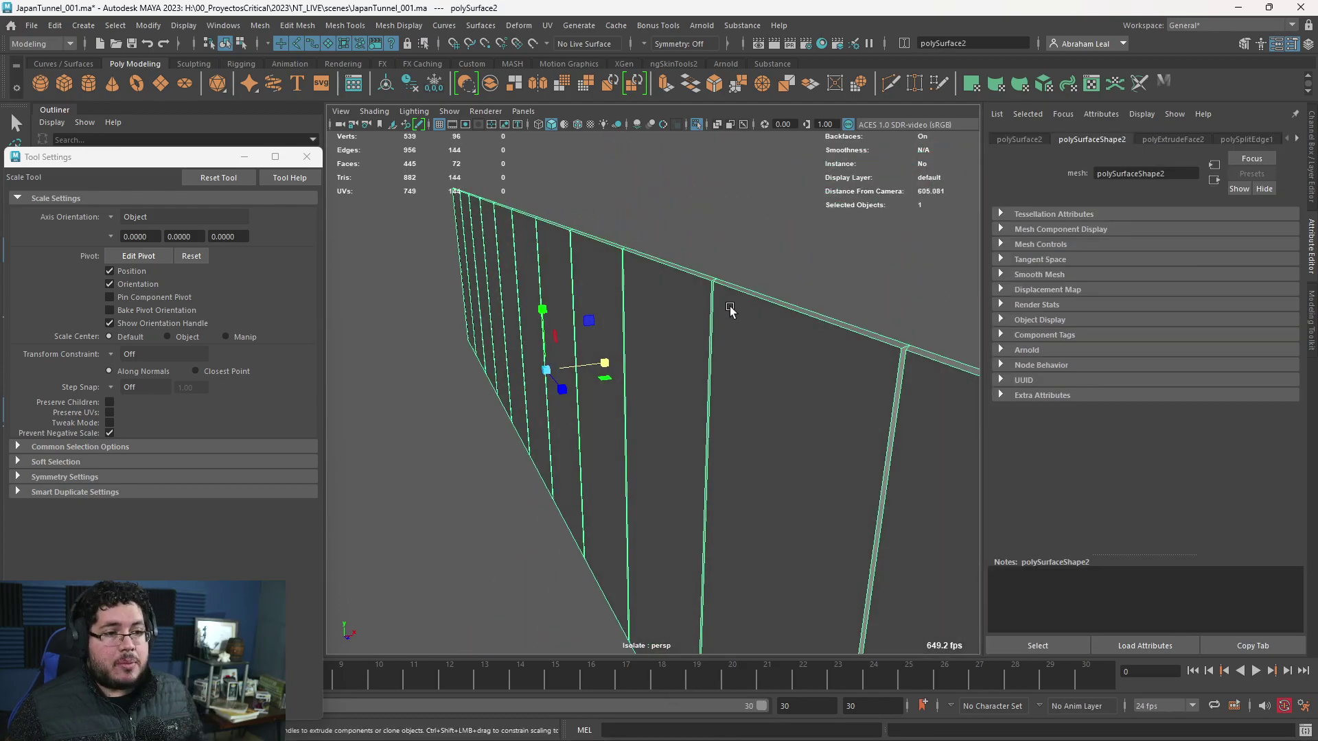
- Bevel the edges of the whole panelled wall mesh
key("ctrl+b")
right_click_drag(700, 261, 718, 309, "alt")
left_click_drag(718, 309, 671, 279, "alt")
right_click_drag(671, 279, 709, 382, "alt")
middle_click_drag(709, 382, 703, 426, "alt")
right_click_drag(703, 426, 672, 336, "alt")
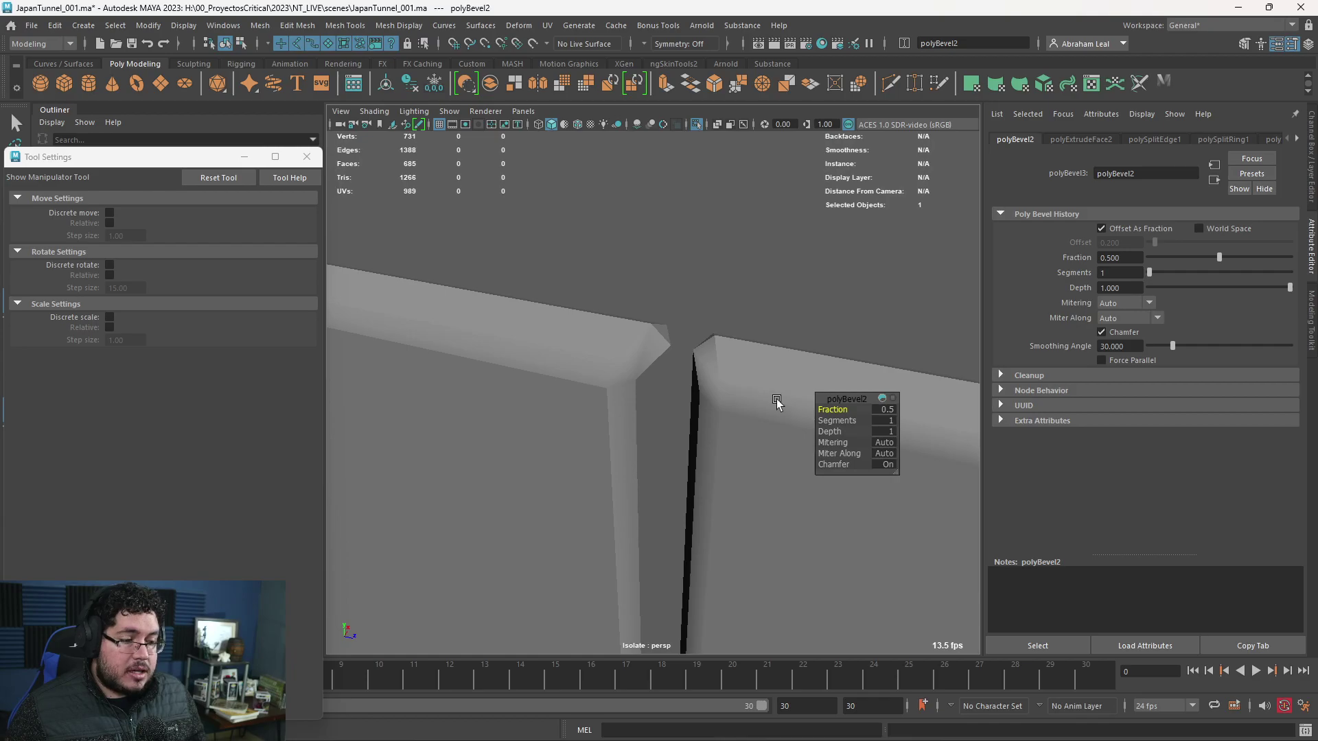
- Set the wall bevel to a fraction of 0.25 and 2 segments, and exit the isolated view
key("4")
left_click_drag(833, 420, 802, 396)
key("5")
mouse_move(815, 318)
left_mouse_down("alt")
mouse_move(693, 235)
mouse_move(621, 286)
mouse_move(596, 278)
mouse_move(661, 330)
mouse_move(589, 315)
mouse_move(558, 332)
mouse_move(415, 304)
mouse_move(759, 286)
mouse_move(557, 263)
left_mouse_up("alt")
right_click_drag(558, 263, 545, 232, "alt")
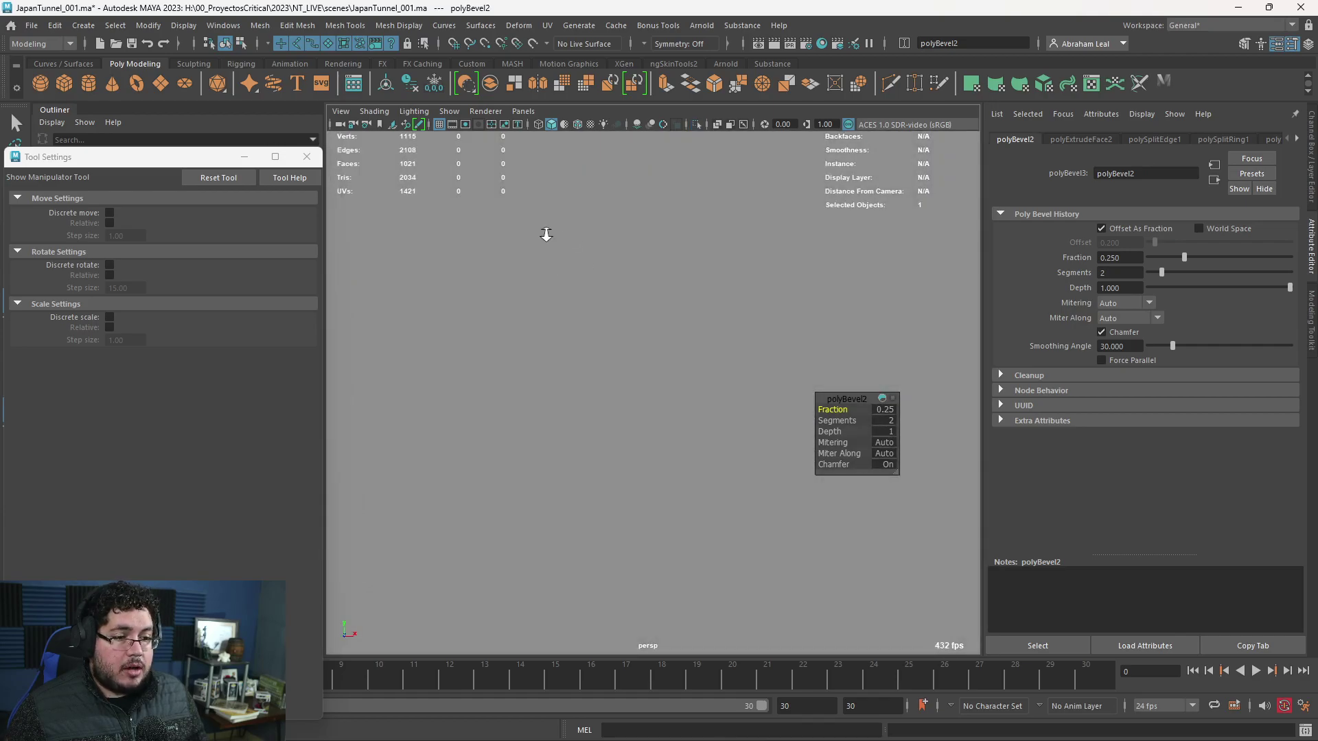
left_click_drag(488, 232, 580, 271, "alt")
right_click_drag(580, 271, 649, 312, "alt")
- Compare the panelled wall mesh with the wall's end and edges in the reference photo
left_click(733, 321)
left_click_drag(732, 321, 771, 297, "alt")
right_click_drag(1317, 295, 683, 228)
scroll(970, 306, "up", 2)
scroll(843, 264, "up", 2)
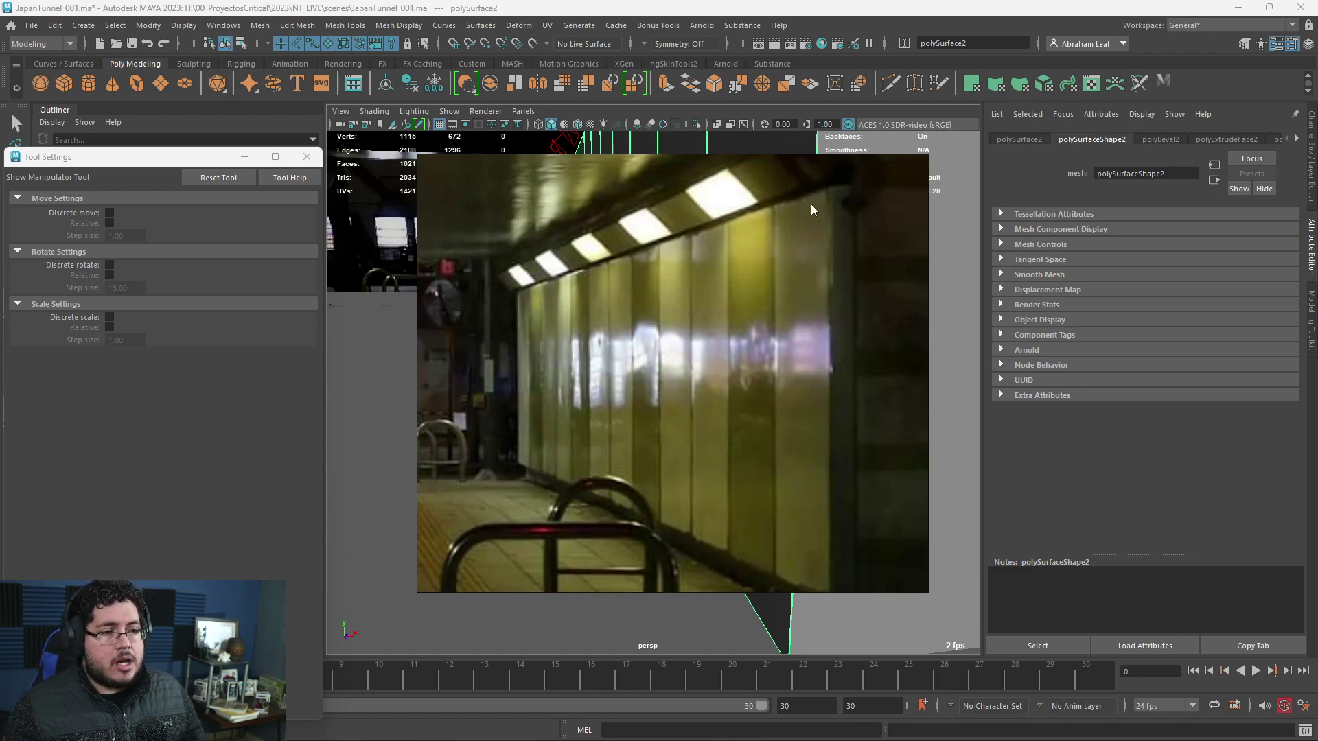
- Put the reference photo aside and isolate the tunnel shell, viewing the opening left in its inner wall
right_click_drag(672, 225, 1317, 143)
left_click_drag(712, 341, 617, 341, "alt")
key("w")
left_click_drag(666, 246, 660, 301, "alt")
left_click(660, 301)
right_click_drag(661, 302, 661, 338)
left_click_drag(655, 313, 830, 310, "alt")
right_click_drag(819, 276, 877, 247)
left_click(697, 125)
left_click_drag(740, 206, 686, 209, "alt")
- Bridge the upper and lower edges of the inner wall opening to close it with a new face
right_click_drag(685, 212, 679, 186)
left_click(672, 208)
left_click(650, 397, "shift")
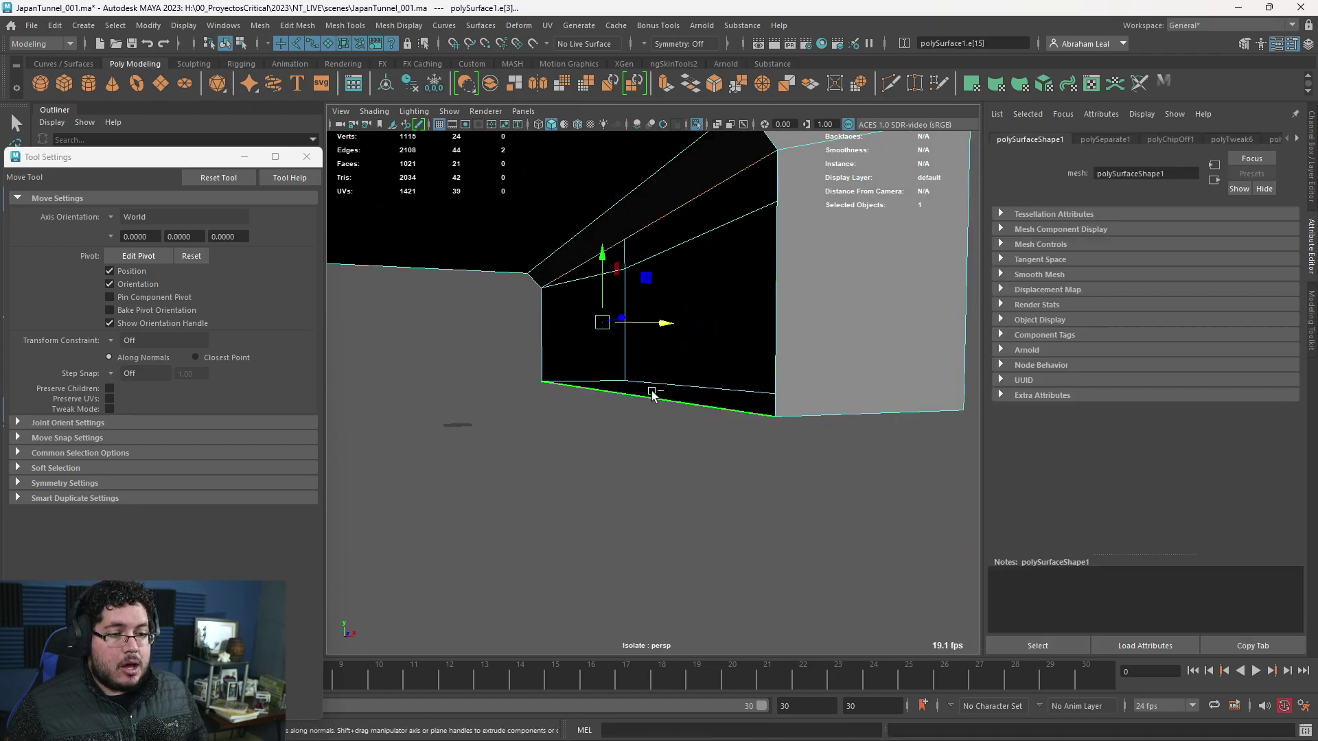
left_click(691, 86)
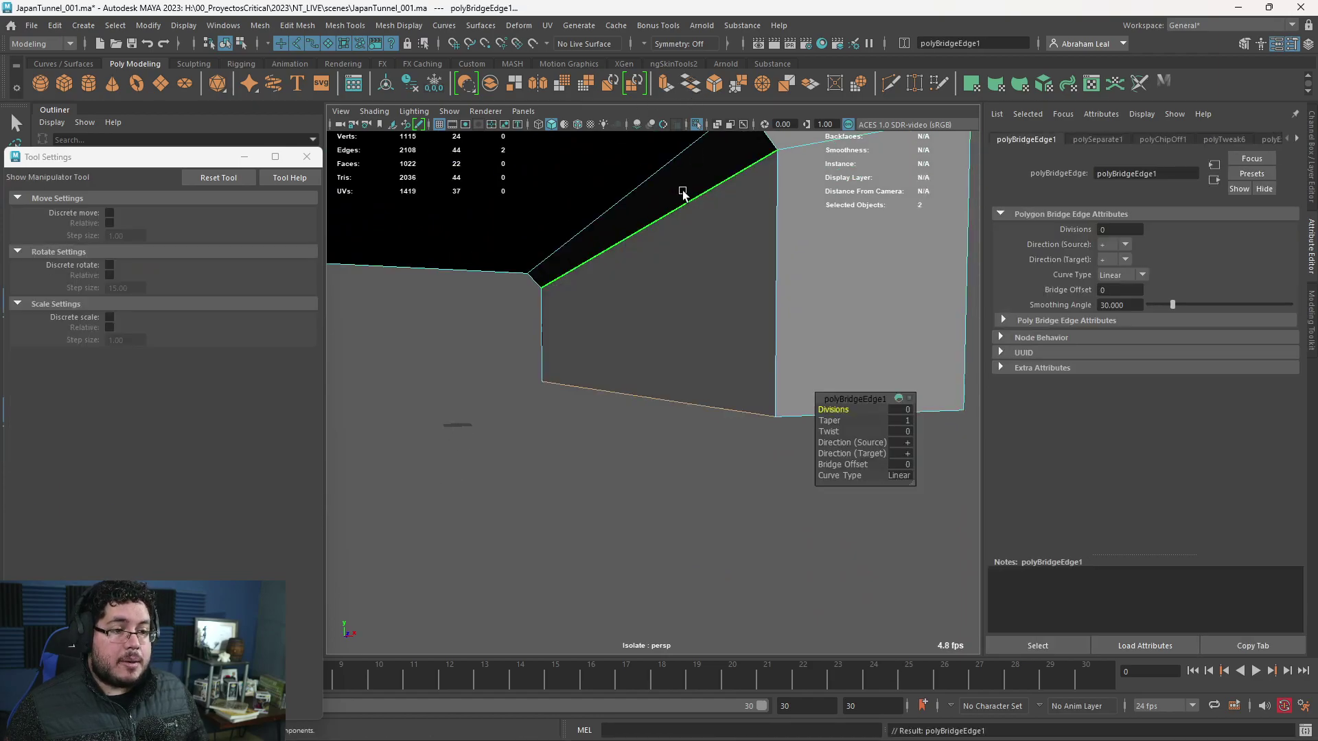
- Extract the new inner wall face from the tunnel shell as a separate mesh and exit the isolated view
key("q")
right_click_drag(689, 265, 687, 283)
left_click(687, 278)
left_click_drag(687, 279, 760, 300, "alt")
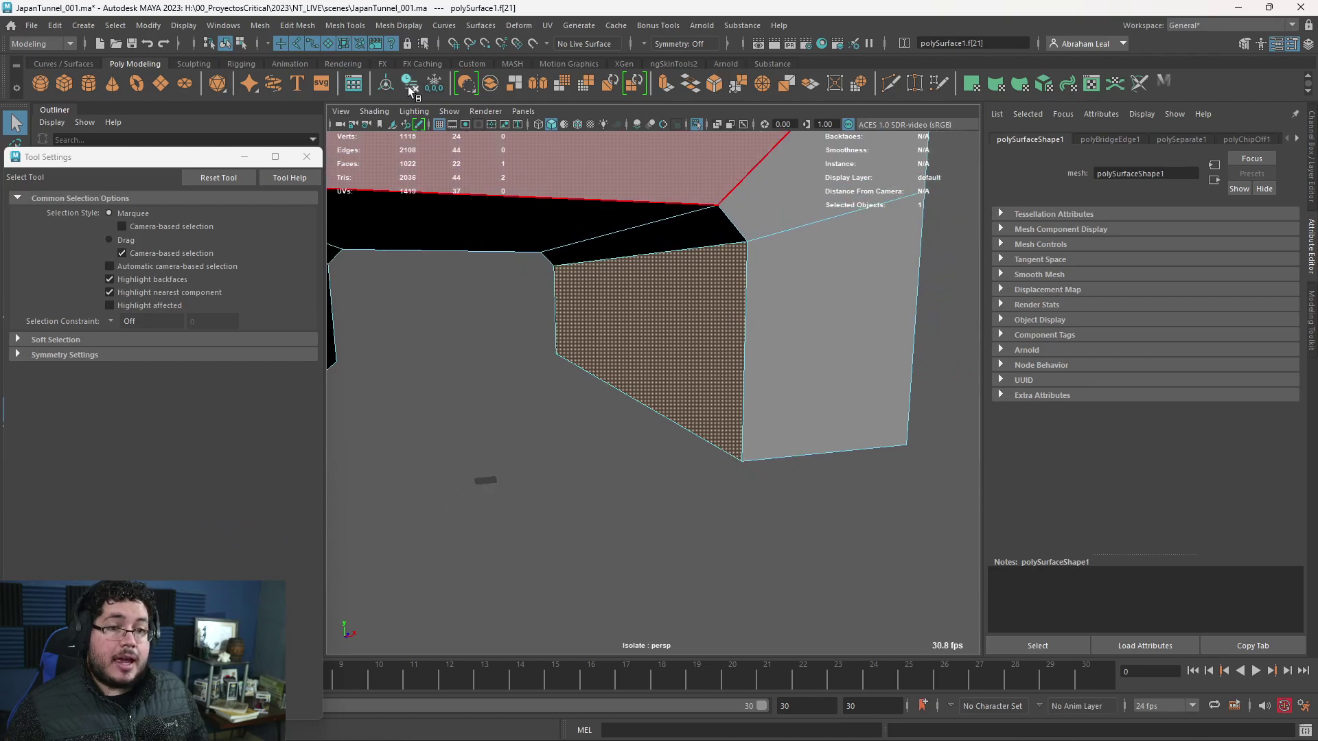
left_click(306, 26)
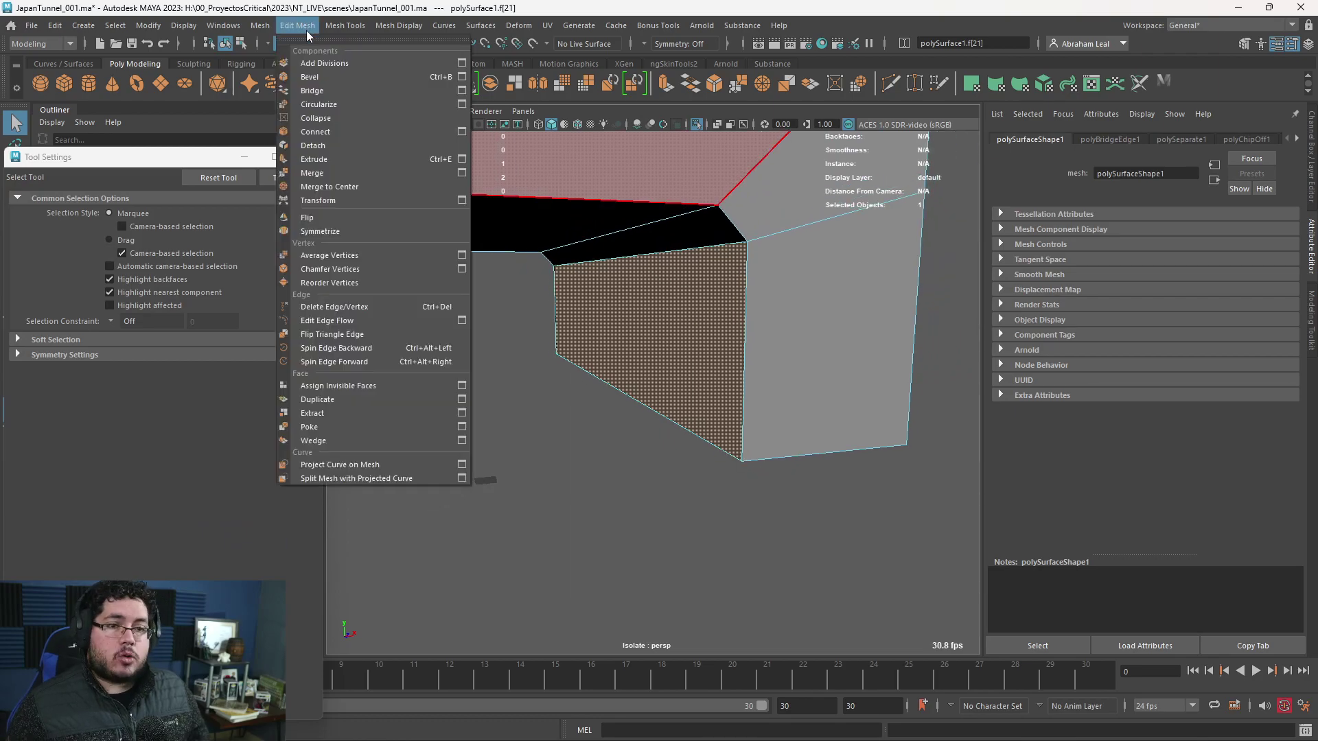
left_click(360, 403)
key("q")
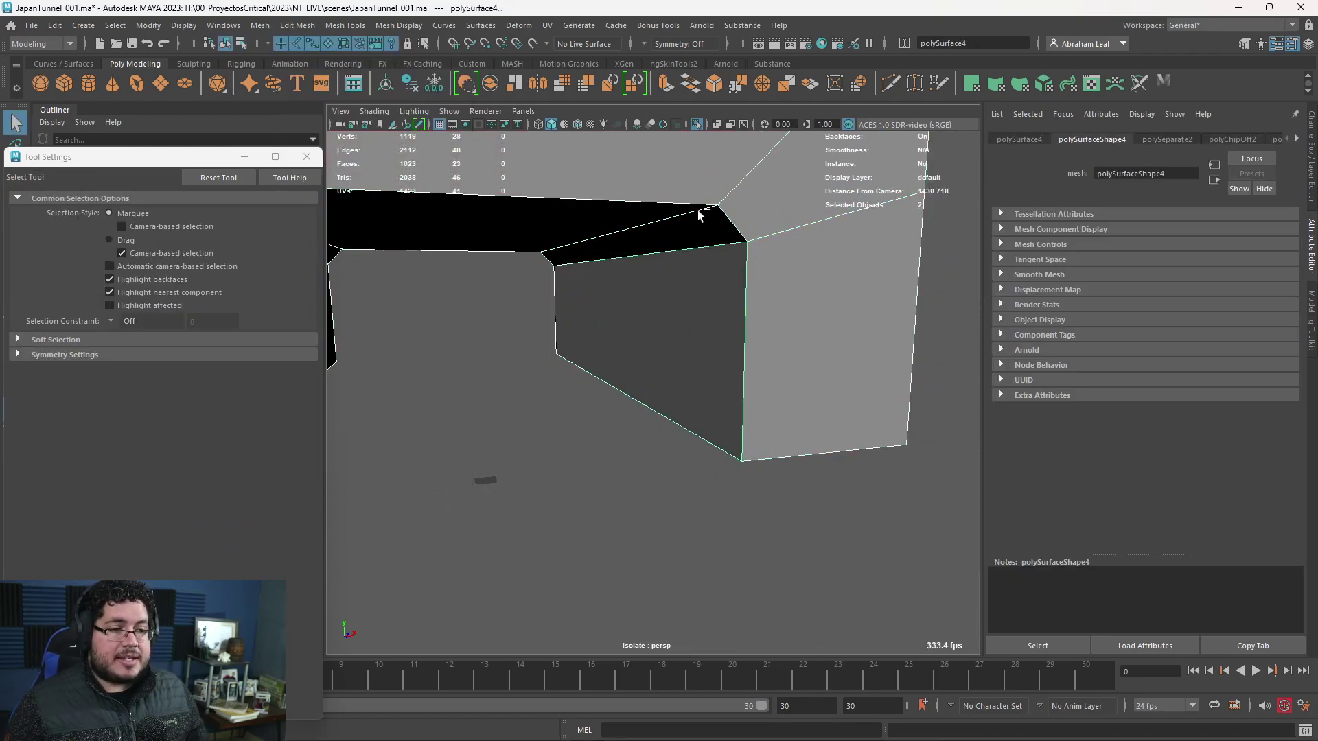
left_click(694, 125)
- Extrude the extracted wall face to give the backing wall thickness, checking it against the reference photo, and return to object selection
right_click_drag(723, 232, 729, 350, "alt")
middle_click_drag(730, 350, 734, 390, "alt")
key("ctrl+e")
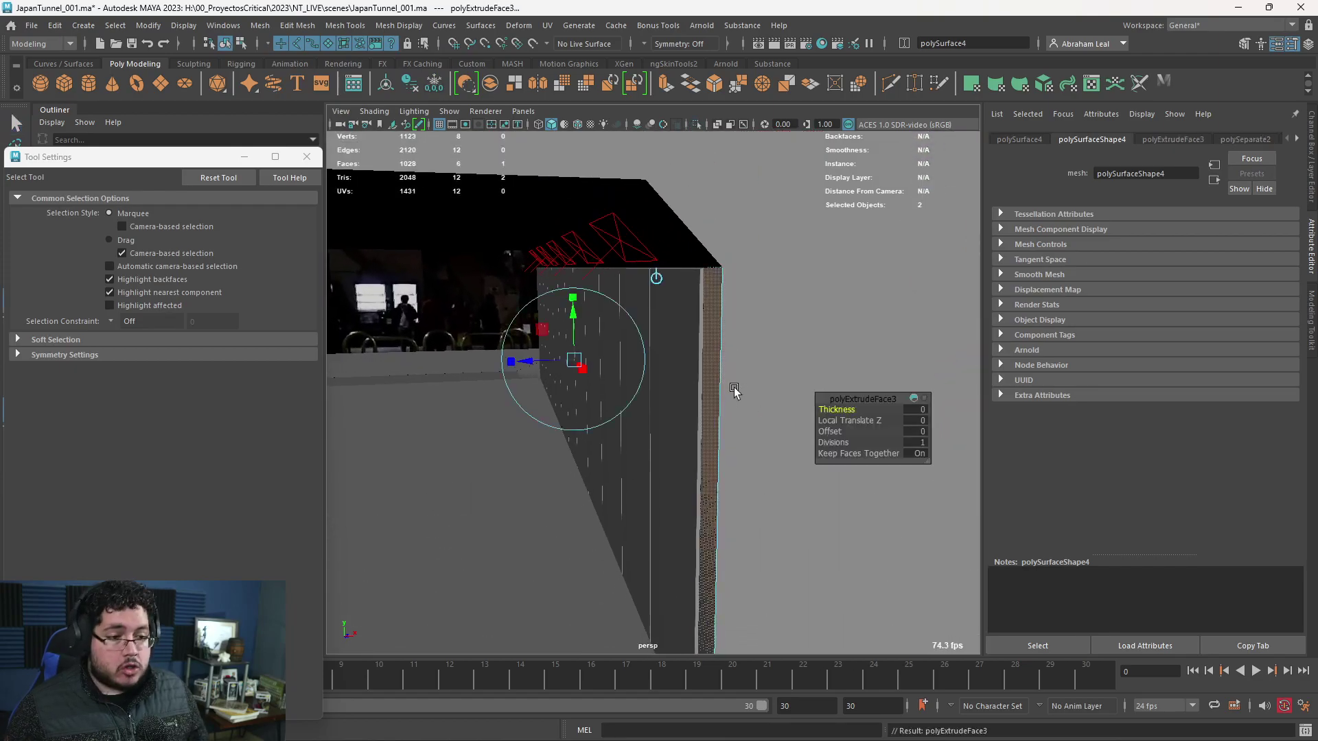
key("w")
left_click_drag(634, 358, 631, 358)
right_click_drag(1317, 335, 944, 328)
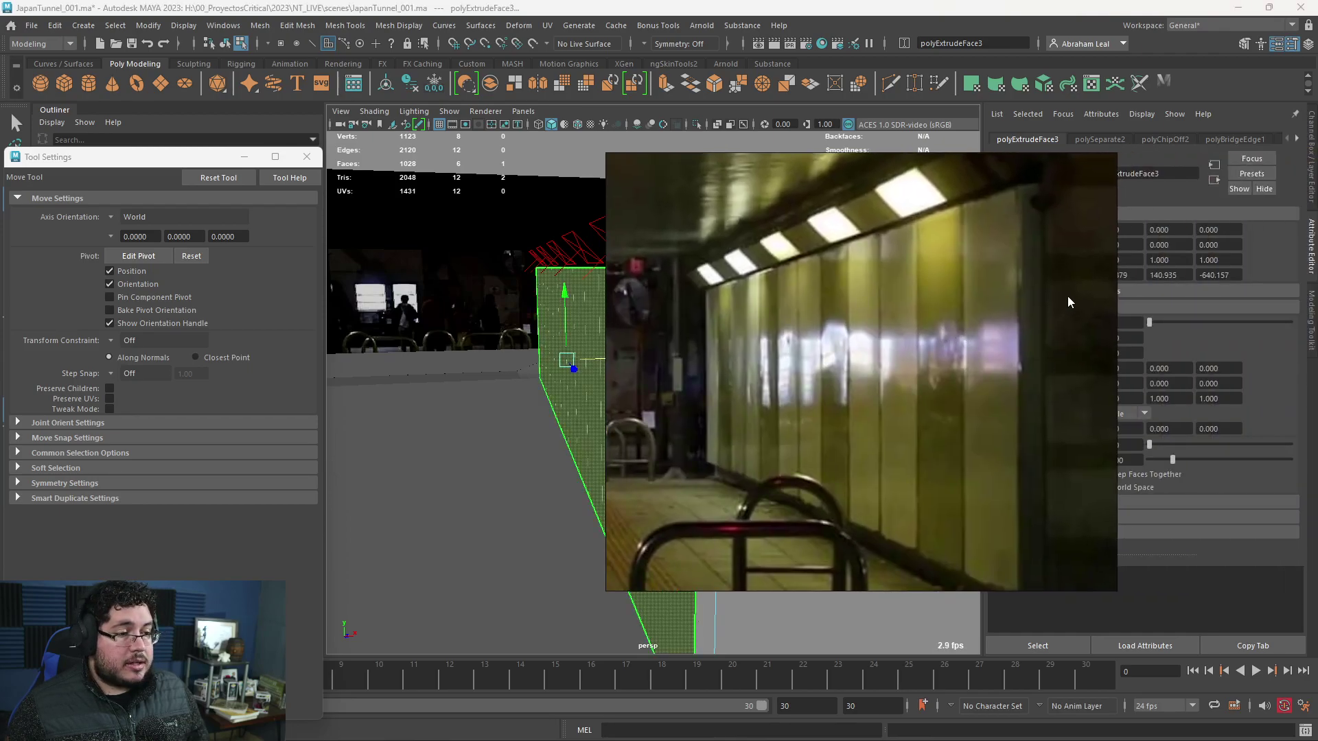
right_click_drag(936, 273, 1317, 316)
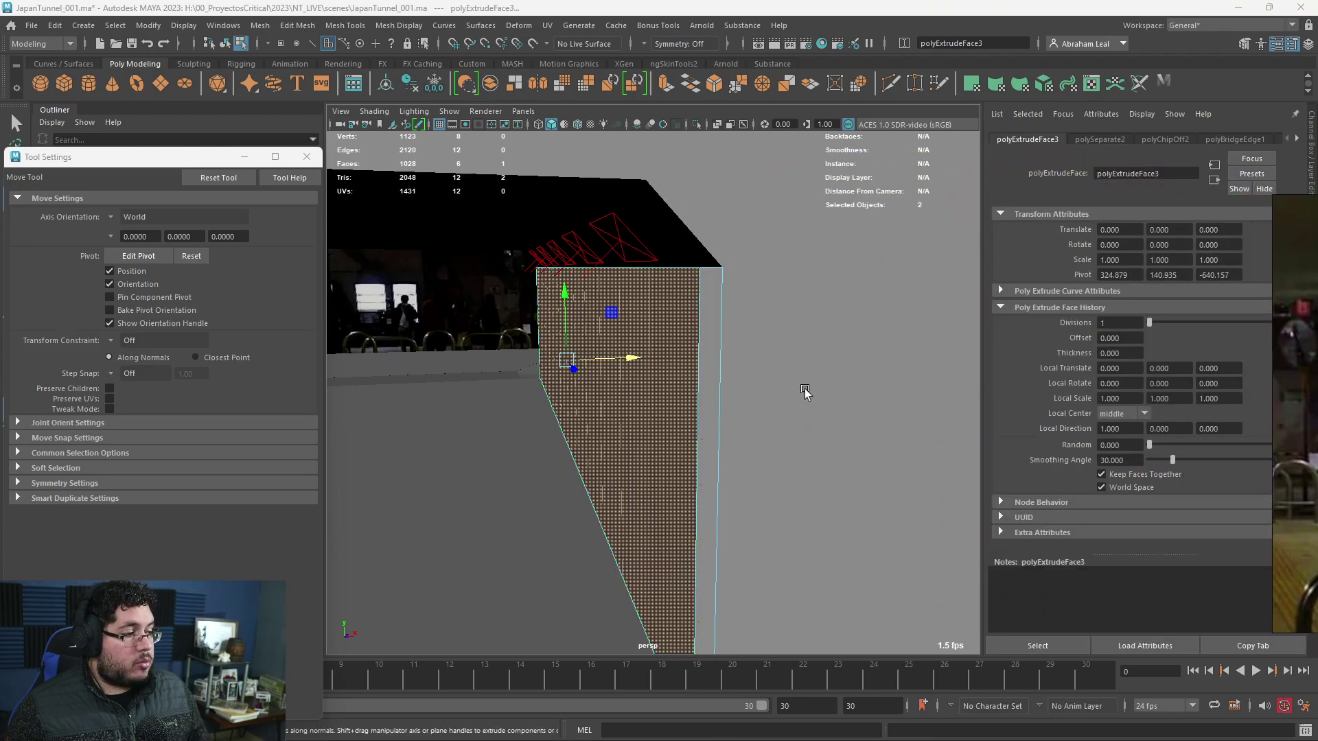
left_click_drag(803, 386, 823, 404, "alt")
key("F8")
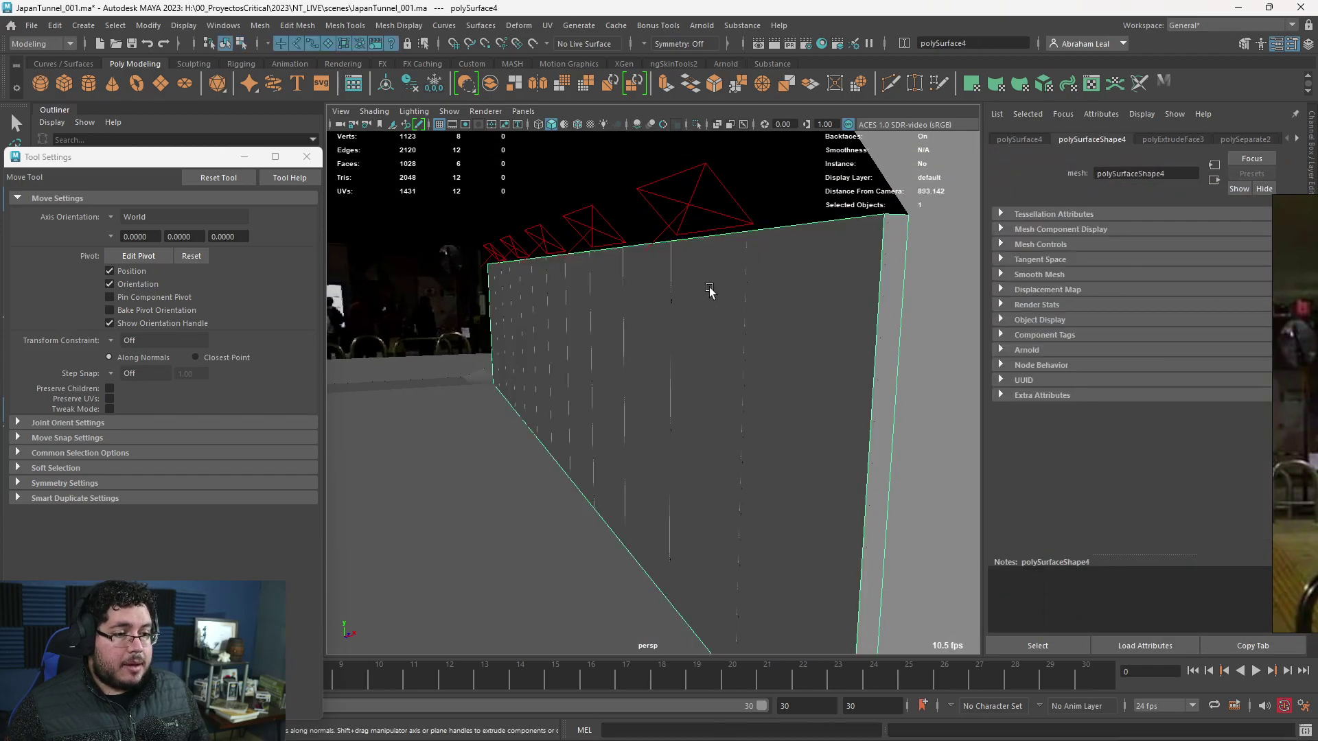
- Scale the panelled wall mesh slightly shorter along its length using the wireframe display, then restore the shaded display
left_click(670, 279)
key("4")
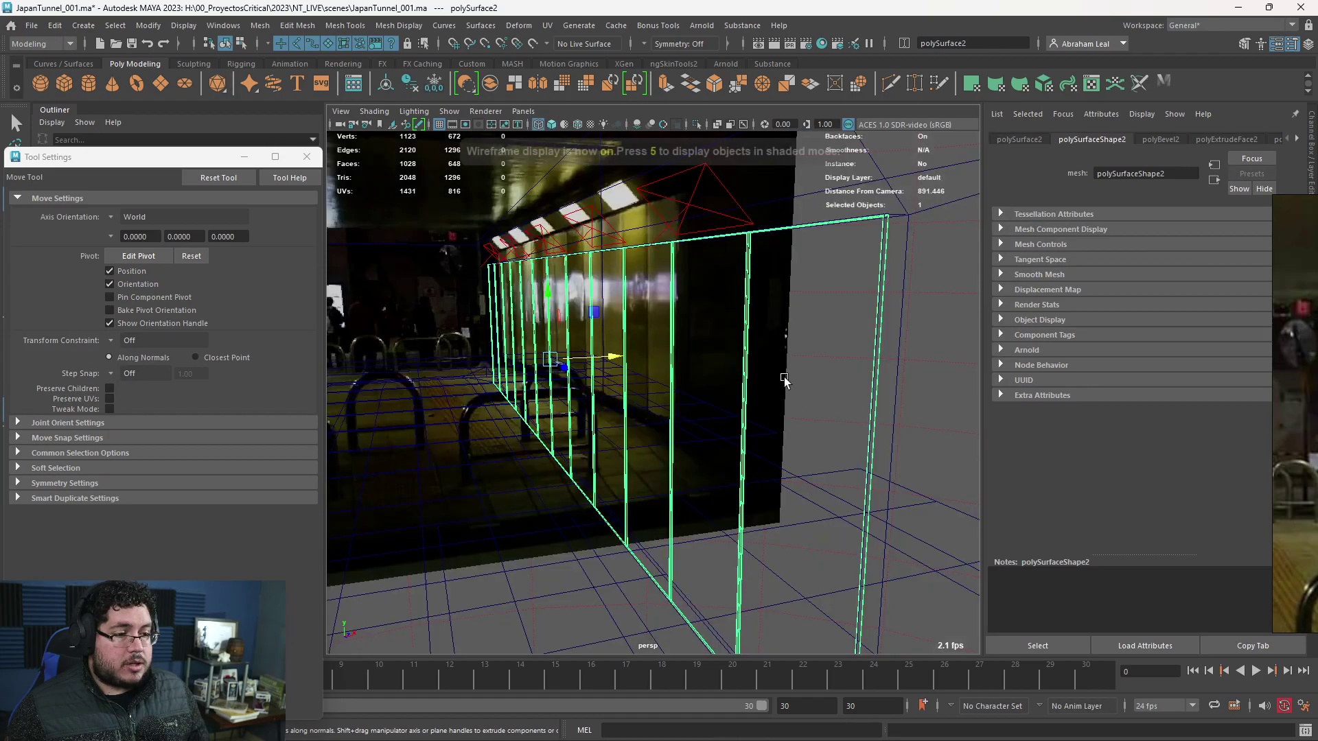
key("r")
left_click_drag(604, 339, 554, 376, "alt")
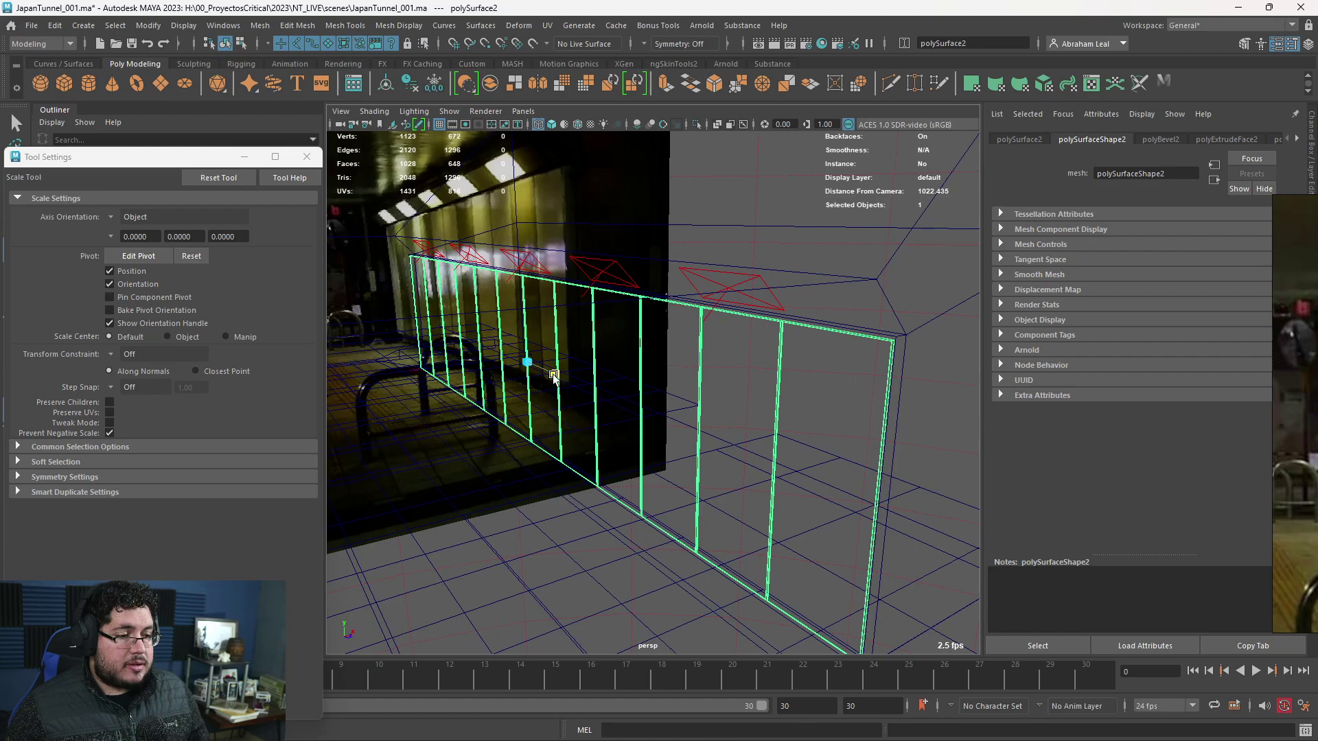
left_click_drag(553, 374, 553, 375)
left_click_drag(800, 384, 812, 408, "alt")
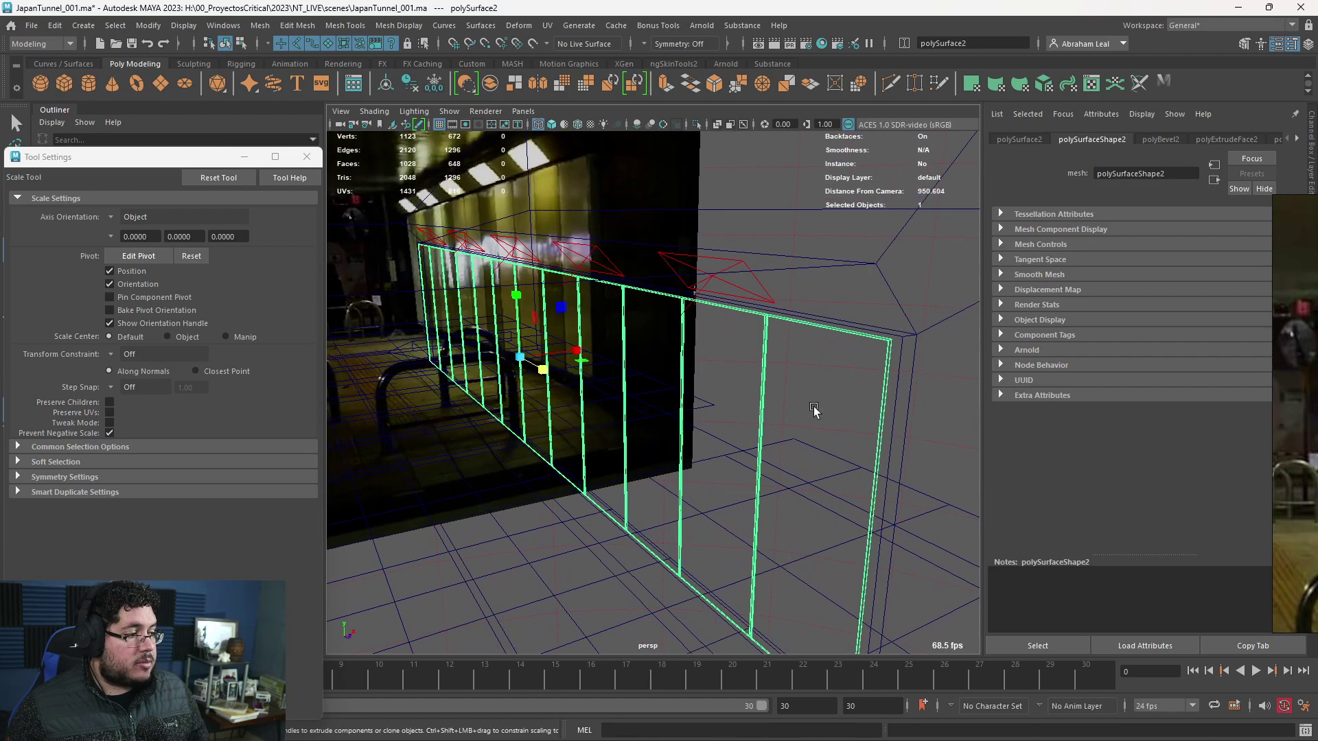
key("5")
- Extrude the front face of the backing wall with an inward offset of about 1.96 to form a border
left_click_drag(903, 382, 871, 359, "alt")
left_click(842, 342)
right_click_drag(851, 356, 853, 365, "alt")
right_click_drag(876, 321, 883, 347)
left_click(888, 342)
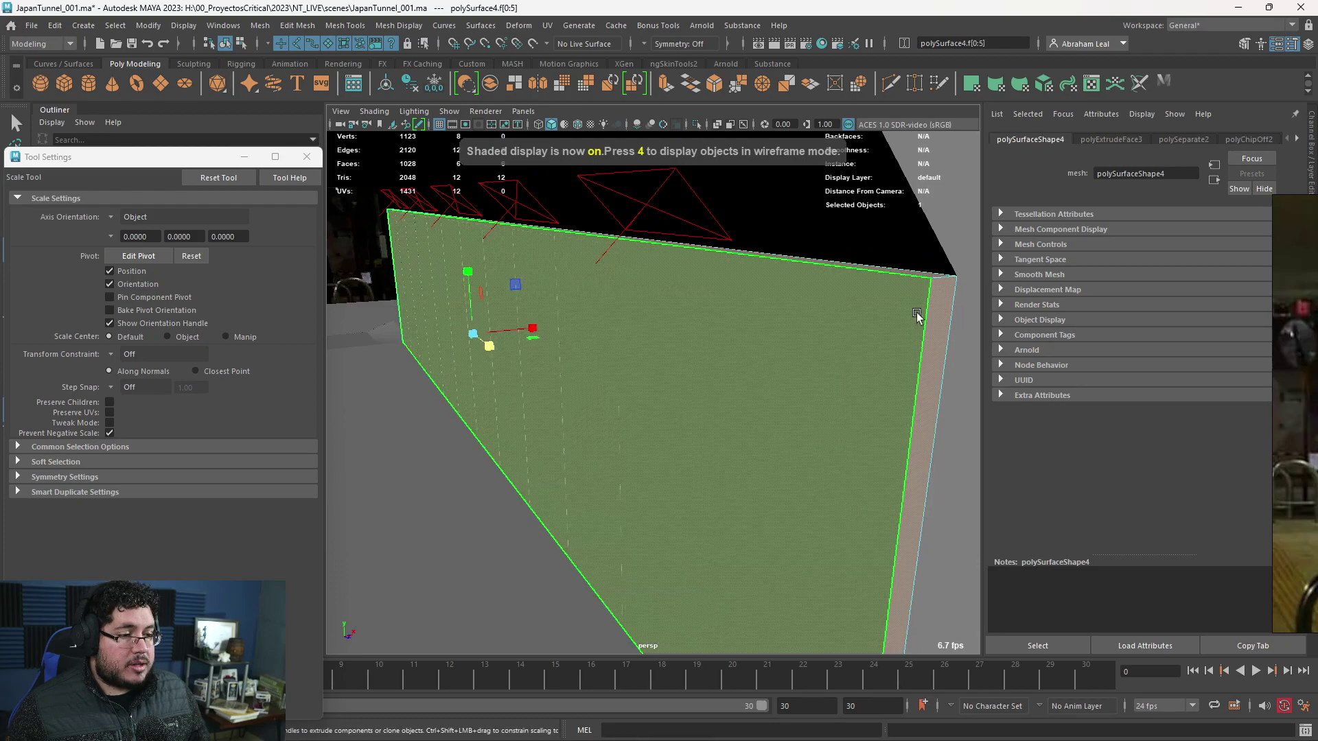
left_click_drag(880, 364, 883, 357, "alt")
key("ctrl+e")
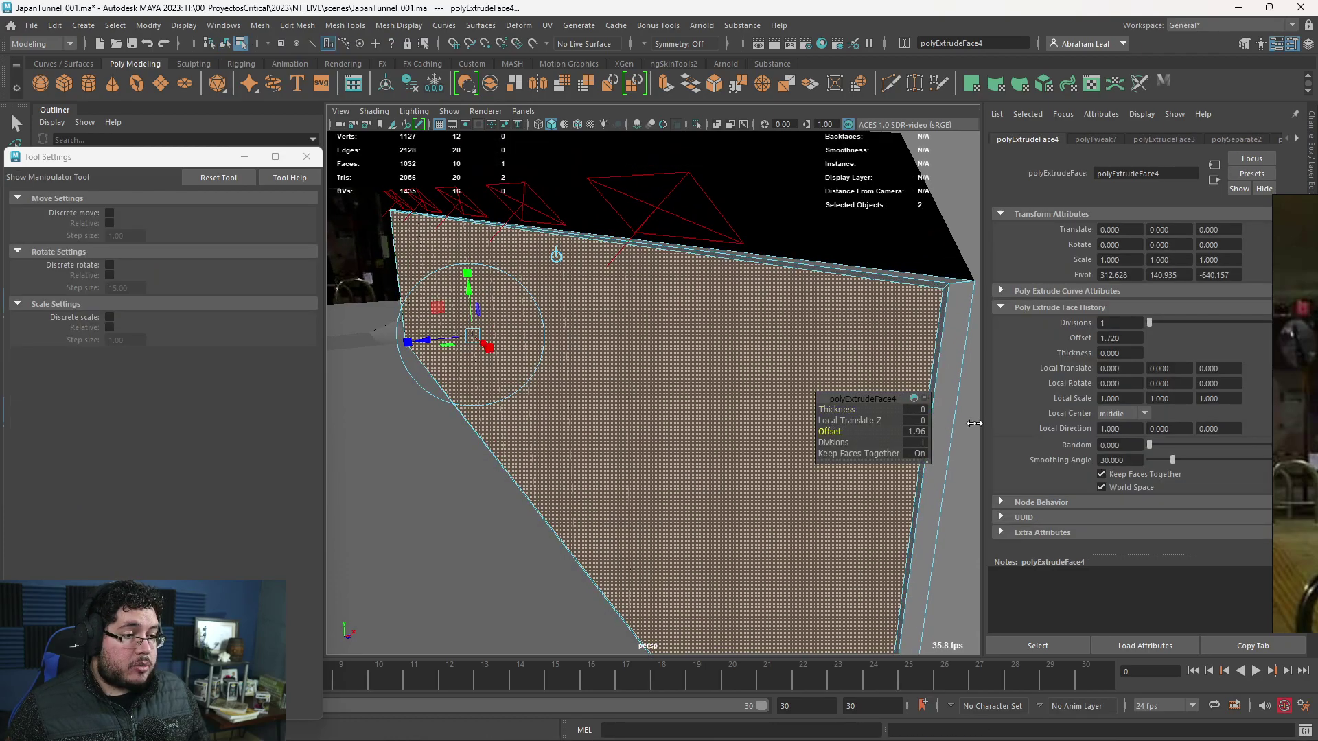
- Extrude the inset front face again and push it back into the backing wall to form a recess
key("ctrl+e")
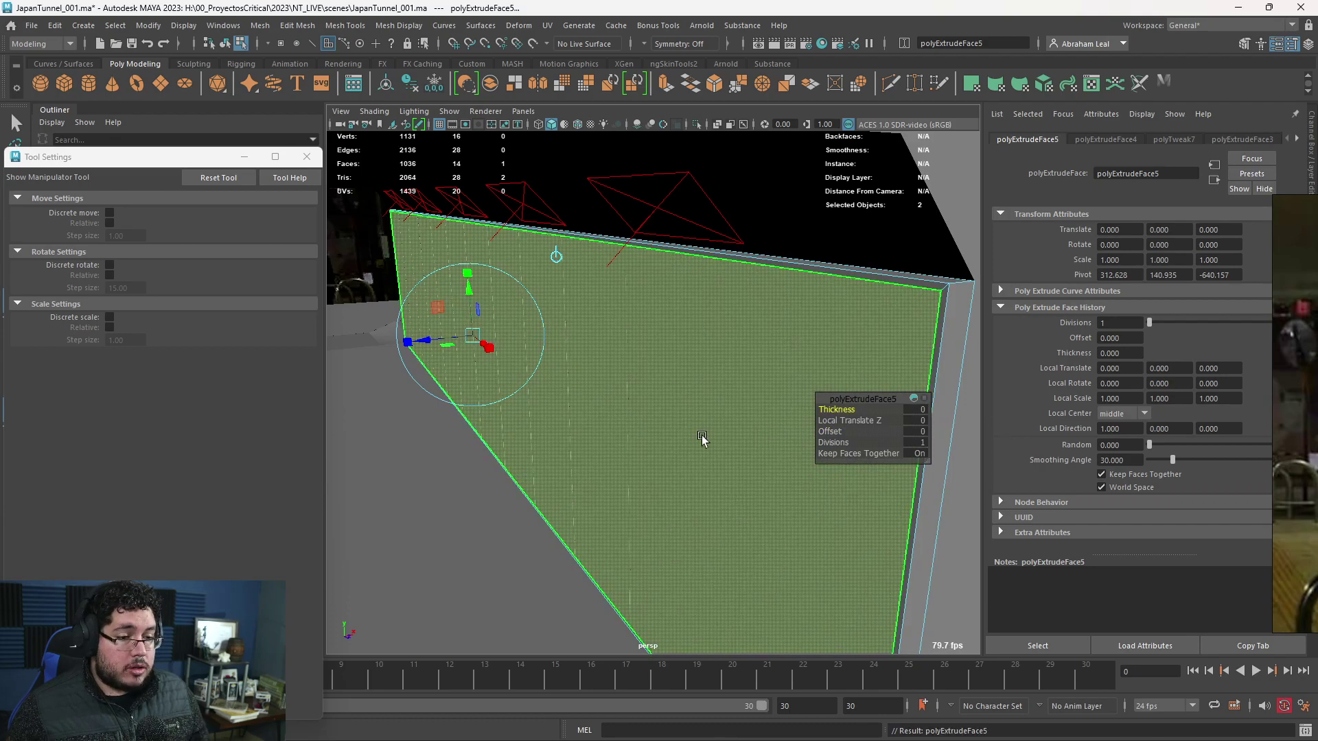
left_click_drag(431, 338, 434, 338)
right_click_drag(818, 345, 851, 331)
- Select the panelled wall mesh and the recessed frame mesh and isolate them together
left_click_drag(854, 343, 913, 337, "alt")
middle_click_drag(913, 338, 641, 344, "alt")
left_click(642, 342)
left_click(691, 291, "shift")
left_click(698, 125)
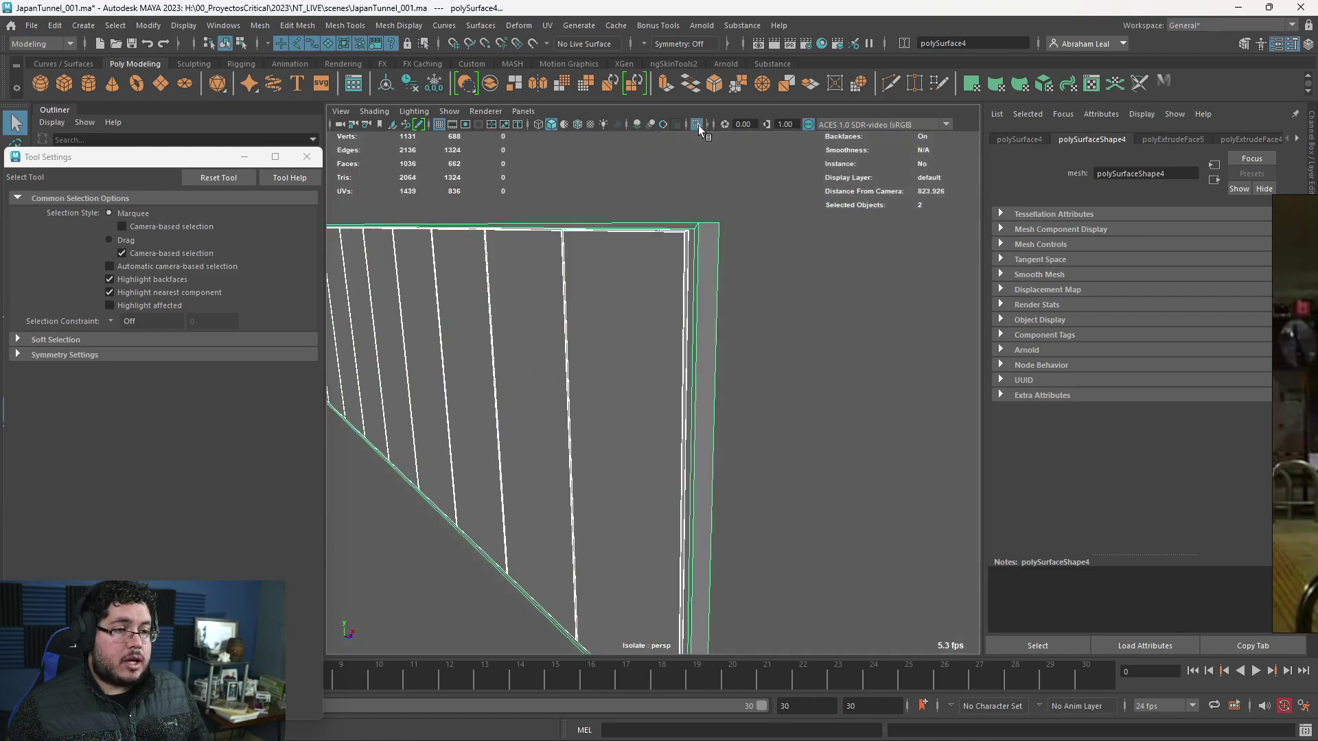
key("f")
- Scale the panelled wall mesh along its length so its end meets the inner edge of the frame
middle_click_drag(692, 399, 796, 374, "alt")
left_click(629, 352)
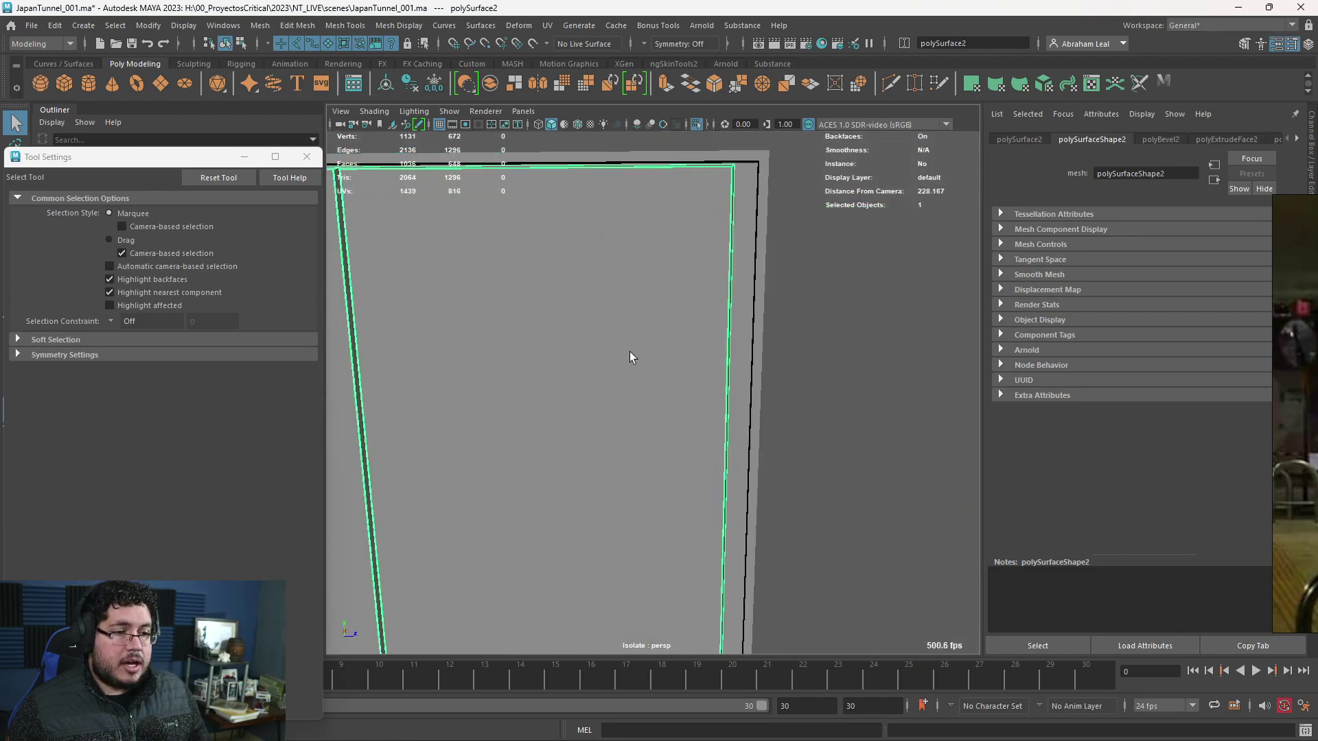
middle_click_drag(629, 351, 689, 360, "alt")
key("r")
scroll(667, 412, "down", 8)
scroll(590, 425, "up", 5)
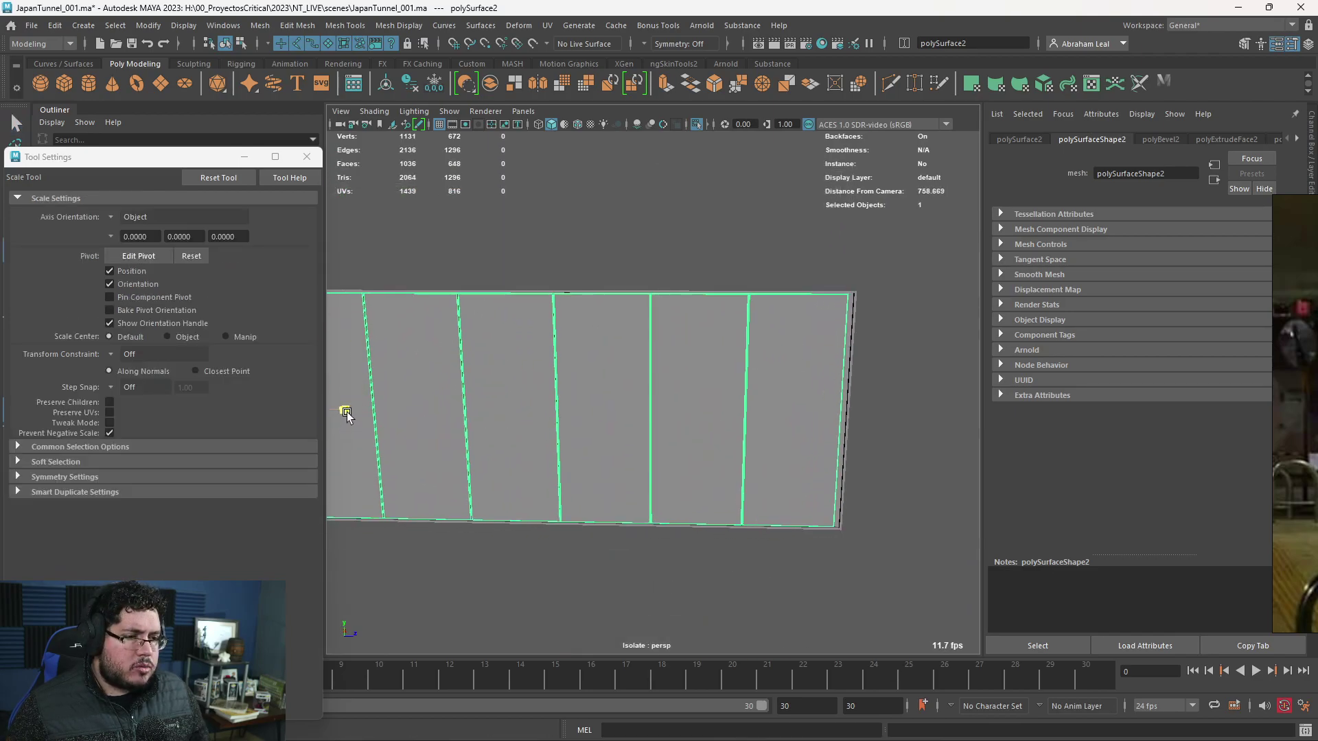
left_click_drag(347, 413, 348, 413)
scroll(844, 446, "up", 6)
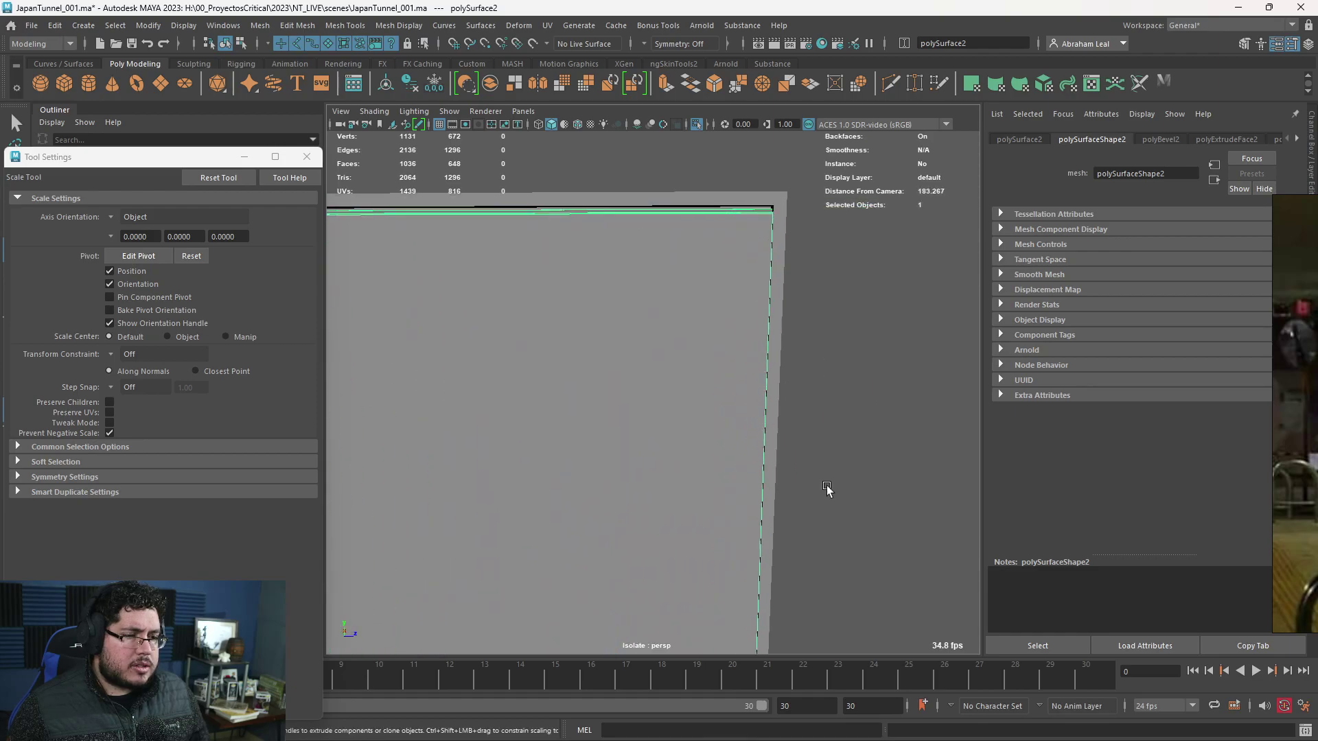
left_click(851, 455)
scroll(742, 446, "up", 3)
scroll(785, 451, "down", 4)
scroll(838, 368, "up", 2)
- Bevel the frame mesh with a fraction of 0.14 and 2 segments, and exit the isolated view
left_click(897, 279)
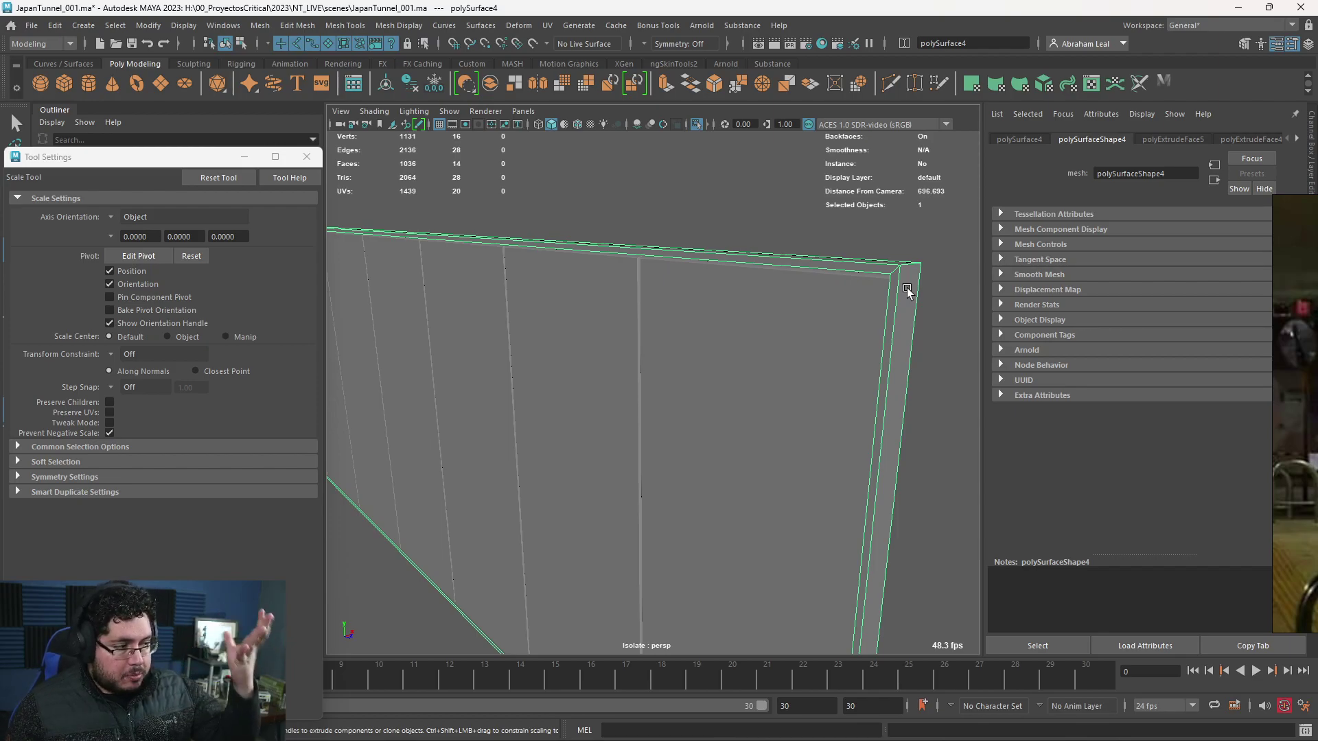
scroll(749, 332, "down", 5)
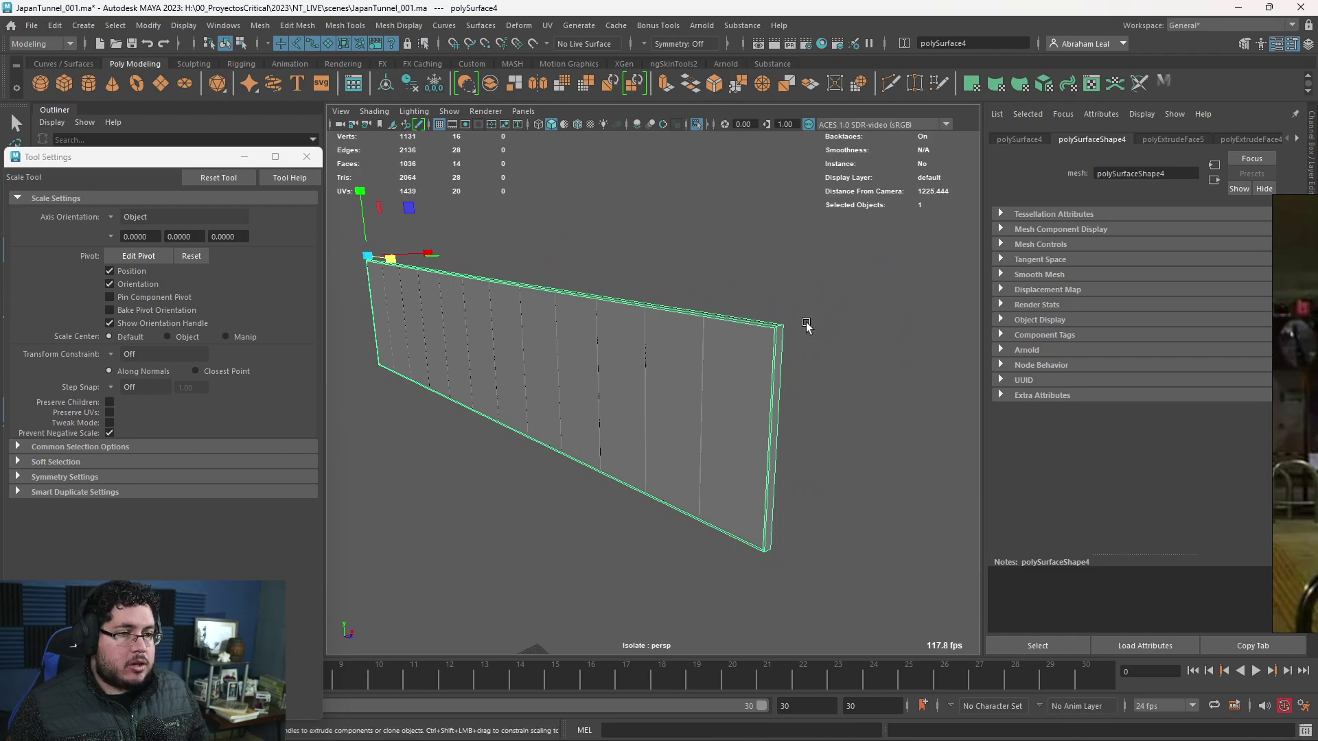
key("ctrl+b")
scroll(810, 406, "up", 10)
right_click_drag(720, 447, 813, 432, "alt")
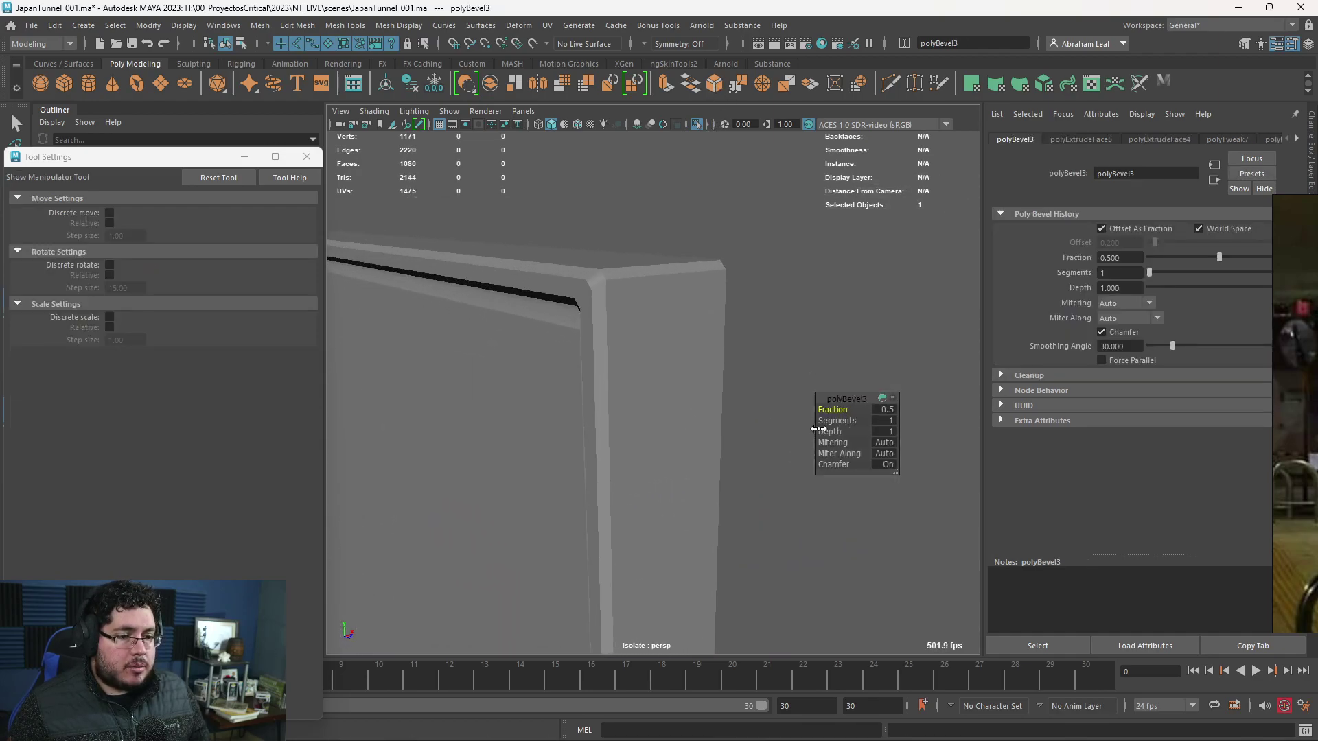
left_click_drag(830, 420, 811, 404)
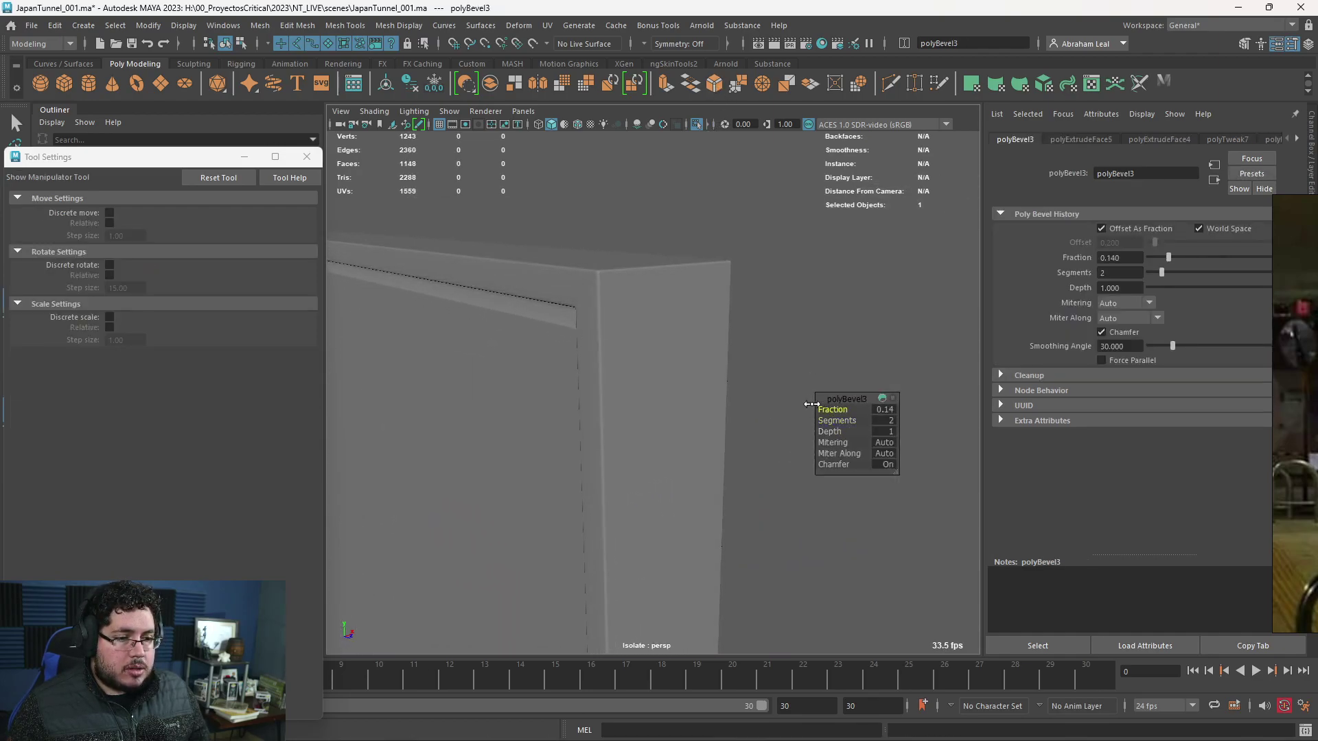
key("q")
left_click(769, 222)
left_click_drag(768, 223, 666, 268, "alt")
left_click(698, 125)
- Check the base of the wall in the reference photo and select the frame and panelled wall meshes together
right_click_drag(1317, 372, 937, 257)
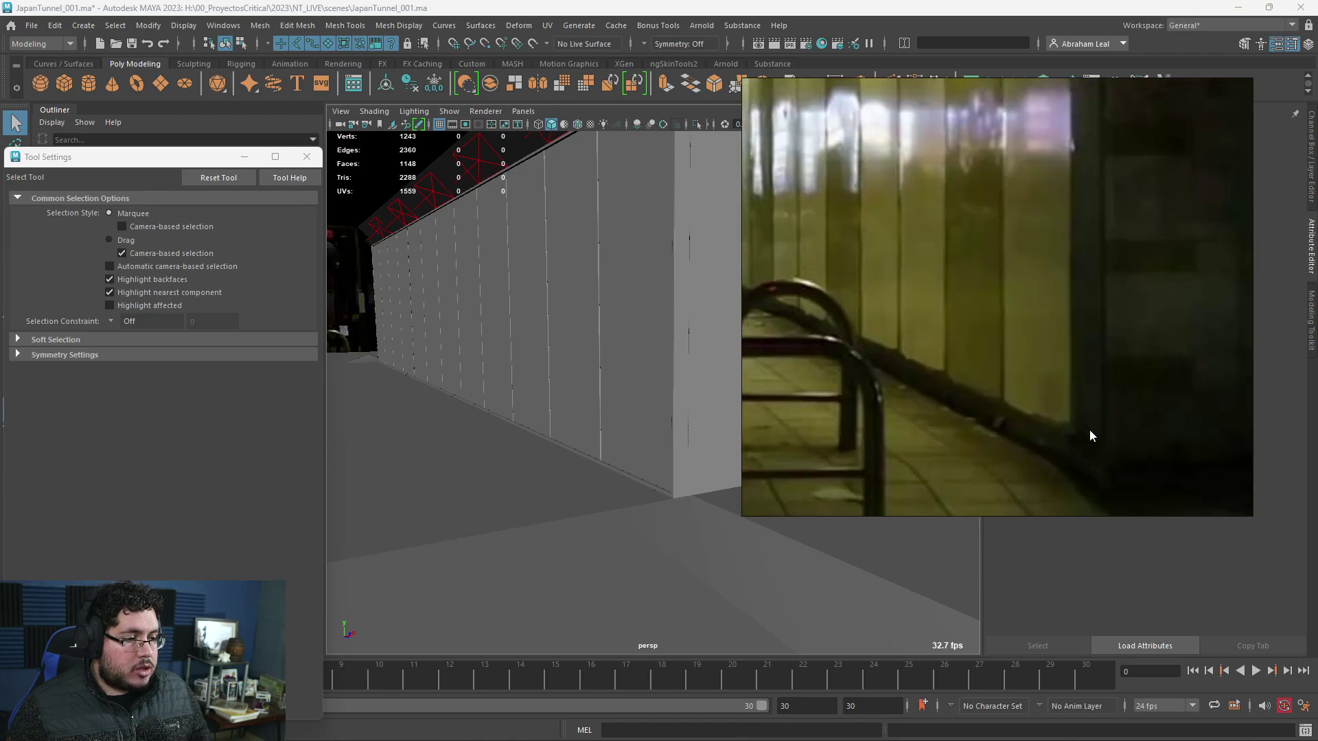
right_click_drag(1057, 402, 1160, 438)
right_click_drag(1209, 349, 1317, 425)
mouse_move(717, 528)
left_mouse_down("alt")
mouse_move(747, 419)
mouse_move(722, 517)
left_mouse_up("alt")
left_click(653, 455)
key("ctrl+z")
left_click_drag(652, 454, 616, 462, "alt")
left_click(698, 478)
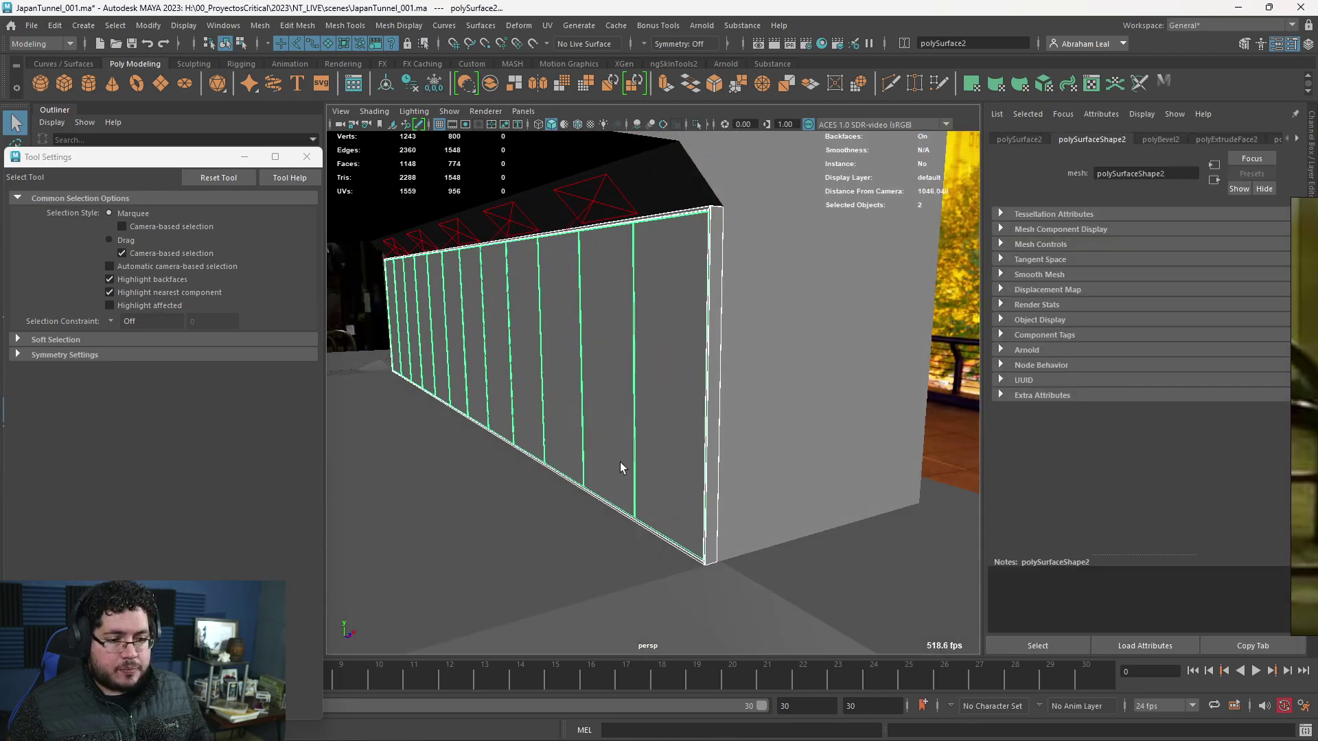
- Center the pivots and freeze the transformations of the frame and panelled wall meshes
key("r")
left_click_drag(458, 268, 455, 273)
key("ctrl+z")
left_click(384, 83)
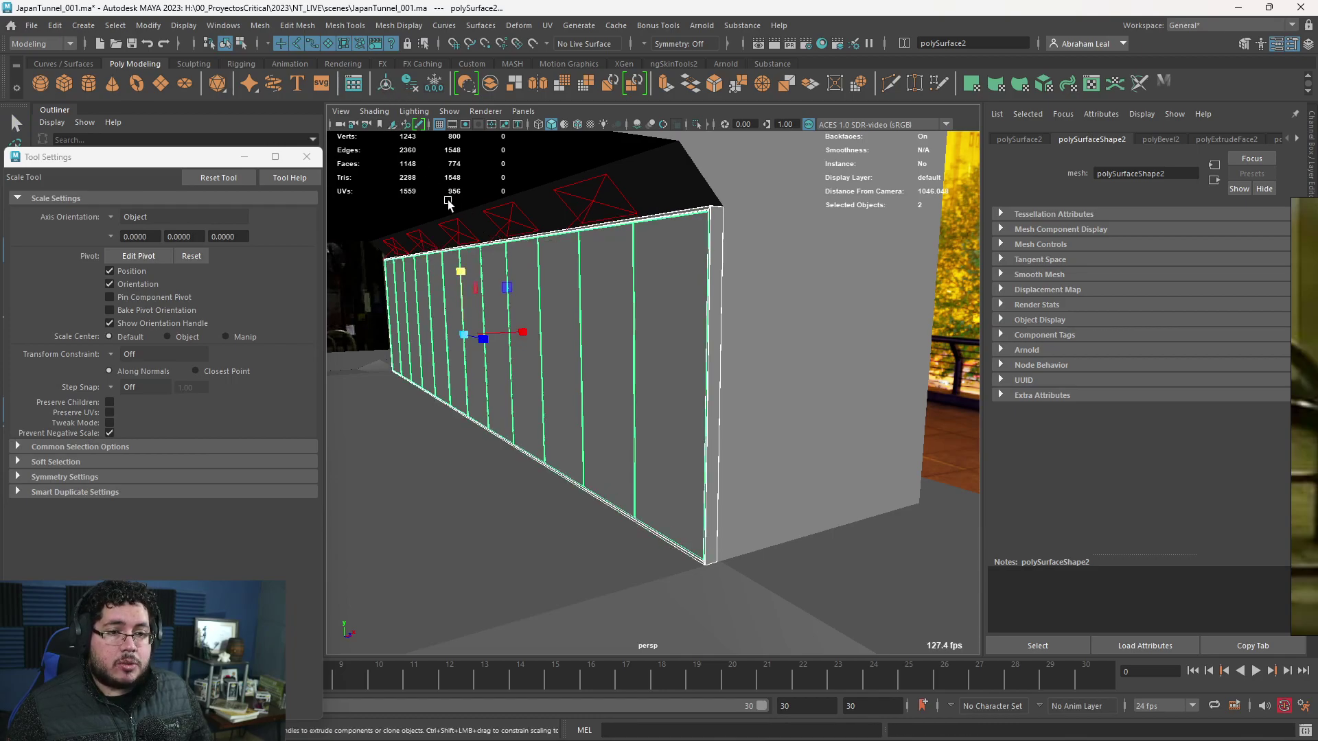
left_click(433, 85)
- Reduce the height of both wall meshes and raise them slightly to leave a gap at the floor
left_click_drag(457, 271, 524, 356)
key("w")
key("r")
key("w")
left_click_drag(483, 308, 484, 304)
left_click_drag(576, 361, 833, 378, "alt")
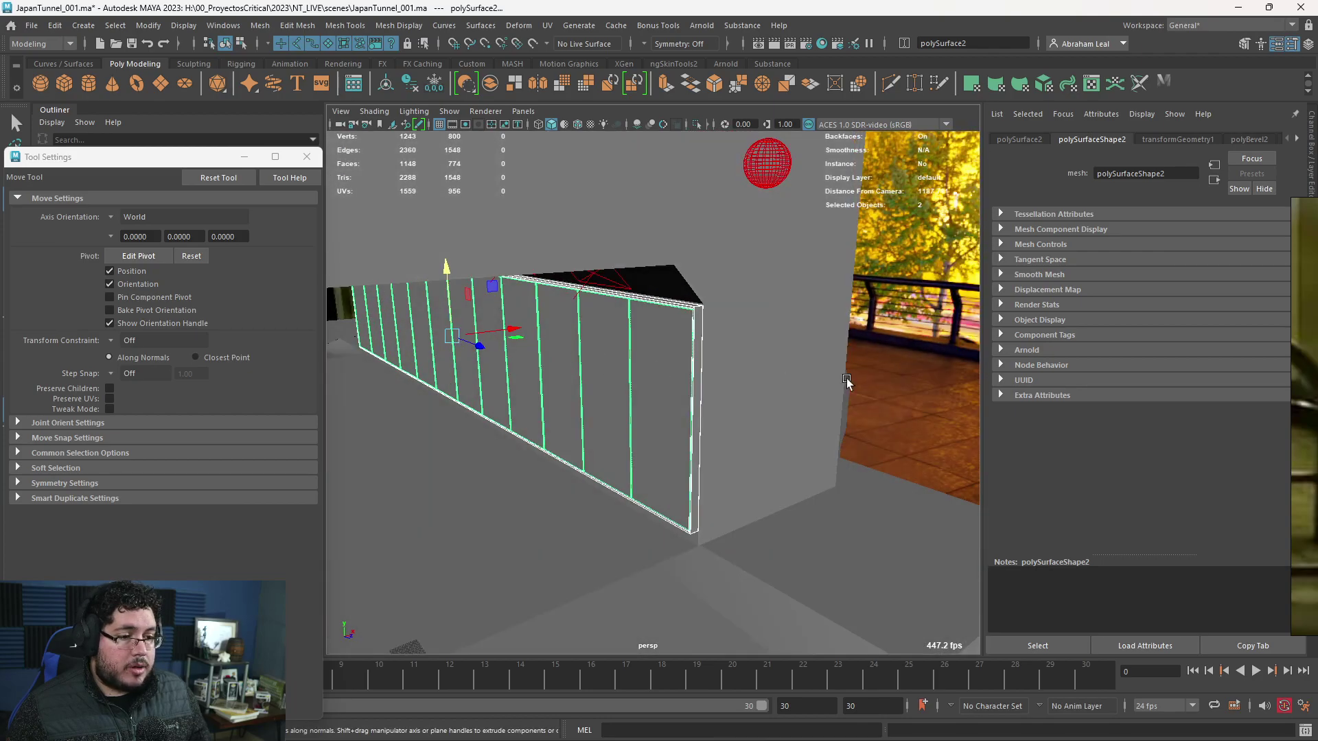
- Select the sky dome light and hide it, closing the tool settings window
left_click(884, 368)
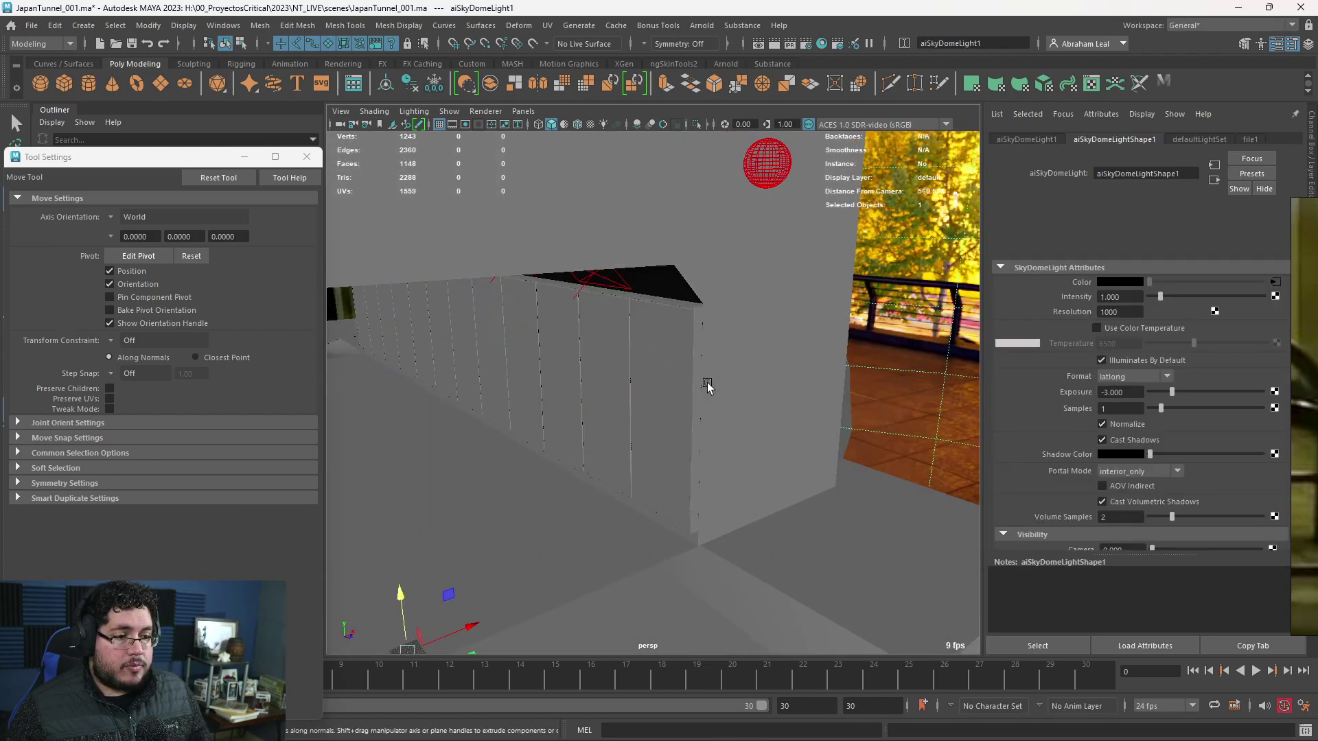
right_click_drag(704, 385, 617, 384, "alt")
left_click_drag(618, 385, 628, 371, "alt")
right_click_drag(628, 371, 615, 382, "alt")
left_click_drag(615, 382, 641, 418, "alt")
right_click_drag(641, 418, 590, 376, "alt")
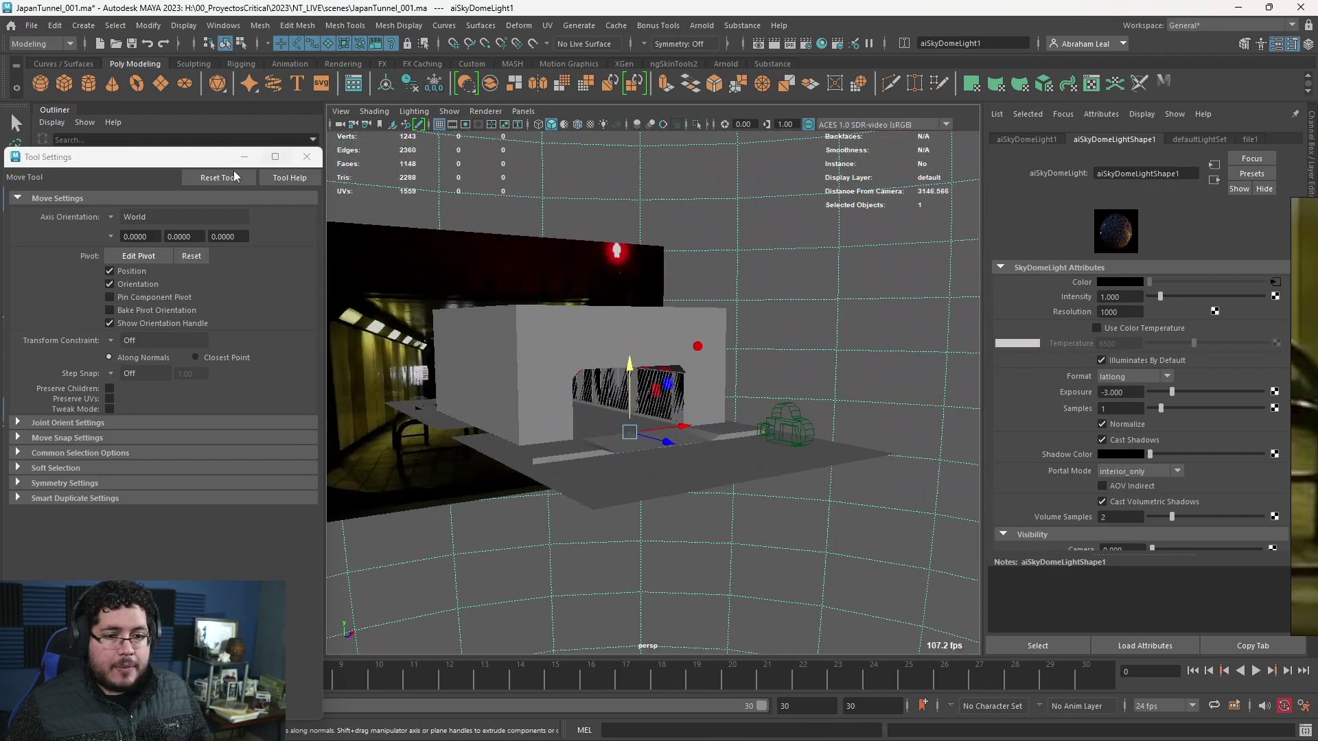
left_click(307, 156)
key("h")
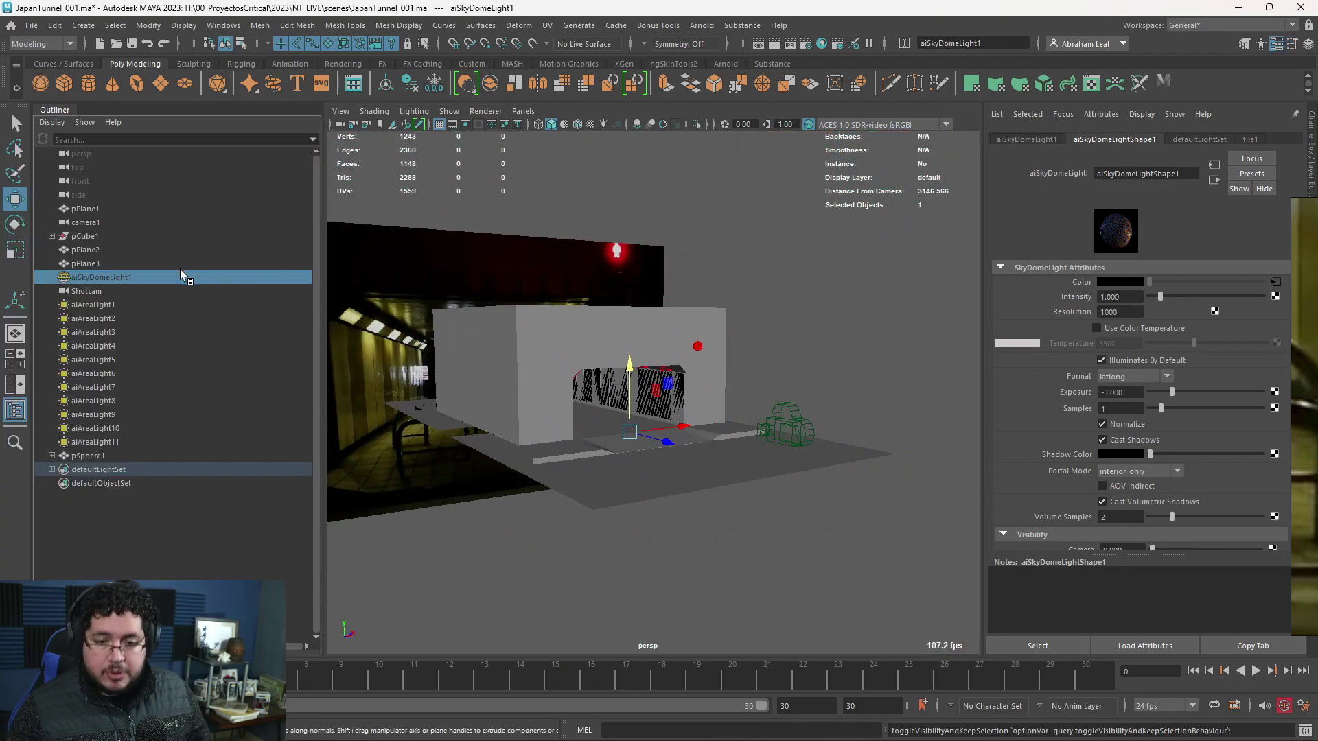
- Set the perspective camera's near clip plane to 1
right_click_drag(641, 297, 810, 429, "alt")
left_click_drag(810, 429, 688, 416, "alt")
right_click_drag(688, 416, 344, 337, "alt")
left_click_drag(439, 370, 509, 400, "alt")
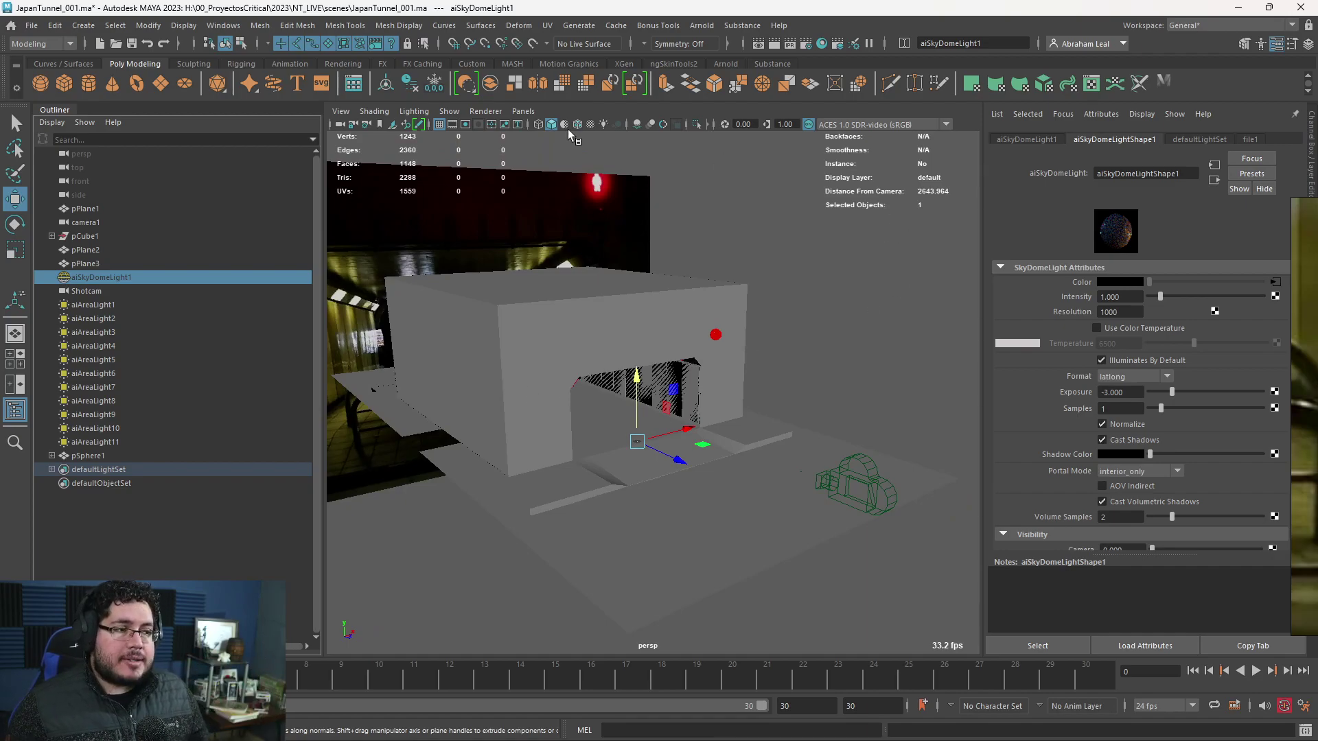
left_click(340, 125)
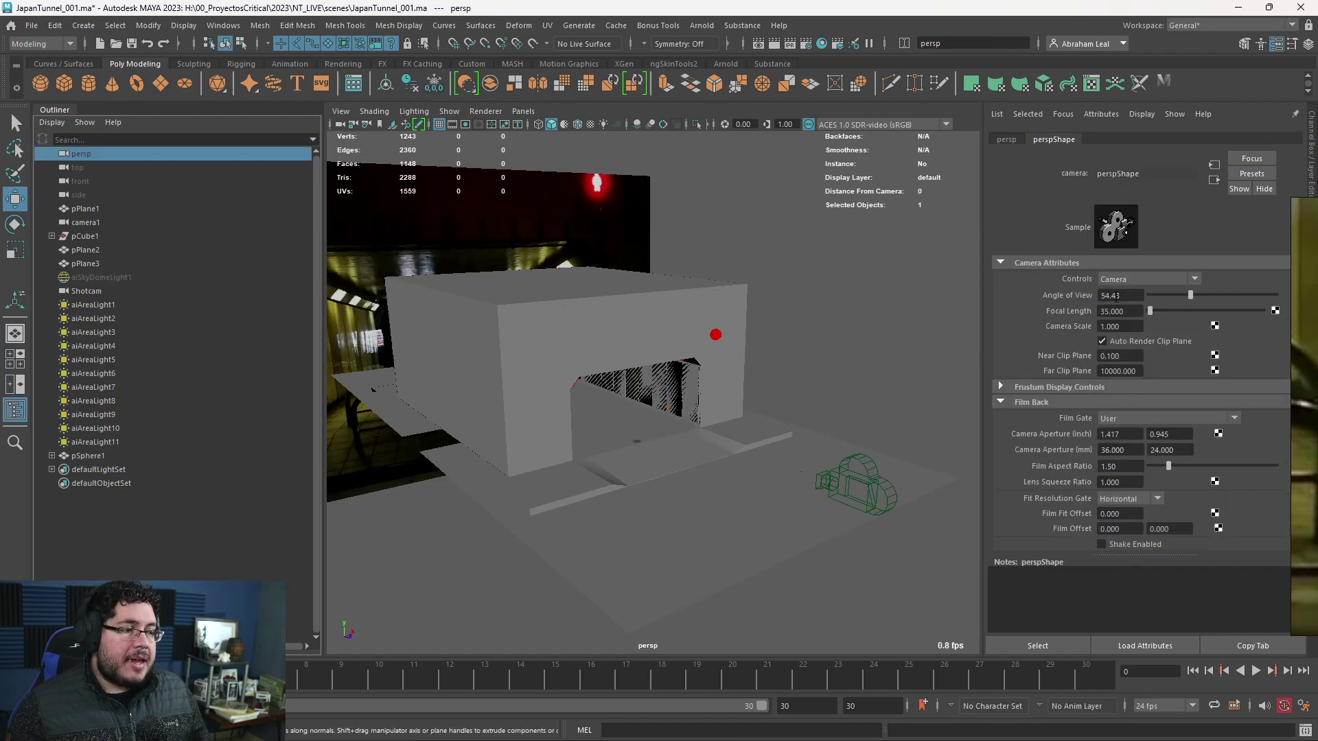
double_click(1117, 371)
type("1")
key("Return")
left_click(805, 363)
- Compare the framed panel wall and its base with the tunnel wall in the reference photo
right_click_drag(805, 363, 853, 476, "alt")
left_click_drag(854, 476, 827, 459, "alt")
right_click_drag(827, 459, 839, 518, "alt")
left_click_drag(839, 518, 736, 494, "alt")
right_click_drag(736, 494, 739, 517, "alt")
left_click_drag(740, 516, 748, 521, "alt")
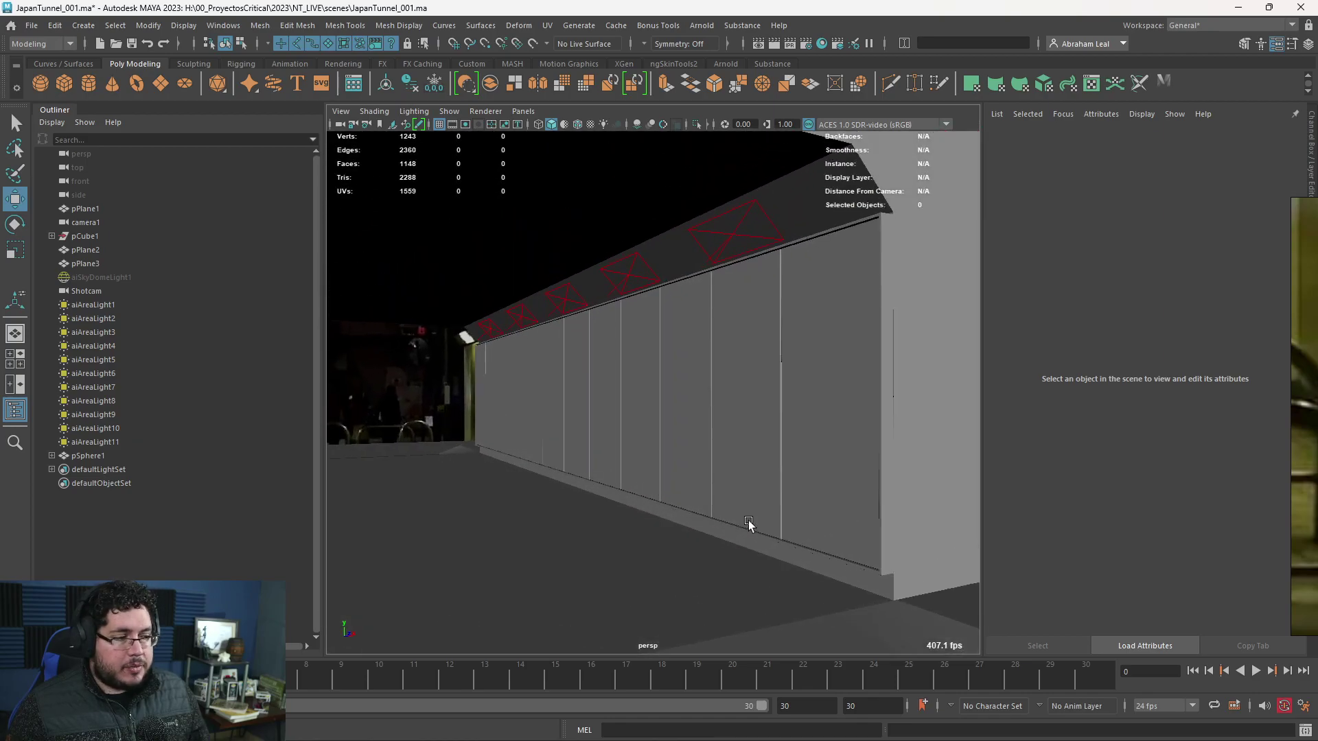
left_click(1308, 457)
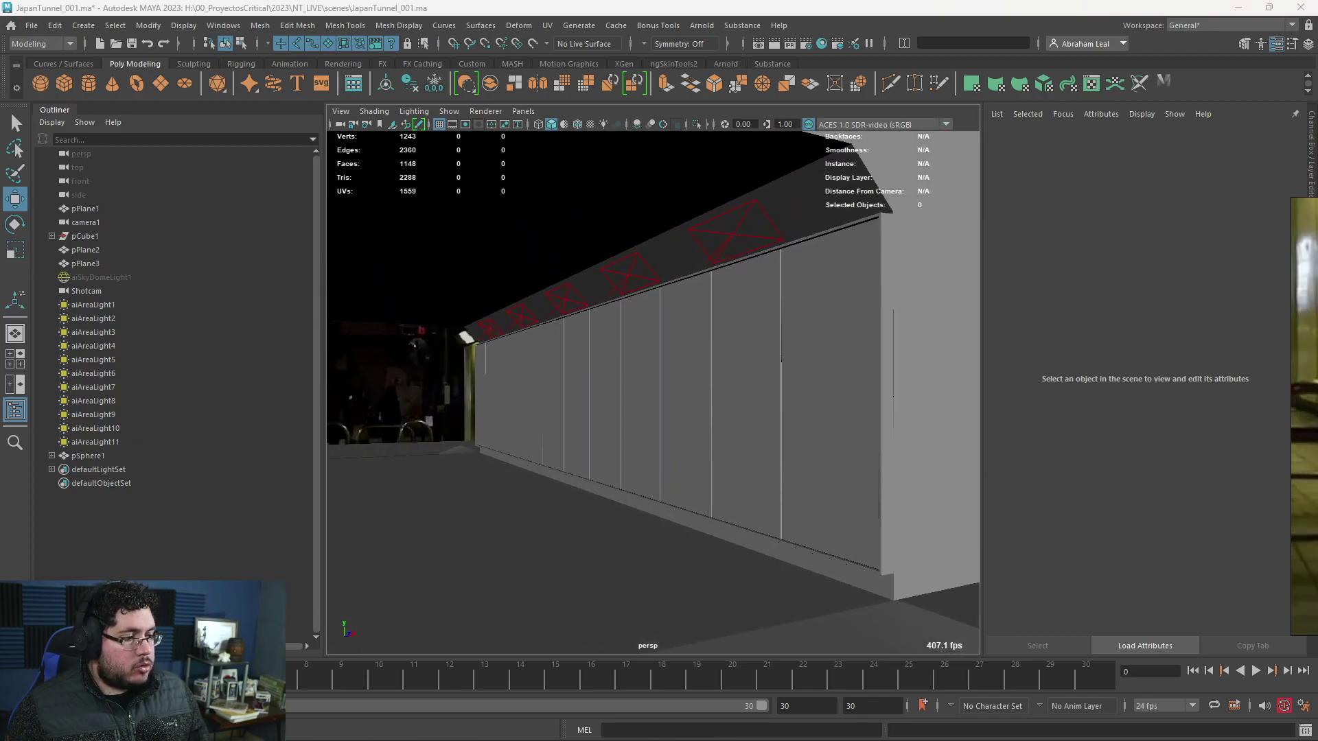
right_click_drag(1315, 425, 971, 439)
scroll(937, 429, "down", 4)
middle_click_drag(890, 410, 900, 430)
scroll(900, 430, "up", 2)
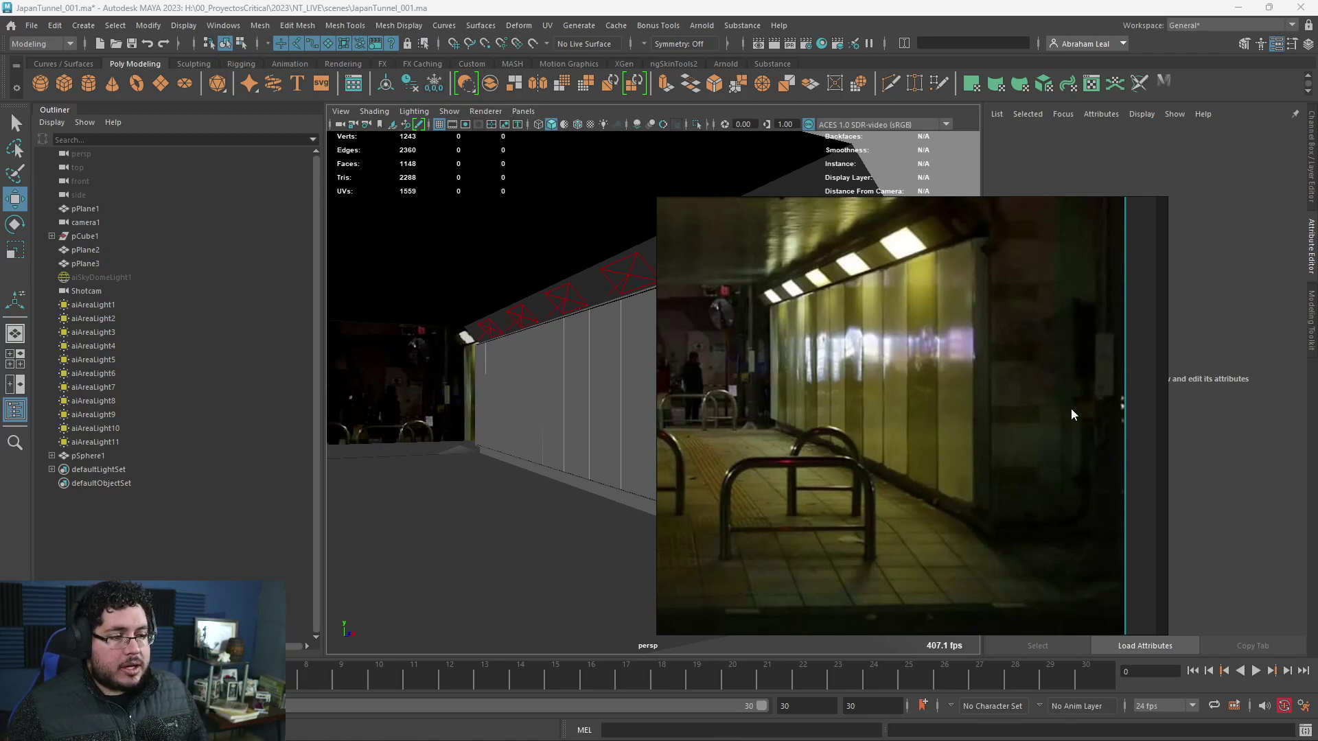
- Separate the bevelled wall panel mesh into individual panels
right_click_drag(972, 413, 1317, 438)
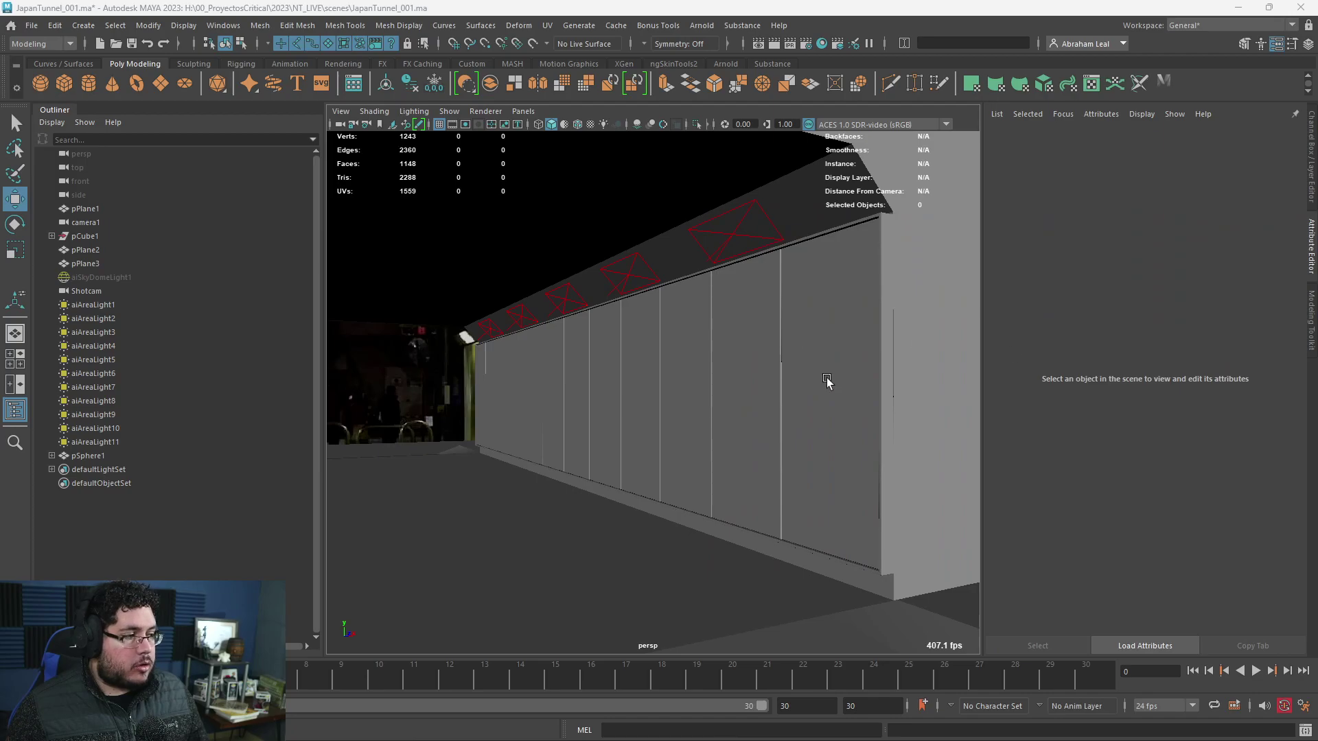
left_click(876, 334)
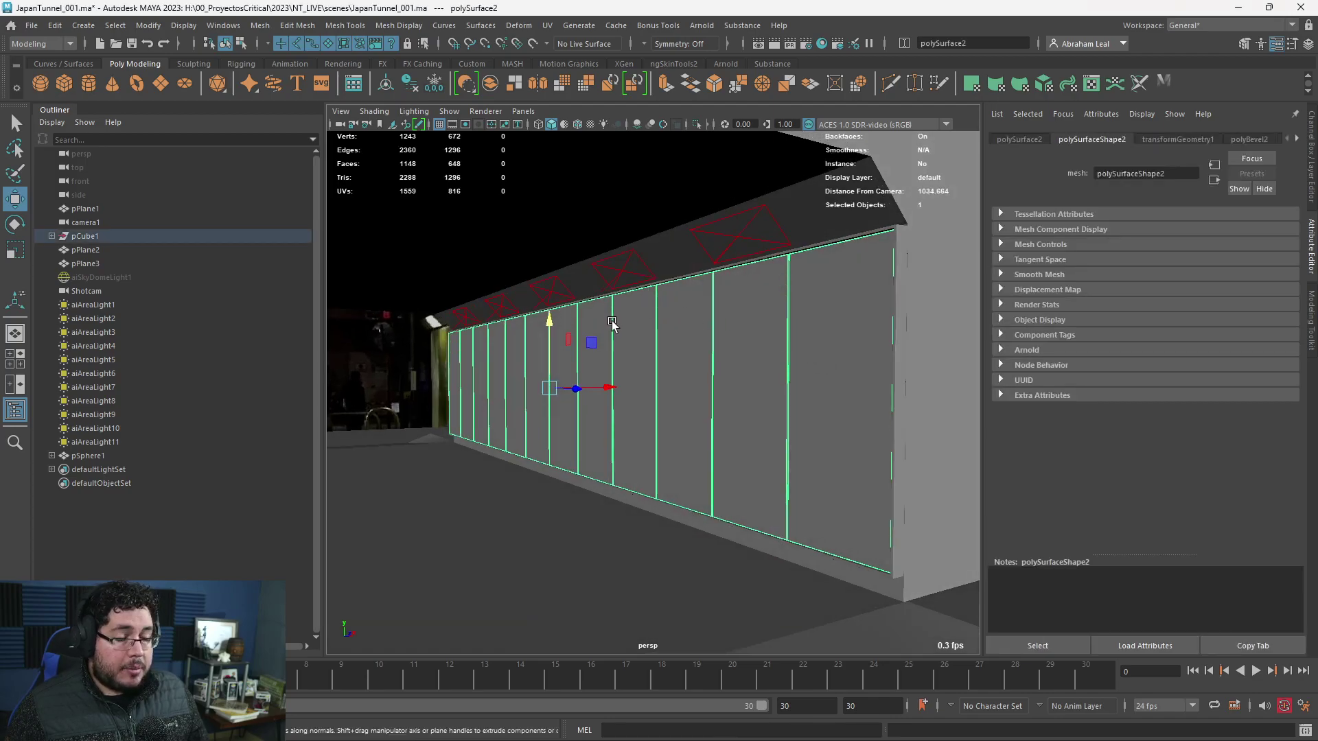
left_click(261, 30)
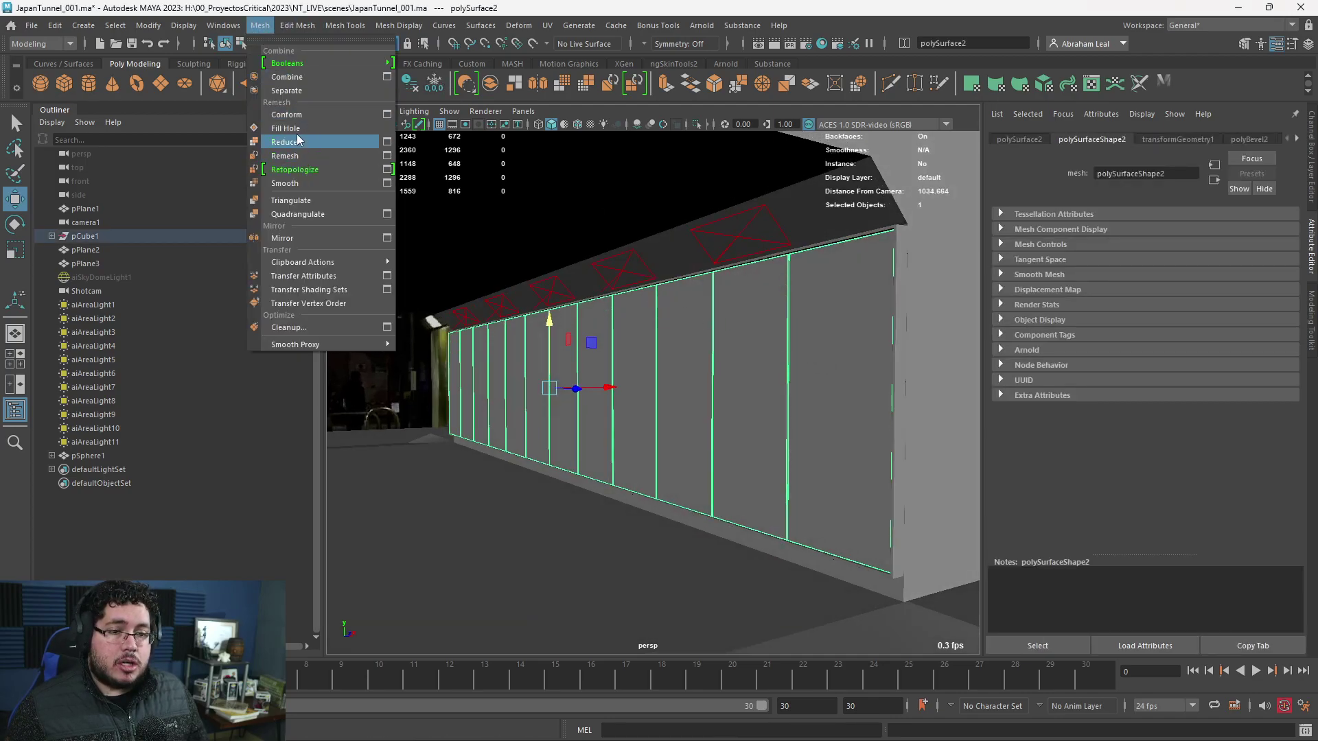
left_click(294, 92)
- Combine every third wall panel, starting with the second one from the near end, into a single mesh
left_click(770, 365)
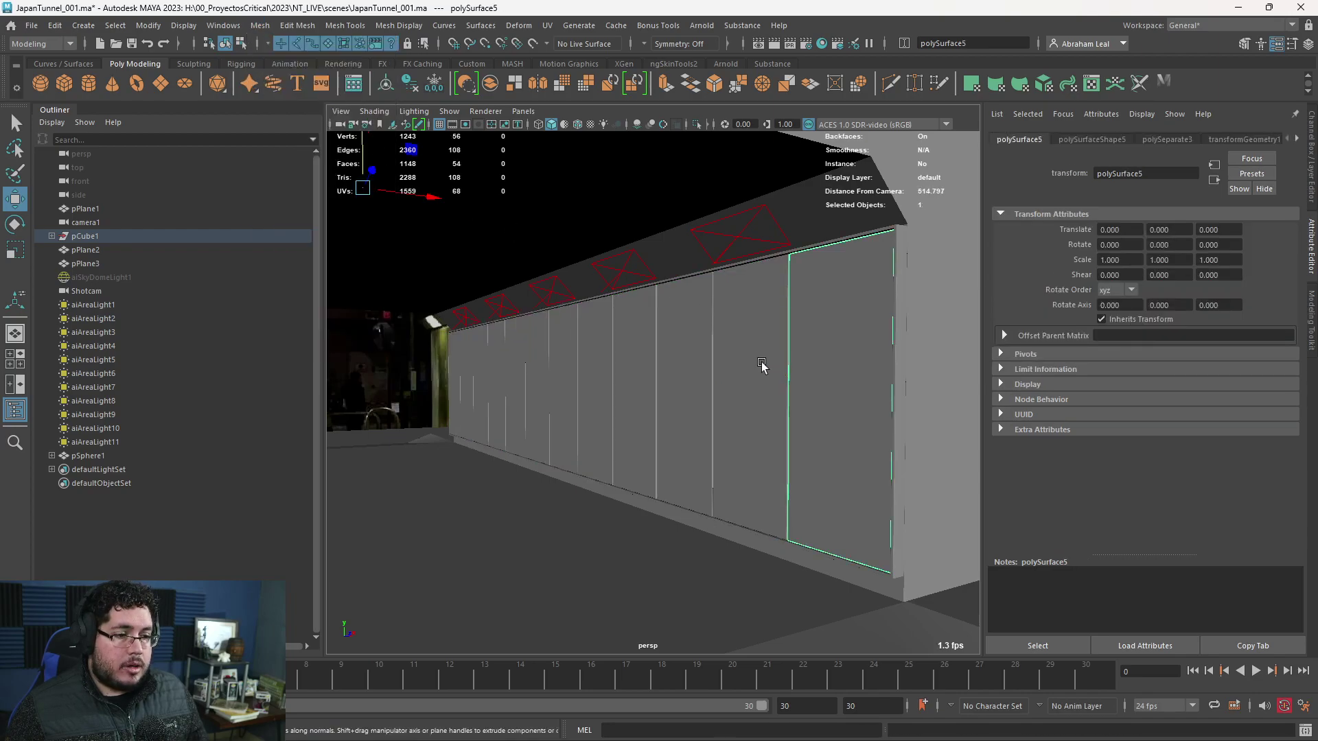
left_click(759, 372)
scroll(683, 378, "down", 5)
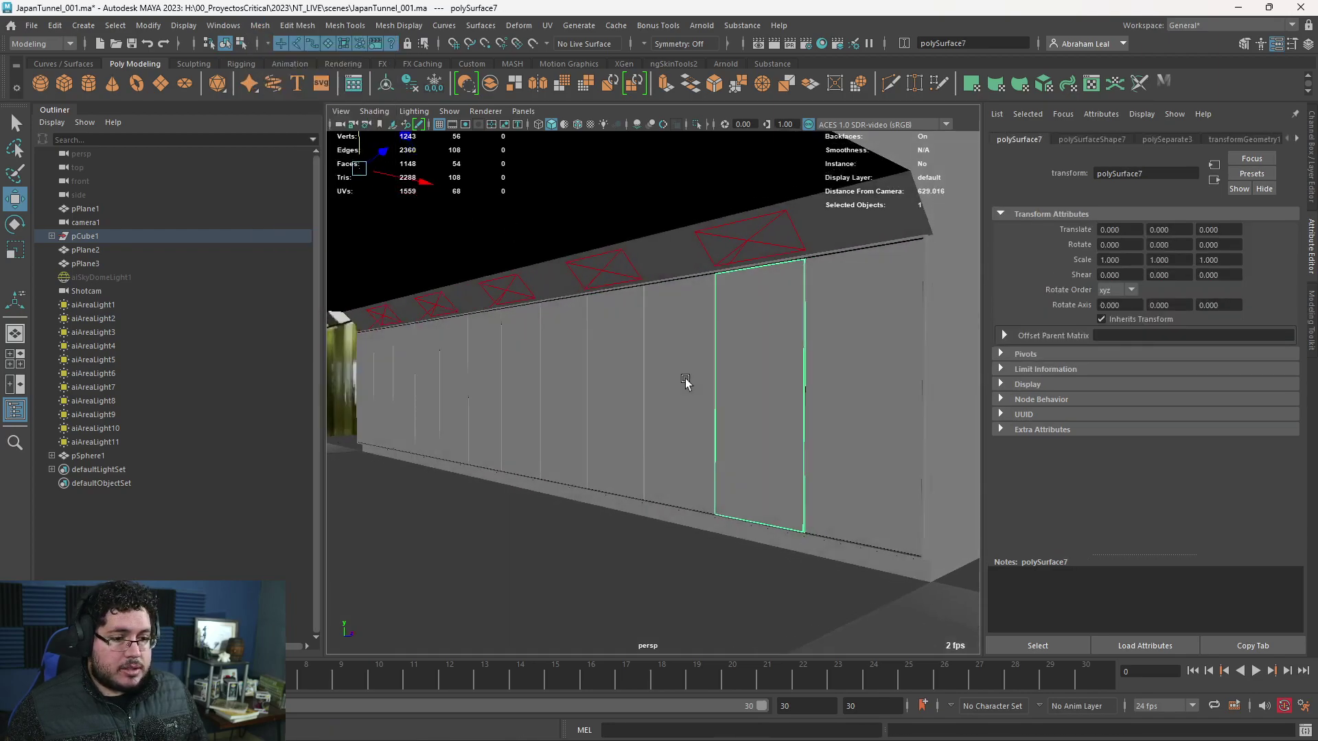
left_click(550, 360, "shift")
middle_click_drag(550, 360, 609, 362, "alt")
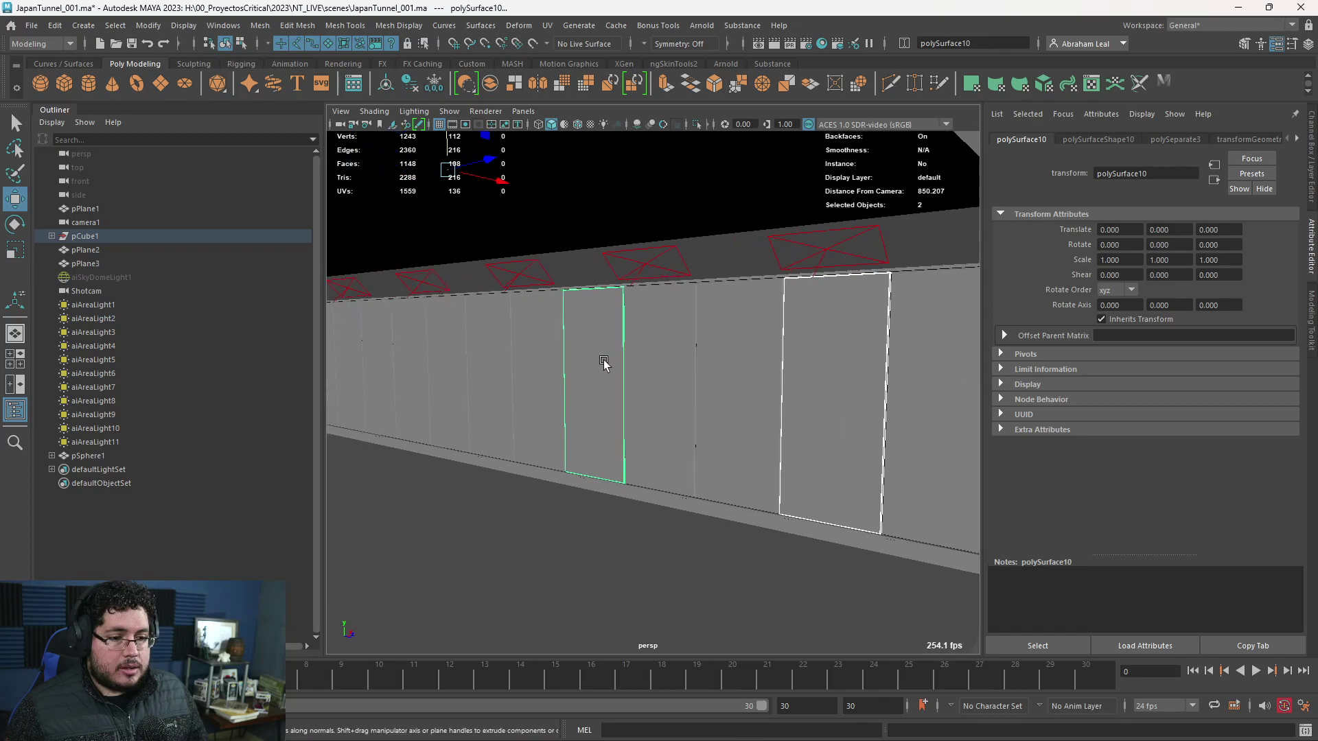
left_click_drag(609, 362, 590, 361, "alt")
left_click(472, 356, "shift")
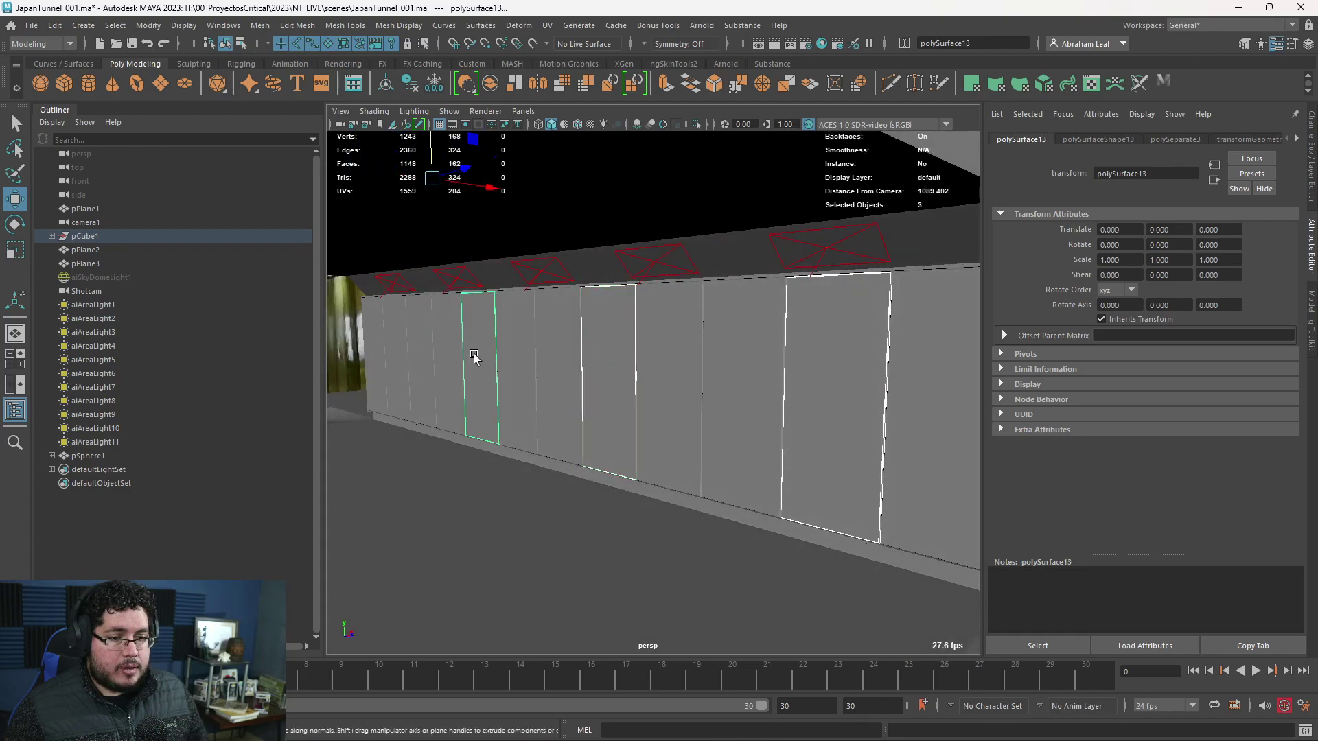
left_click(398, 353, "shift")
left_click_drag(671, 391, 643, 359, "alt")
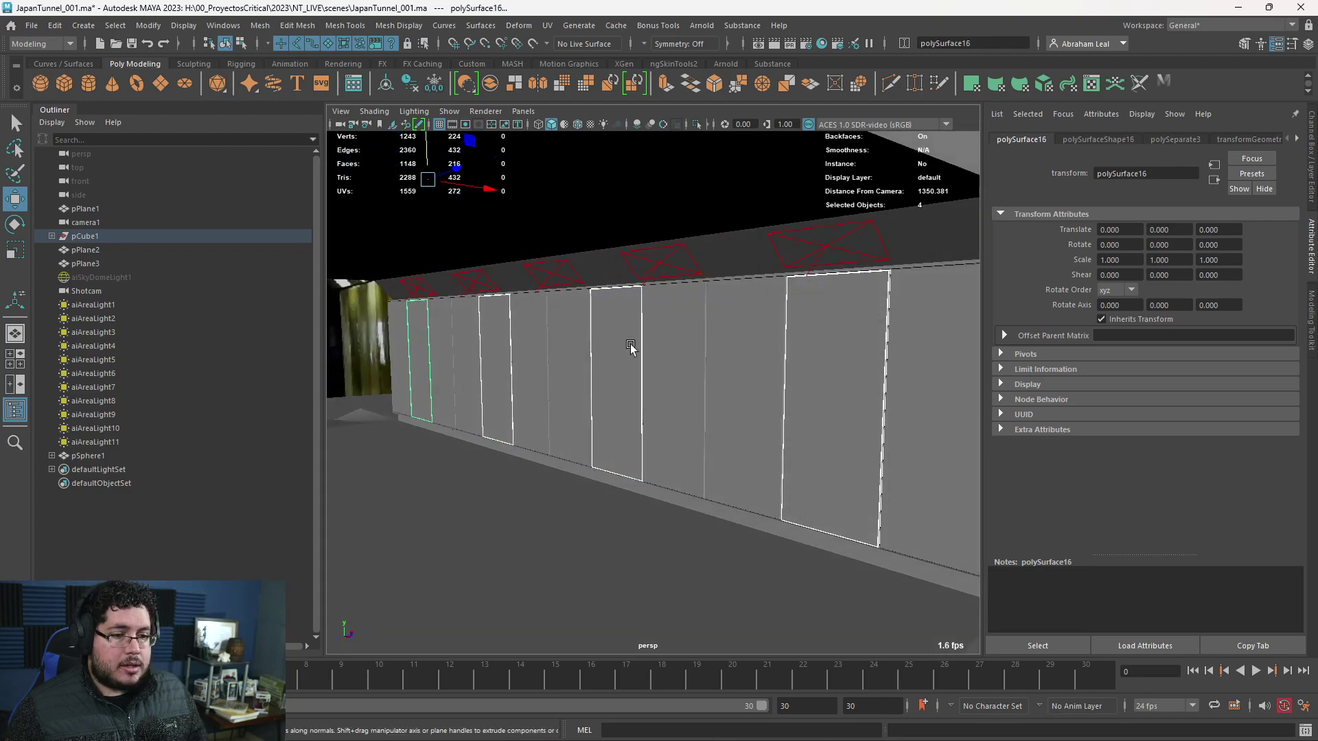
left_click(489, 83)
- Combine the eight remaining wall panels into a second mesh
key("q")
left_click(403, 333)
left_click(451, 329, "shift")
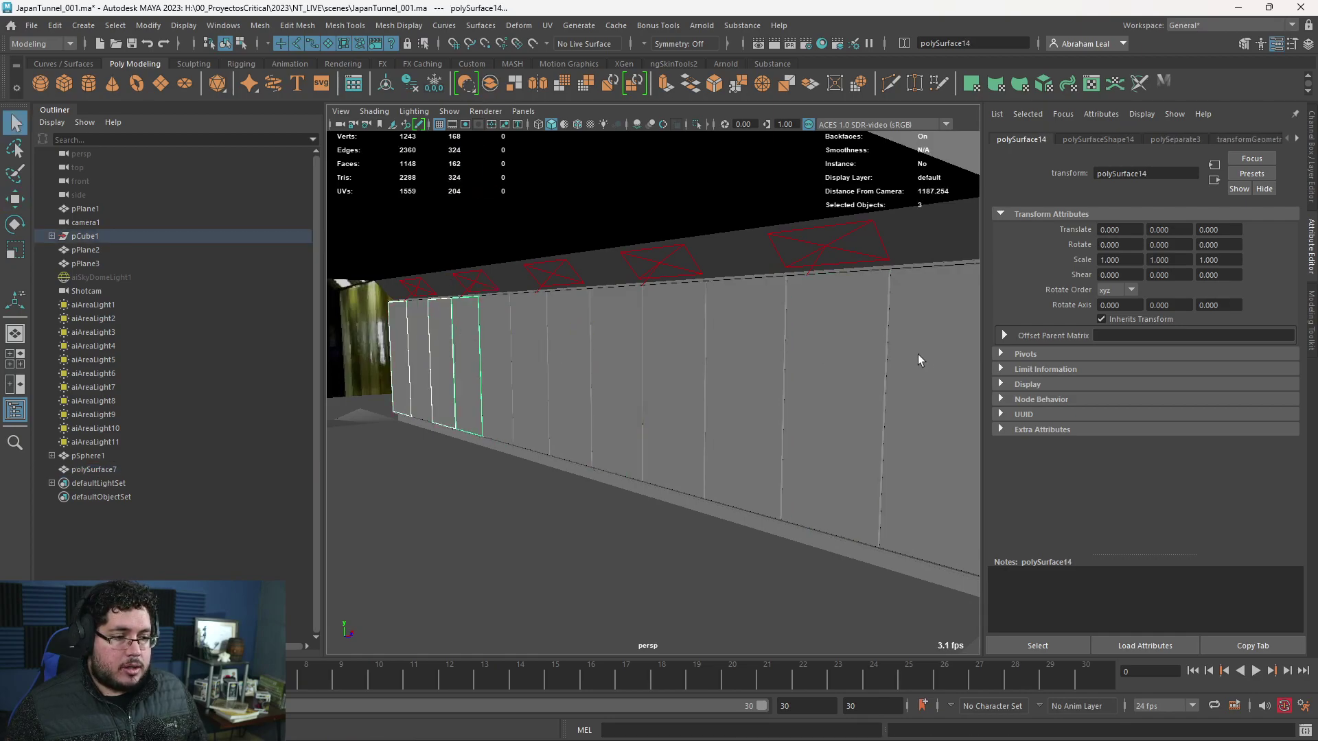
left_click_drag(920, 354, 801, 373, "alt")
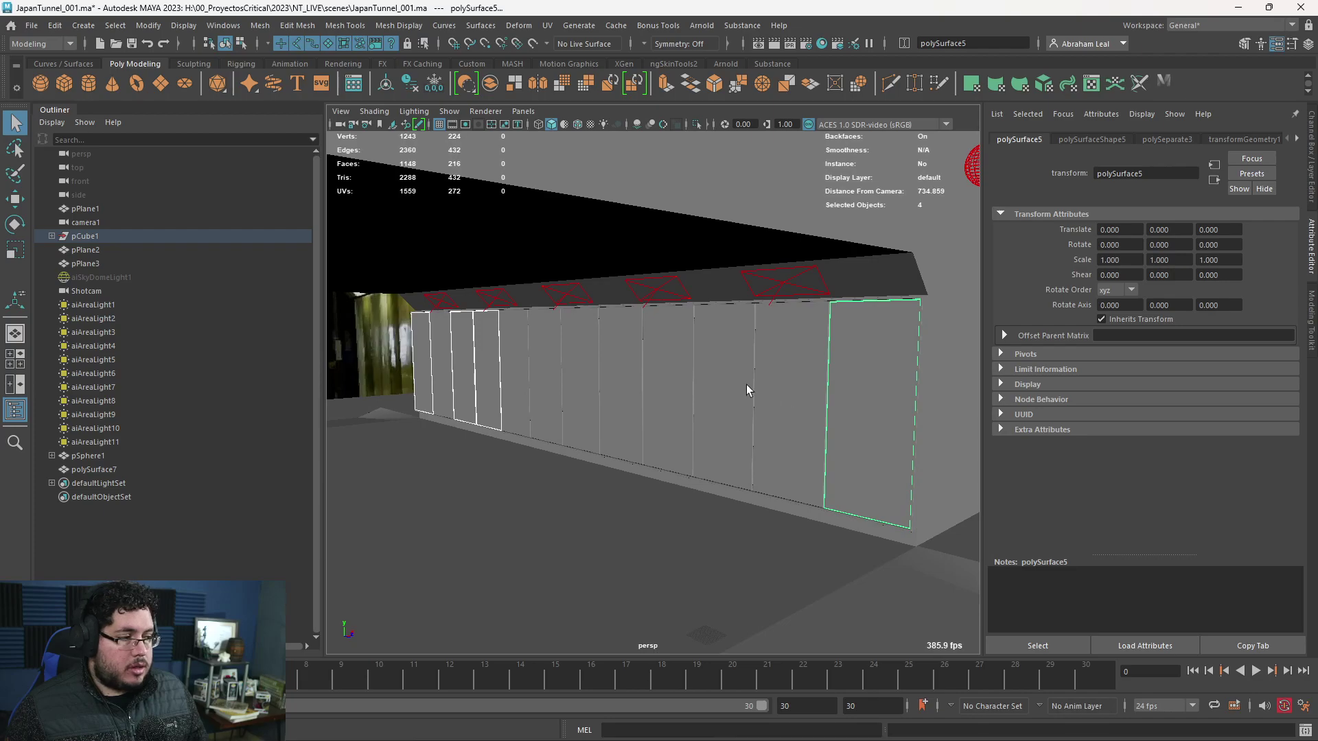
left_click(723, 381, "shift")
left_click(666, 381, "shift")
left_click(571, 380, "shift")
left_click(549, 378, "shift")
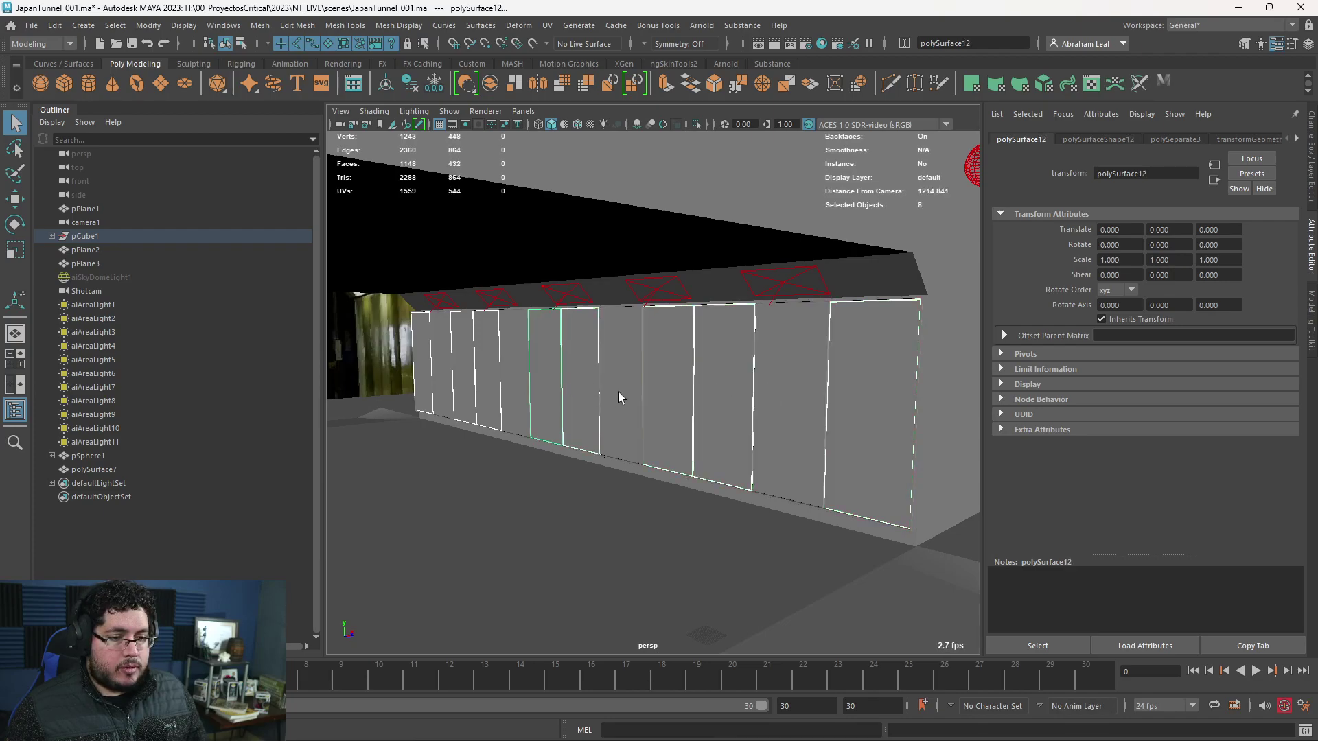
left_click_drag(619, 393, 598, 392, "alt")
left_click(489, 83)
scroll(579, 202, "up", 2)
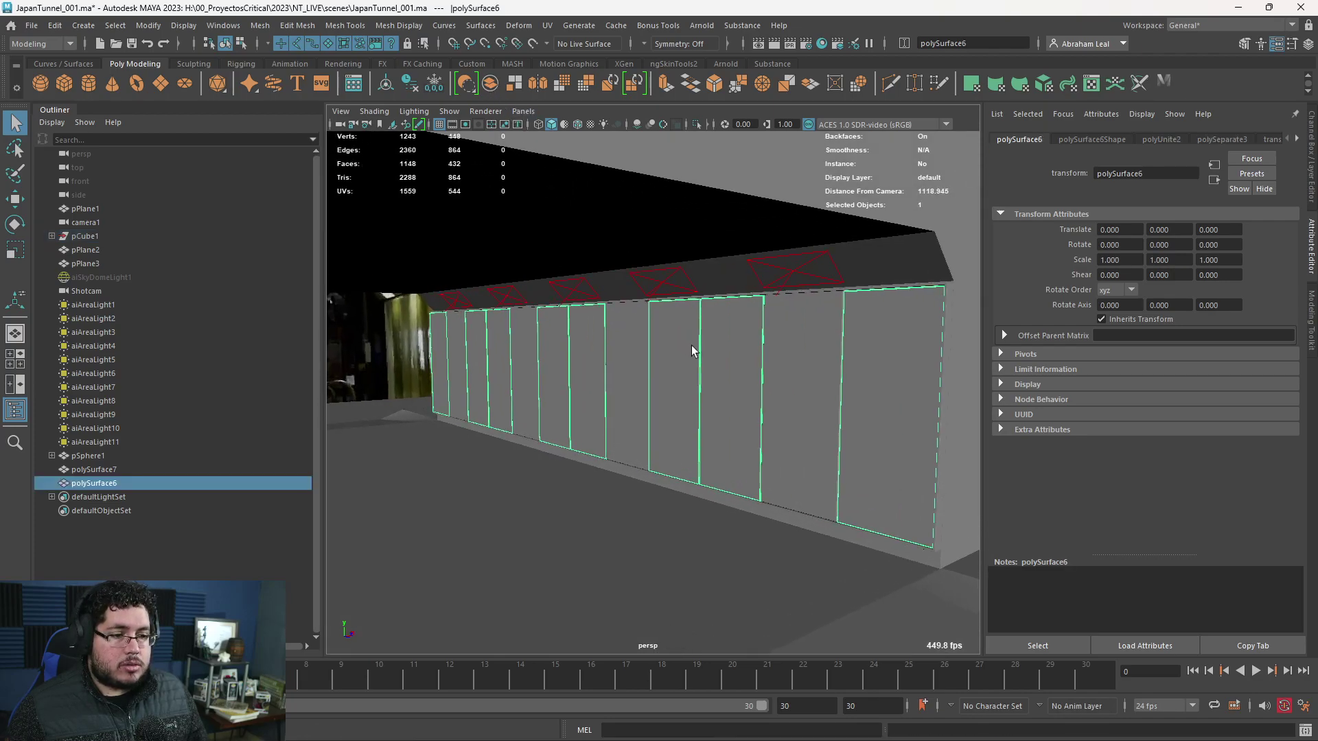
- Rename the combined mesh of eight panels as WhitePanels_geo
double_click(159, 486)
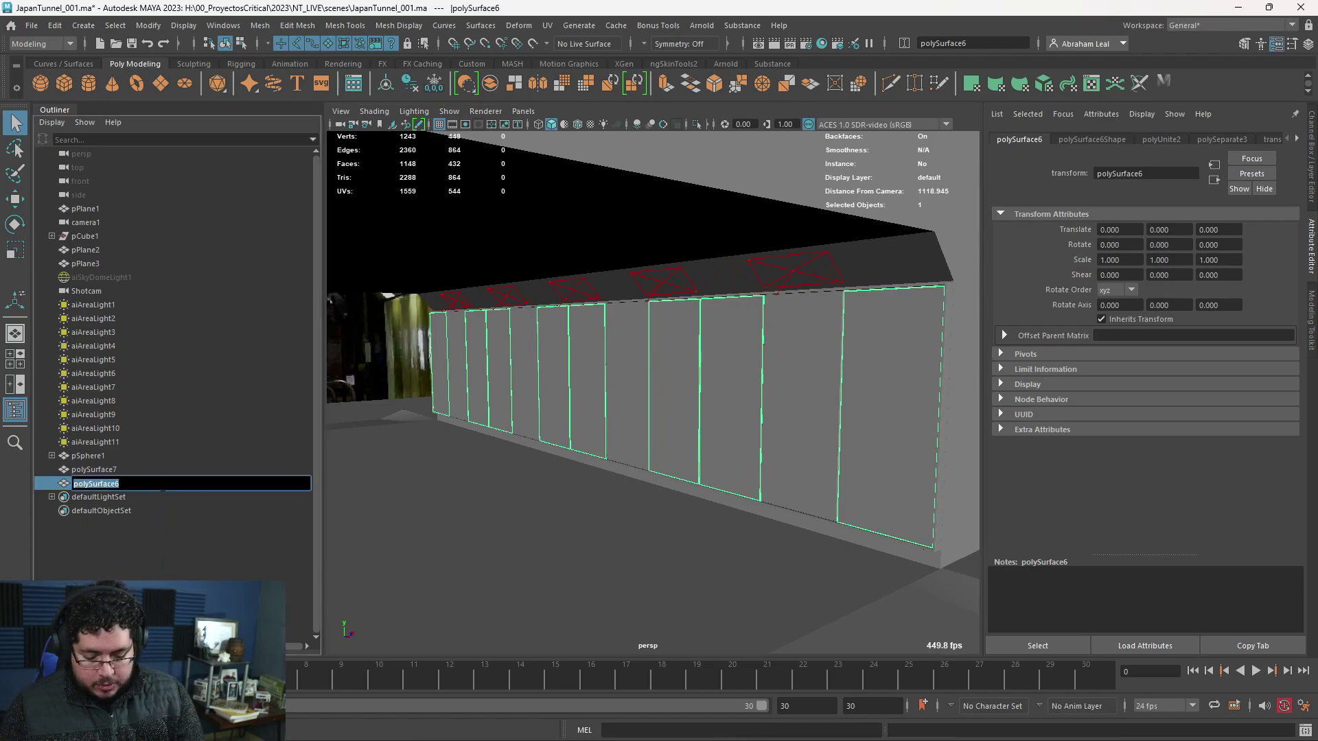
type("White")
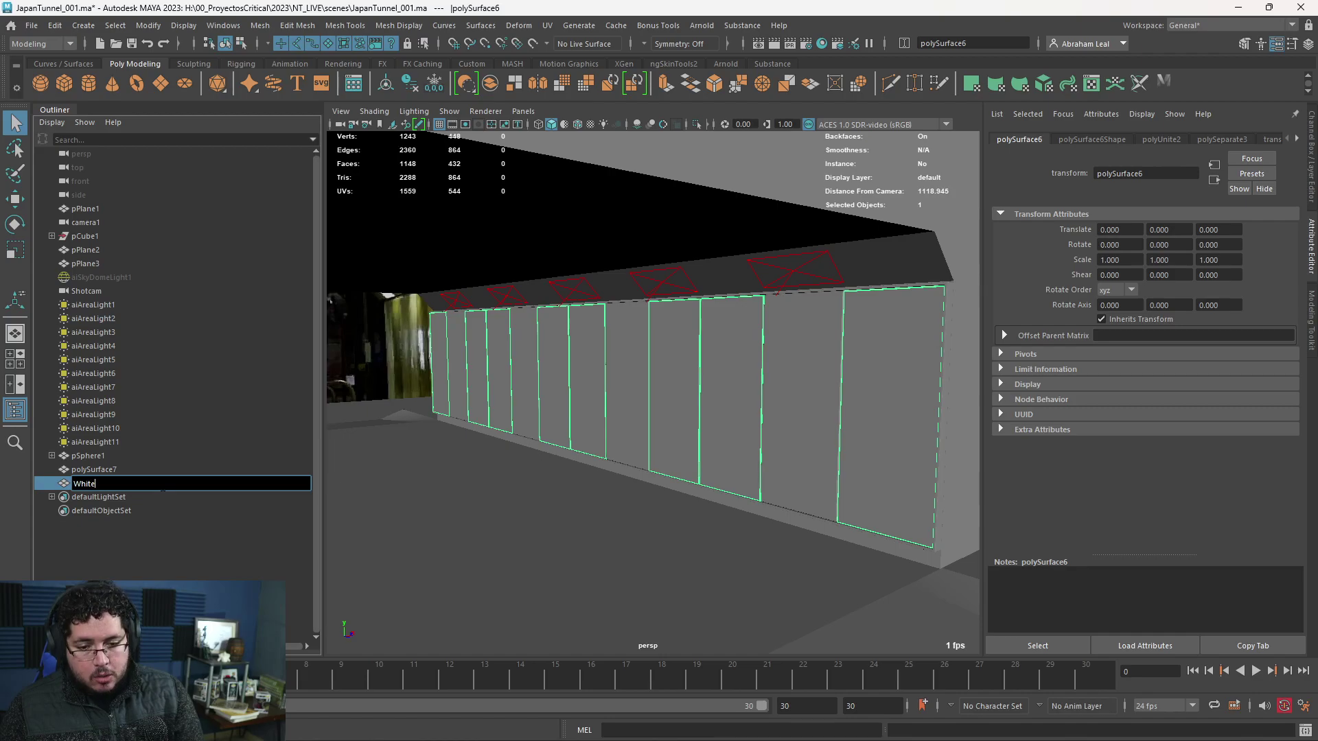
type("Pabnels_geo")
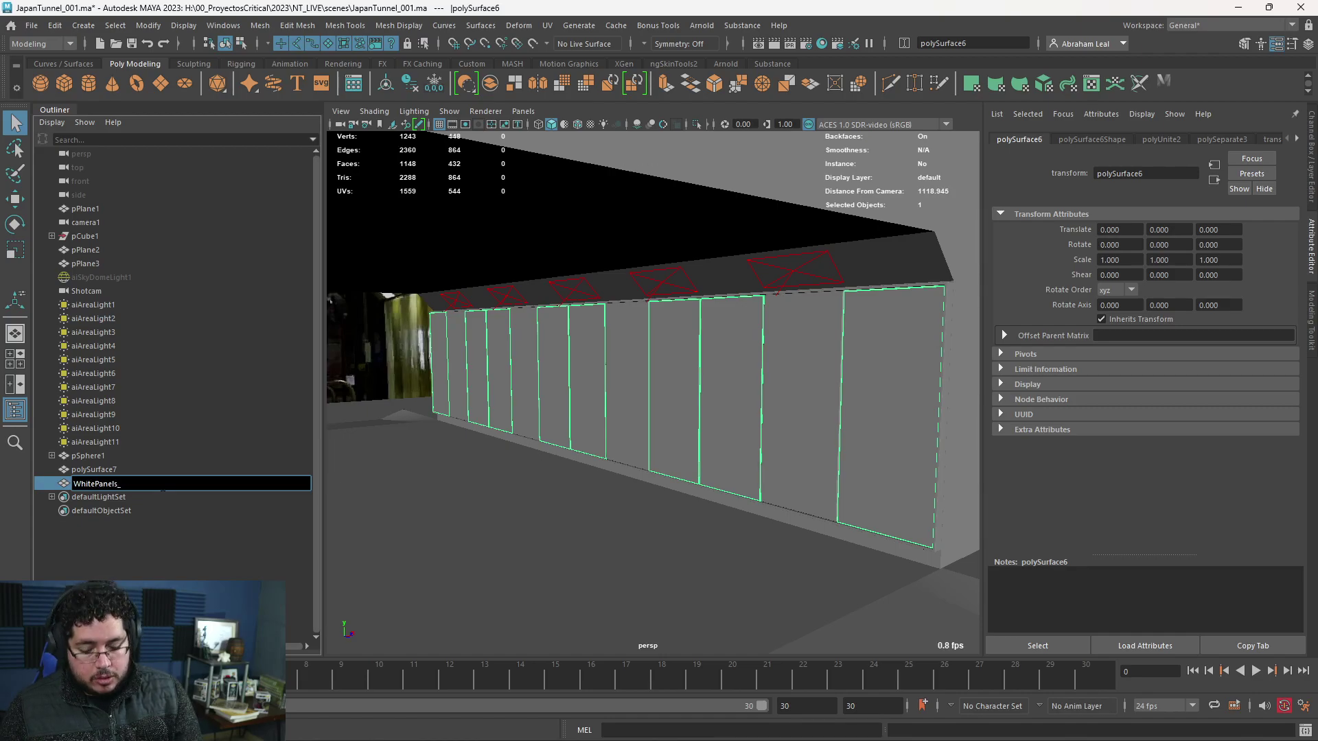
key("Return")
- Rename the combined mesh of four panels as GreenPanels_geo, reusing the copied name of the white panels mesh
double_click(160, 485)
key("ctrl+c")
left_click(116, 459)
double_click(131, 467)
key("ctrl+v")
key("Home")
key("Delete")
key("Delete")
key("Delete")
key("Delete")
key("Delete")
type("Ye")
key("BackSpace")
key("BackSpace")
type("gREreen")
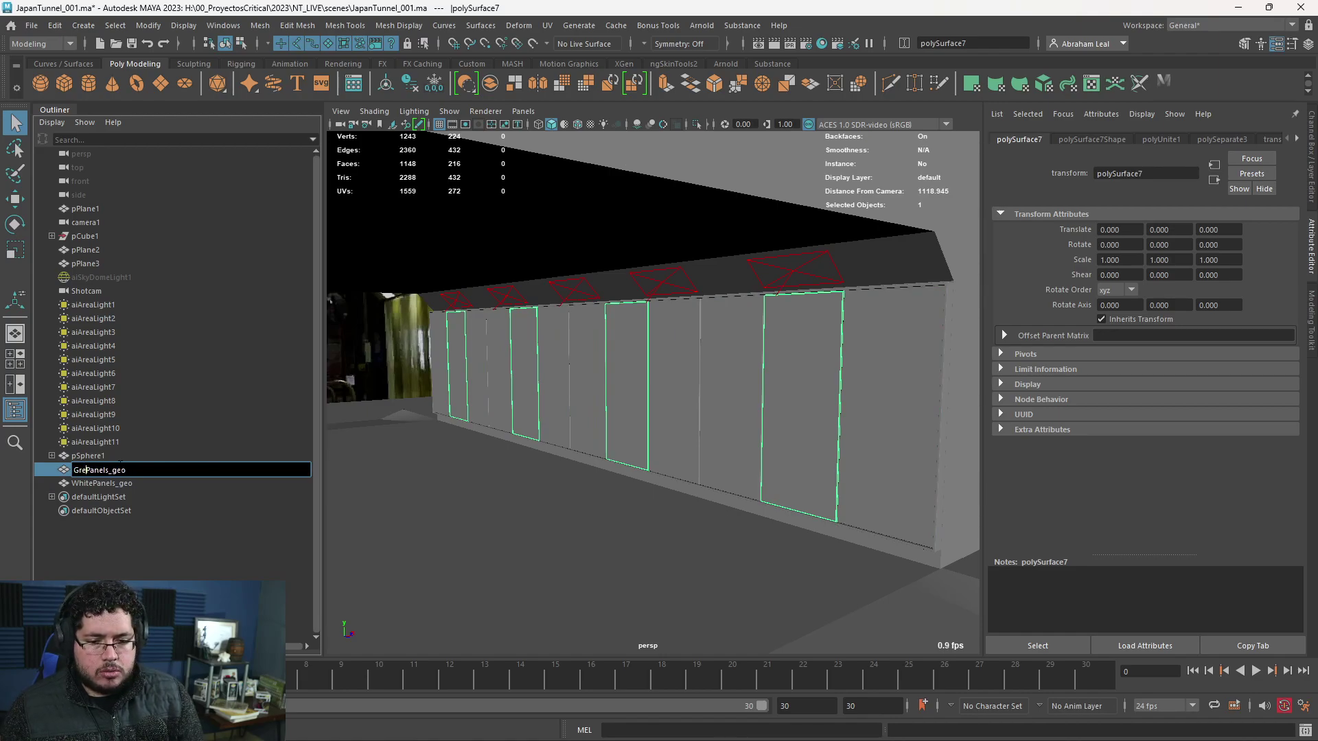
key("Return")
- Assign a new aiStandardSurface material to GreenPanels_geo and sample a dark olive base colour from the reference photo
right_click_drag(771, 369, 794, 702)
left_click(473, 361)
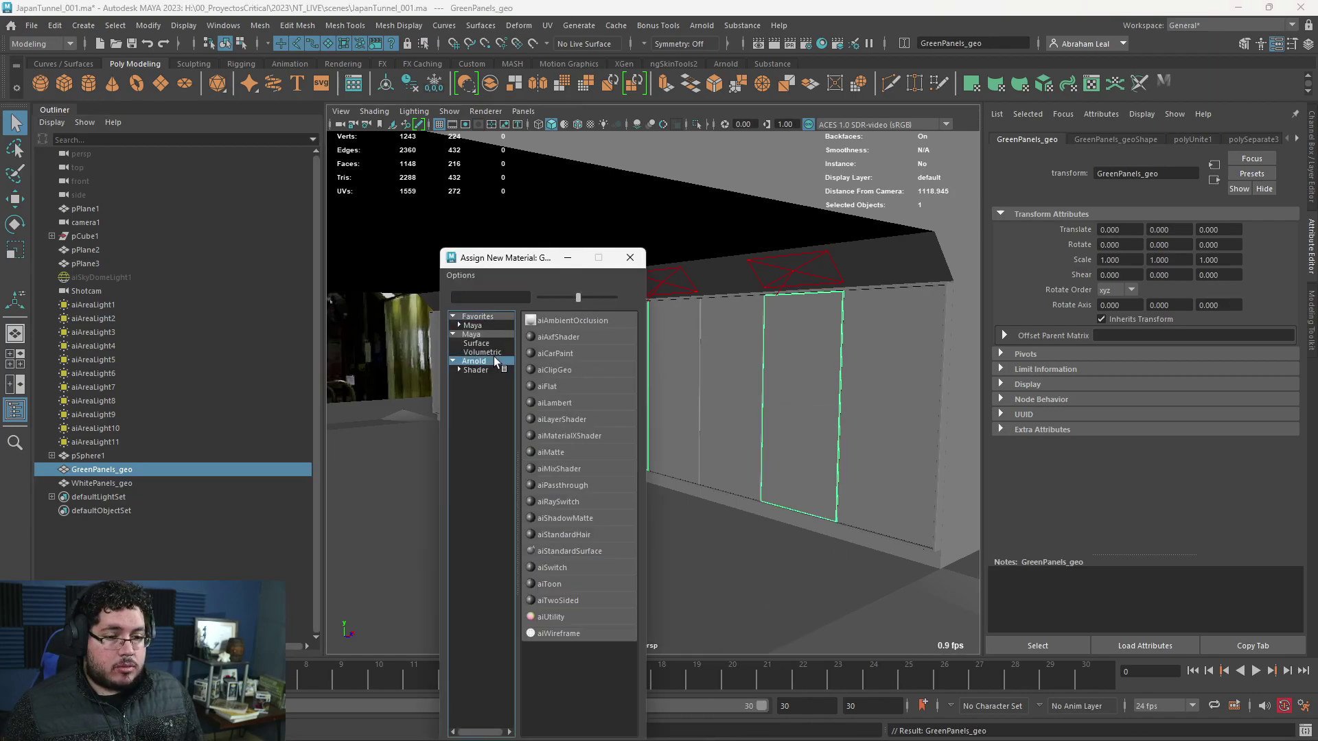
left_click(569, 551)
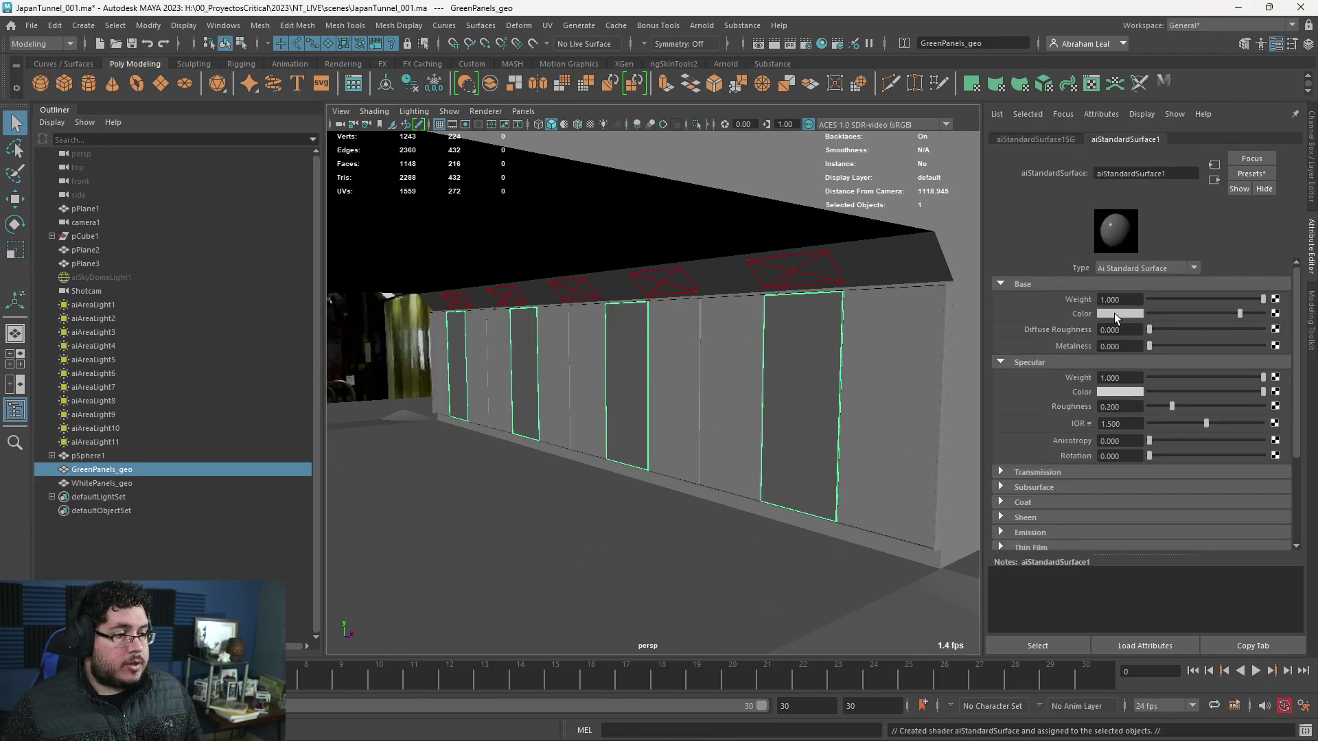
left_click(1126, 314)
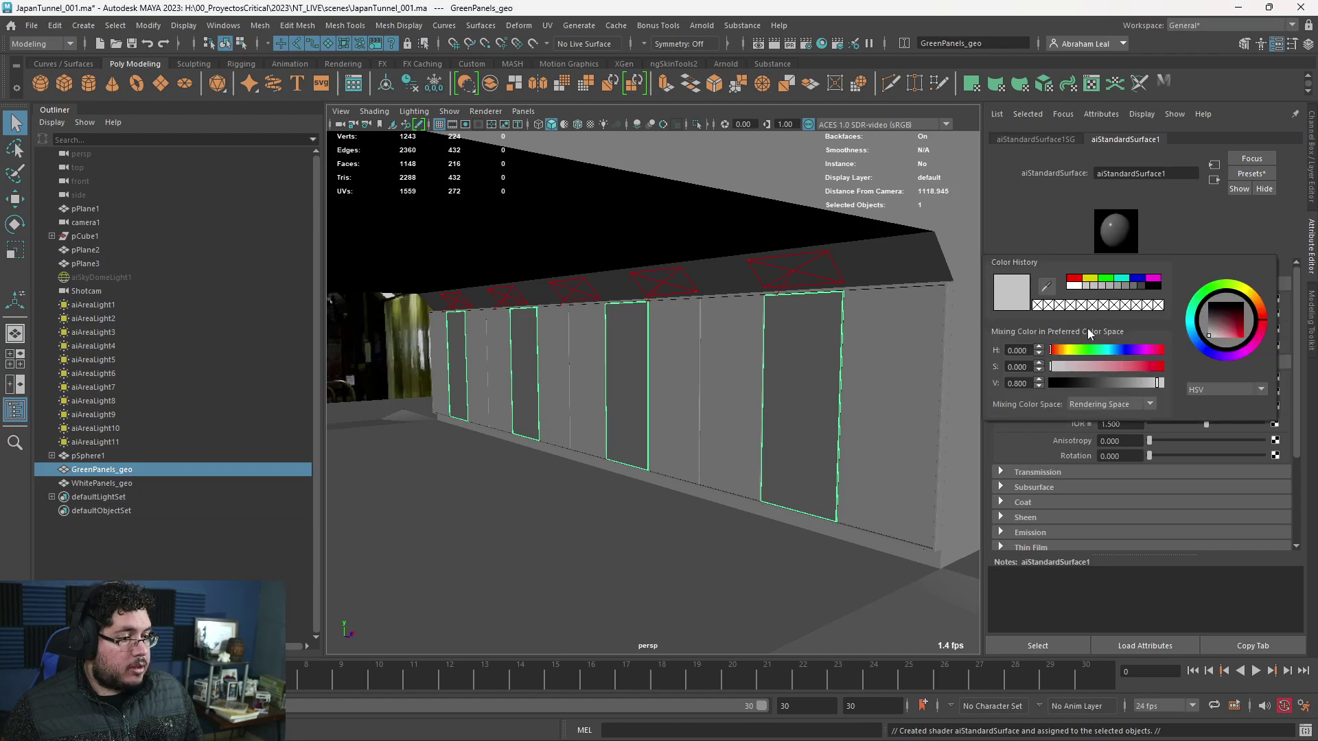
left_click(1045, 290)
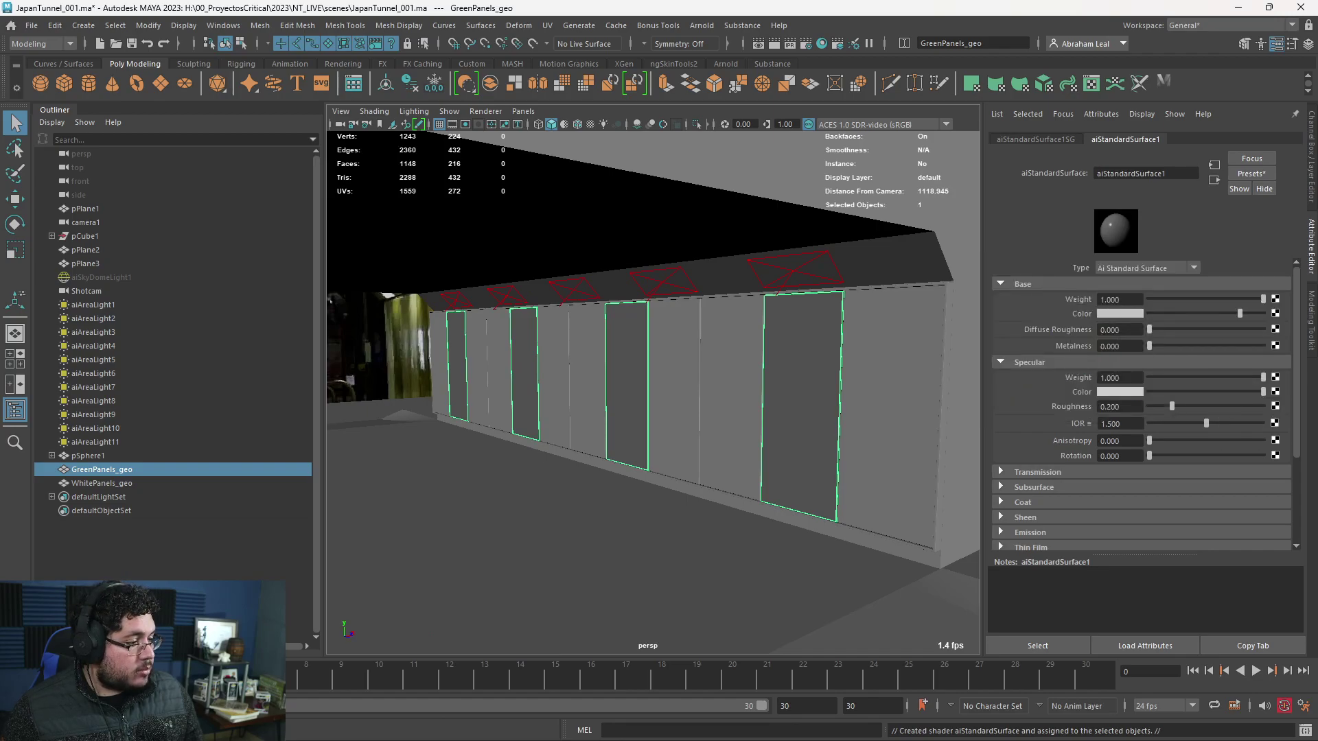
right_click_drag(1317, 364, 1149, 337)
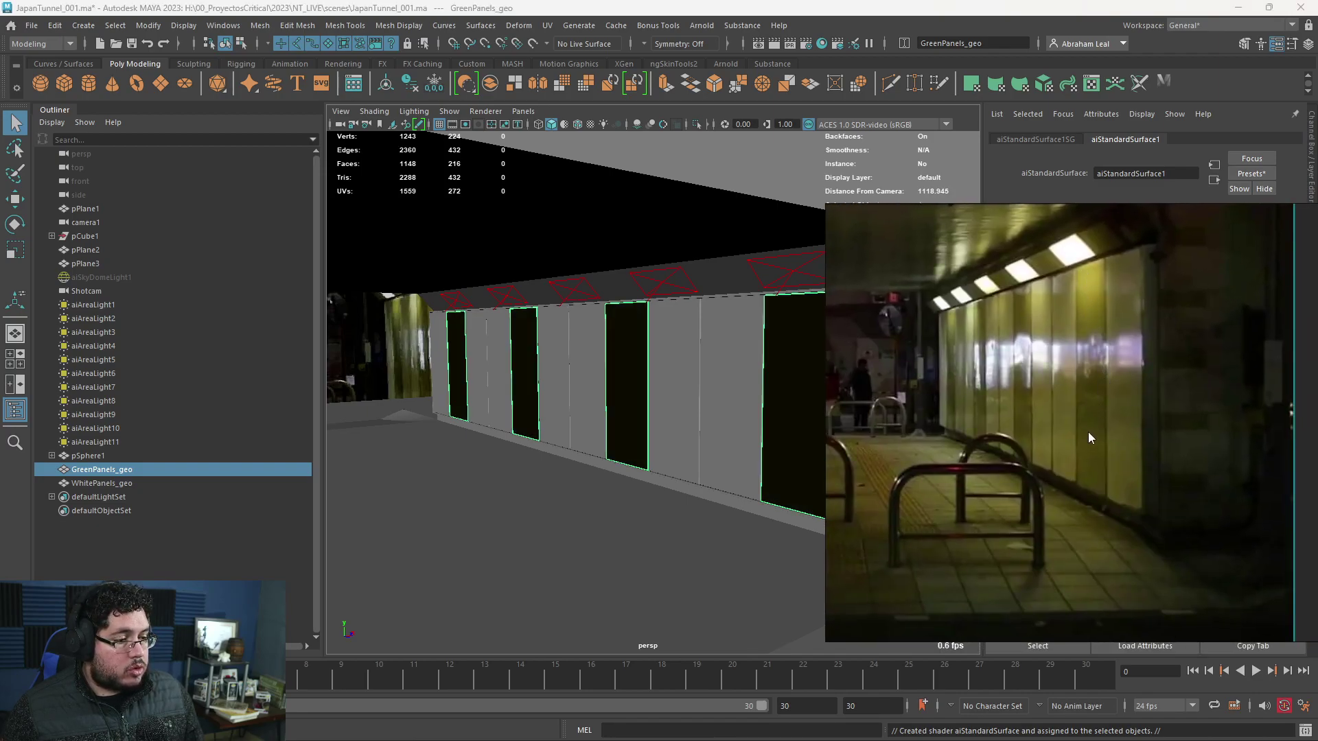
right_click_drag(1053, 426, 1317, 460)
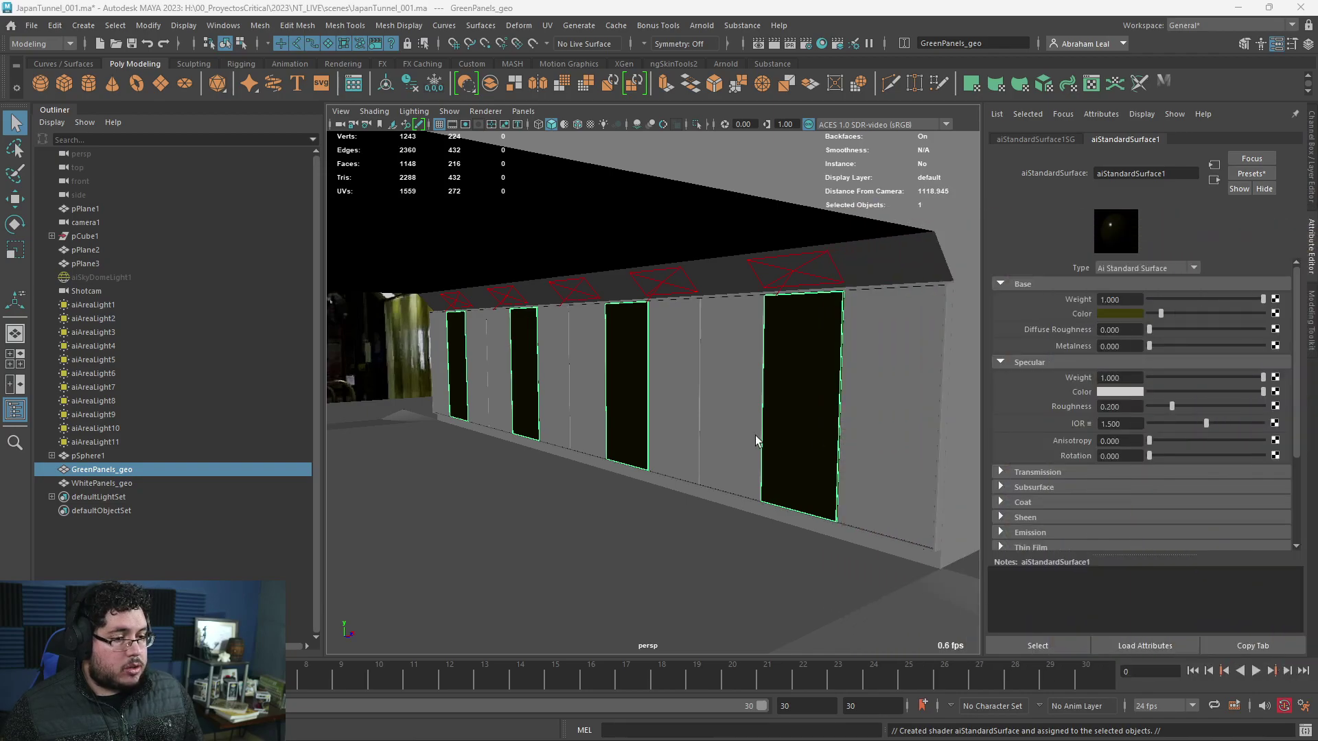
- Assign a new aiStandardSurface material to WhitePanels_geo and sample its base colour from the reference photo
left_click(723, 398)
right_click_drag(678, 410, 717, 707)
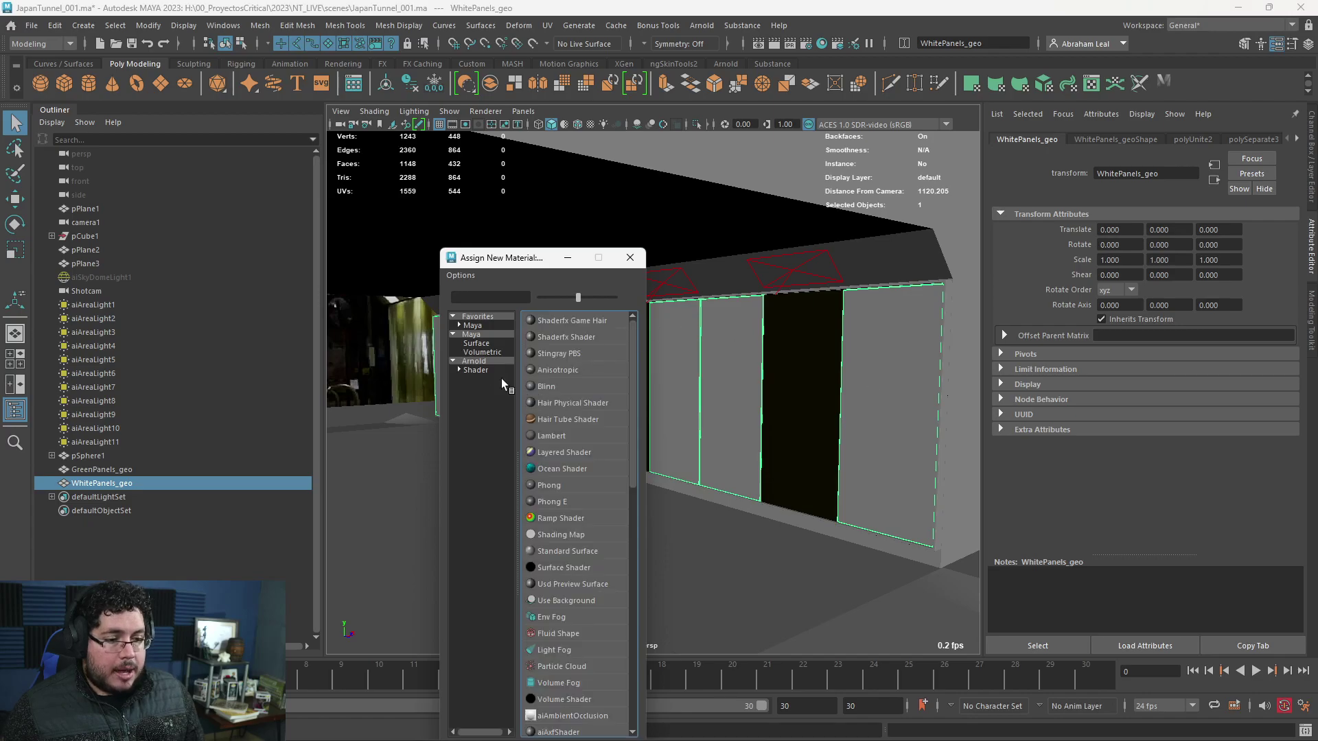
left_click(474, 362)
left_click(607, 553)
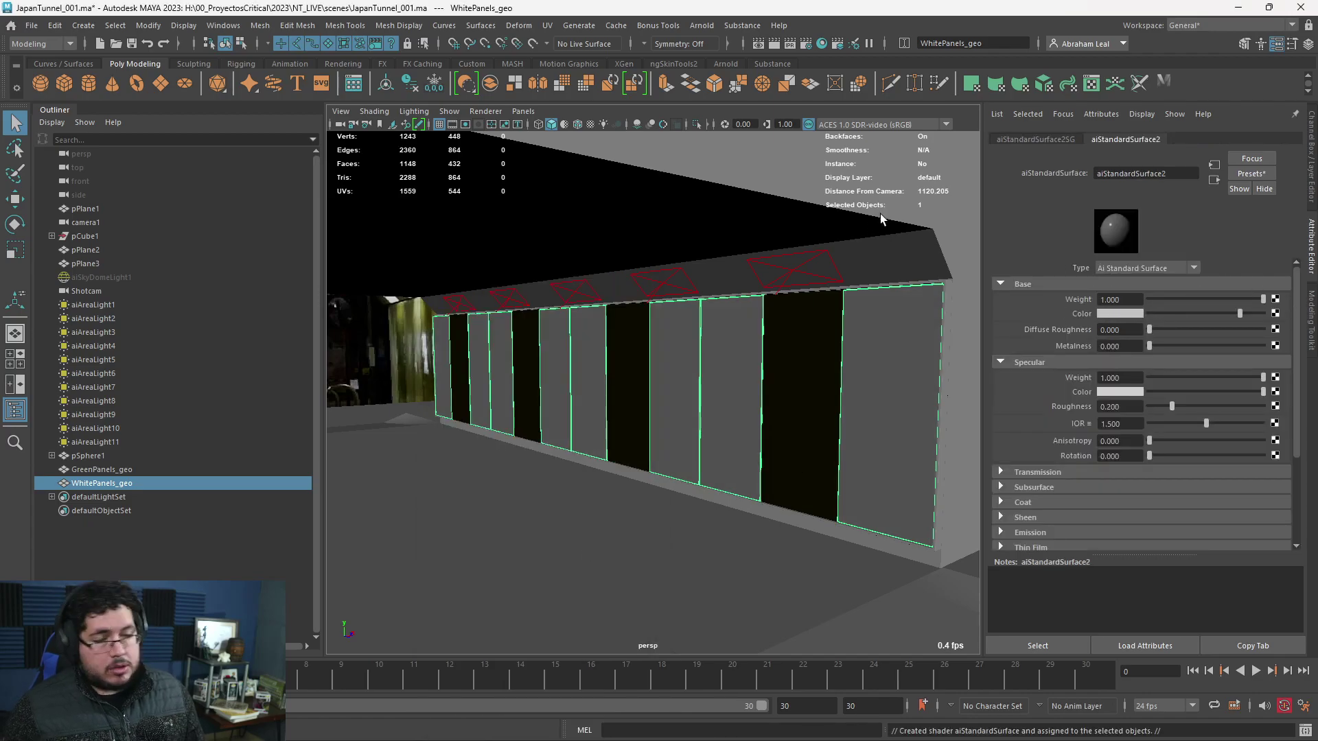
left_click(1130, 314)
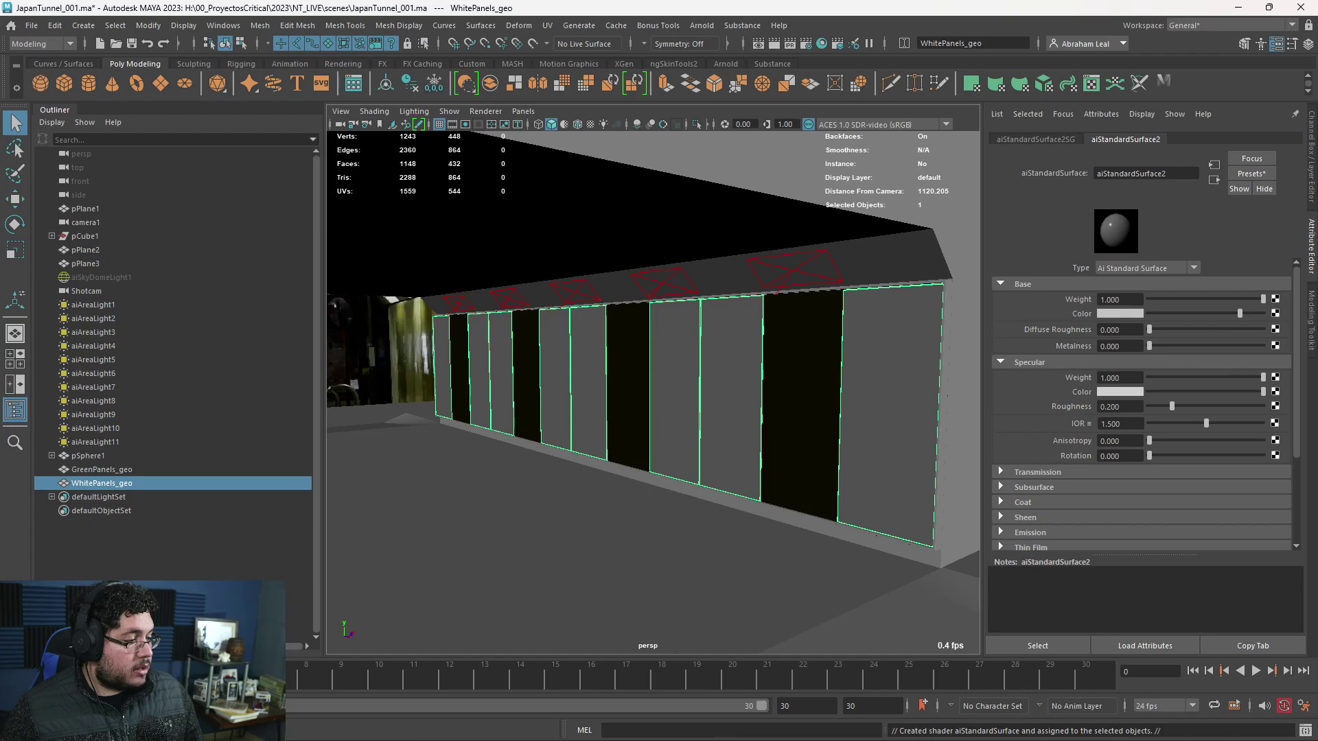
left_click_drag(809, 356, 846, 367, "alt")
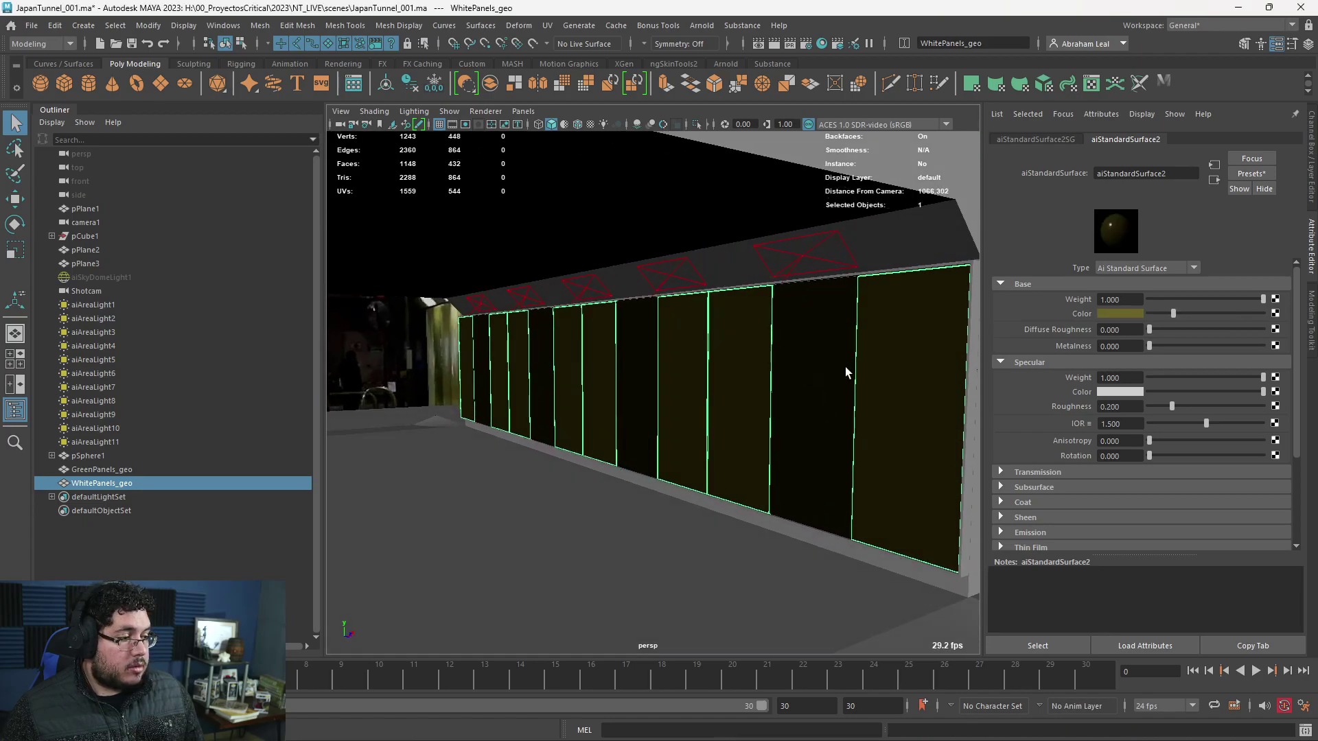
- Adjust the white panels' base colour to a brighter, less saturated beige
left_click(1104, 314)
left_click_drag(1094, 381, 1120, 382)
mouse_move(1103, 368)
left_mouse_down()
mouse_move(1053, 370)
mouse_move(1127, 383)
left_mouse_up()
middle_click_drag(823, 394, 751, 368, "alt")
right_click_drag(751, 368, 688, 342, "alt")
left_click(903, 319)
left_click_drag(903, 319, 873, 364, "alt")
right_click_drag(873, 364, 948, 381, "alt")
- Delete the construction history of GreenPanels_geo and open its material's attributes
left_click(757, 332)
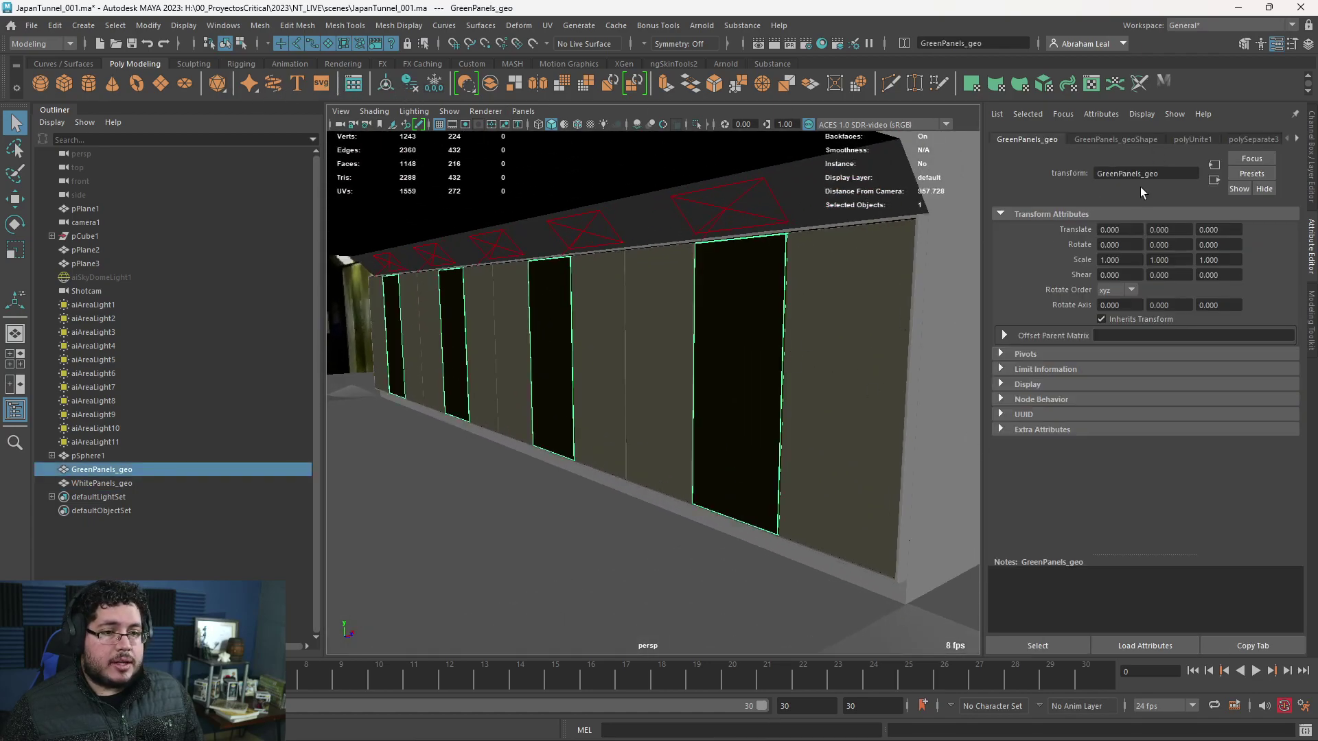
left_click(406, 86)
left_click(1208, 139)
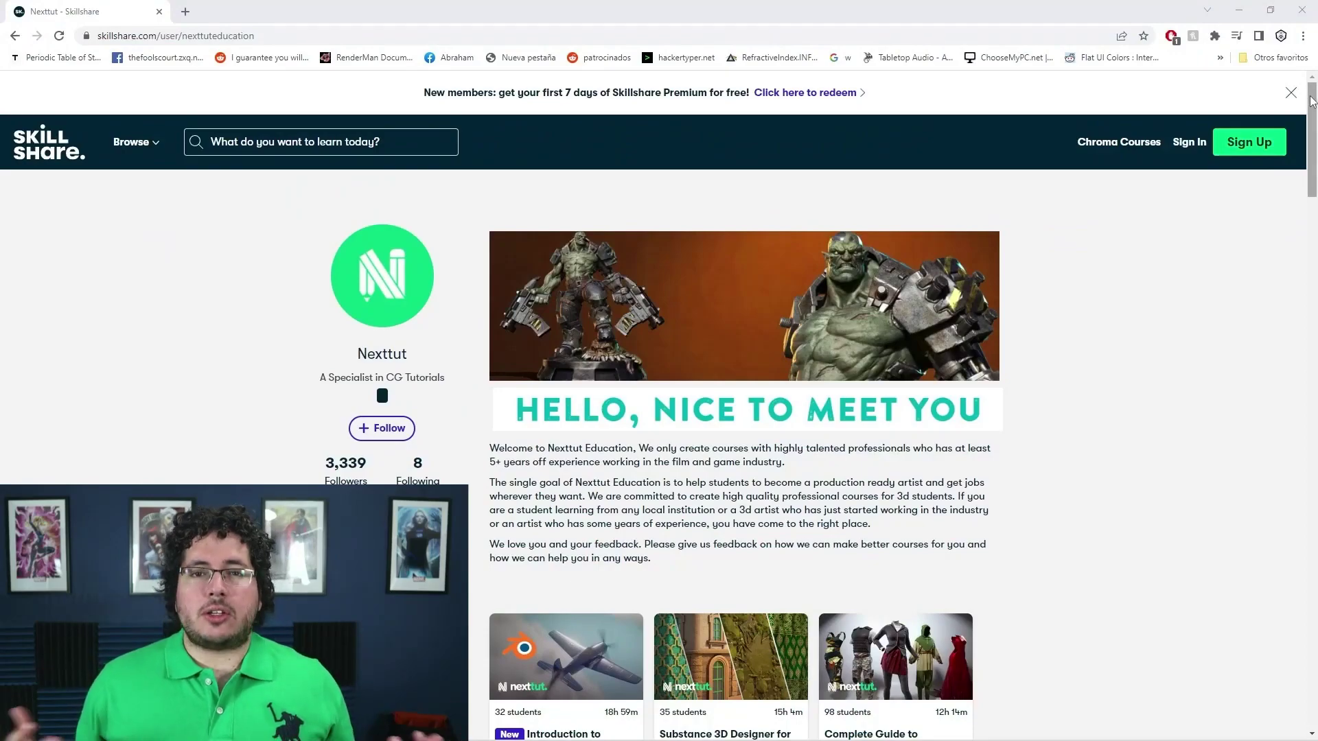
- Look through the courses listed on the Nexttut Skillshare profile page in the browser
scroll(1311, 101, "down", 3)
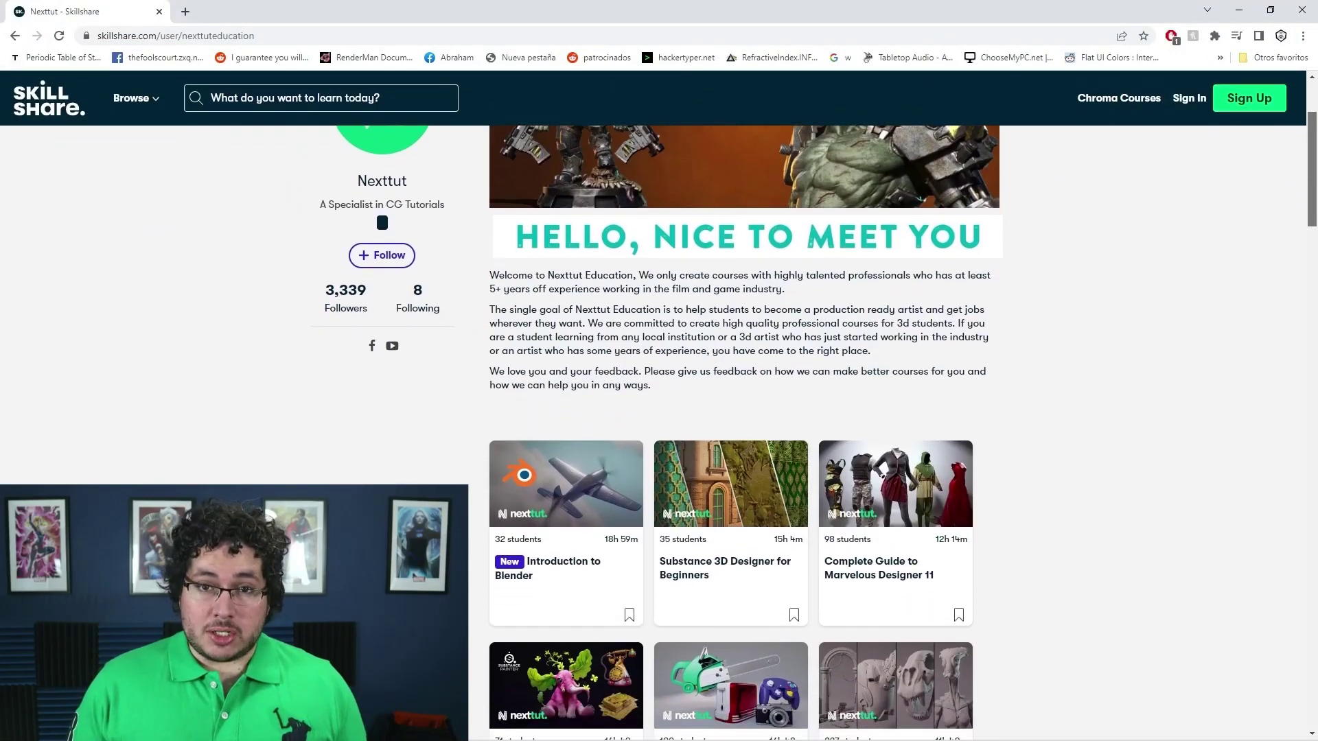
scroll(659, 426, "down", 3)
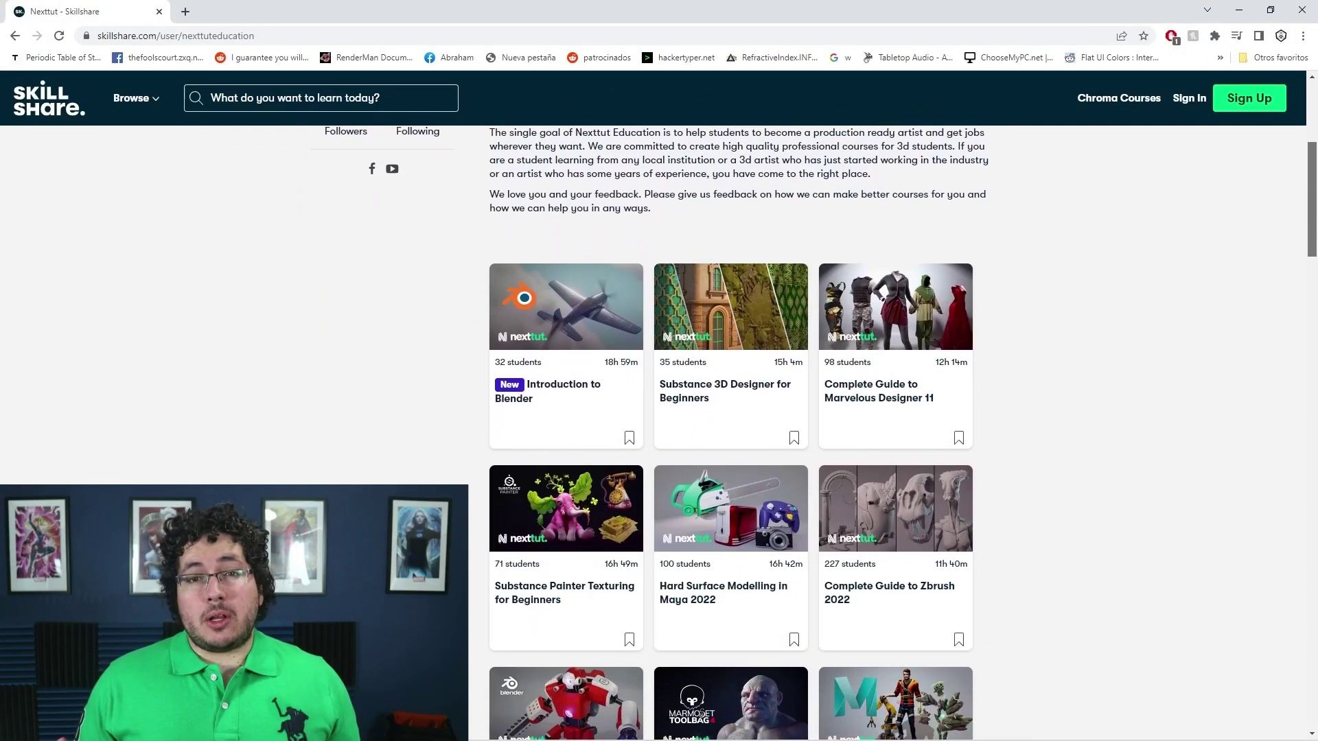
scroll(659, 425, "down", 1)
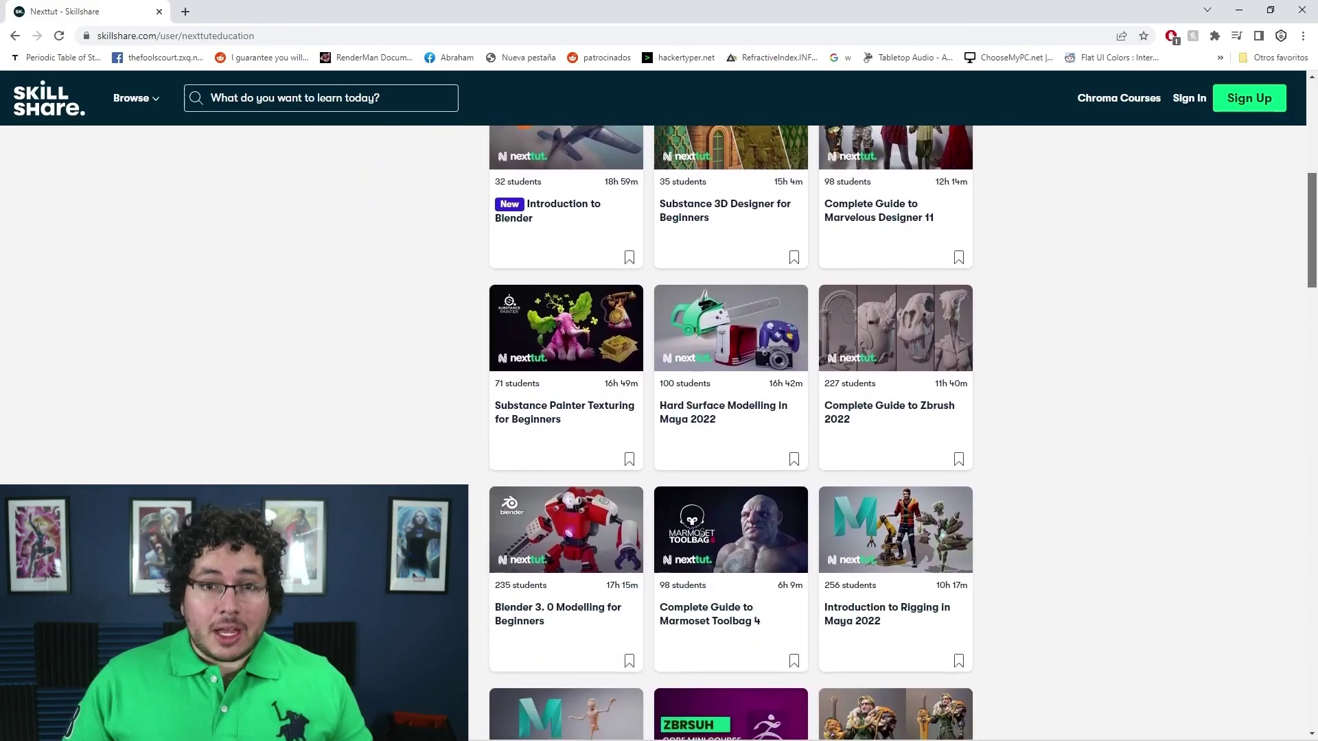
scroll(1312, 226, "down", 2)
left_click_drag(1312, 248, 1281, 392)
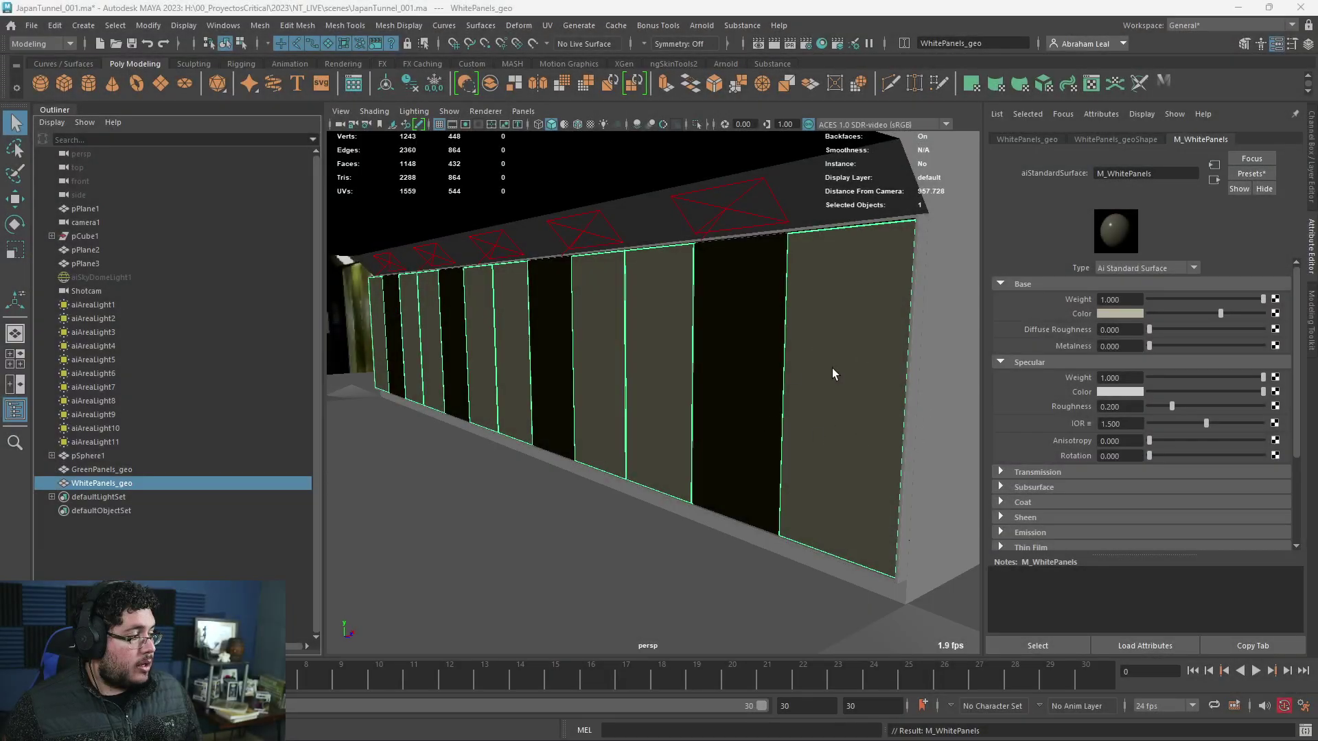
- Clean up the frame mesh around the wall panels by centring its pivot, deleting its history and freezing its transformations
left_click_drag(870, 294, 961, 289, "alt")
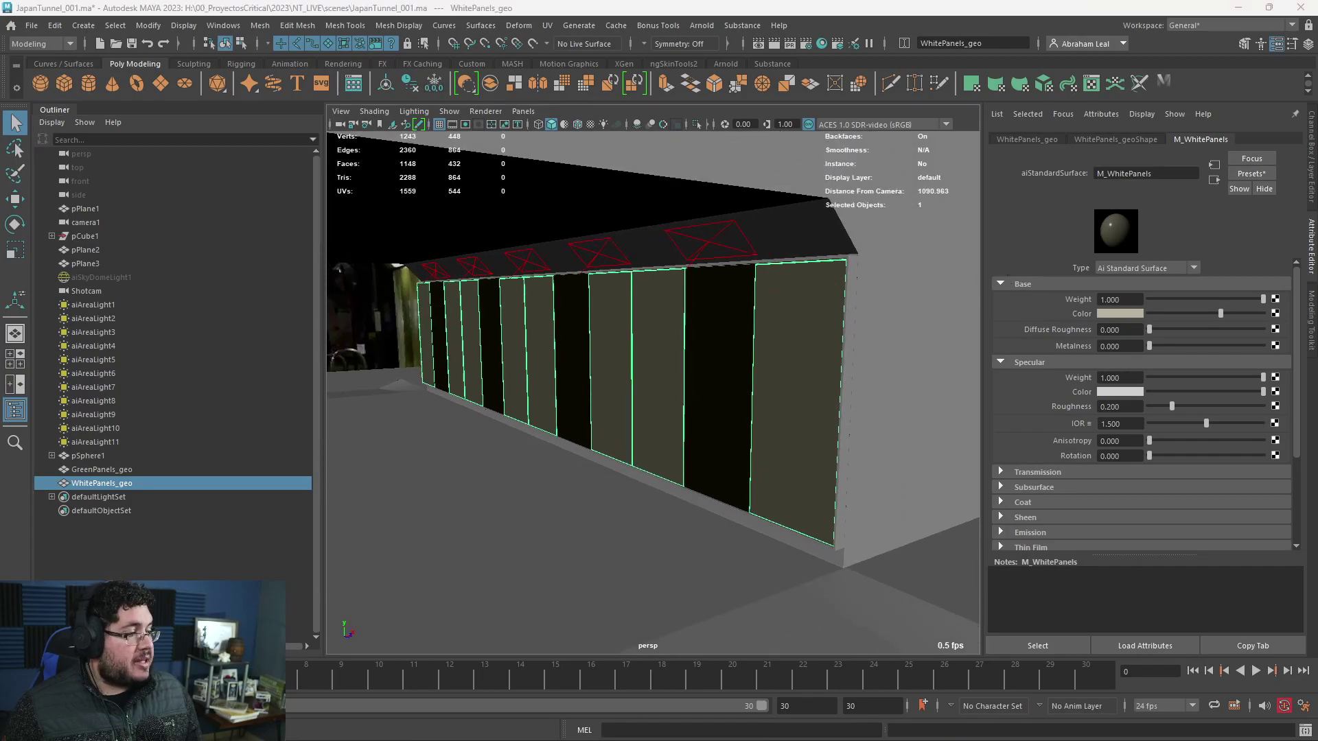
left_click_drag(726, 352, 776, 429, "alt")
left_click(896, 260)
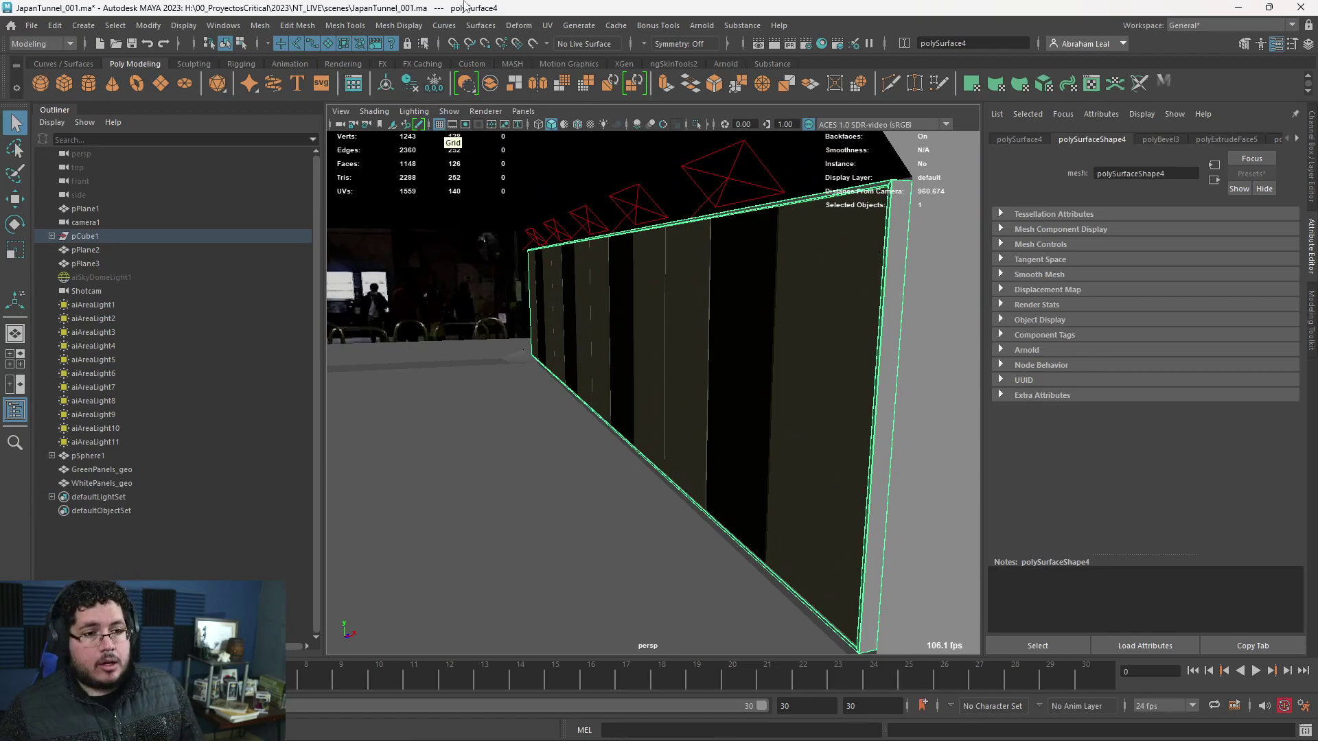
left_click(386, 84)
left_click(410, 83)
left_click(433, 84)
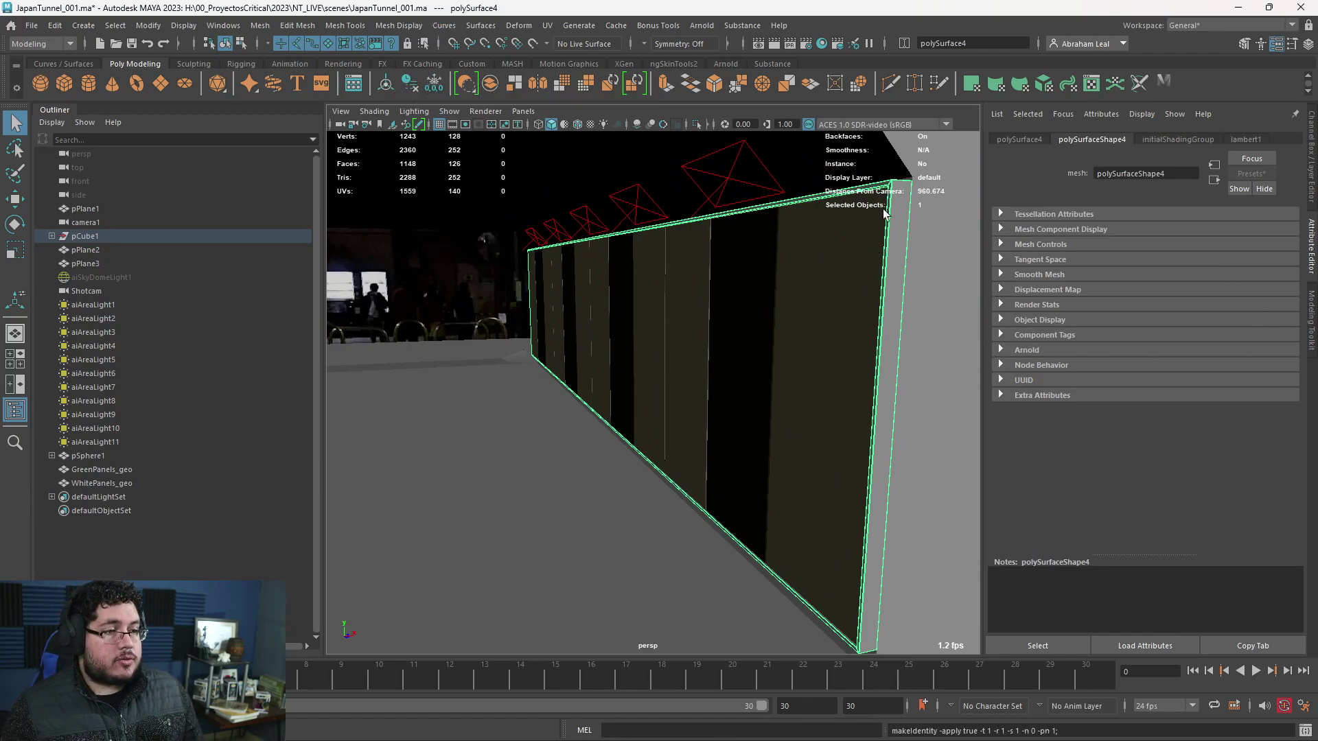
- Rename the wall panels' frame mesh as MetalPanelsFrame_geo
key("ctrl+a")
left_click(1167, 140)
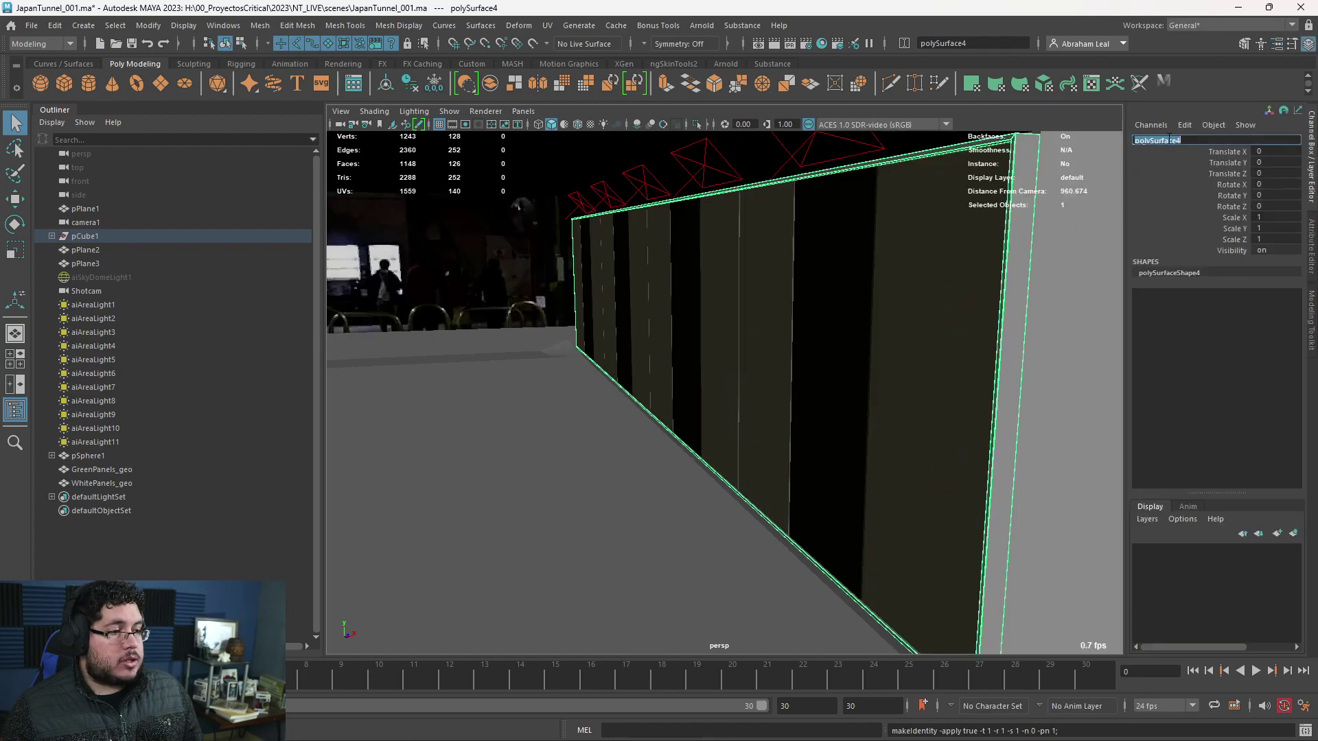
type("MetalPanelsFrame")
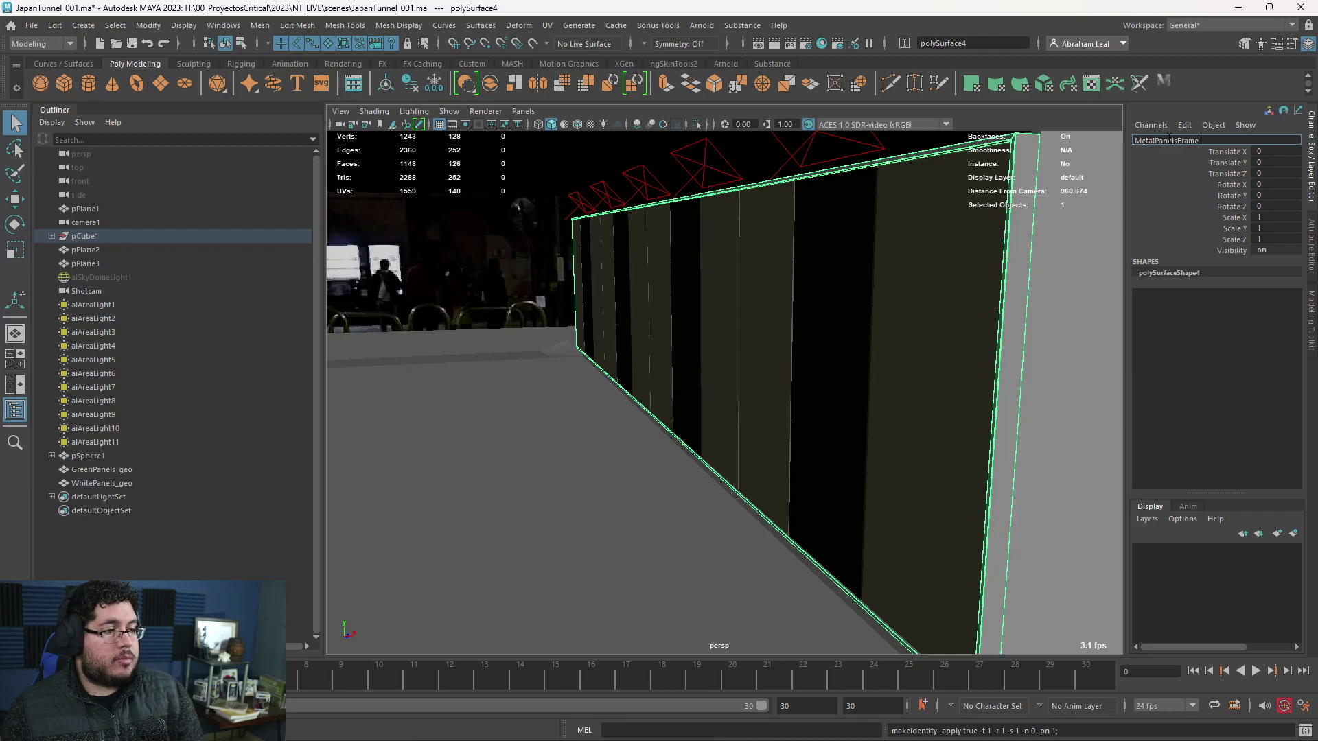
type("_geo")
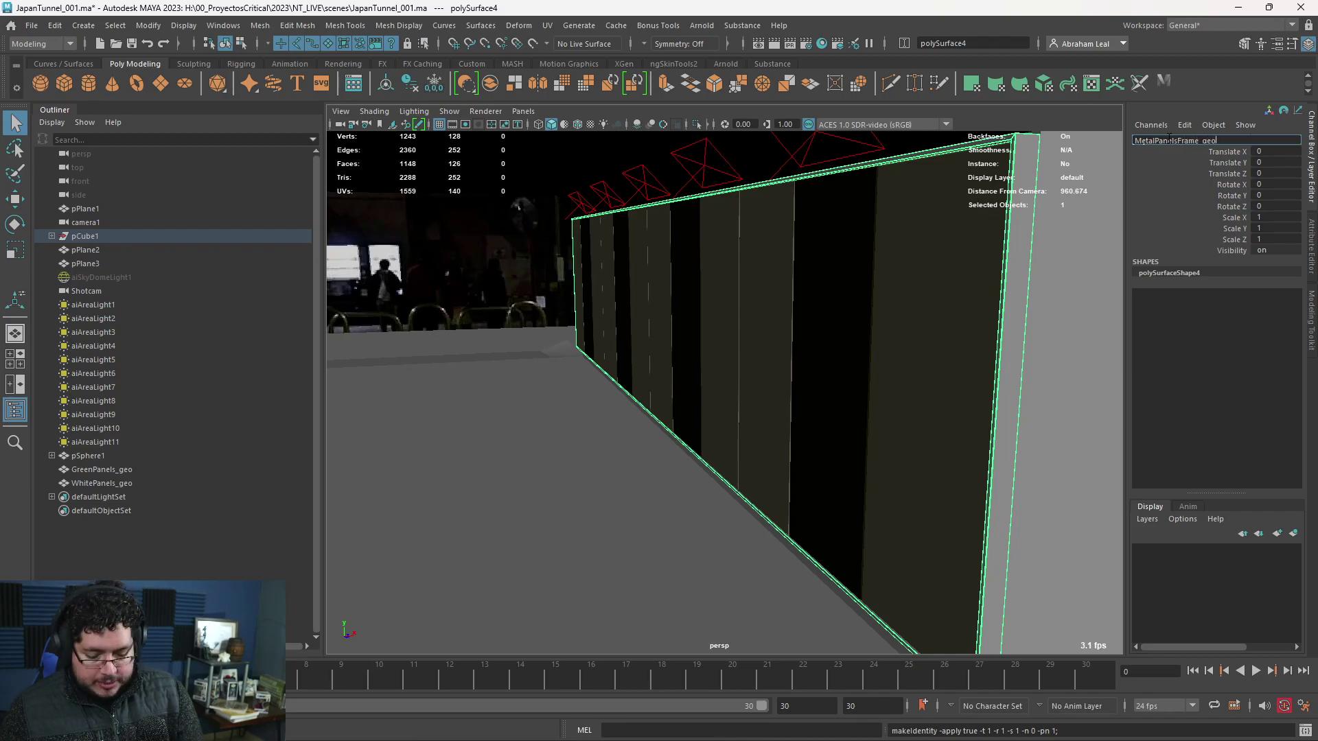
key("Return")
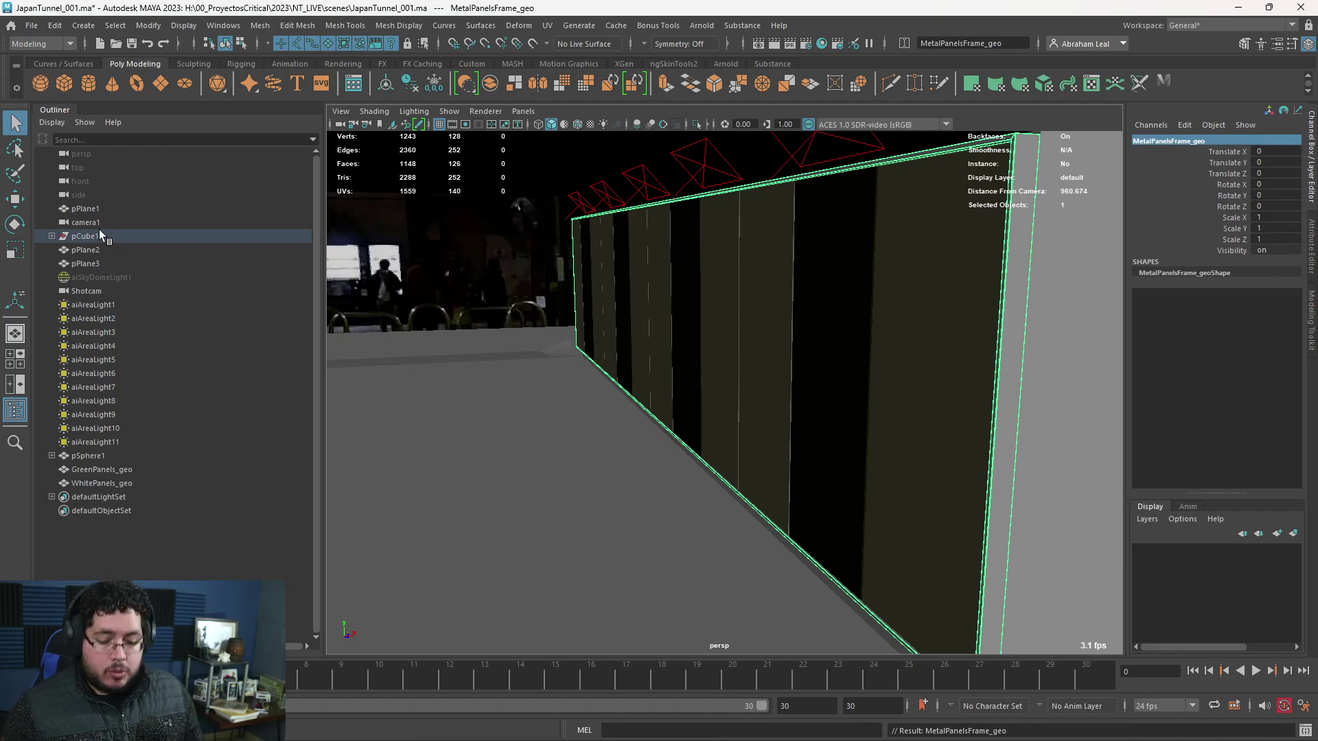
- Group the green panels, white panels and metal frame meshes, name the group Panels_grp and expand it
left_click(110, 470, "shift")
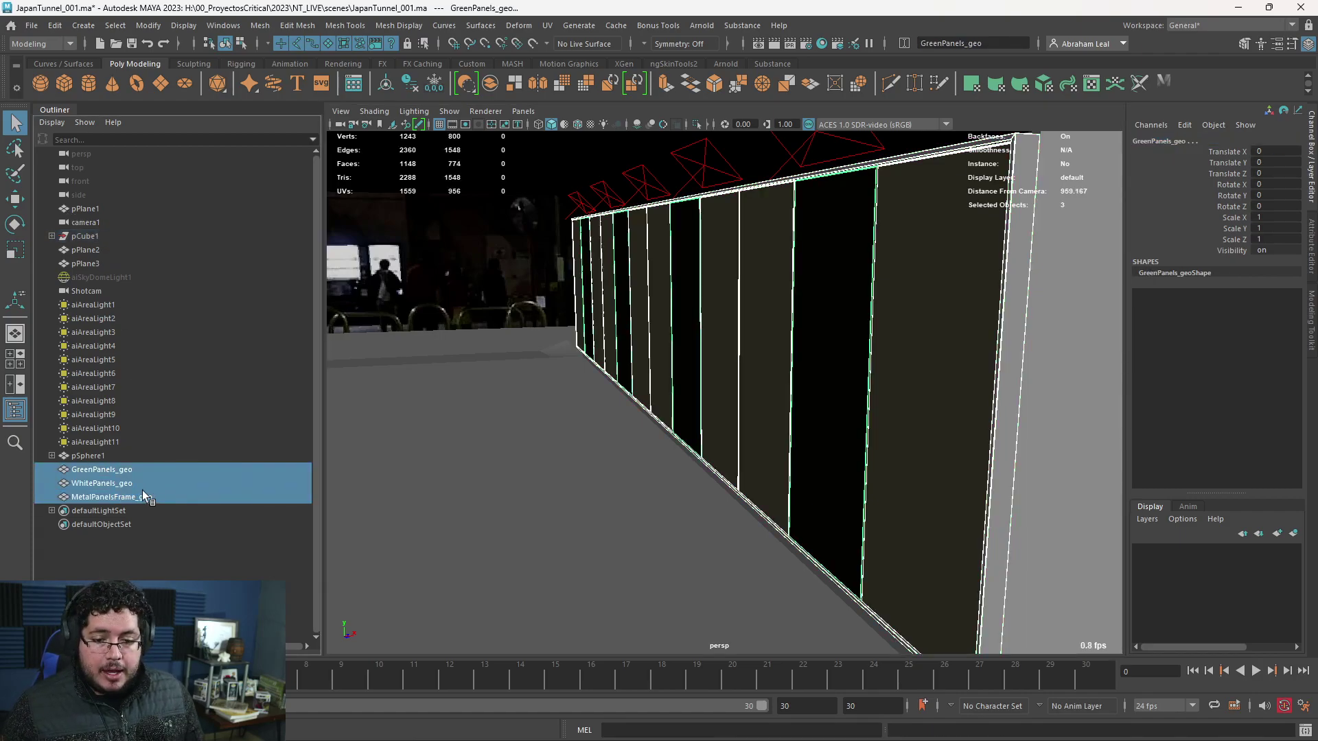
key("ctrl+g")
double_click(84, 469)
type("POar el")
key("BackSpace")
key("BackSpace")
key("BackSpace")
key("BackSpace")
key("BackSpace")
type("ane")
key("BackSpace")
key("BackSpace")
type("ls_grp")
key("Return")
left_click(53, 470)
- Duplicate Panels_grp and set the copy's Y rotation to 180 degrees
right_click_drag(660, 511, 635, 474, "alt")
left_click_drag(635, 474, 615, 464, "alt")
right_click_drag(616, 465, 597, 460, "alt")
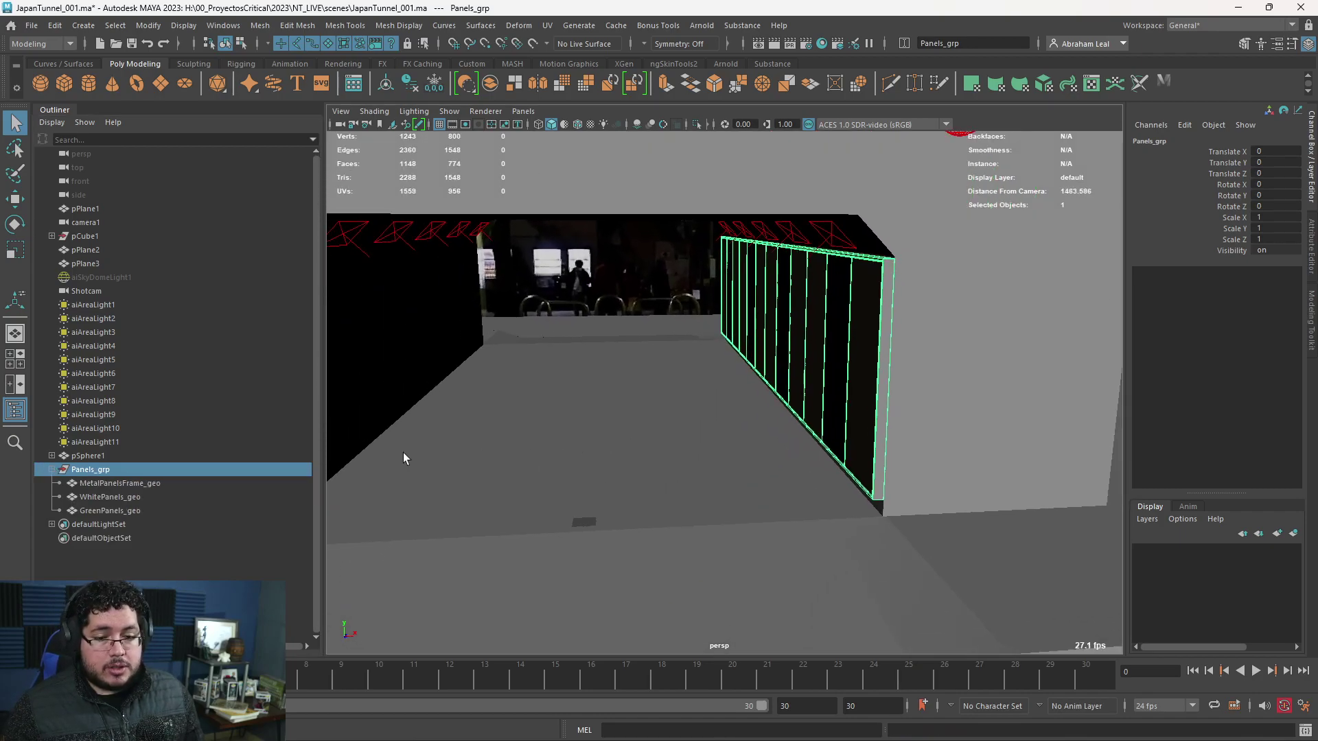
key("ctrl+d")
key("w")
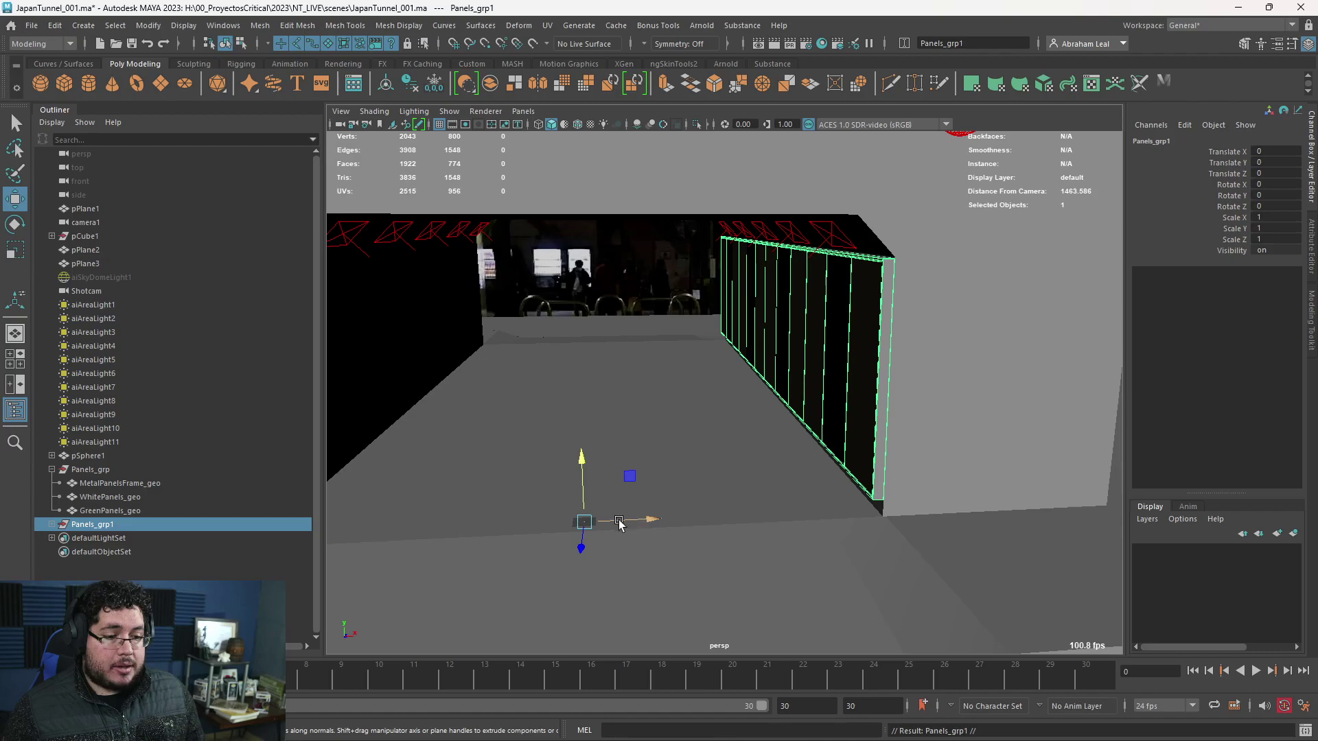
key("e")
left_click_drag(595, 553, 626, 526)
double_click(1288, 195)
key("Return")
- Move the duplicated panel group along Z to about -1281.8 so it lines the opposite tunnel wall
right_click_drag(1006, 320, 694, 384, "alt")
left_click_drag(693, 384, 418, 450, "alt")
middle_click_drag(418, 451, 597, 496, "alt")
key("w")
left_click_drag(717, 464, 962, 393)
right_click_drag(741, 422, 792, 433, "alt")
left_click_drag(792, 432, 678, 422, "alt")
right_click_drag(678, 422, 777, 422, "alt")
left_click_drag(713, 378, 873, 391, "alt")
left_click_drag(805, 439, 893, 449, "alt")
left_click_drag(1103, 402, 1105, 402)
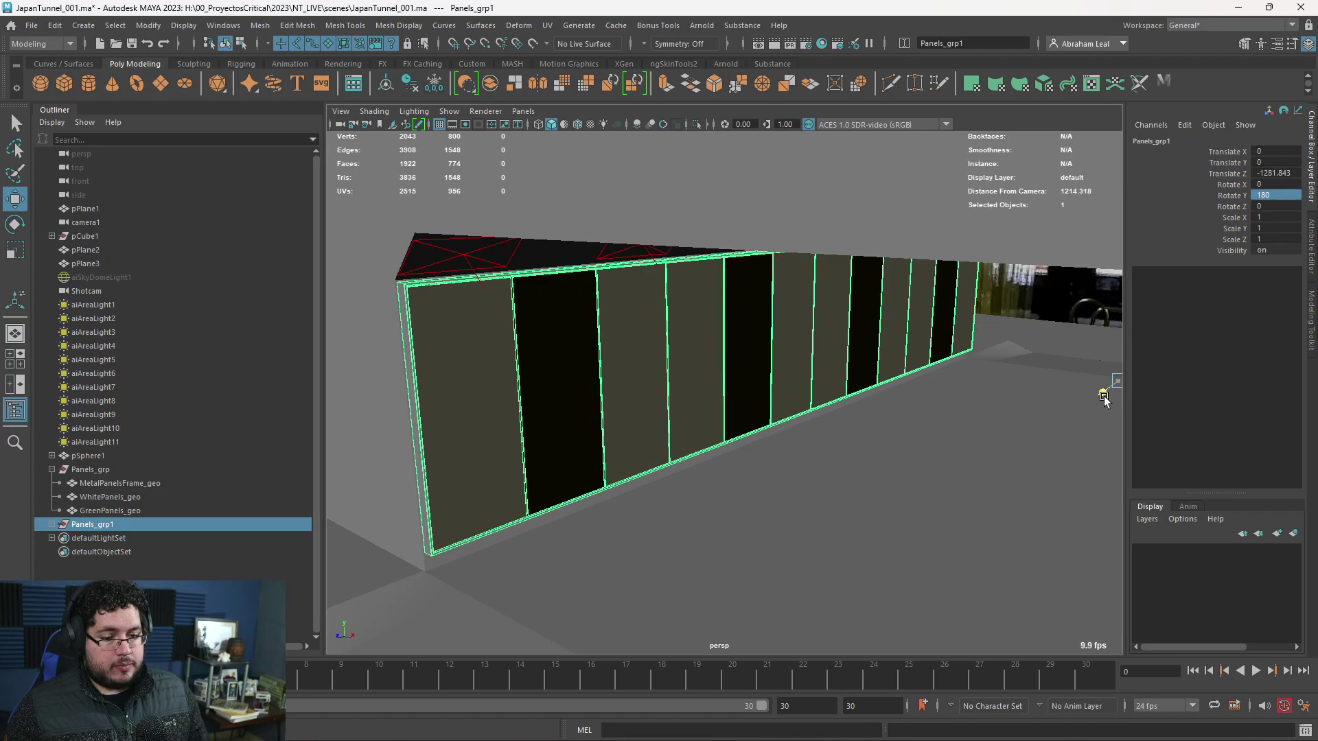
- Assign a new aiStandardSurface material to the metal frames on both tunnel walls
left_click_drag(626, 387, 559, 353, "alt")
right_click_drag(559, 353, 536, 350, "alt")
left_click_drag(607, 405, 597, 380, "alt")
right_click_drag(597, 380, 683, 510, "alt")
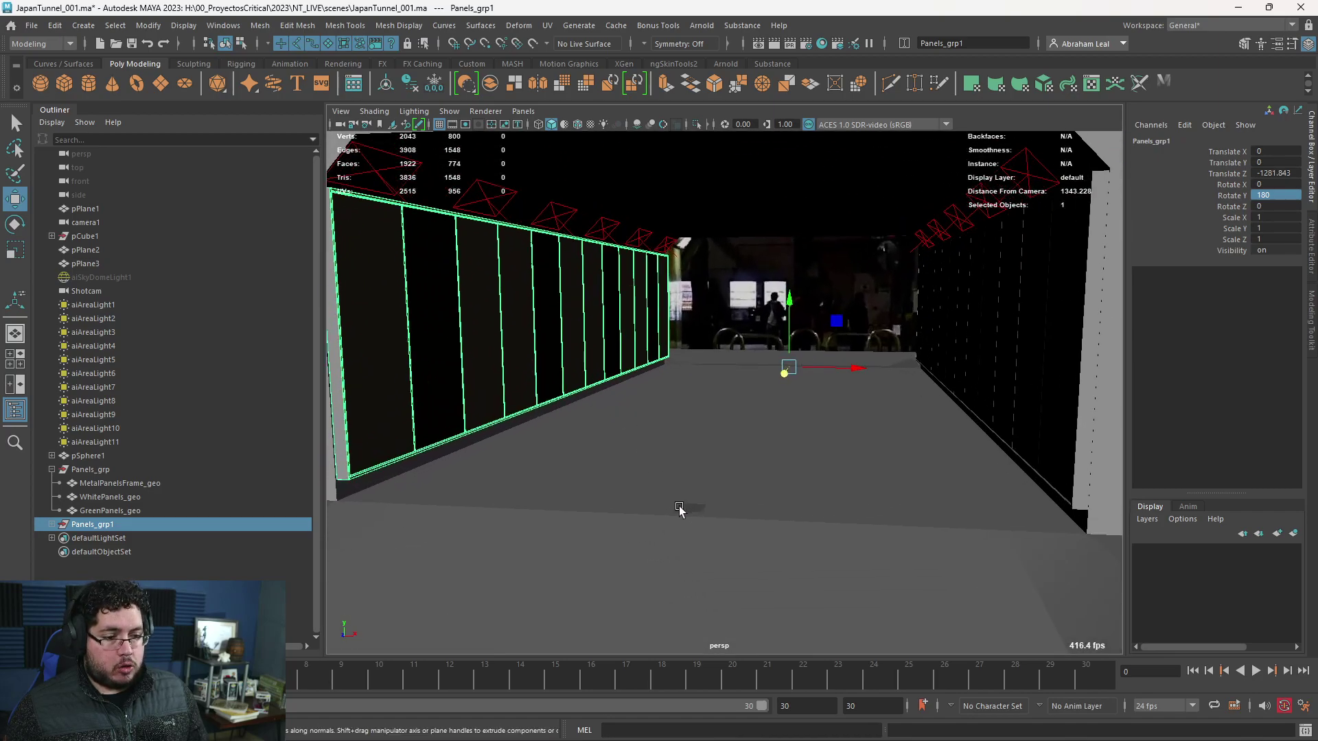
left_click_drag(687, 508, 724, 519, "alt")
right_click_drag(723, 519, 715, 451, "alt")
left_click_drag(715, 451, 784, 413, "alt")
left_click(988, 323)
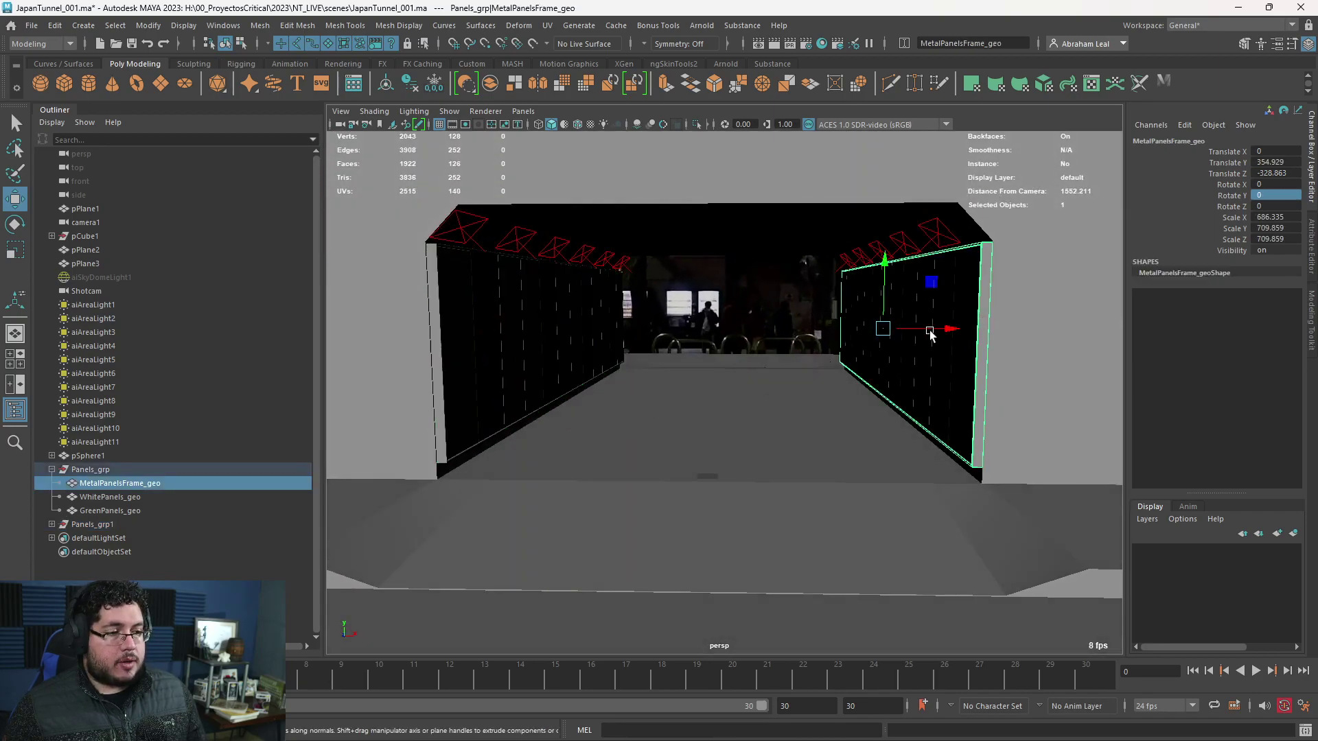
left_click(436, 306, "shift")
right_click_drag(436, 305, 447, 656)
left_click(477, 361)
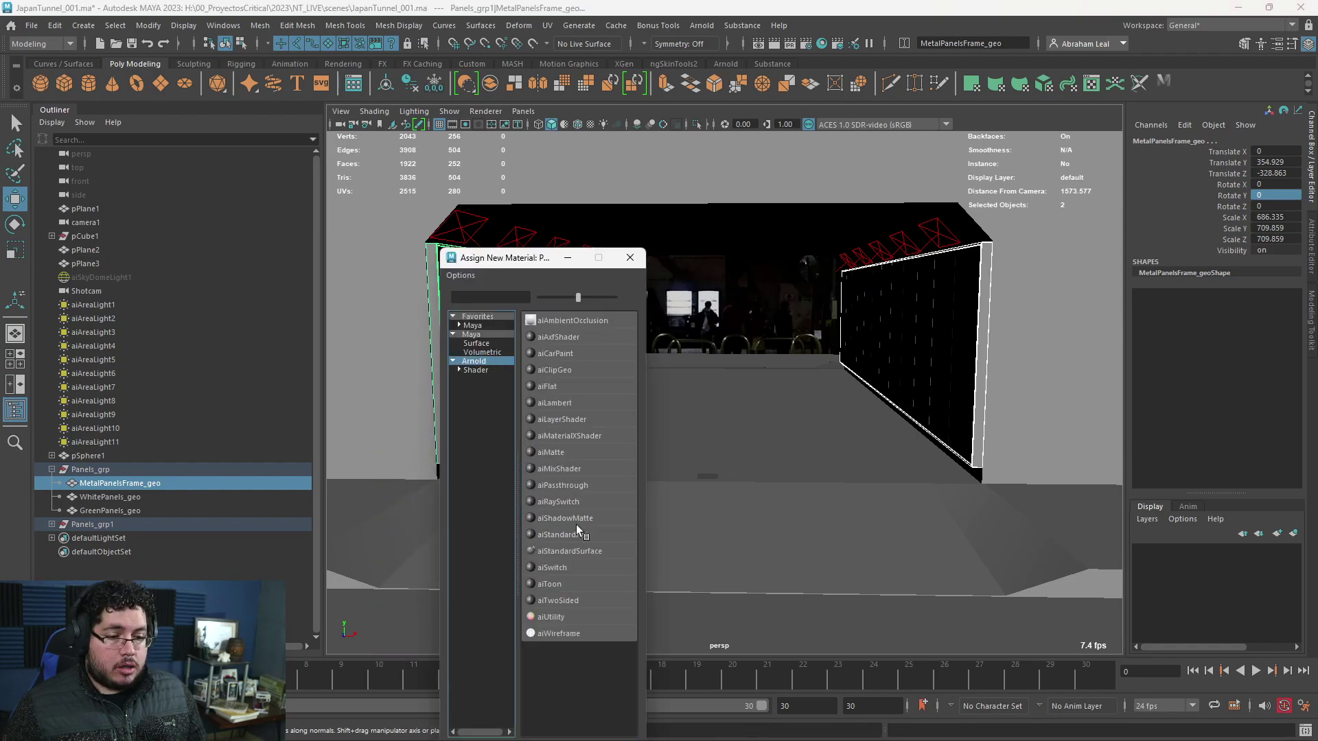
left_click(571, 550)
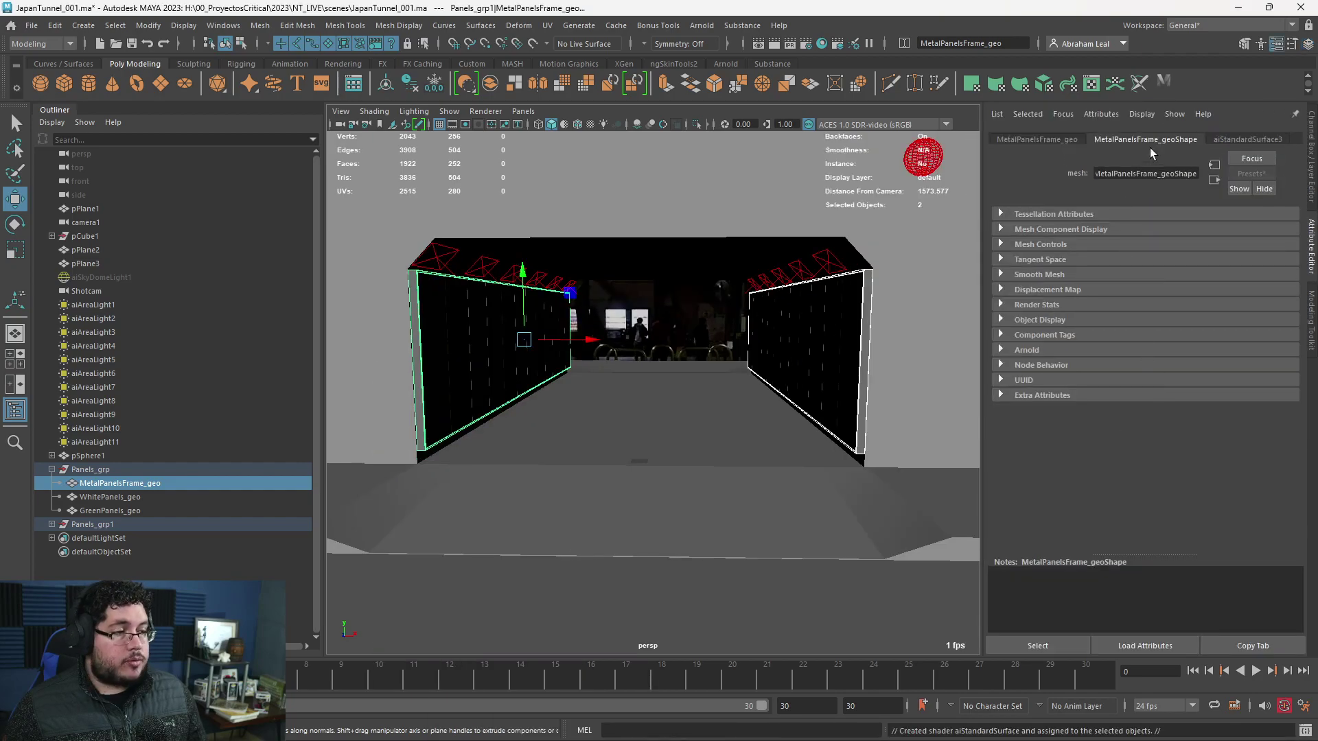
- Set the frame material's metalness to 1 and its specular roughness to about 0.45
left_click(1222, 139)
left_click_drag(1151, 346, 1306, 356)
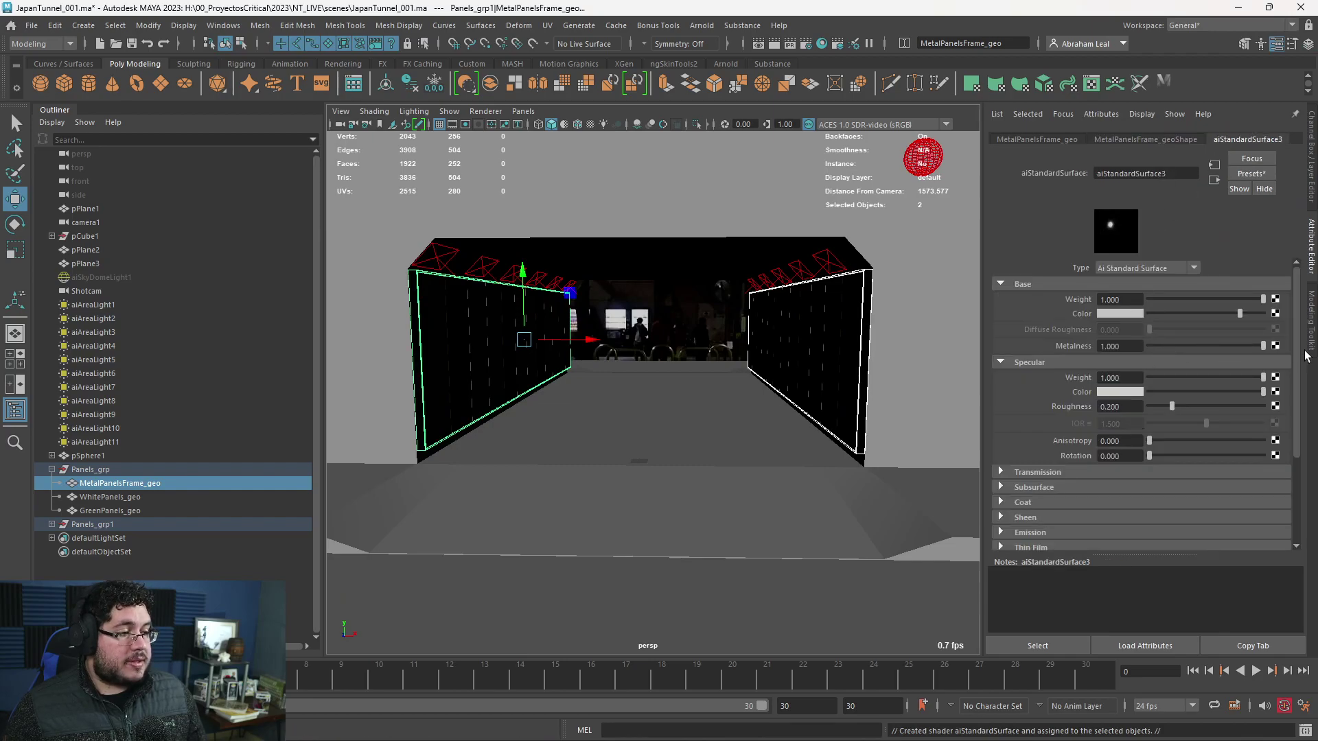
left_click_drag(1193, 404, 1200, 403)
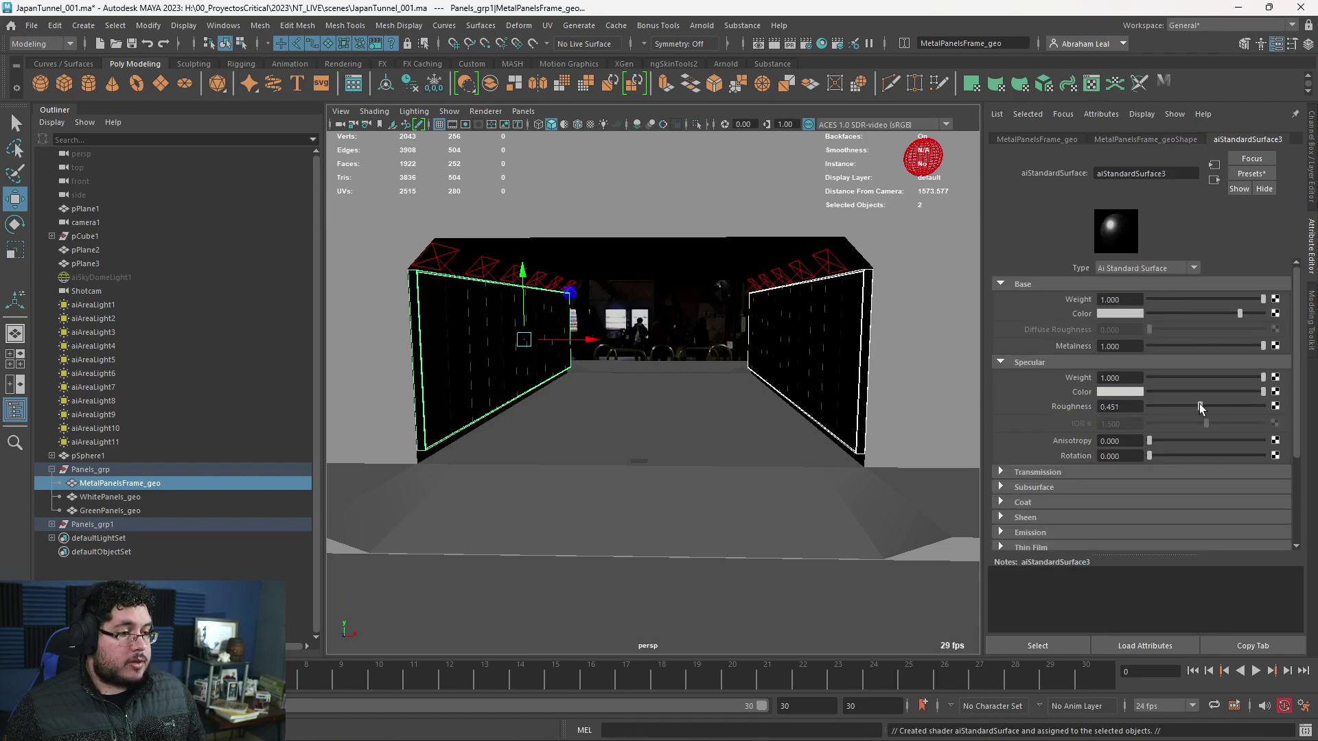
- Save the scene, look through the Shotcam camera and open the Arnold render view
left_click_drag(679, 442, 776, 550, "alt")
left_click(845, 612)
left_click_drag(845, 613, 753, 567, "alt")
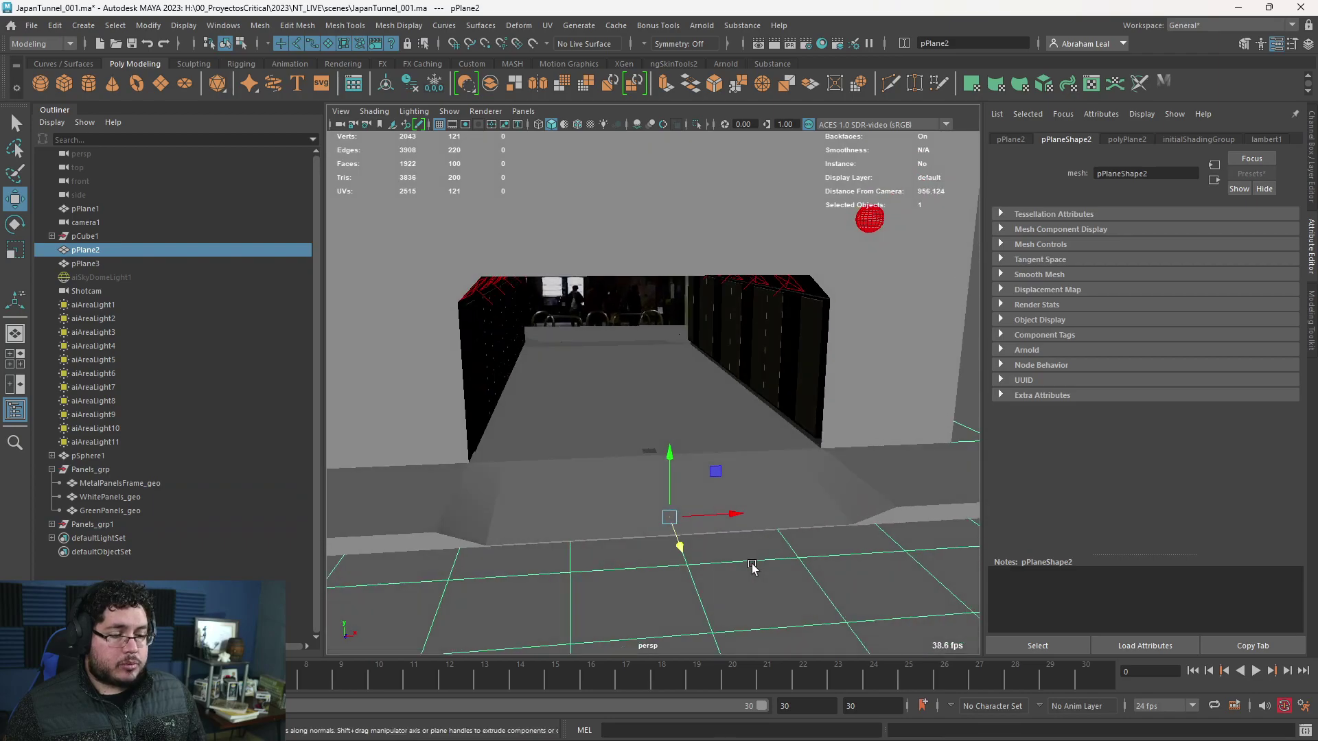
scroll(741, 496, "down", 3)
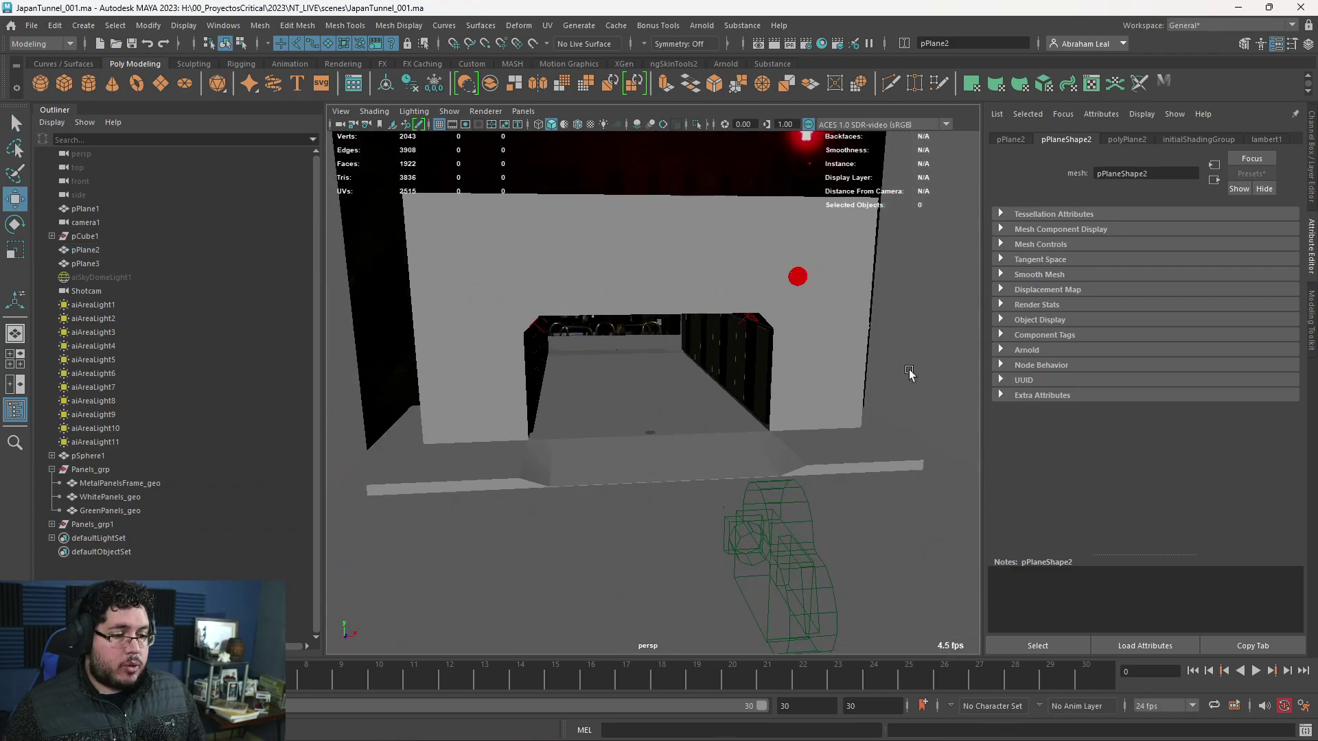
left_click(913, 374)
left_click(763, 508)
left_click(523, 112)
left_click(553, 171)
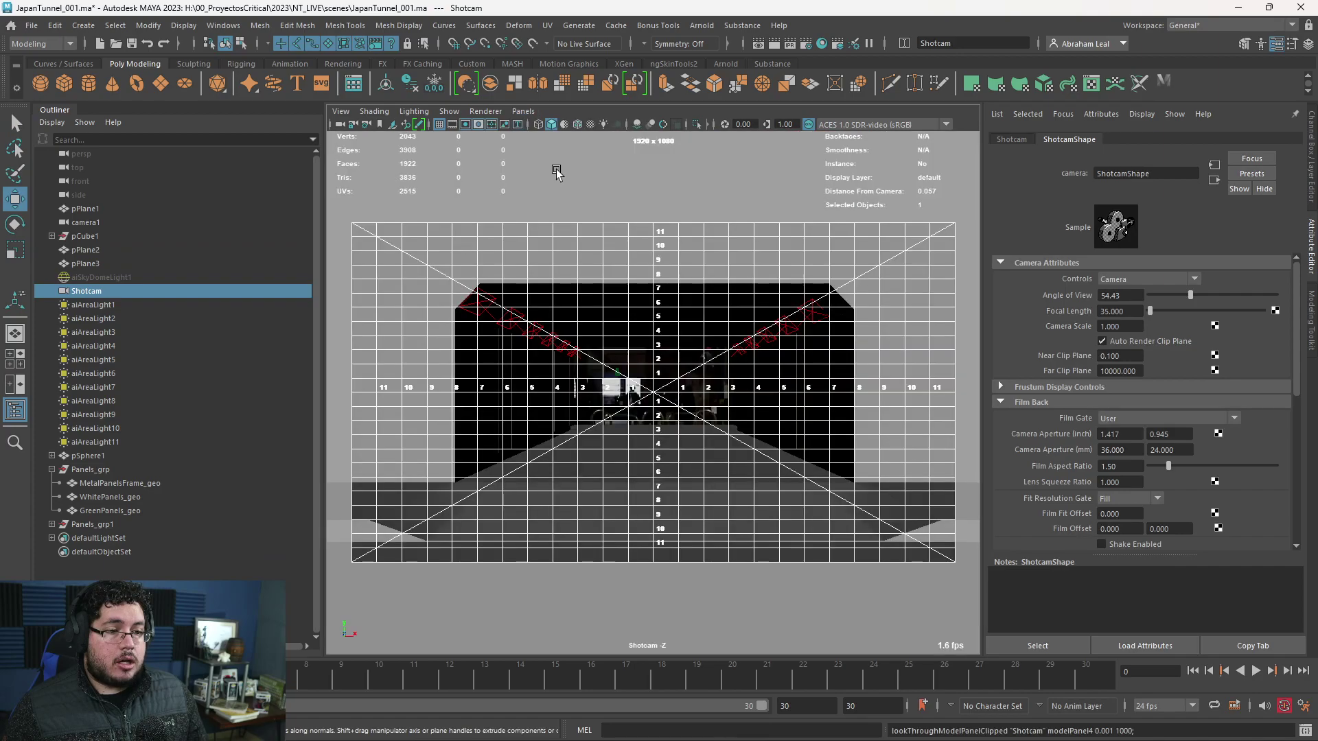
left_click(701, 26)
left_click(711, 53)
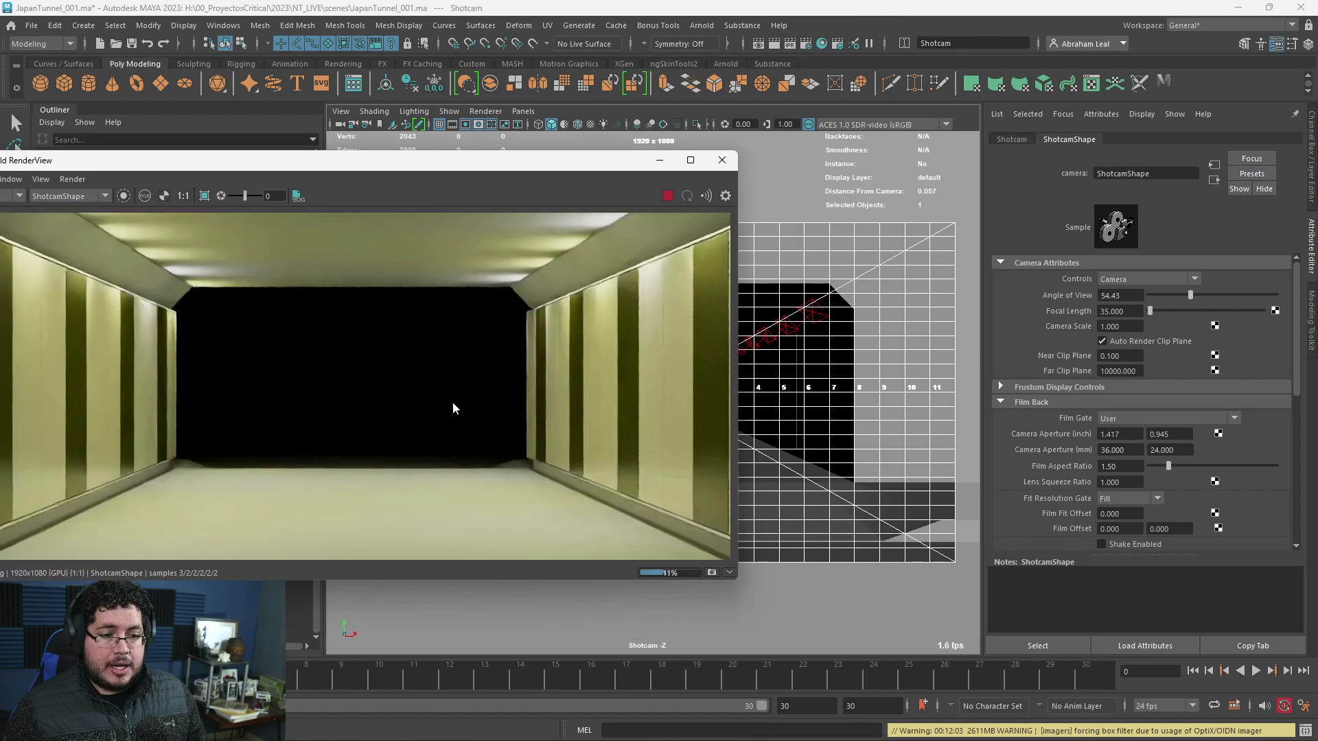
- Compare the rendered wall panels with the panels and reflections in the reference photo
scroll(613, 391, "up", 2)
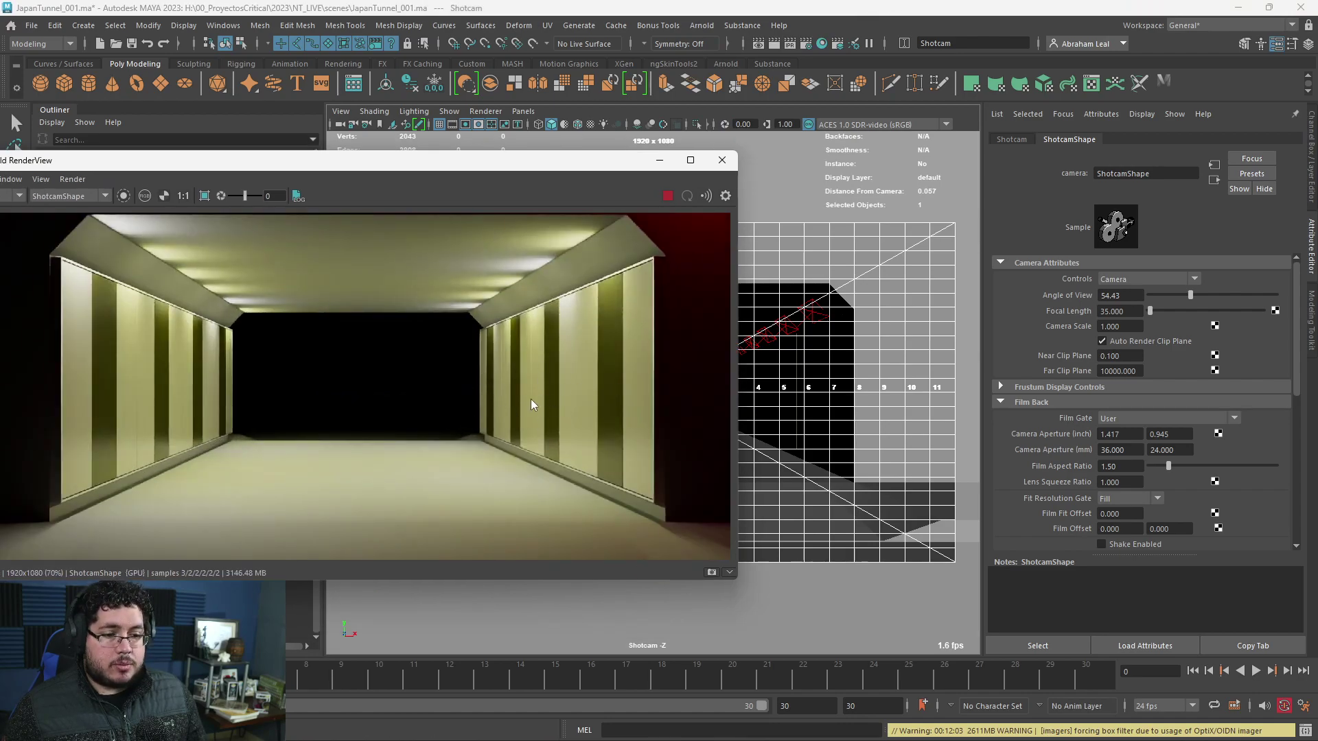
scroll(168, 397, "up", 1)
scroll(318, 397, "down", 3)
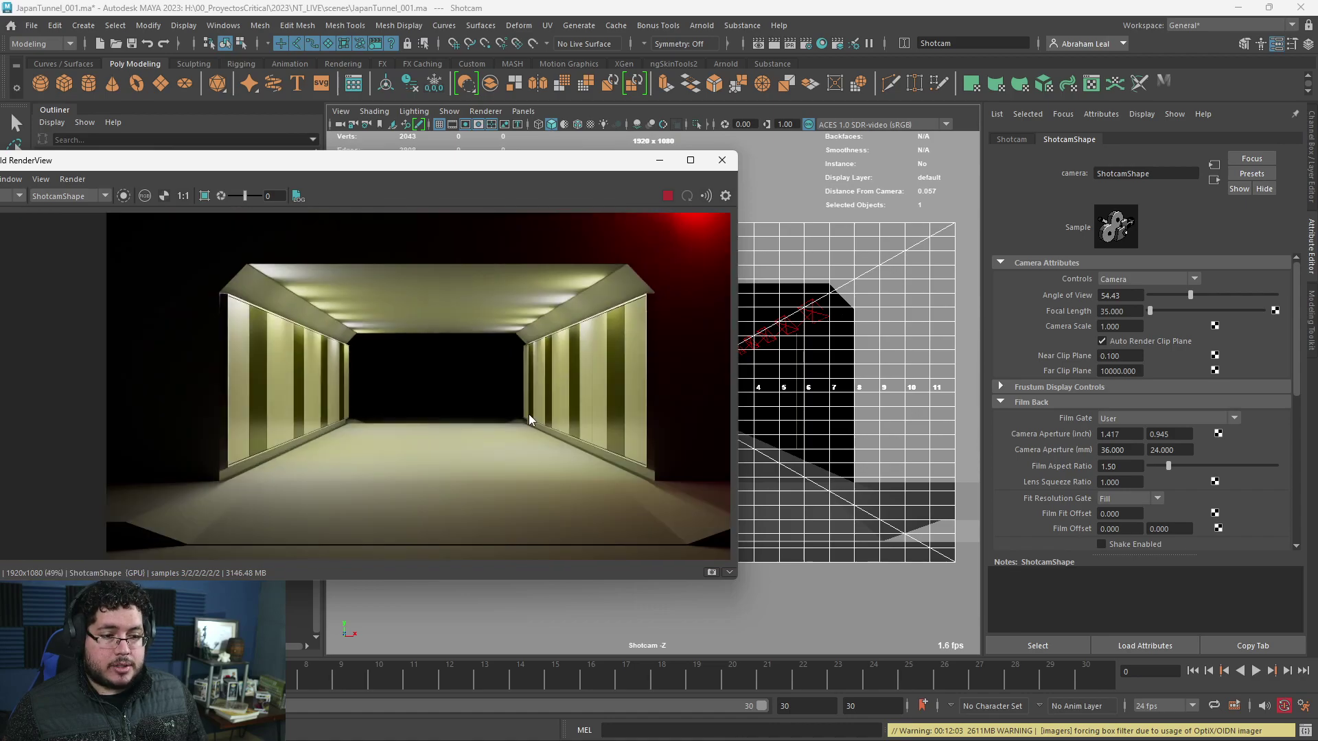
right_click_drag(1317, 439, 864, 348)
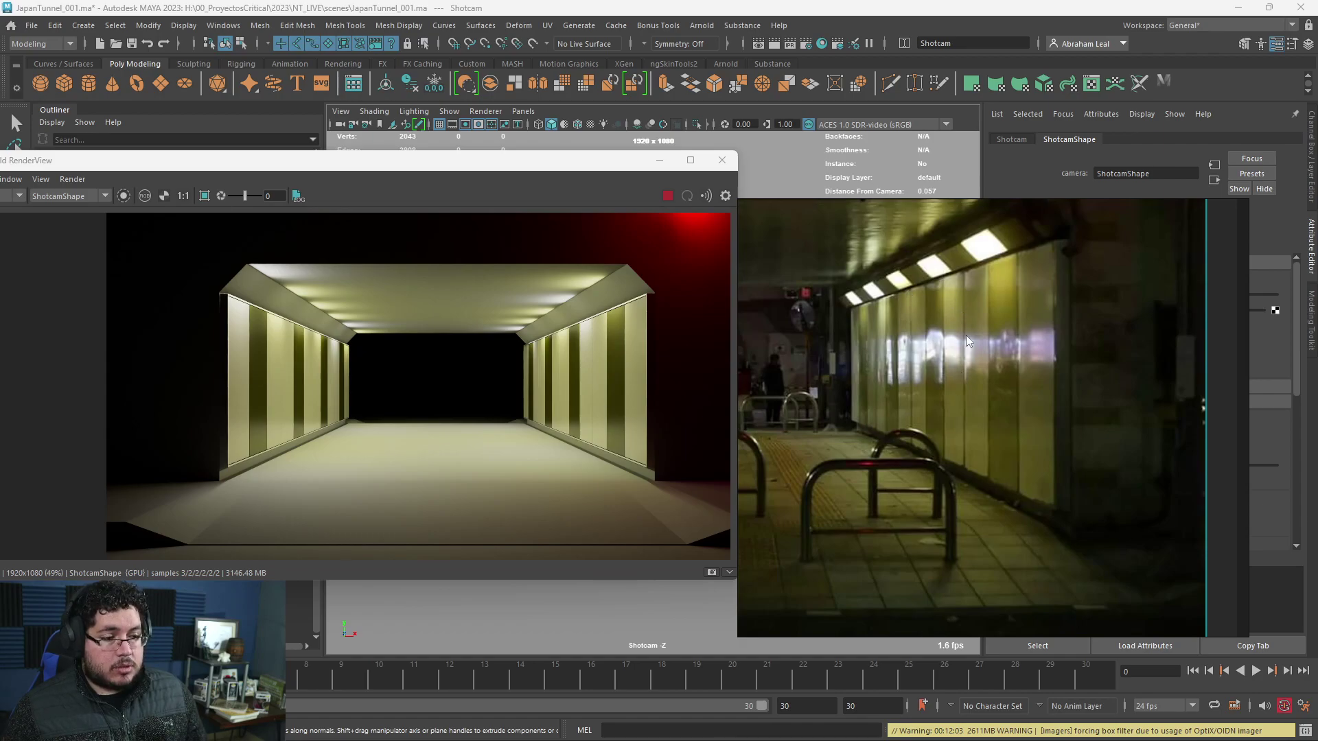
scroll(966, 335, "up", 6)
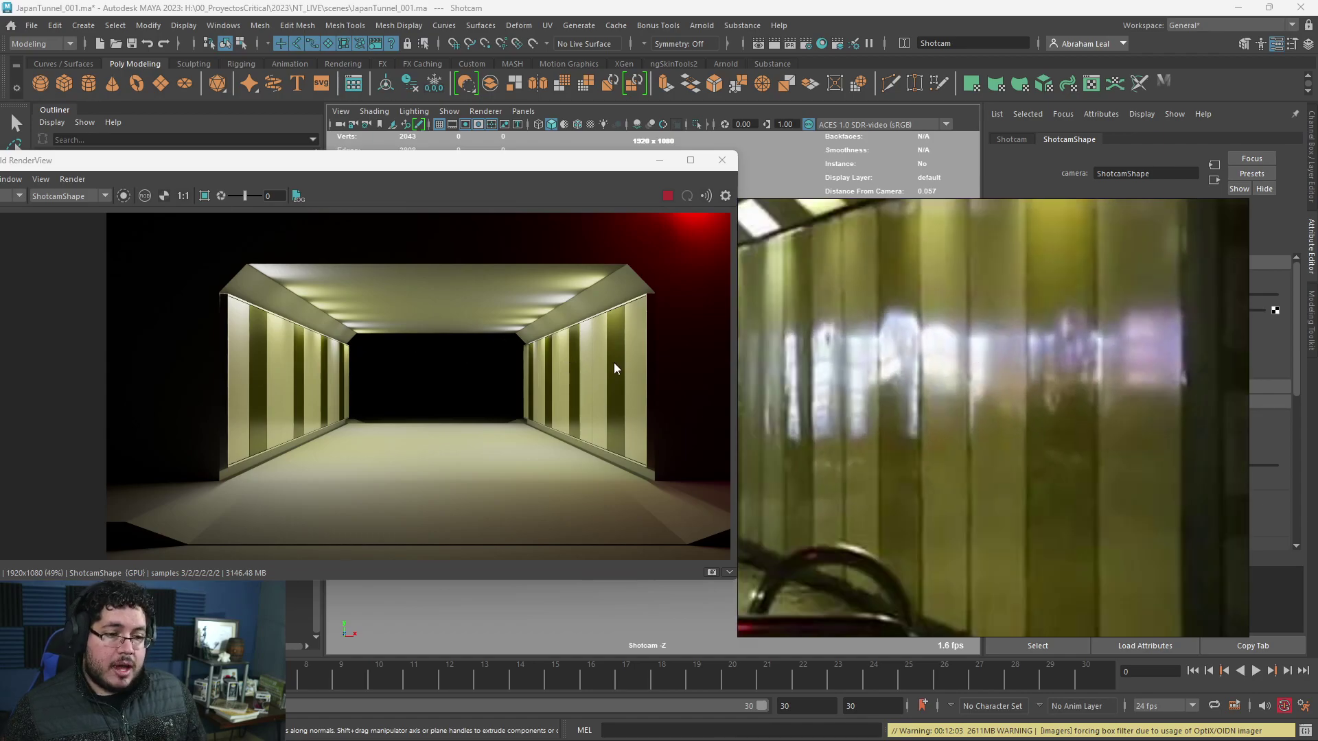
scroll(597, 370, "up", 3)
right_click_drag(915, 359, 1317, 360)
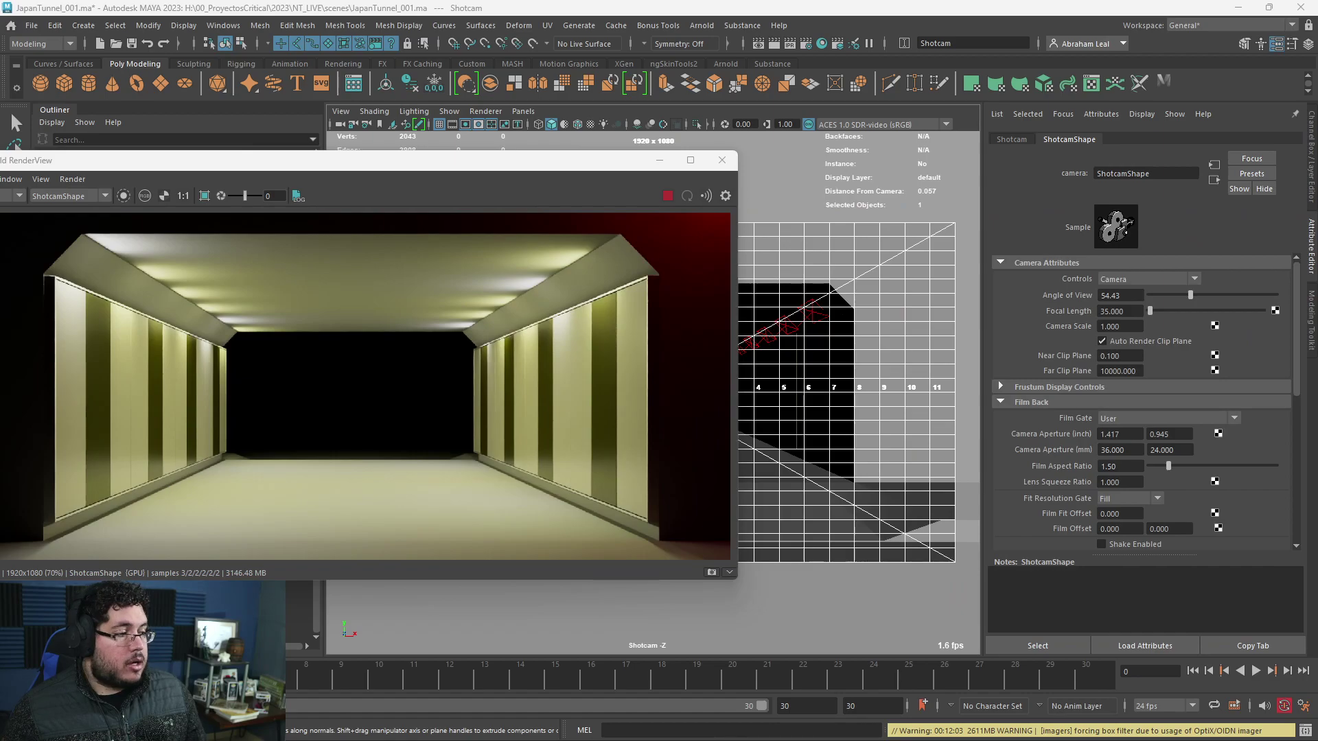
- Return to the perspective view and separate the original wall's white and green panel meshes into individual panels
left_click(660, 159)
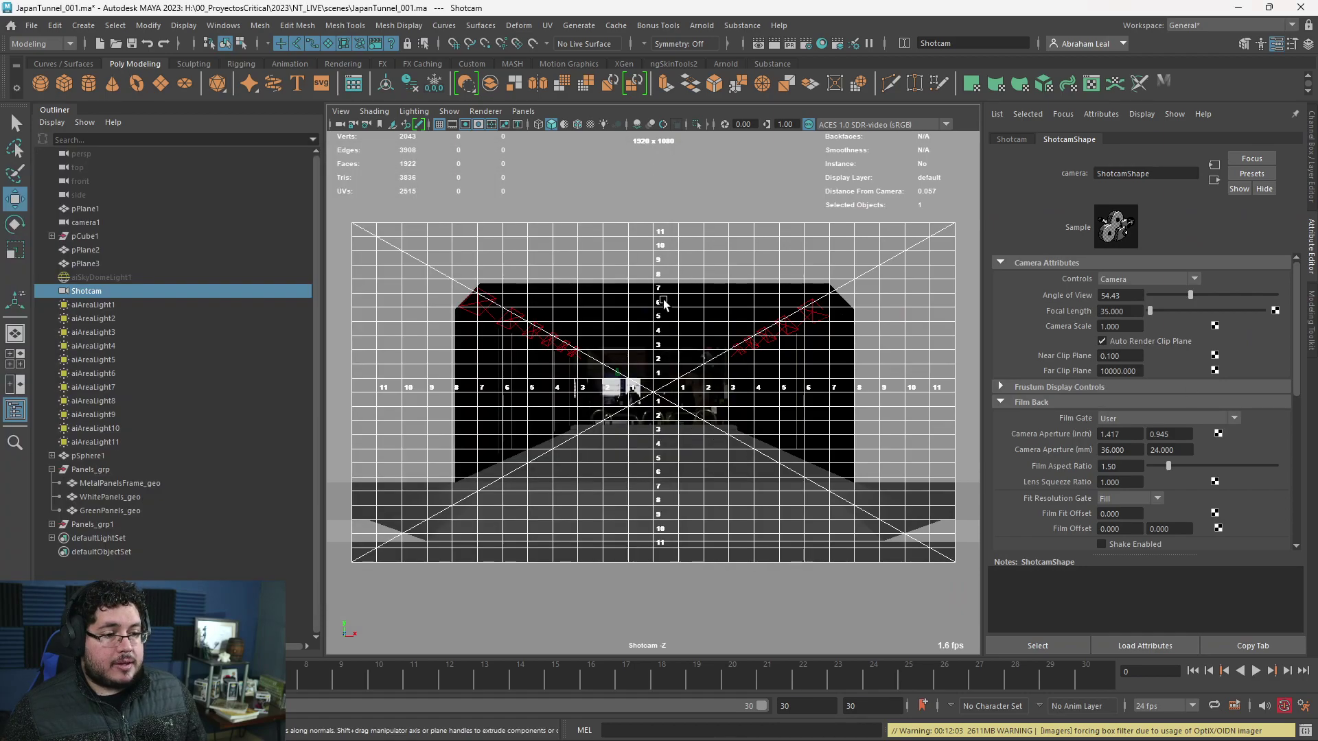
key("space")
left_click_drag(679, 317, 726, 369)
right_click_drag(726, 368, 813, 419, "alt")
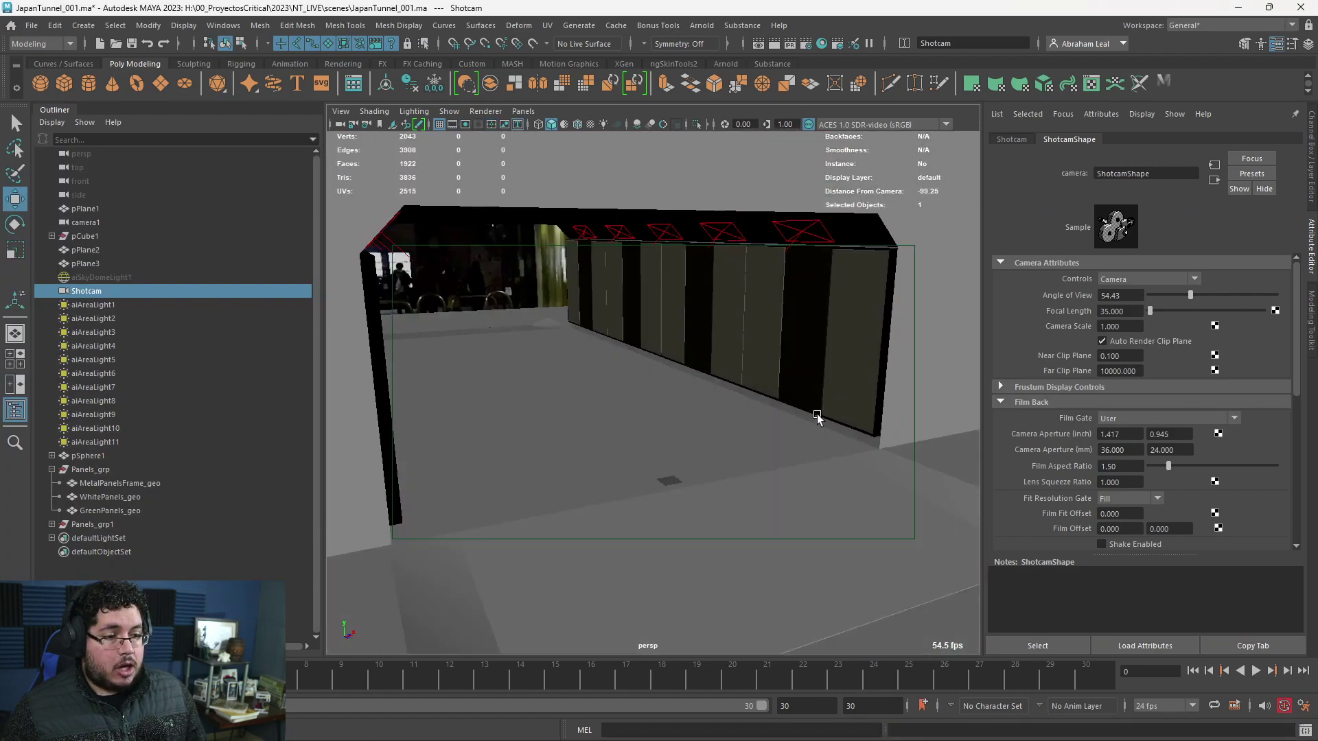
left_click_drag(812, 419, 820, 349, "alt")
key("q")
left_click(819, 355)
left_click(774, 340, "shift")
key("f")
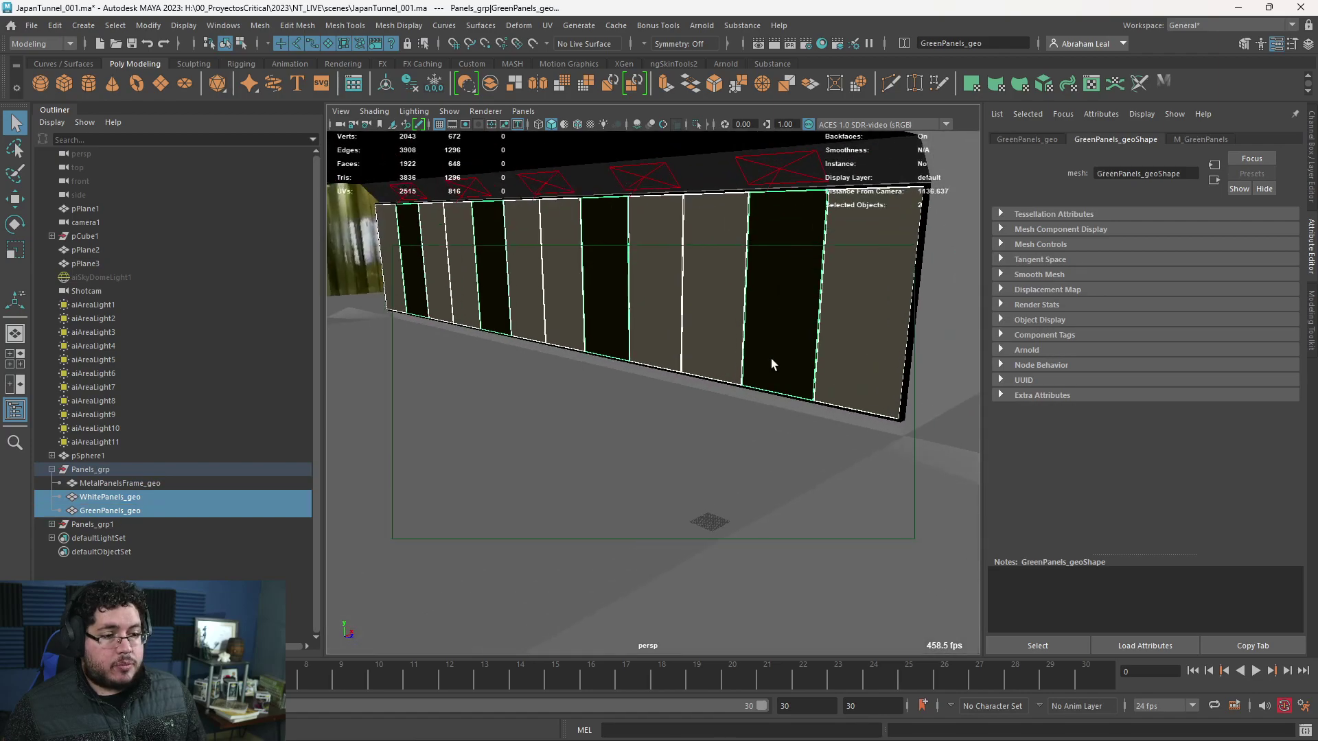
left_click_drag(739, 404, 528, 303, "alt")
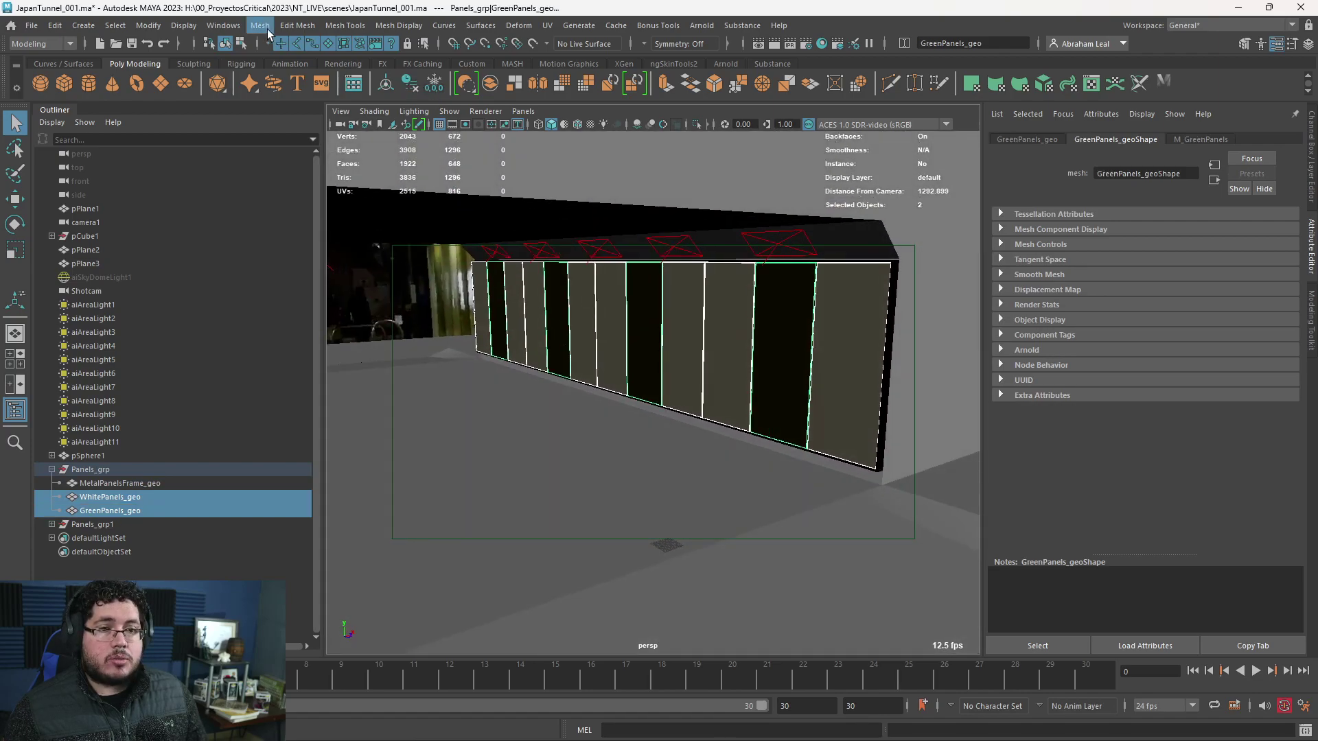
left_click(269, 31)
left_click(286, 91)
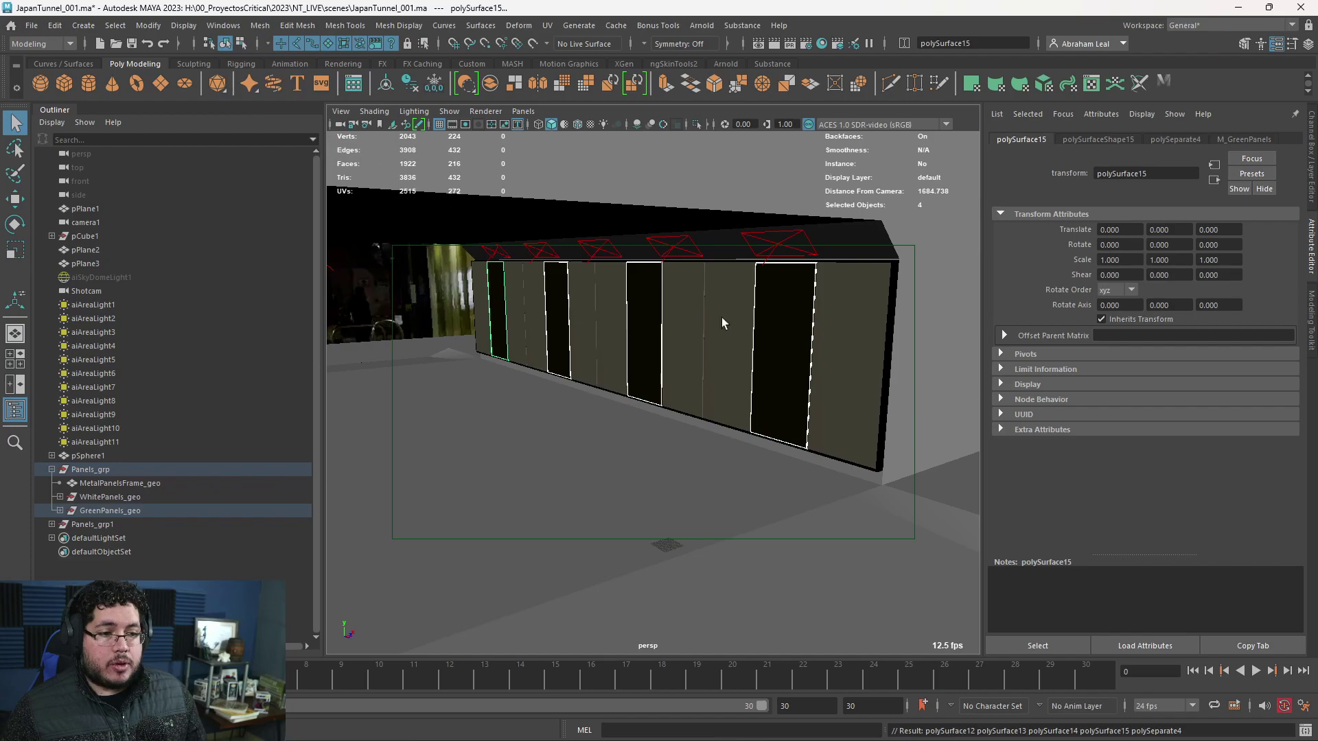
- Centre the pivots of all twelve separated panels on this wall and scale them to 0.98 along Z to open gaps
left_click(484, 307)
left_click(500, 304, "shift")
left_click(513, 300, "shift")
left_click(534, 304, "shift")
left_click(557, 309, "shift")
left_click(587, 316, "shift")
left_click(613, 314, "shift")
left_click(645, 316, "shift")
left_click(683, 319, "shift")
left_click(731, 326, "shift")
left_click(789, 333, "shift")
left_click(821, 337, "shift")
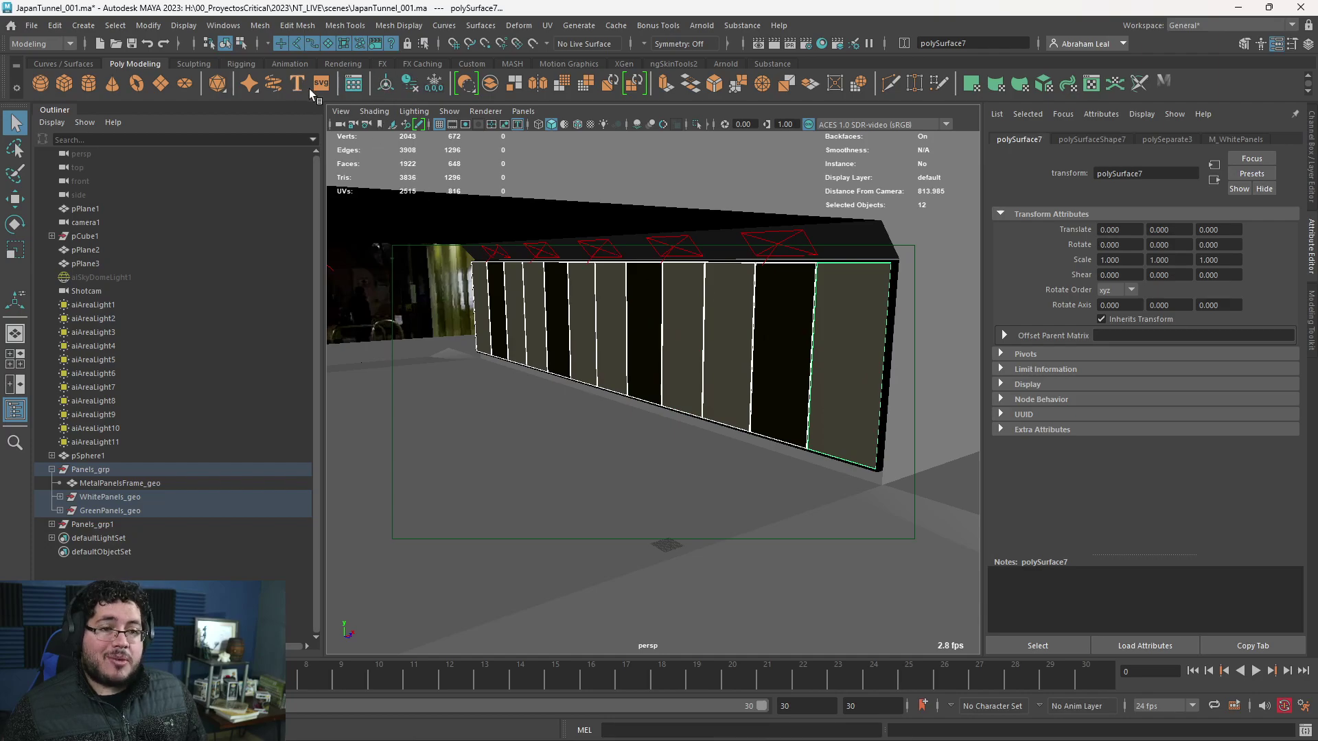
key("r")
left_click_drag(898, 371, 894, 369)
left_click_drag(771, 362, 838, 371, "alt")
right_click_drag(838, 370, 1099, 471, "alt")
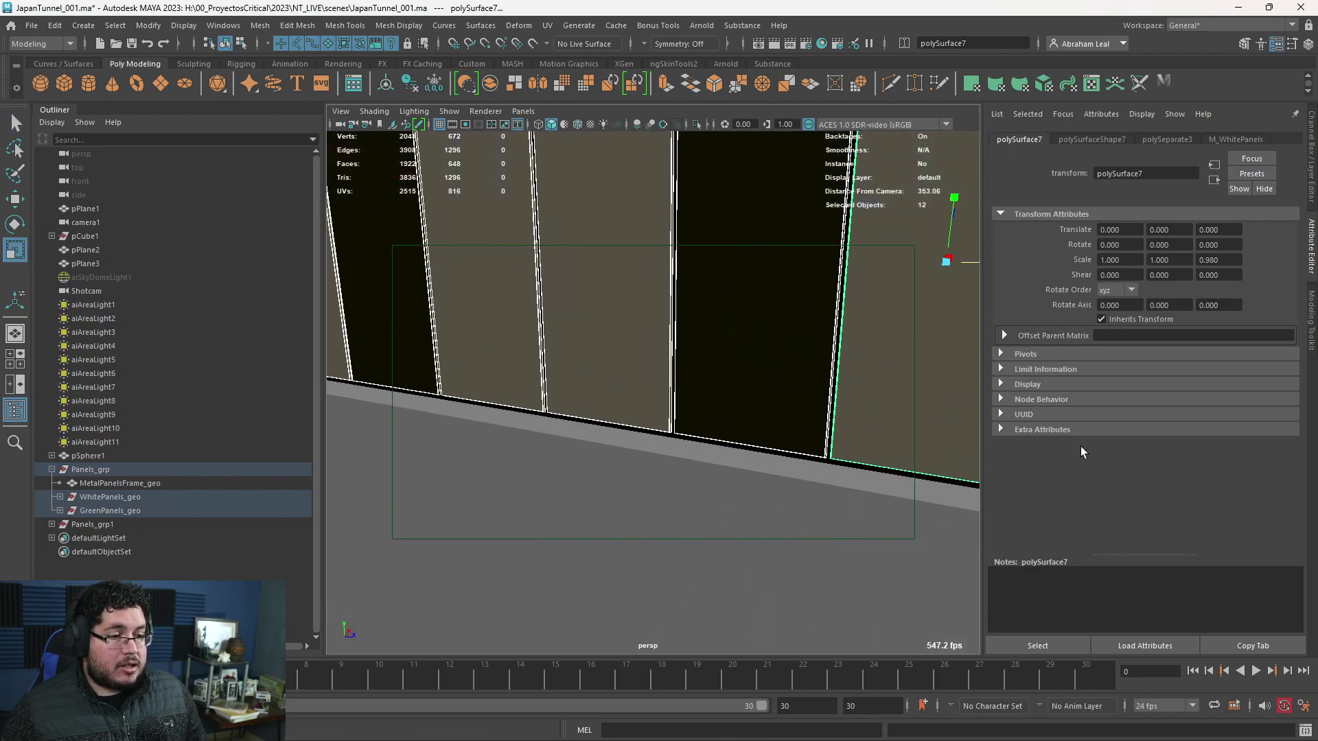
middle_click_drag(762, 403, 703, 444, "alt")
left_click_drag(703, 444, 776, 425, "alt")
right_click_drag(775, 425, 526, 362, "alt")
middle_click_drag(527, 362, 703, 389, "alt")
right_click_drag(703, 388, 1002, 570, "alt")
- Separate the white and green panel meshes on the opposite tunnel wall into individual panels
right_click_drag(619, 218, 426, 309, "alt")
left_click_drag(741, 384, 570, 400, "alt")
right_click_drag(879, 377, 415, 345, "alt")
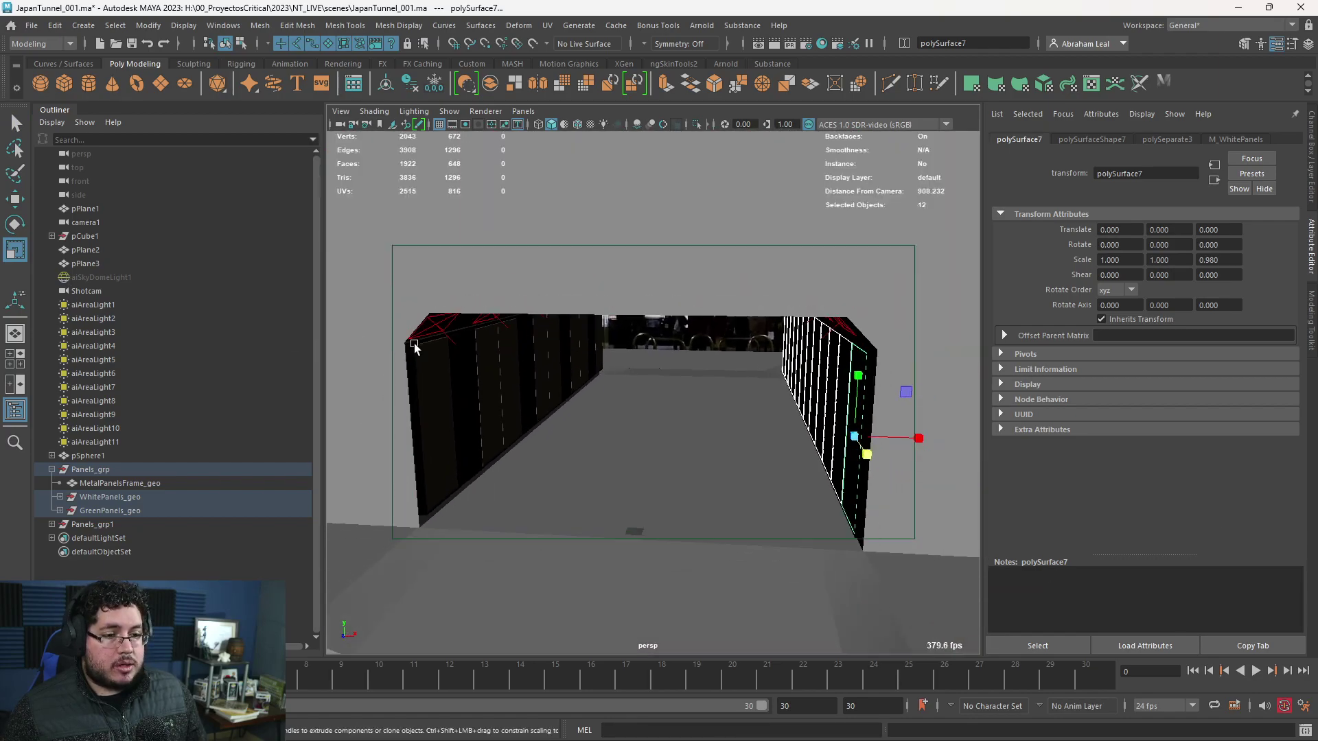
left_click_drag(420, 376, 435, 353, "alt")
right_click_drag(436, 353, 591, 444, "alt")
left_click_drag(591, 444, 439, 395, "alt")
key("q")
left_click(428, 389)
left_click(487, 353, "shift")
left_click(258, 26)
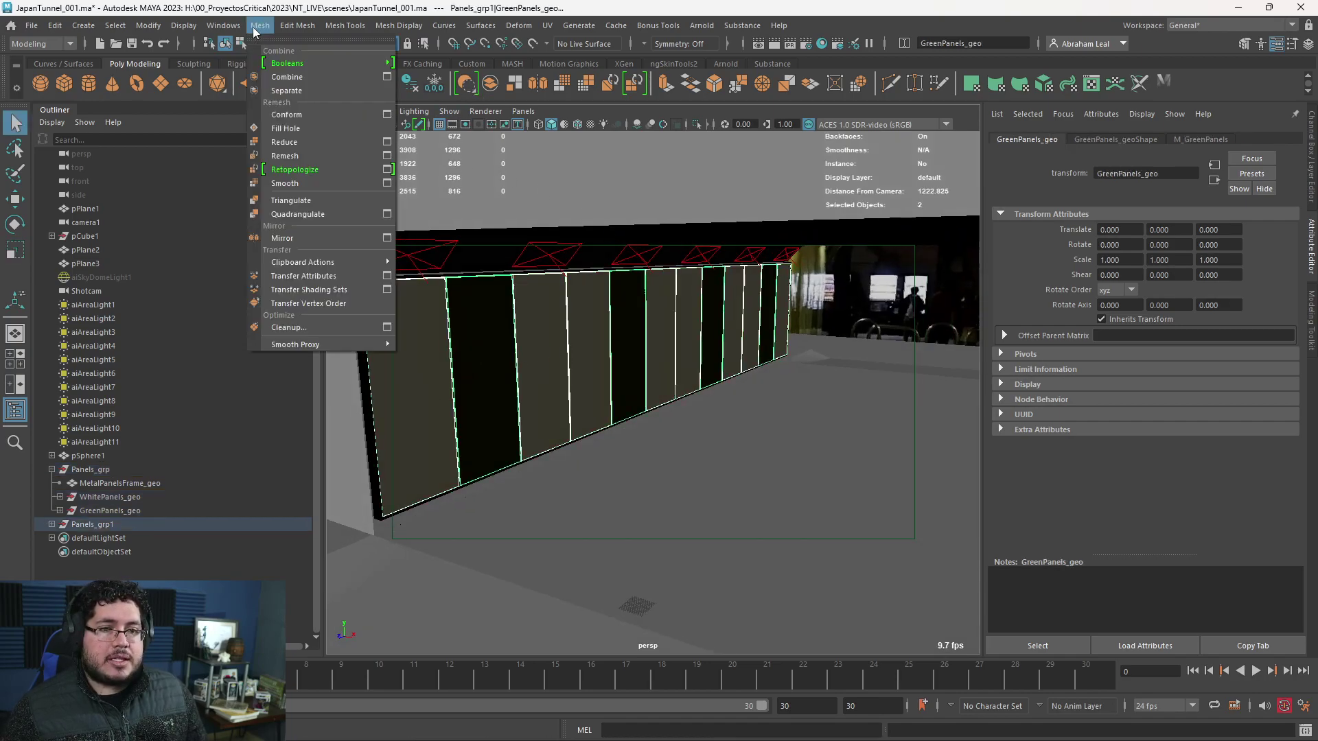
left_click(286, 90)
- Centre the pivots of the opposite wall's twelve panels and scale them slightly narrower along the wall
left_click_drag(427, 331, 784, 302)
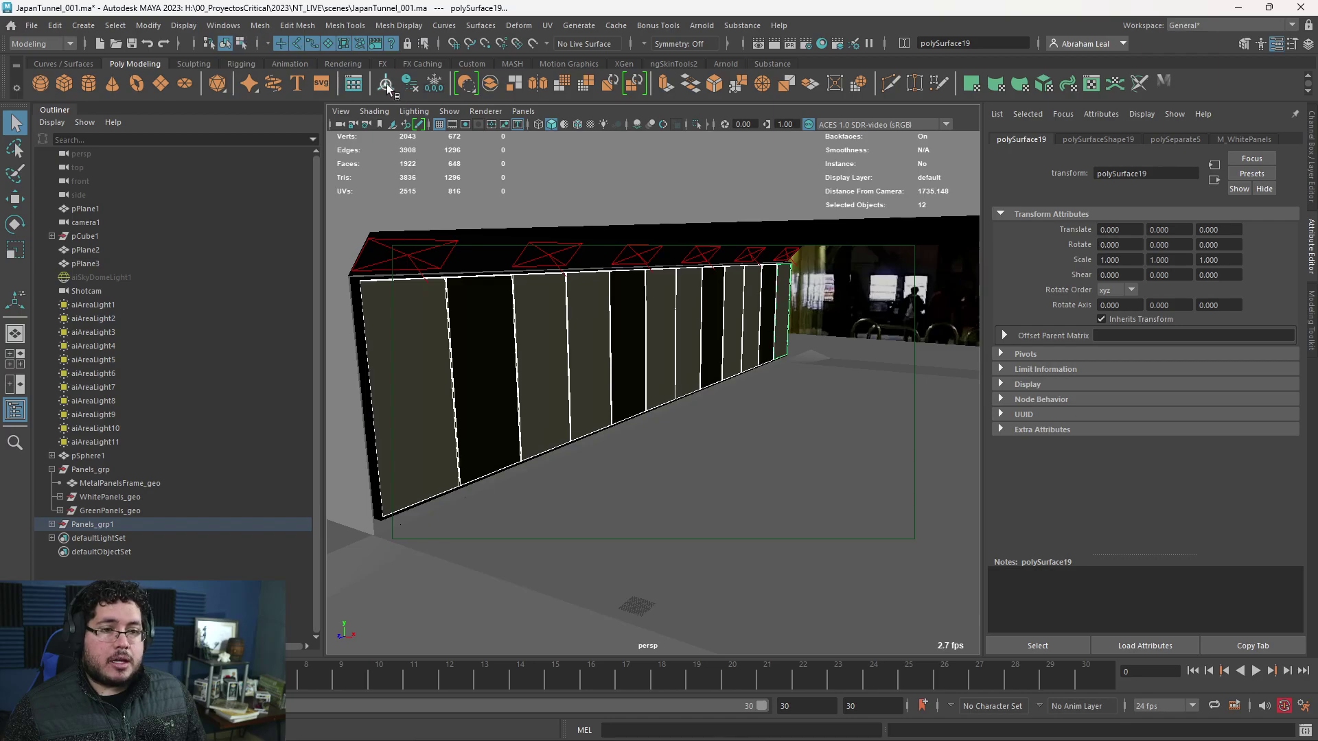
key("f")
key("r")
left_click_drag(905, 300, 905, 299)
- Render the shot camera view in Arnold RenderView and examine the panel gaps on the tunnel walls
left_click_drag(597, 329, 701, 345, "alt")
left_click(705, 347)
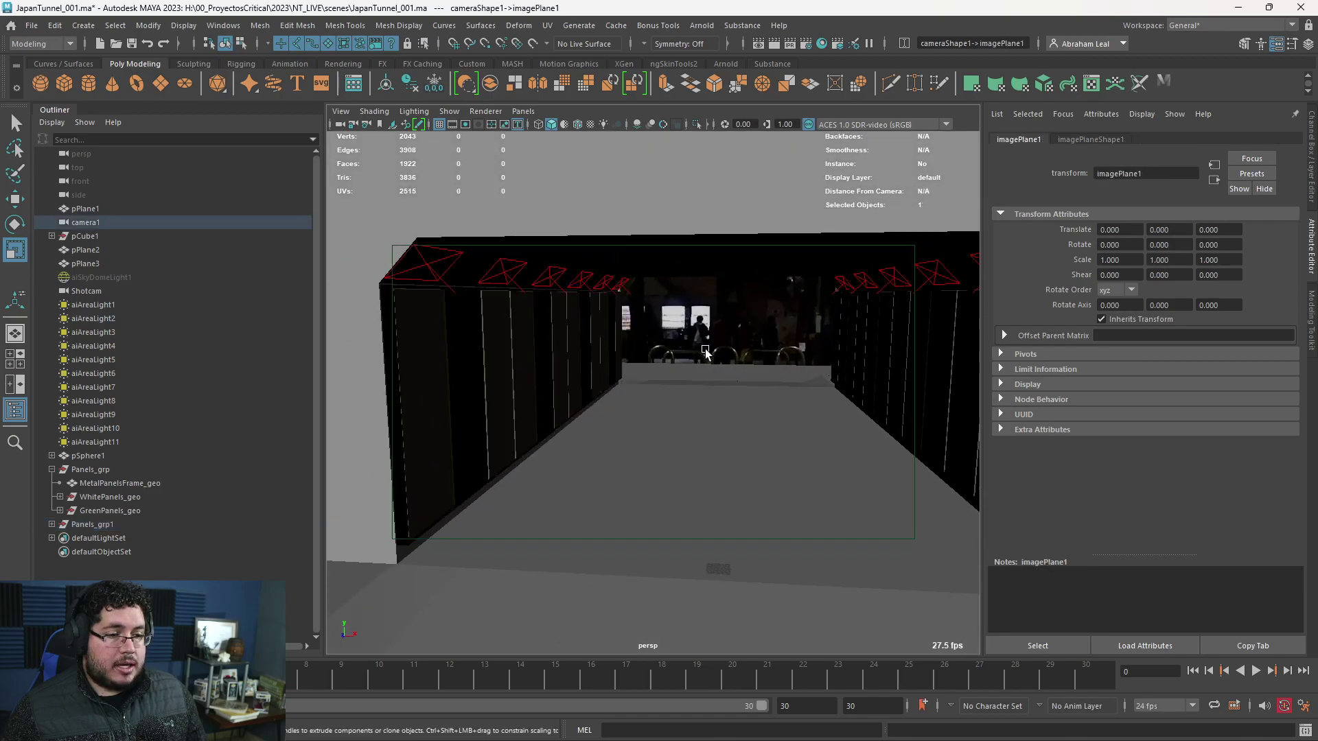
key("alt+Tab")
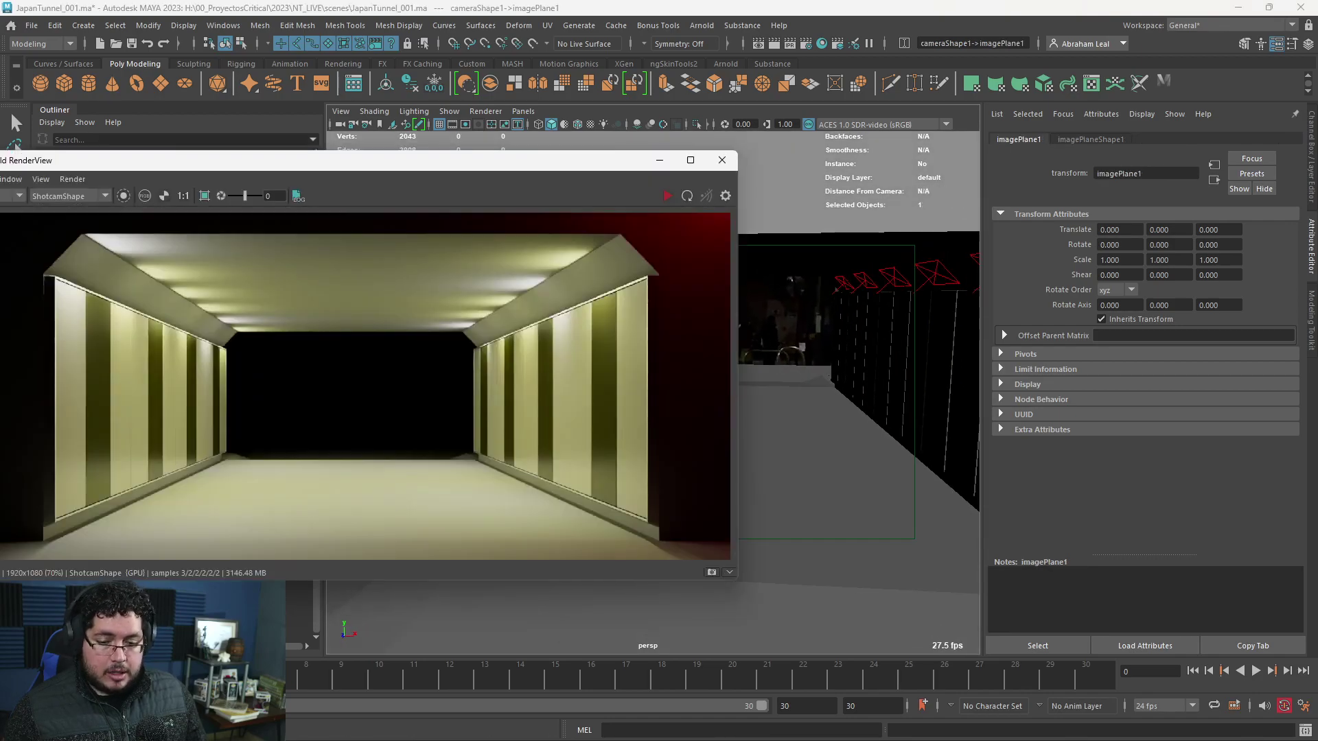
left_click(667, 195)
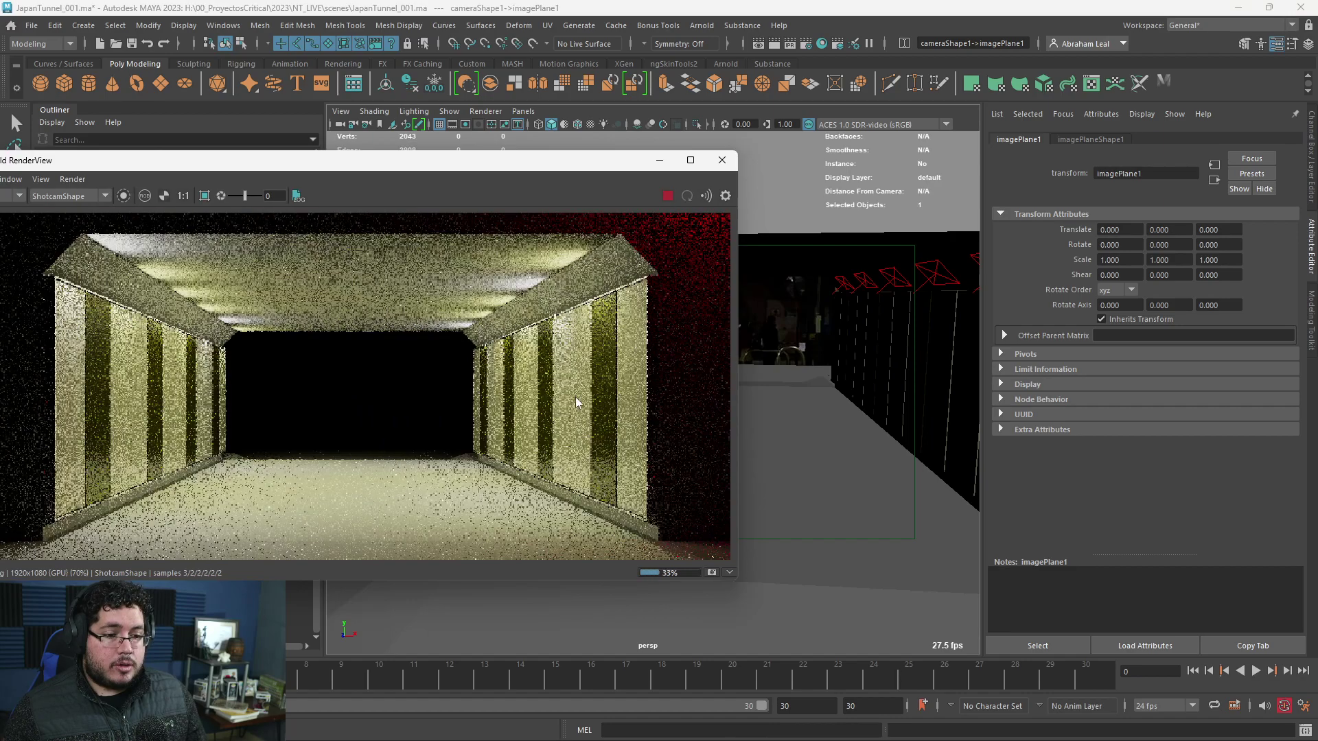
scroll(576, 397, "up", 3)
scroll(550, 320, "down", 1)
scroll(551, 298, "down", 1)
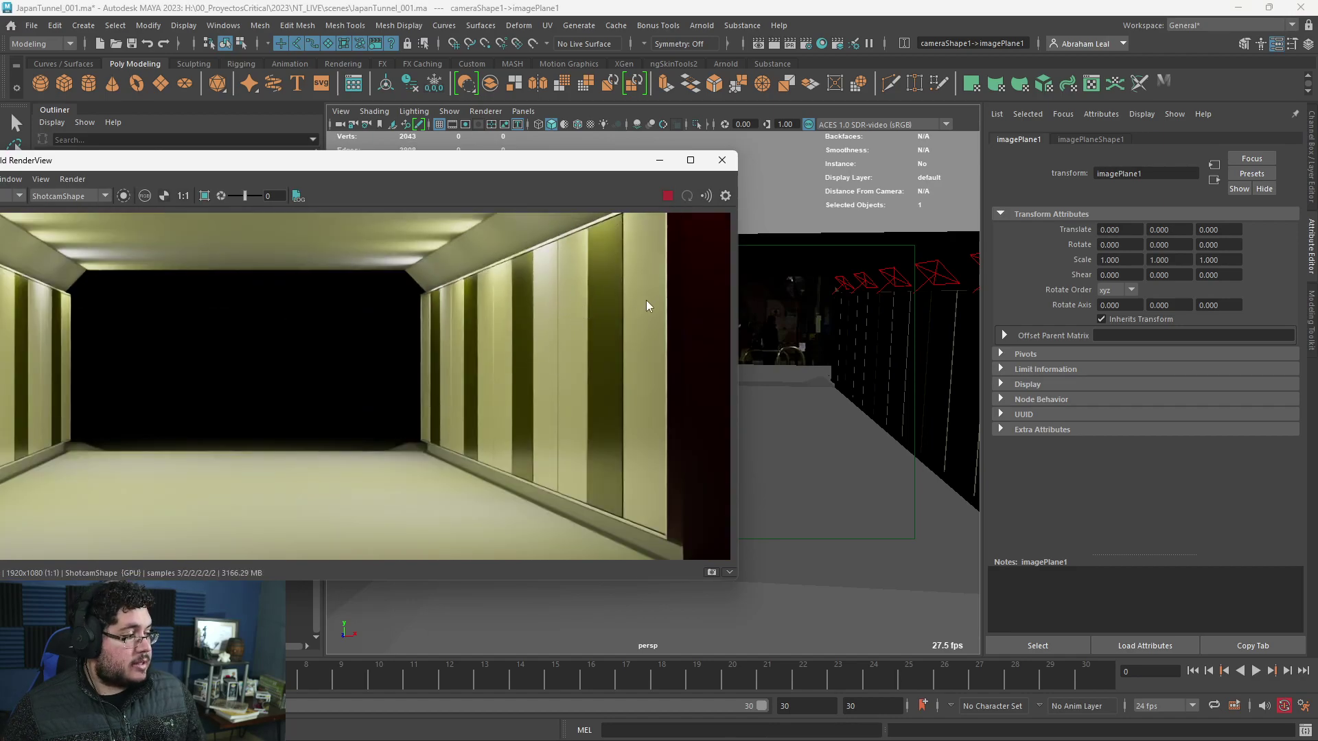
left_click(659, 160)
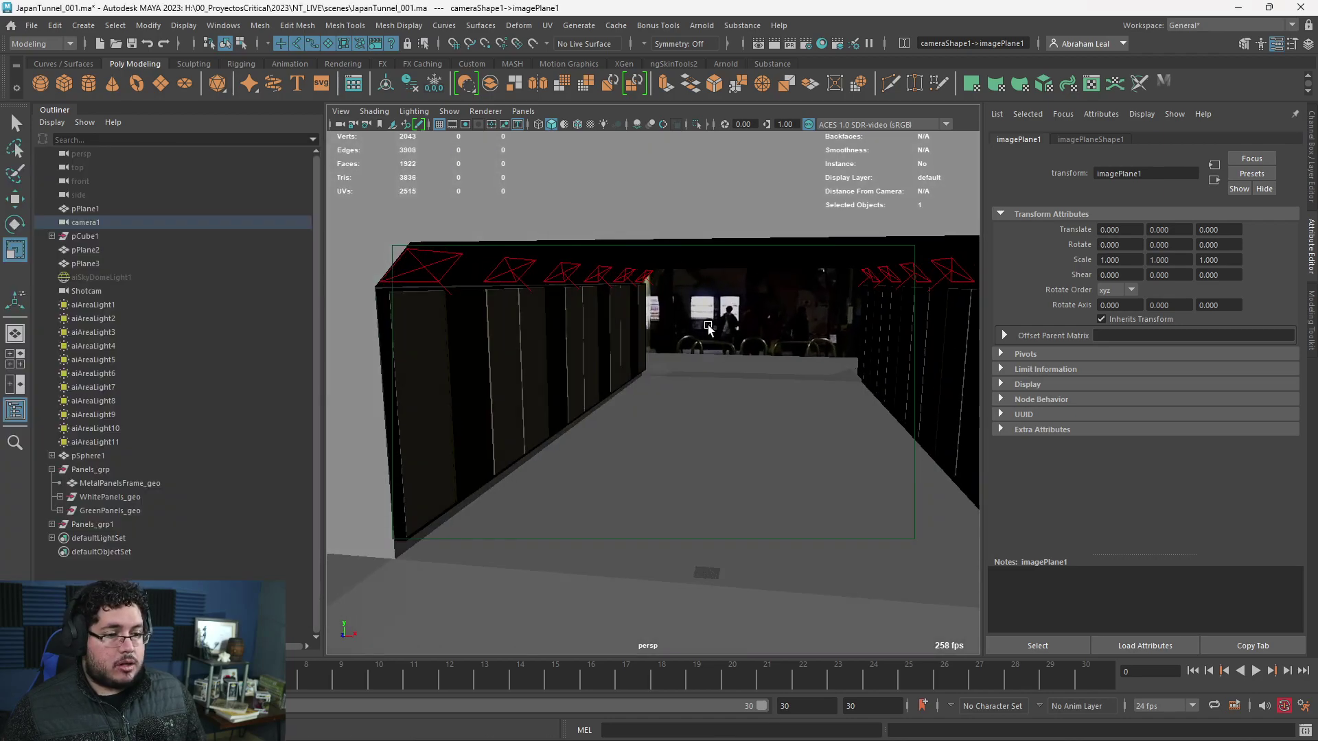
- Select all 24 panels across both tunnel walls and narrow them along Z, to a scale of about 0.958 on the original wall
key("q")
left_click_drag(431, 424, 570, 330)
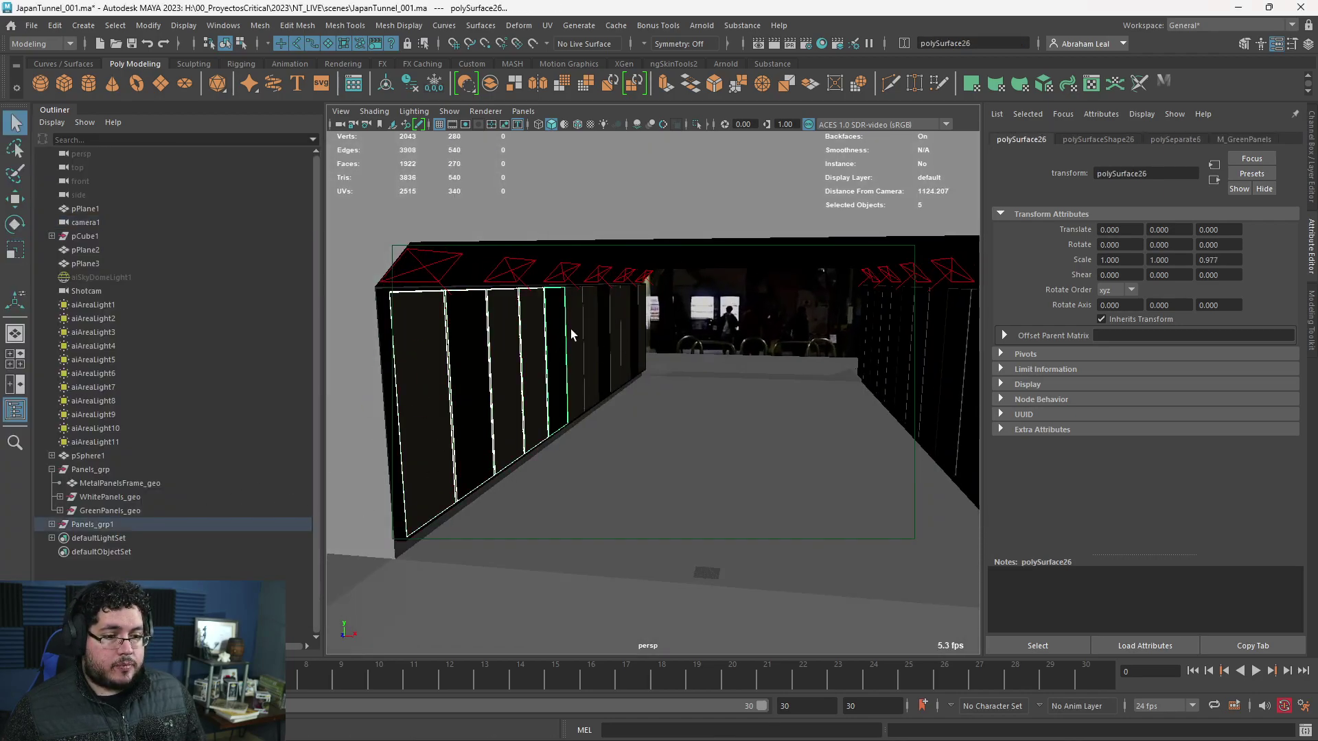
left_click(622, 311, "shift")
left_click(615, 314, "shift")
left_click(604, 317, "shift")
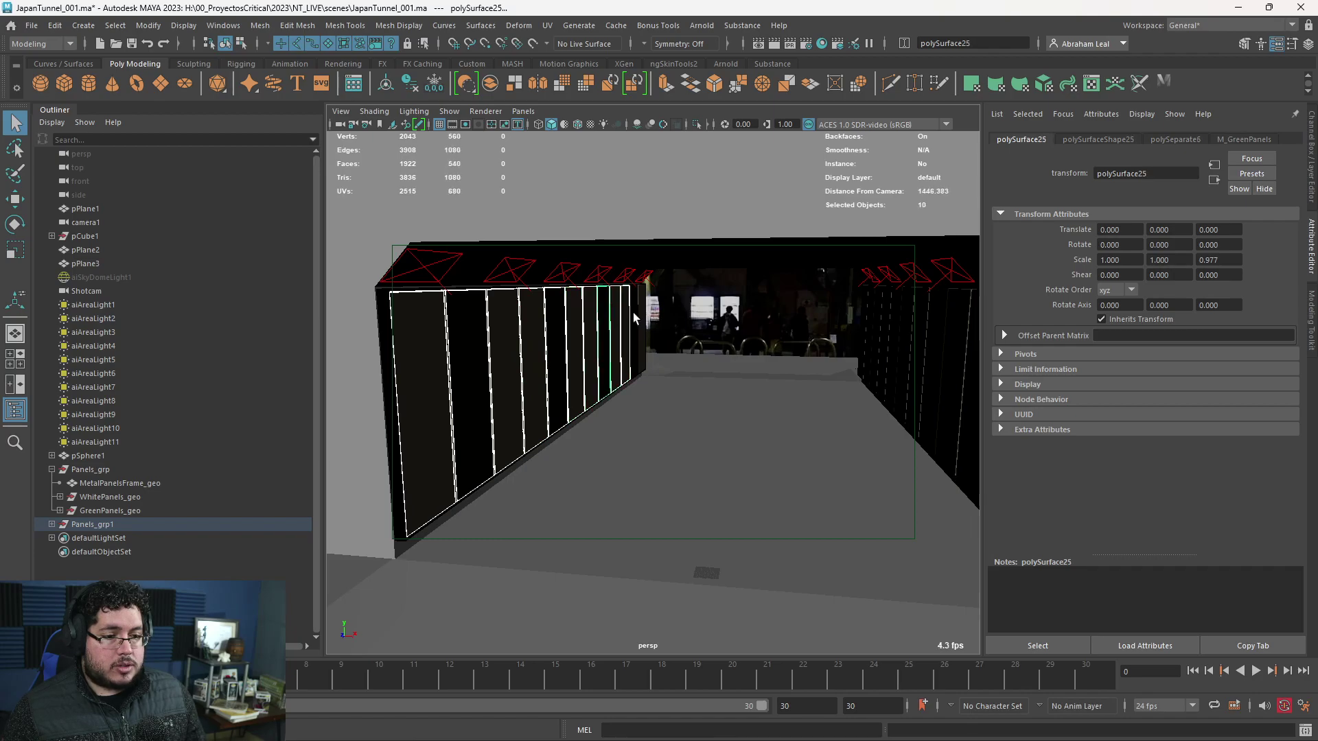
left_click_drag(646, 312, 686, 317, "alt")
left_click(646, 334, "shift")
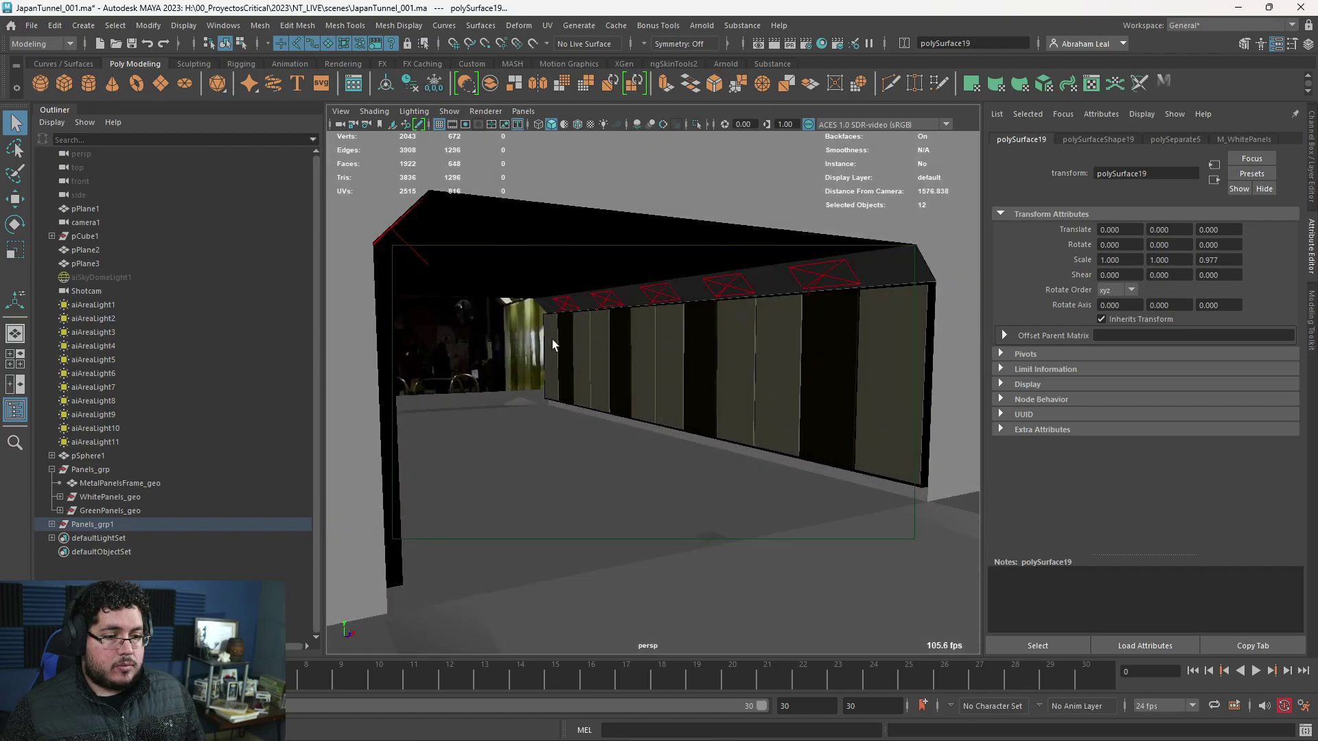
left_click(553, 341, "shift")
left_click(565, 340, "shift")
left_click(582, 341, "shift")
left_click(600, 340, "shift")
left_click(621, 341, "shift")
left_click(661, 341, "shift")
left_click(648, 340, "shift")
left_click(700, 342, "shift")
left_click(738, 342, "shift")
left_click(776, 343, "shift")
left_click(827, 351, "shift")
left_click(858, 356, "shift")
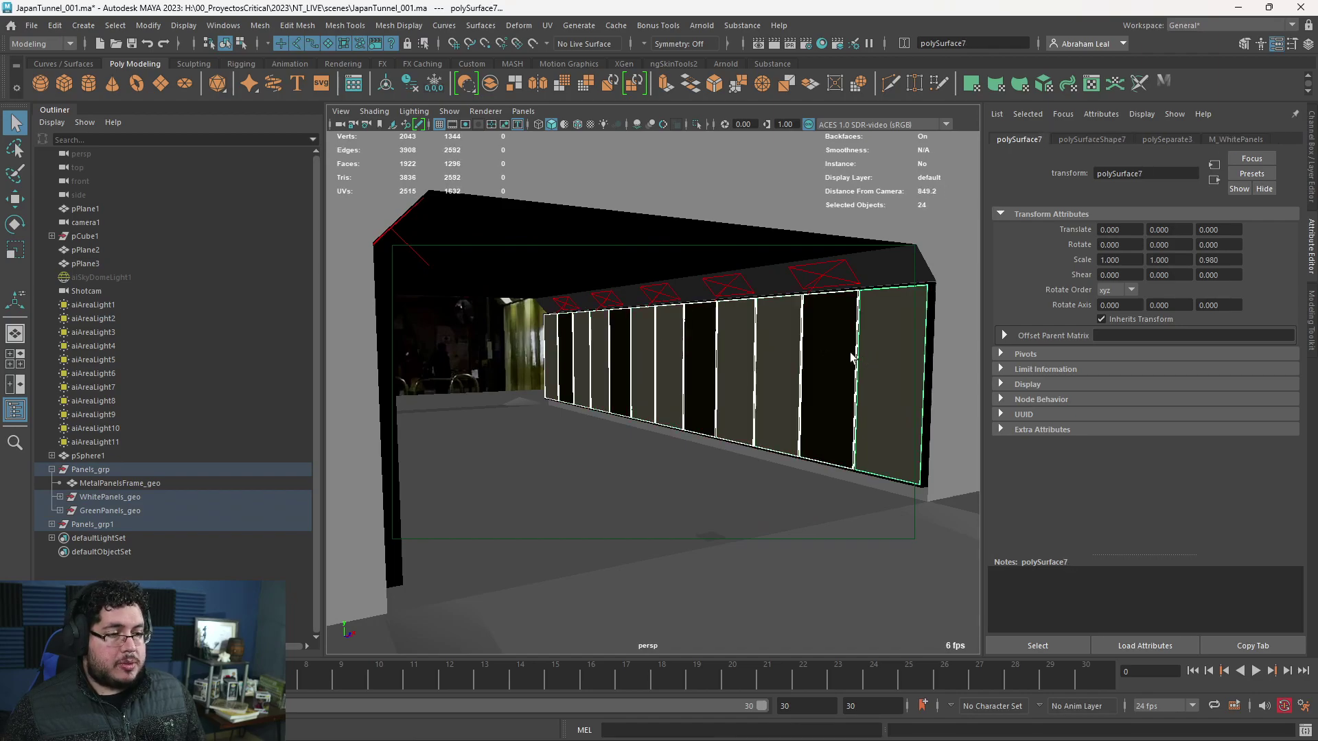
key("r")
left_click_drag(854, 357, 828, 382, "alt")
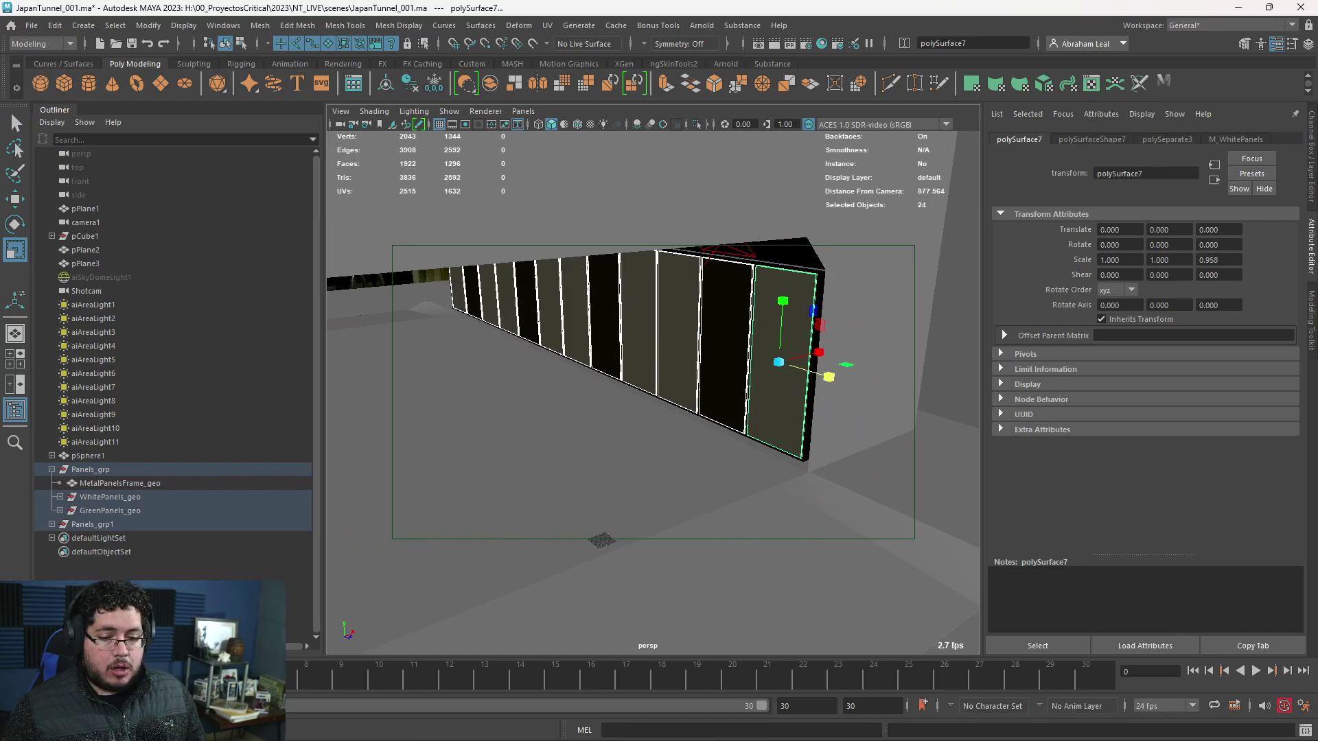
- Re-render the shot and examine the widened gaps on both panelled walls
key("alt+Tab")
left_click(670, 200)
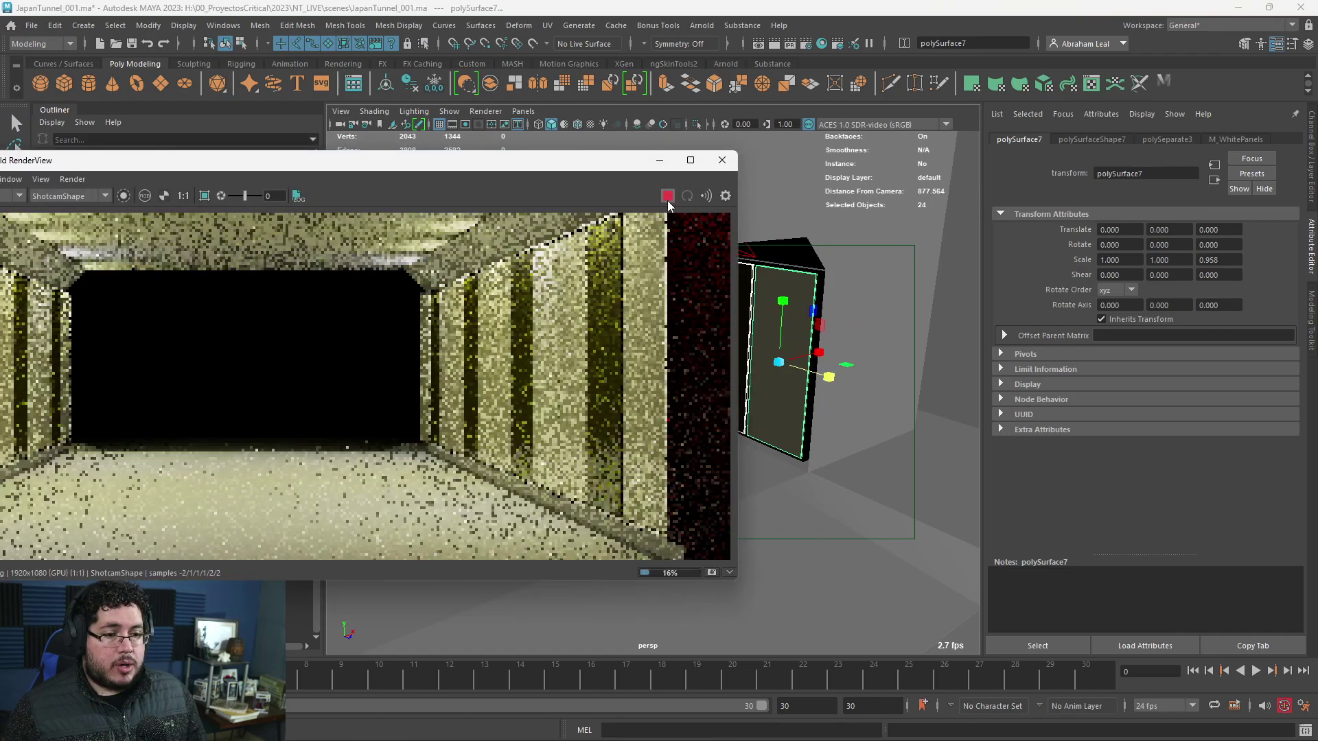
middle_click_drag(149, 392, 441, 382)
middle_click_drag(252, 400, 274, 434)
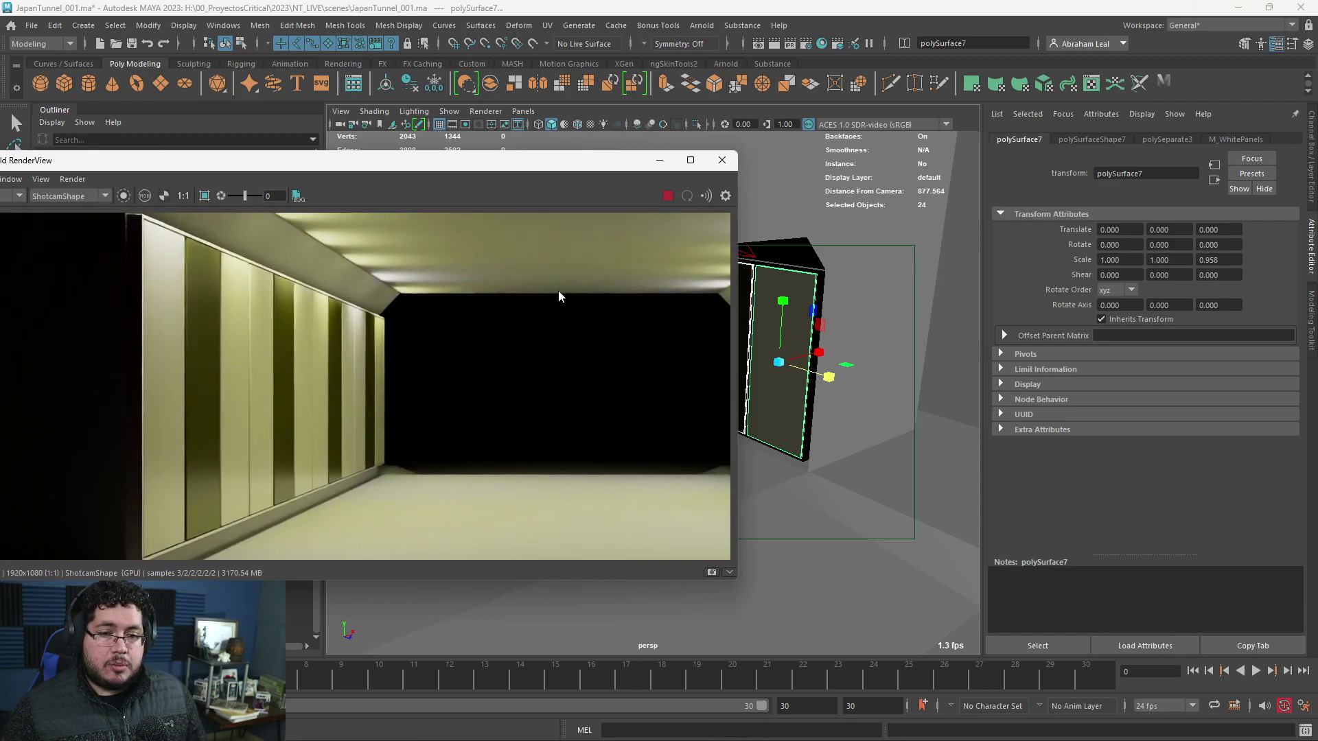
- Narrow the selected panels further along Z to about 0.923 and re-render to check the gaps on both walls
left_click(668, 196)
left_click_drag(824, 384, 825, 377)
left_click(666, 196)
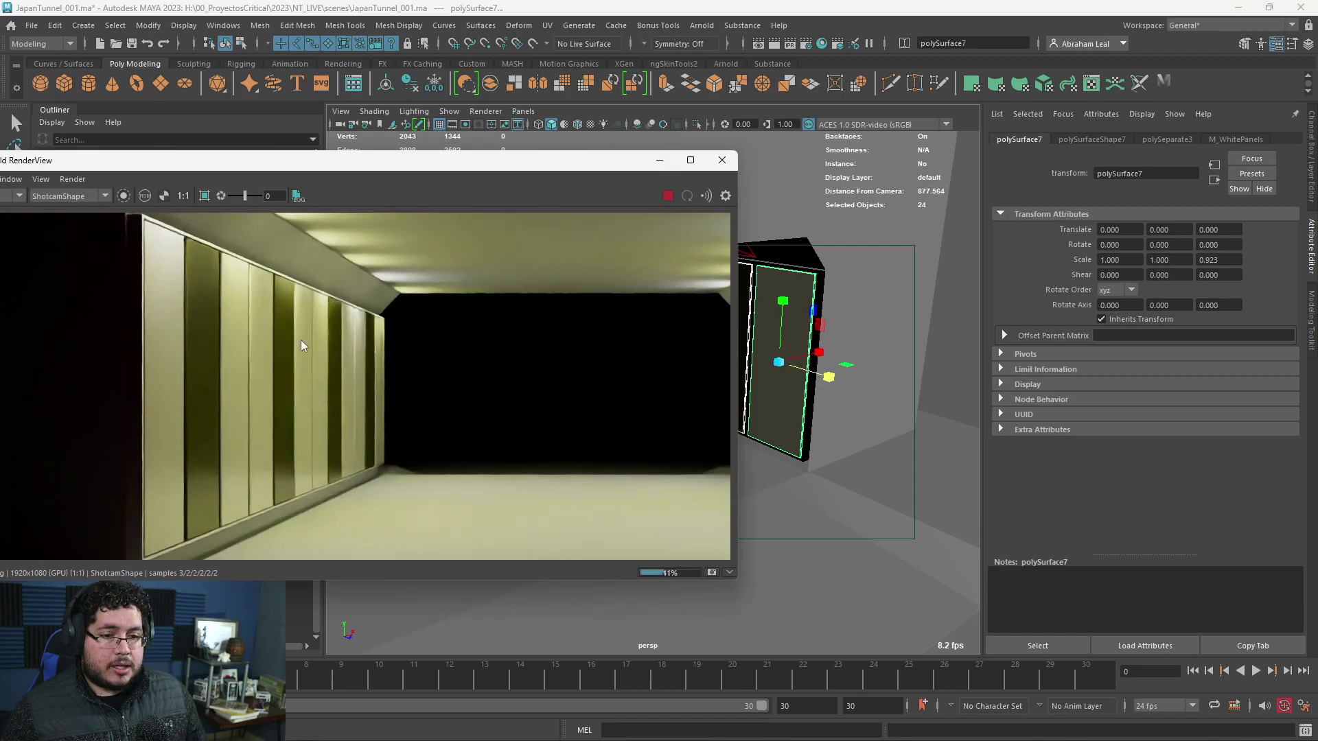
middle_click_drag(554, 374, 302, 345)
mouse_move(547, 350)
middle_mouse_down()
mouse_move(412, 349)
mouse_move(413, 373)
middle_mouse_up()
scroll(412, 349, "down", 5)
scroll(413, 374, "up", 5)
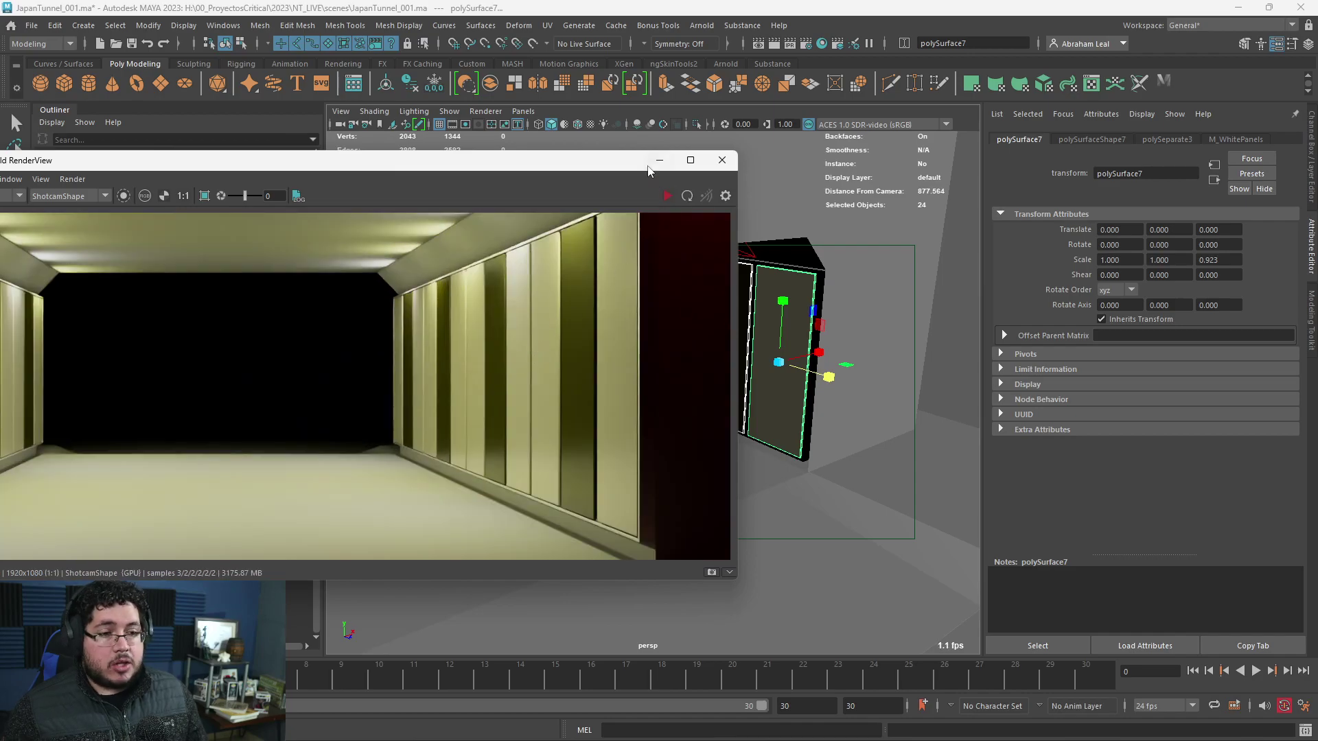
- Select five scattered panels on the original wall and shift them slightly in depth, out of line with their neighbours
left_click(651, 166)
scroll(744, 362, "up", 3)
key("q")
left_click(740, 350)
left_click_drag(740, 350, 514, 352, "alt")
middle_click_drag(515, 354, 650, 331, "alt")
scroll(650, 402, "up", 1)
left_click_drag(651, 402, 665, 411, "alt")
middle_click_drag(665, 410, 654, 399, "alt")
middle_click_drag(611, 351, 685, 357, "alt")
scroll(523, 316, "down", 2)
scroll(685, 357, "up", 1)
left_click_drag(685, 357, 483, 339, "alt")
left_click(652, 339, "shift")
left_click(506, 343, "shift")
left_click(456, 316, "shift")
left_click(422, 312, "shift")
left_click_drag(611, 317, 579, 368, "alt")
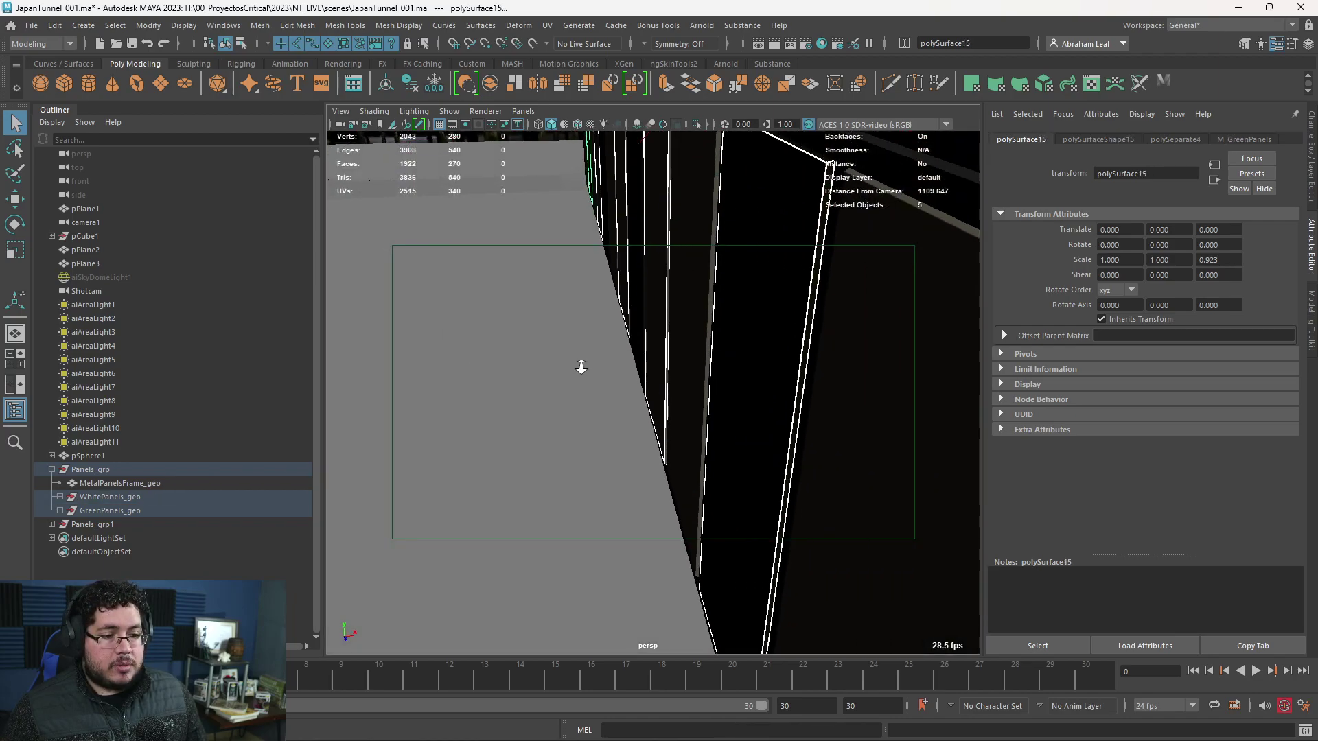
key("w")
right_click_drag(755, 414, 670, 291, "alt")
left_click_drag(671, 291, 648, 391, "alt")
middle_click_drag(648, 391, 628, 364, "alt")
left_click_drag(632, 276, 633, 275)
- Select four scattered panels on the opposite wall and offset them about -1.191 in X
right_click_drag(660, 331, 576, 349, "alt")
left_click_drag(577, 349, 433, 337, "alt")
left_click(434, 336)
key("q")
left_click(524, 295, "shift")
left_click(588, 279, "shift")
left_click_drag(625, 289, 712, 304, "alt")
right_click_drag(713, 303, 721, 357, "alt")
key("w")
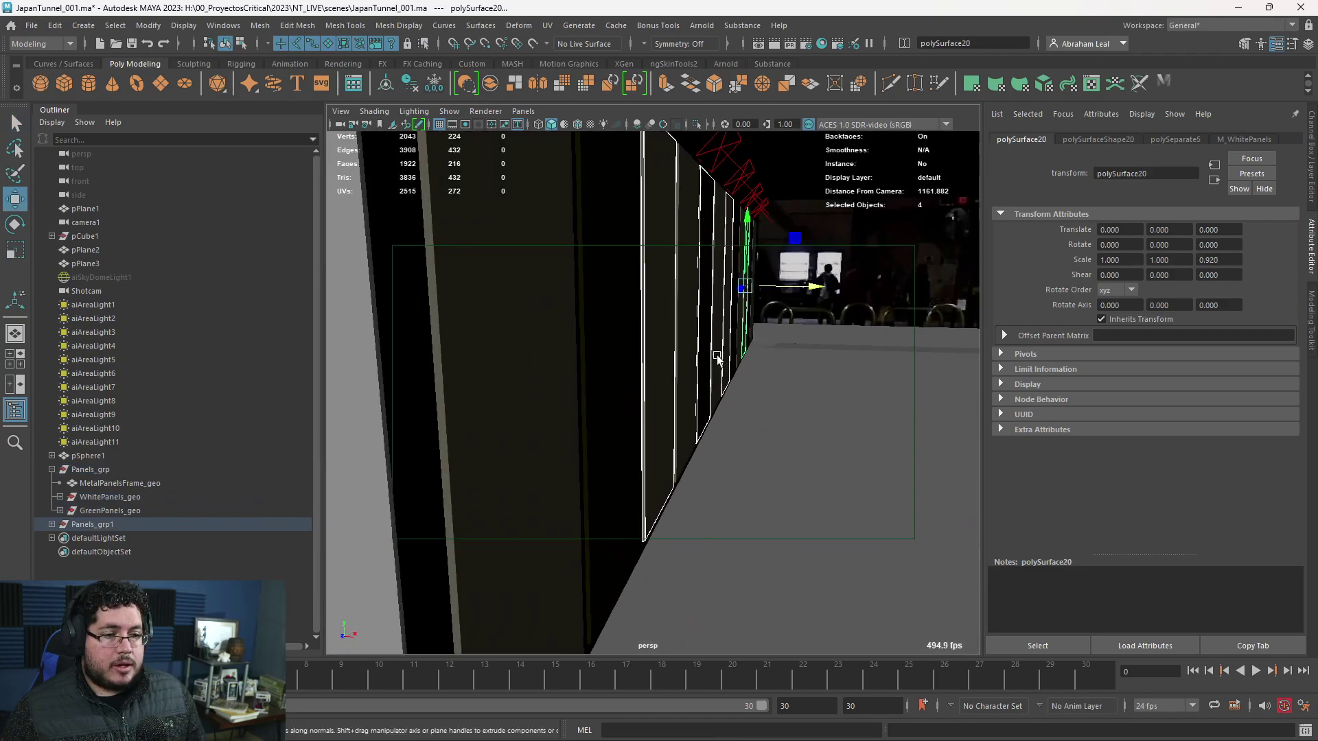
left_click_drag(814, 286, 816, 287)
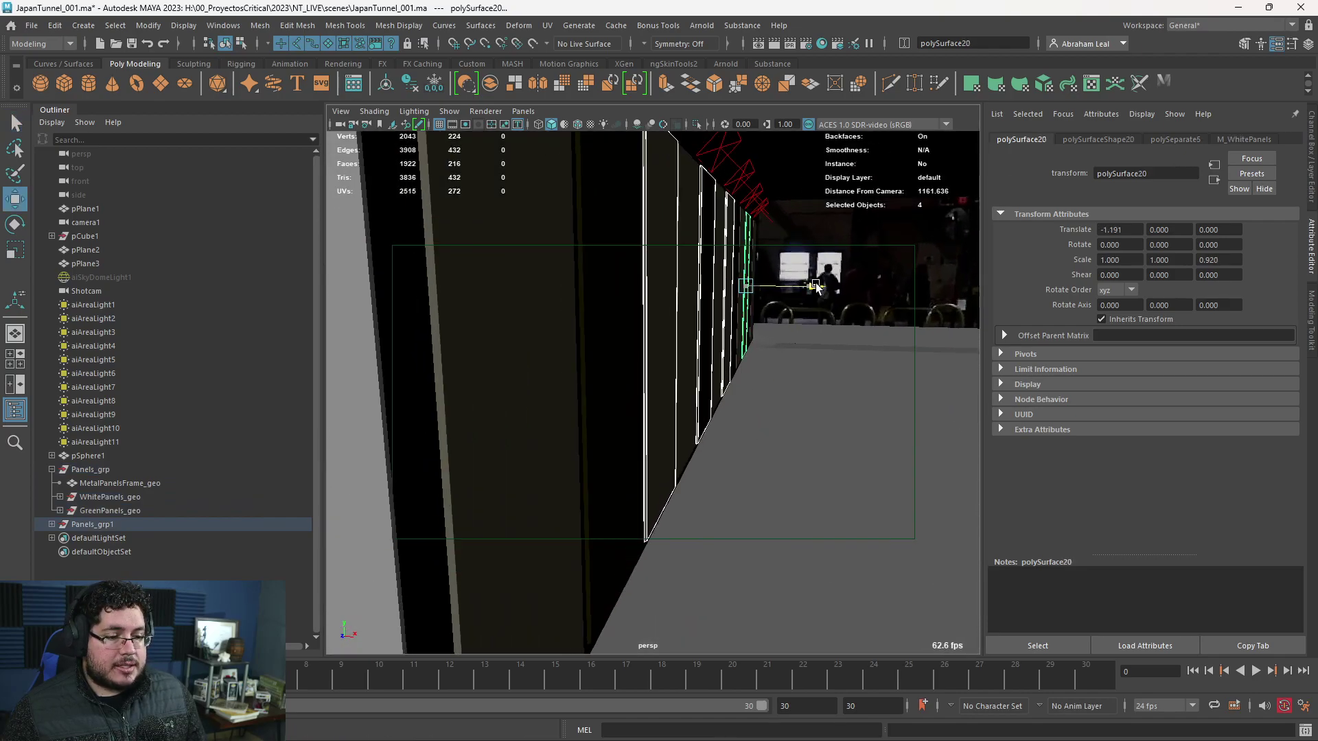
- Slide a pair of panels and one further panel on the opposite wall slightly along Z to vary the gaps
left_click_drag(753, 365, 621, 377, "alt")
left_click(500, 411)
left_click_drag(499, 411, 698, 364, "alt")
left_click(698, 364, "shift")
key("f")
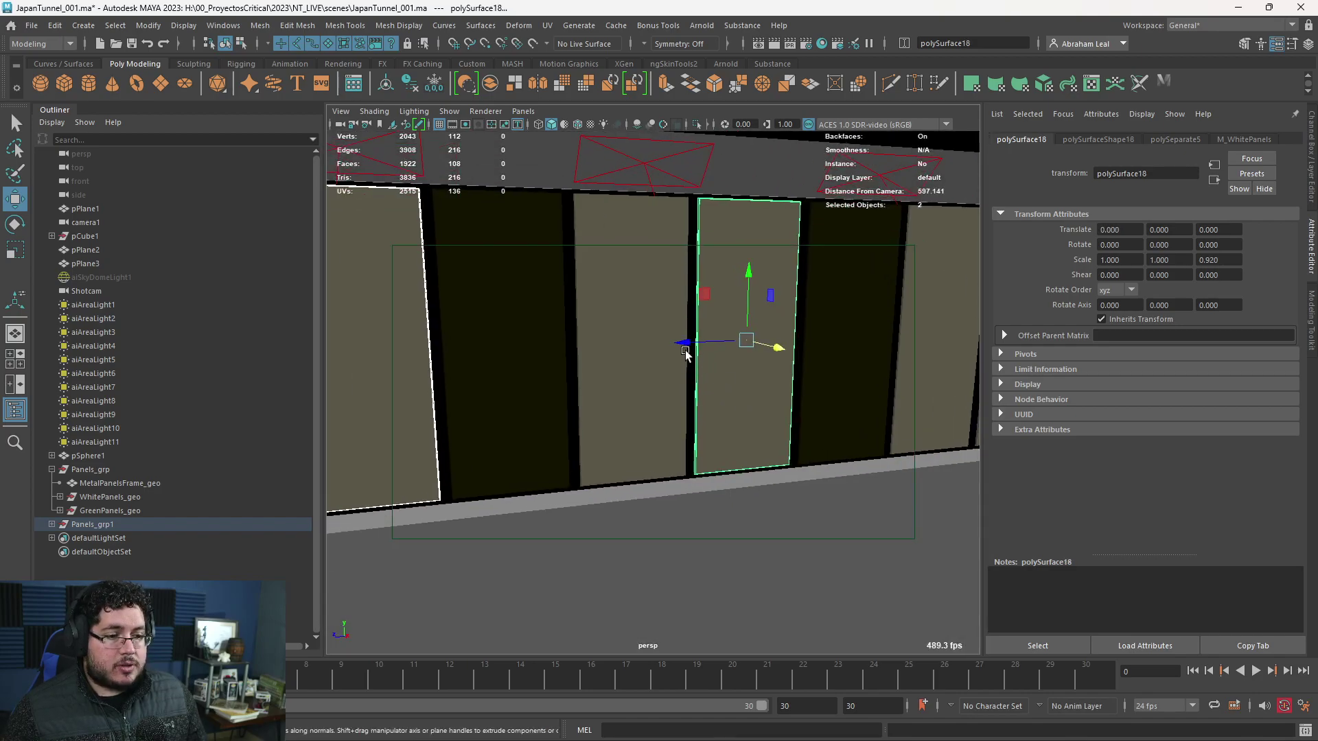
left_click(632, 368)
left_click(534, 364, "shift")
left_click_drag(448, 353, 442, 354)
middle_click_drag(665, 351, 444, 372, "alt")
left_click(745, 346)
left_click_drag(699, 352, 694, 353)
- Slide two pairs of panels on the original wall slightly along Z, moving the second pair about -1.184
middle_click_drag(702, 356, 541, 371, "alt")
left_click_drag(542, 371, 459, 331, "alt")
left_click(636, 345)
left_click(459, 331)
left_click(616, 309, "shift")
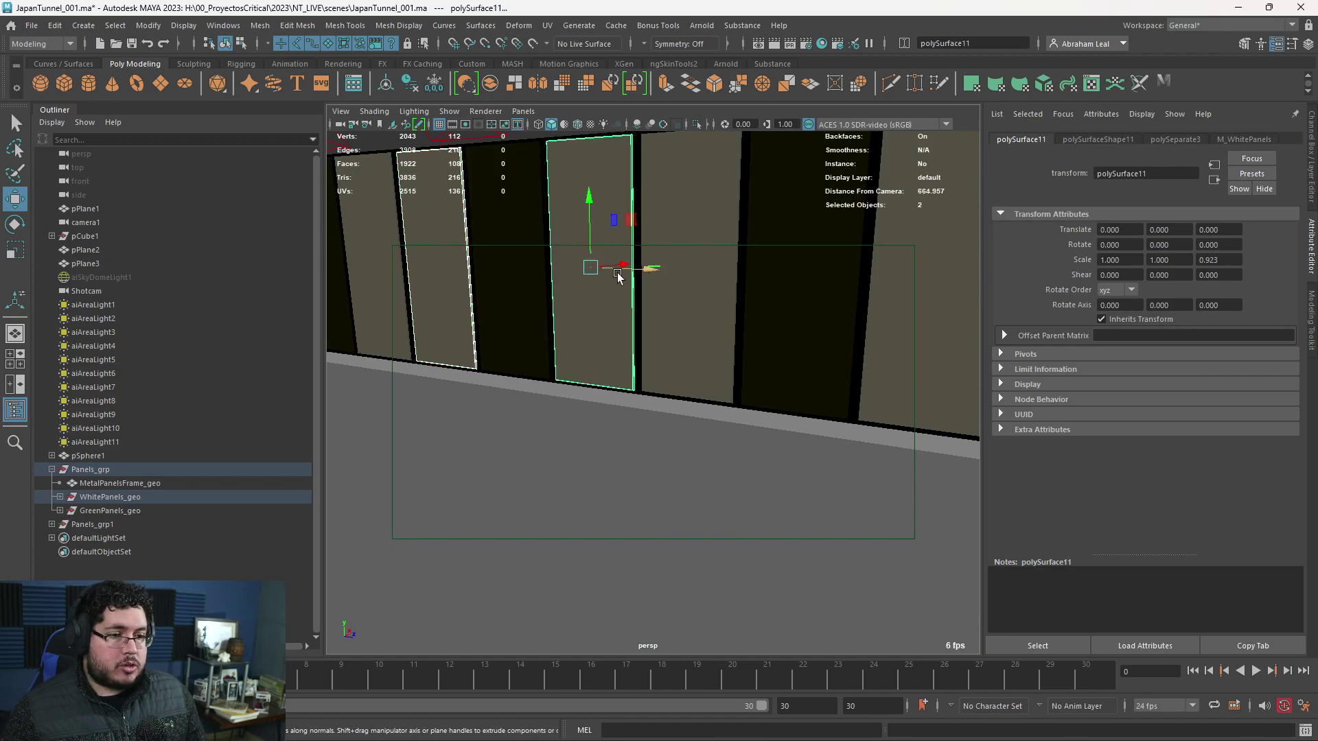
left_click_drag(654, 275, 526, 312)
left_click(635, 324)
left_click(752, 328, "shift")
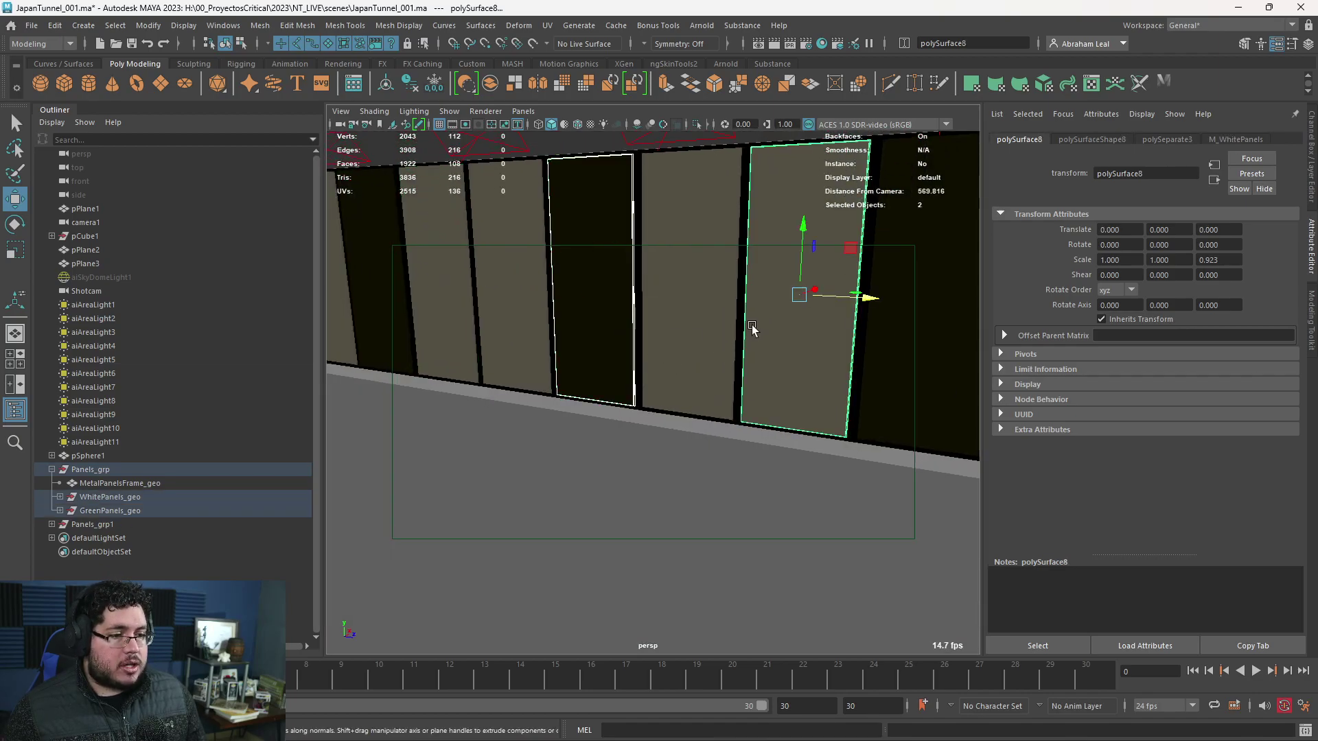
left_click_drag(830, 299, 559, 358)
- Lower the original wall's nearest white panel by about 1.46 and a white and a green panel by about 0.809 in Y
left_click(737, 312)
left_click_drag(784, 255, 530, 313)
key("ctrl+z")
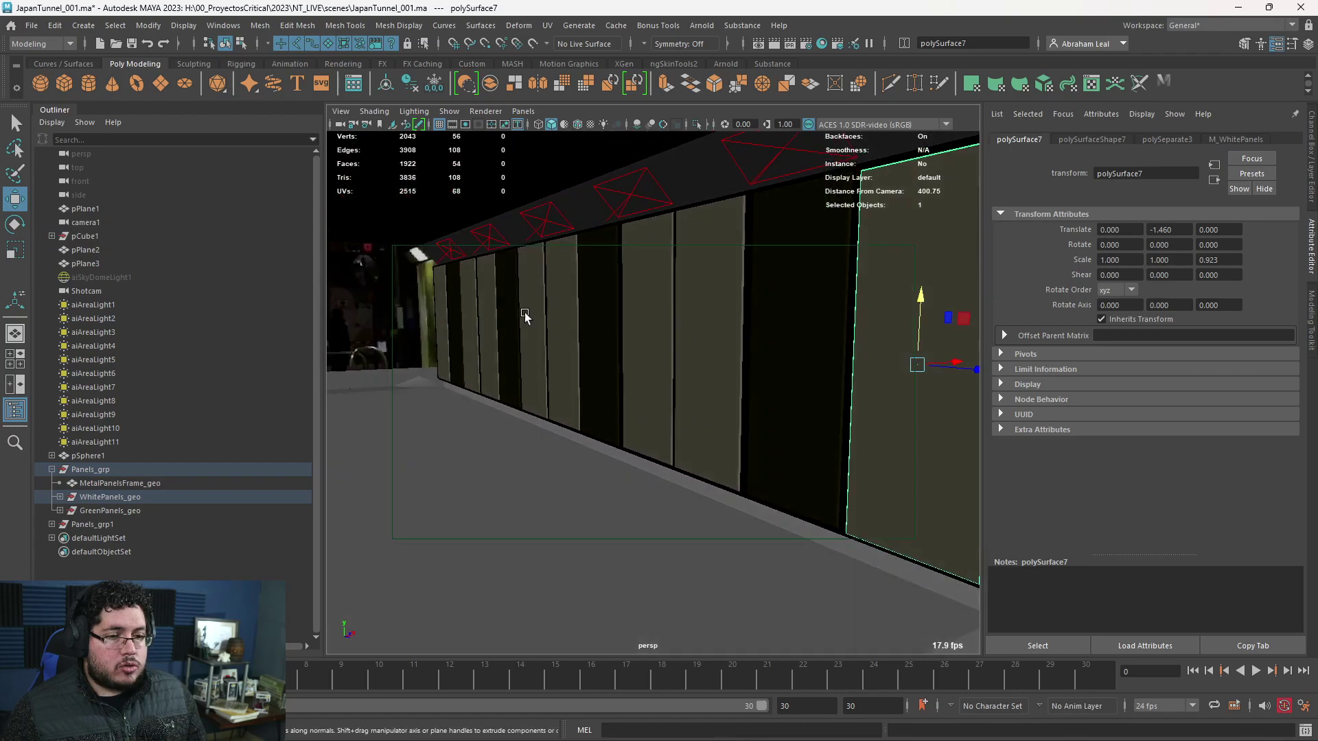
left_click(486, 309)
left_click(601, 318, "shift")
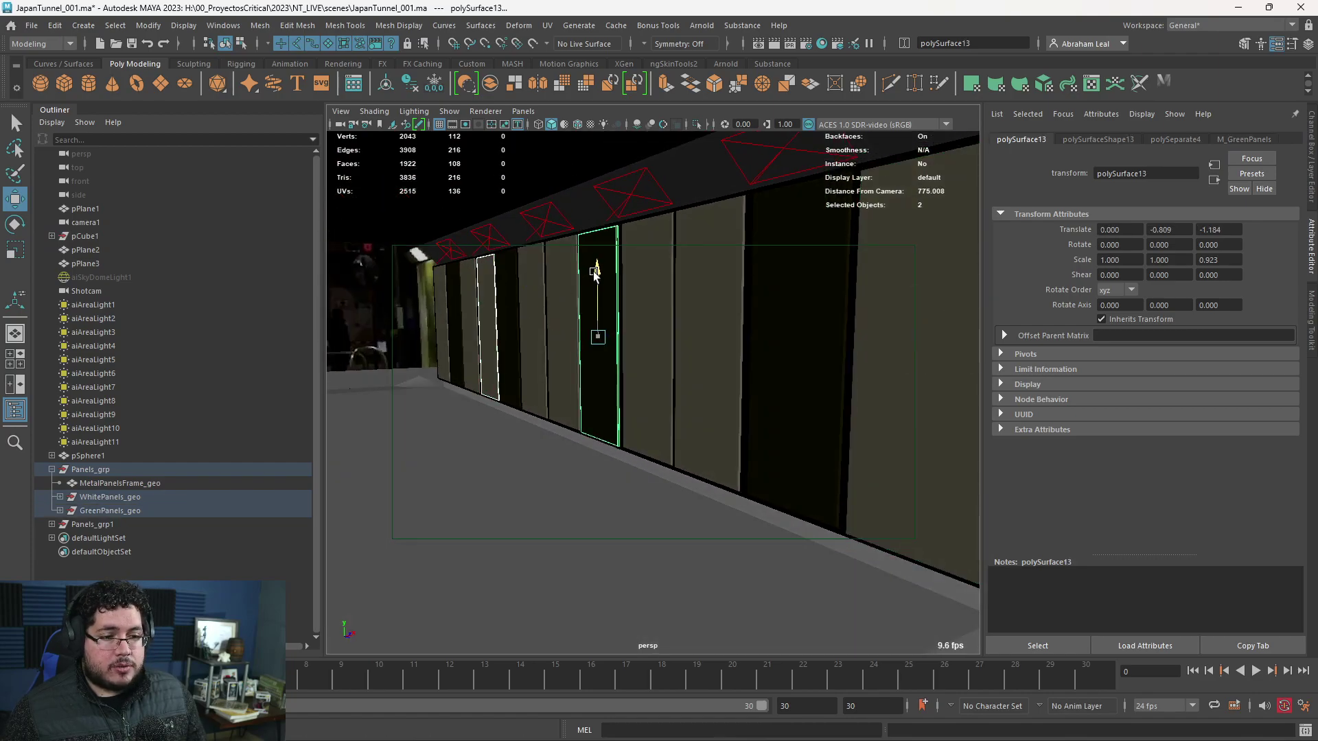
- Offset three white panels on the opposite wall vertically, and lower the end white panel and a green panel by about 0.989
left_click_drag(557, 295, 336, 317, "alt")
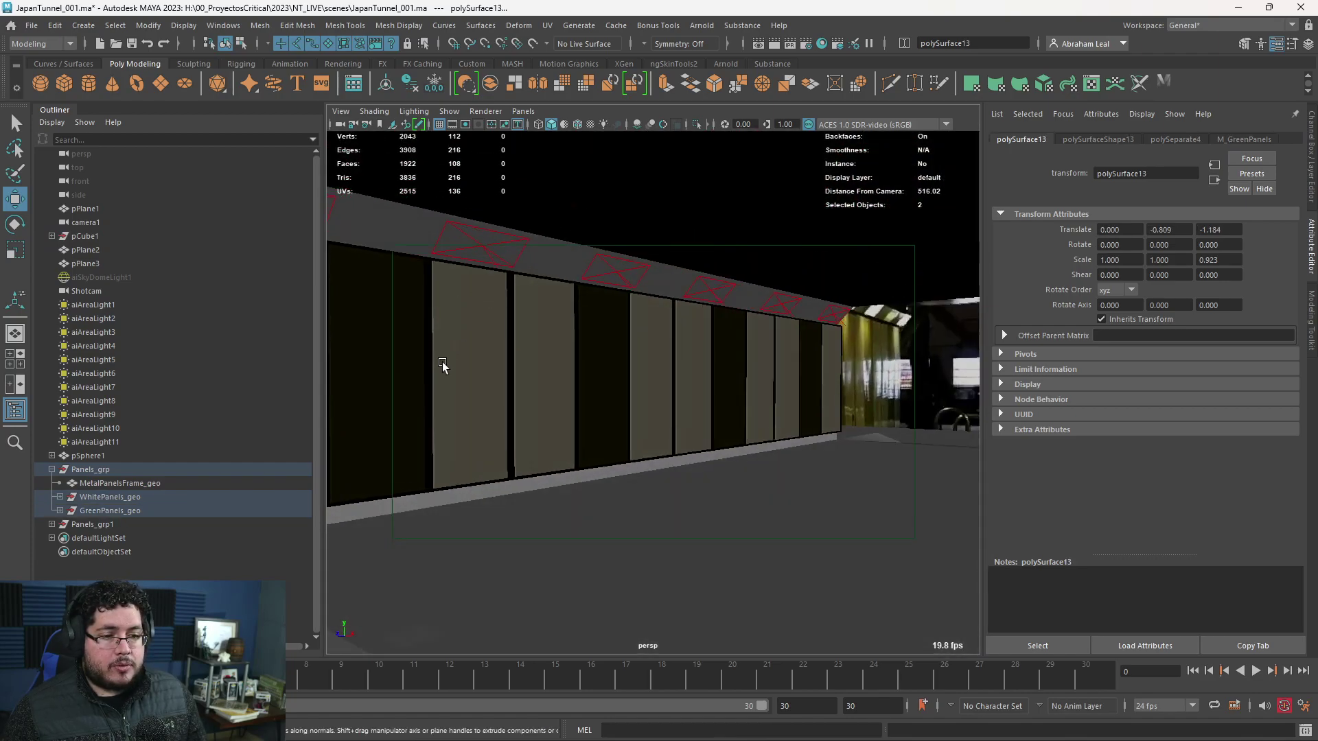
left_click(453, 369)
left_click(662, 380, "shift")
left_click(758, 357, "shift")
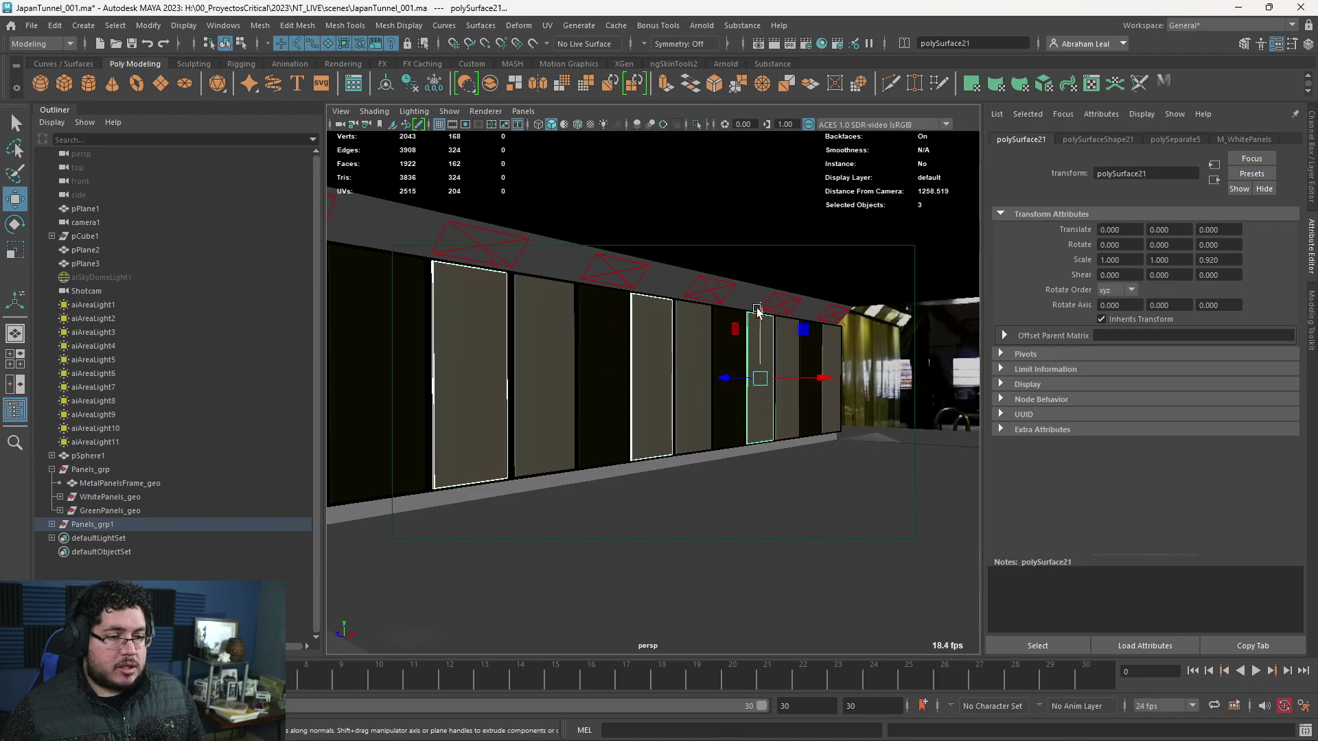
left_click(827, 355)
left_click(610, 409, "shift")
left_click_drag(613, 318, 611, 315)
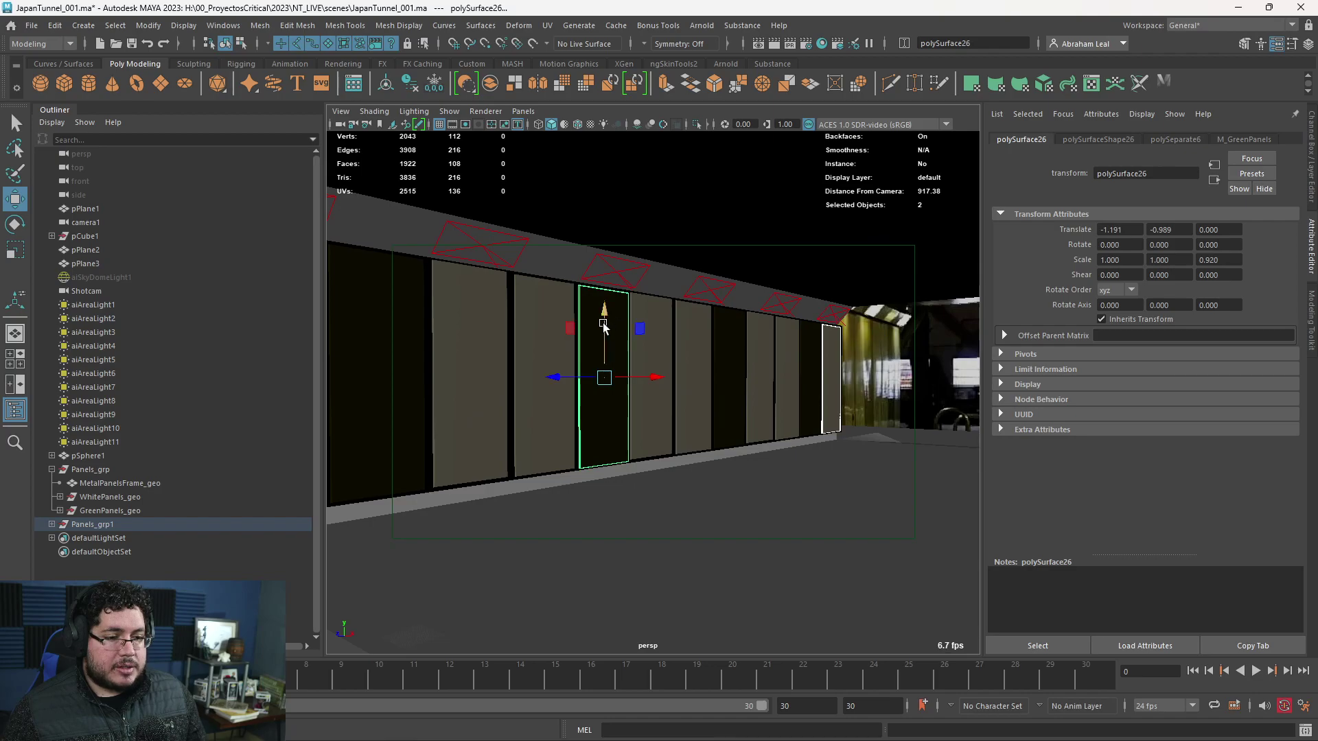
- Store a snapshot of the previous render and re-render the shot with the offset panels in an enlarged Arnold RenderView
key("alt+Tab")
left_click_drag(561, 454, 562, 416, "alt")
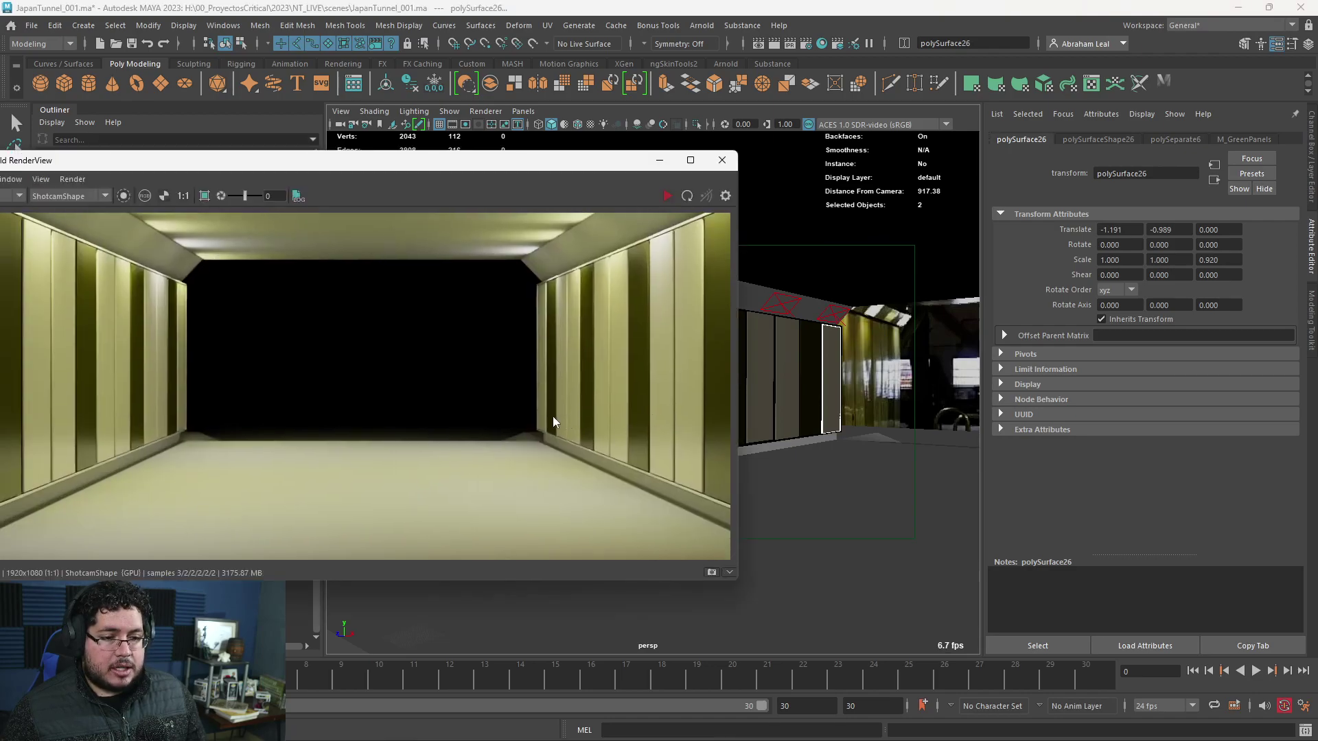
right_click_drag(562, 416, 457, 445, "alt")
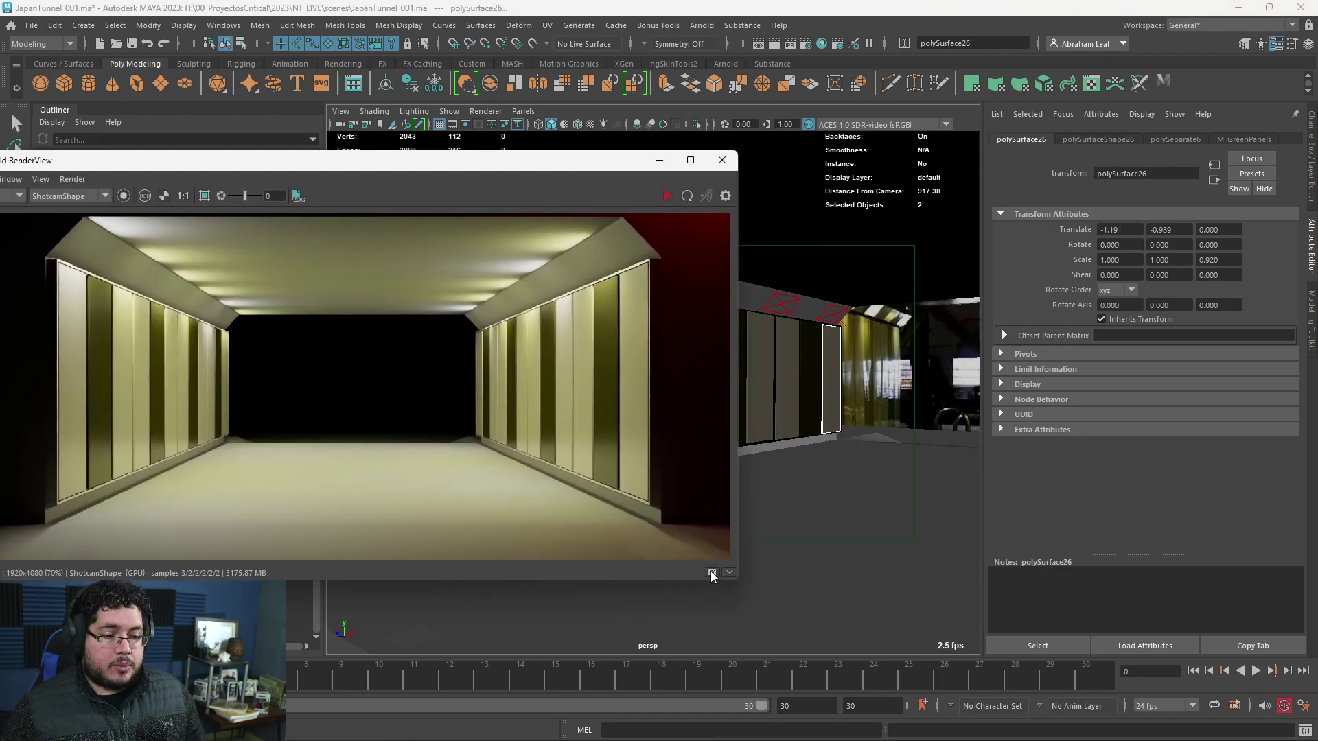
left_click(712, 572)
left_click_drag(356, 170, 501, 161)
left_click_drag(320, 158, 294, 140)
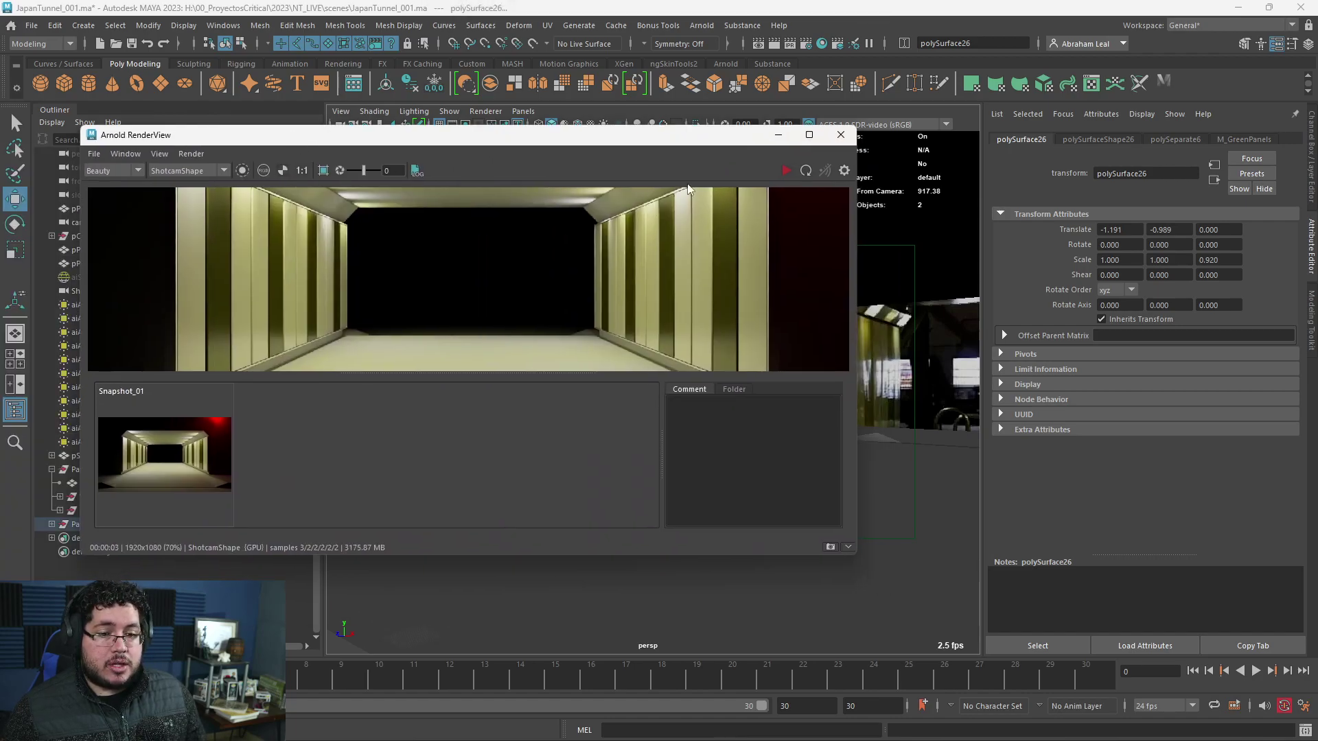
left_click(787, 170)
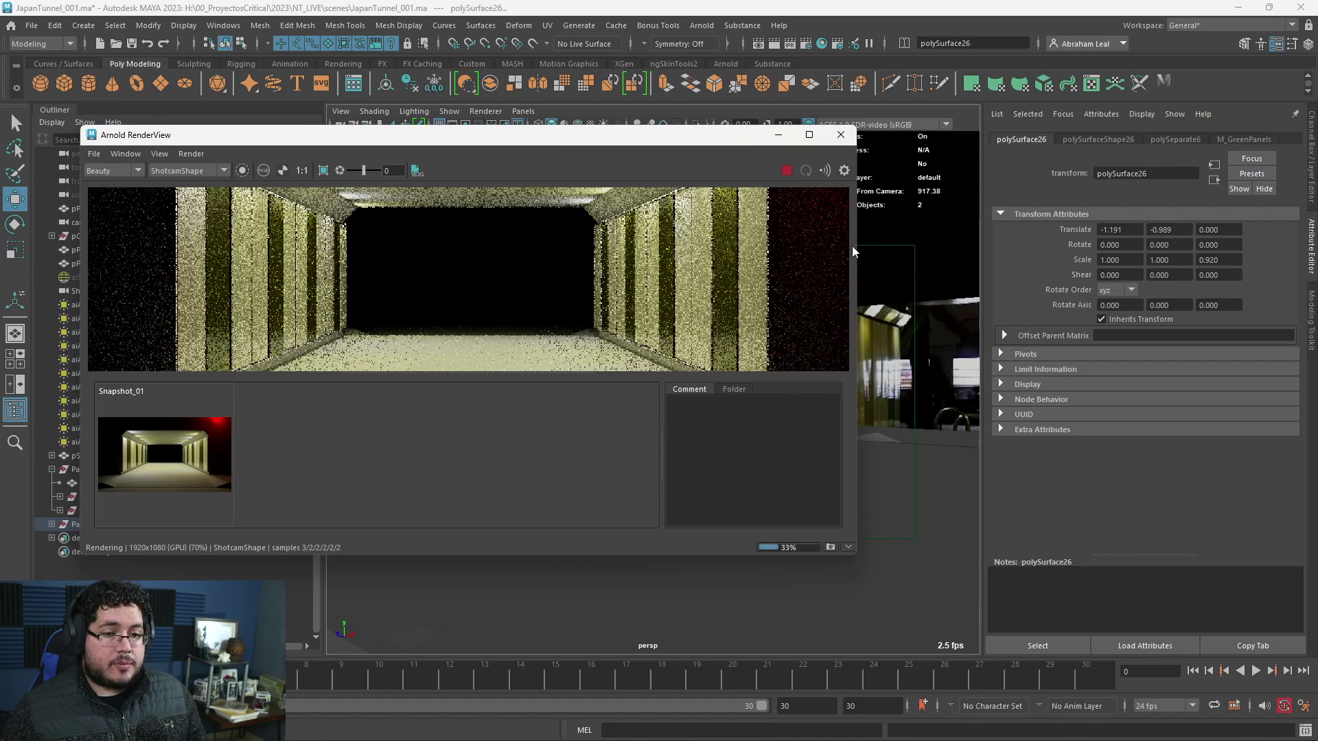
left_click_drag(856, 556, 886, 659)
- Toggle between the stored snapshot and the new render to compare the panel gaps and offsets on both walls
left_click(185, 542)
left_click(186, 545)
left_click(187, 546)
left_click(188, 547)
left_click(187, 542)
left_click(187, 542)
left_click(187, 542)
left_click(187, 542)
left_click(187, 543)
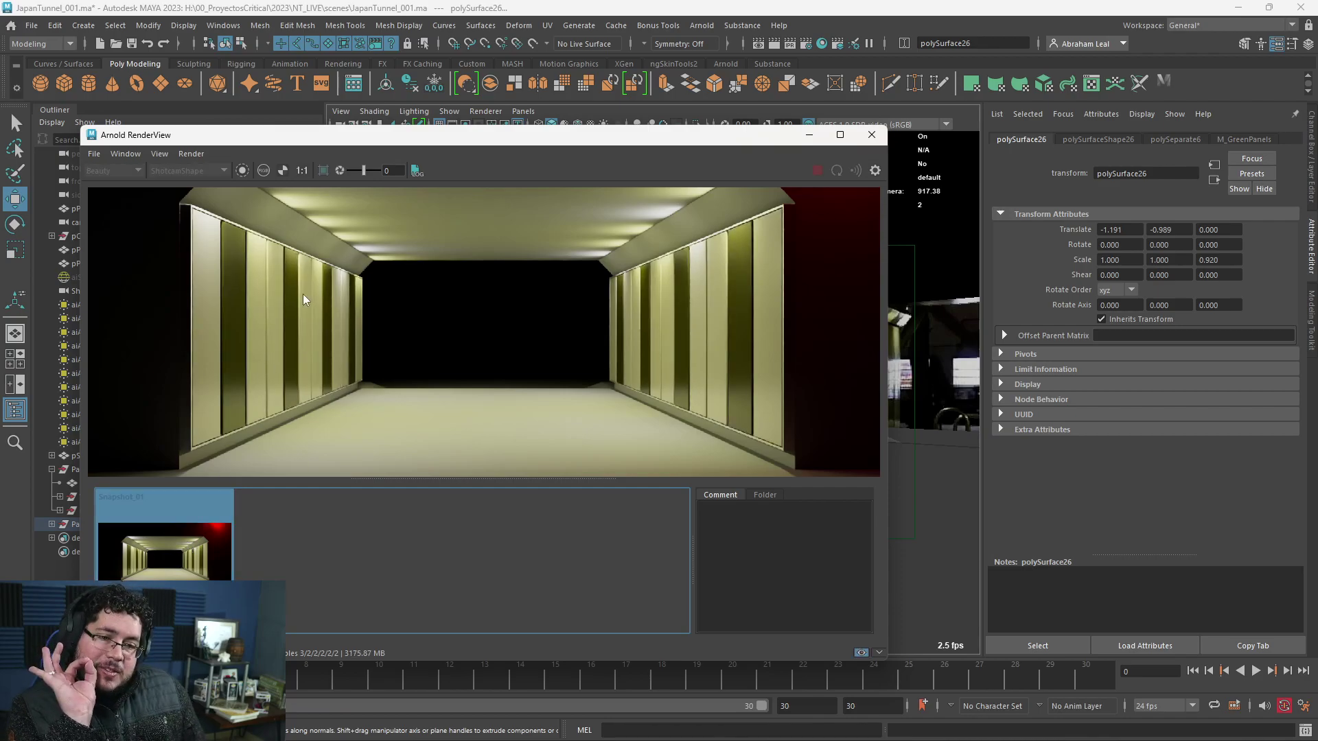
scroll(303, 294, "up", 3)
left_click(200, 537)
left_click(201, 537)
left_click(200, 537)
left_click(200, 537)
left_click(201, 537)
scroll(504, 302, "down", 3)
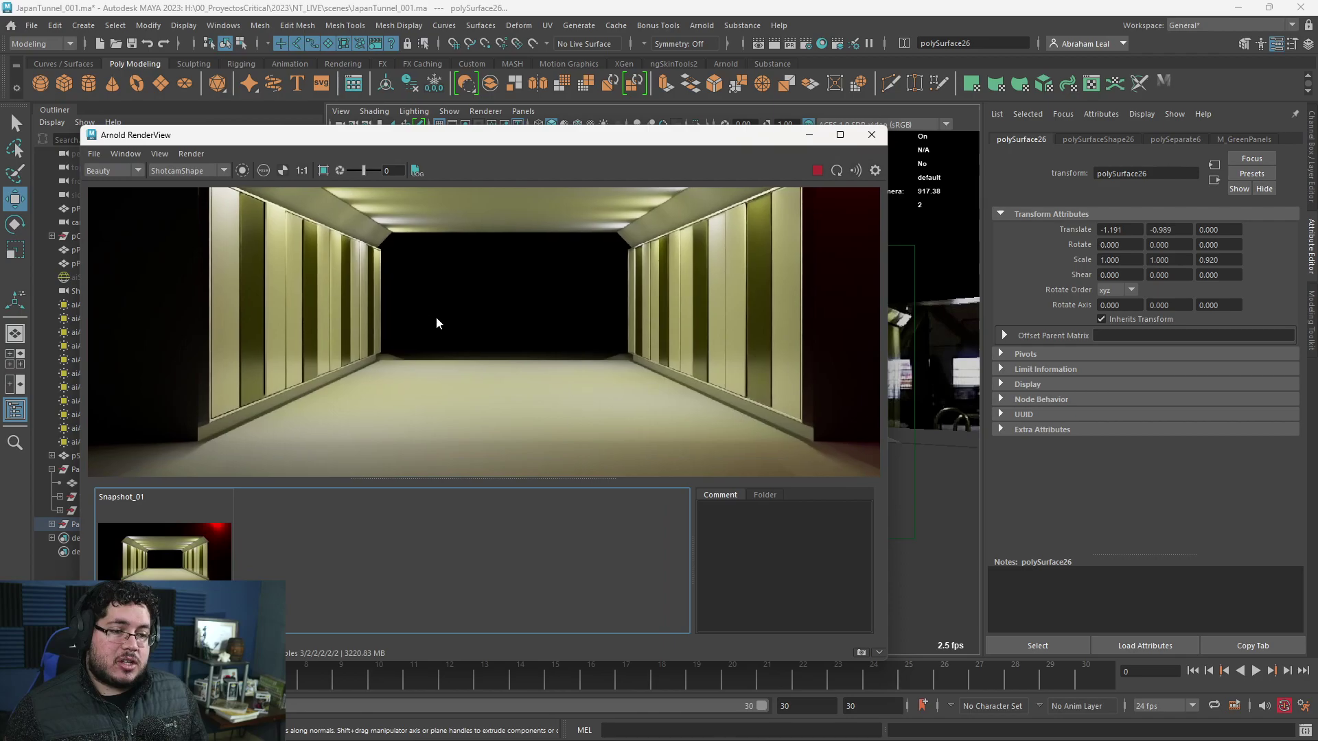
scroll(532, 346, "down", 1)
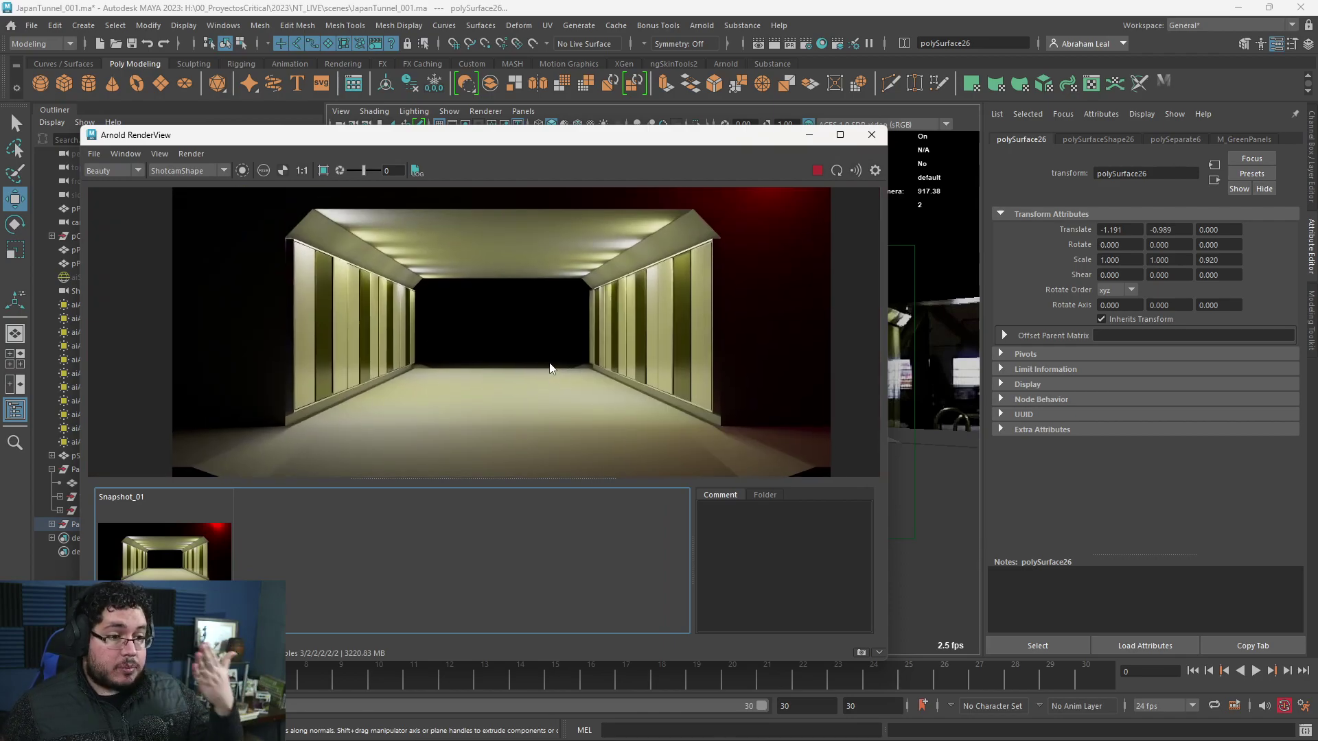
scroll(586, 343, "up", 2)
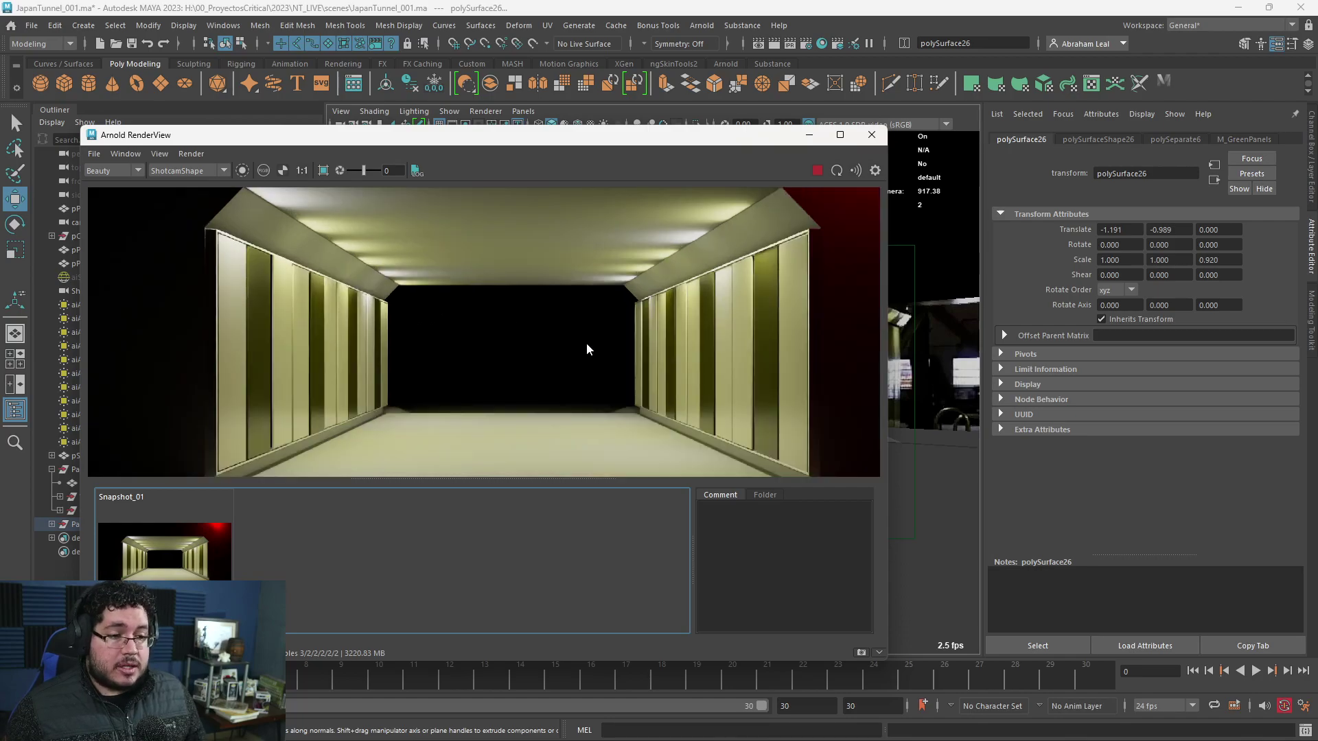
- Compare the rendered panelled wall with the reference photo of the metal tunnel panels
right_click_drag(574, 316, 379, 296, "alt")
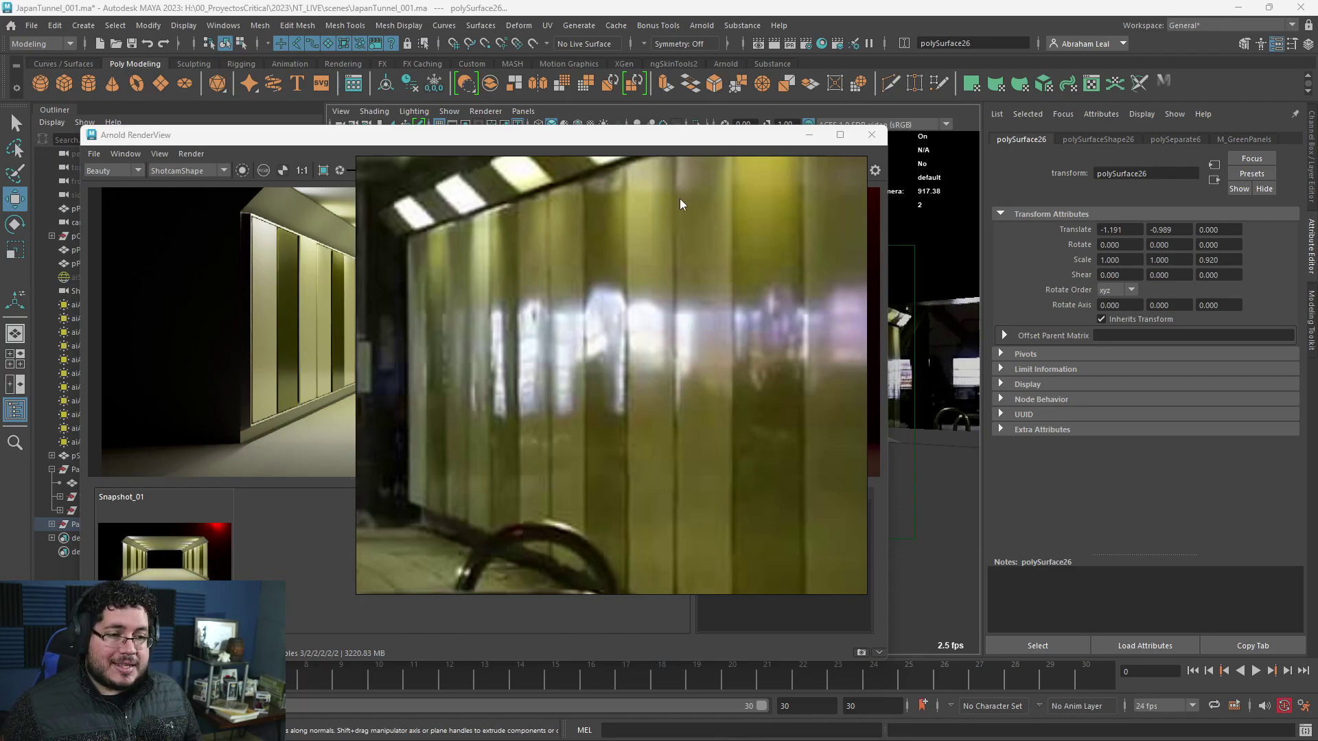
scroll(280, 331, "up", 3)
scroll(265, 289, "down", 3)
middle_click_drag(241, 294, 214, 288)
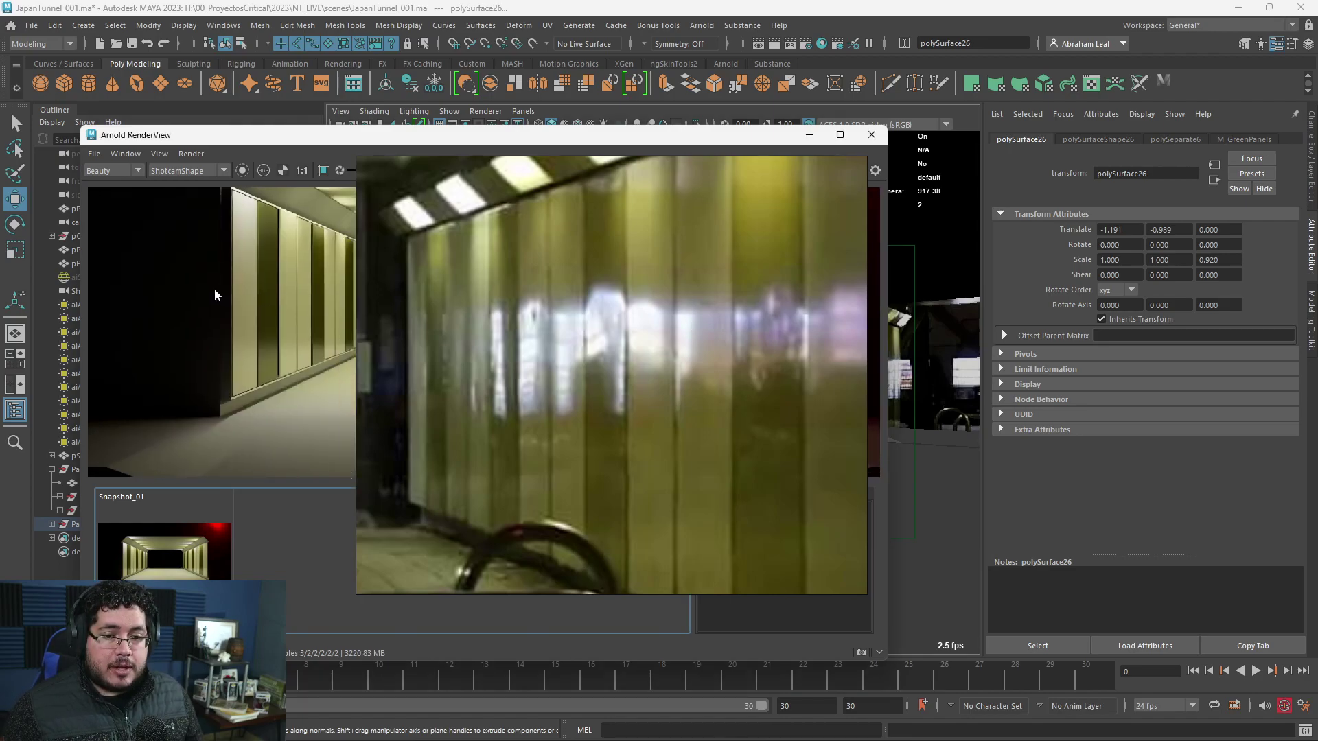
- Close the render window and set the M_WhitePanels material's specular roughness to 0.1
left_click(872, 134)
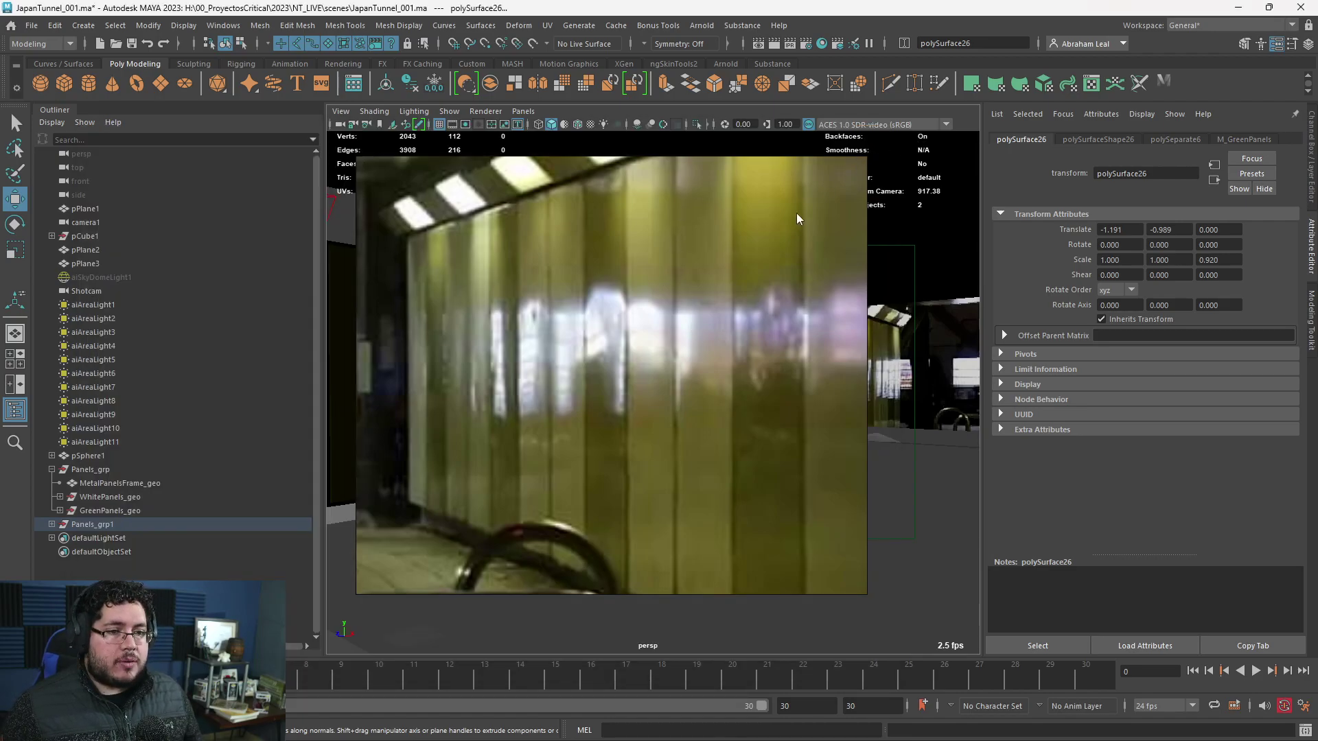
right_click_drag(718, 262, 1317, 350)
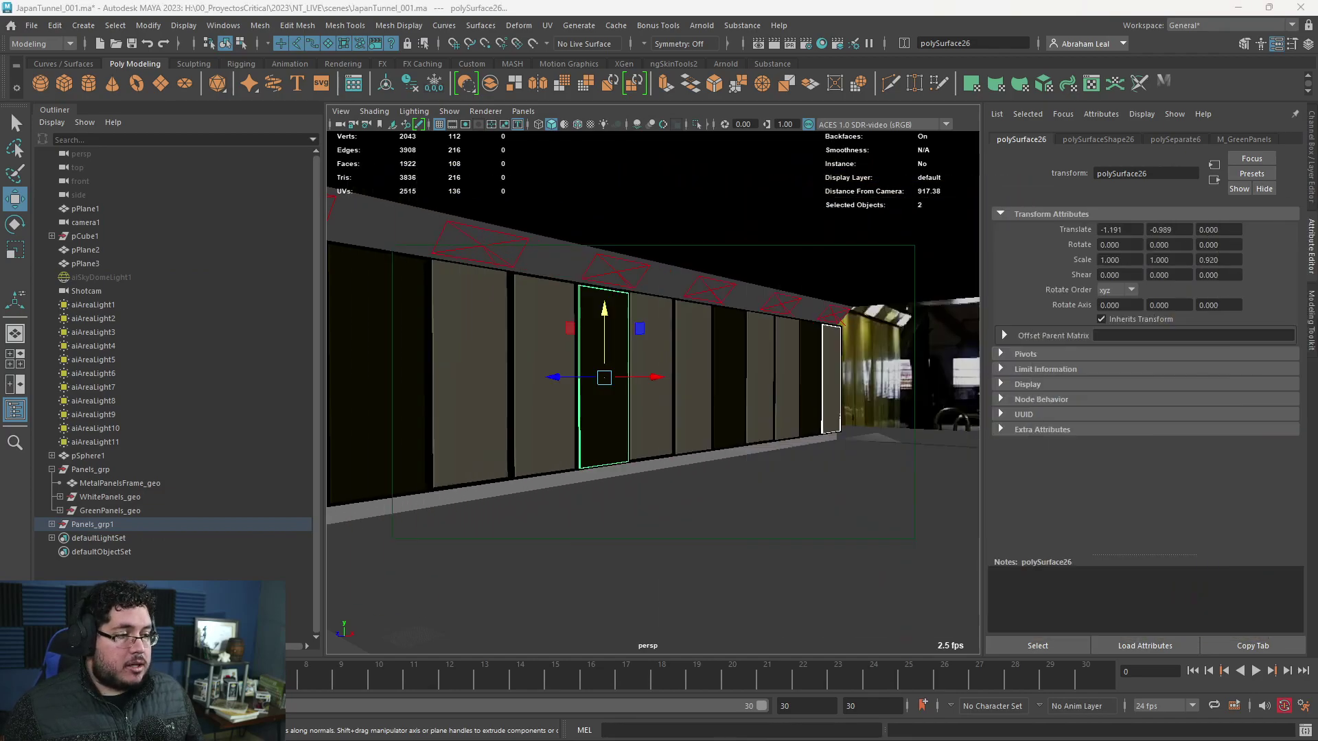
left_click(548, 381)
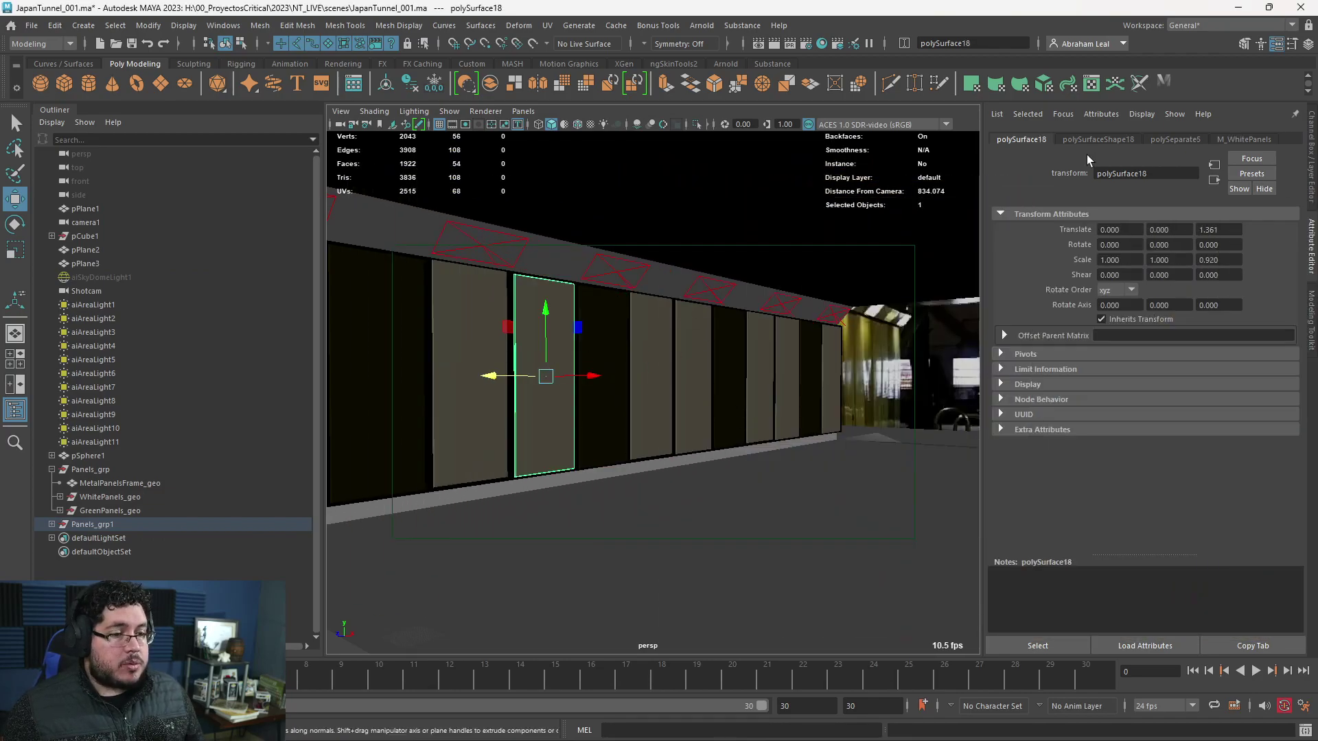
left_click(1250, 140)
left_click(1159, 406)
left_click_drag(733, 406, 882, 381, "alt")
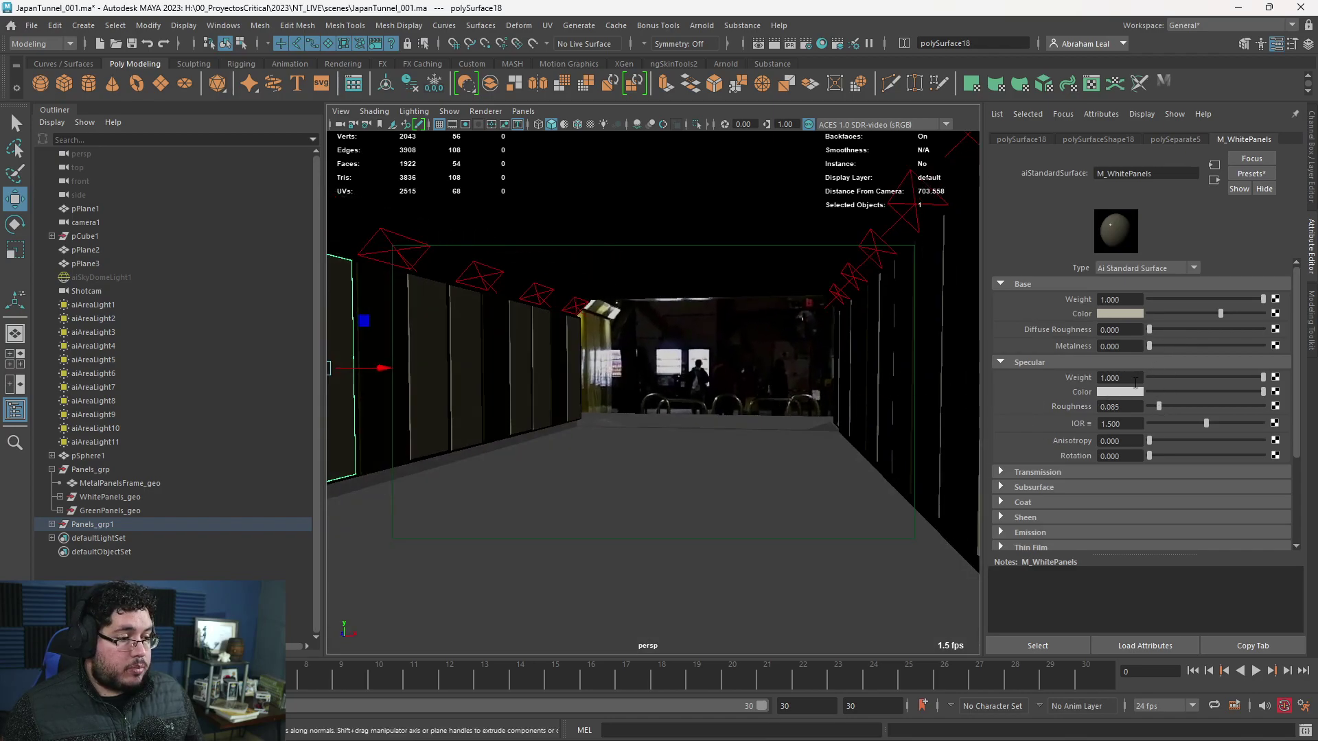
left_click_drag(1127, 407, 1025, 401)
type("0.1")
key("Return")
- Set the specular roughness of the M_GreenPanels material on the opposite wall's green panel to 0.1
left_click_drag(810, 372, 671, 382, "alt")
left_click(669, 382)
double_click(1117, 410)
left_click(738, 377)
left_click_drag(1131, 407, 1044, 402)
type(".1")
key("Return")
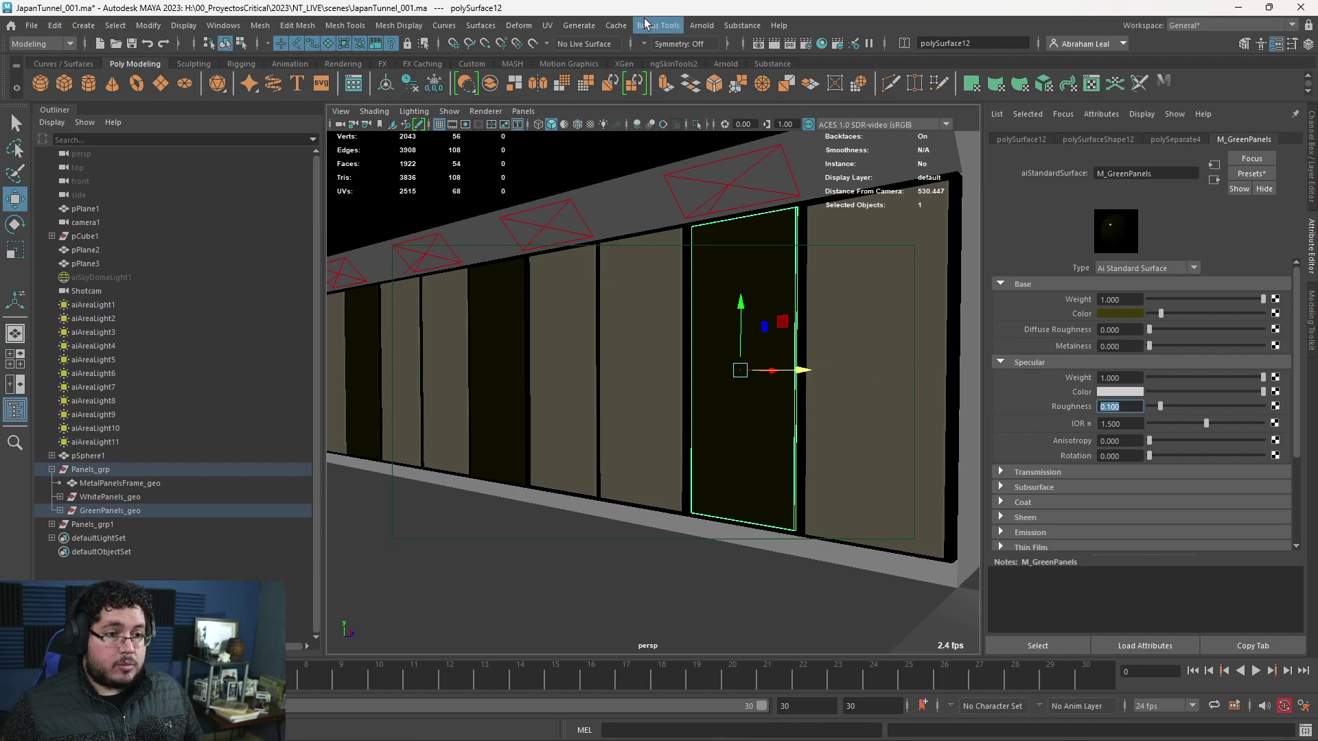
- Re-render the panels in the Arnold RenderView and switch the render camera to ShotcamShape
left_click(702, 25)
left_click(716, 53)
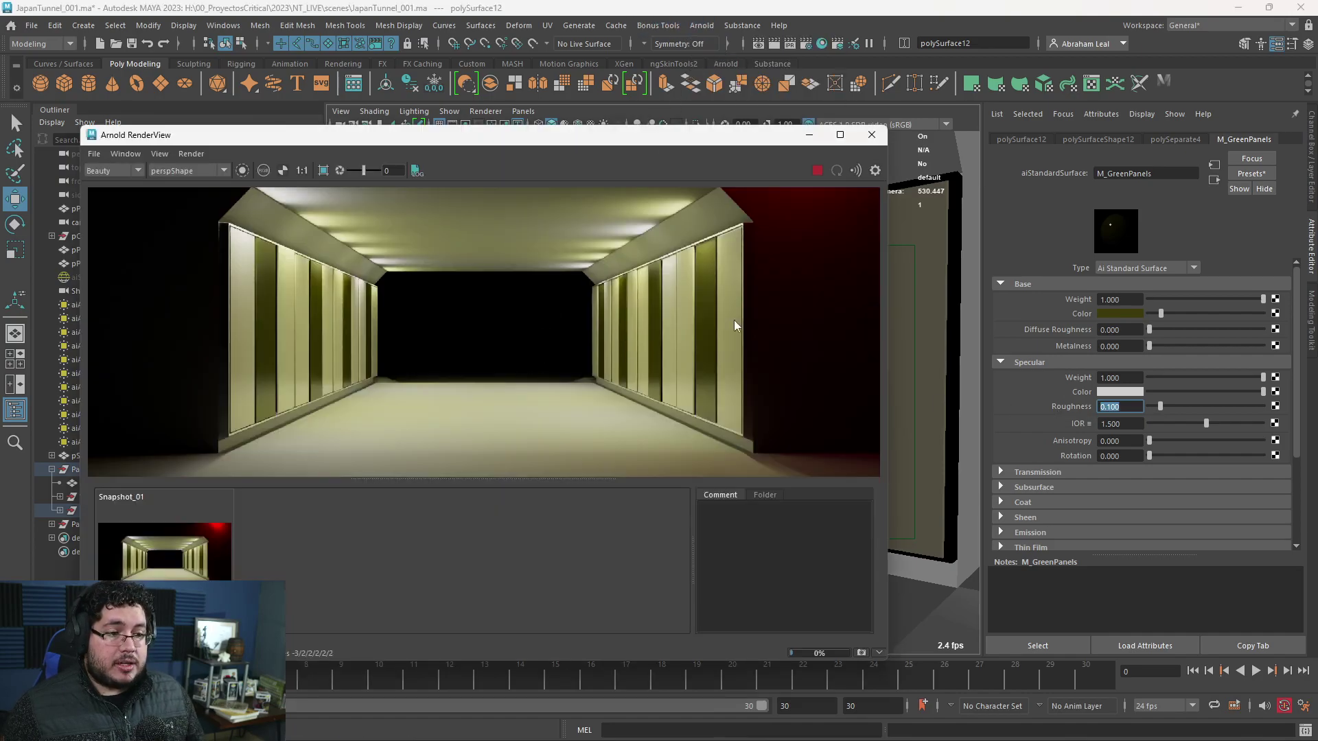
scroll(677, 310, "down", 6)
scroll(598, 272, "up", 3)
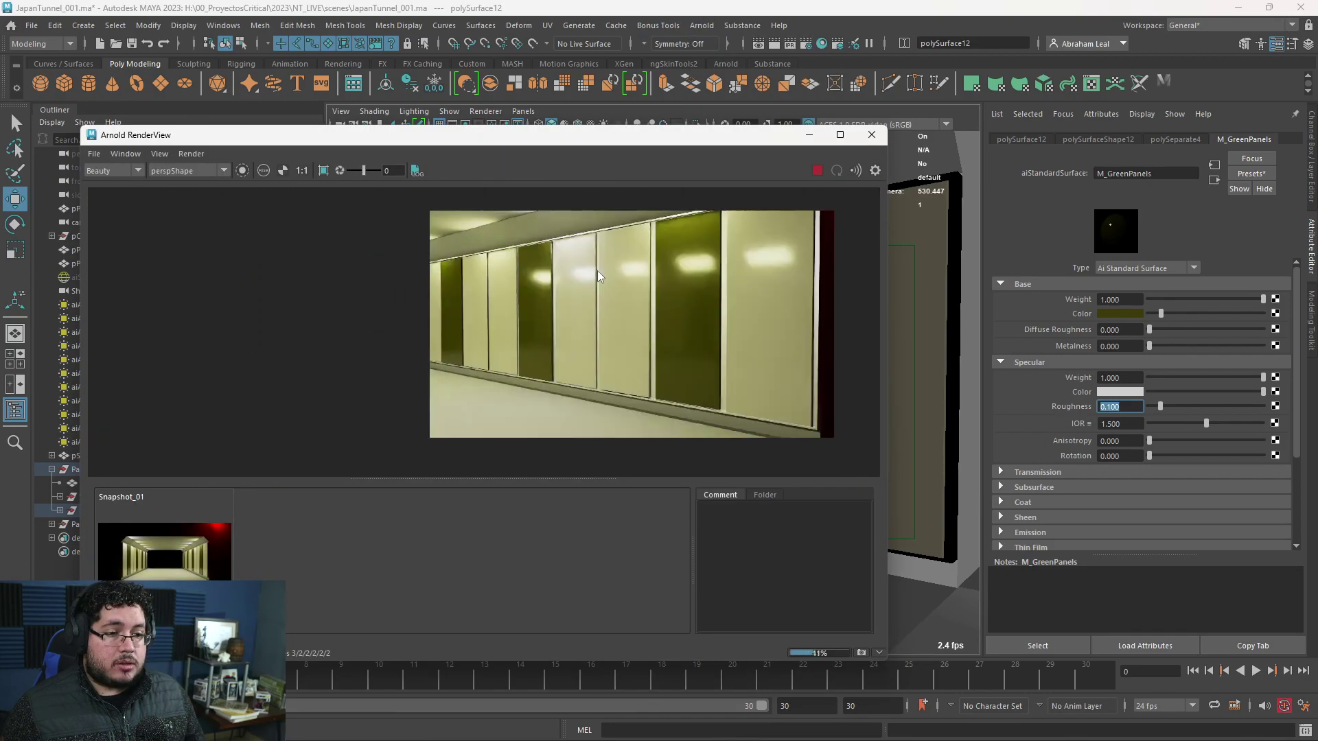
scroll(596, 271, "up", 2)
left_click(208, 170)
left_click(199, 198)
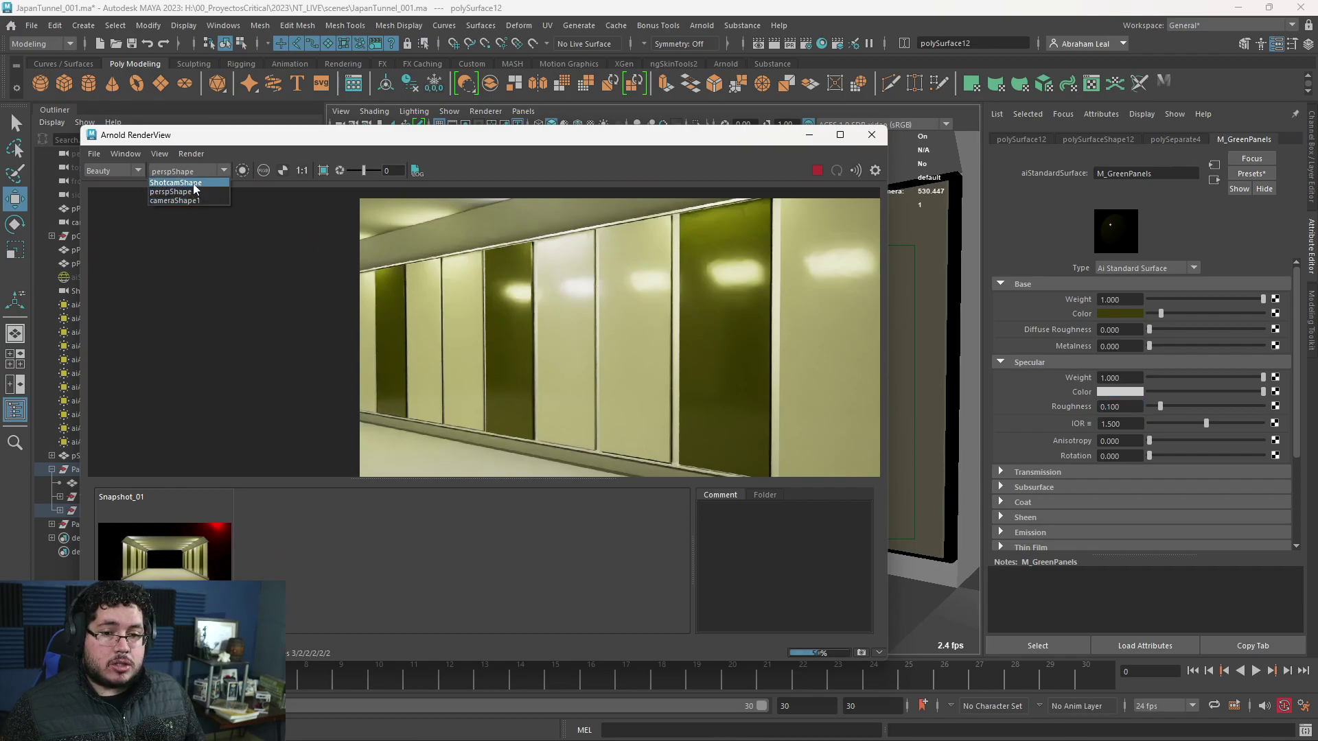
- Inspect the panel reflections on both rendered walls and compare them with the reference photo of the metal panels
middle_click_drag(814, 383, 715, 368)
scroll(711, 353, "up", 2)
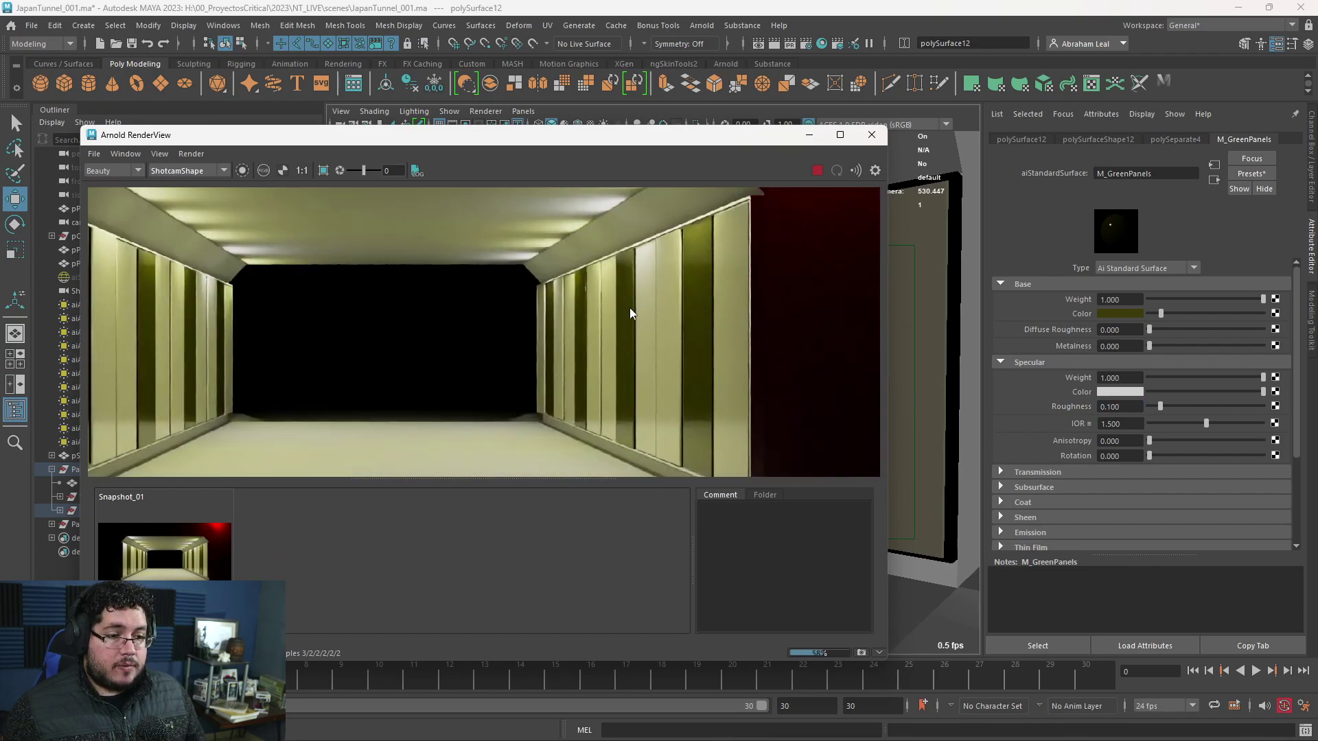
middle_click_drag(431, 374, 501, 321)
scroll(500, 321, "down", 2)
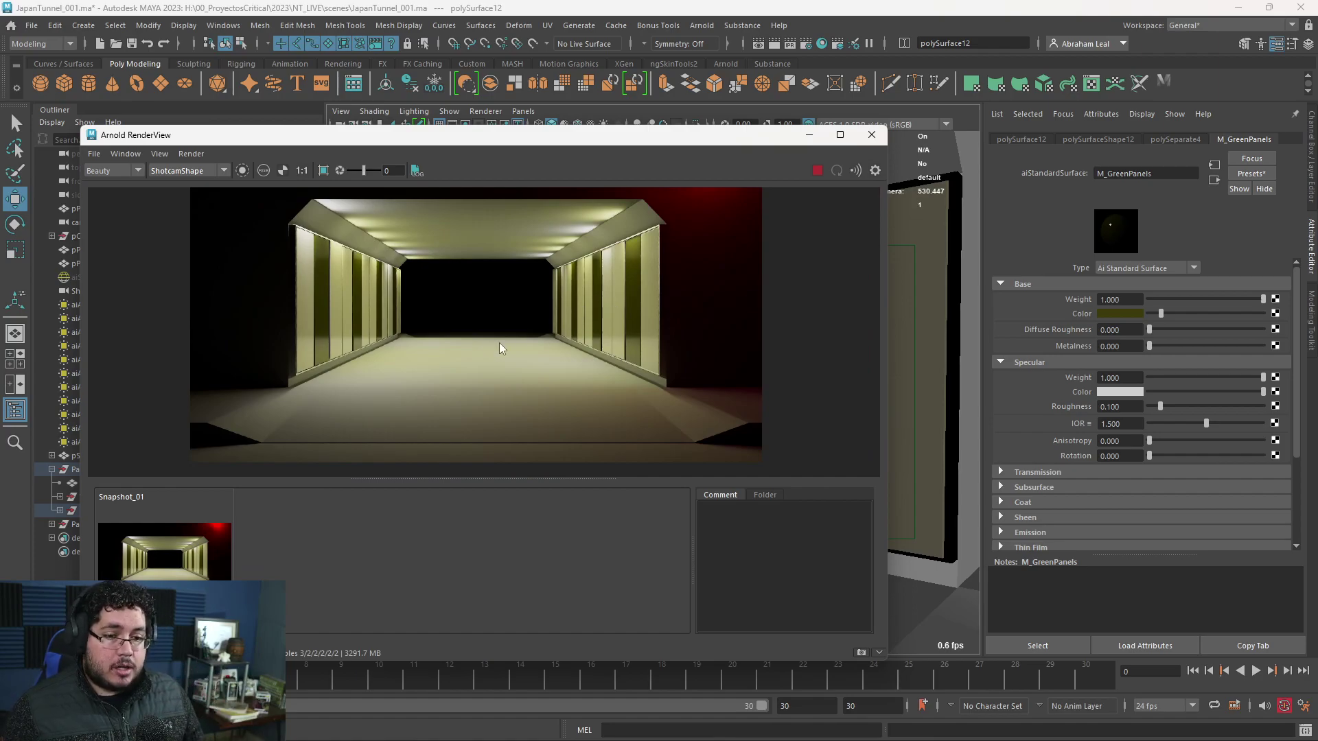
middle_click_drag(369, 441, 465, 389)
scroll(460, 350, "up", 5)
scroll(426, 382, "down", 5)
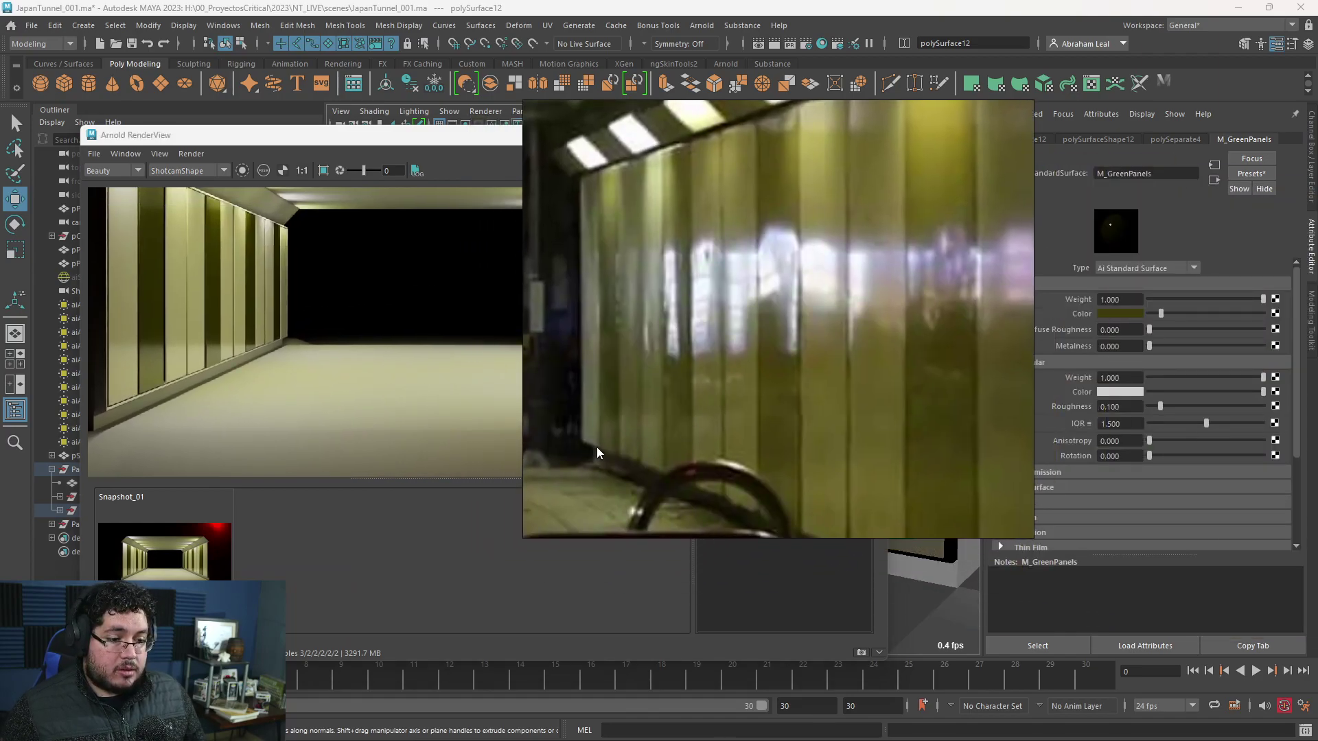
middle_click_drag(443, 380, 364, 381)
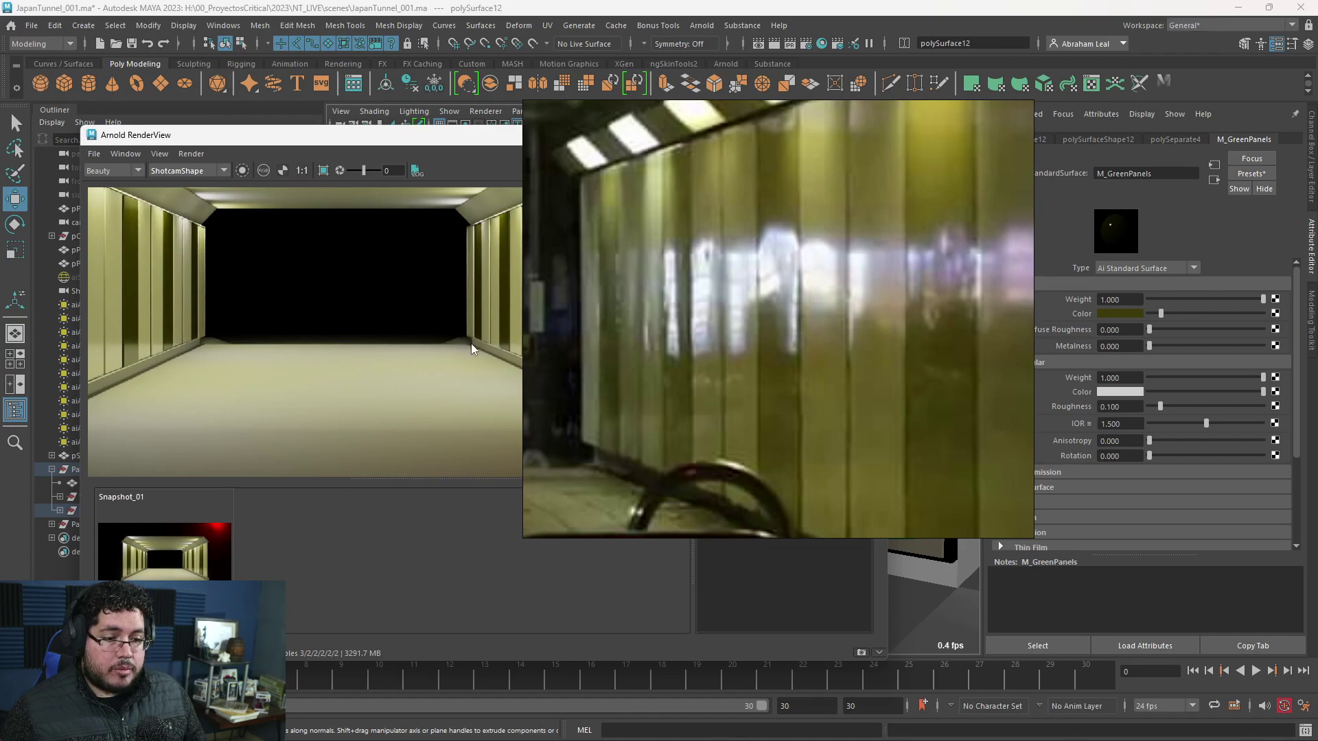
scroll(472, 344, "down", 3)
middle_click_drag(447, 356, 391, 361)
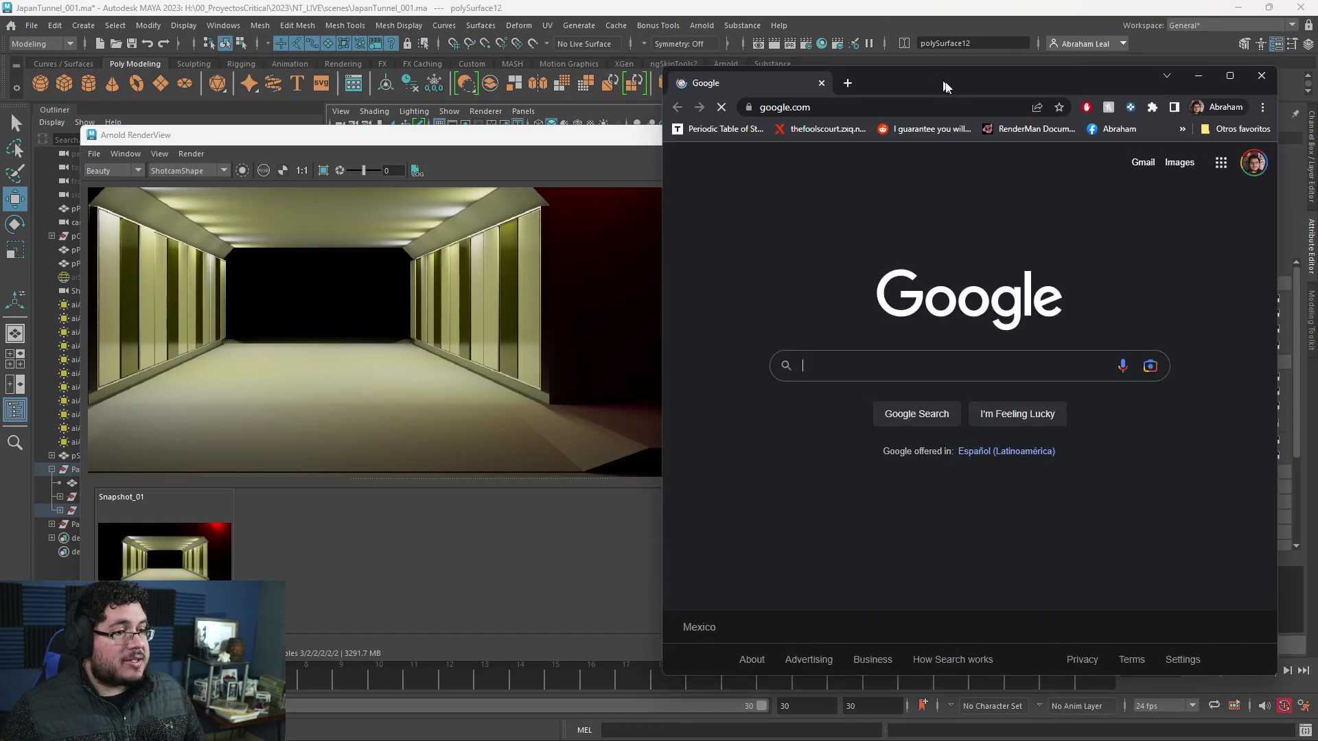
- Switch to the Muros_Poste.ma scene and place the tunnel reference photo beside the post models
left_click_drag(947, 84, 950, 1)
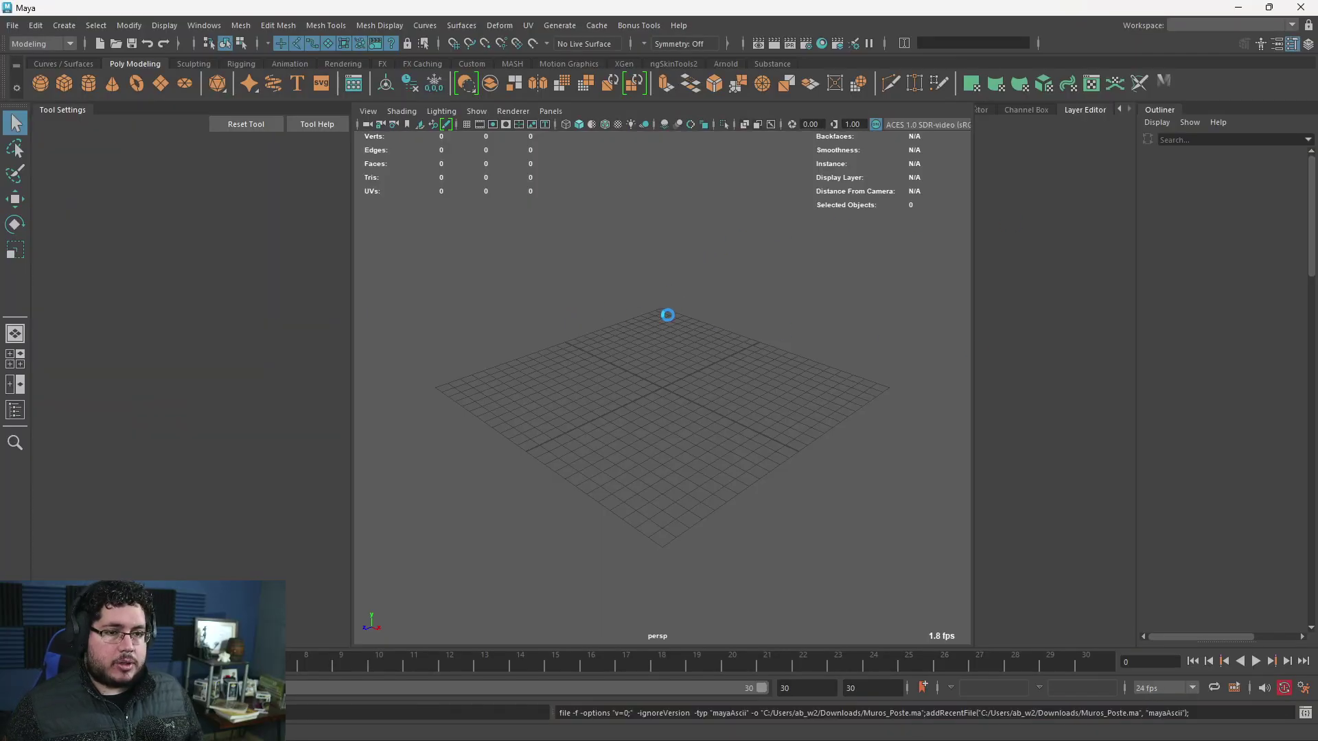
key("alt+Tab")
key("alt+Tab")
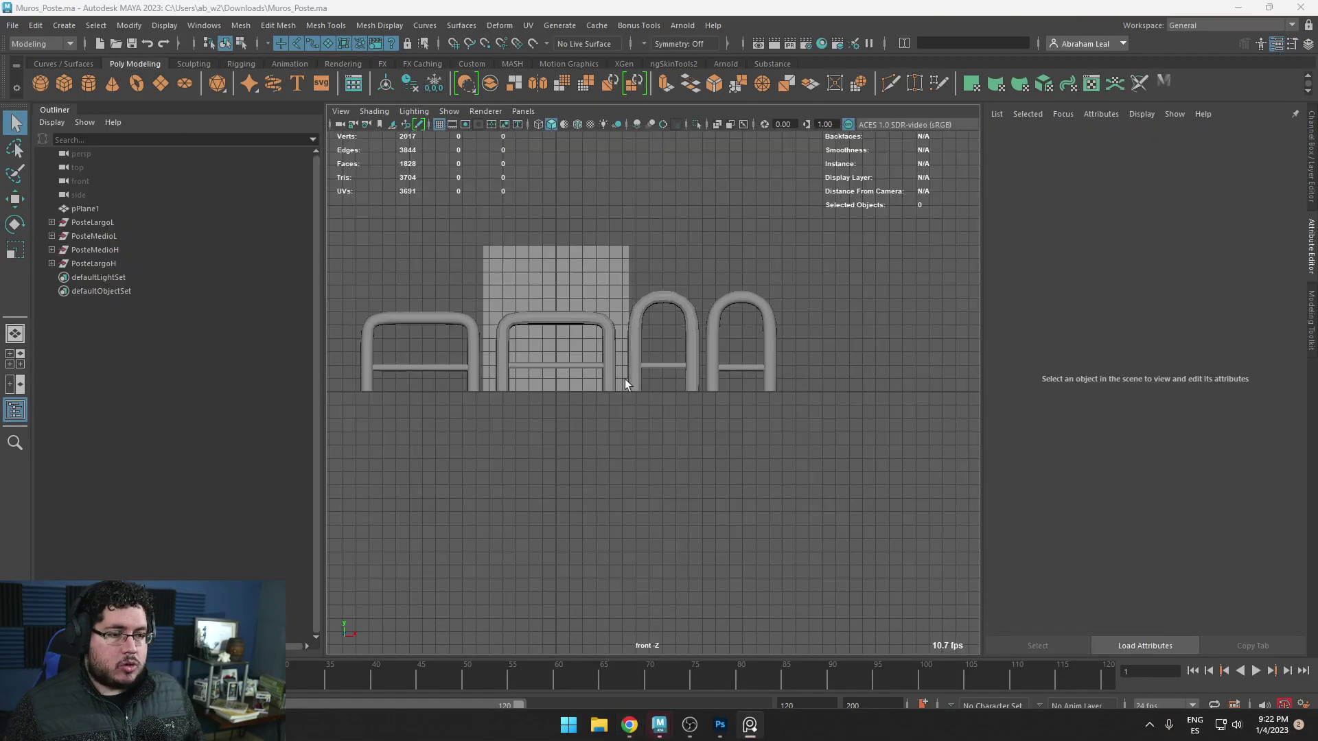
key("alt+Tab")
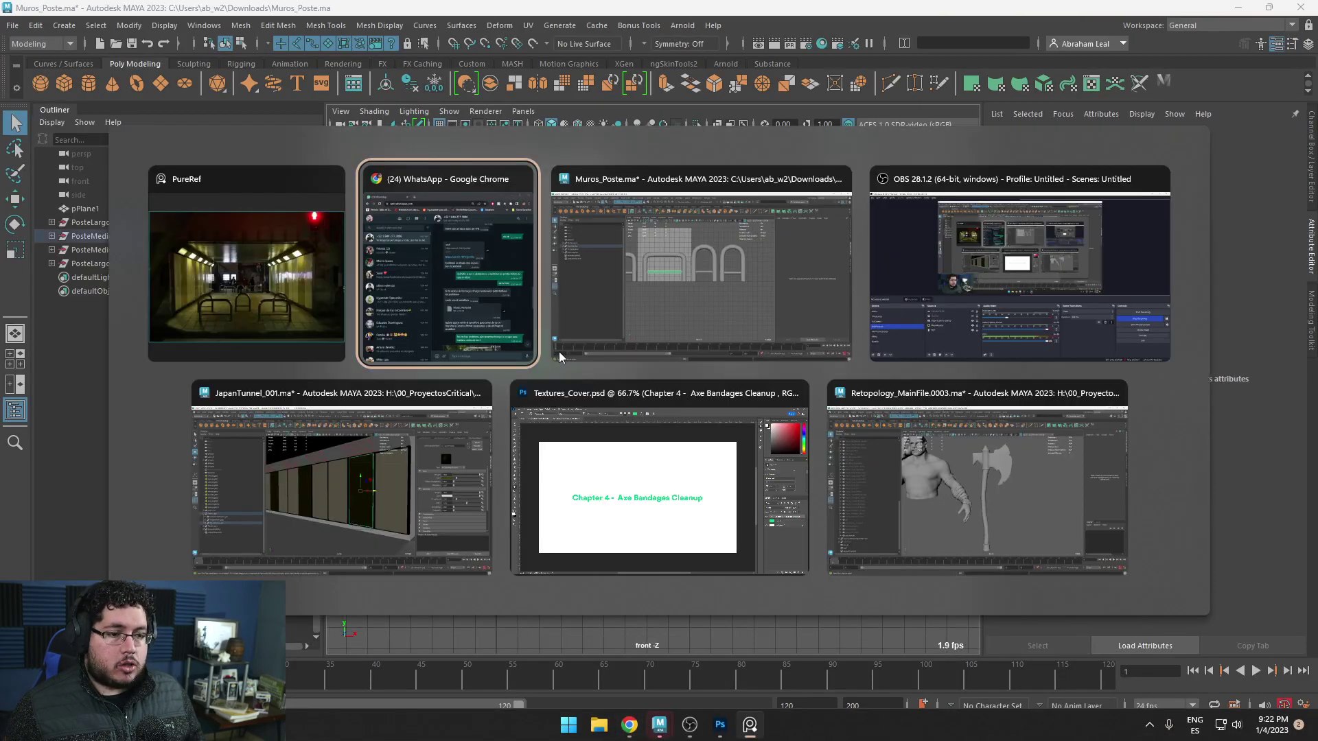
key("alt+Tab")
key("alt+Tab")
key("alt+Tab")
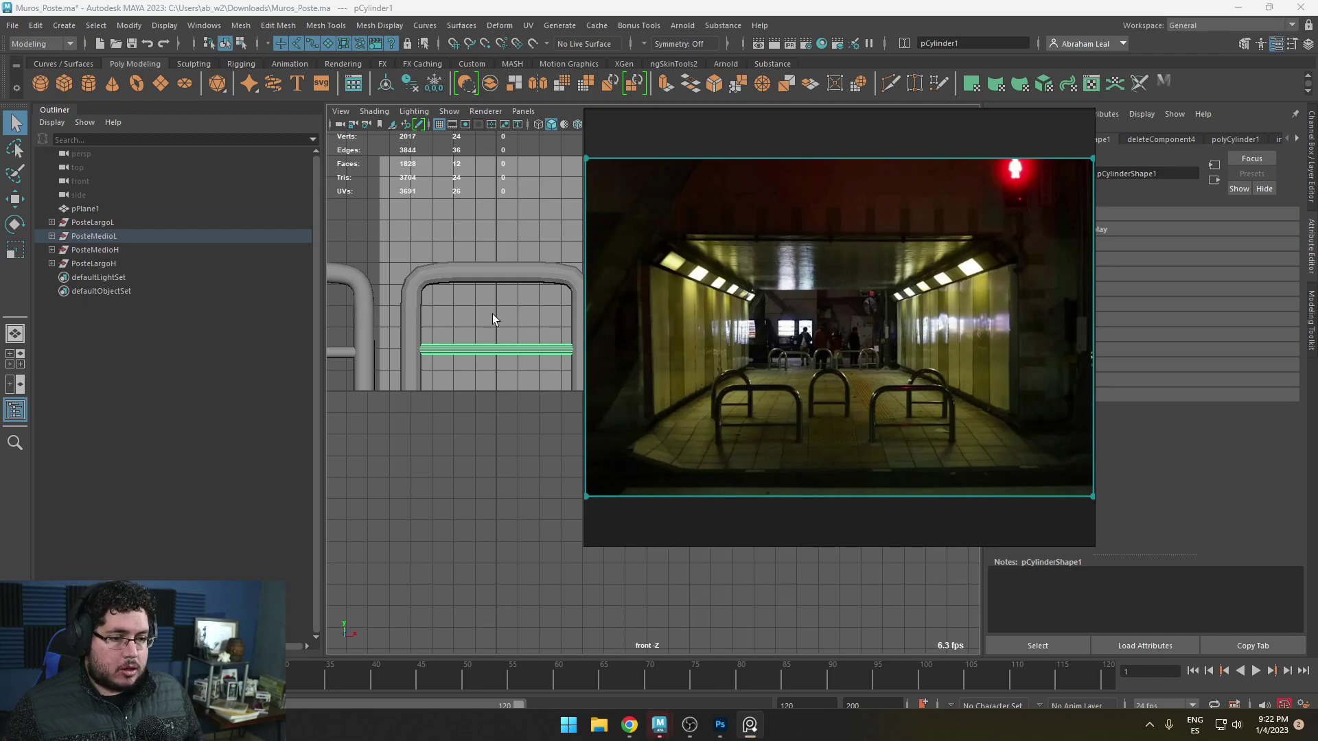
left_click_drag(713, 146, 866, 126)
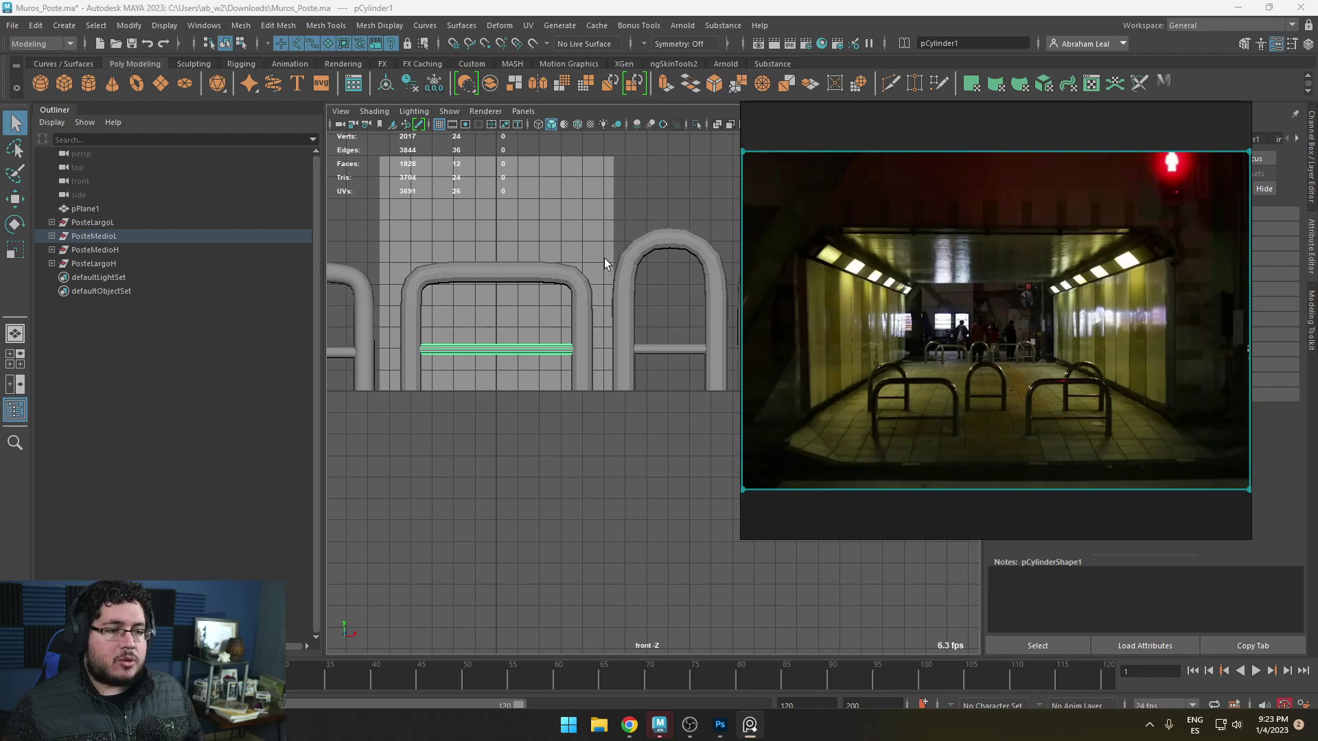
middle_click_drag(565, 348, 582, 381, "alt")
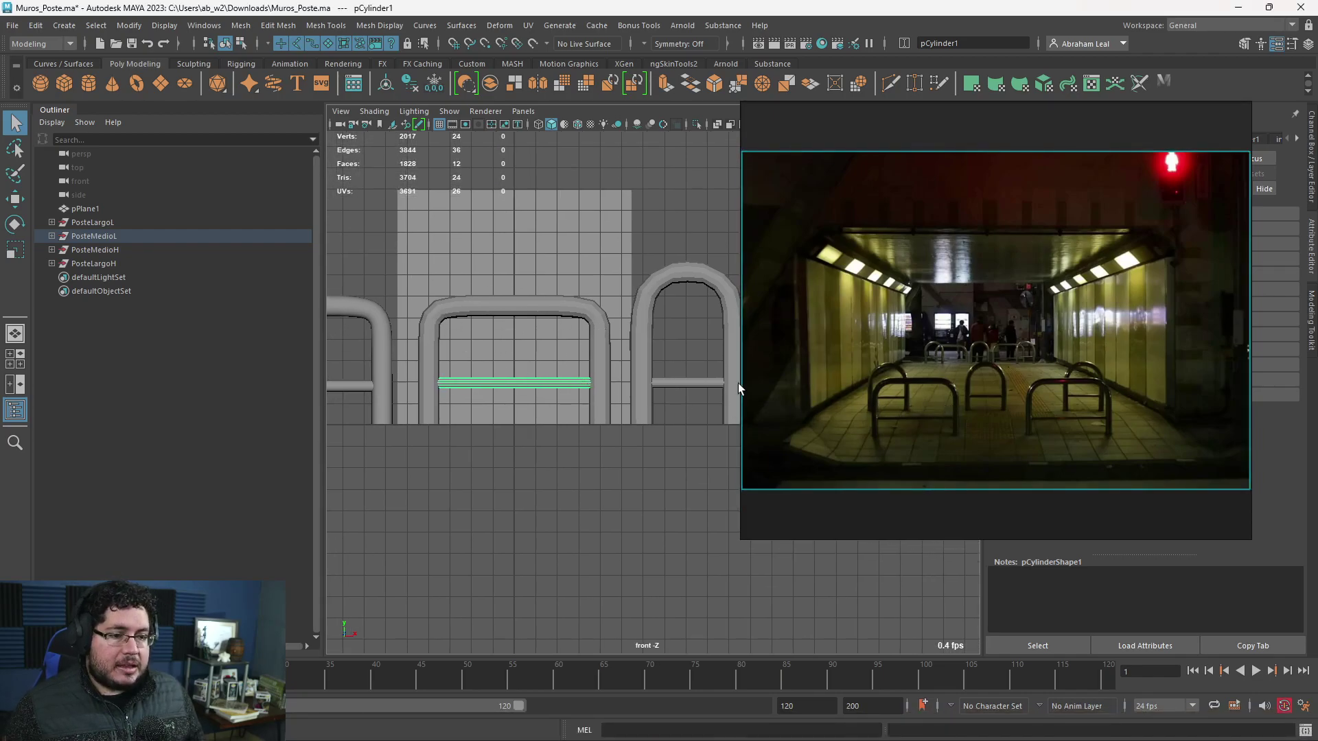
- Examine the topology of the PosteMedioL tube, especially the vertices around its right corner bend
left_click(591, 331)
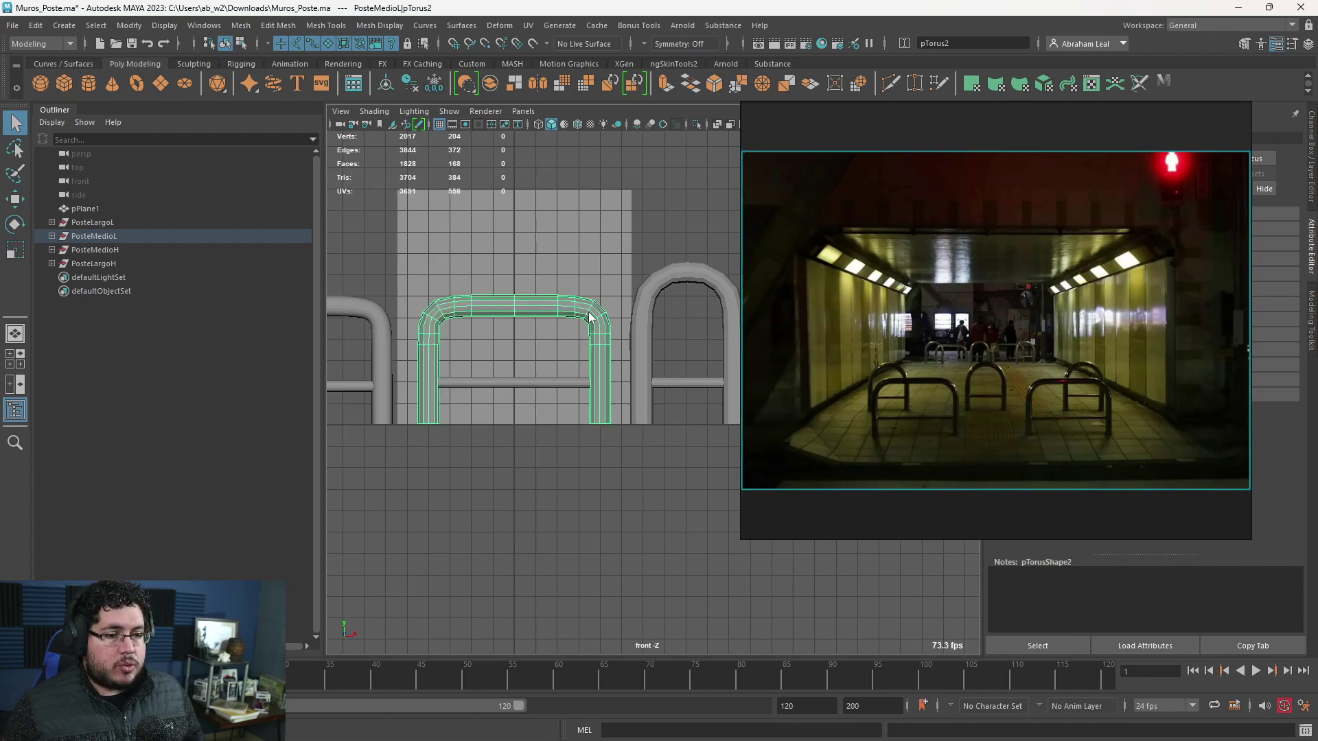
mouse_move(571, 252)
middle_mouse_down("alt")
mouse_move(600, 277)
mouse_move(581, 266)
middle_mouse_up("alt")
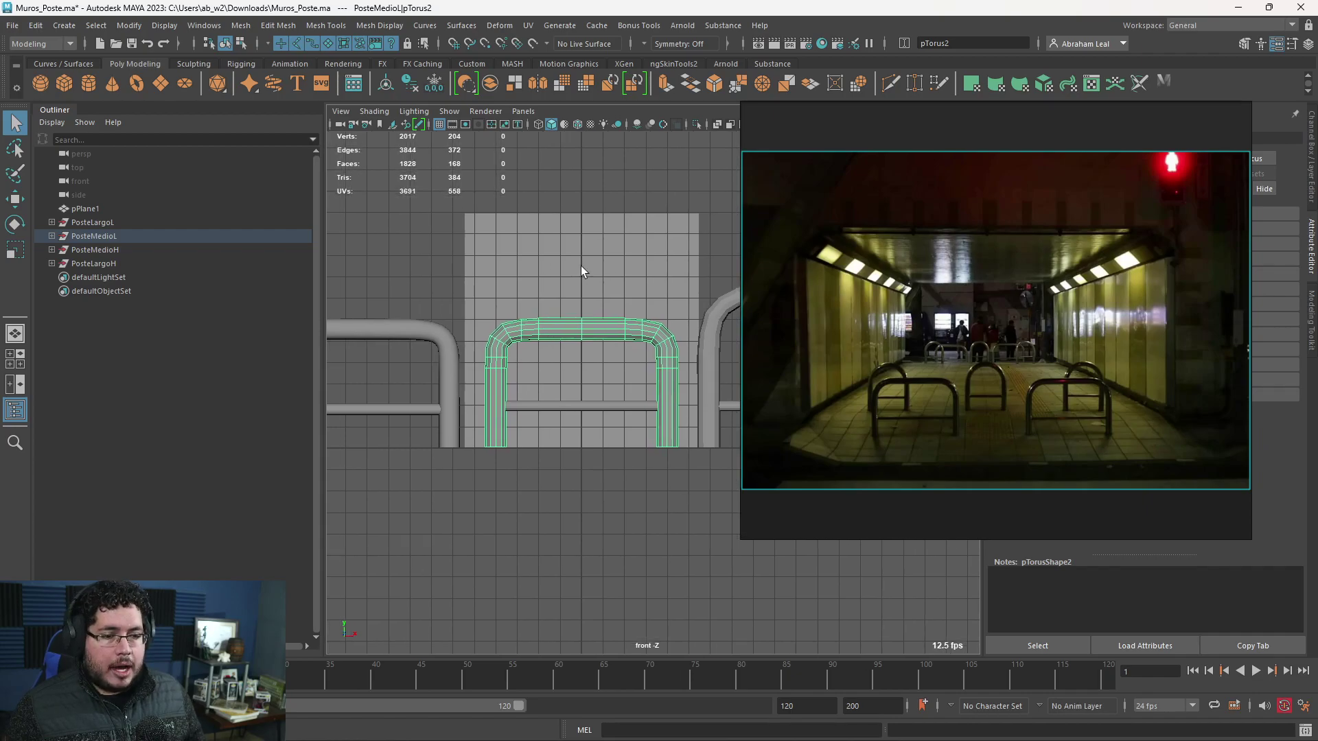
scroll(522, 368, "up", 3)
scroll(567, 365, "up", 1)
mouse_move(508, 384)
middle_mouse_down("alt")
mouse_move(567, 365)
mouse_move(390, 360)
middle_mouse_up("alt")
left_click(584, 394)
left_click(388, 368)
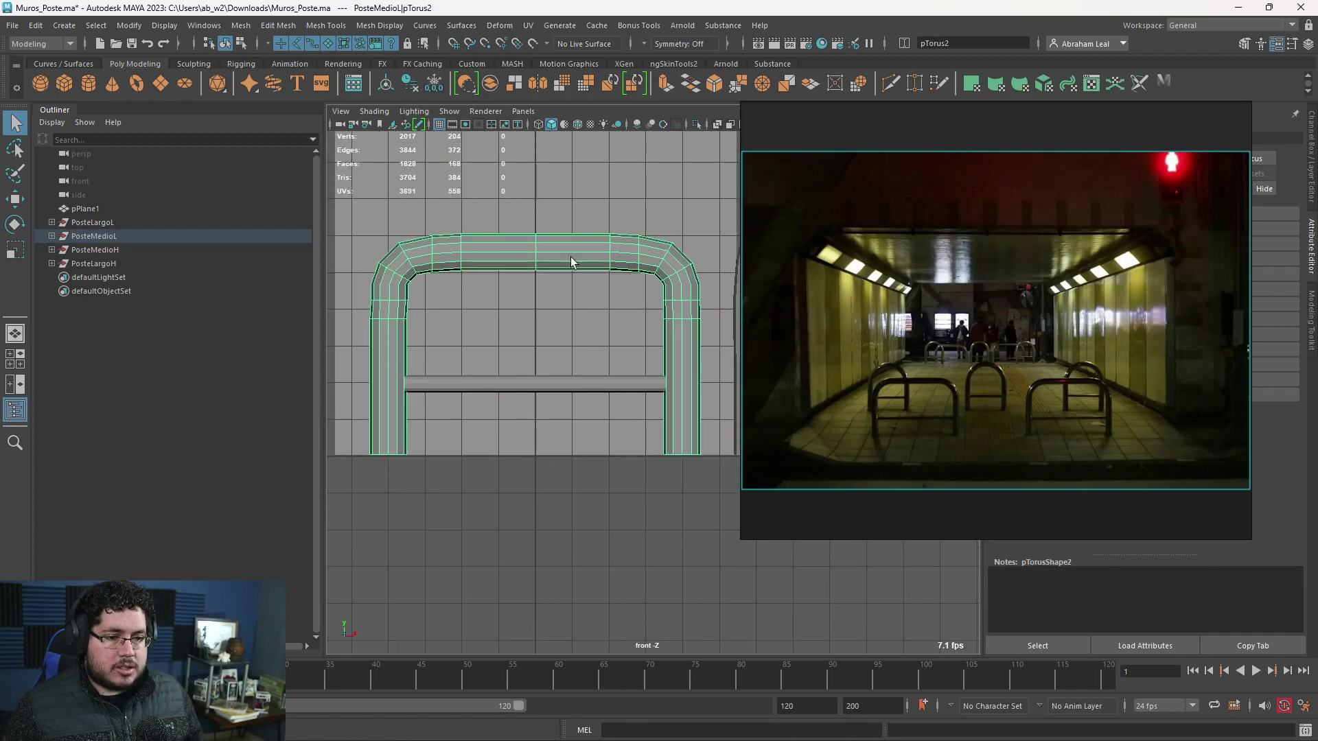
middle_click_drag(698, 311, 625, 361, "alt")
scroll(624, 361, "up", 4)
right_click_drag(516, 277, 453, 278)
scroll(531, 261, "up", 3)
left_click(516, 241)
left_click(515, 223)
middle_click_drag(535, 253, 564, 267, "alt")
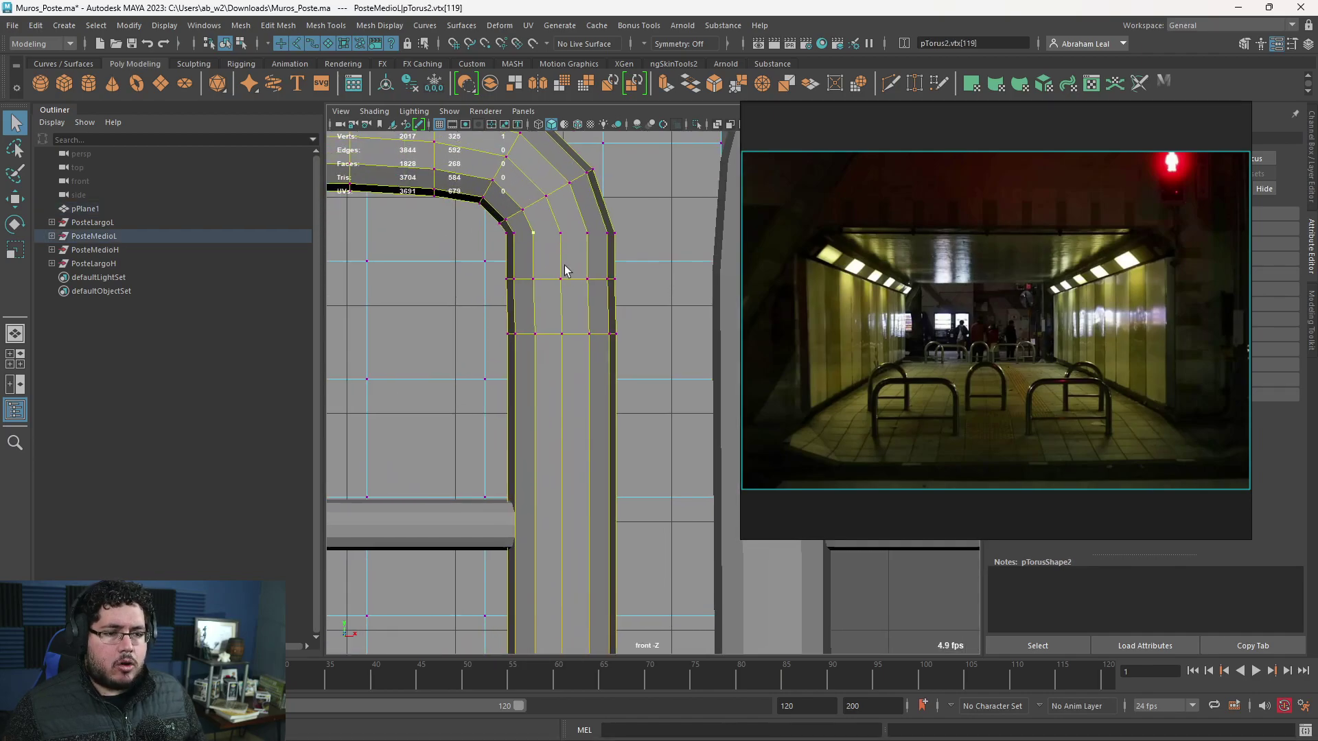
scroll(578, 273, "down", 5)
left_click(611, 302)
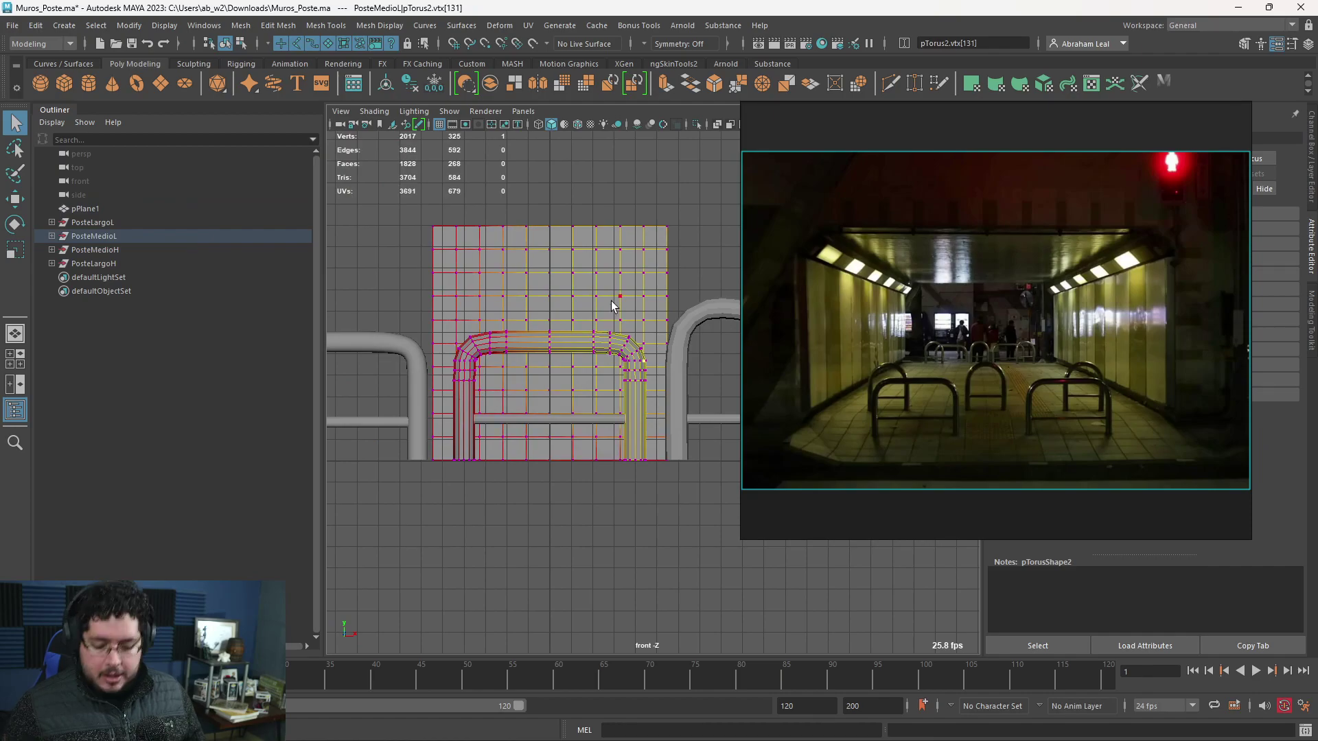
- Turn off soft selection and isolate the PosteMedioL tube in the front view
key("b")
right_click_drag(586, 323, 677, 230)
left_click(677, 230)
left_click(591, 327)
left_click(589, 335)
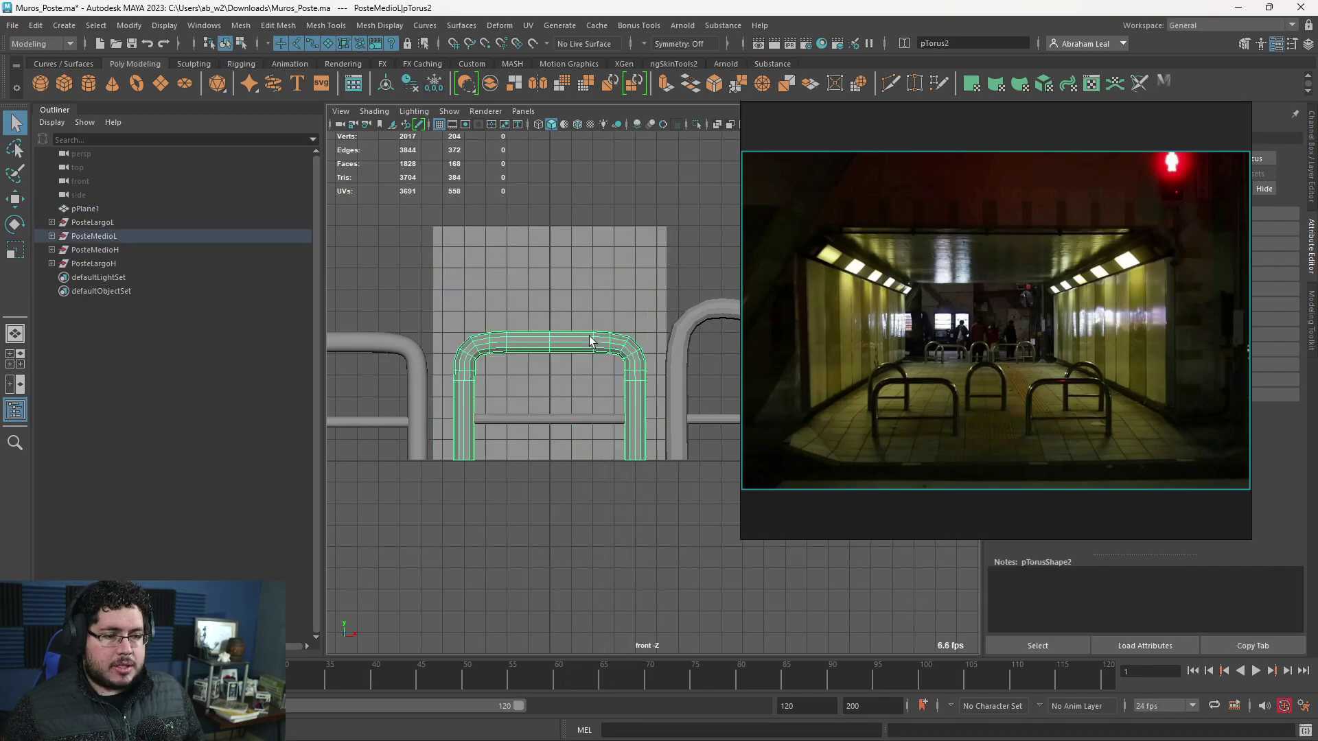
left_click(695, 124)
scroll(651, 327, "up", 6)
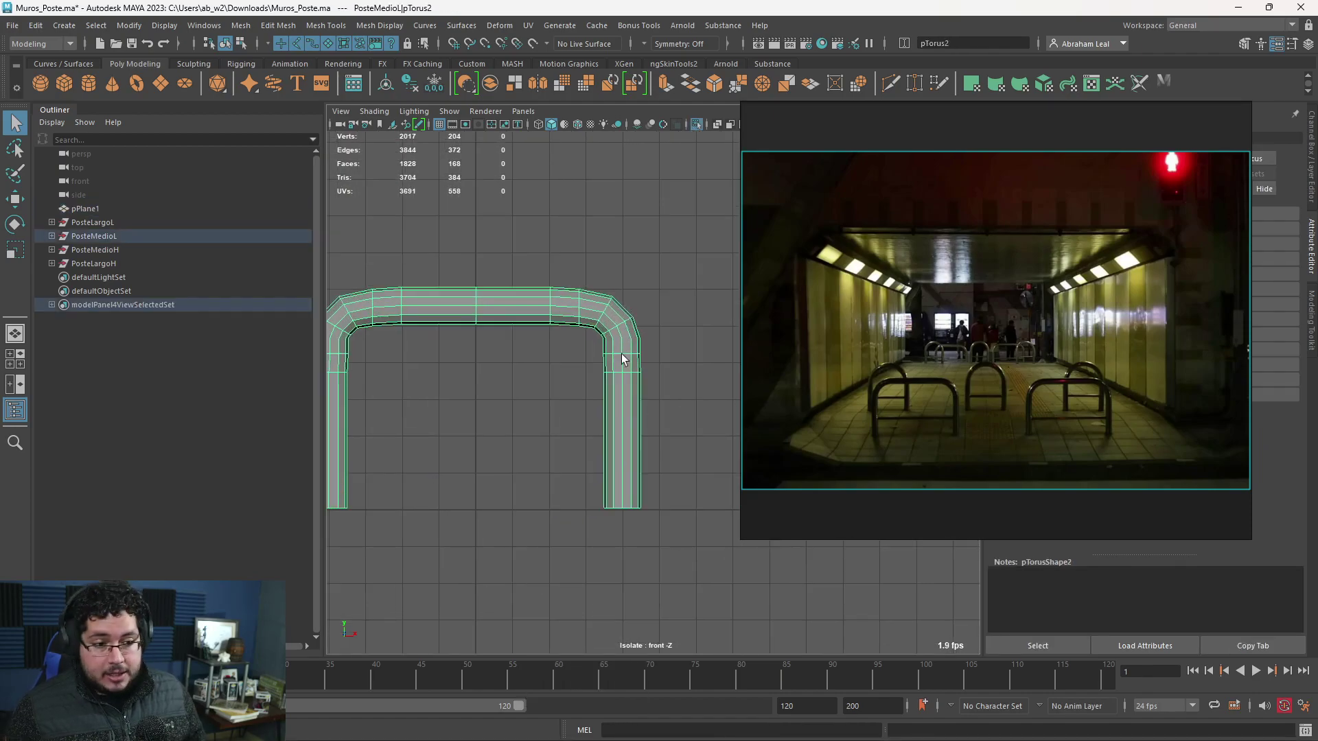
- Delete the ring of vertices at the lower end of the tube's right corner bend
right_click_drag(640, 237, 589, 250)
scroll(588, 250, "up", 3)
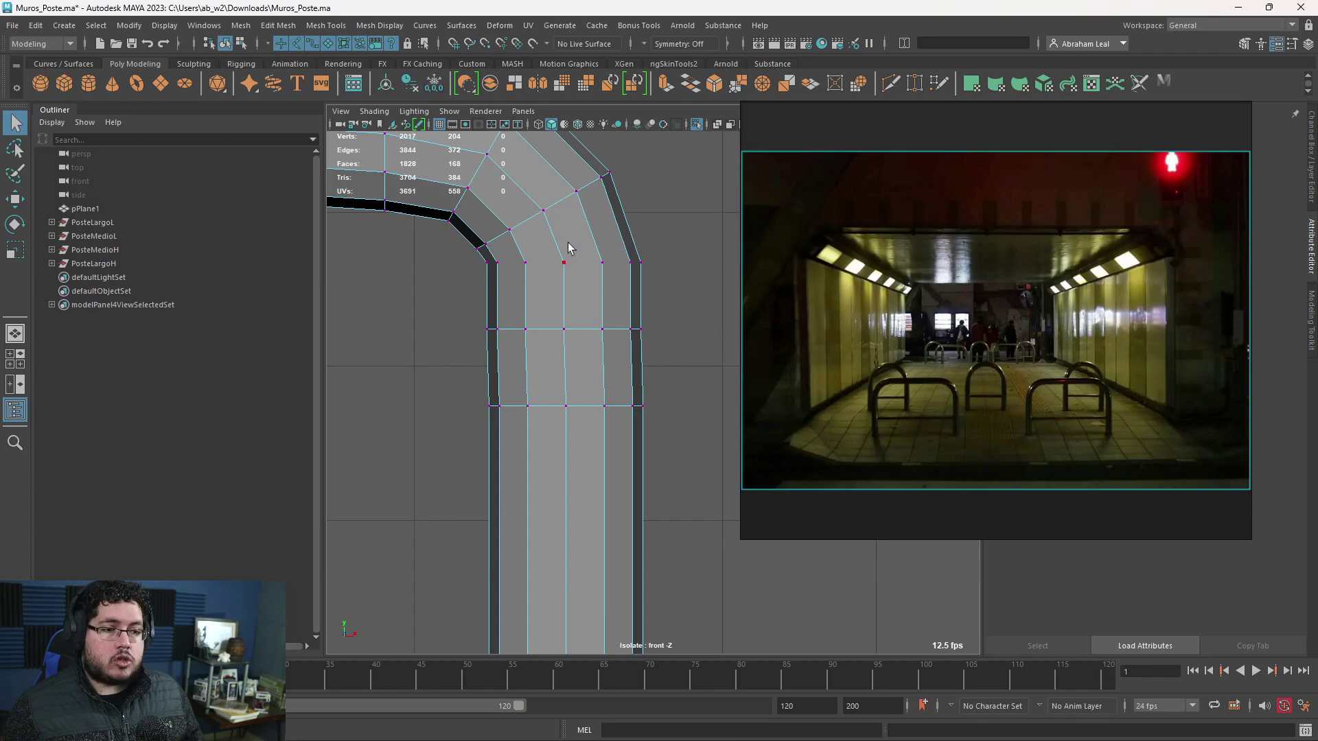
key("3")
key("1")
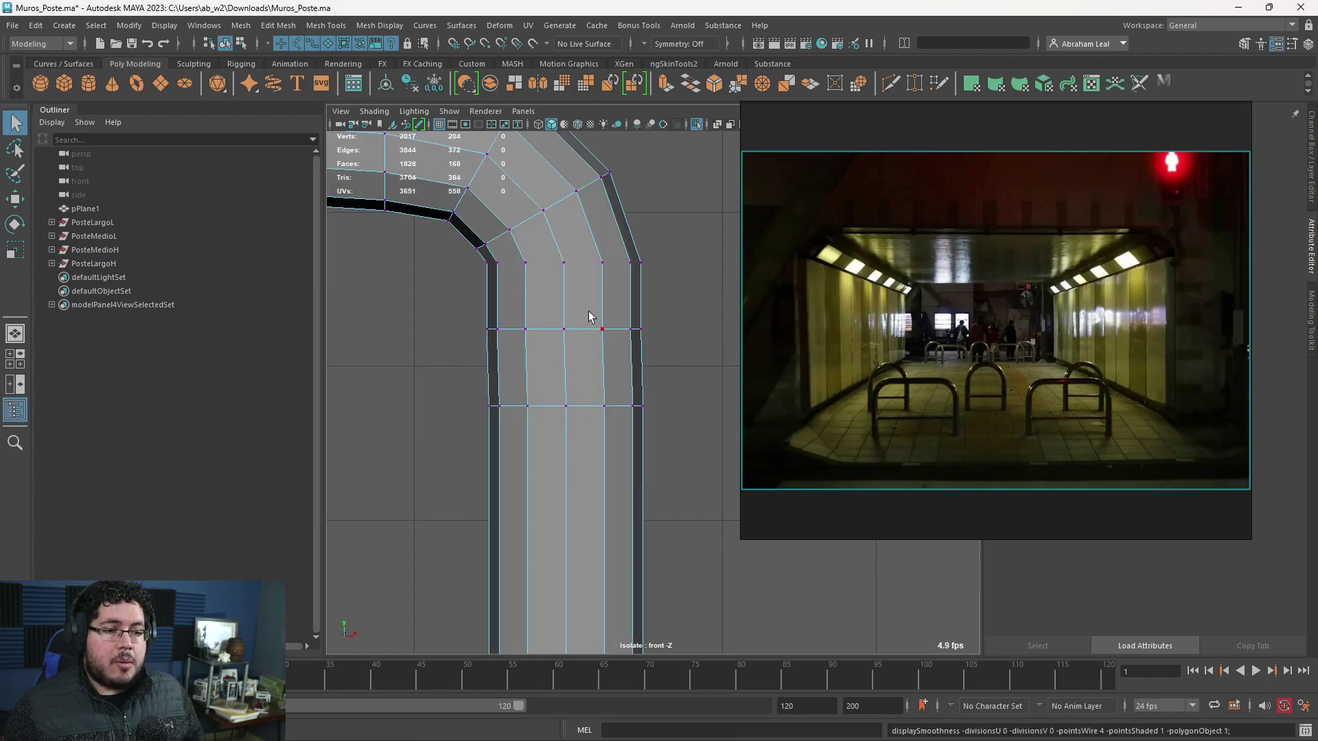
key("4")
left_click_drag(673, 246, 482, 288)
middle_click_drag(554, 275, 600, 306, "alt")
key("Delete")
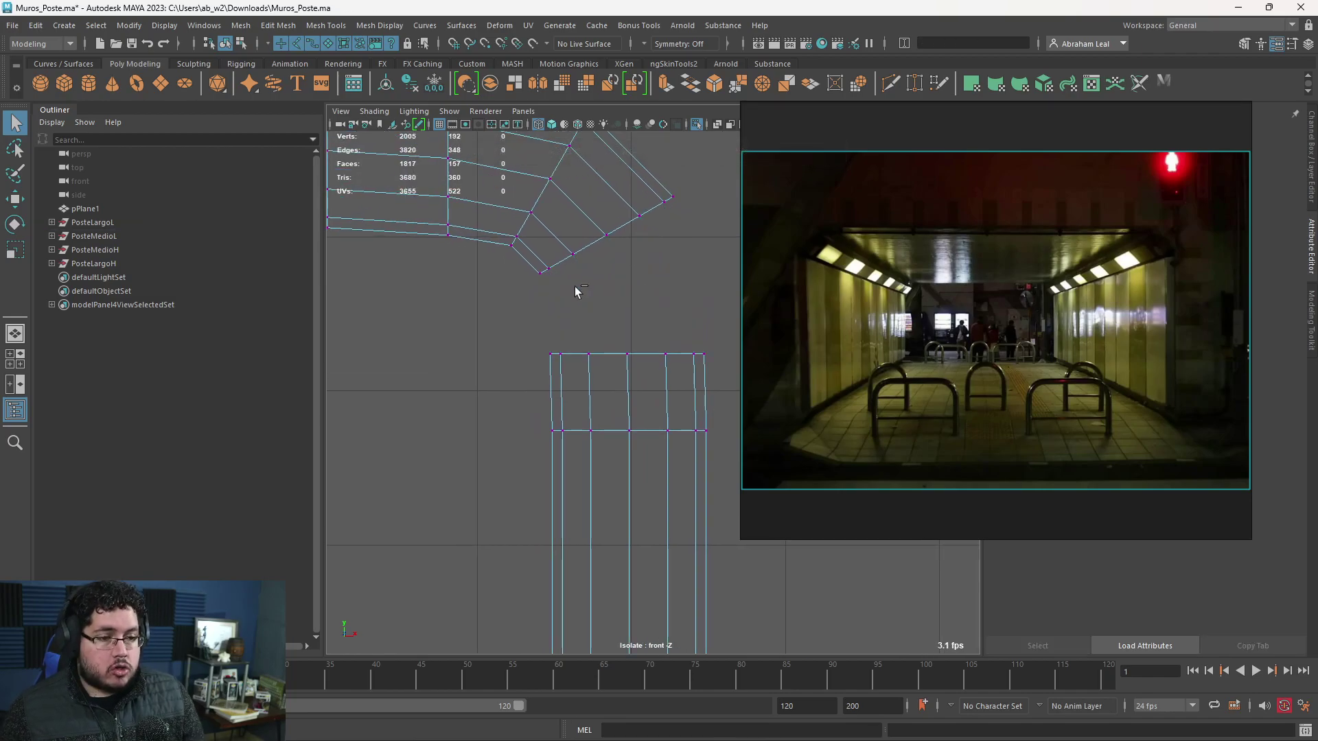
key("F10")
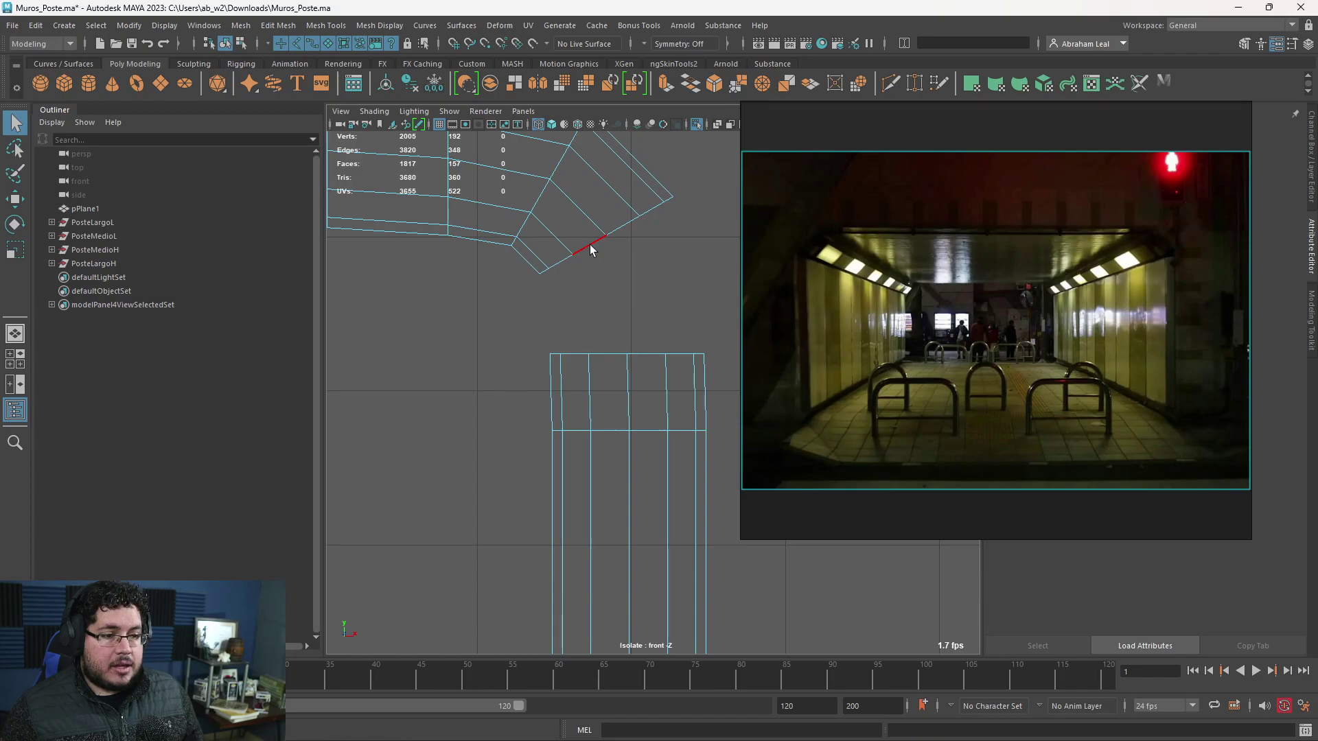
left_click(588, 245)
double_click(587, 236)
left_click(612, 230)
key("3")
key("1")
- Delete the leftover face in the gap between the bend and the right leg, using the shaded perspective view
key("space")
mouse_move(644, 296)
left_mouse_down()
mouse_move(633, 272)
mouse_move(576, 267)
left_mouse_up()
key("5")
right_click_drag(516, 324, 856, 735, "alt")
middle_click_drag(573, 349, 668, 329, "alt")
left_click_drag(668, 329, 550, 357, "alt")
mouse_move(521, 371)
middle_mouse_down("alt")
mouse_move(645, 375)
mouse_move(762, 343)
middle_mouse_up("alt")
left_click_drag(569, 314, 529, 307, "alt")
right_click_drag(619, 252, 635, 284)
left_click(636, 281)
key("Delete")
- Select the open border loops of the bend and the right leg and bridge them
mouse_move(635, 280)
left_mouse_down("alt")
mouse_move(665, 318)
mouse_move(638, 278)
left_mouse_up("alt")
left_click_drag(450, 245, 463, 276, "alt")
middle_click_drag(508, 240, 538, 323, "alt")
left_click_drag(538, 323, 571, 312, "alt")
left_click(573, 310)
double_click(561, 296)
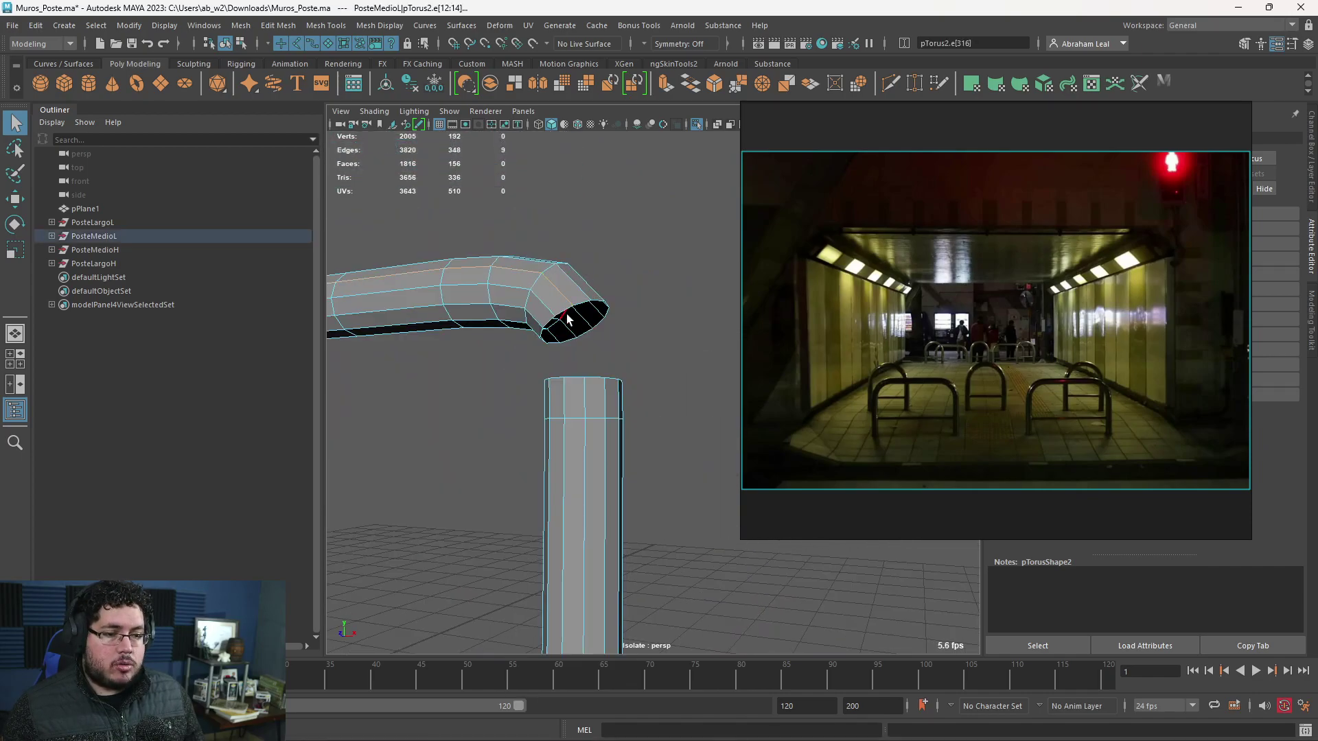
double_click(570, 377, "shift")
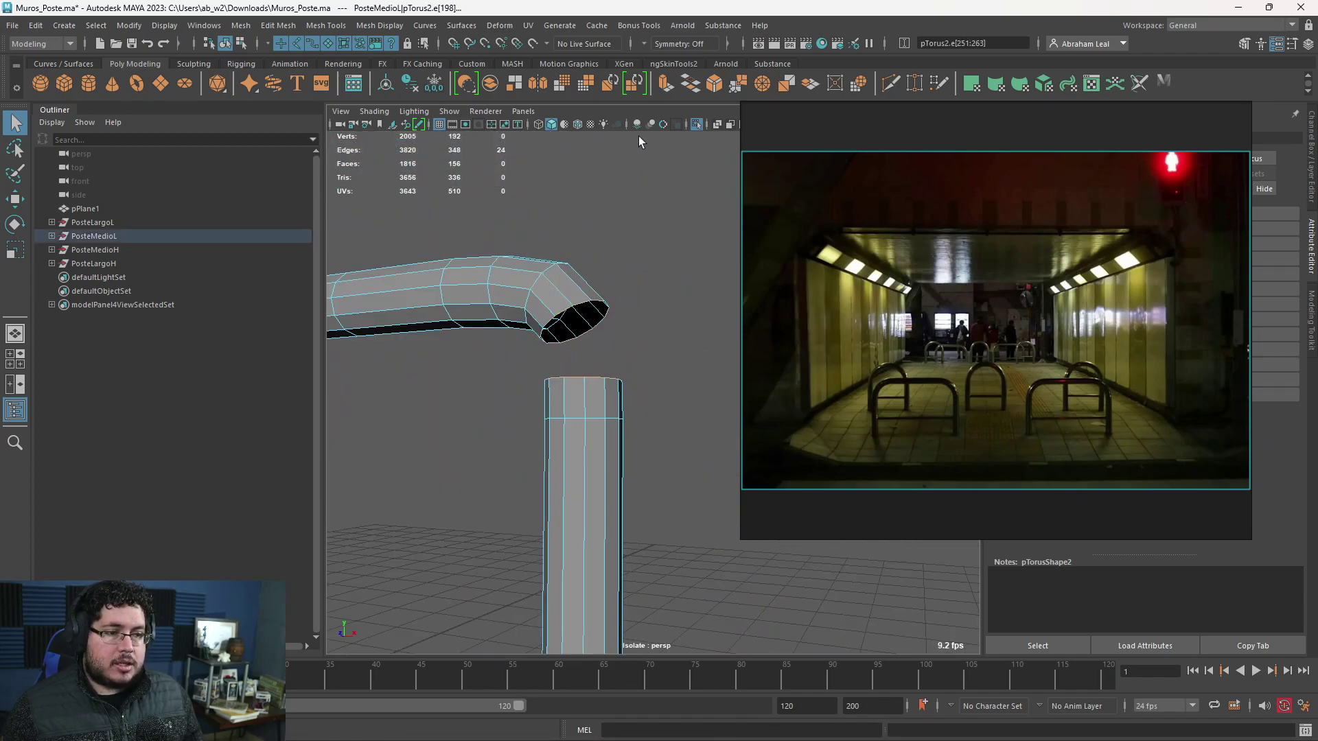
left_click(690, 85)
- Delete all faces of the tube's left half, keeping the half with the rebuilt corner
left_click_drag(627, 297, 641, 309, "alt")
middle_click_drag(641, 309, 545, 268, "alt")
right_click_drag(544, 268, 424, 282, "alt")
middle_click_drag(424, 283, 583, 268, "alt")
left_click_drag(575, 234, 384, 542)
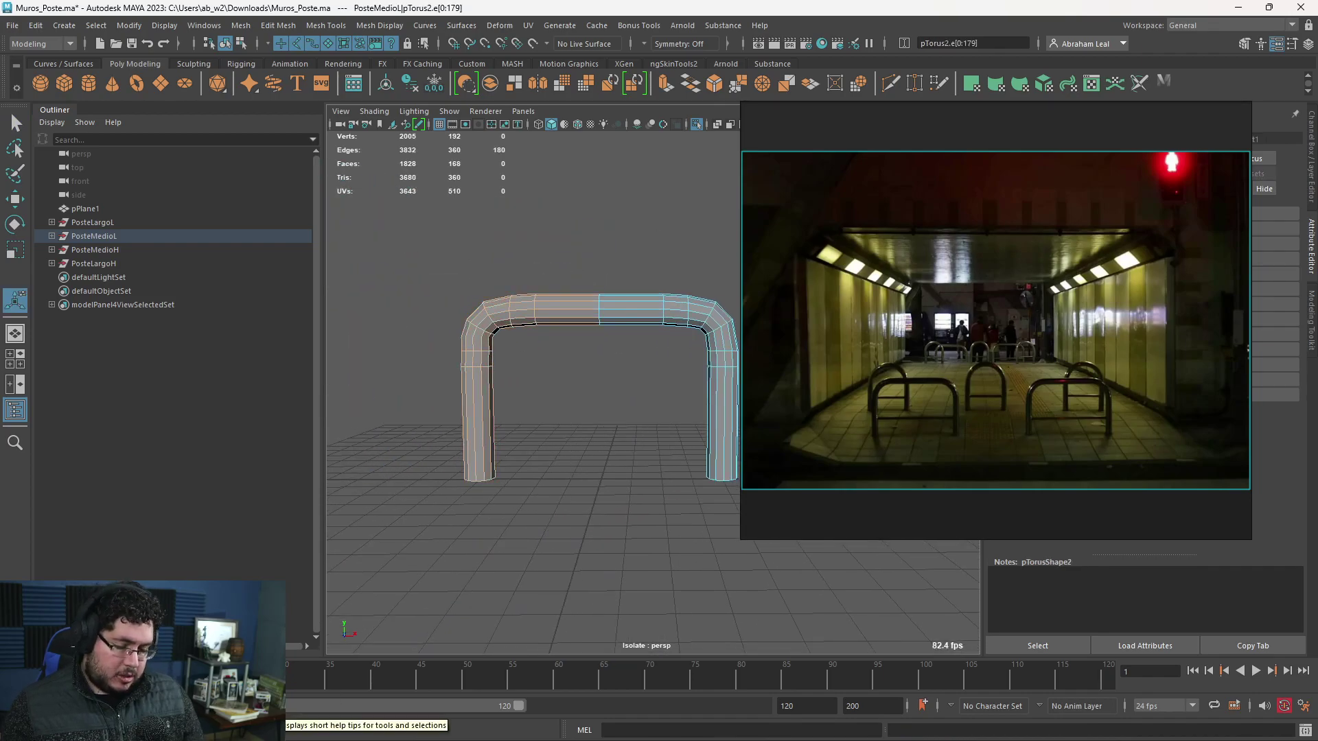
right_click_drag(488, 294, 488, 322)
left_click_drag(588, 235, 415, 466)
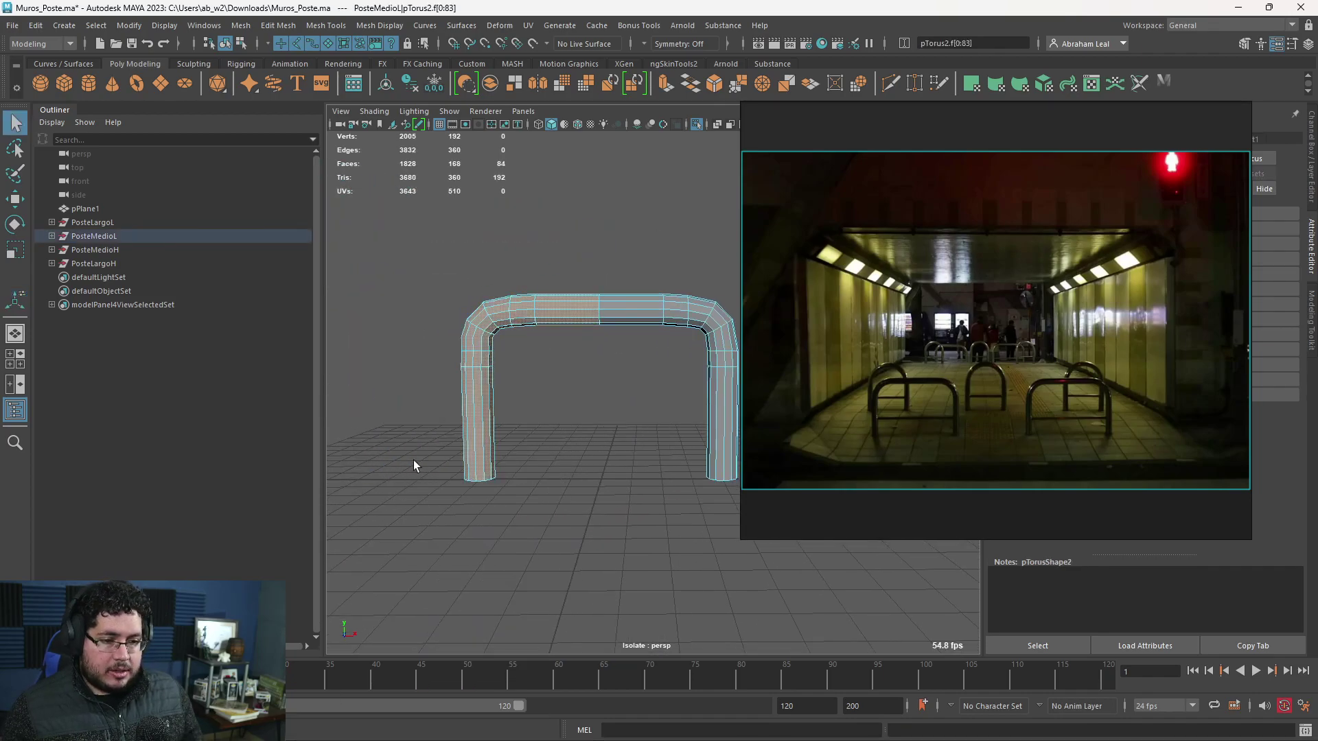
key("Delete")
left_click_drag(494, 359, 424, 336, "alt")
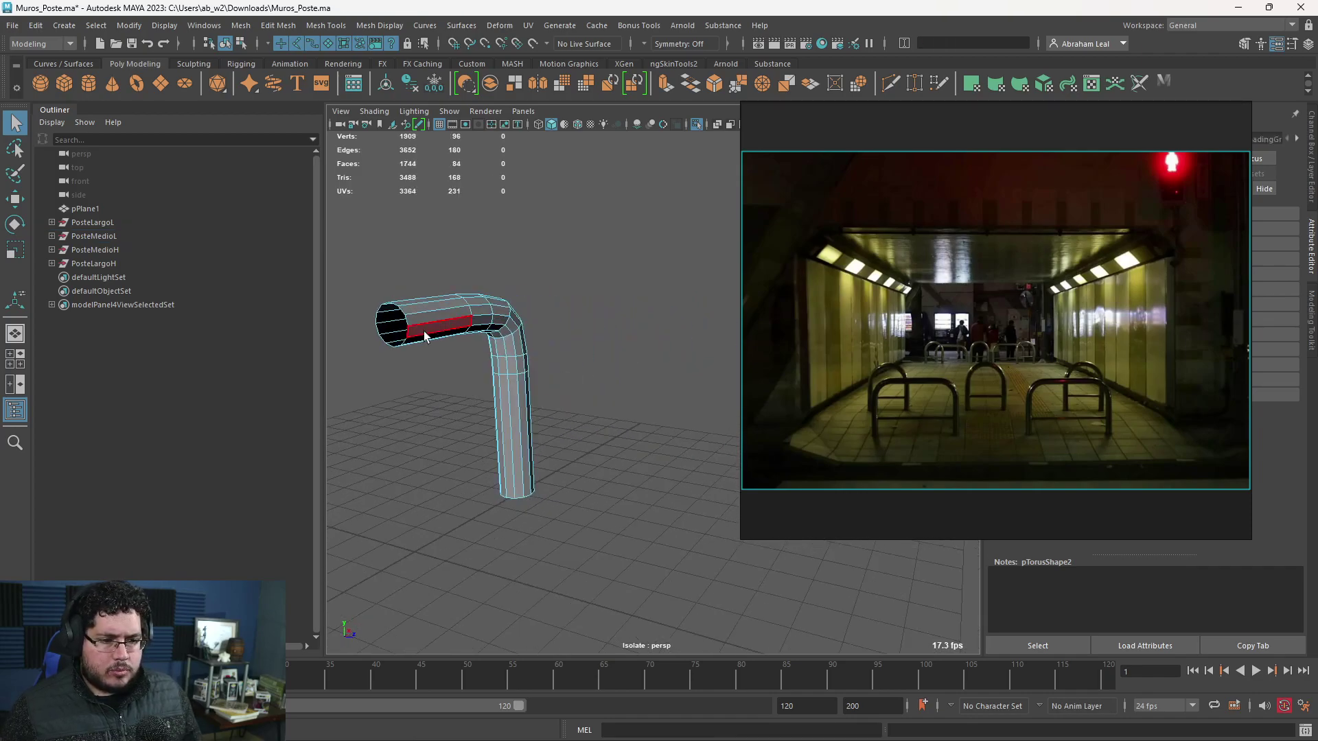
- Mirror the half tube across the world X axis, combining it with the original and merging the border vertices
left_click(442, 313)
right_click_drag(450, 307, 499, 250)
left_click_drag(499, 335, 479, 306, "alt")
right_click_drag(479, 306, 542, 465, "shift")
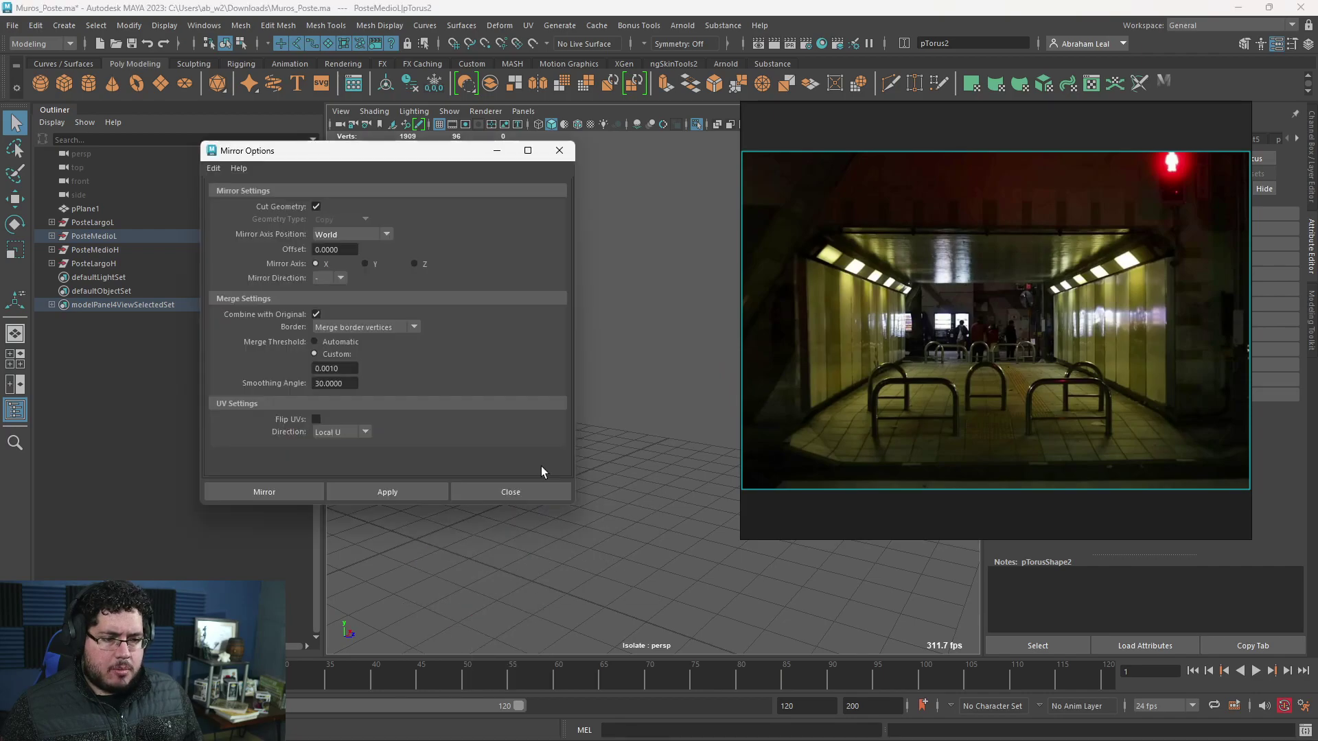
left_click(415, 496)
left_click(559, 151)
left_click(509, 335)
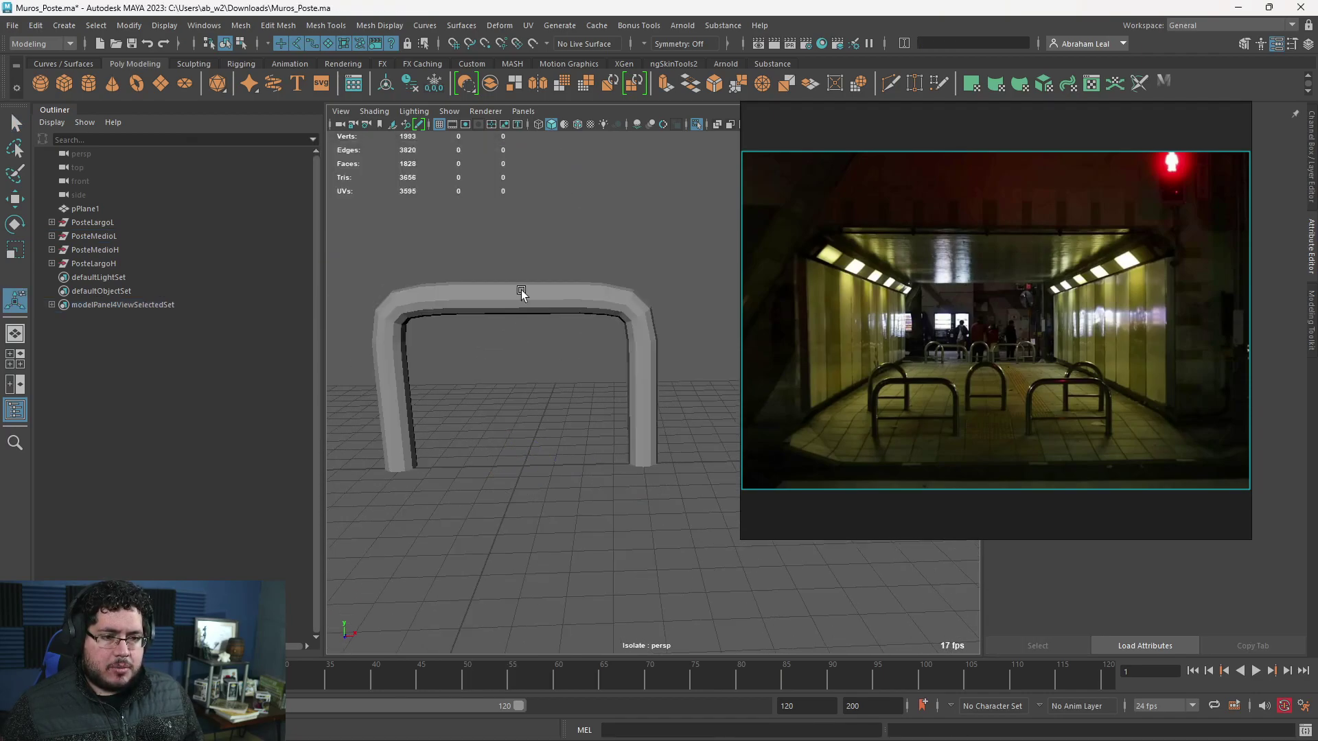
- Show all the posts again and compare the mirrored tube's width with its crossbar and the neighbouring posts
left_click(519, 288)
middle_click_drag(586, 341, 601, 307, "alt")
right_click_drag(601, 308, 551, 274, "alt")
left_click(695, 124)
left_click_drag(670, 215, 613, 362, "alt")
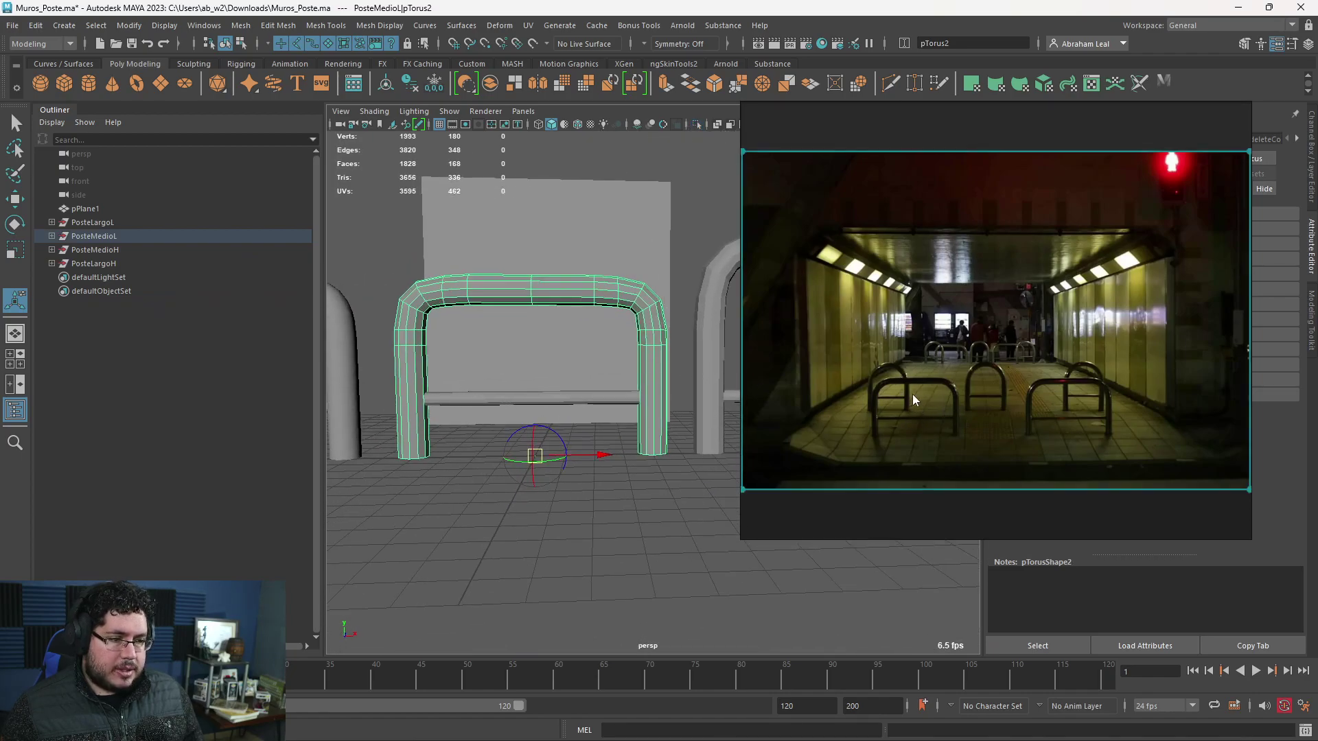
- Undo the mirror and widen the isolated half tube outward along X, keeping its open end's vertices on the centre line
key("ctrl+1")
key("ctrl+z")
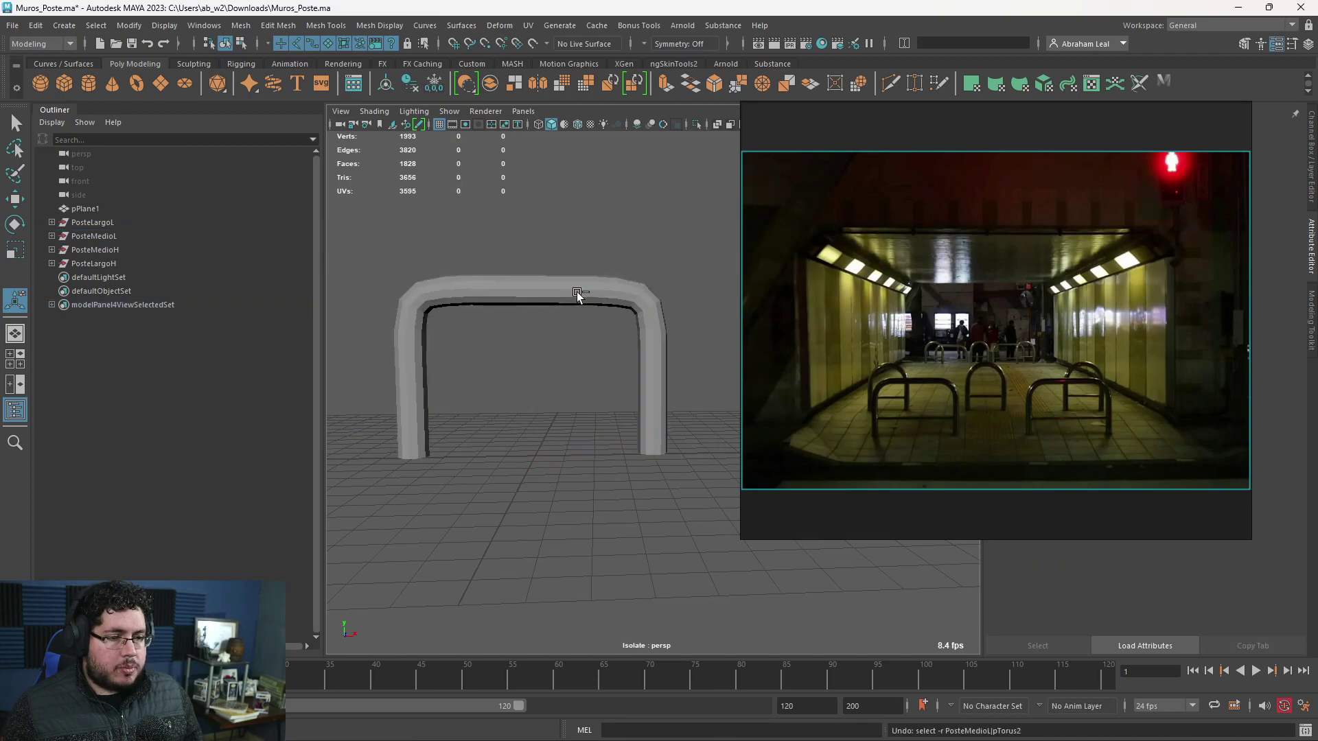
left_click(577, 296)
key("w")
left_click_drag(604, 367, 673, 369)
right_click_drag(627, 276, 582, 274)
left_click_drag(623, 238, 519, 269)
left_click_drag(609, 321, 609, 308, "alt")
key("F8")
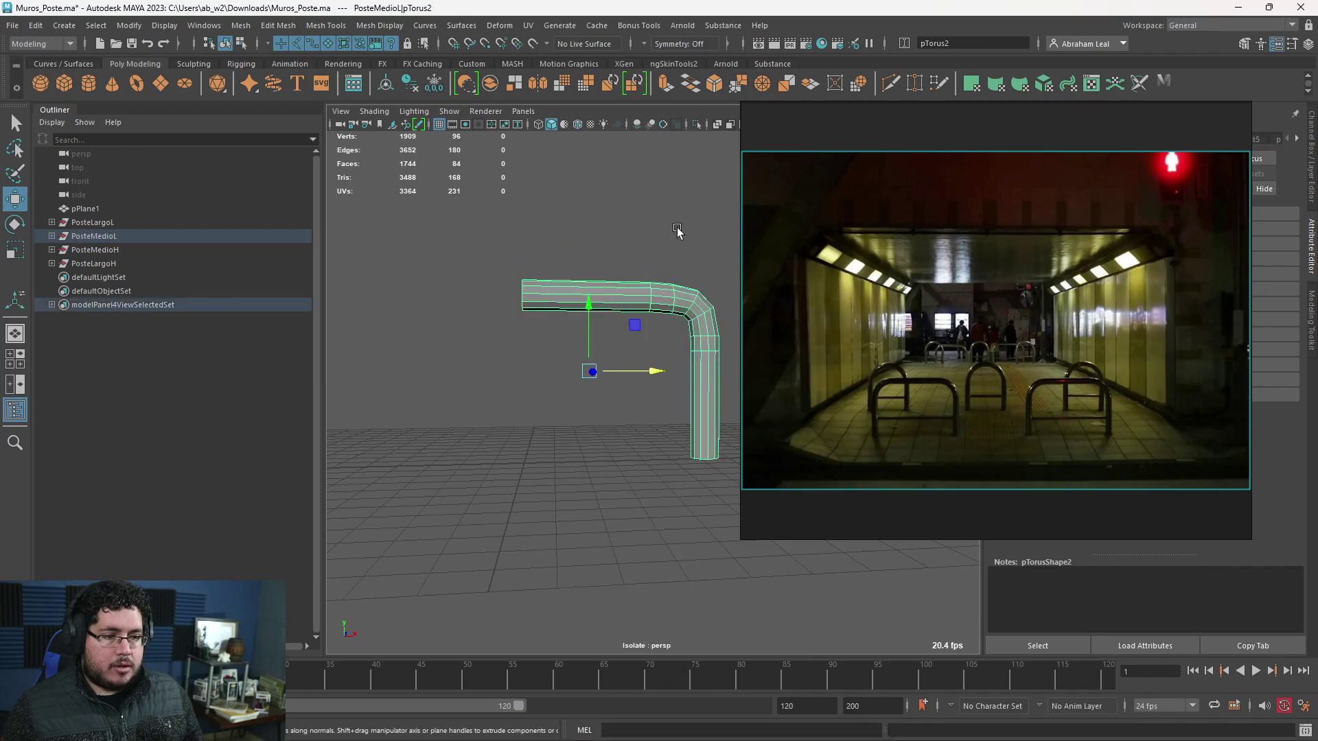
- Mirror the widened half tube across the world X axis to complete the post frame
right_click_drag(642, 293, 598, 451, "shift")
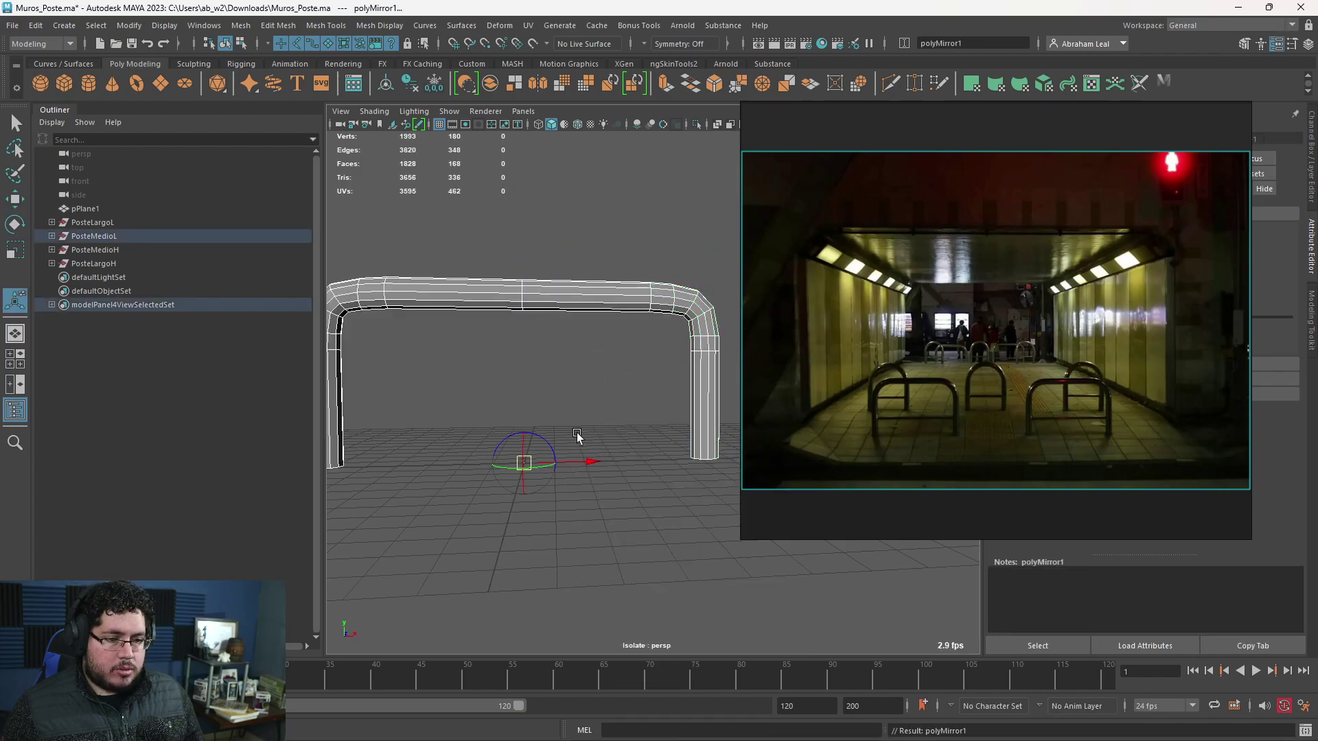
left_click(563, 378)
scroll(562, 304, "down", 2)
left_click_drag(645, 284, 663, 306, "alt")
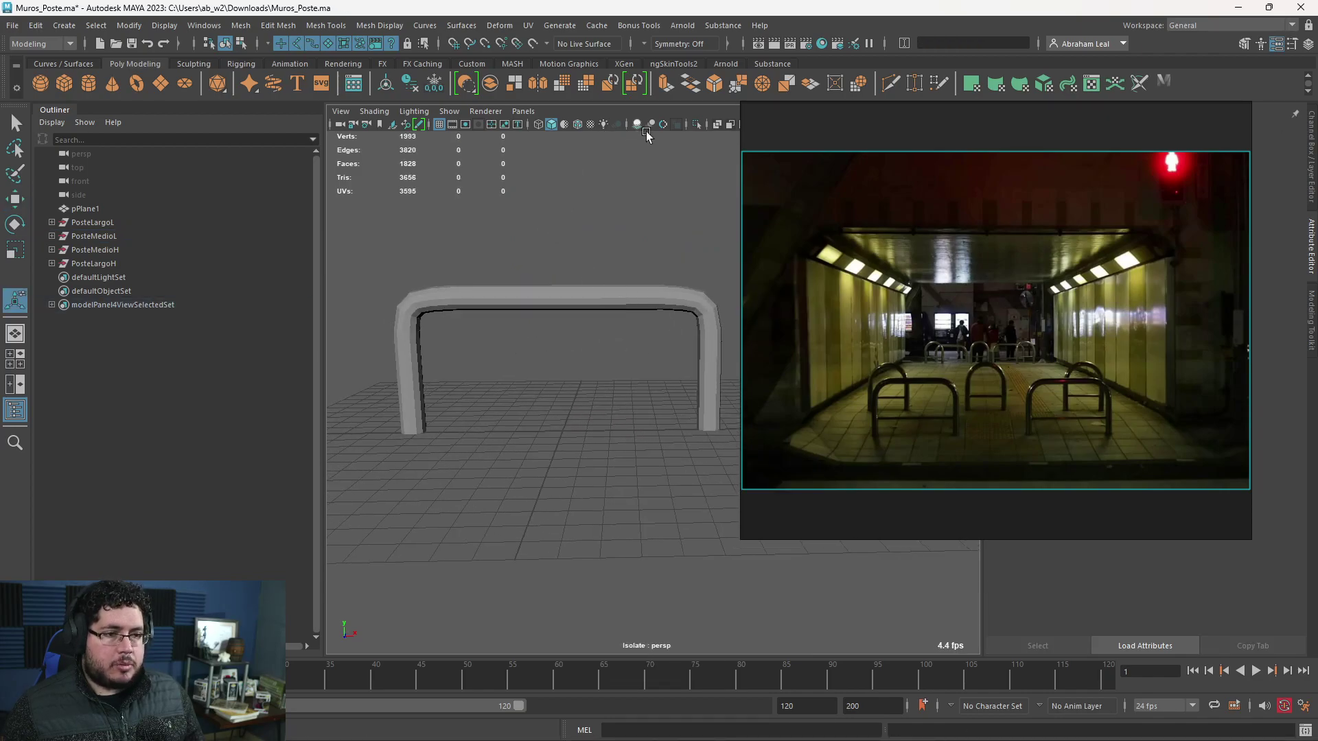
- Bring the other objects back into view and lengthen the crossbar so it reaches both legs of the widened frame
left_click(696, 124)
left_click(696, 126)
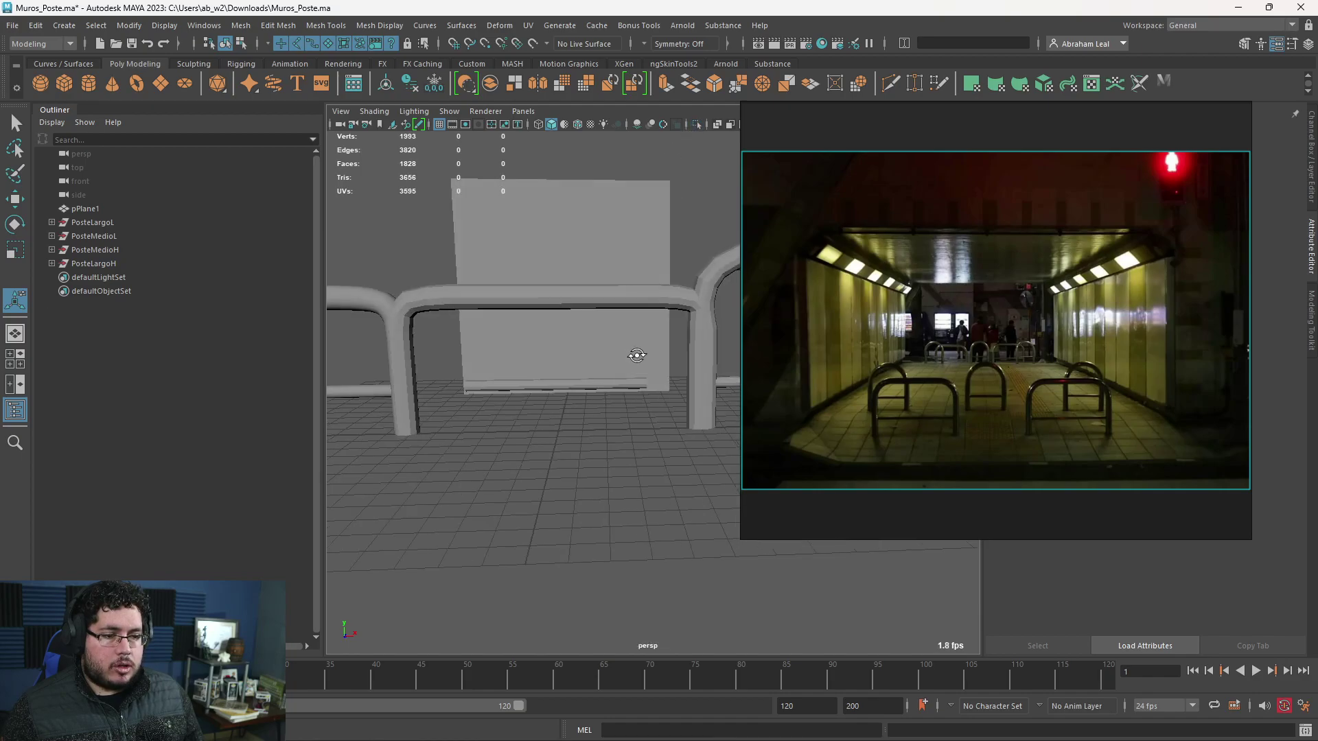
left_click(604, 380)
key("r")
left_click_drag(477, 387, 445, 390)
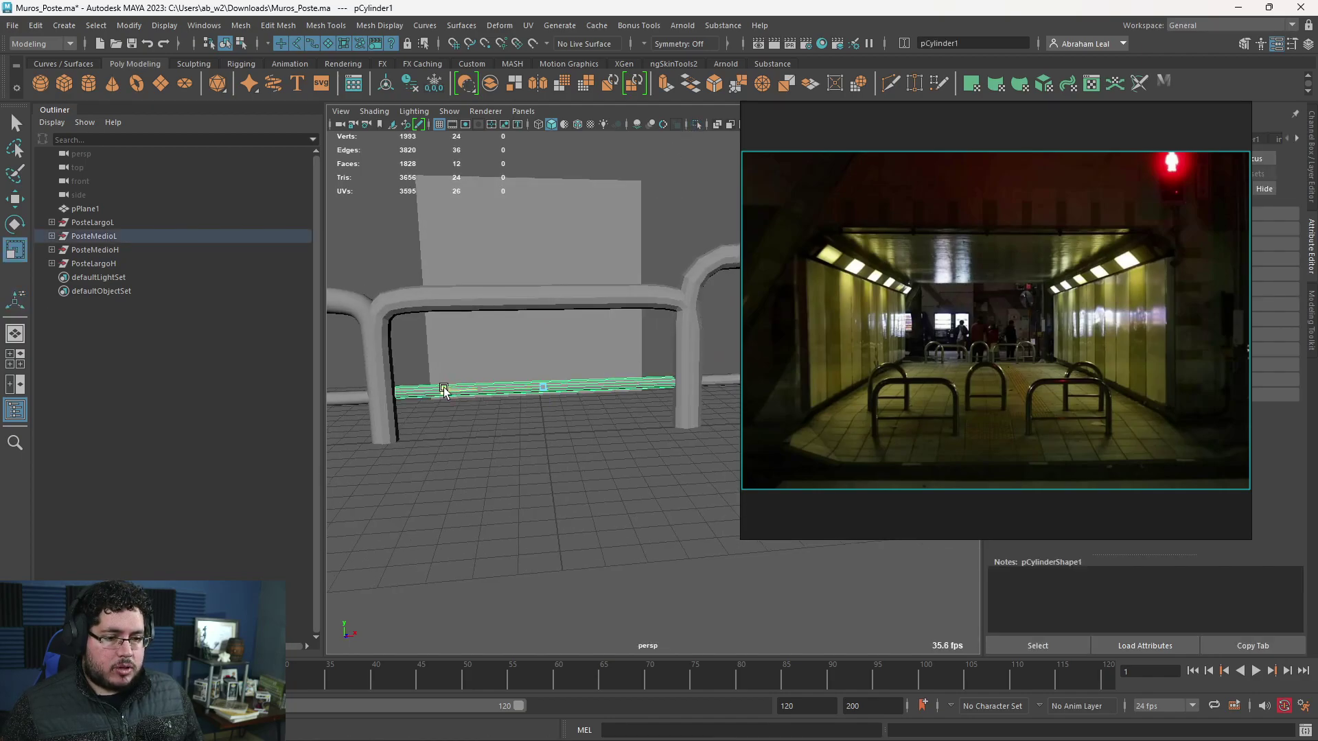
- Turn on smooth preview for the frame tube and its crossbar, and isolate them for inspecting the right corner
left_click(550, 301, "shift")
left_click_drag(578, 341, 561, 376, "alt")
key("3")
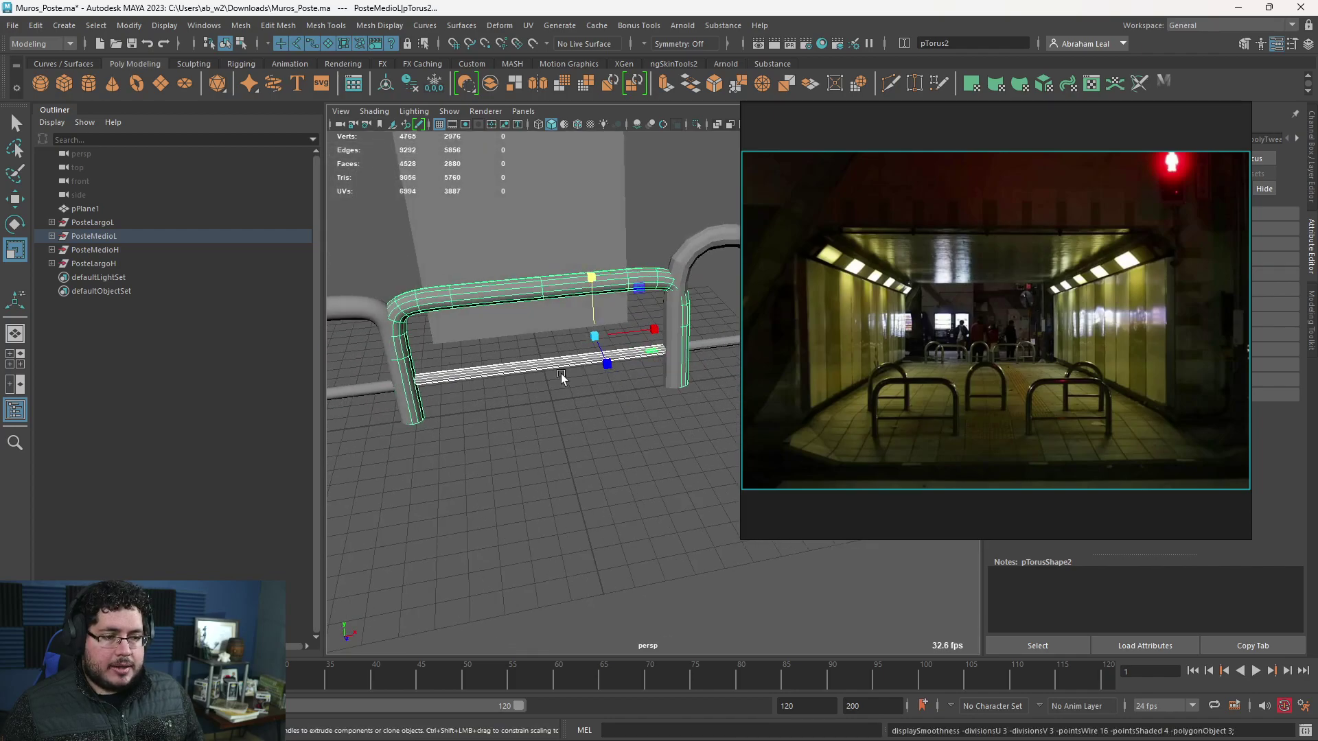
left_click(696, 124)
left_click(671, 293)
scroll(637, 364, "up", 5)
left_click_drag(638, 364, 653, 405, "alt")
middle_click_drag(642, 206, 650, 279, "alt")
- Turn off the tube's smooth preview and delete the middle edge loop of each corner bend
left_click(651, 283)
key("1")
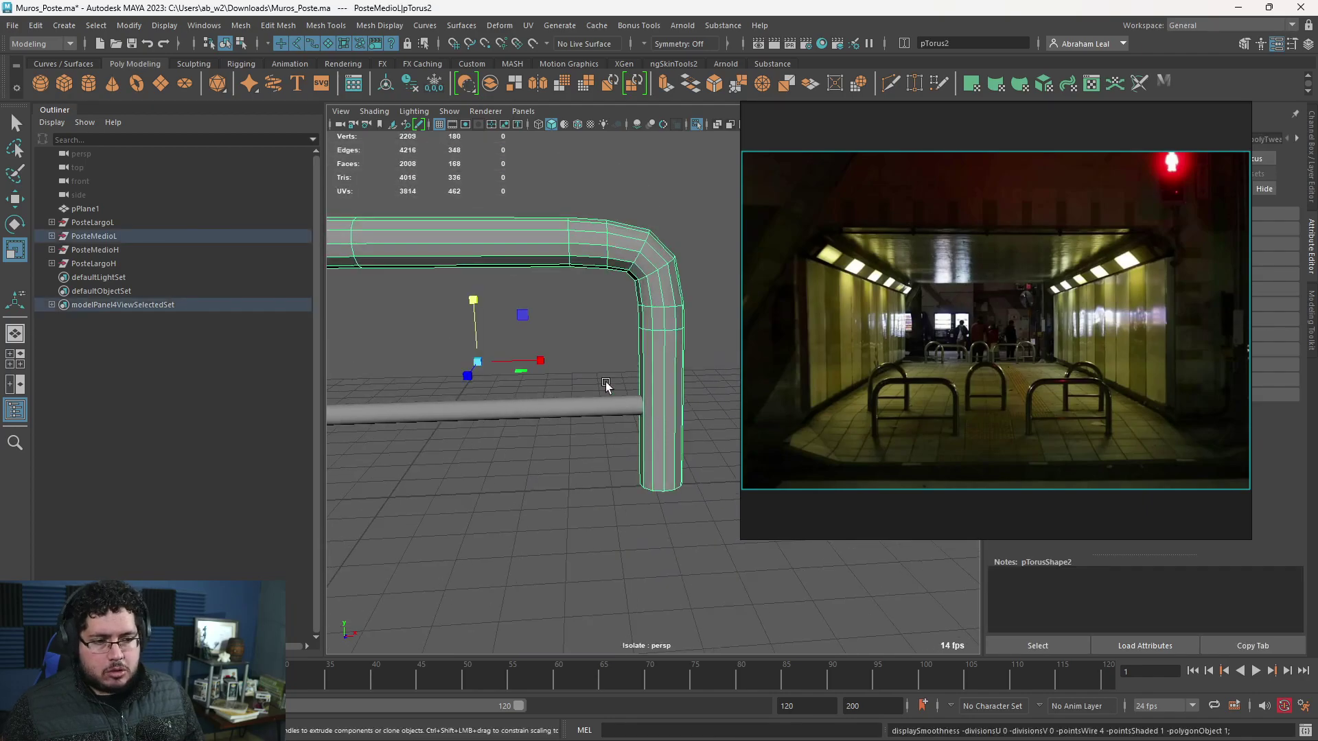
left_click_drag(607, 387, 591, 357, "alt")
scroll(597, 353, "down", 1)
right_click_drag(668, 301, 667, 270)
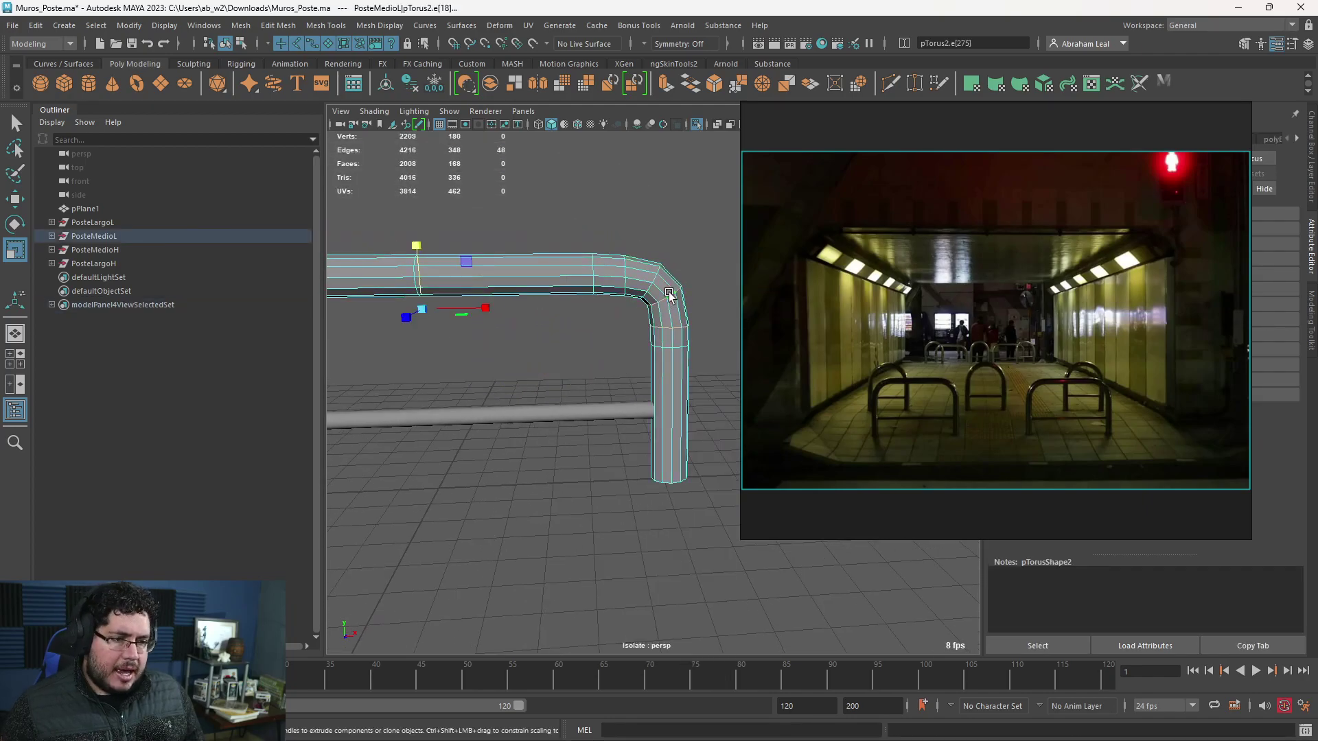
double_click(670, 295)
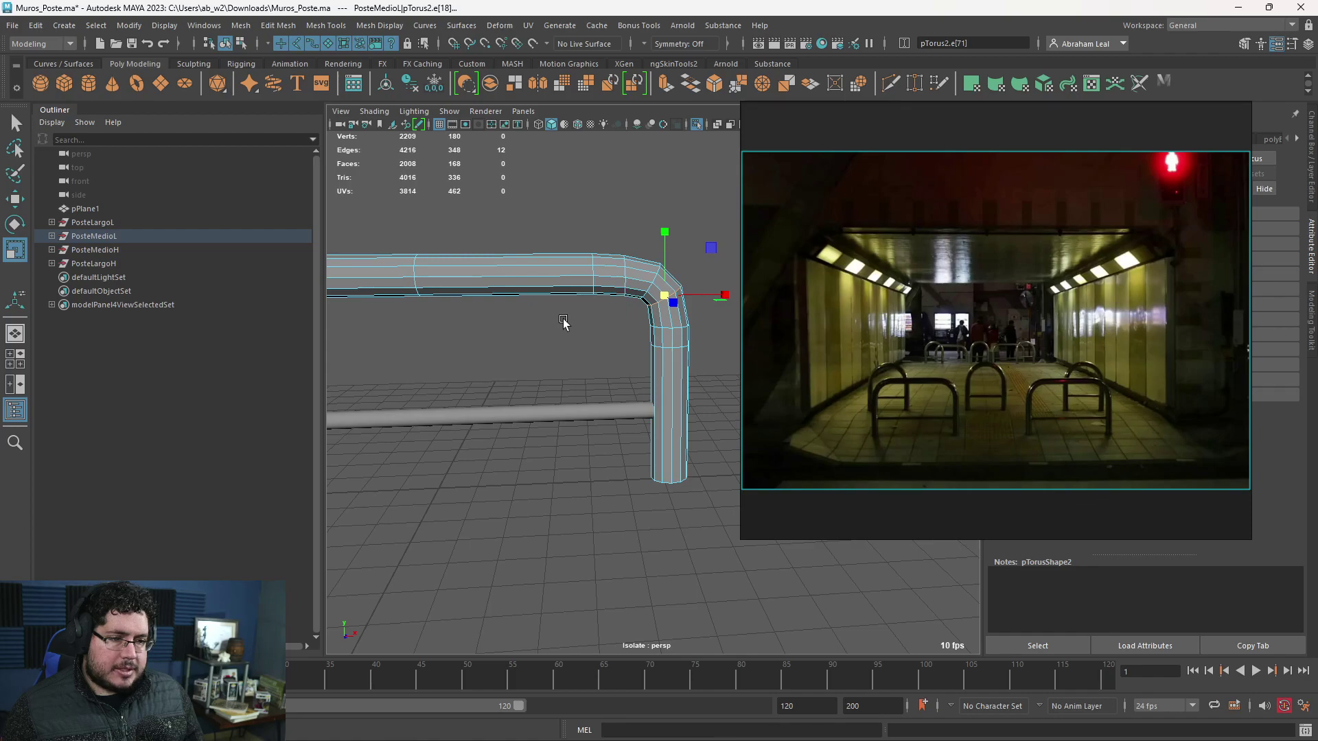
key("q")
left_click_drag(657, 282, 480, 301, "alt")
key("ctrl+Delete")
- Check the bends in smooth preview, then try deleting the upper edge loop of each corner bend
right_click_drag(476, 298, 423, 292, "alt")
key("3")
middle_click_drag(669, 379, 571, 344, "alt")
scroll(545, 343, "up", 3)
key("1")
double_click(380, 245)
middle_click_drag(545, 266, 442, 258, "alt")
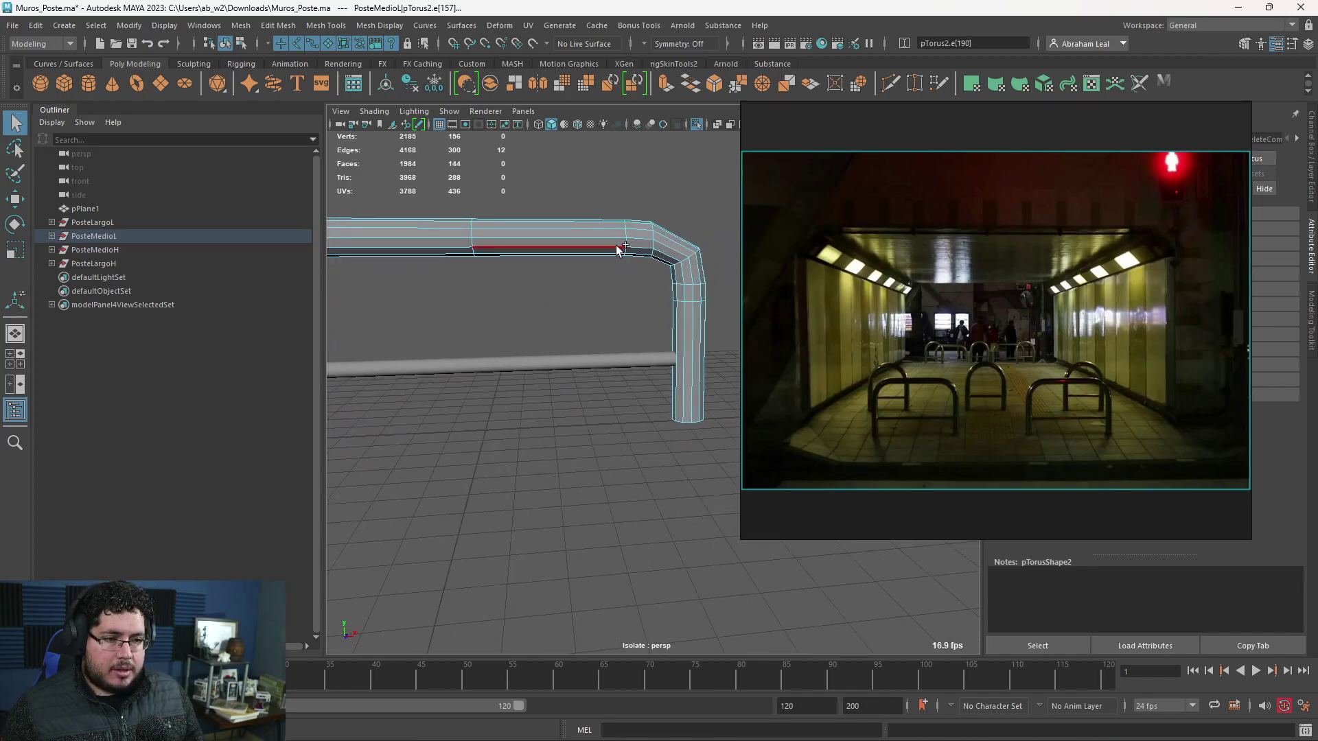
key("ctrl+Delete")
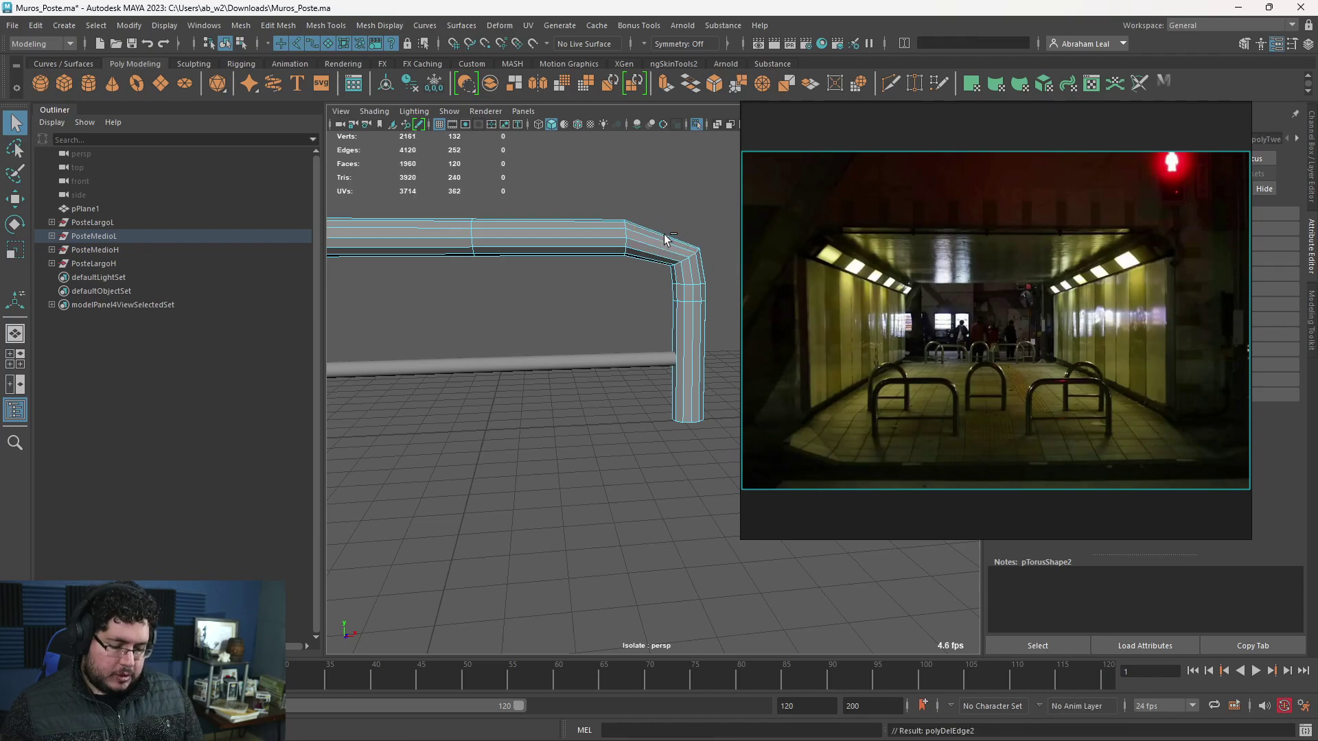
- Undo the edge loop deletions on the tube's corner bends
key("ctrl+z")
key("ctrl+z")
key("ctrl+z")
key("ctrl+z")
key("ctrl+z")
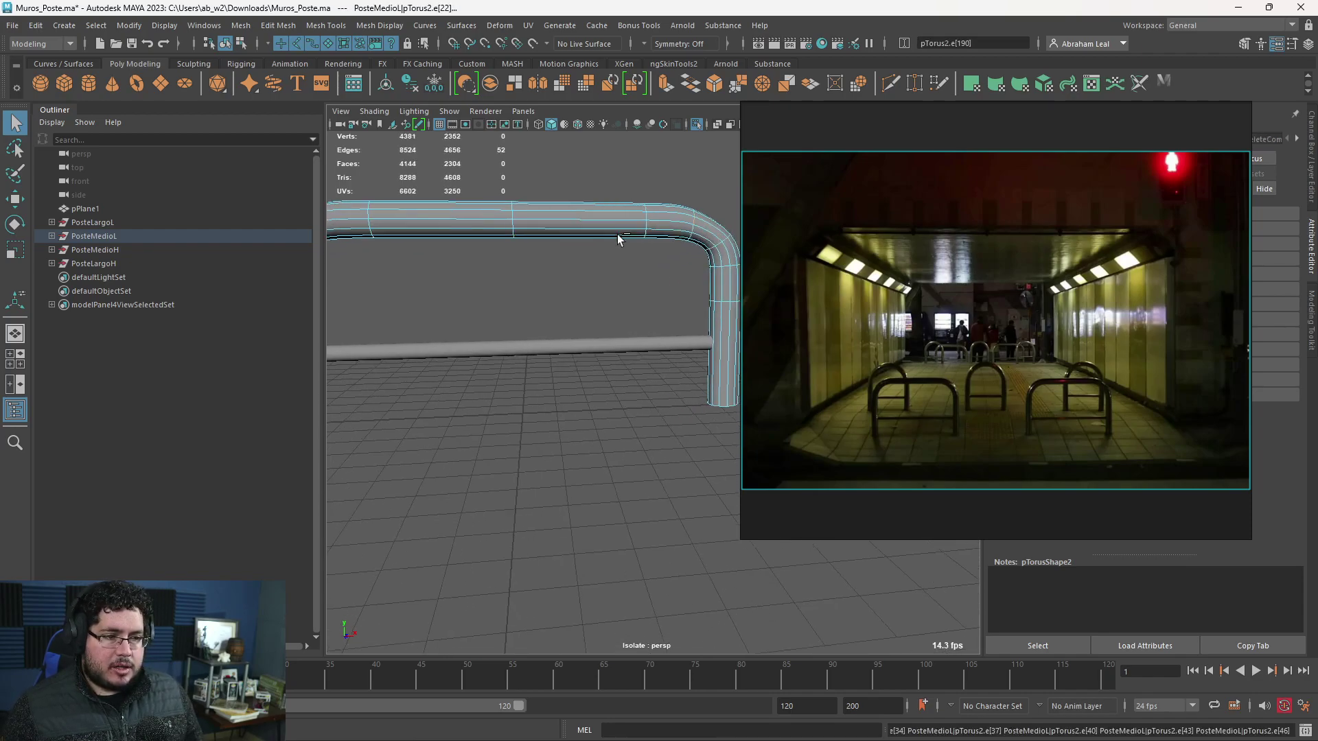
key("ctrl+z")
key("ctrl+z")
key("ctrl+z")
key("ctrl+z")
- With smooth preview on, delete only the middle edge loop of each corner bend
middle_click_drag(633, 262, 541, 260, "alt")
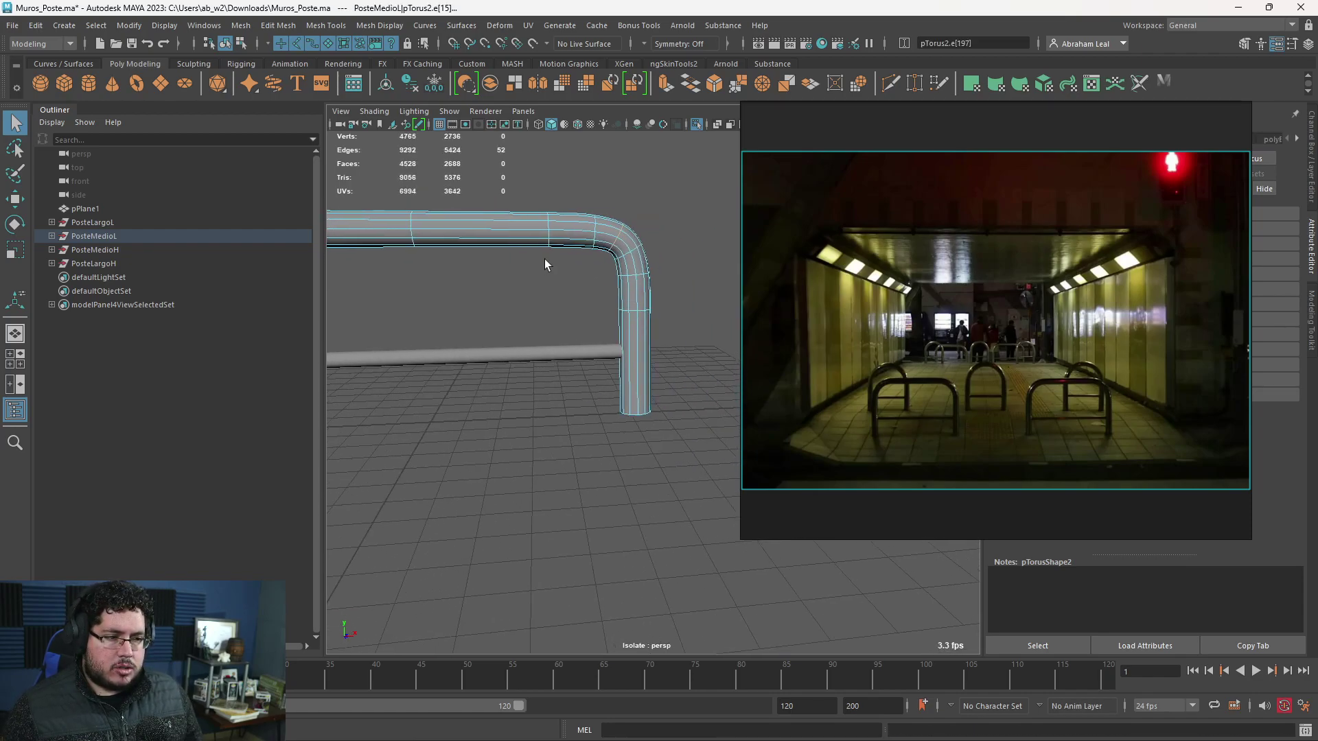
right_click_drag(541, 260, 586, 245, "alt")
left_click_drag(623, 232, 486, 281, "alt")
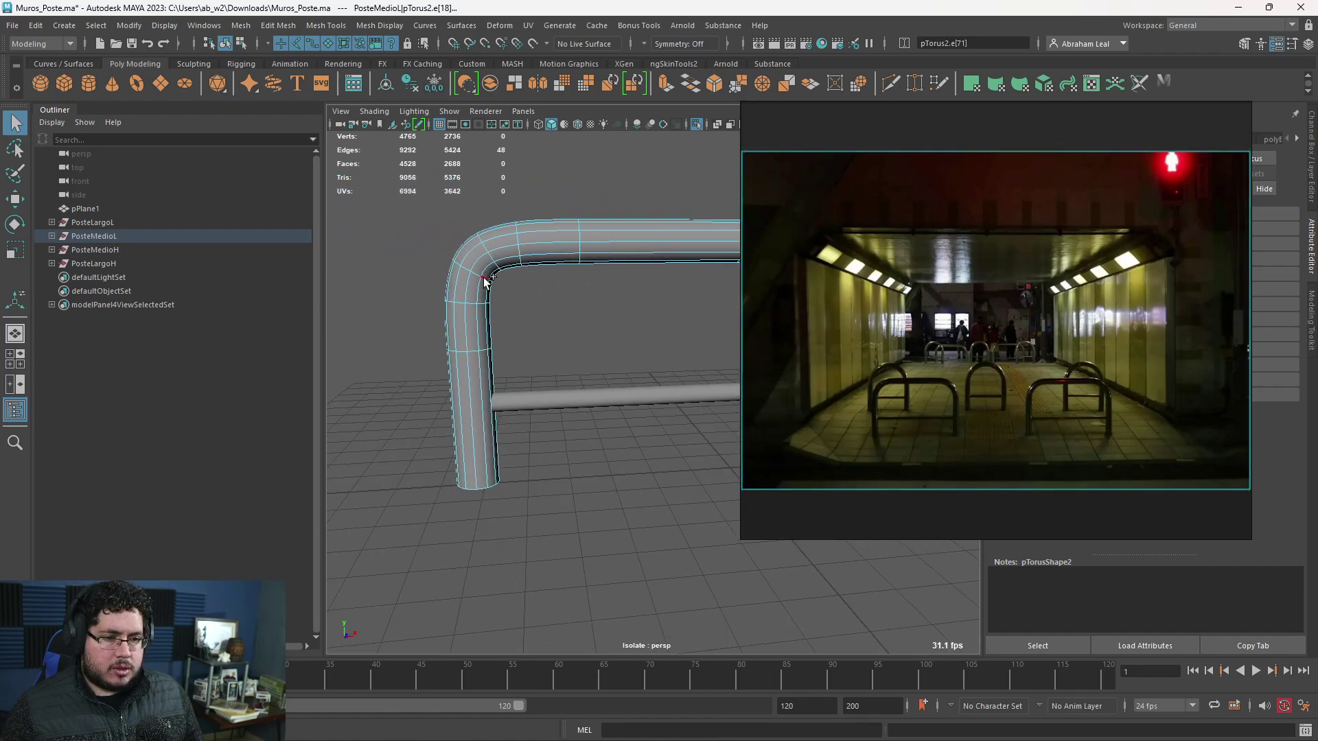
key("ctrl+Delete")
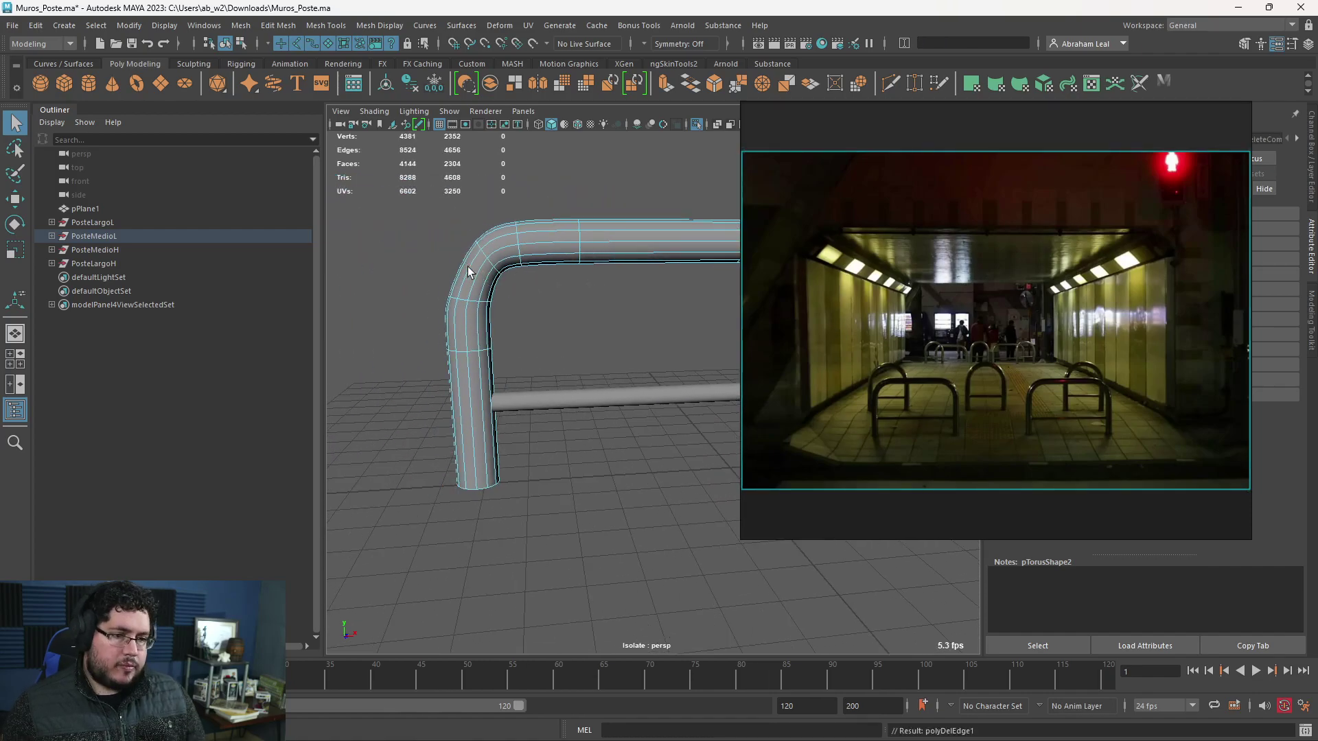
- Undo the last edge deletion and select the post's bent tube together with its crossbar
key("ctrl+z")
left_click(627, 265)
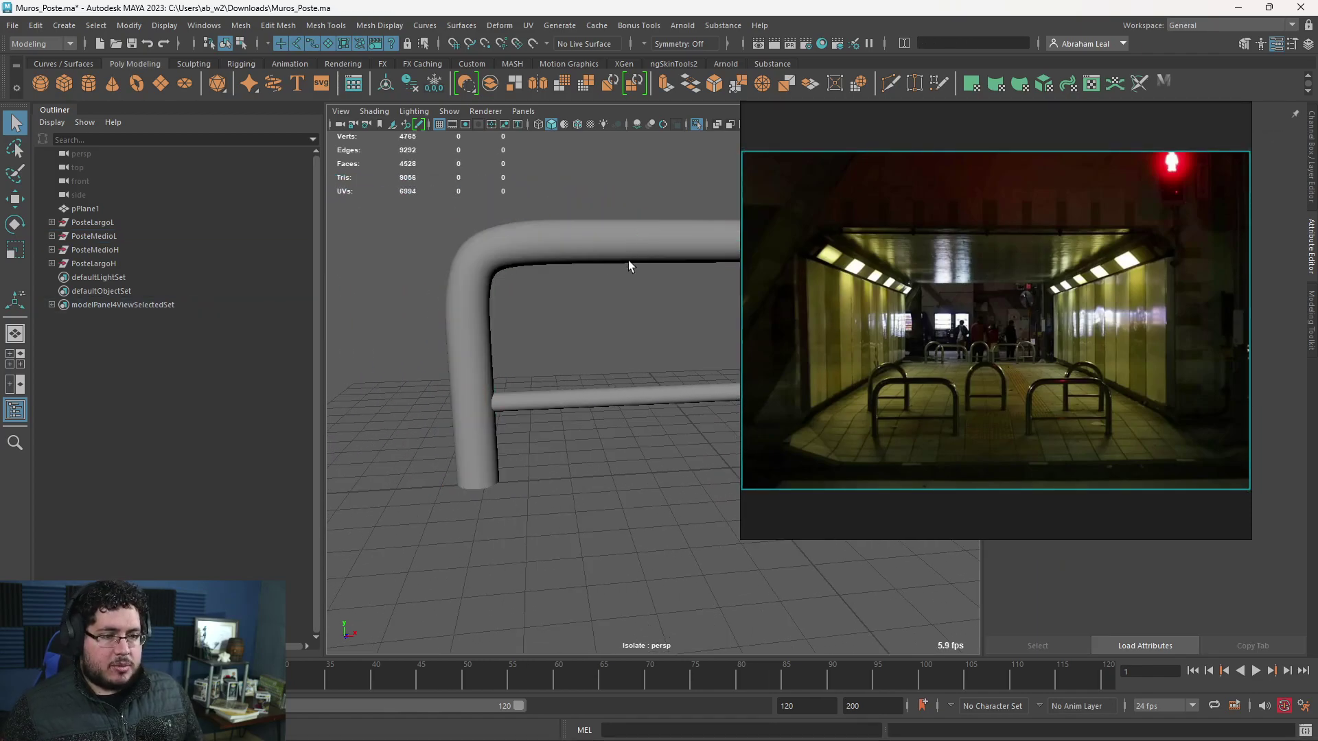
middle_click_drag(605, 291, 479, 272, "alt")
scroll(481, 273, "down", 4)
left_click_drag(537, 289, 599, 304, "alt")
middle_click_drag(598, 304, 542, 300, "alt")
scroll(535, 296, "down", 2)
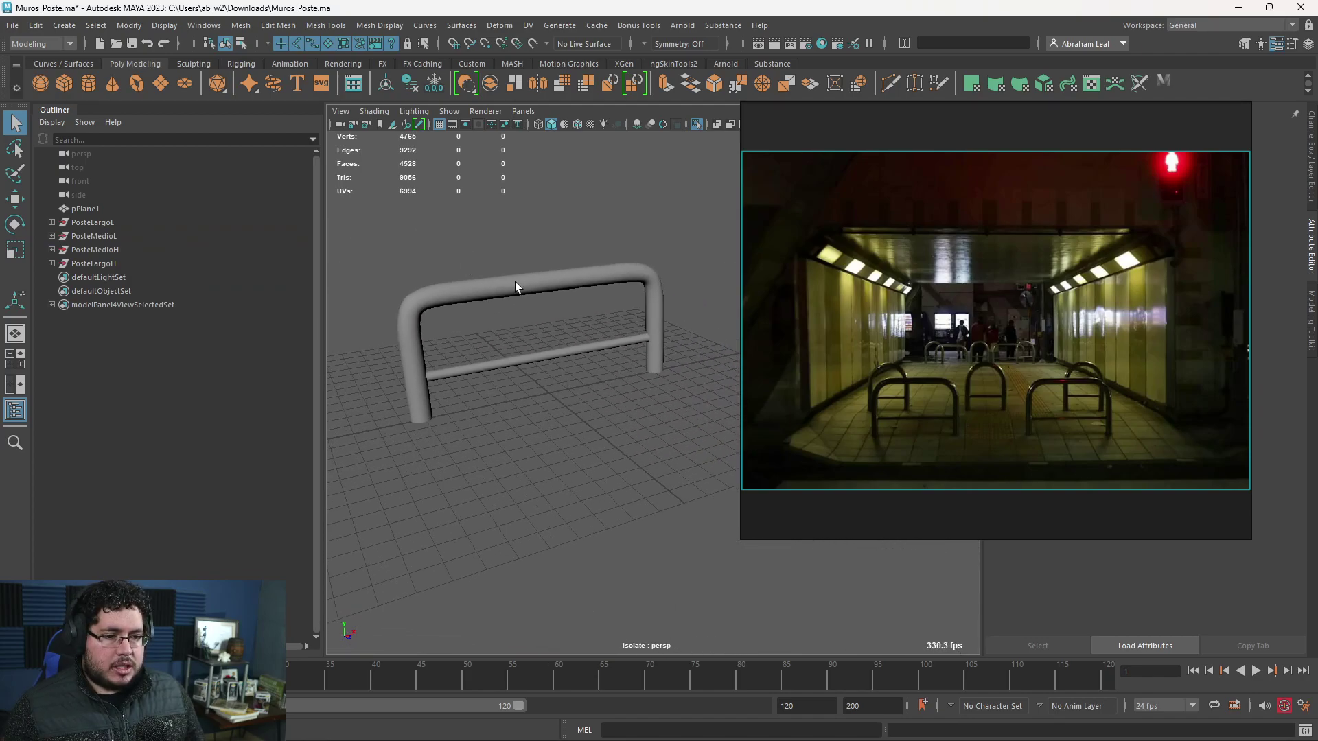
left_click(514, 281)
left_click(538, 356)
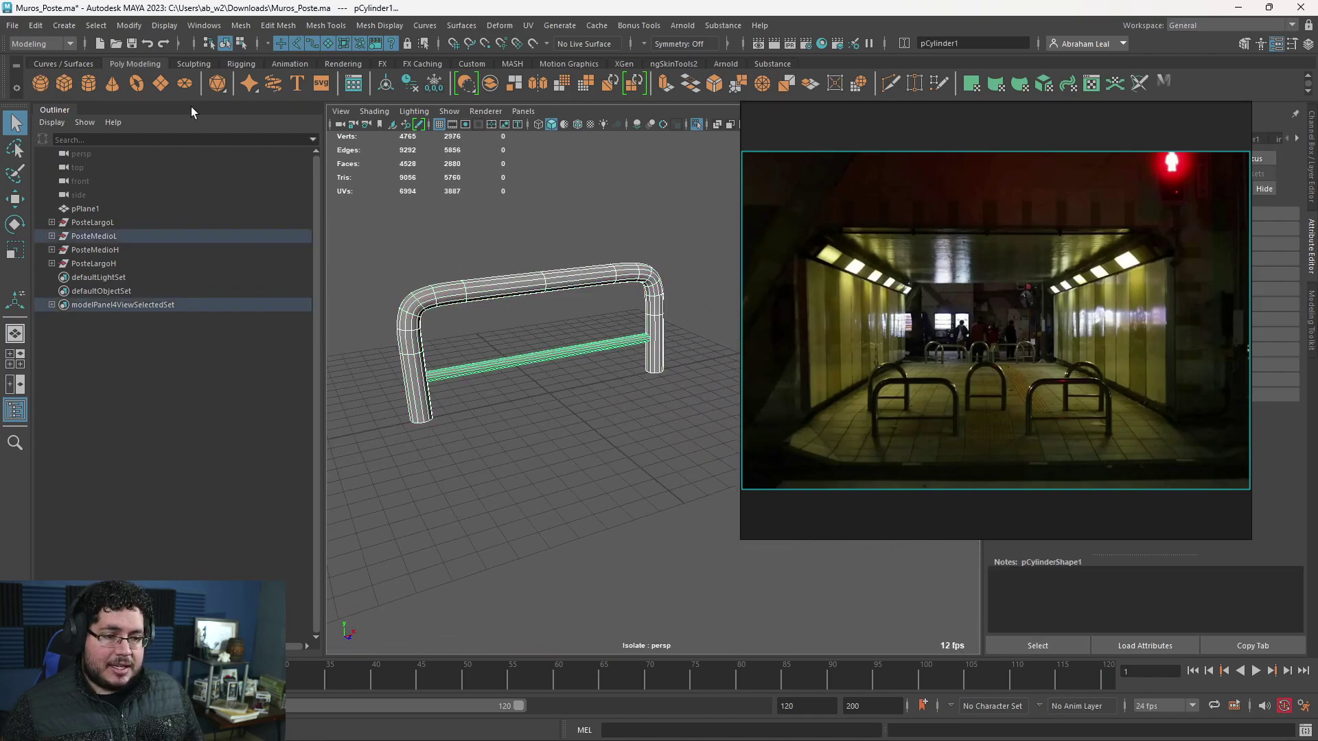
- Start exporting the selected meshes and set the current project to the NT_LIVE folder inside 2023
left_click(12, 26)
left_click(66, 221)
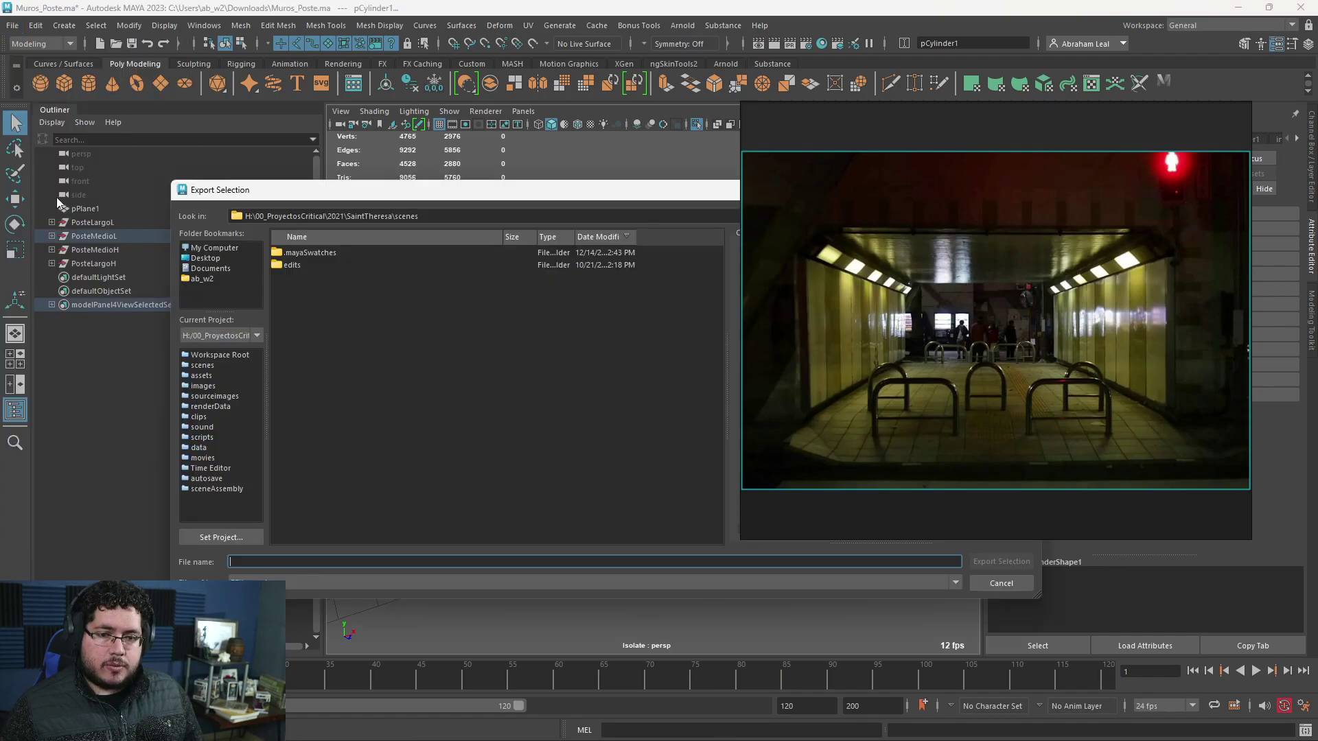
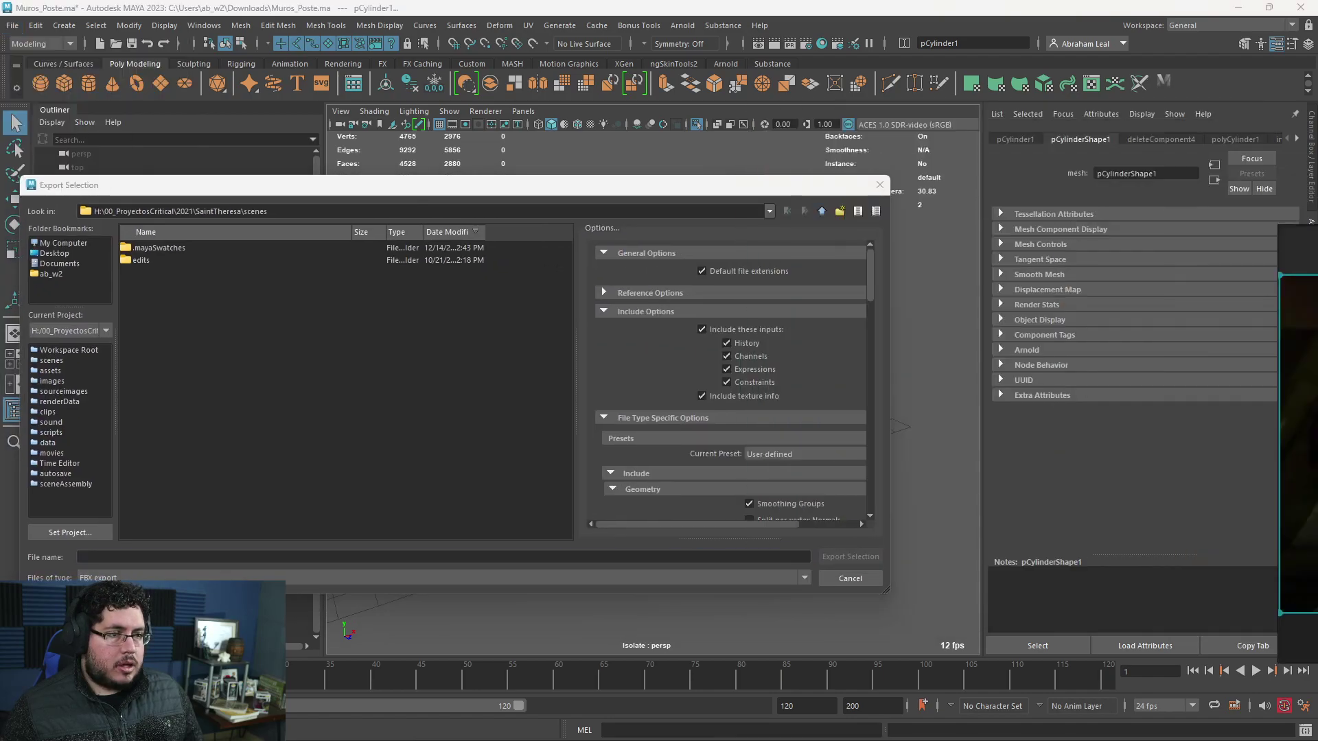
left_click_drag(383, 190, 508, 176)
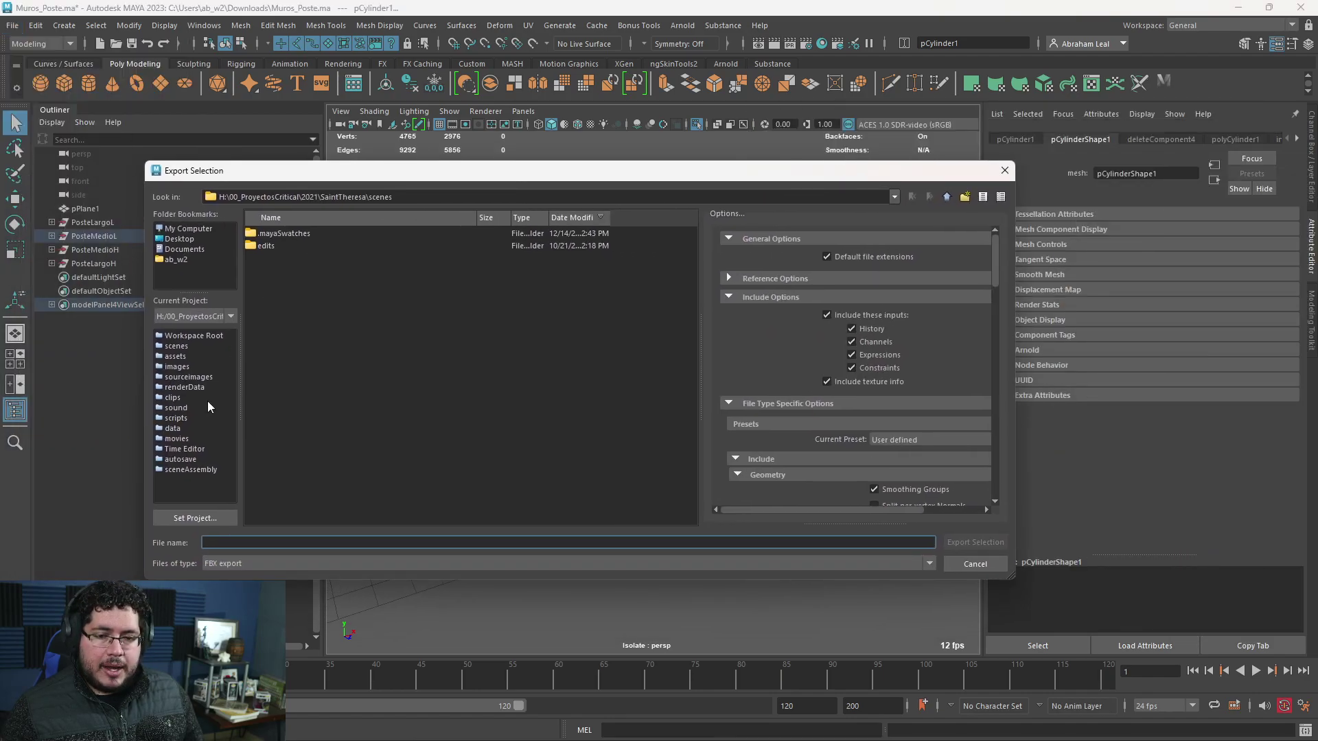
left_click(175, 356)
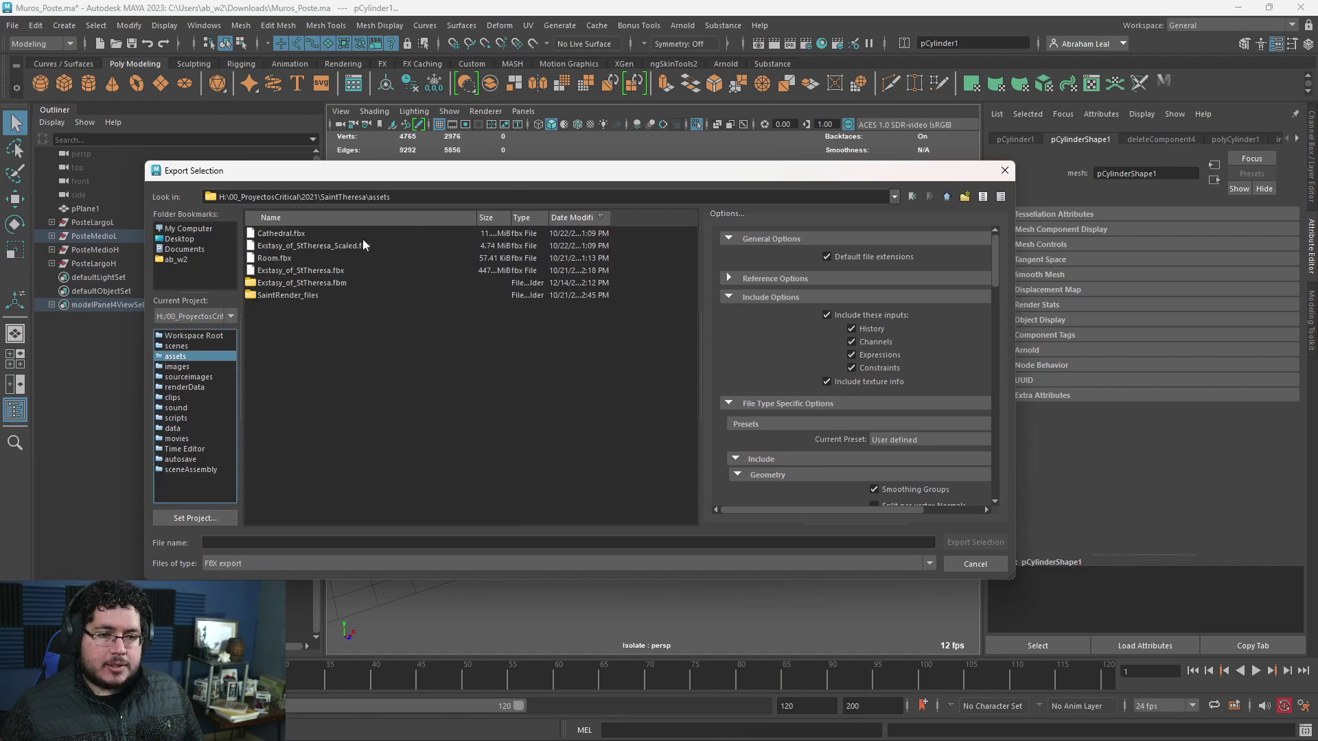
left_click(195, 518)
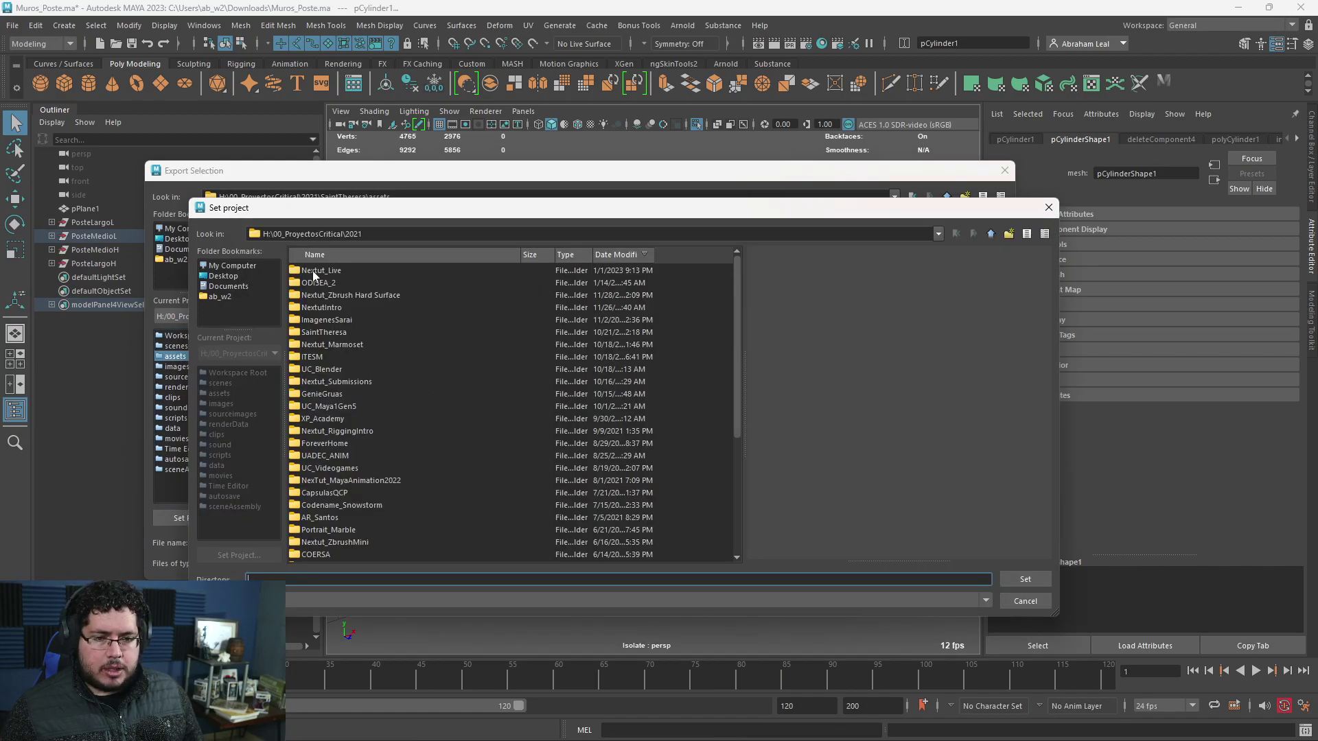
left_click(989, 237)
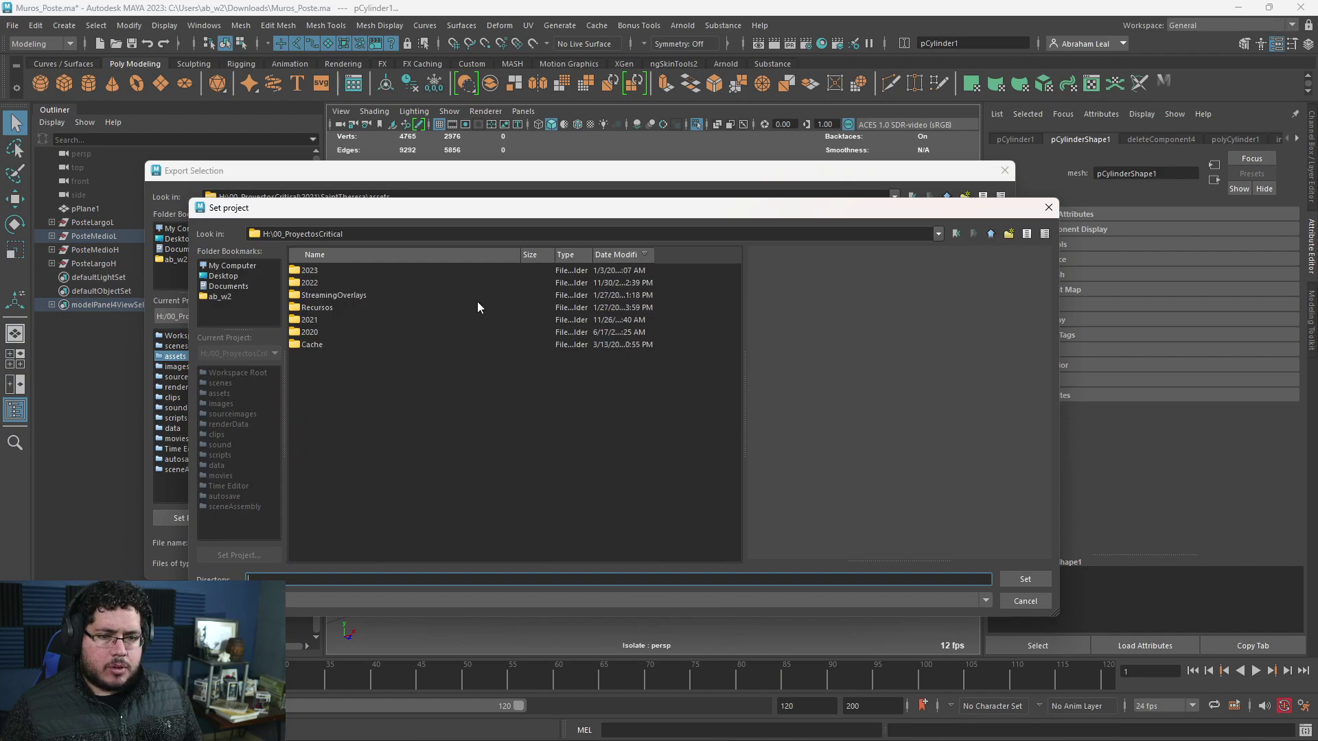
double_click(310, 271)
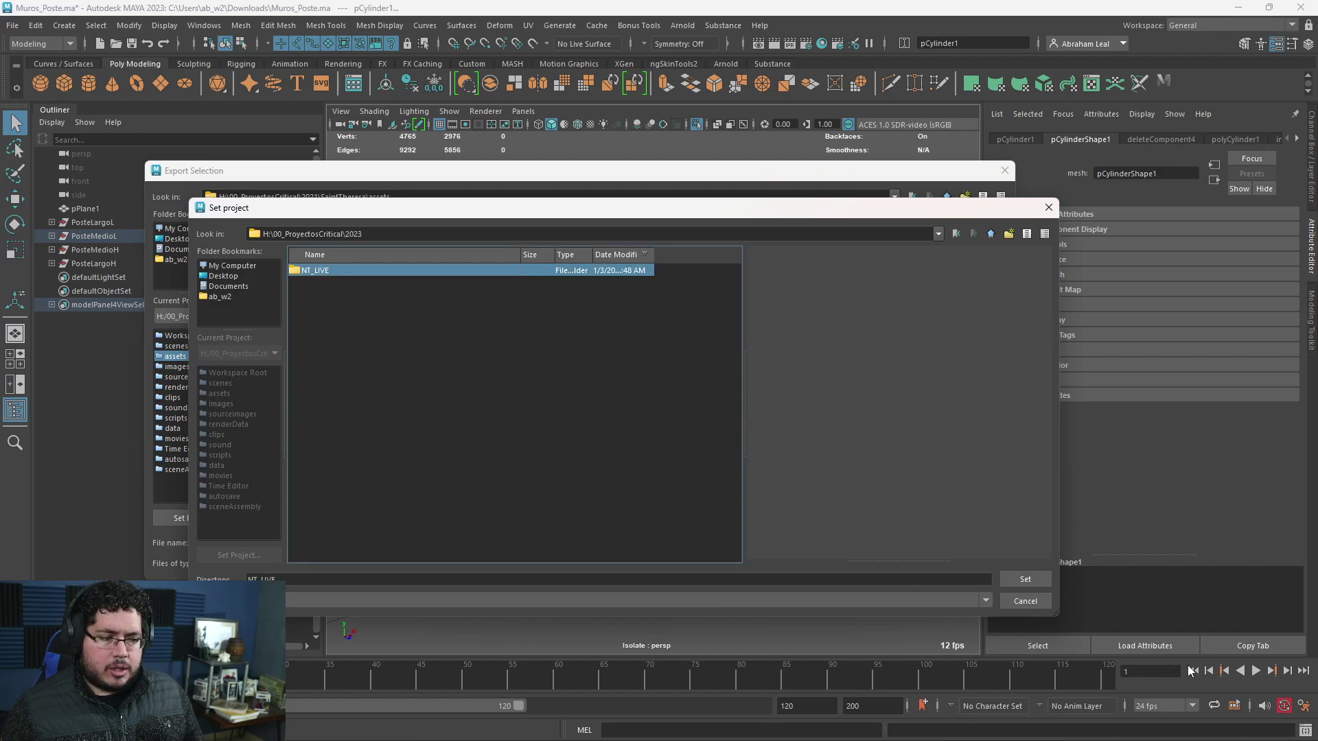
left_click(1026, 580)
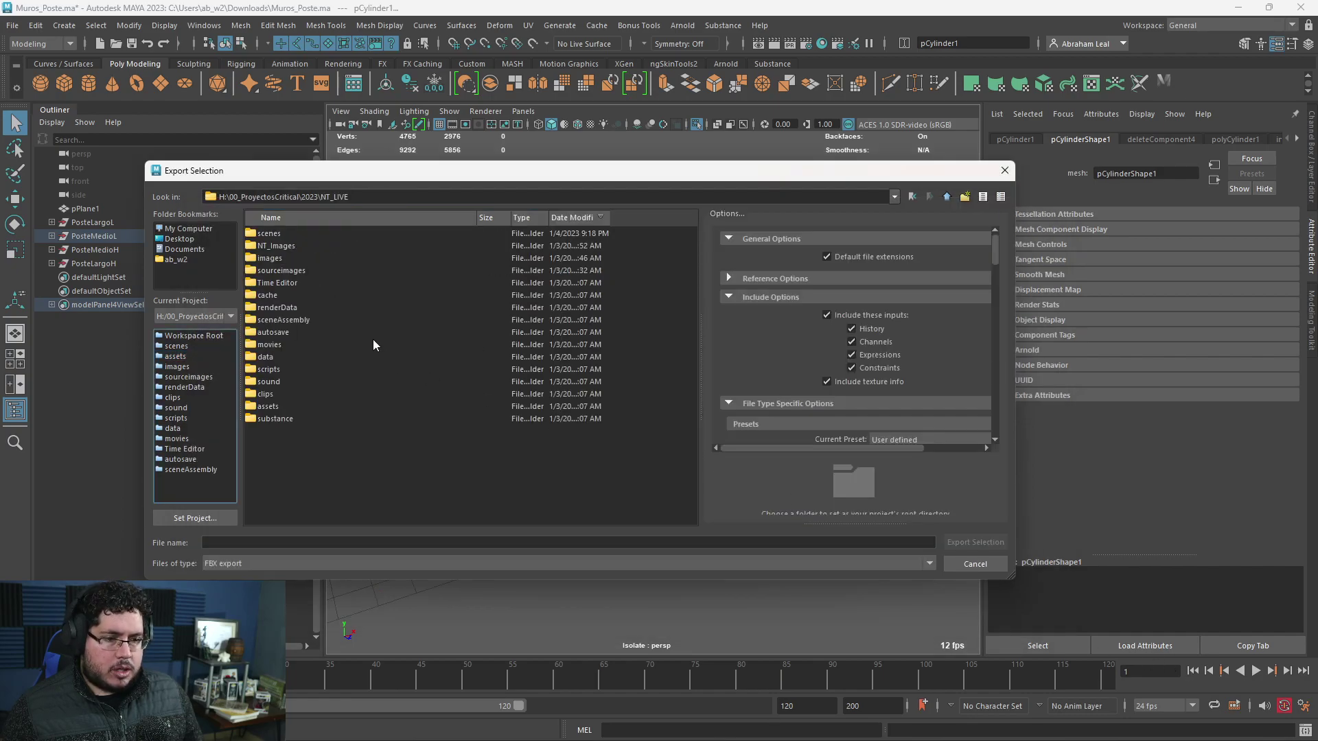
- Create a folder named Tunnel inside the project's assets folder and open it
double_click(302, 407)
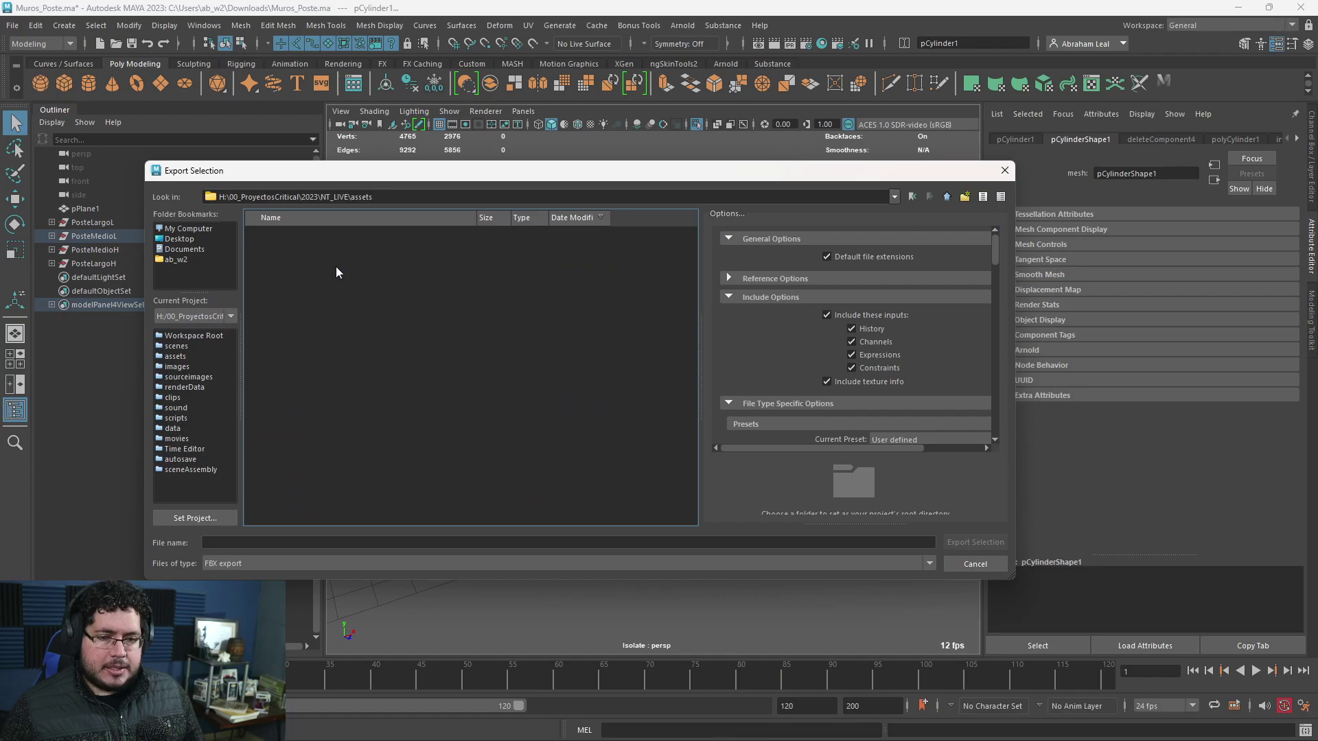
left_click(964, 197)
type("Tunnel")
key("Return")
key("Return")
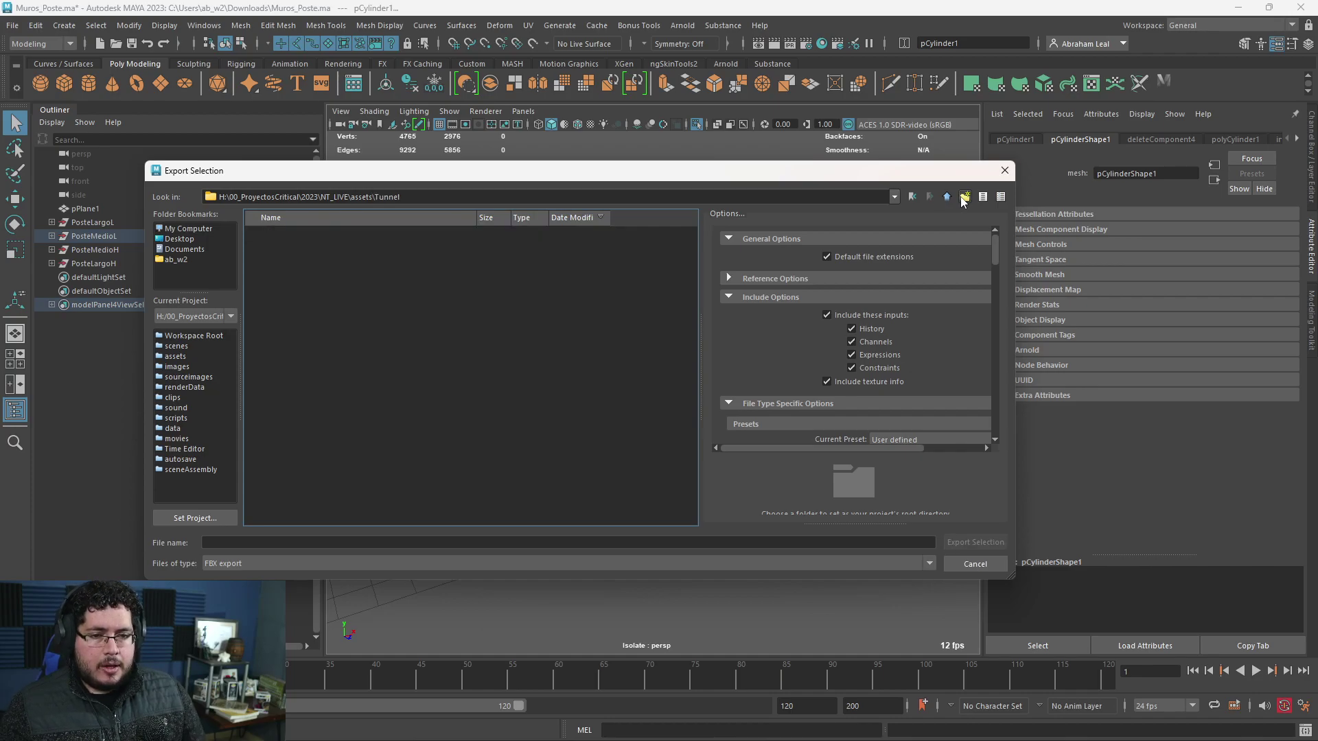
- Export the selection as an FBX file named LongFence, dismiss the export report and clear the selection
left_click(447, 544)
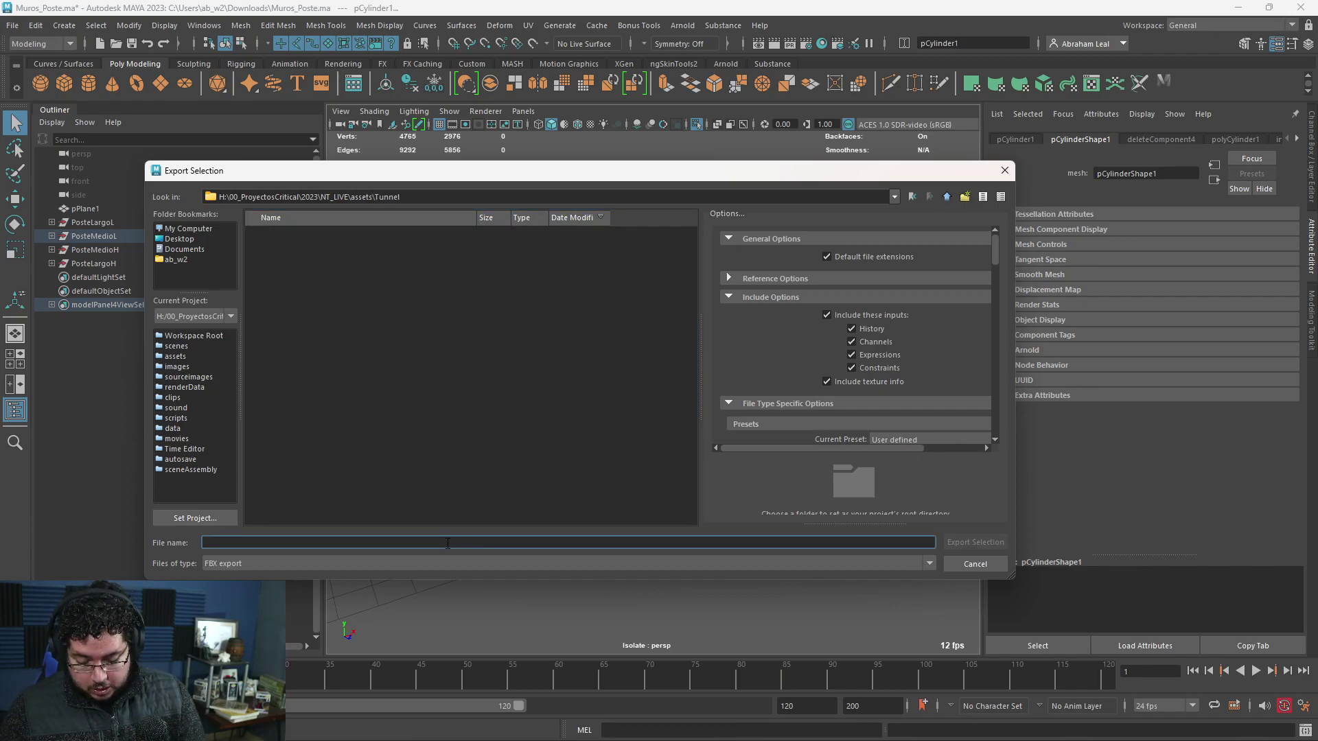
type("LongFence")
key("Return")
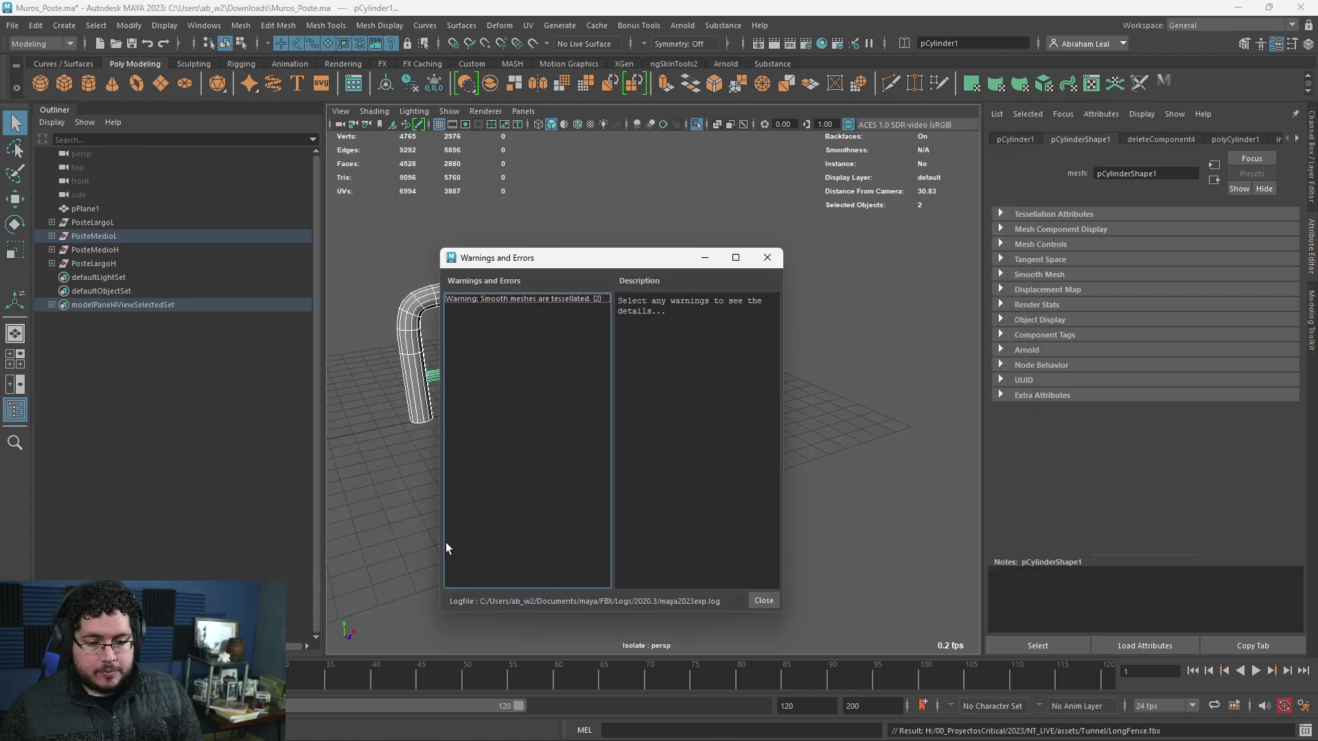
left_click(768, 257)
left_click(702, 349)
- Switch to the Maya window with the JapanTunnel_001 scene and minimize its Arnold RenderView
key("alt+Tab")
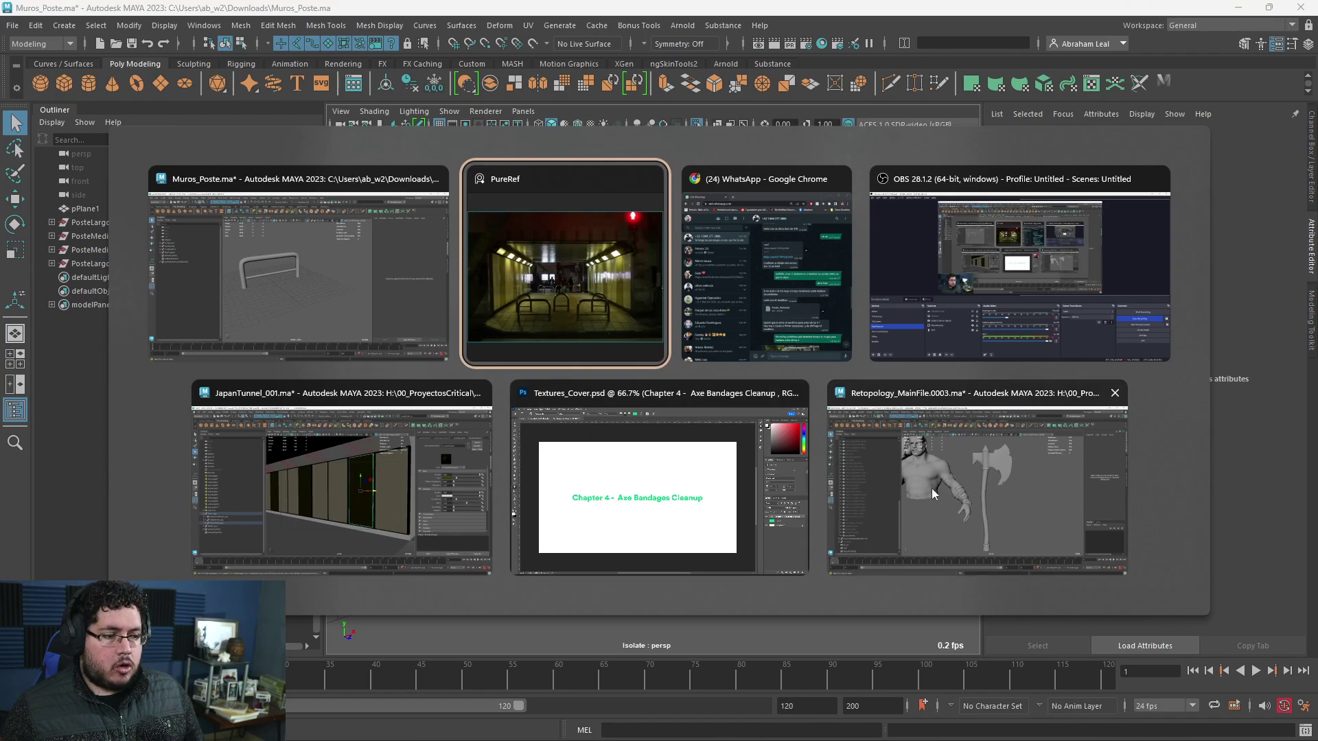
left_click(317, 470)
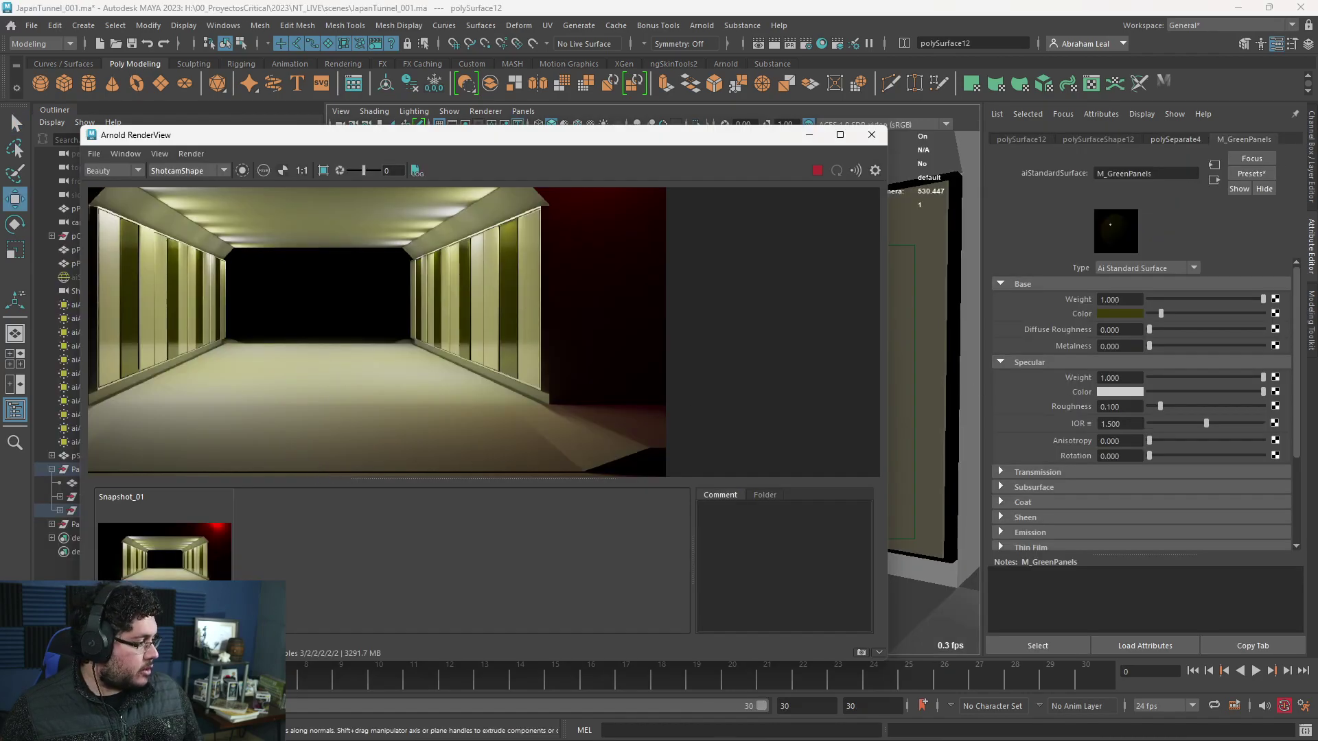
left_click(808, 135)
scroll(621, 350, "down", 3)
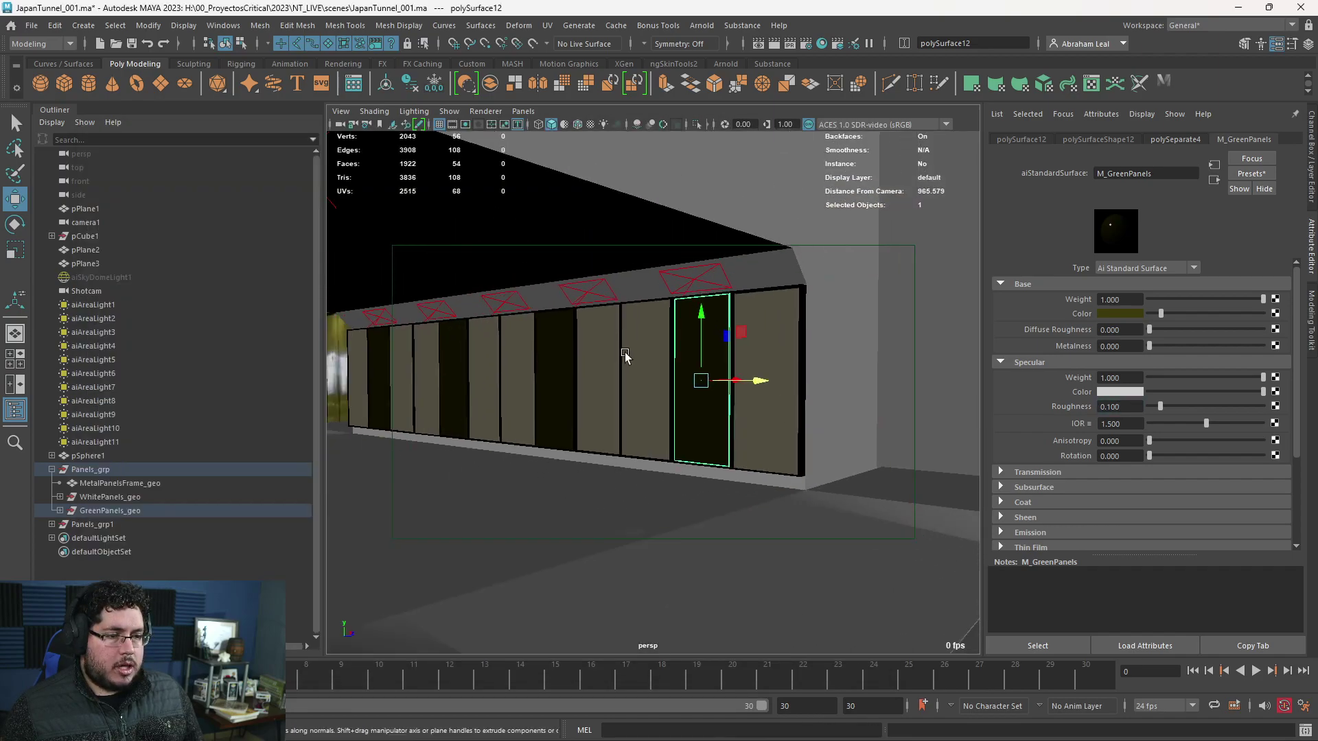
key("alt+Tab")
left_click(479, 394)
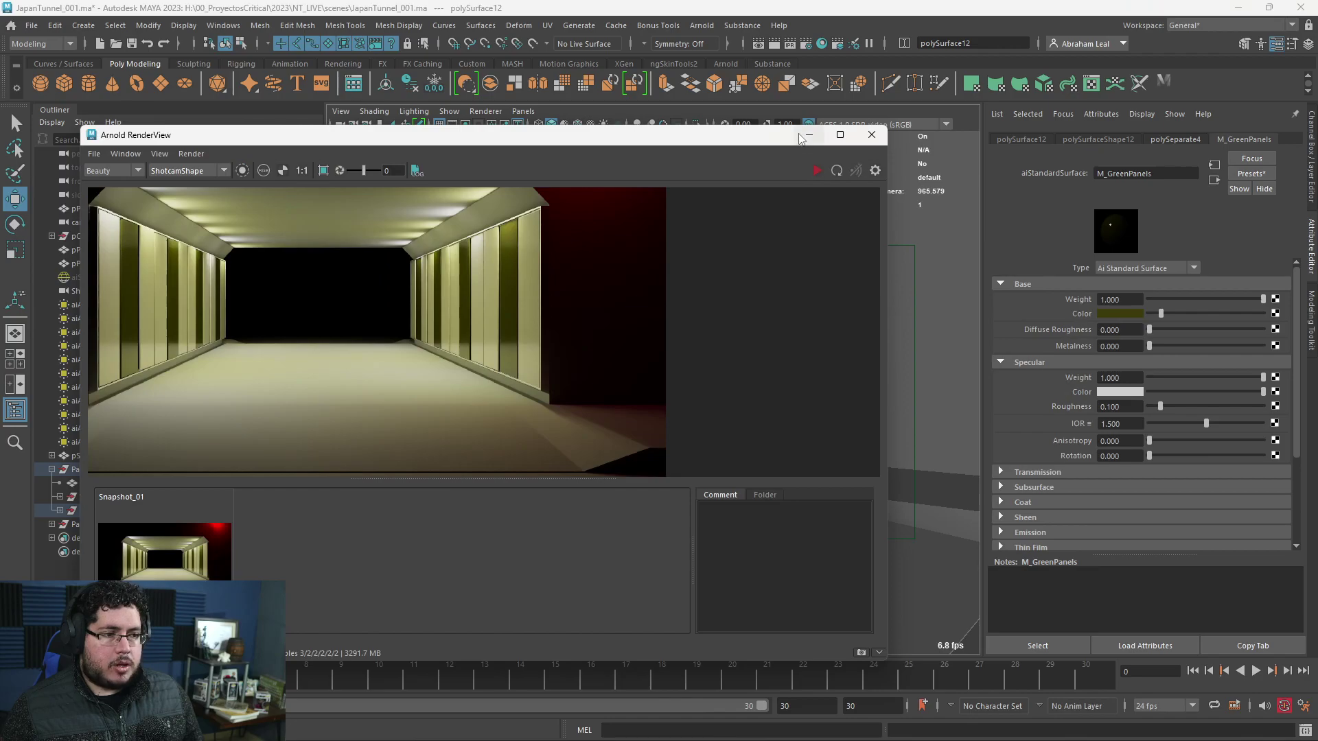
left_click(806, 137)
- Deselect the green panel and import LongFence.fbx from the project's assets/Tunnel folder
right_click_drag(836, 309, 563, 313, "alt")
left_click(791, 329)
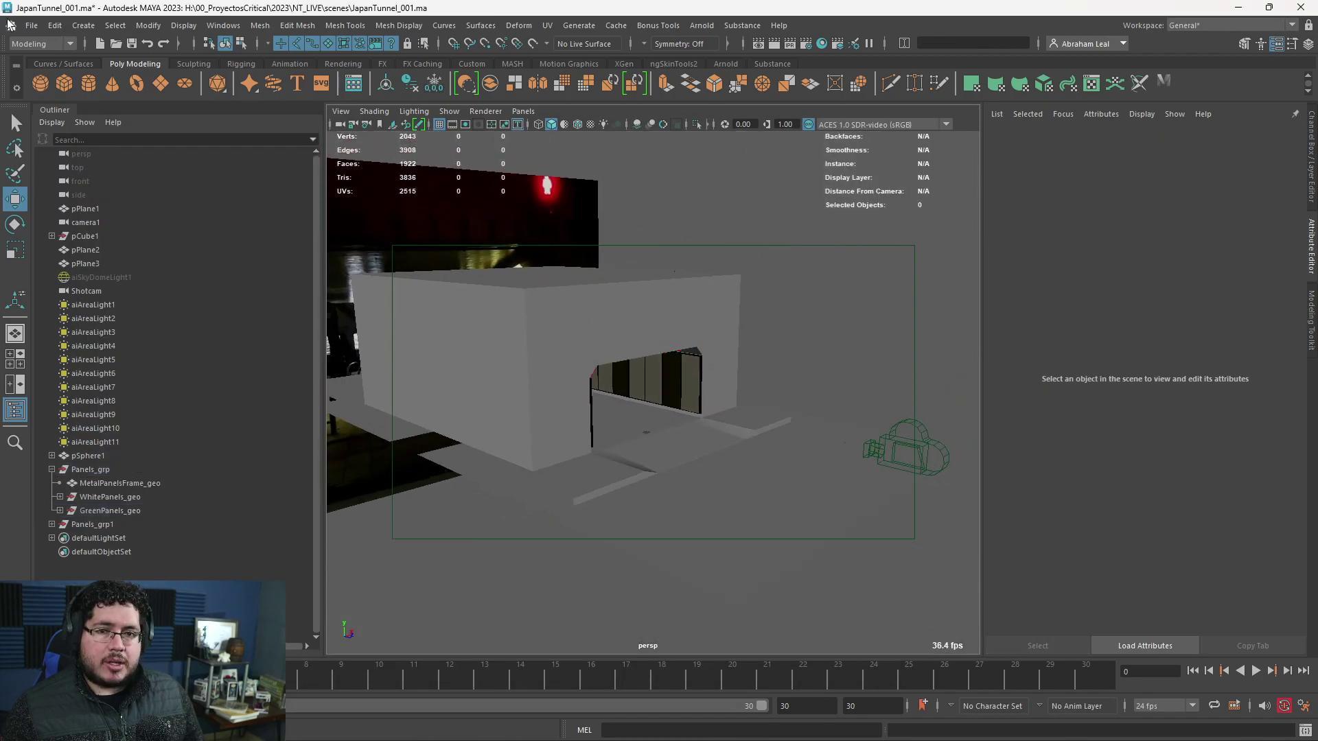
left_click(31, 25)
left_click(85, 184)
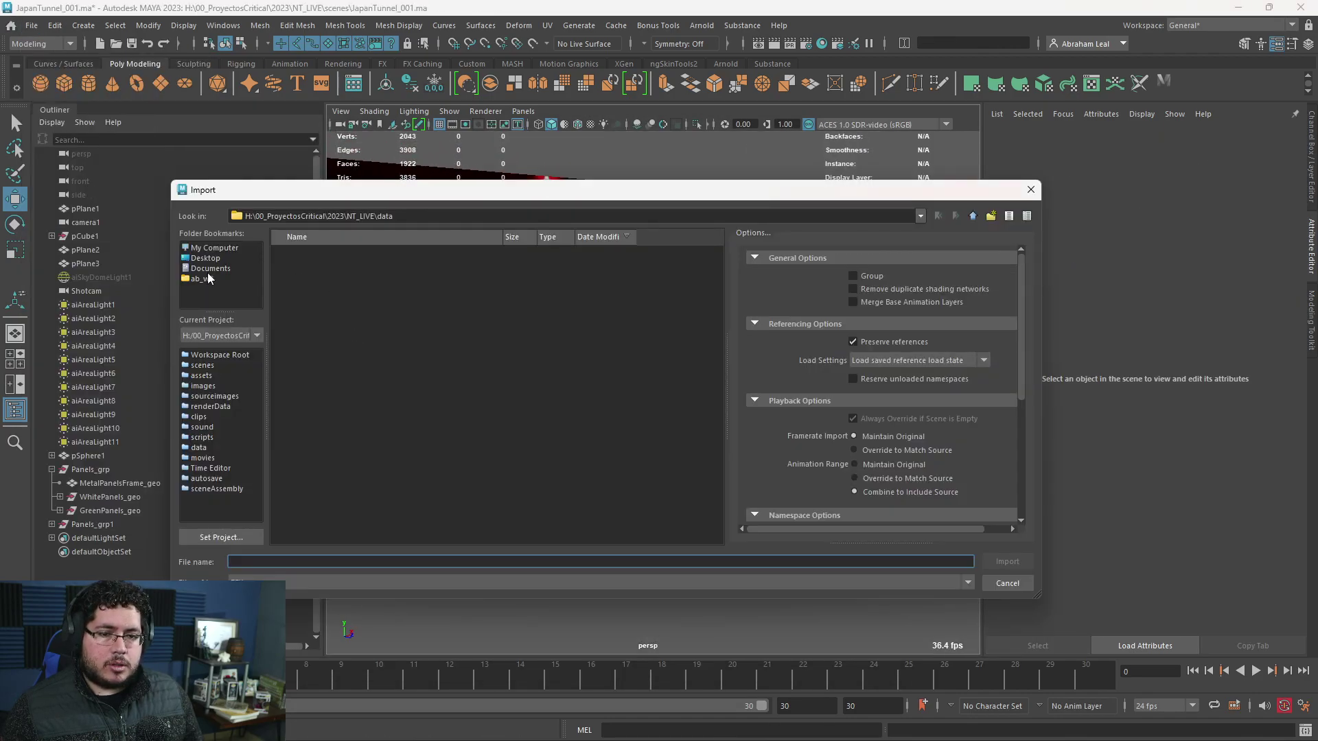
left_click(202, 376)
double_click(294, 256)
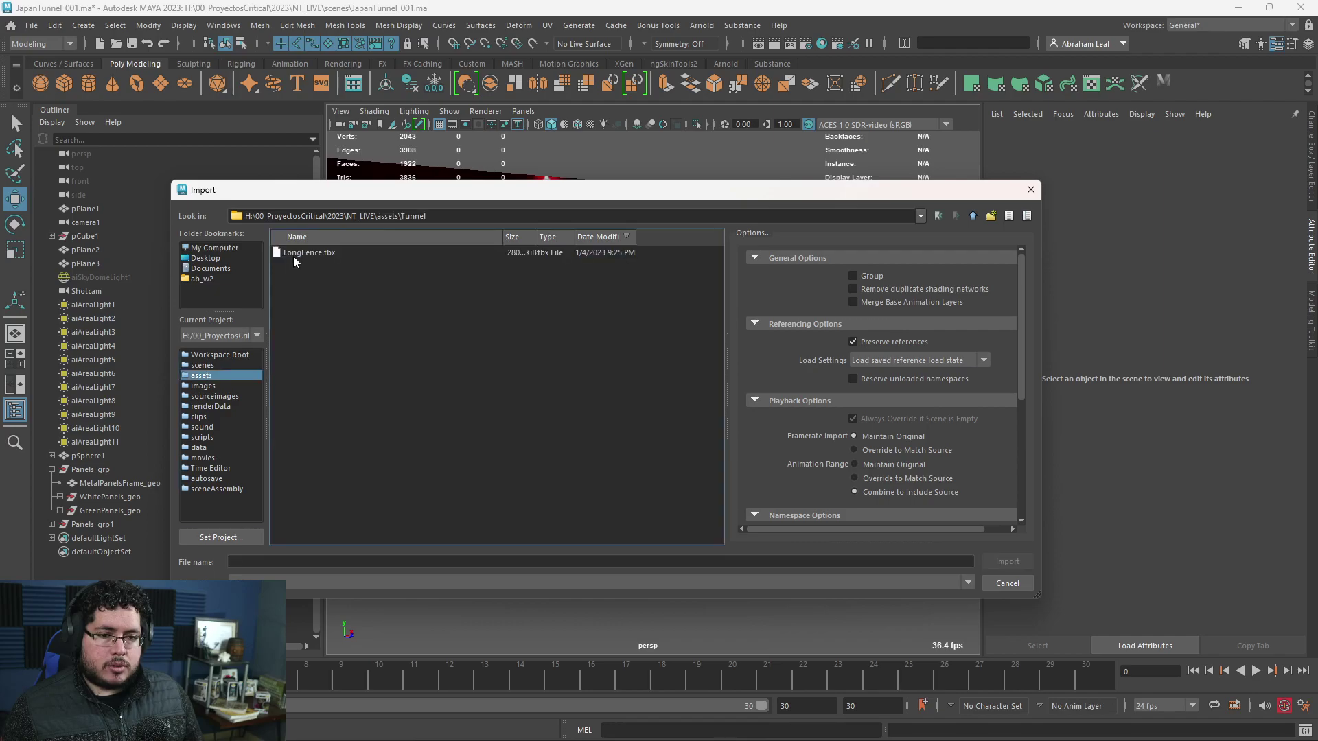
double_click(294, 257)
- Try to scale up the imported fence's bent tube on its own
right_click_drag(471, 361, 677, 468, "alt")
middle_click_drag(677, 468, 675, 410, "alt")
right_click_drag(675, 410, 690, 436, "alt")
middle_click_drag(690, 437, 711, 361, "alt")
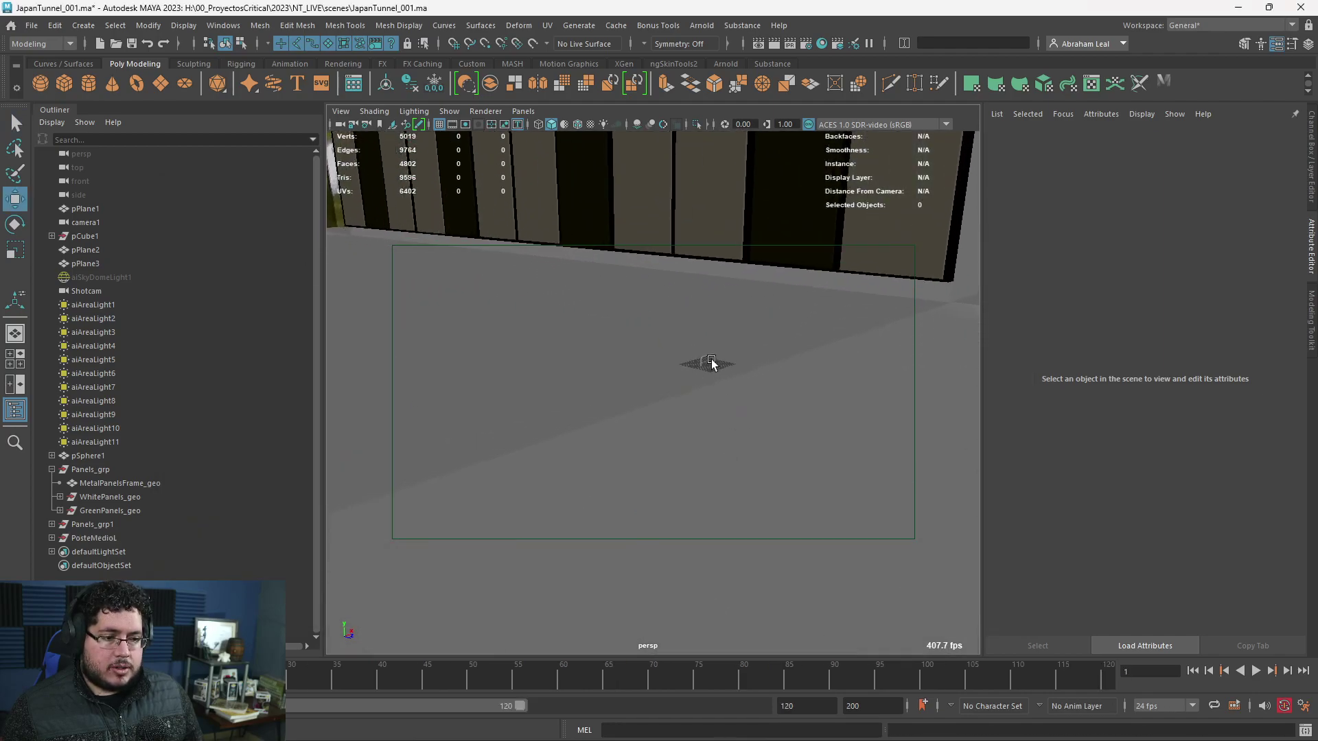
left_click(711, 358)
key("r")
left_click_drag(710, 361, 862, 368)
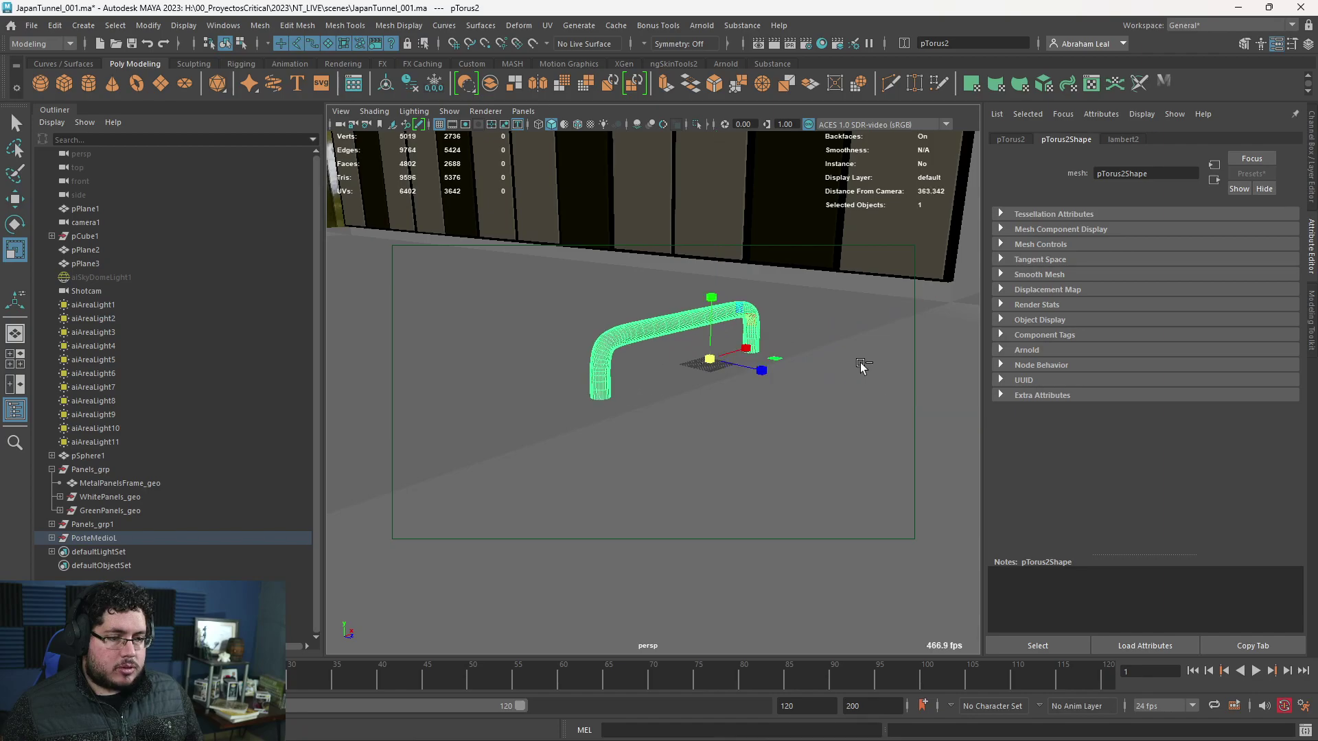
key("ctrl+z")
- Combine the fence's tube and crossbar into one mesh and scale it uniformly to about 17
key("4")
key("q")
left_click(710, 362, "shift")
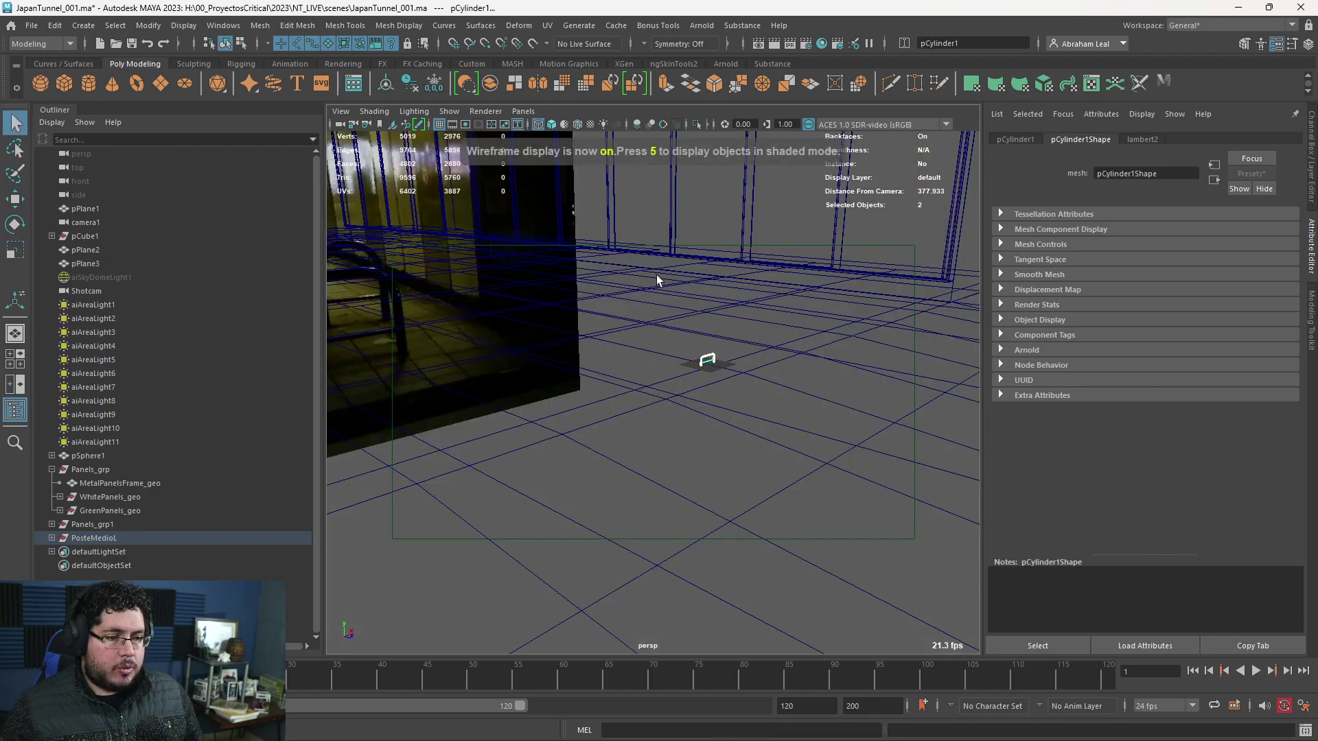
left_click(490, 83)
key("w")
key("f")
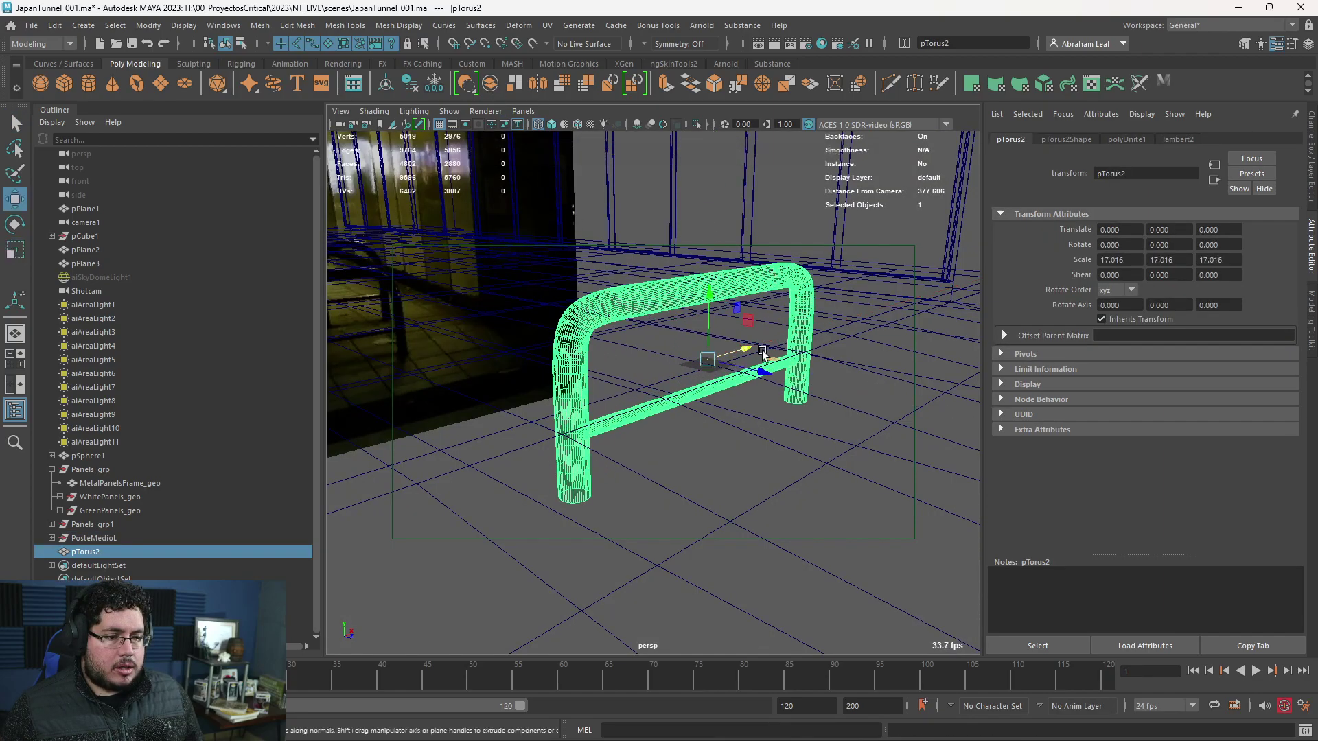
- Raise the combined fence vertically to a Y translation of about 69
key("5")
left_click_drag(468, 289, 542, 378, "alt")
left_click_drag(644, 349, 632, 301)
right_click_drag(632, 312, 415, 274, "alt")
left_click_drag(386, 250, 568, 323, "alt")
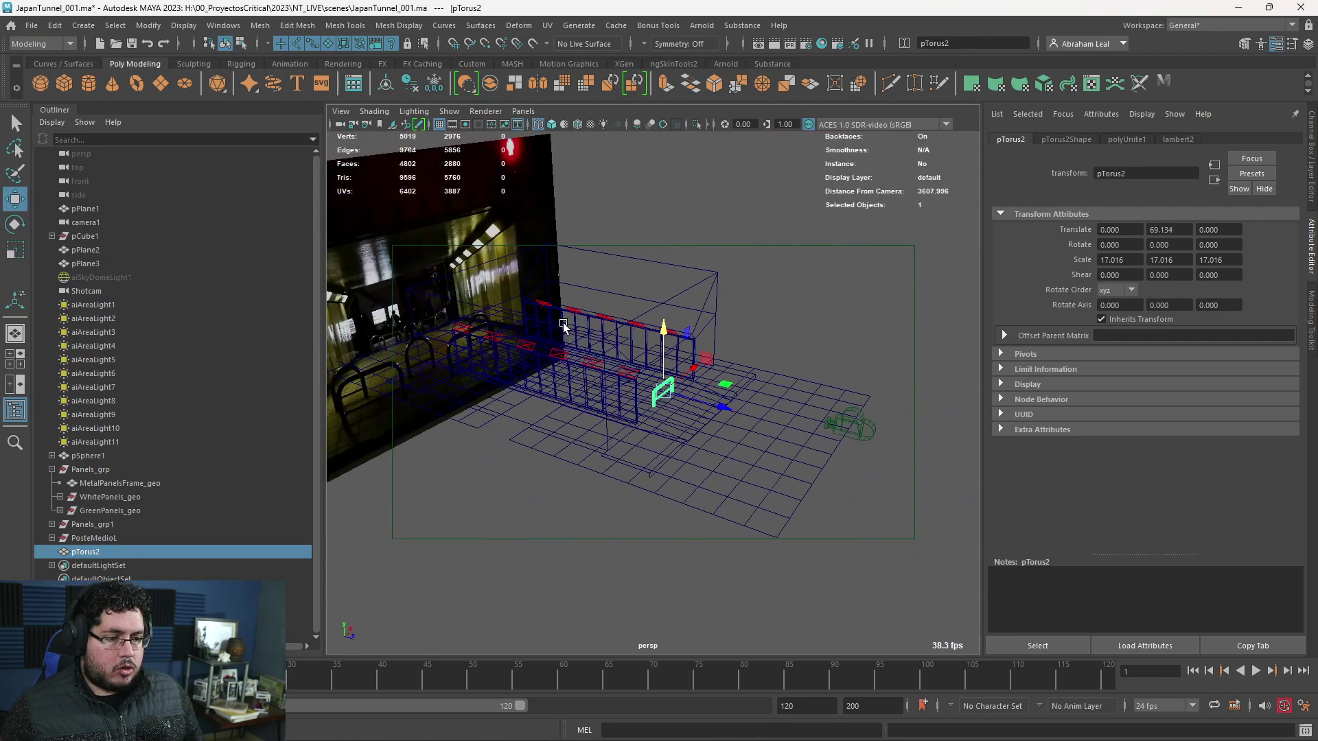
- Look through the Shotcam camera, hide the field chart overlay and display the scene shaded
right_click_drag(853, 422, 783, 403, "alt")
left_click(783, 405)
left_click(528, 110)
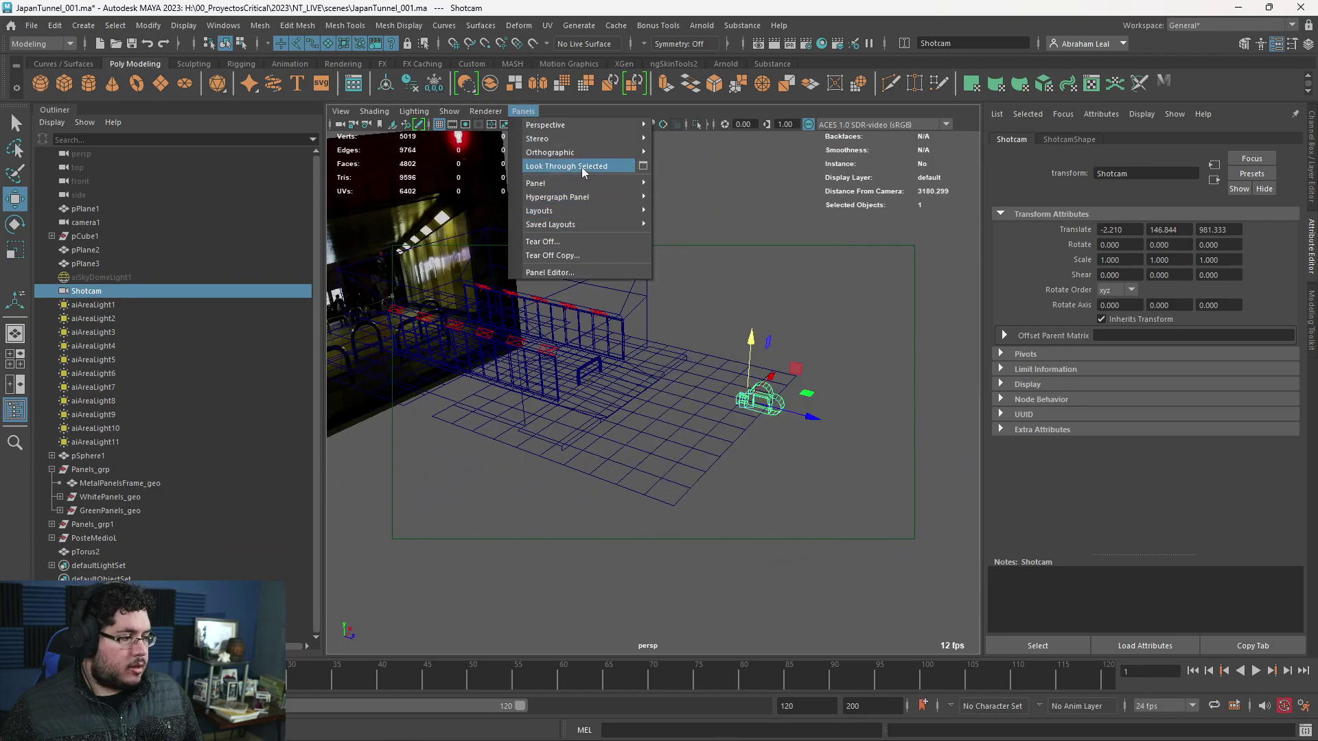
left_click(579, 180)
key("space")
left_click(621, 373)
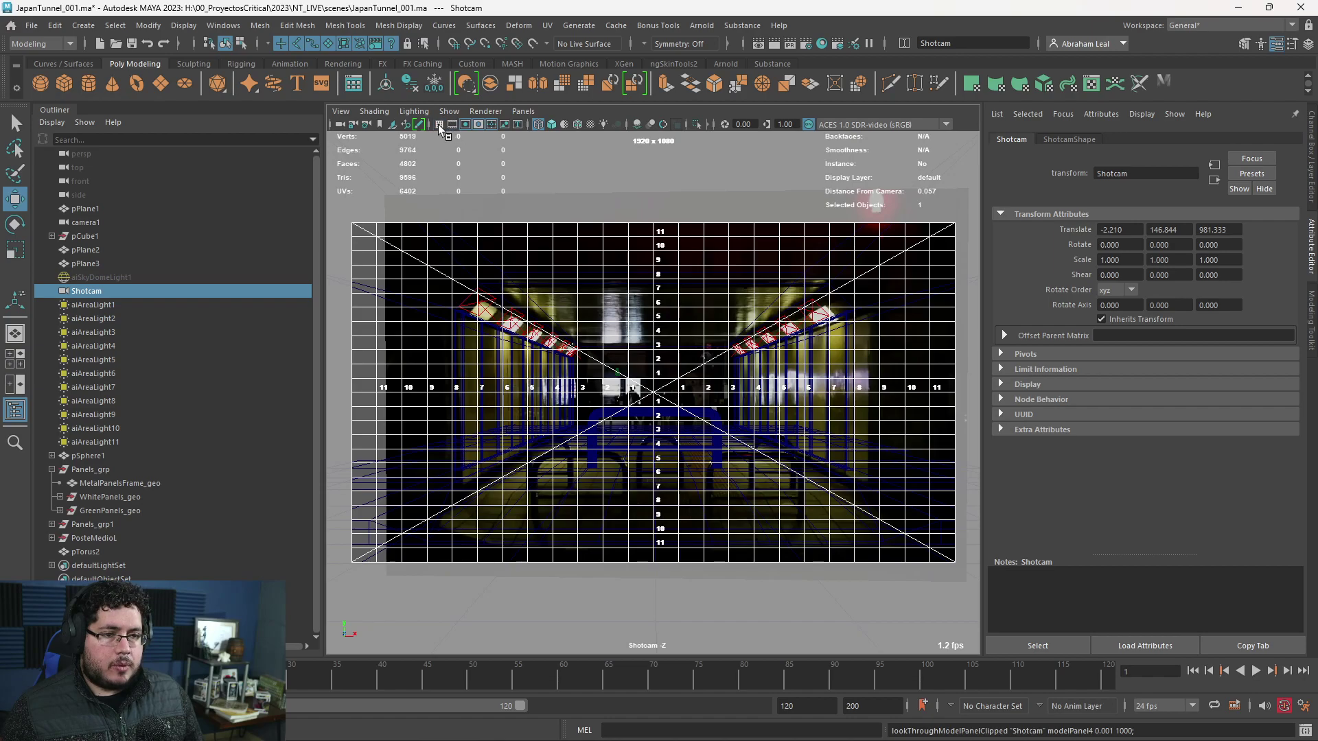
left_click(492, 125)
key("5")
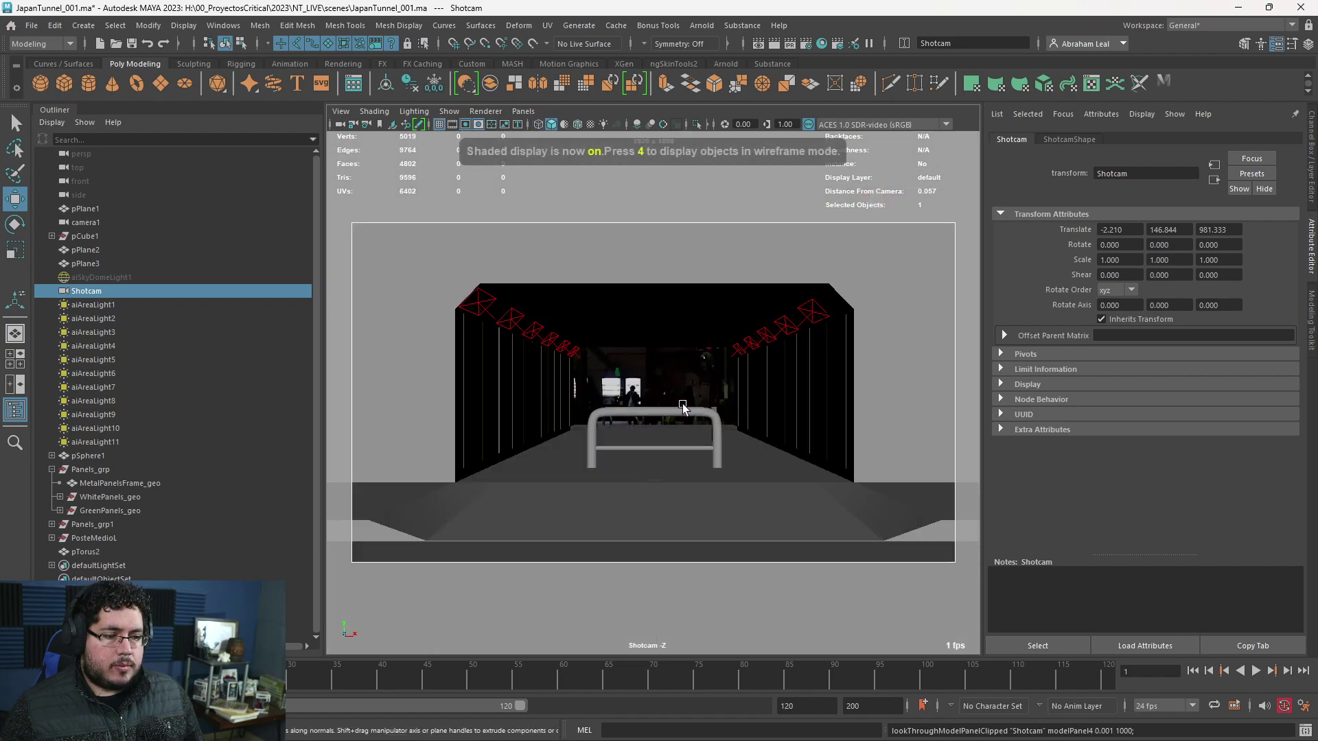
- Scale the fence down to about 12.7 in X and 16.3 in Y
left_click(683, 420)
key("r")
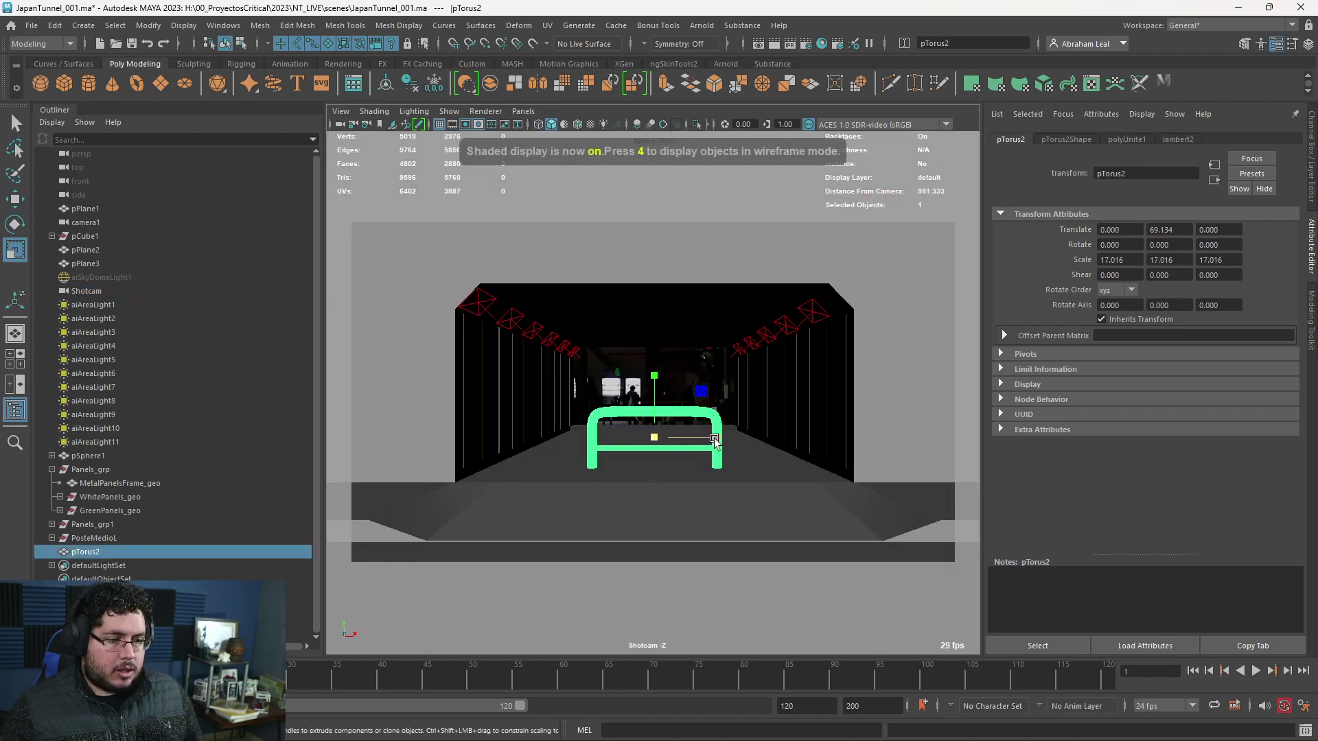
left_click_drag(718, 436, 686, 437)
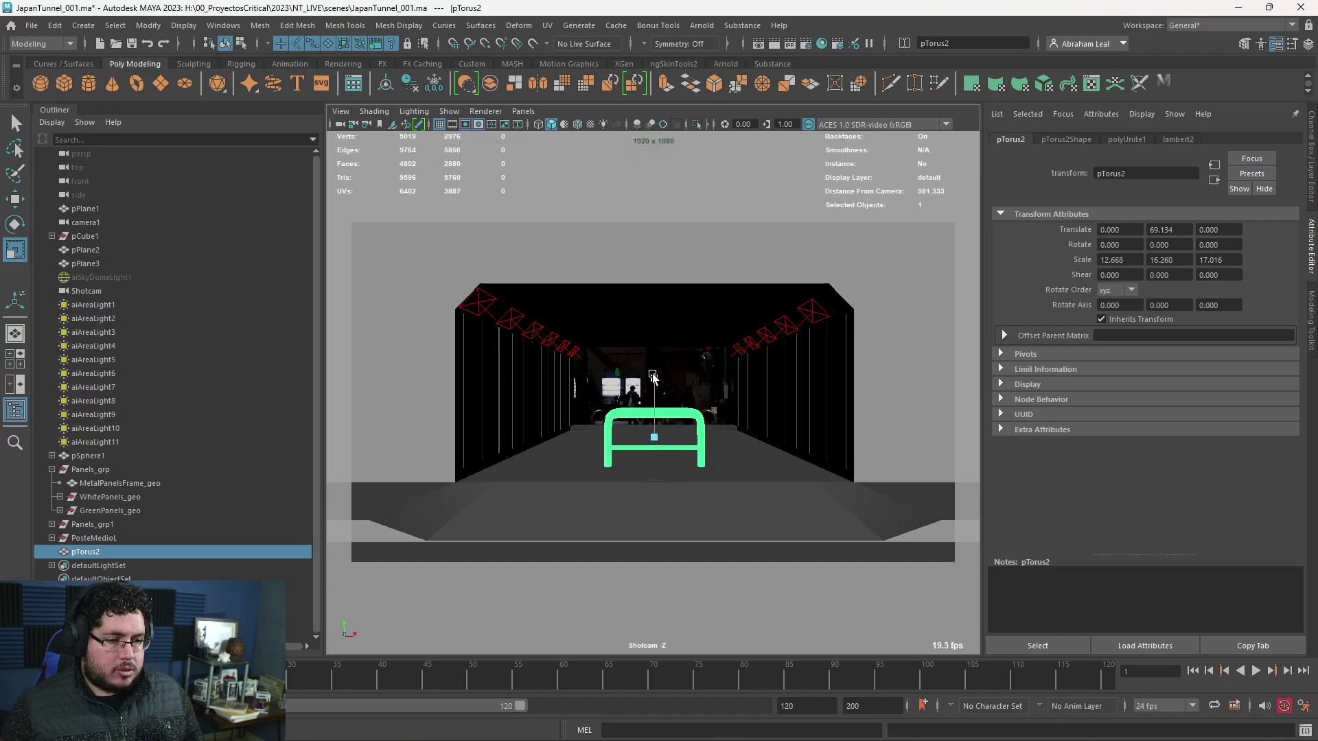
- Move the fence over the front-left barrier in the reference image, to about -128.7, 43.9, 63.7
key("w")
middle_click_drag(653, 376, 595, 371)
key("4")
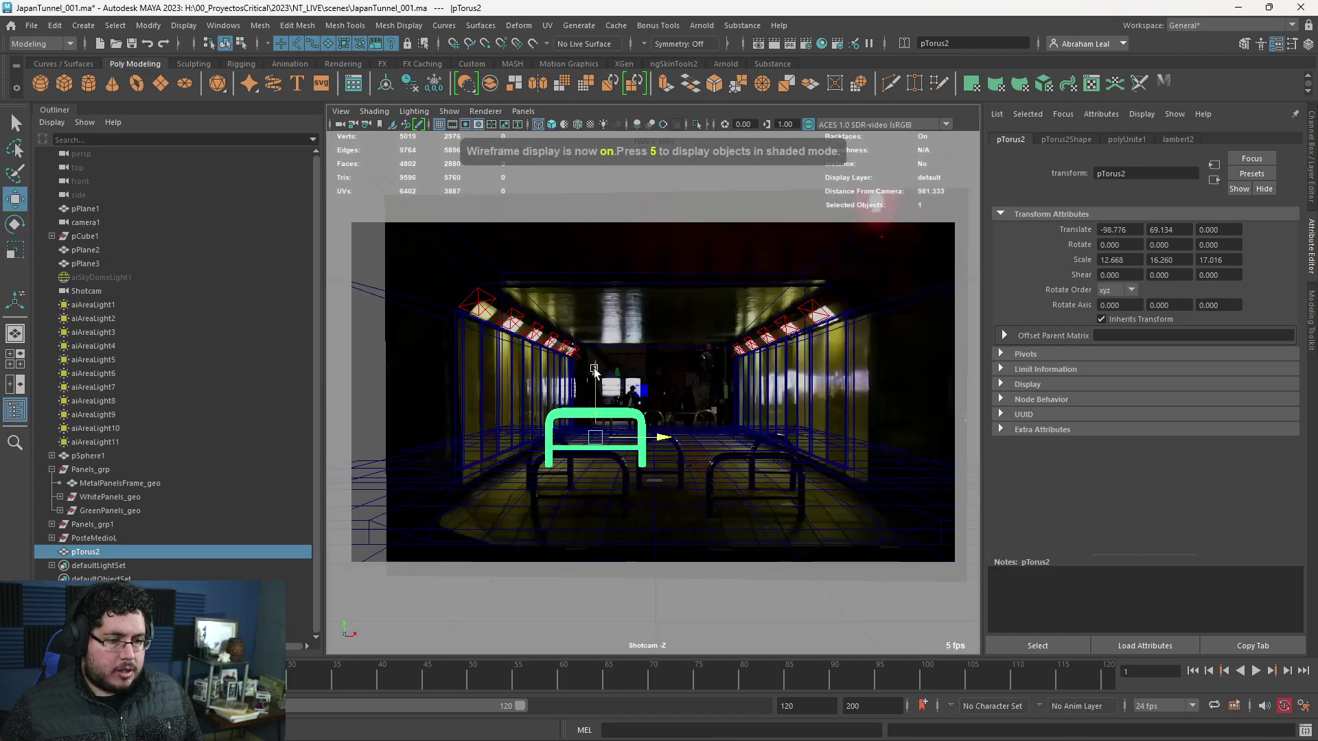
left_click_drag(595, 371, 599, 412)
left_click_drag(661, 475, 642, 478)
mouse_move(580, 421)
left_mouse_down()
mouse_move(573, 383)
mouse_move(646, 447)
left_mouse_up()
key("5")
- Check the fence's placement in the perspective view and return to looking through the Shotcam camera
key("space")
scroll(650, 429, "up", 4)
left_click_drag(646, 446, 648, 446)
key("space")
left_click(658, 444)
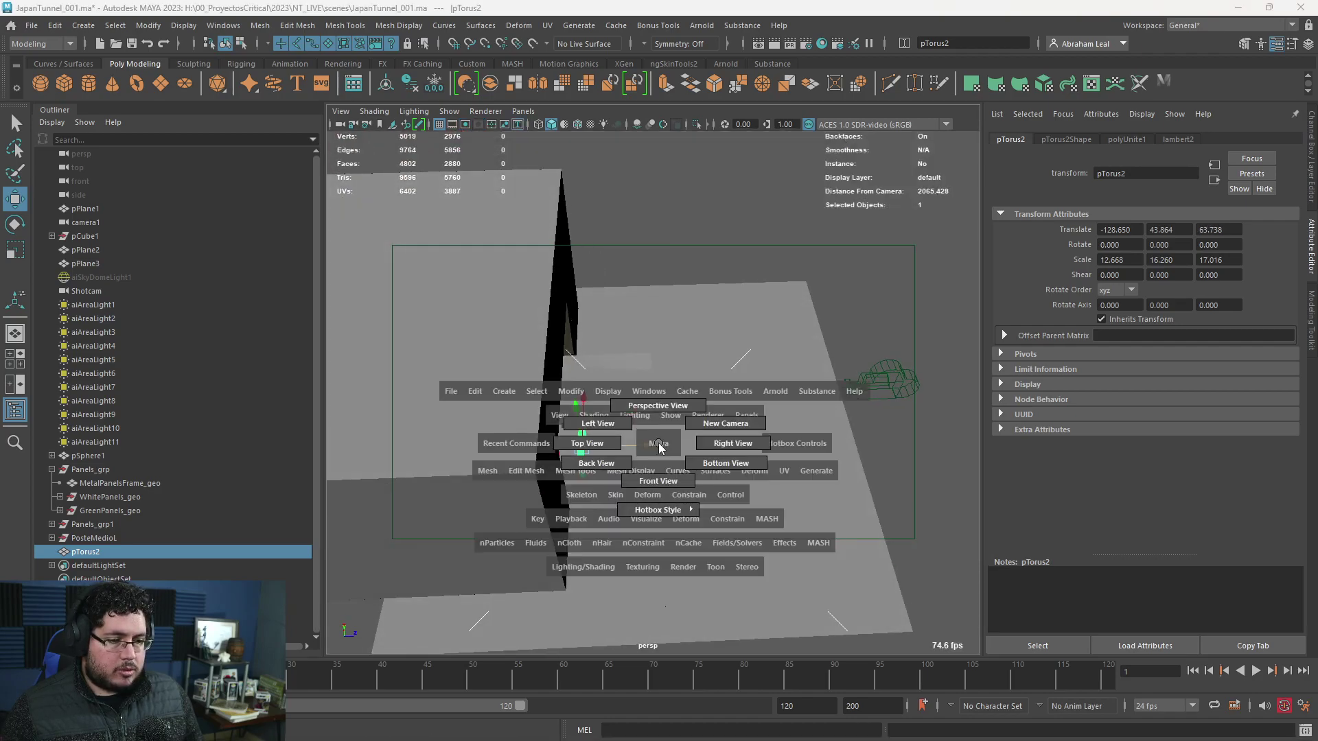
left_click(905, 377)
left_click(522, 111)
left_click(570, 172)
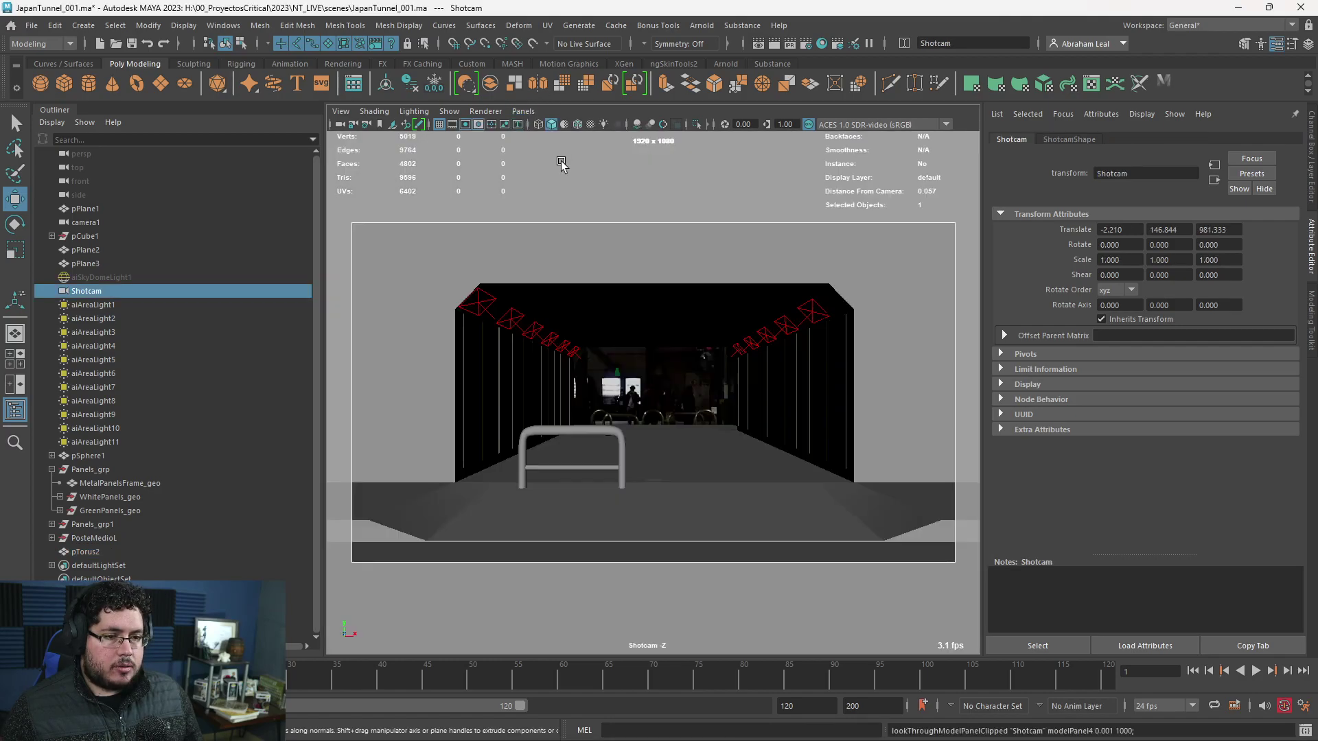
- Display the scene in wireframe and move the fence onto the reference's front-left barrier, to about -115.8 in X and 3.1 in Y
key("4")
left_click(588, 426)
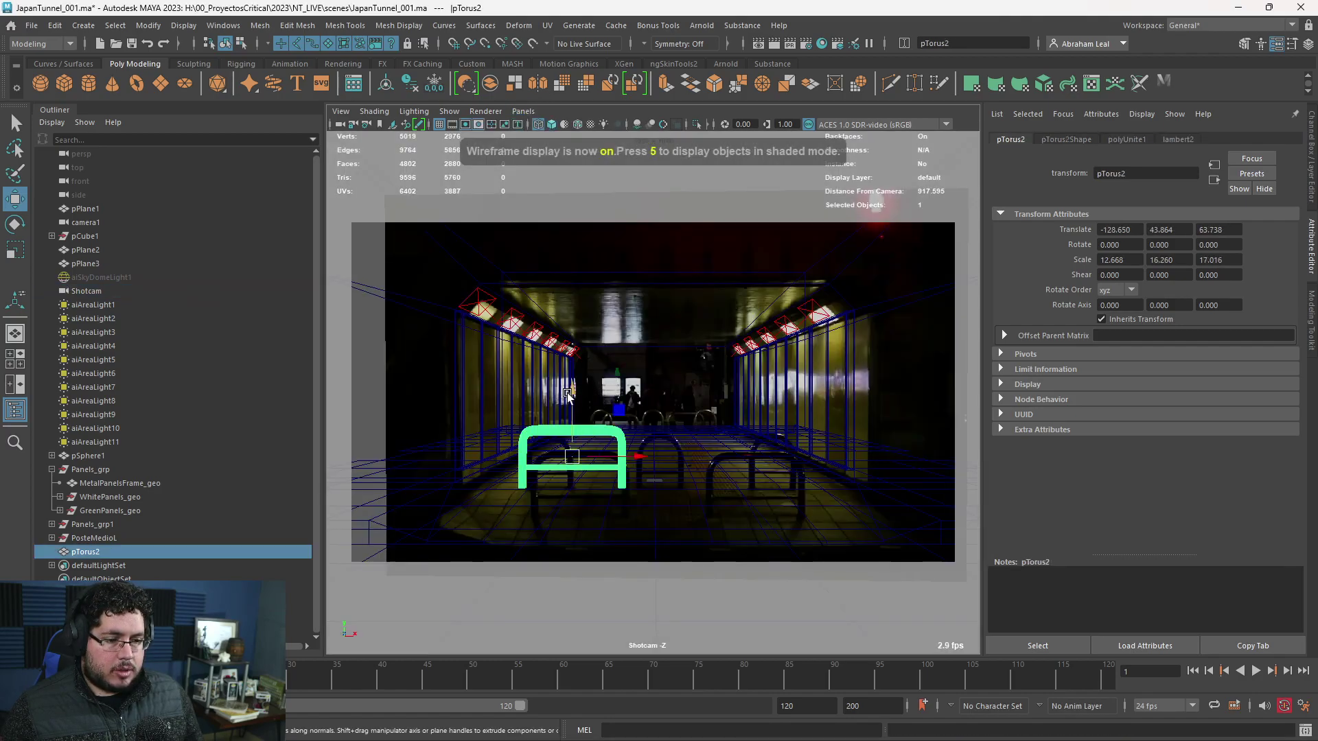
left_click_drag(643, 468, 652, 471)
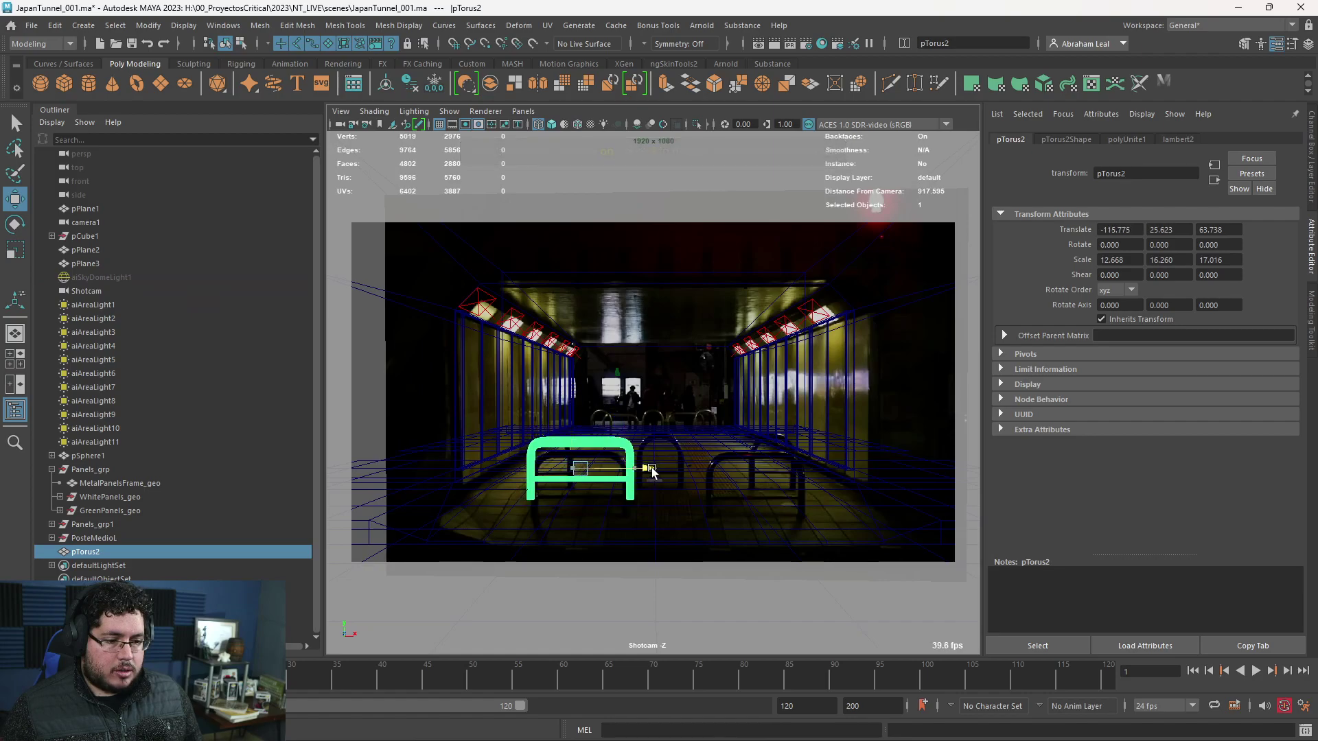
left_click_drag(578, 408, 580, 422)
- Scale the fence to about 11.6, 14.8, 15.5 and reposition it at about -123.3 in X and 10.6 in Y
key("r")
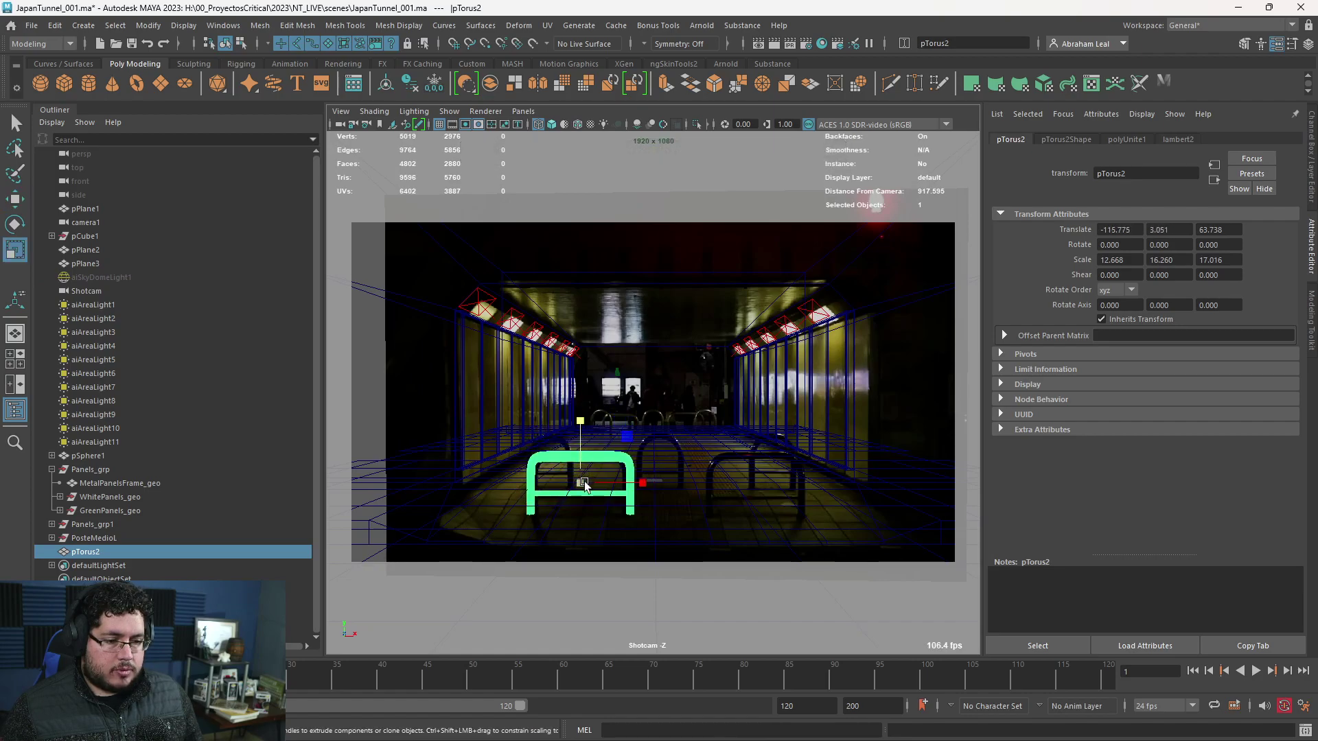
left_click_drag(581, 483, 572, 483)
key("w")
left_click_drag(580, 428, 580, 425)
key("r")
mouse_move(580, 479)
left_mouse_down()
mouse_move(593, 443)
mouse_move(579, 429)
left_mouse_up()
key("w")
key("5")
key("ctrl+z")
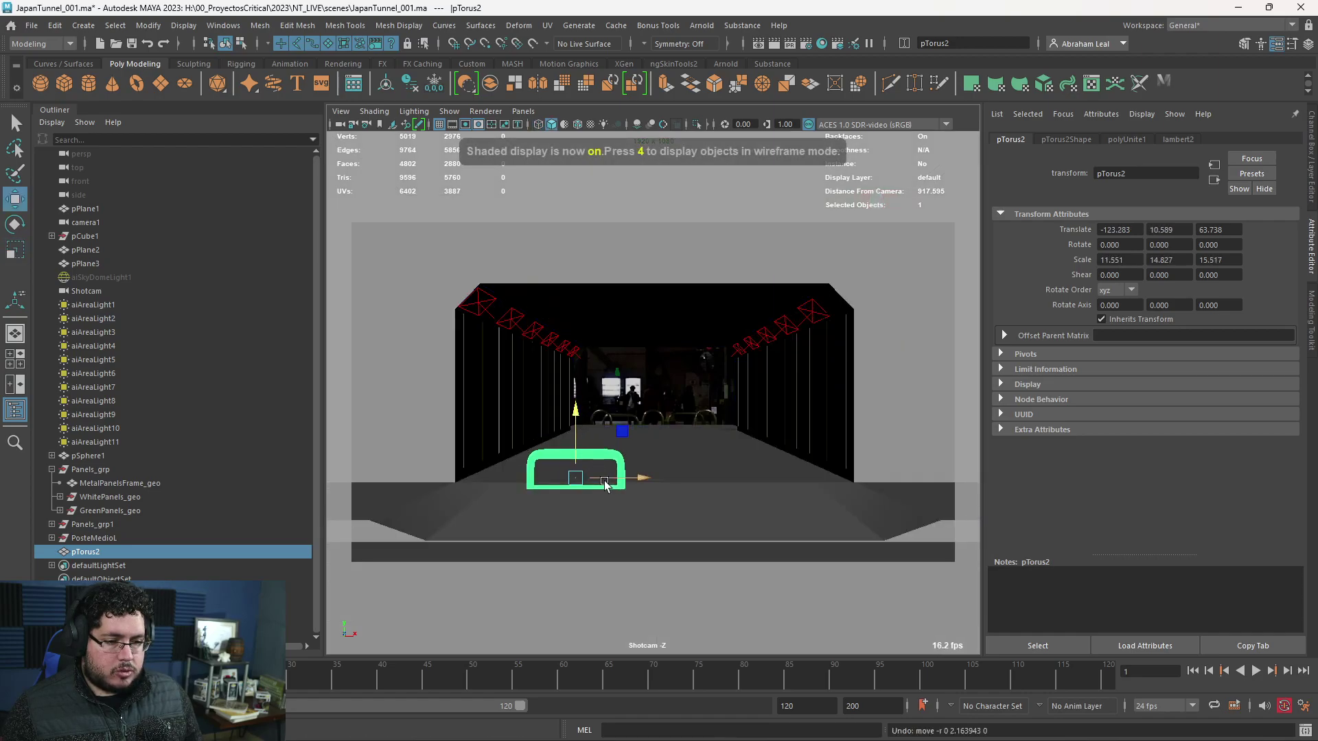
key("4")
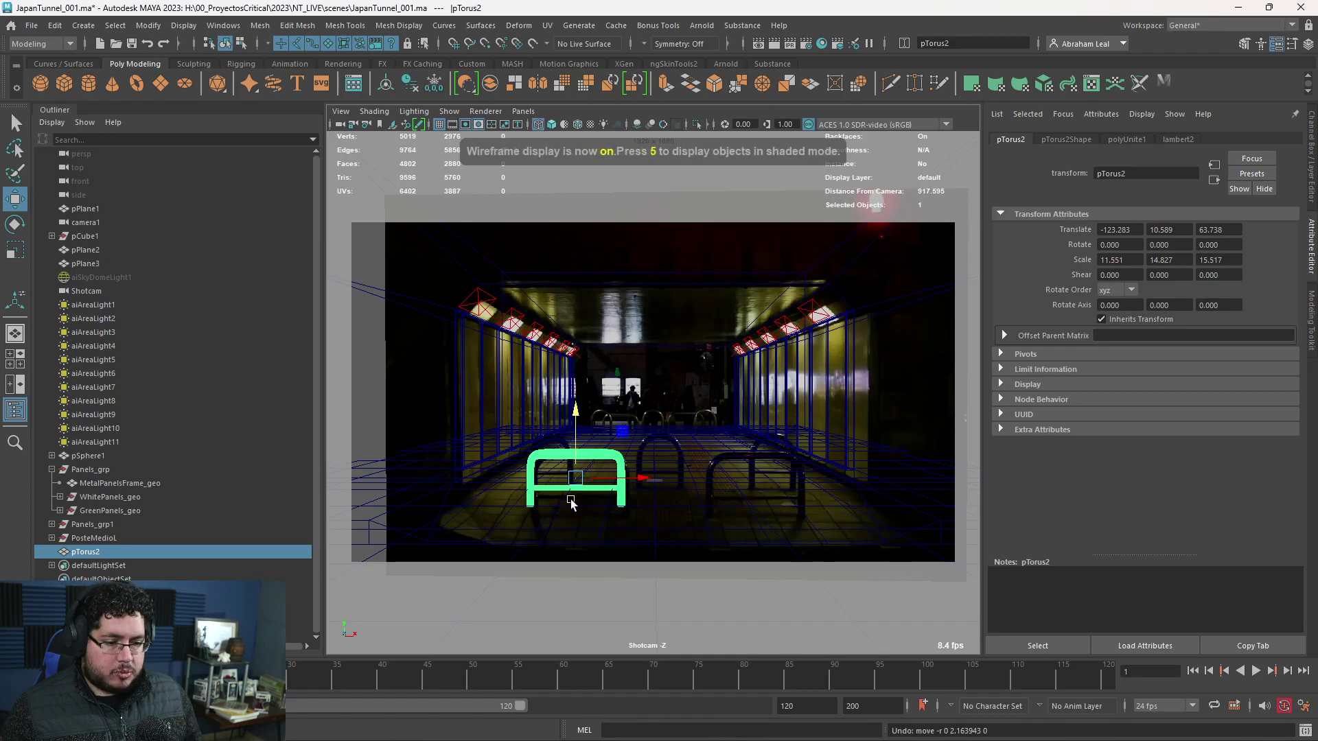
- In the perspective view, raise the fence to about 37.6 in Y and snap its pivot to the base of its legs
key("space")
left_click_drag(601, 495, 603, 462)
mouse_move(604, 462)
left_mouse_down("alt")
mouse_move(626, 459)
mouse_move(662, 486)
mouse_move(660, 474)
left_mouse_up("alt")
key("5")
right_click_drag(569, 422, 677, 477, "alt")
mouse_move(677, 476)
left_mouse_down("alt")
mouse_move(469, 337)
mouse_move(480, 336)
left_mouse_up("alt")
left_click_drag(477, 273, 420, 338)
key("d")
key("v")
left_click_drag(477, 282, 525, 358)
- Look through the Shotcam camera in wireframe and shift the fence to about -115.8 in X
scroll(526, 358, "down", 8)
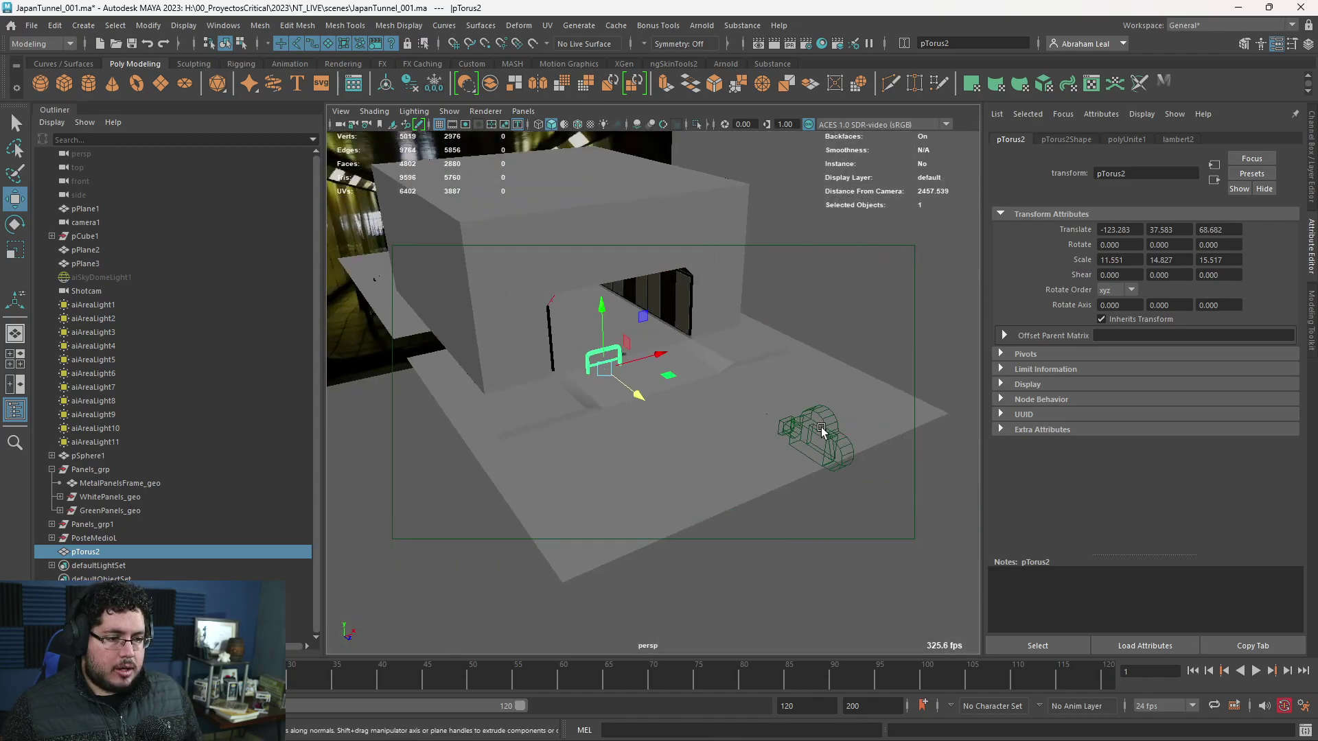
left_click(821, 431)
left_click(522, 111)
left_click(549, 181)
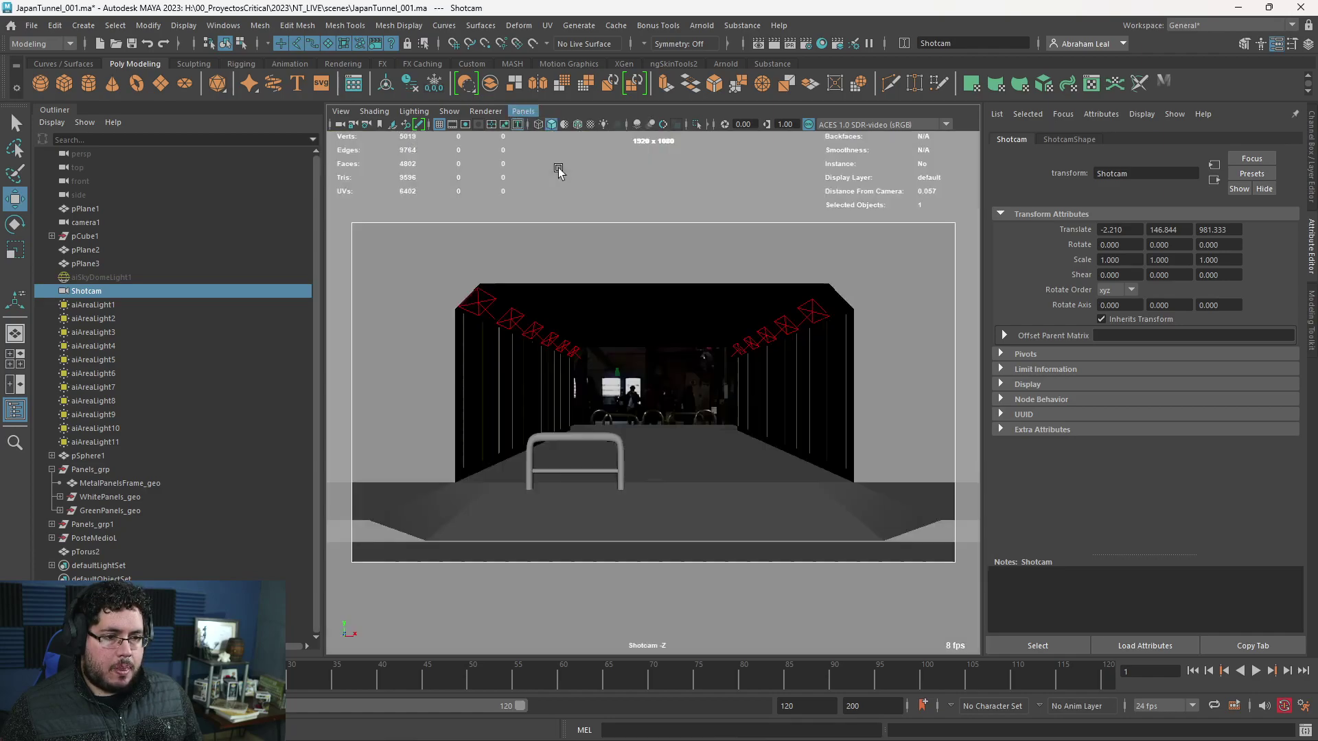
key("4")
left_click(583, 430)
left_click_drag(645, 488, 706, 444)
- Move the fence forward toward the camera in the perspective view, to about 120.3 in Z
key("space")
scroll(705, 444, "up", 4)
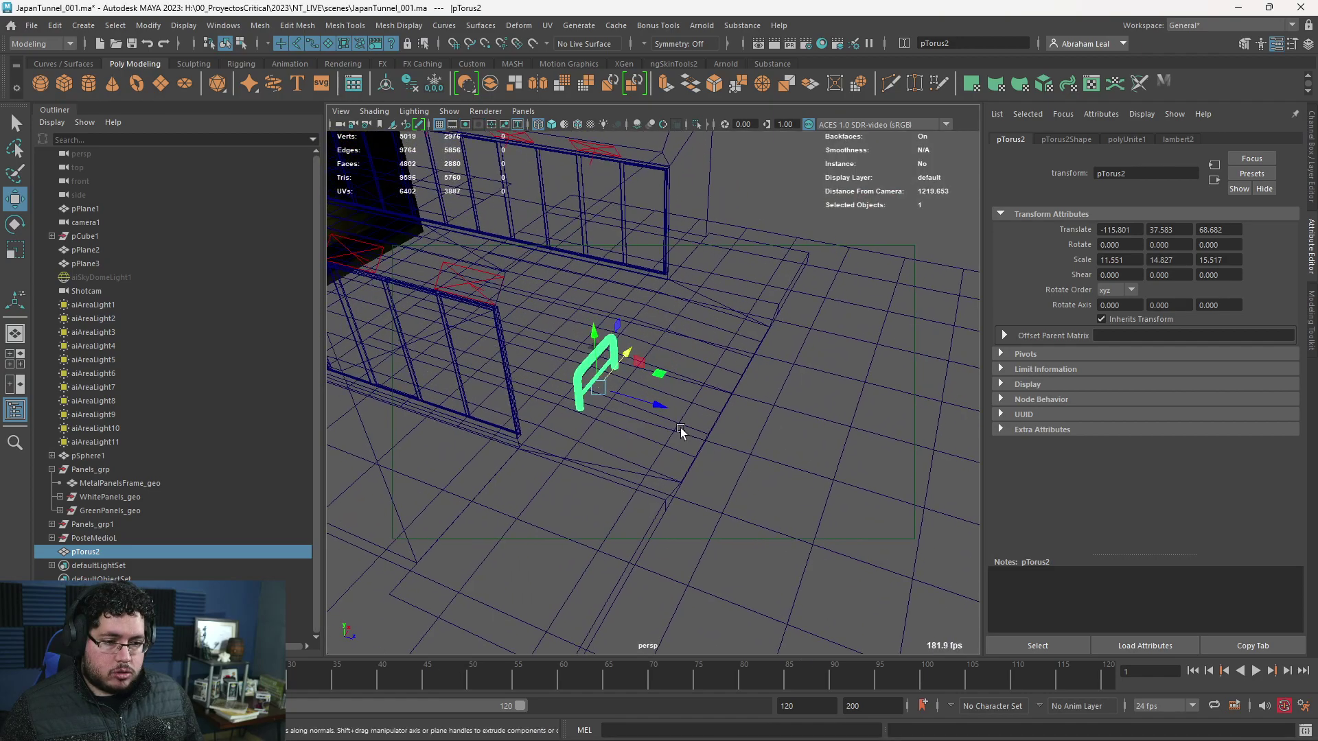
middle_click_drag(822, 402, 708, 370, "alt")
left_click_drag(708, 370, 765, 364, "alt")
scroll(755, 367, "down", 2)
left_click_drag(603, 388, 628, 389)
- Look through the Shotcam camera and shift the fence to about -110.8 in X to line up with the reference barrier
left_click(915, 335)
left_click(529, 111)
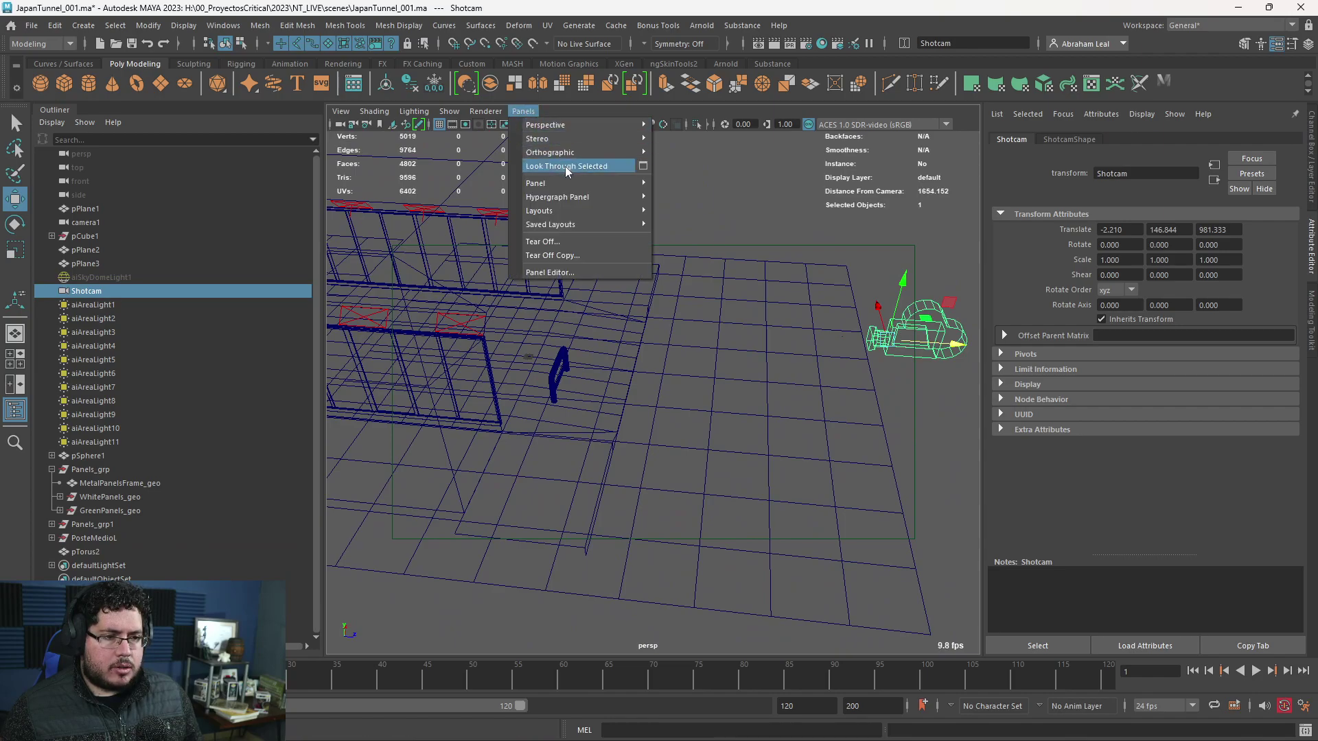
left_click(560, 185)
left_click(615, 451)
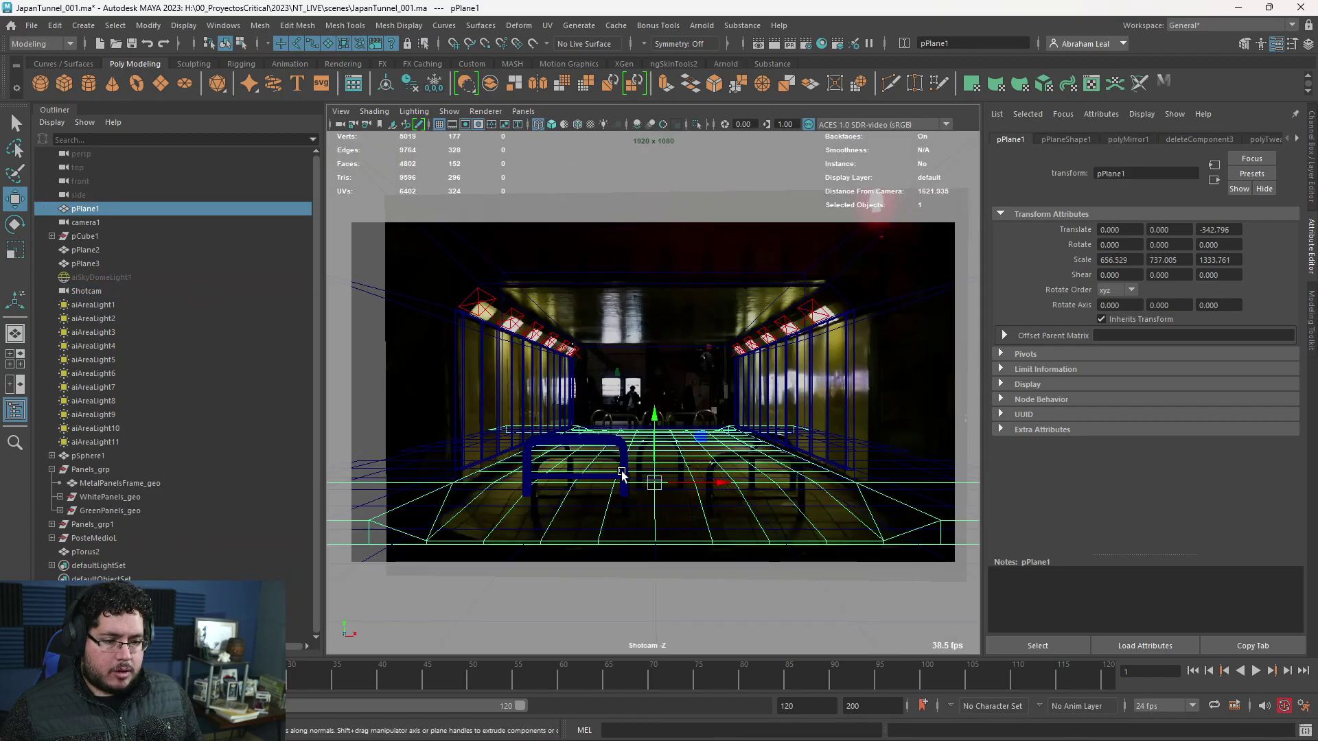
left_click(621, 473)
mouse_move(640, 491)
left_mouse_down()
mouse_move(623, 432)
mouse_move(693, 452)
mouse_move(679, 374)
mouse_move(675, 410)
mouse_move(640, 392)
left_mouse_up()
- In the shaded perspective view, scale the fence to about 9.5, 12.2, 12.8 and reposition it at about 35.1 in Y and 87.3 in Z
key("space")
key("5")
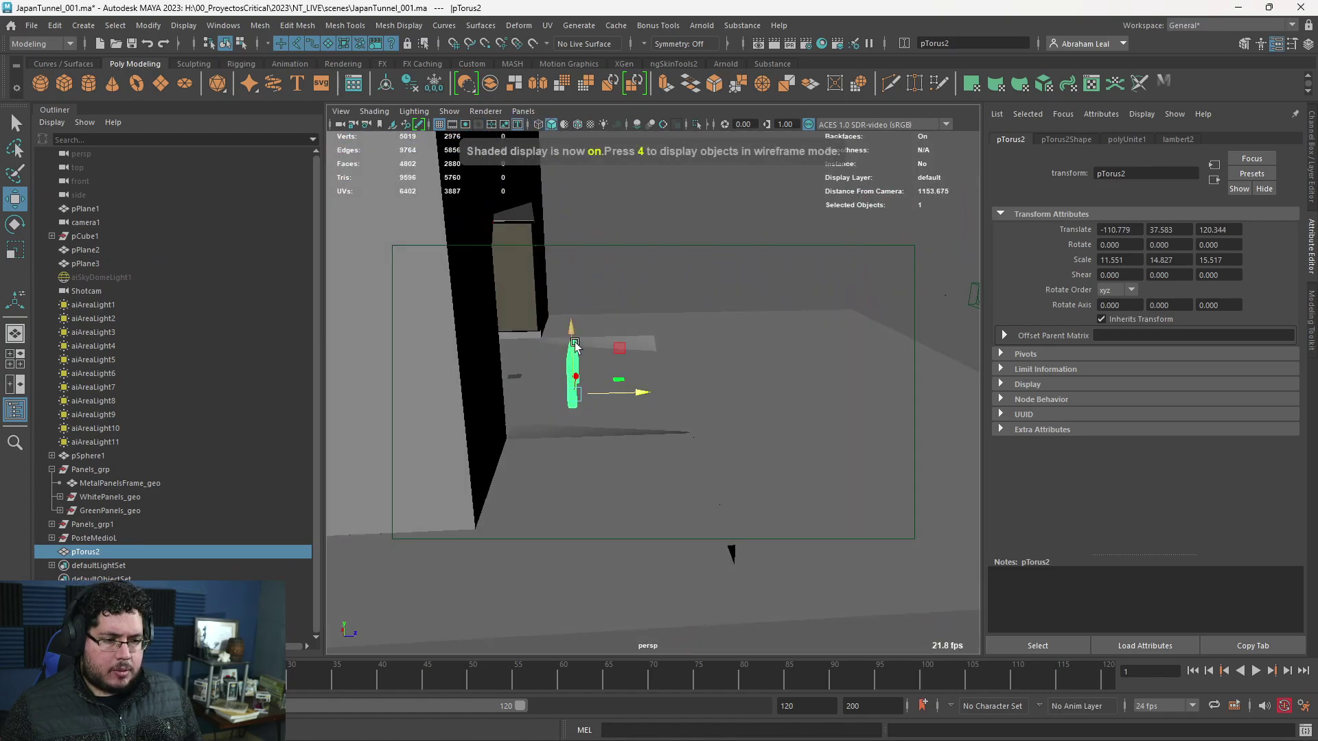
left_click_drag(575, 348, 507, 365, "alt")
right_click_drag(506, 365, 480, 357, "alt")
left_click_drag(522, 330, 523, 331)
key("r")
left_click_drag(527, 383, 525, 383)
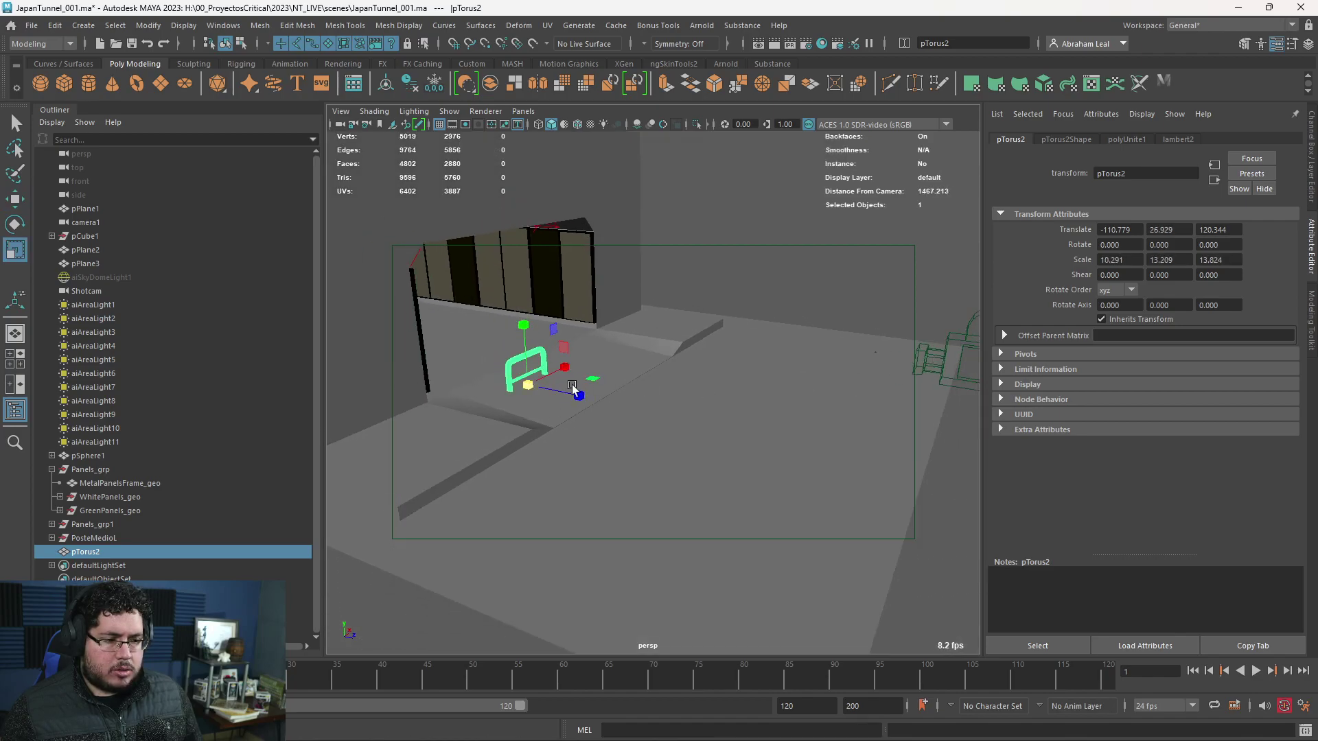
key("w")
left_click_drag(565, 391, 514, 352)
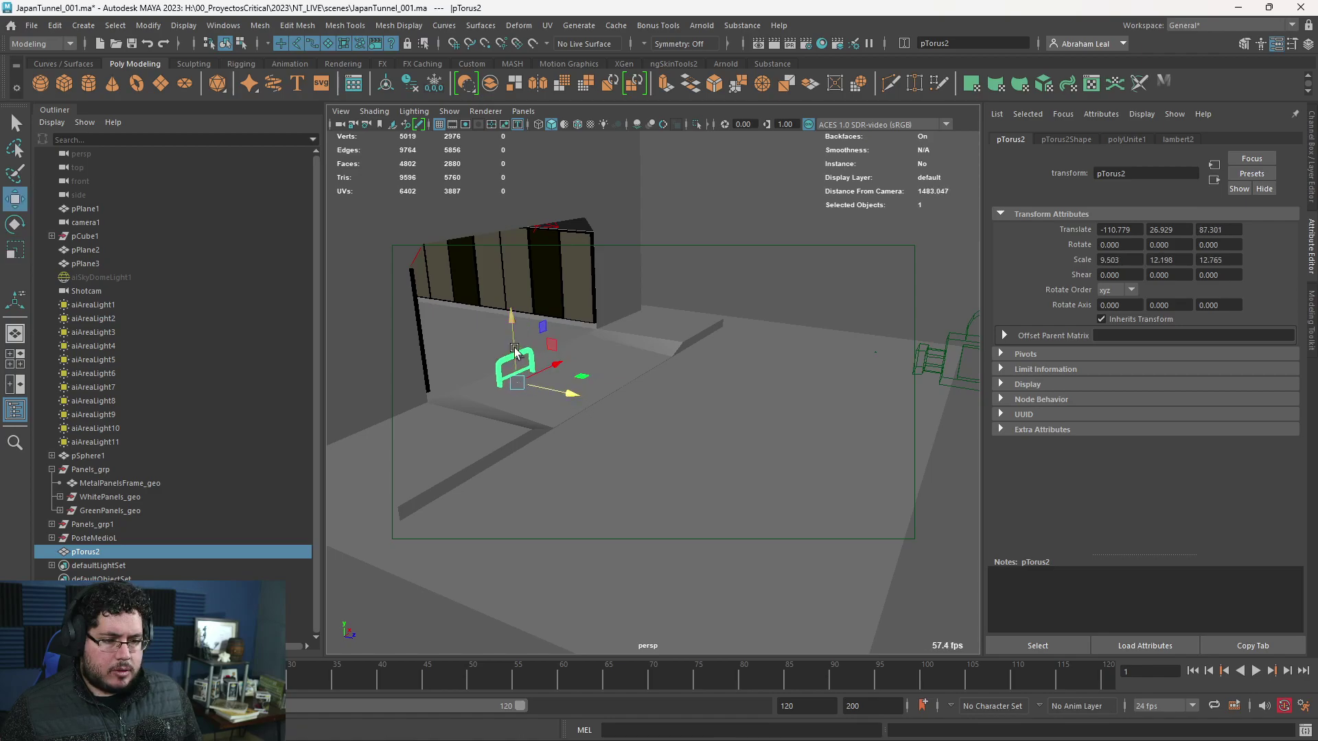
- Look through the Shotcam camera and tear off a copy of the view into a floating window beside the viewport
left_click(929, 372)
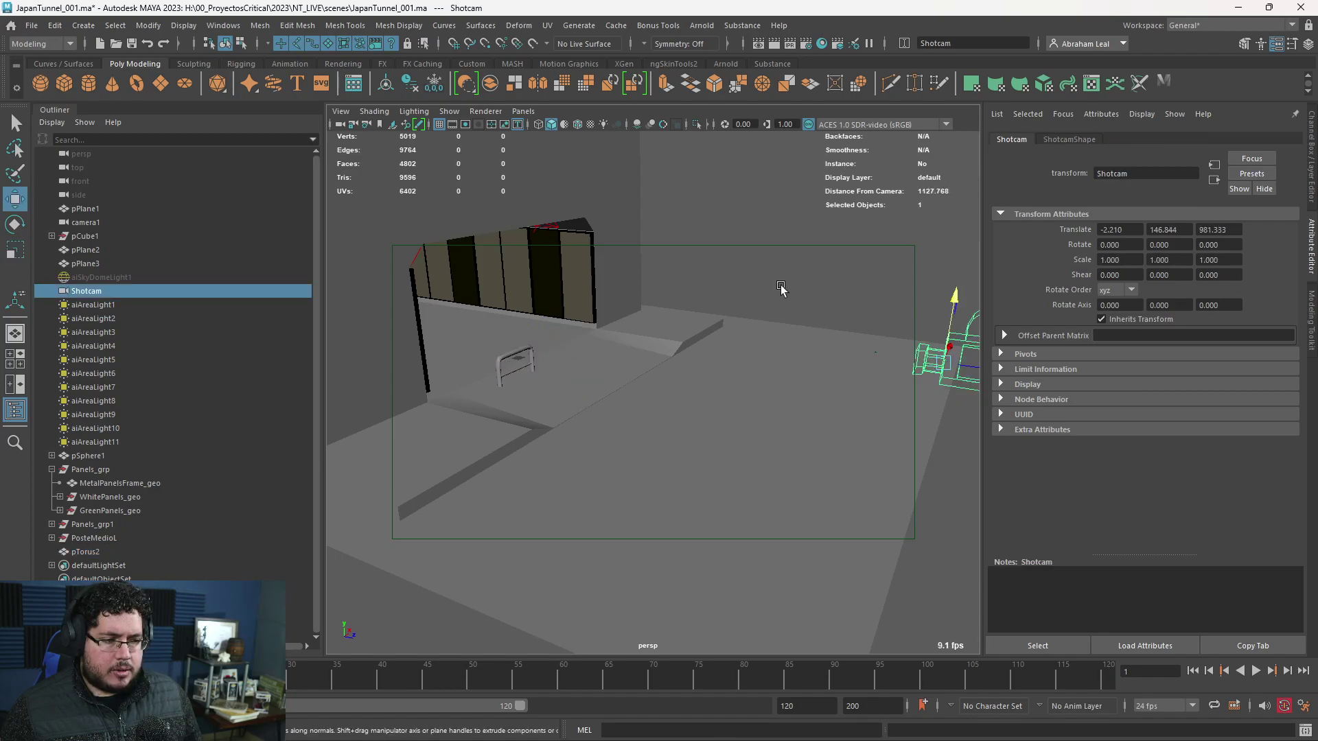
left_click(522, 111)
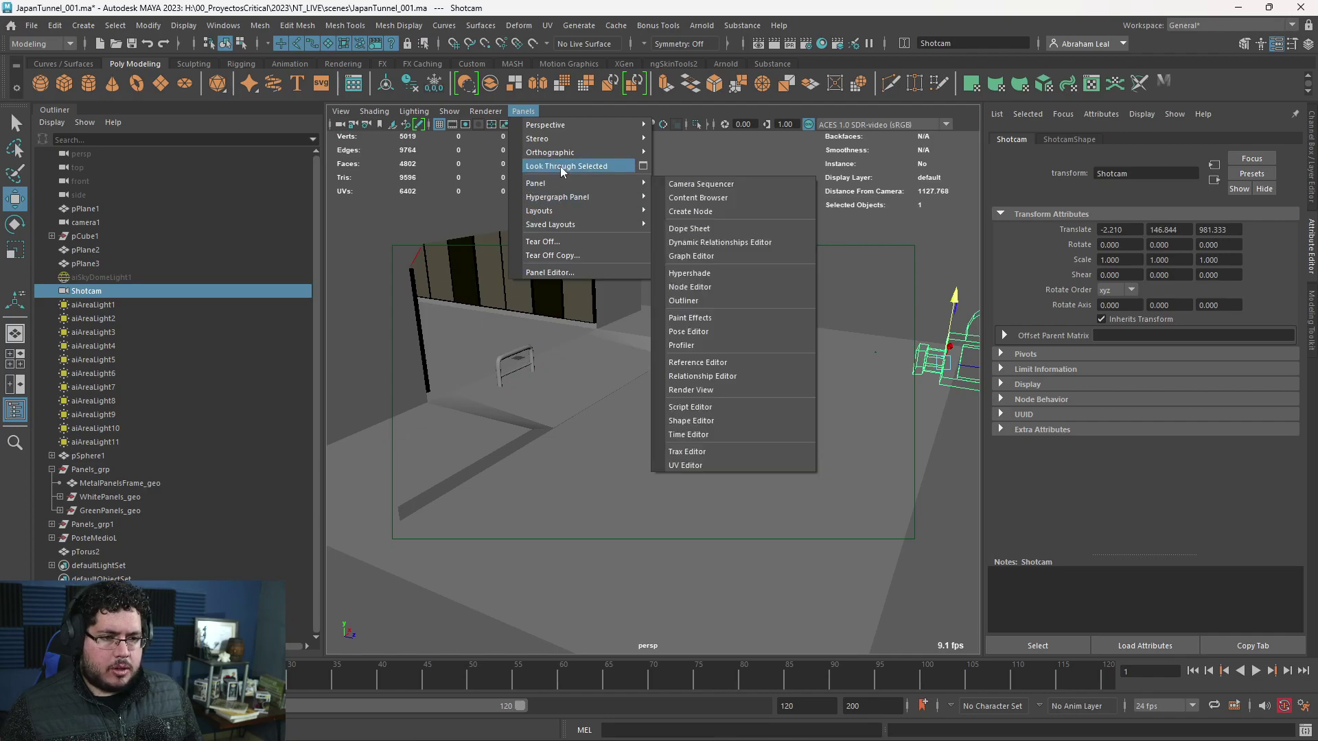
left_click(563, 167)
left_click(523, 111)
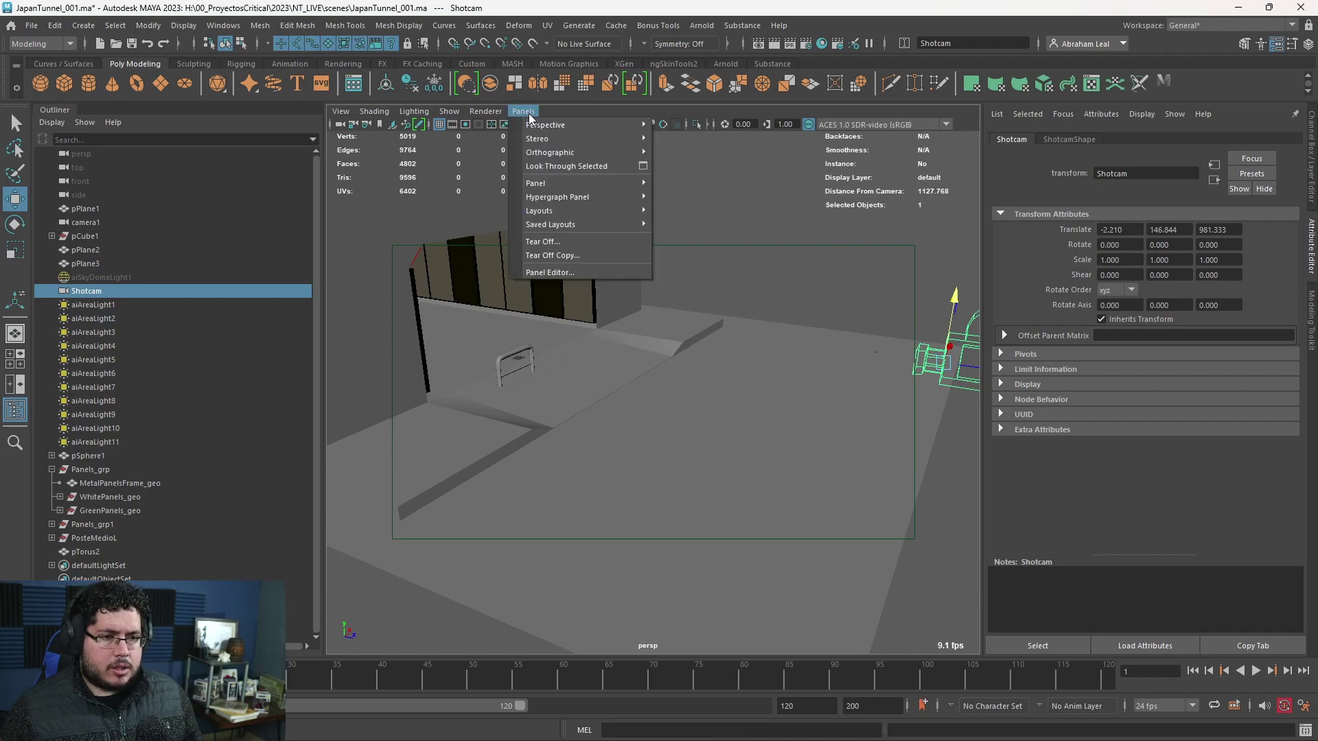
left_click(555, 167)
left_click(526, 111)
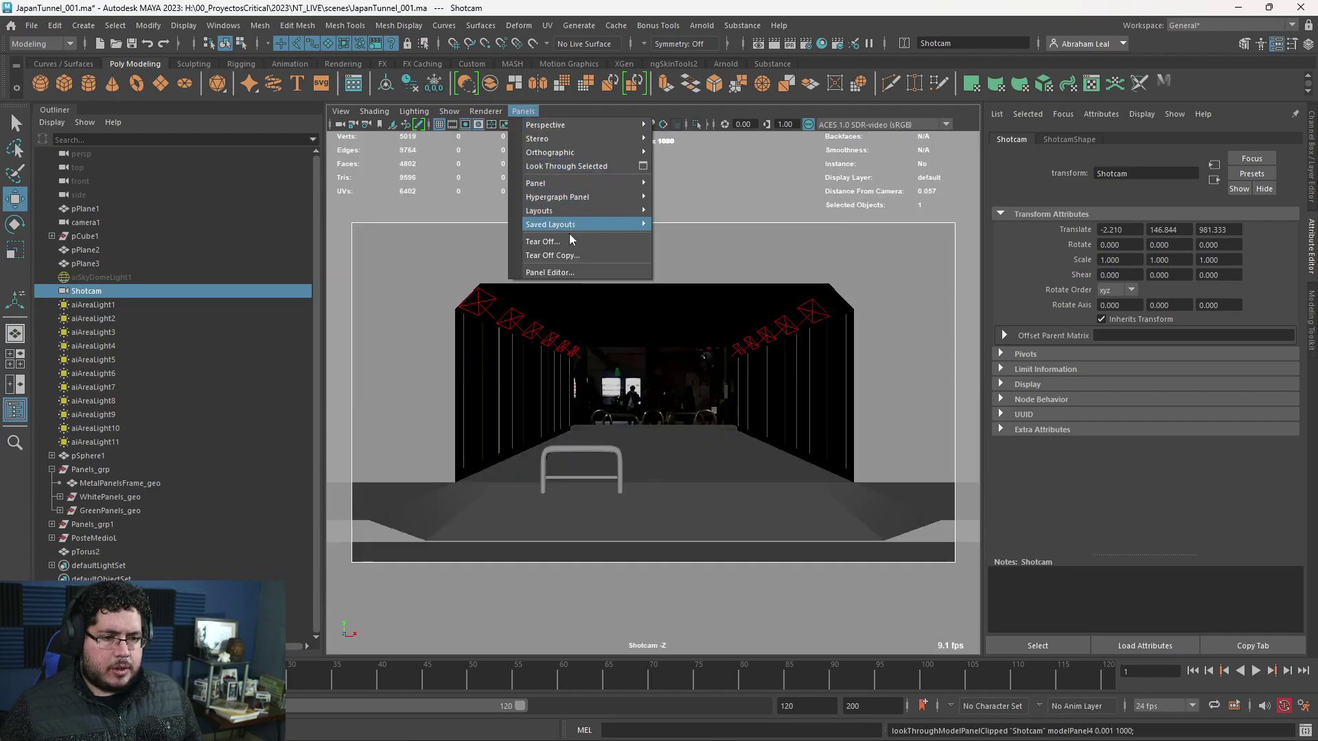
left_click(553, 256)
left_click_drag(411, 149, 395, 145)
- Return the main viewport to the perspective view and display the floating camera view in wireframe
left_click(607, 333)
key("space")
left_click_drag(615, 341, 615, 304)
left_click_drag(621, 329, 651, 368, "alt")
middle_click_drag(651, 367, 707, 391, "alt")
scroll(707, 391, "down", 4)
key("4")
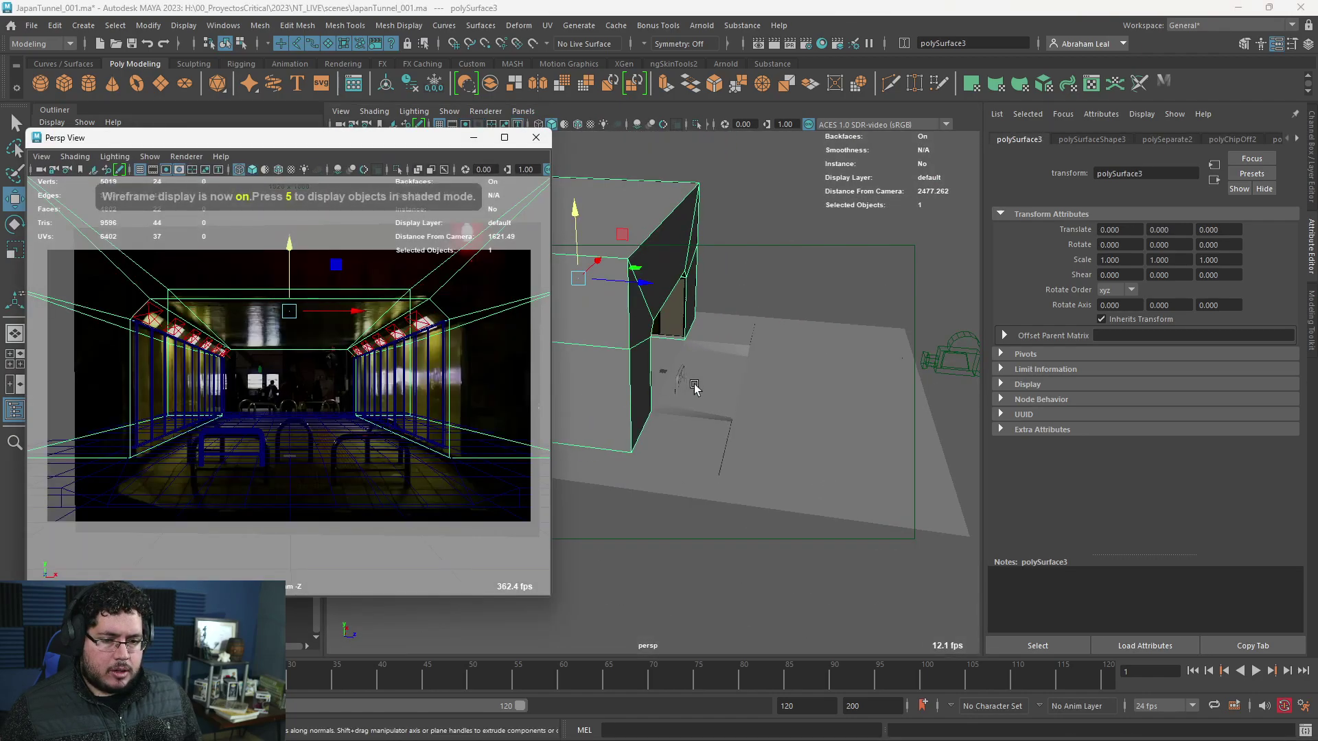
- Scale the fence to about 11.2, 14.4, 15.0 and move it to about -111.6, 22.0, 138.5 over the front-left barrier
scroll(669, 375, "up", 3)
left_click(696, 368)
right_click_drag(698, 375, 748, 422, "alt")
left_click_drag(748, 423, 705, 441, "alt")
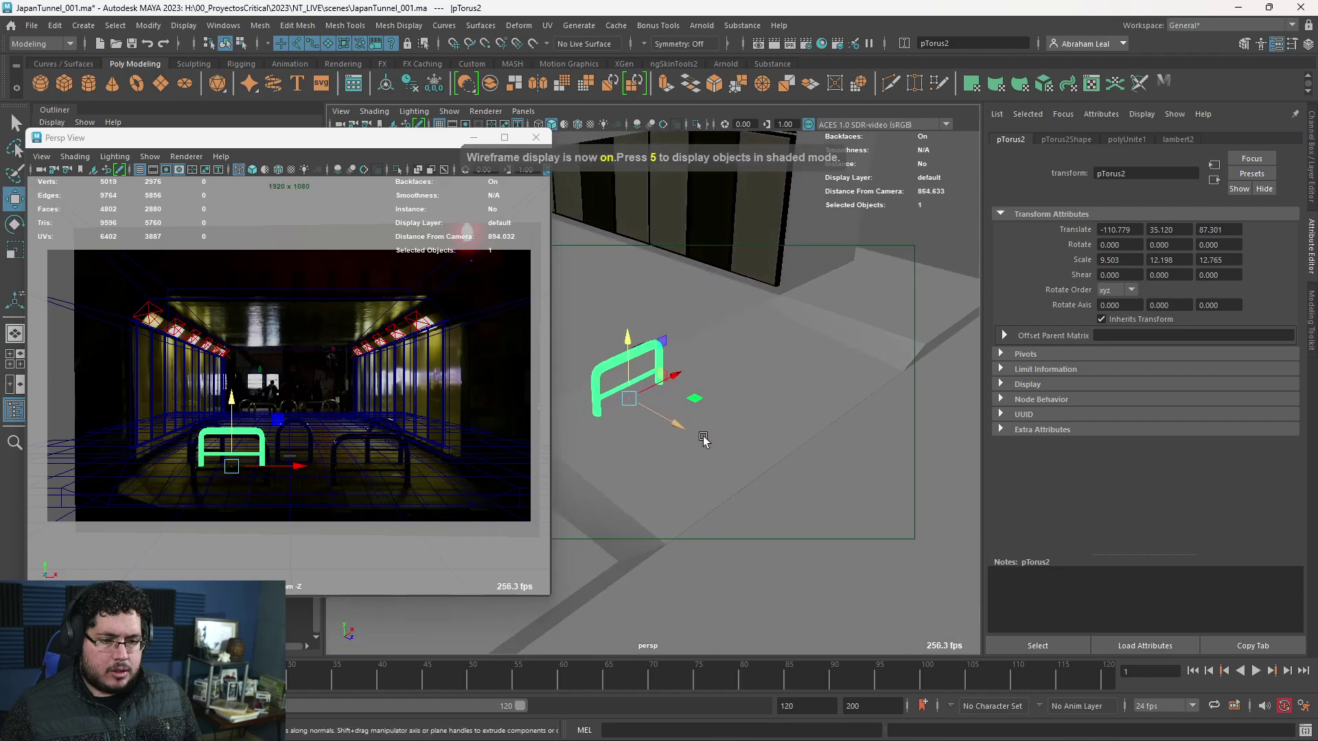
key("r")
left_click_drag(627, 399, 635, 390)
key("w")
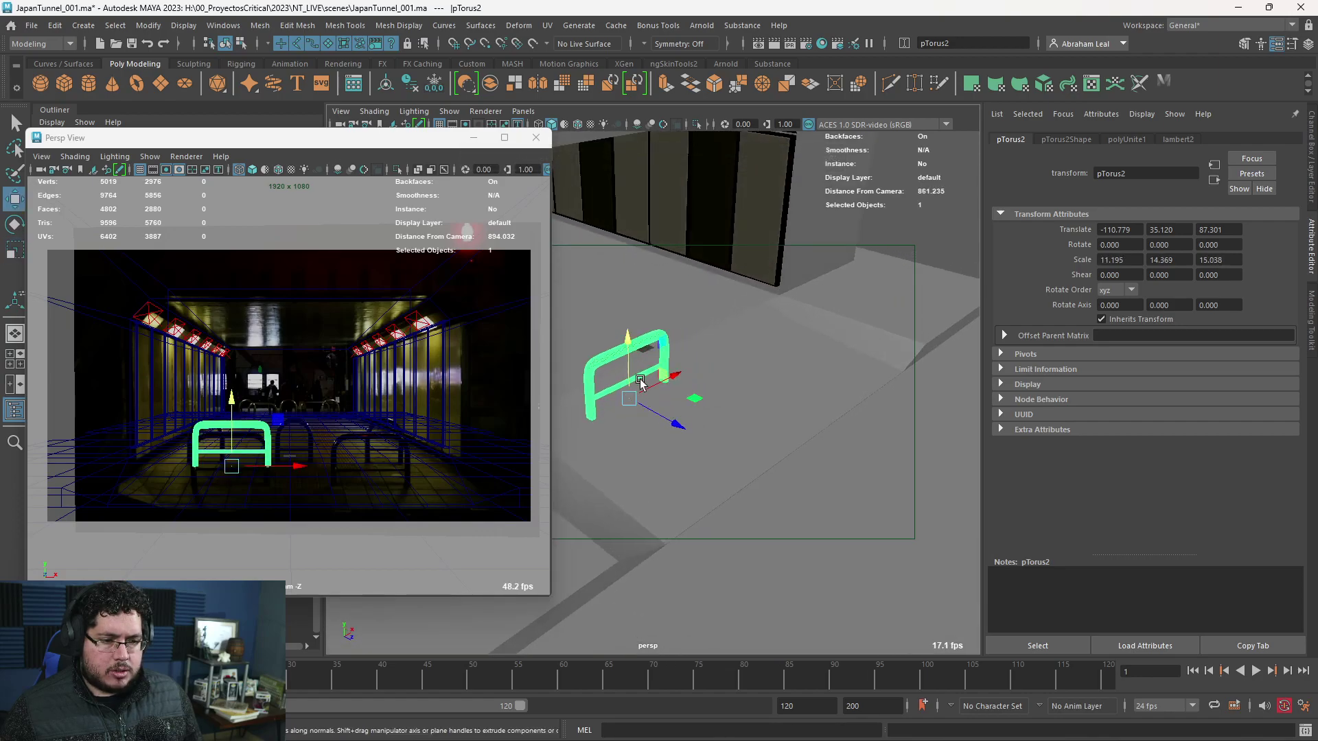
middle_click_drag(670, 420, 659, 416)
left_click_drag(718, 420, 707, 397)
- Duplicate the fence and move the copy across in X onto the reference's front-right barrier
left_click_drag(652, 362, 818, 383)
key("ctrl+d")
- Duplicate both front fences and move the copies back to about -1428.3 in Z, onto the barriers at the tunnel's far end
left_click(707, 365, "shift")
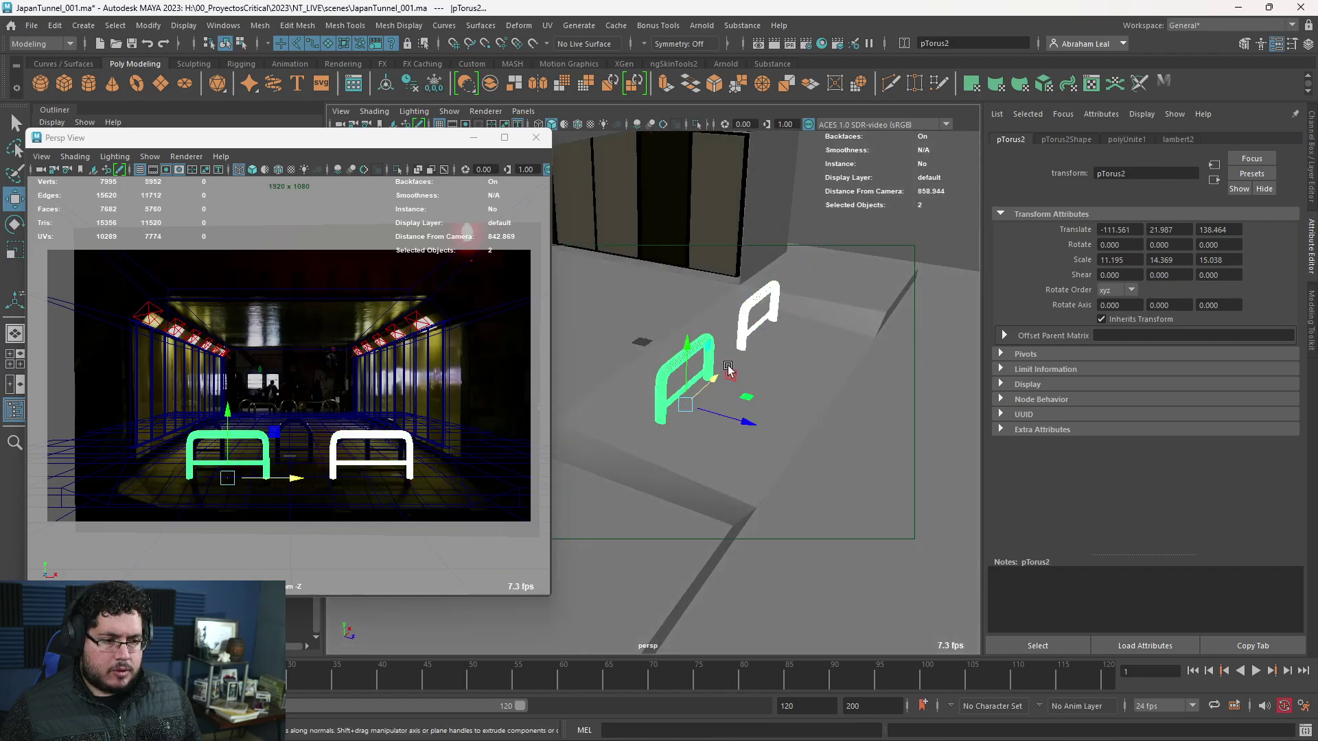
left_click_drag(699, 367, 747, 372, "alt")
key("ctrl+d")
left_click_drag(797, 413, 483, 383)
left_click_drag(582, 370, 721, 400, "alt")
left_click_drag(964, 421, 667, 382)
left_click_drag(667, 382, 632, 374, "alt")
scroll(703, 408, "down", 5)
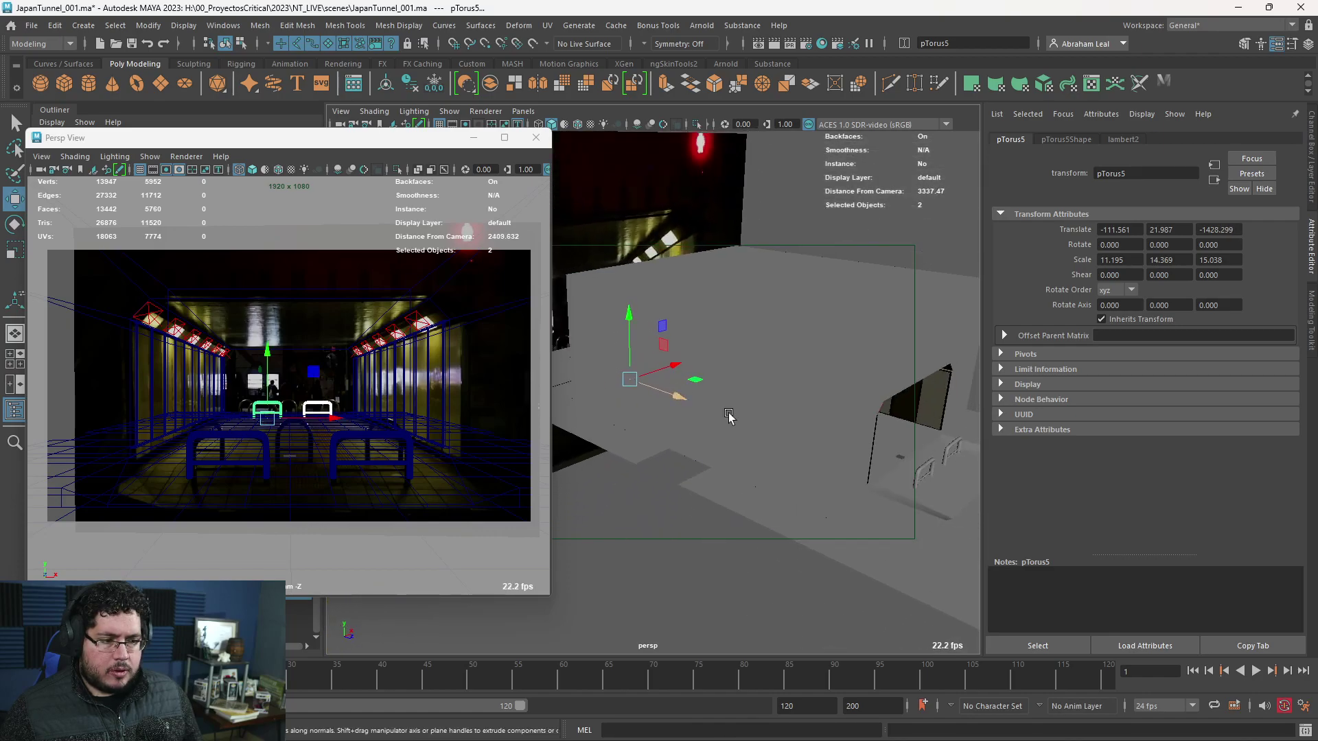
- Inspect the front-left fence up close in the perspective view and save the scene
left_click(797, 371)
mouse_move(797, 371)
left_mouse_down("alt")
mouse_move(748, 346)
mouse_move(817, 379)
left_mouse_up("alt")
scroll(797, 391, "up", 10)
middle_click_drag(796, 391, 652, 300, "alt")
scroll(618, 288, "down", 5)
left_click(633, 300)
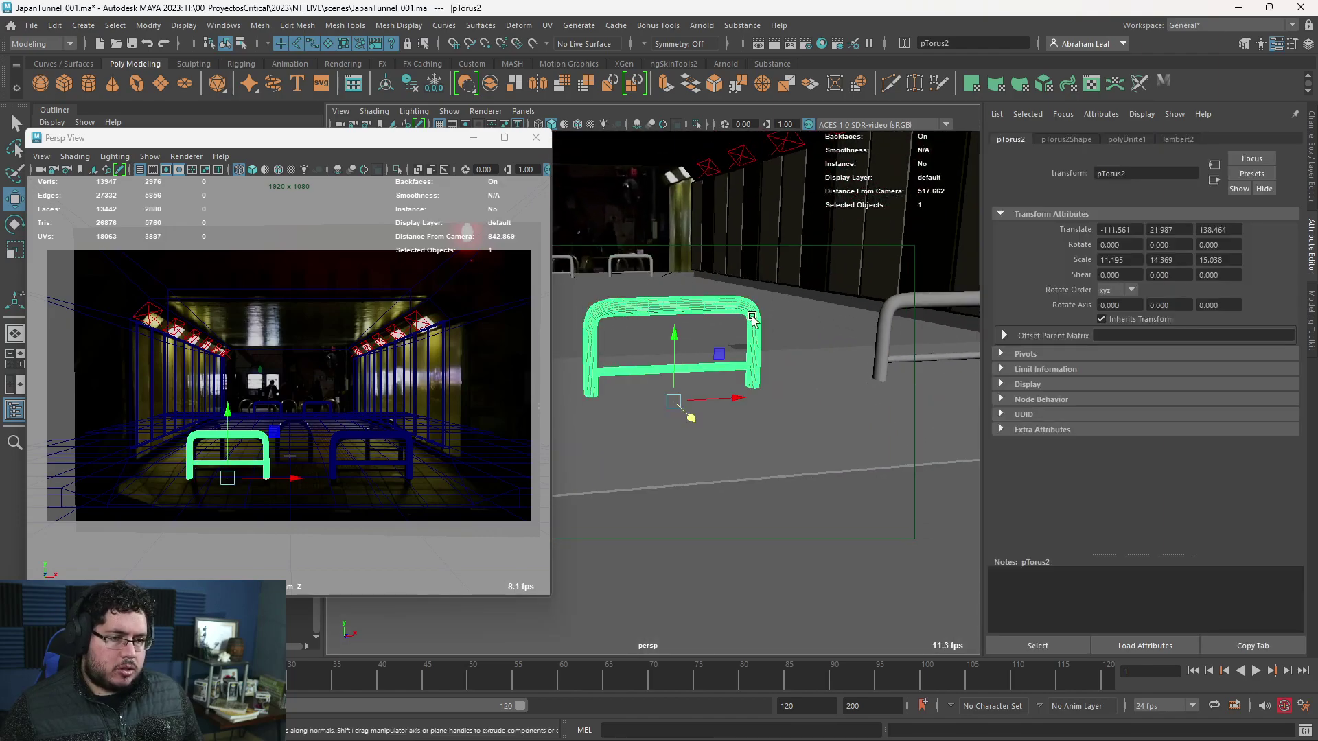
left_click(777, 497)
left_click(700, 302)
key("ctrl+s")
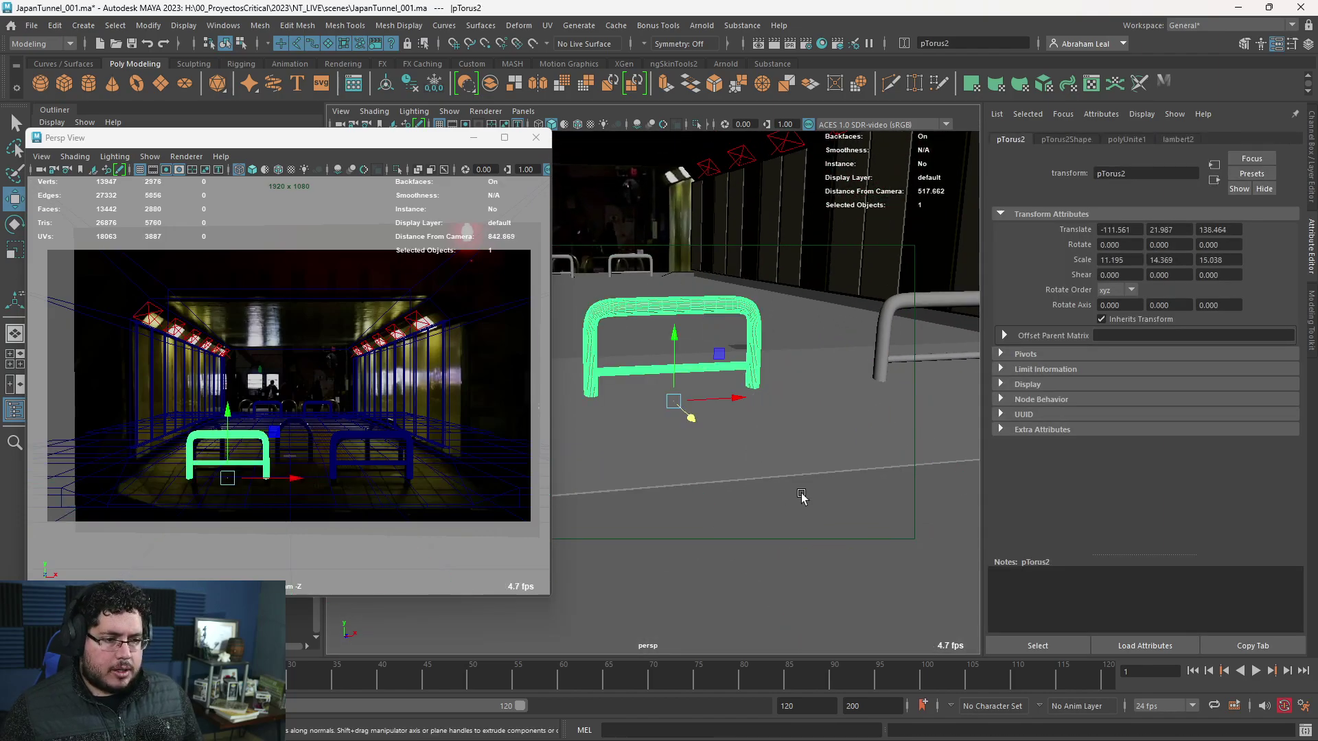
left_click(802, 497)
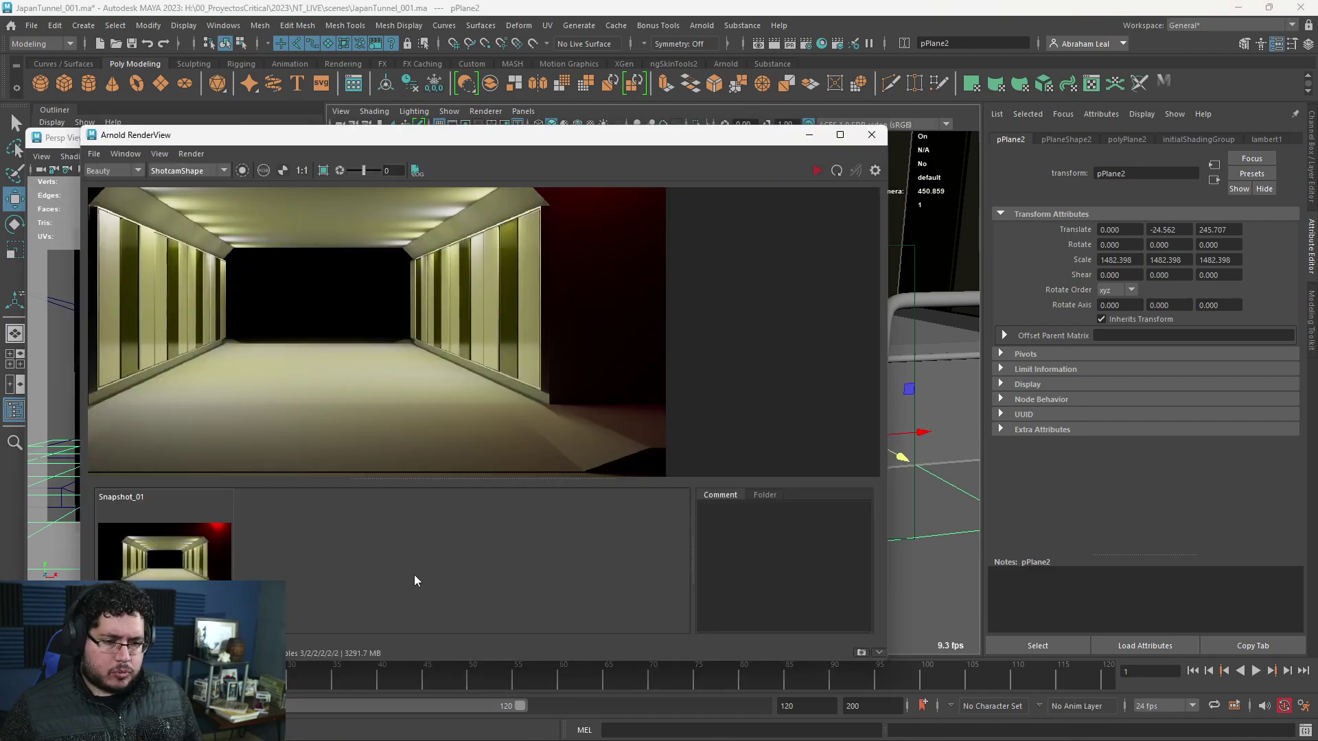
- Switch to the Muros_Poste scene, leave isolation mode and select the short arched fence's arch and crossbar
key("alt+Tab")
left_click(633, 396)
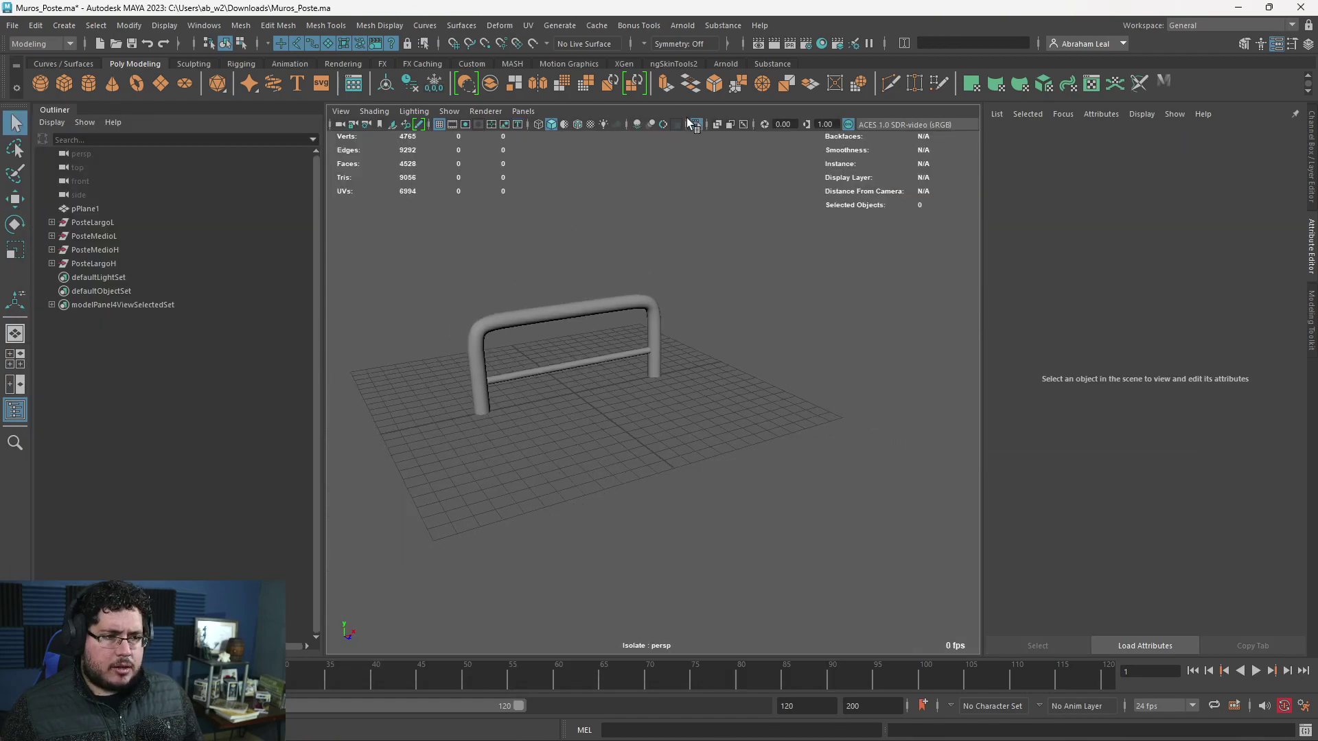
left_click(722, 267)
left_click_drag(772, 326, 647, 413, "alt")
scroll(648, 410, "up", 4)
left_click_drag(687, 345, 684, 456, "alt")
left_click(568, 442, "shift")
key("r")
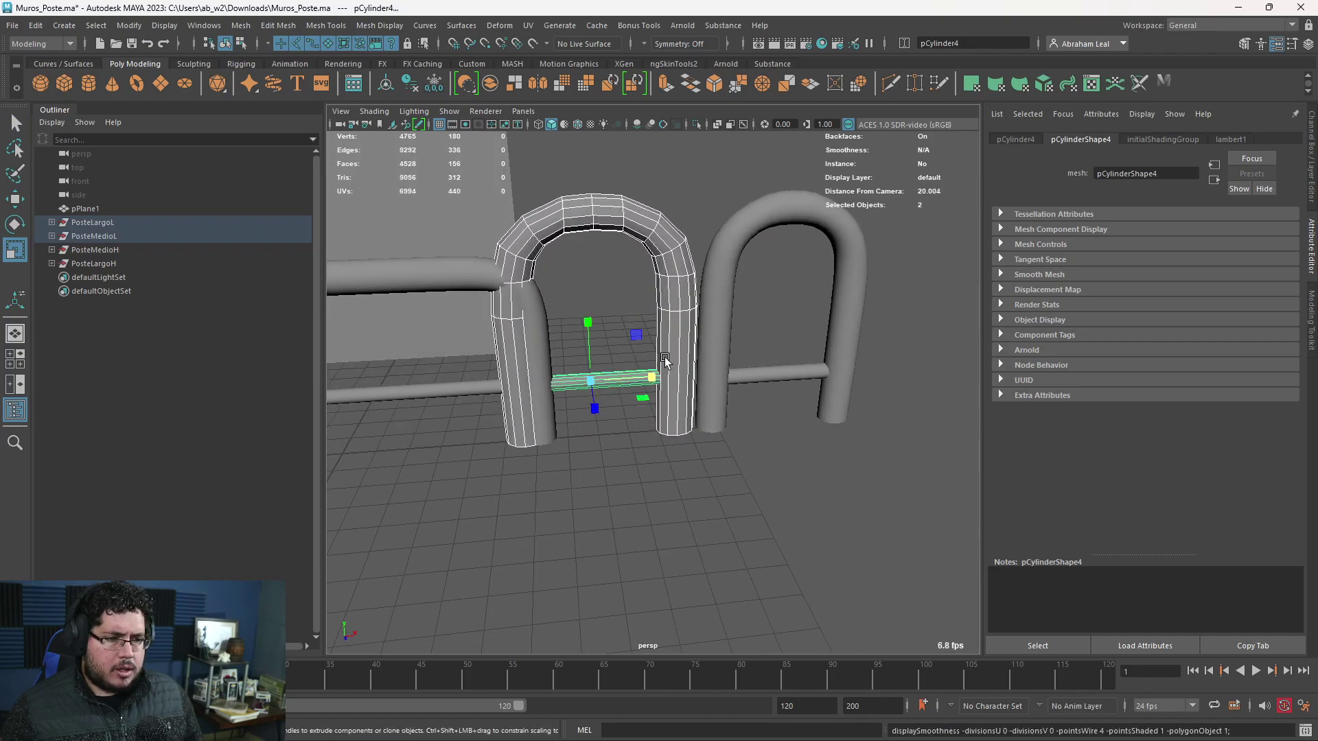
- Export the selected short fence pieces as an FBX named ShortFence in the assets/Tunnel folder
left_click(12, 25)
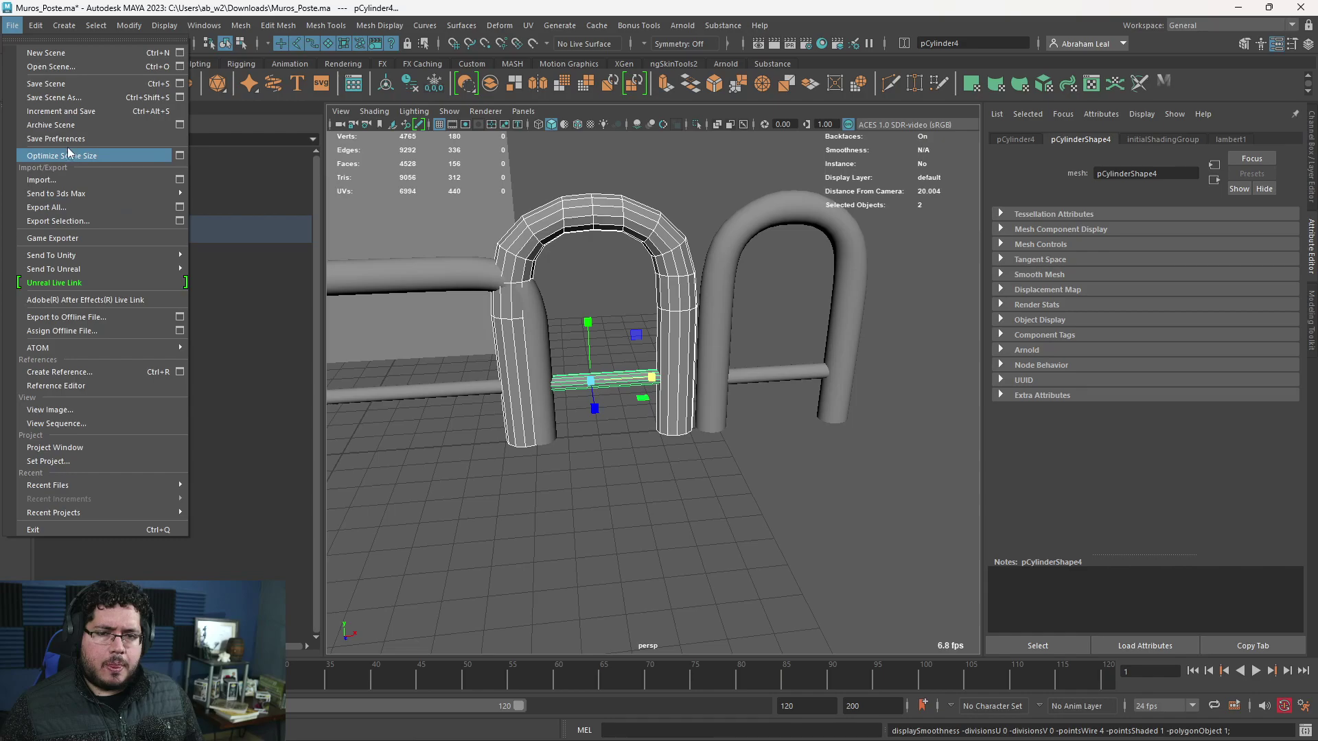
left_click(65, 221)
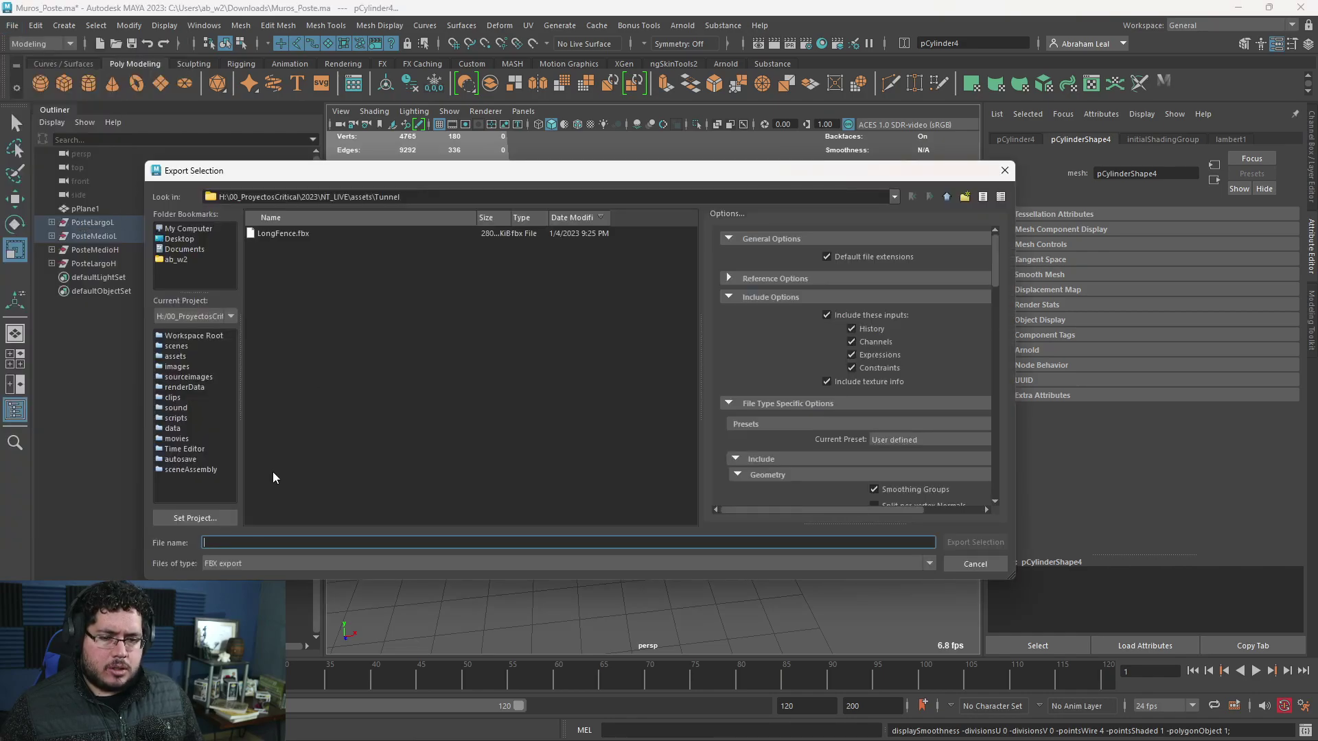
type("ShortFence")
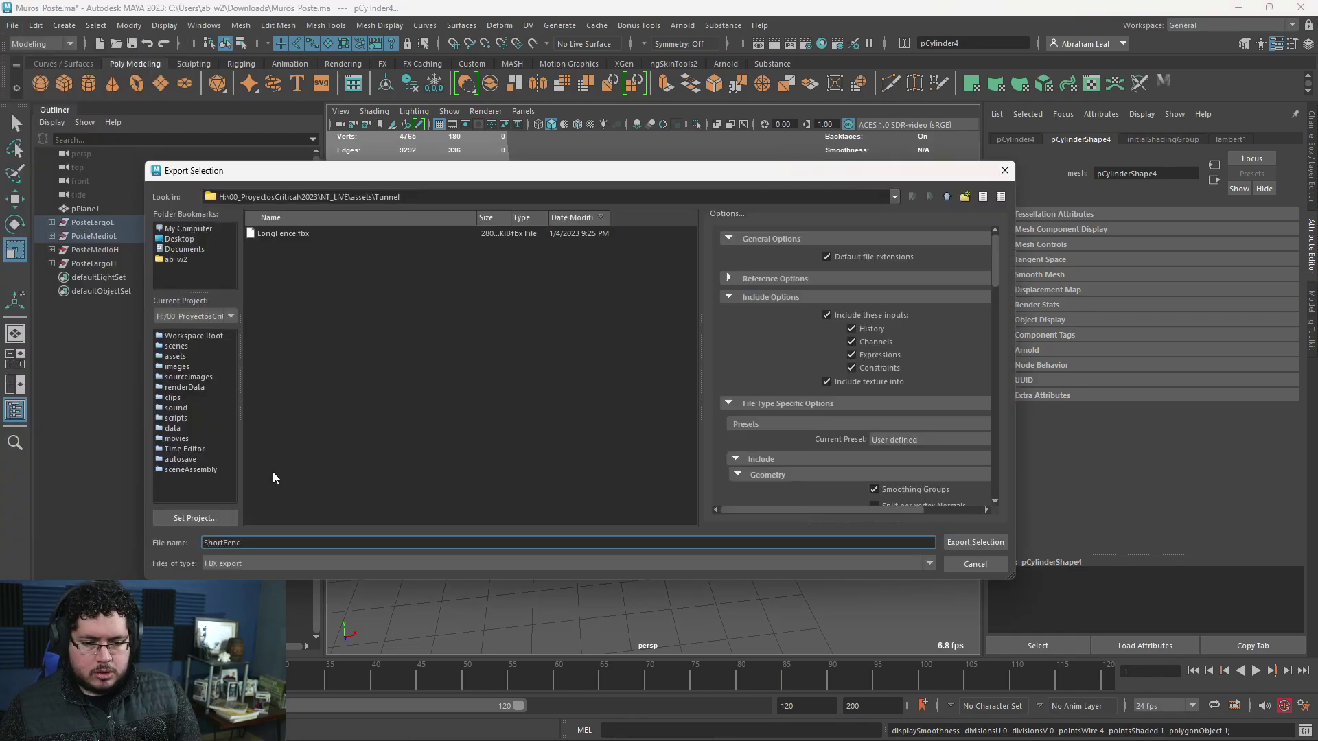
key("Return")
- Return to the JapanTunnel_001 scene, put the render window away and import ShortFence.fbx
key("alt+Tab")
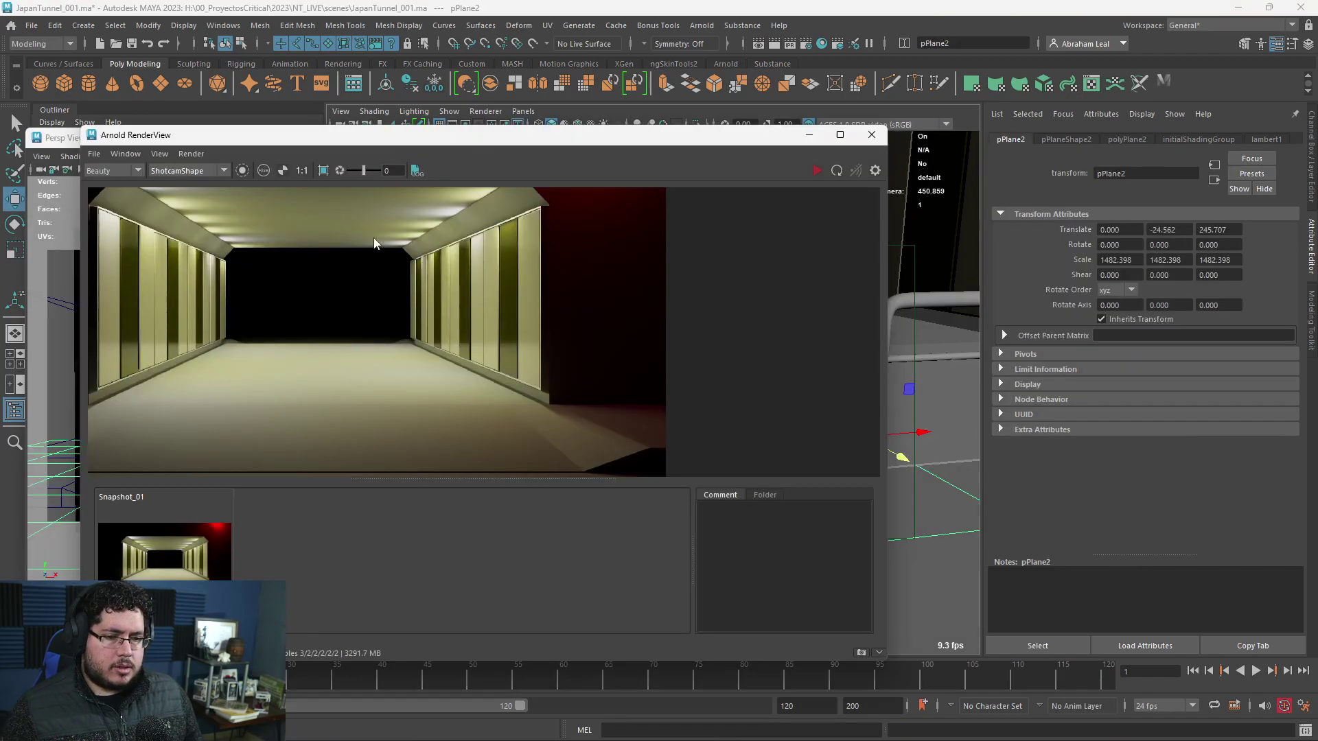
left_click(802, 134)
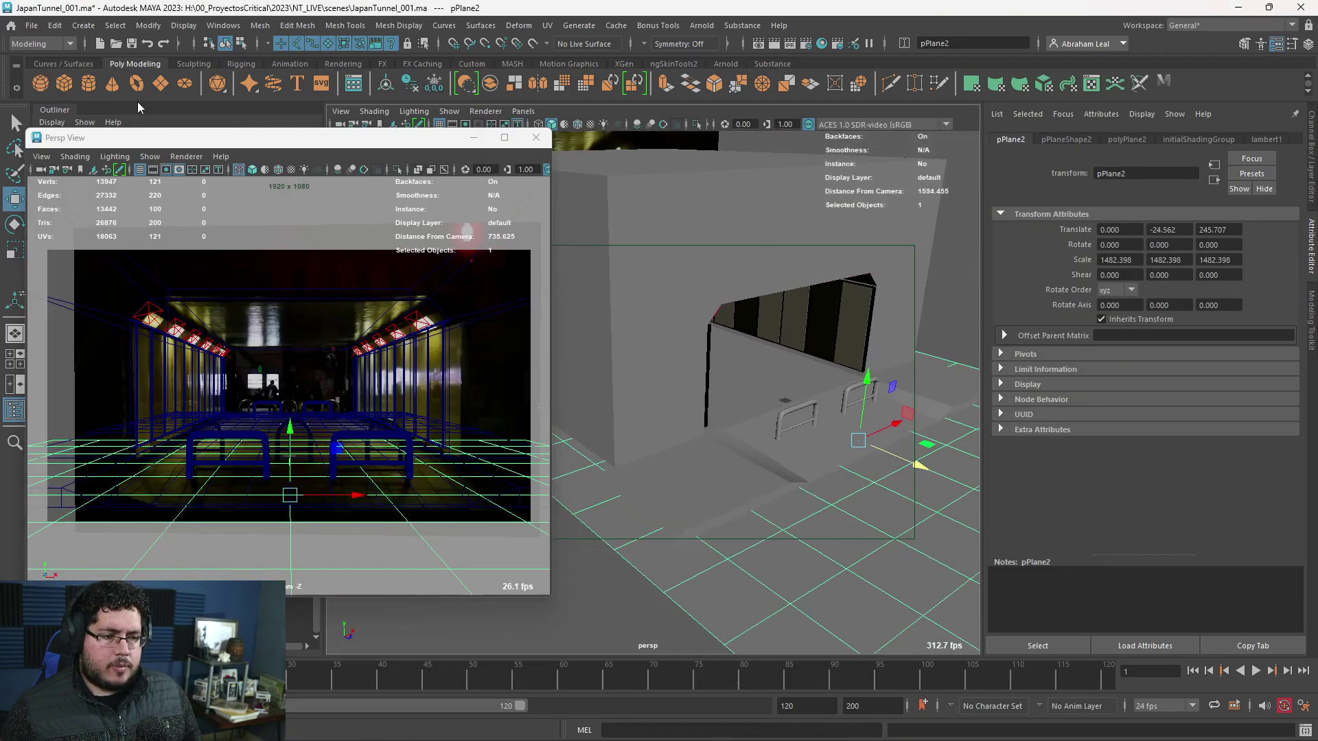
left_click(38, 29)
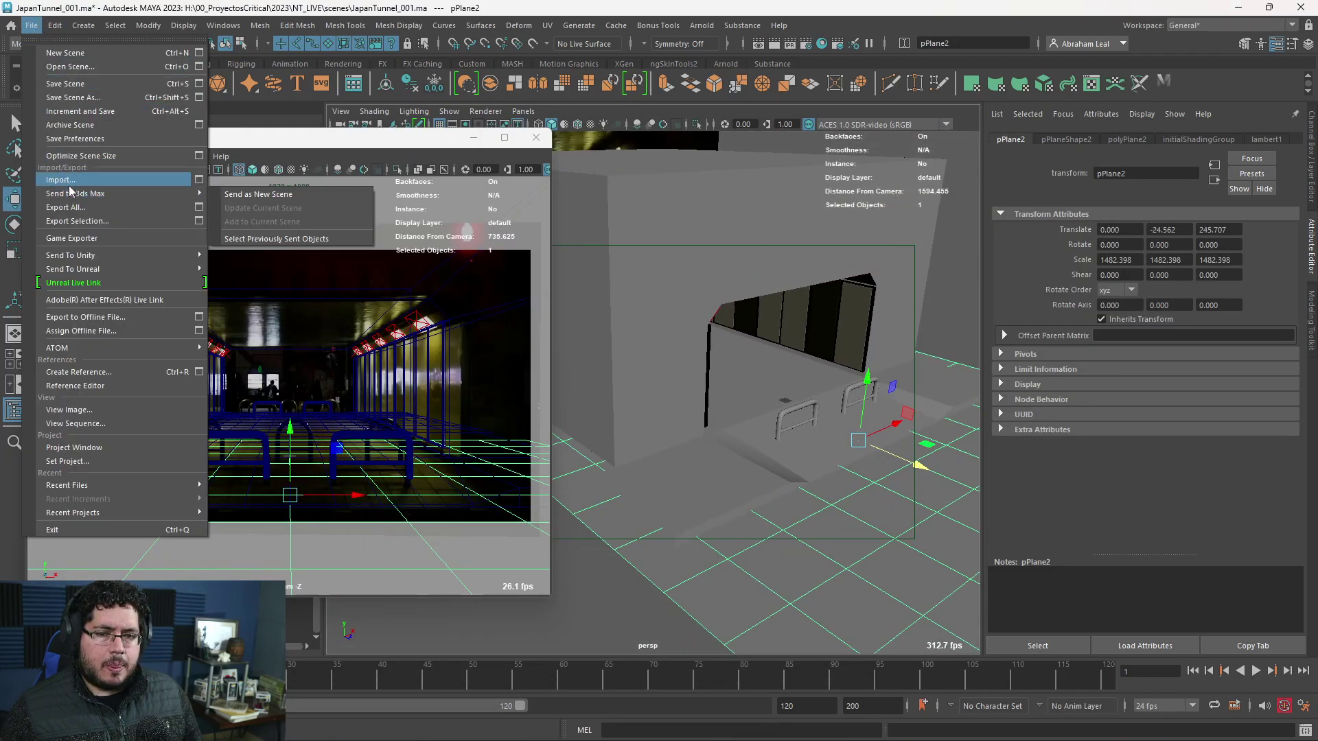
left_click(69, 188)
double_click(309, 265)
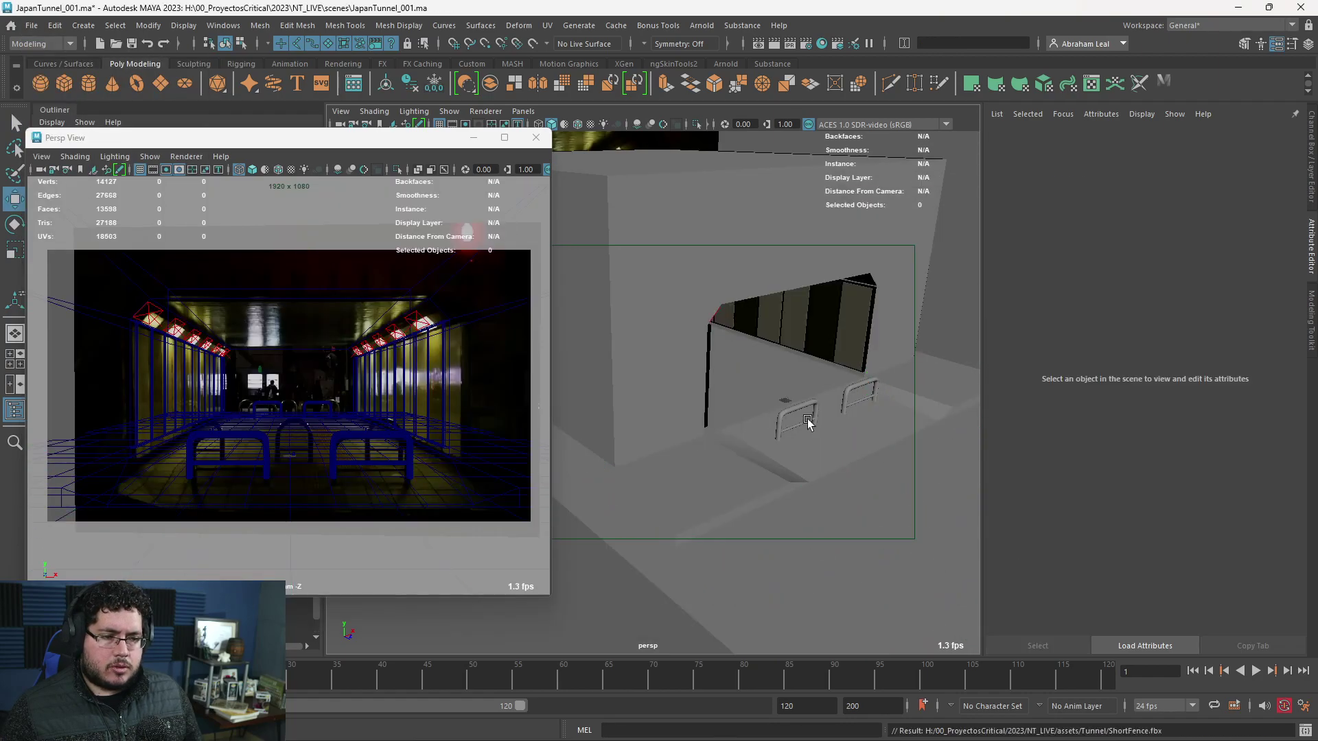
- Combine the imported short fence's arch and crossbar, then enlarge it and raise it above the floor
left_click(718, 404)
key("q")
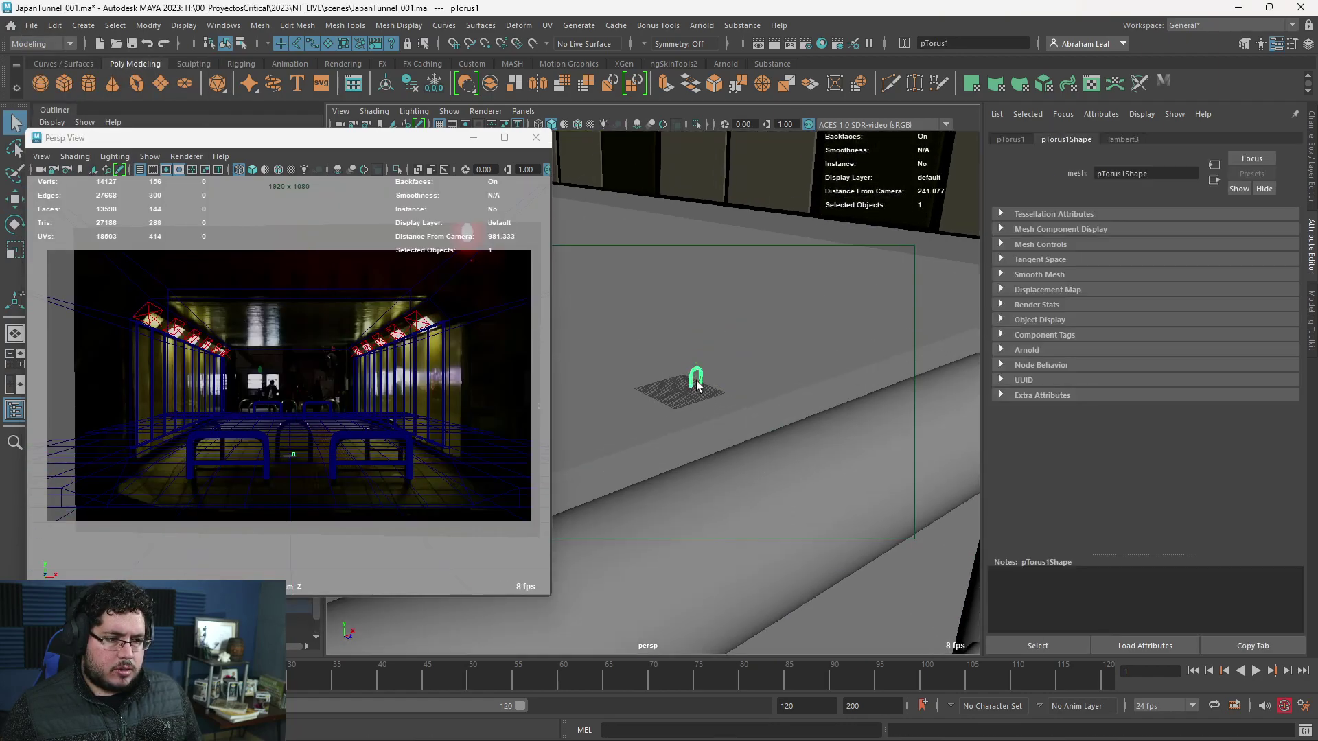
left_click(488, 85)
key("r")
left_click_drag(695, 377, 808, 383)
key("w")
left_click_drag(698, 314, 697, 266)
- Scale the short fence uniformly to about 13.5 and place it centred behind the gap between the two front long fences
scroll(704, 330, "down", 4)
left_click_drag(706, 336, 835, 365, "alt")
middle_click_drag(835, 366, 706, 395, "alt")
key("r")
left_click_drag(722, 339, 910, 469)
key("w")
left_click_drag(938, 541, 779, 494)
key("r")
key("w")
left_click_drag(667, 329, 537, 320)
middle_click_drag(538, 321, 642, 363, "alt")
- Duplicate the short fence twice and place the copies behind the front-right and front-left long fences
key("ctrl+d")
left_click_drag(653, 411, 609, 410)
key("ctrl+d")
middle_click_drag(609, 410, 915, 420, "alt")
left_click_drag(910, 416, 820, 427)
middle_click_drag(882, 431, 792, 422, "alt")
left_click_drag(792, 423, 836, 396, "alt")
- Duplicate the three front short fences together and move the copies back to the far end of the tunnel
key("q")
left_click(852, 380, "shift")
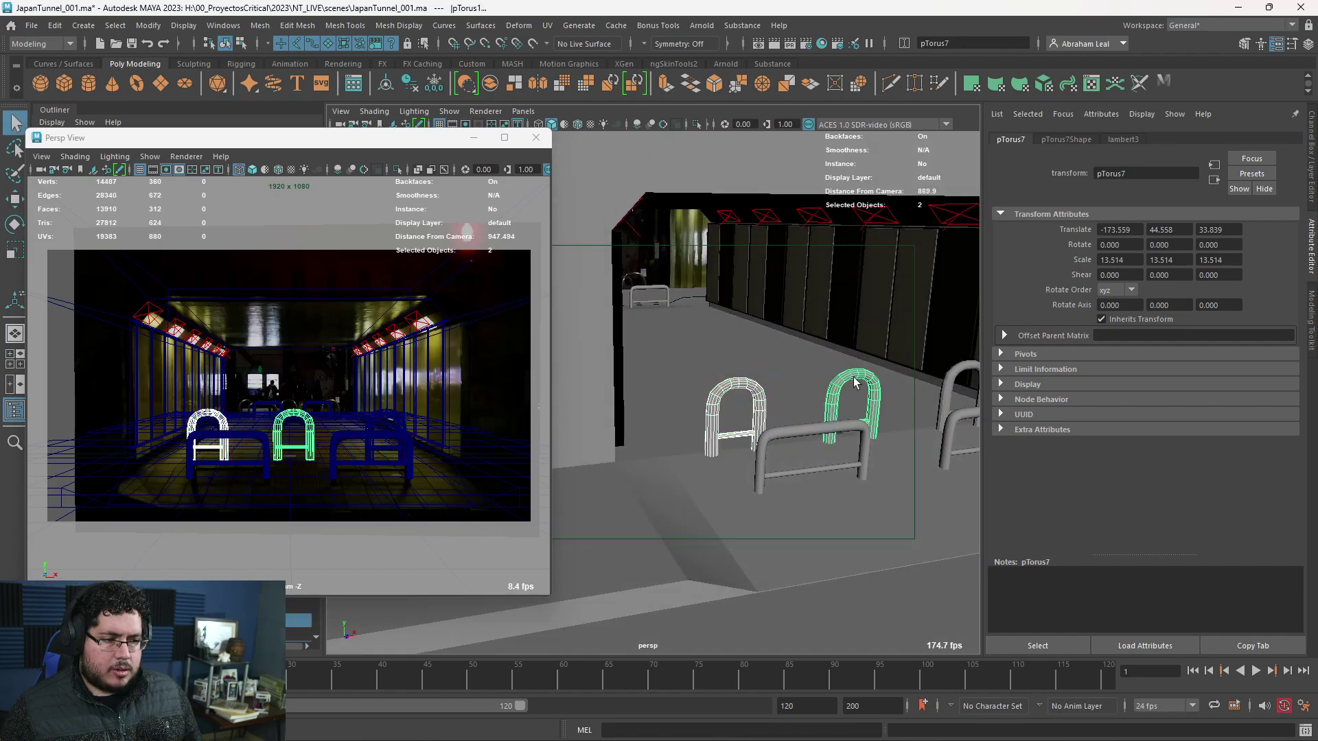
key("shift+d")
scroll(777, 469, "down", 3)
key("w")
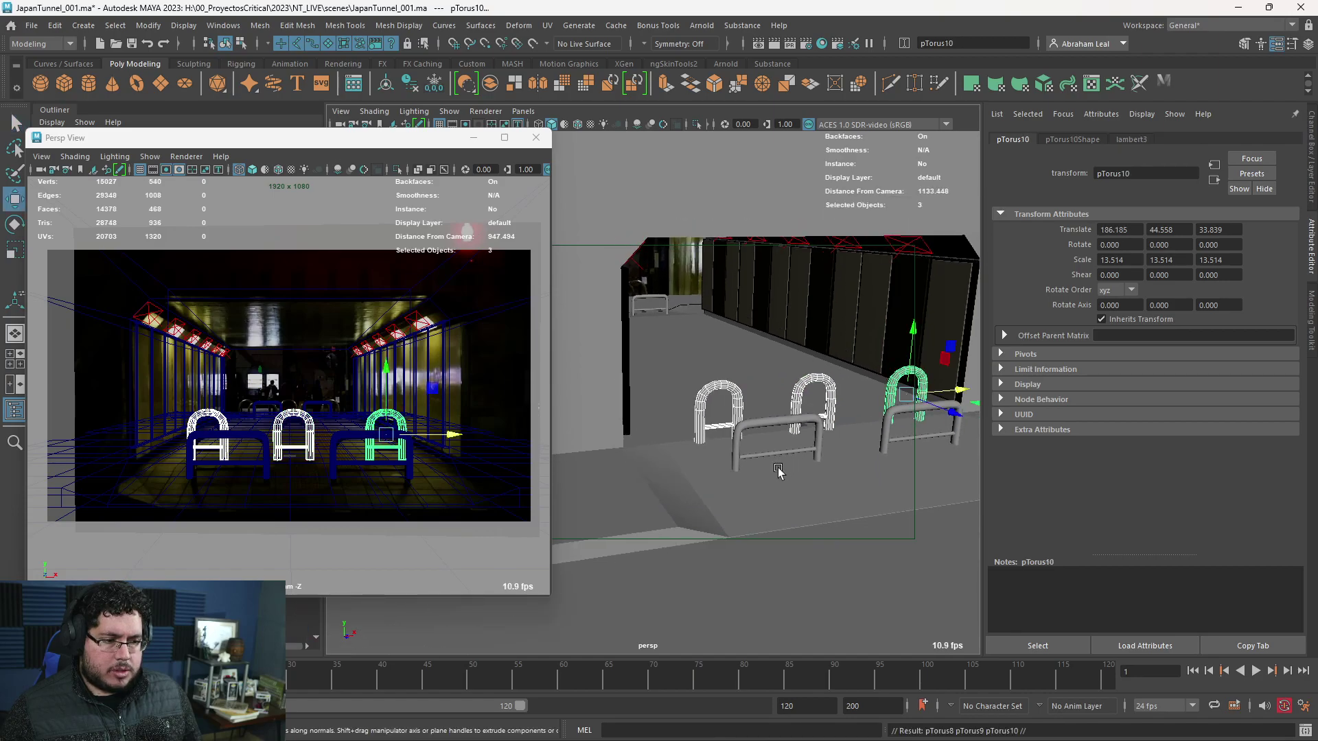
left_click_drag(955, 412, 688, 389)
middle_click_drag(689, 389, 762, 398, "alt")
left_click_drag(784, 318, 736, 478)
- Select all long and short fences at both tunnel ends, with smooth preview on, and assign them a new aiStandardSurface material
key("q")
left_click(587, 374, "shift")
left_click(626, 402, "shift")
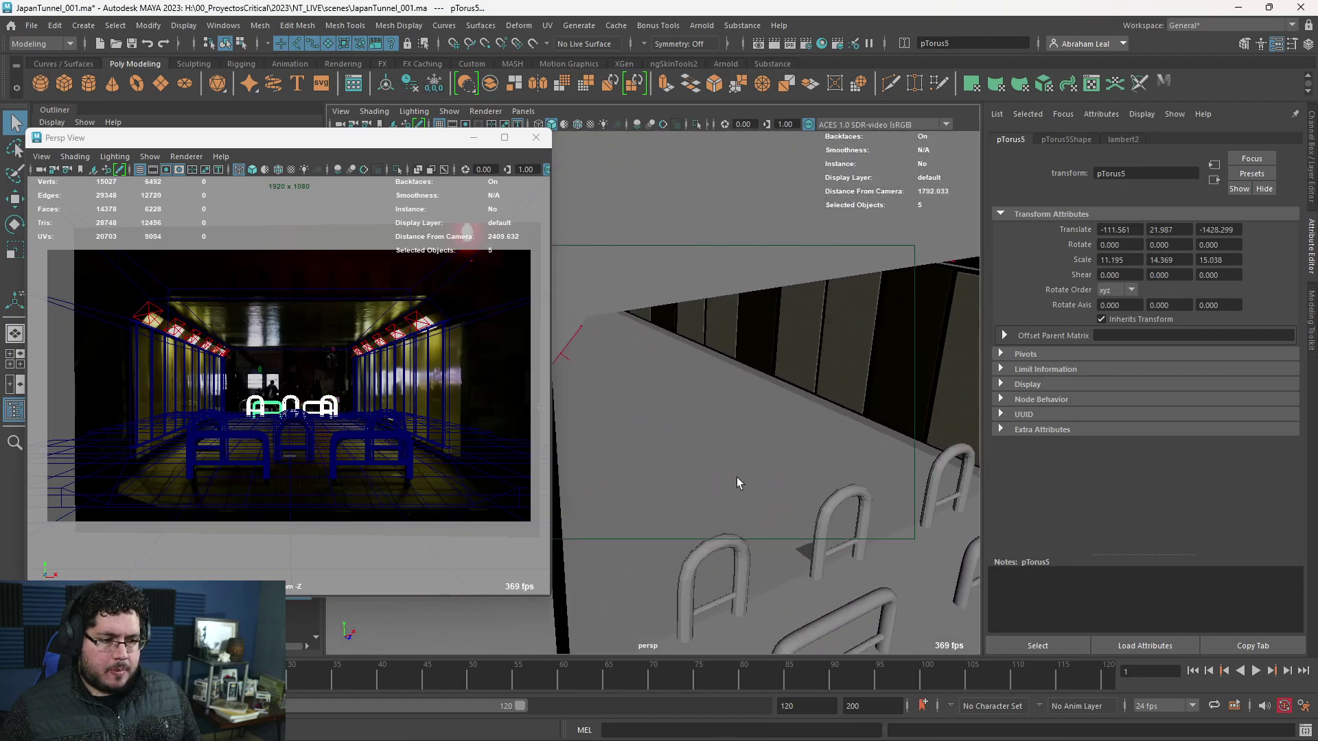
left_click(730, 548, "shift")
left_click_drag(730, 547, 712, 422, "alt")
left_click(692, 251, "shift")
left_click(814, 262, "shift")
left_click(904, 292, "shift")
left_click(739, 335, "shift")
right_click_drag(752, 282, 700, 613)
left_click(482, 359)
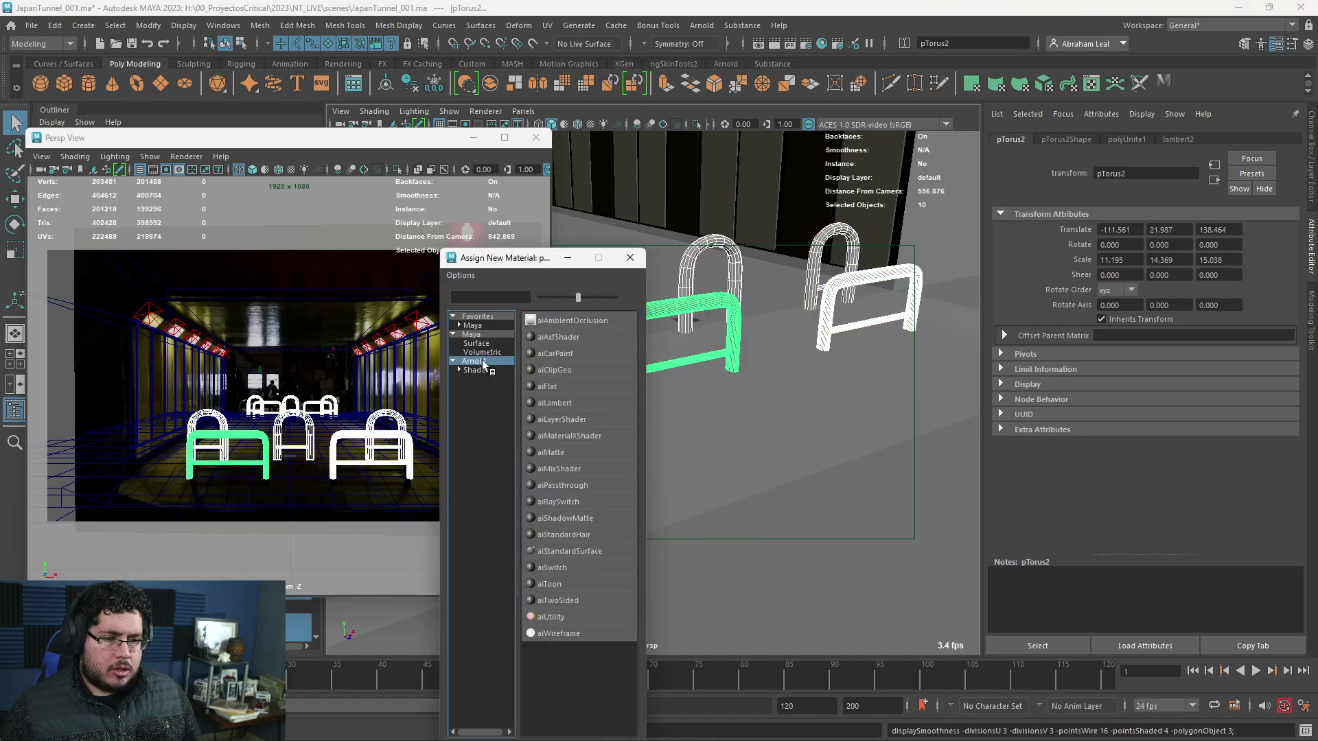
left_click(567, 550)
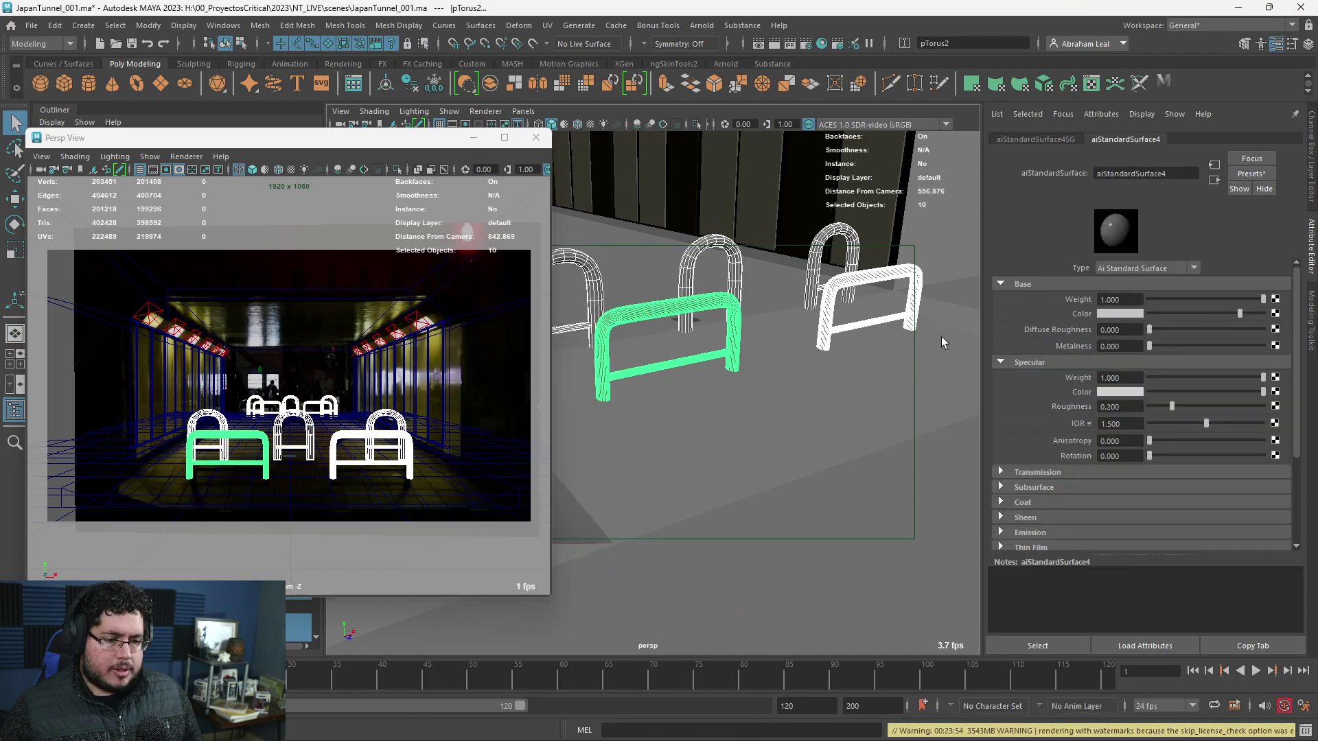
- Name the fence material M_ShinyMetal and set its metalness to 1
double_click(1153, 174)
type("M_Shion")
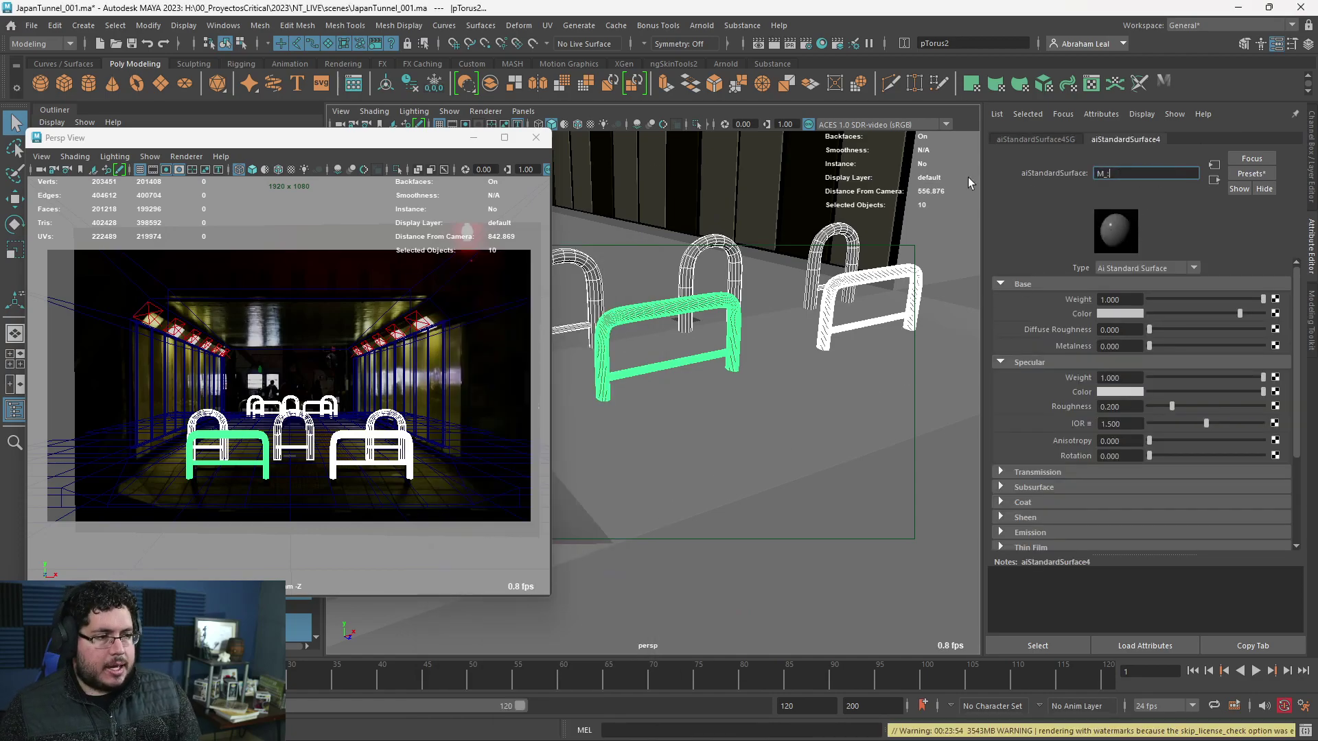
key("BackSpace")
key("BackSpace")
type("nyMetal")
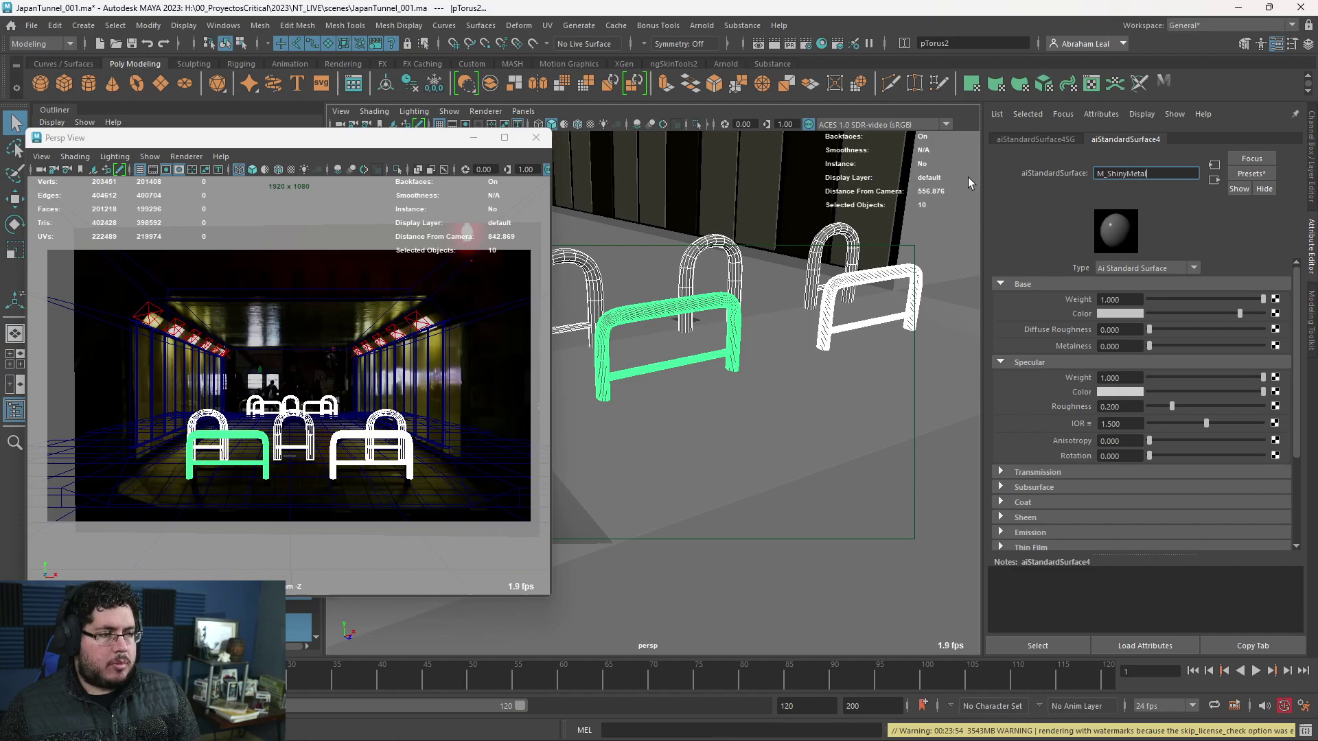
key("Return")
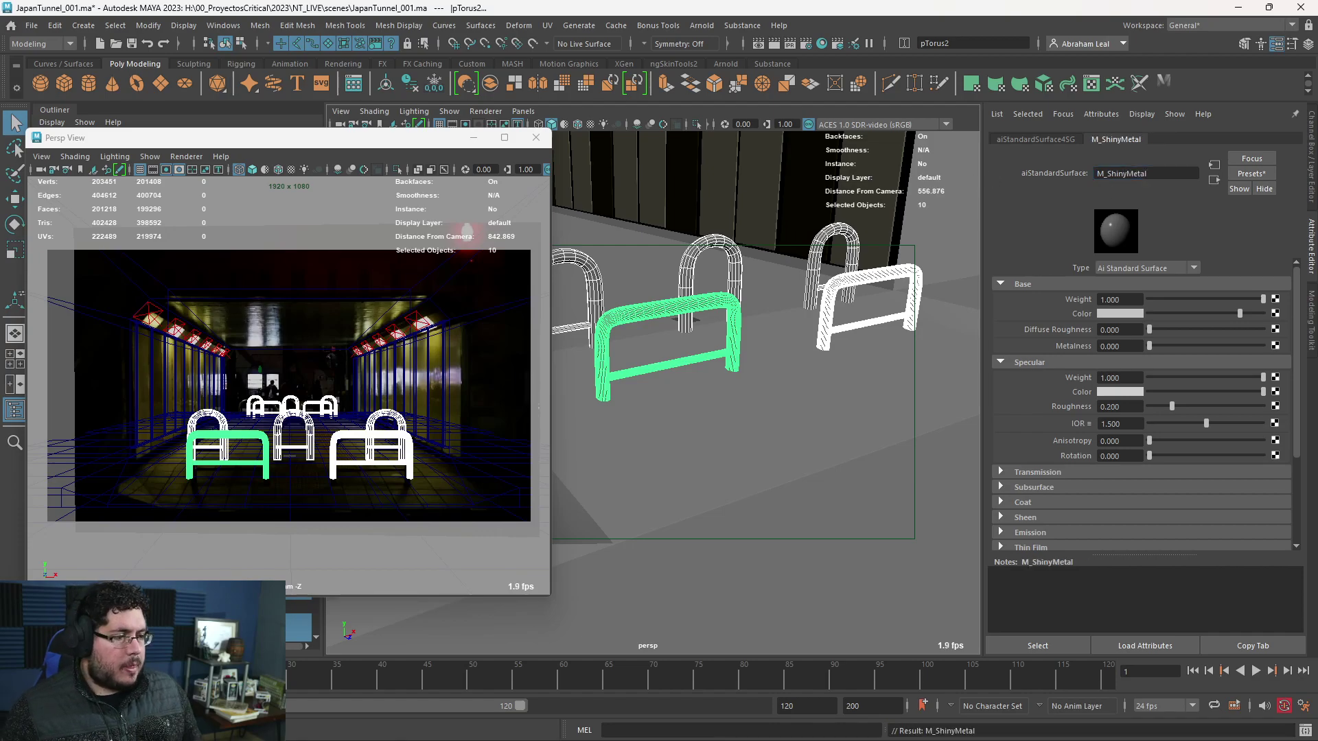
left_click_drag(1155, 346, 1311, 351)
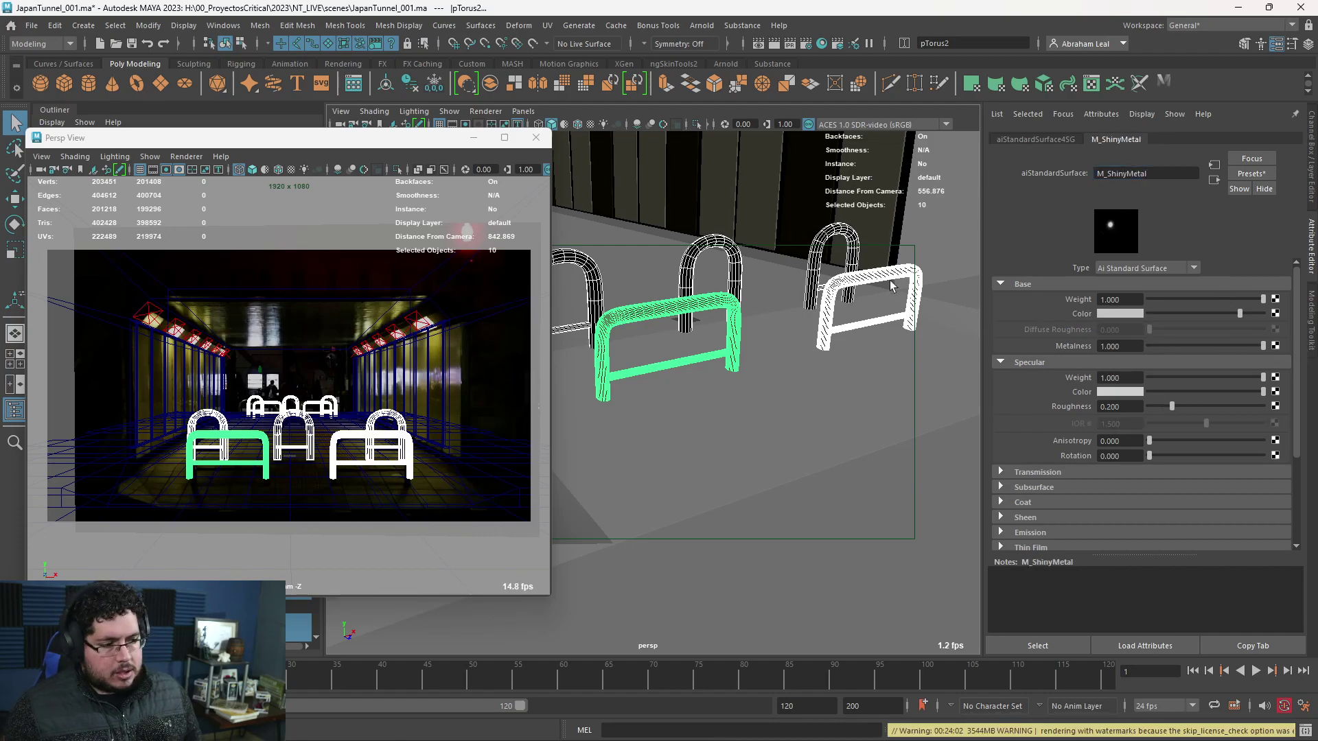
- Close the floating Persp View window, frame the street ground plane and save the scene
left_click(536, 138)
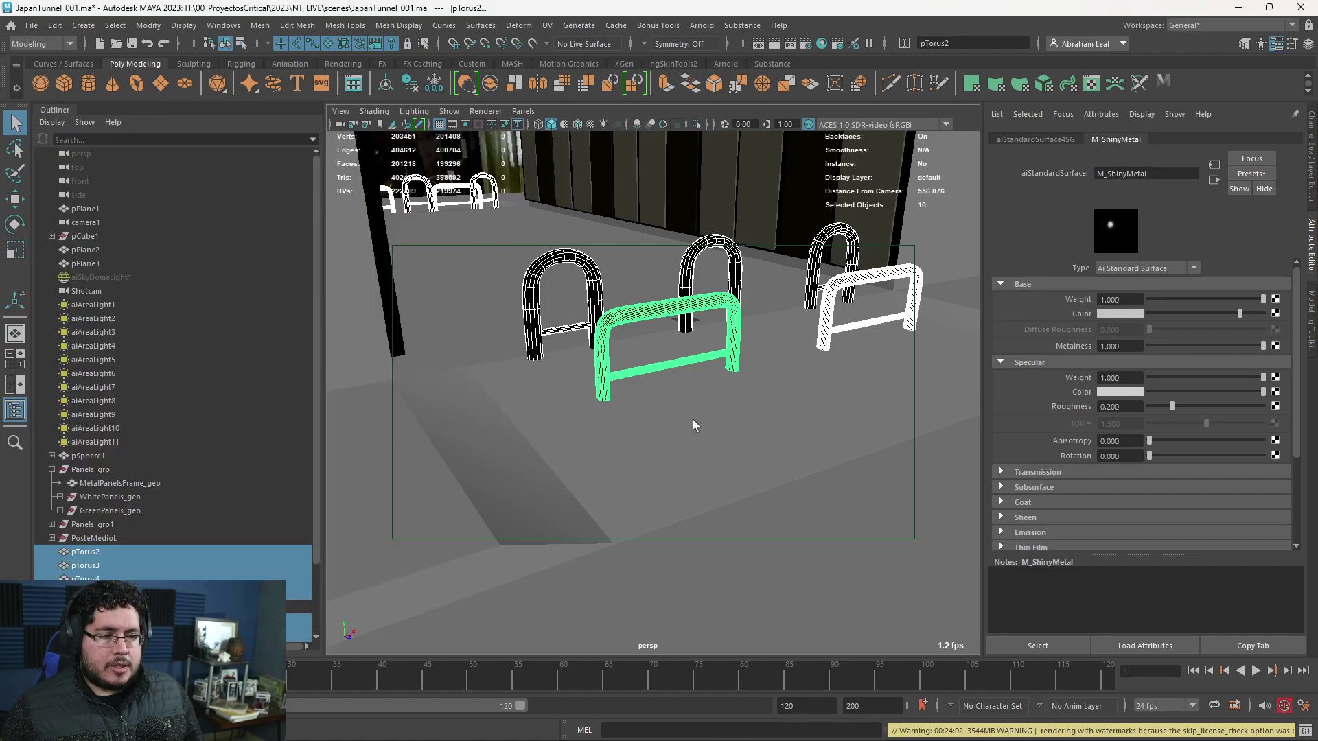
left_click(793, 525)
key("f")
key("ctrl+s")
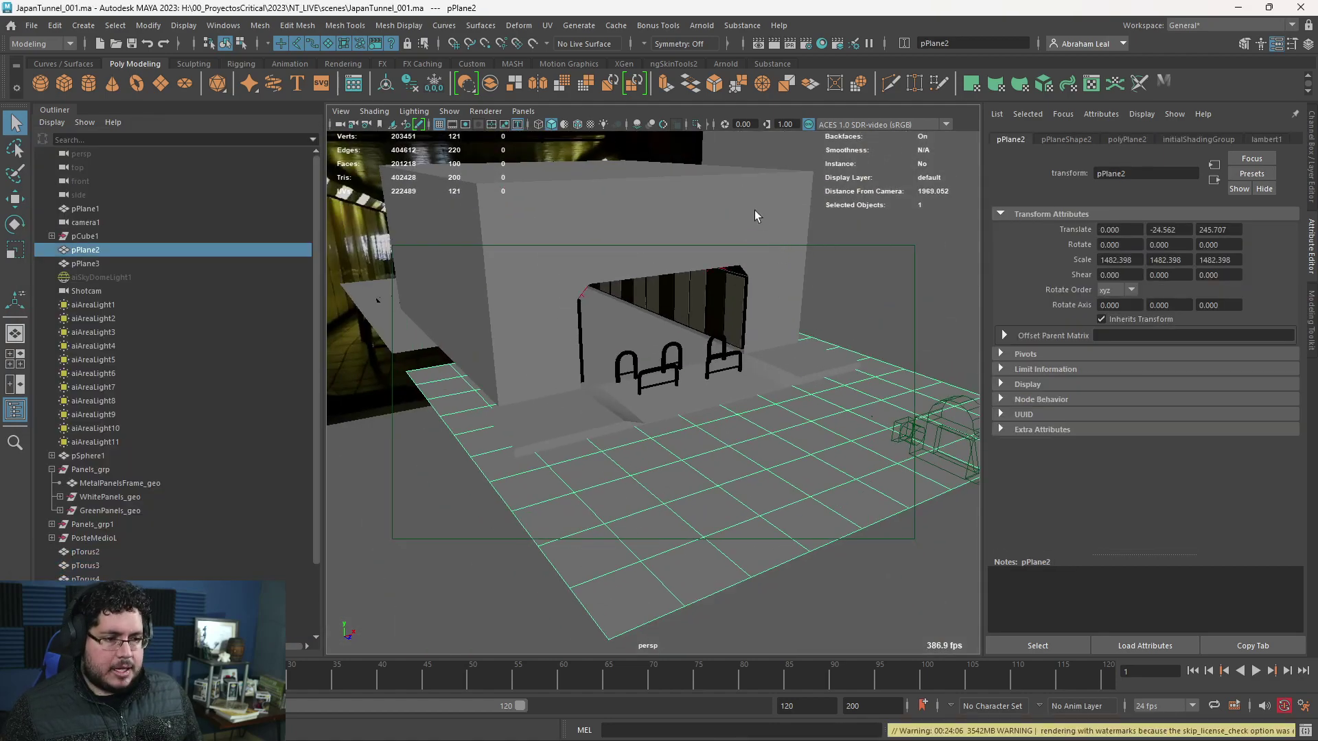
- Open the Arnold RenderView and refresh the Shotcam render to check the new metal fences
left_click(701, 25)
left_click(718, 48)
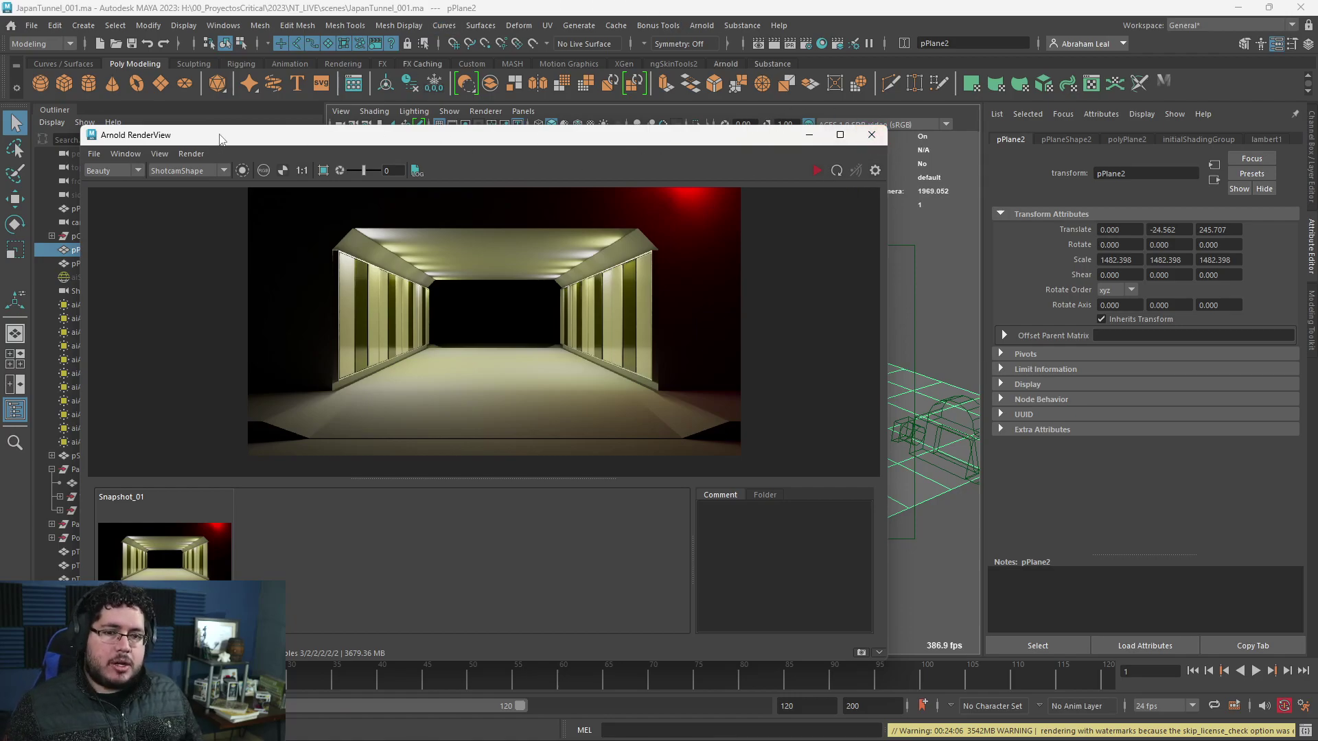
left_click(137, 155)
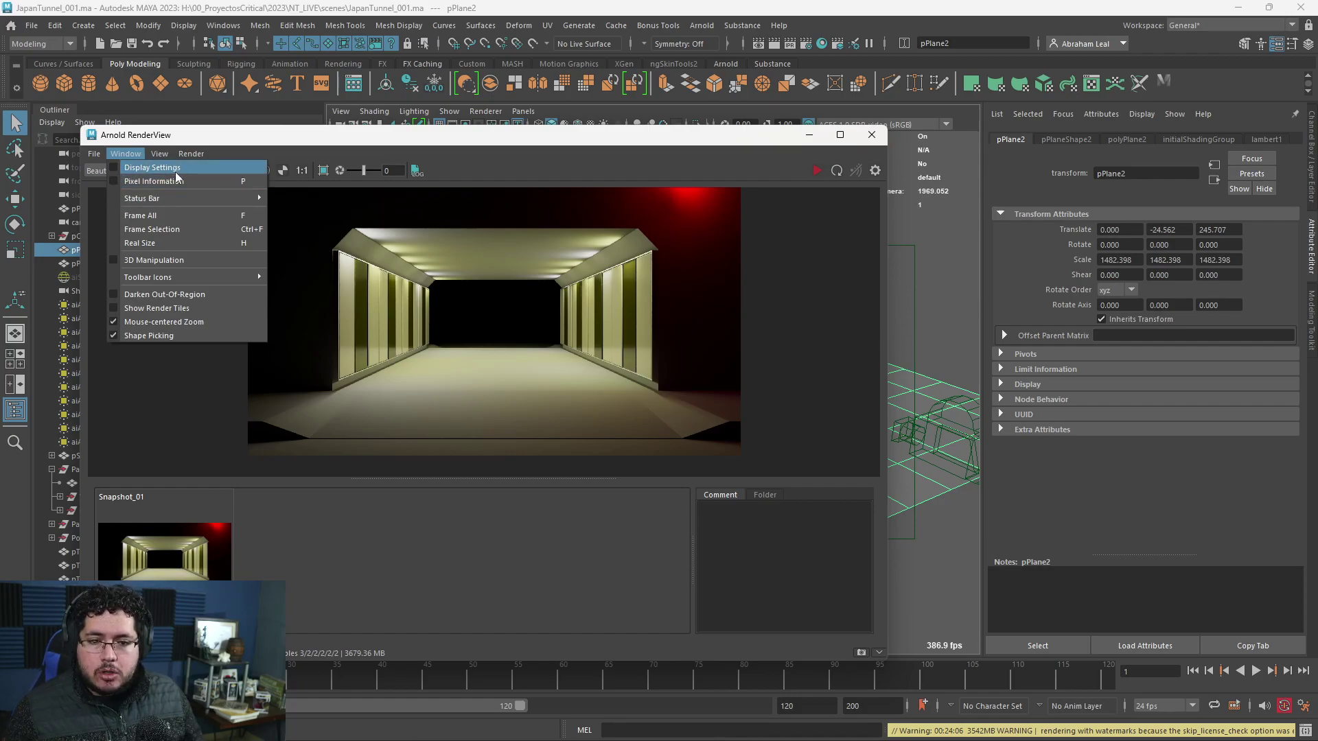
mouse_move(183, 158)
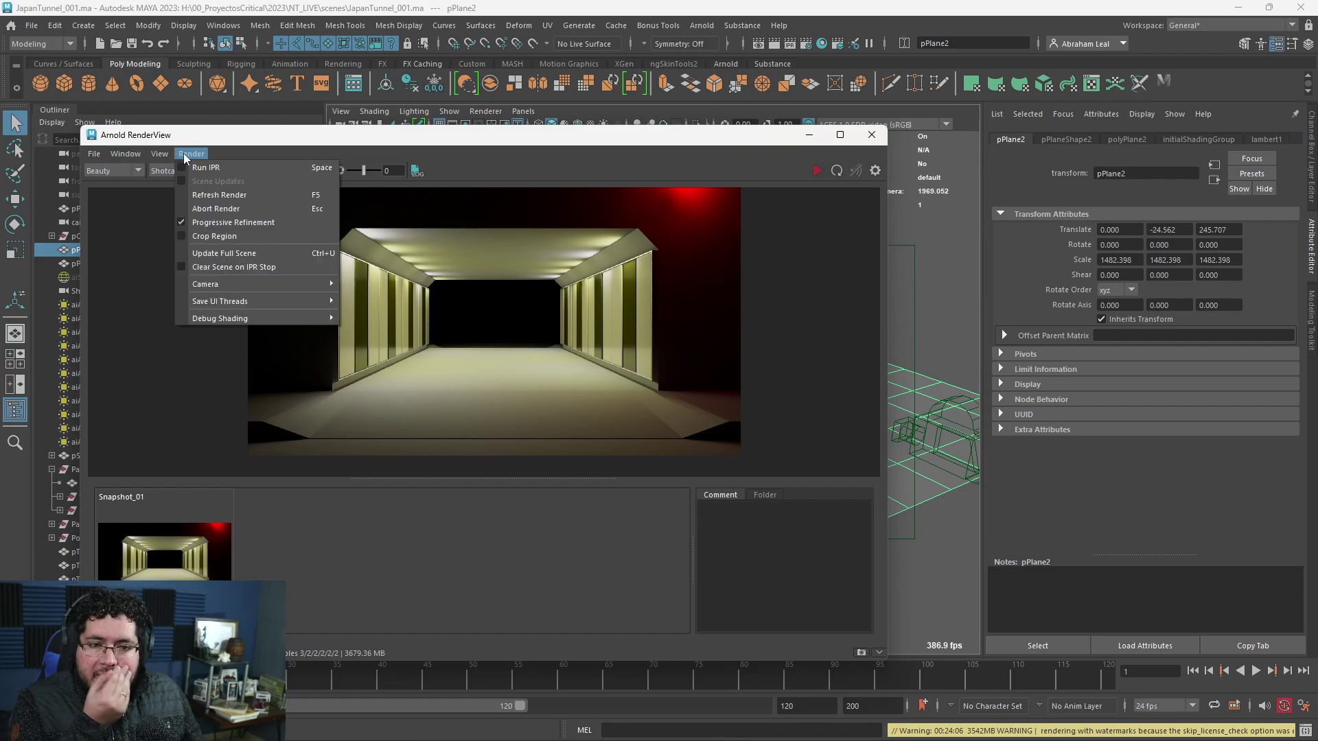
left_click(209, 189)
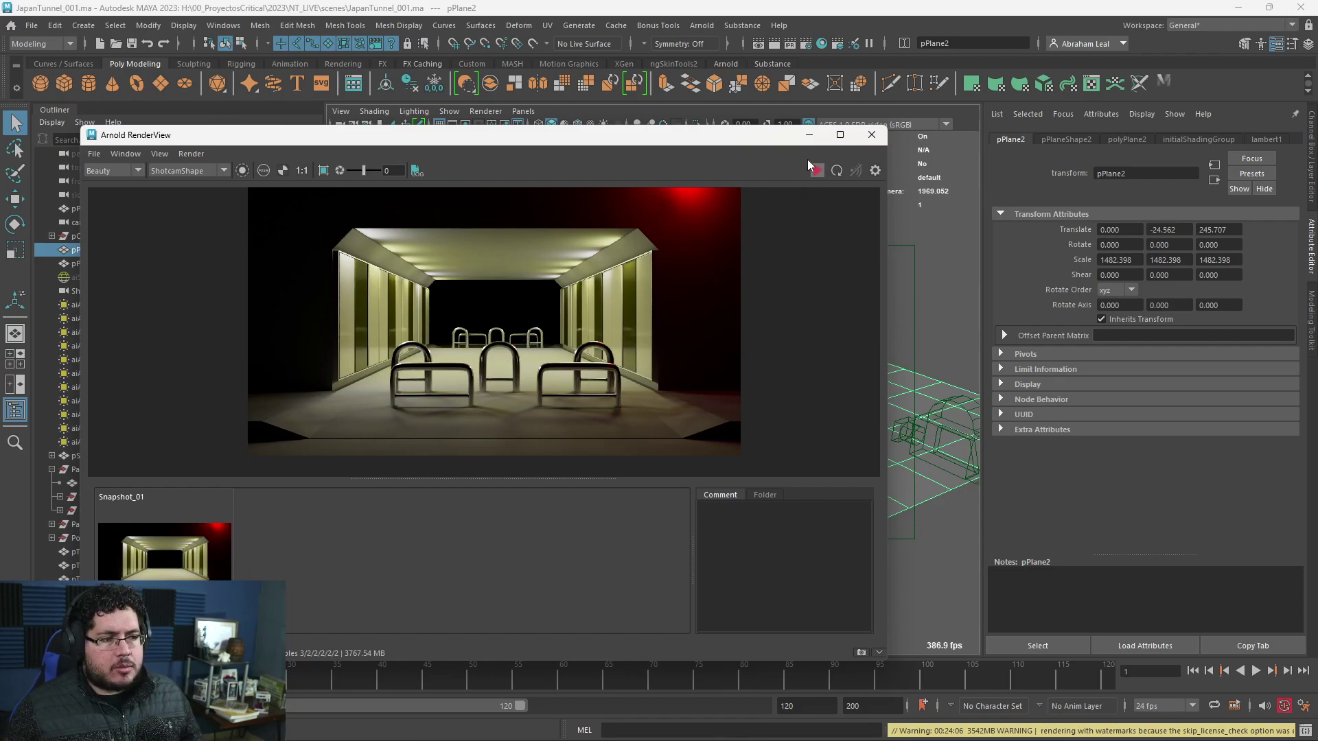
- Put the render window away and nudge the two outer front short fences slightly outward, the right one to X 189.977
left_click(809, 137)
left_click(625, 370)
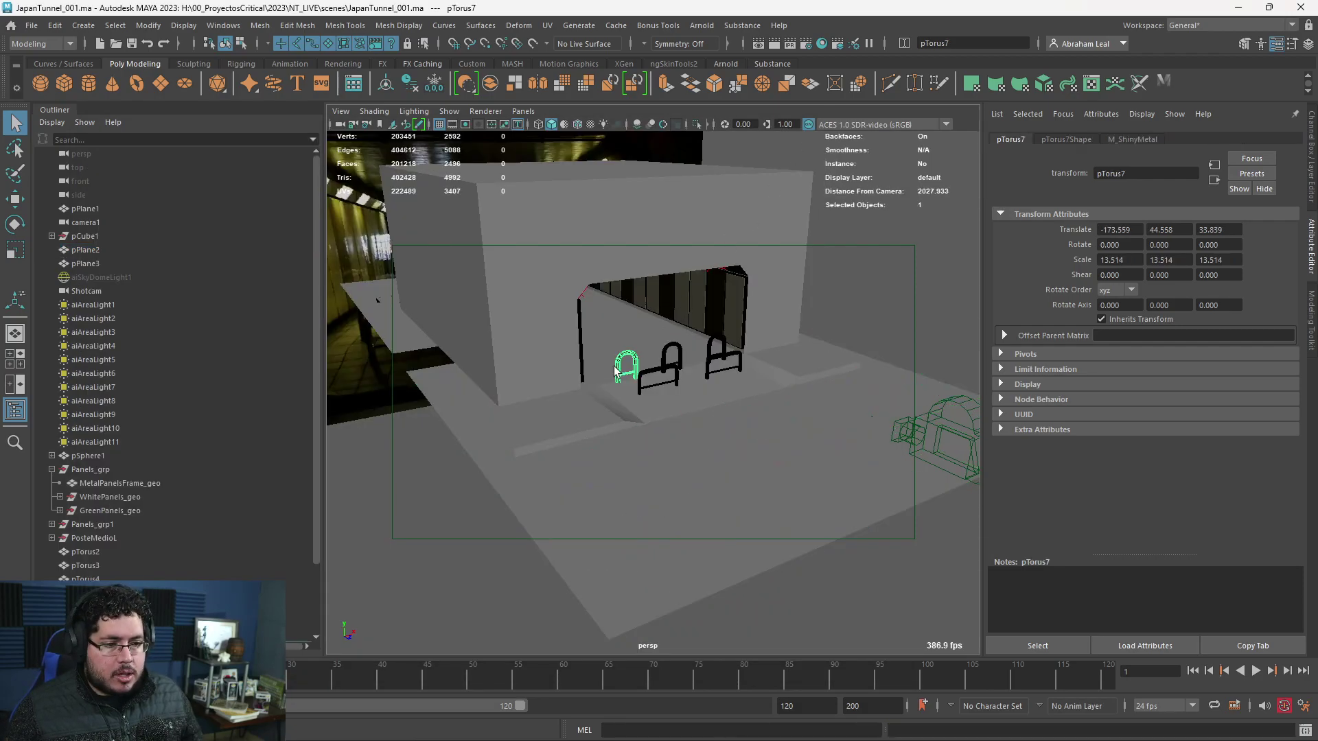
right_click_drag(625, 375, 593, 469, "alt")
middle_click_drag(593, 468, 600, 433, "alt")
key("w")
left_click_drag(637, 383, 626, 385)
left_click_drag(626, 385, 595, 409, "alt")
left_click(699, 472)
left_click_drag(699, 472, 576, 294, "alt")
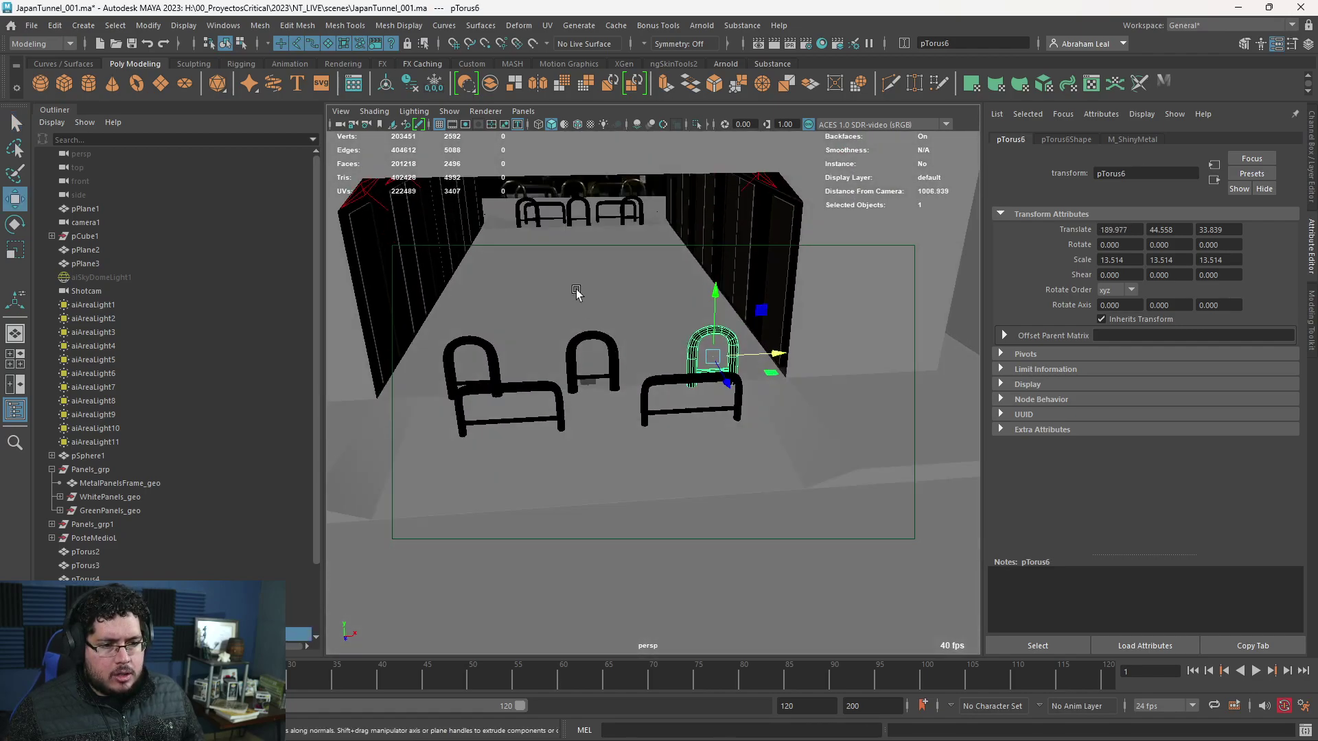
- Nudge the two outer short fences at the tunnel's far end outward, the right one to X 195.937
left_click(532, 215)
left_click(637, 207)
left_click_drag(654, 213, 657, 213)
- Run the Arnold render again to check the adjusted fence spacing, then put the render window away
key("alt+Tab")
left_click(815, 171)
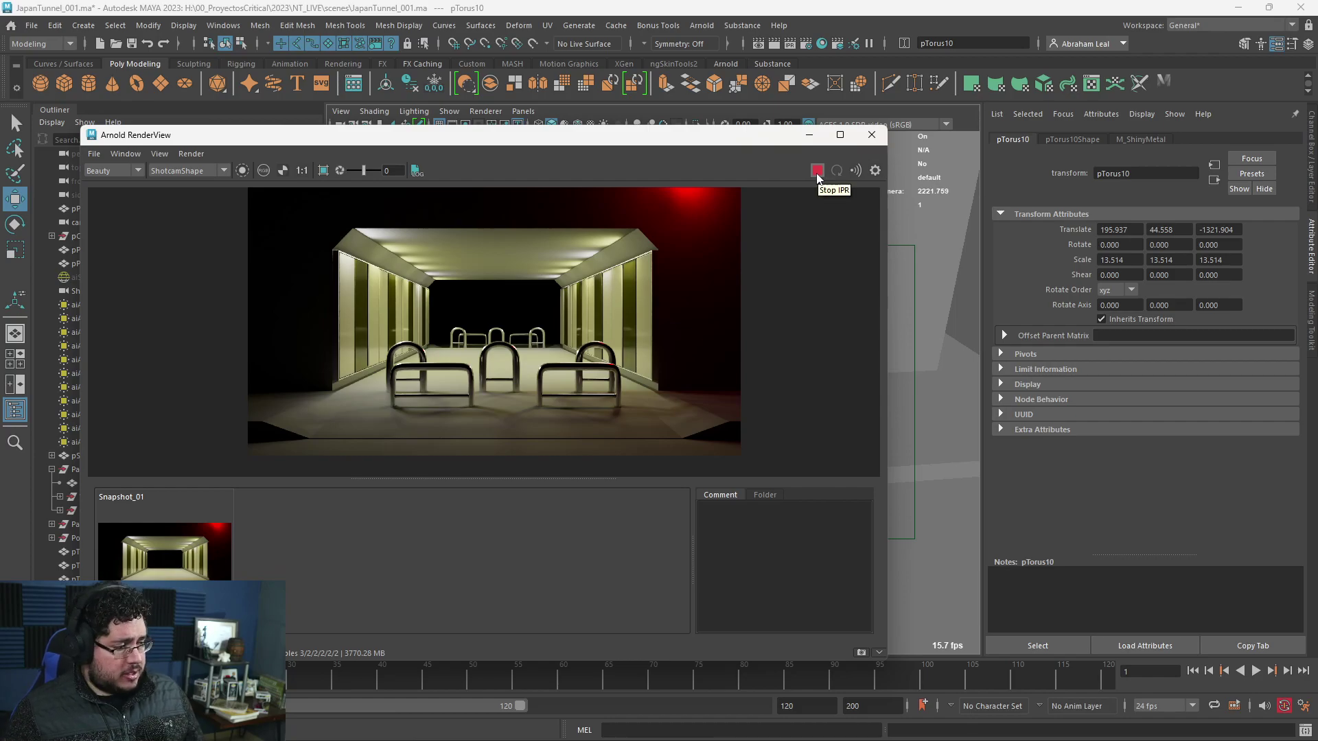
left_click(807, 136)
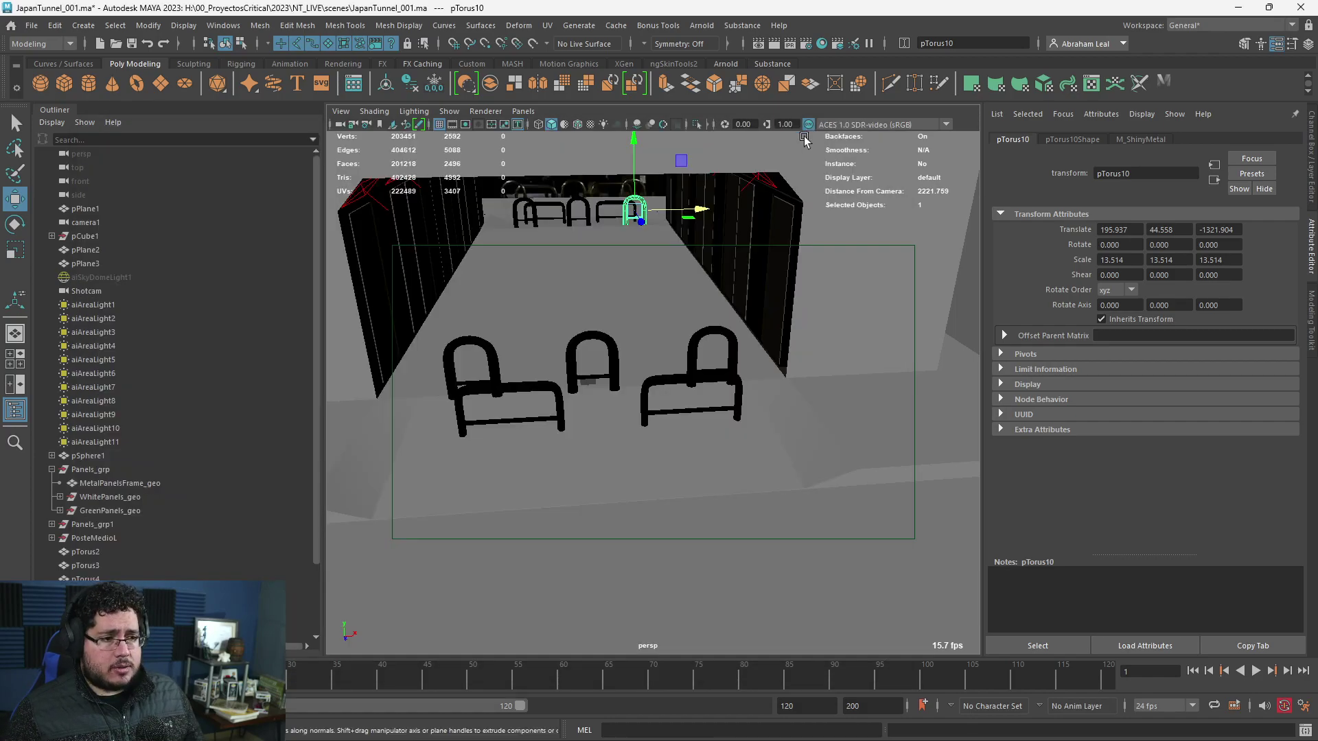
- Delete the two lengthwise edge loops near the left and right sides of the tunnel floor mesh
left_click(588, 440)
right_click_drag(585, 348, 548, 317)
key("ctrl+z")
double_click(568, 369)
double_click(862, 354, "shift")
key("Delete")
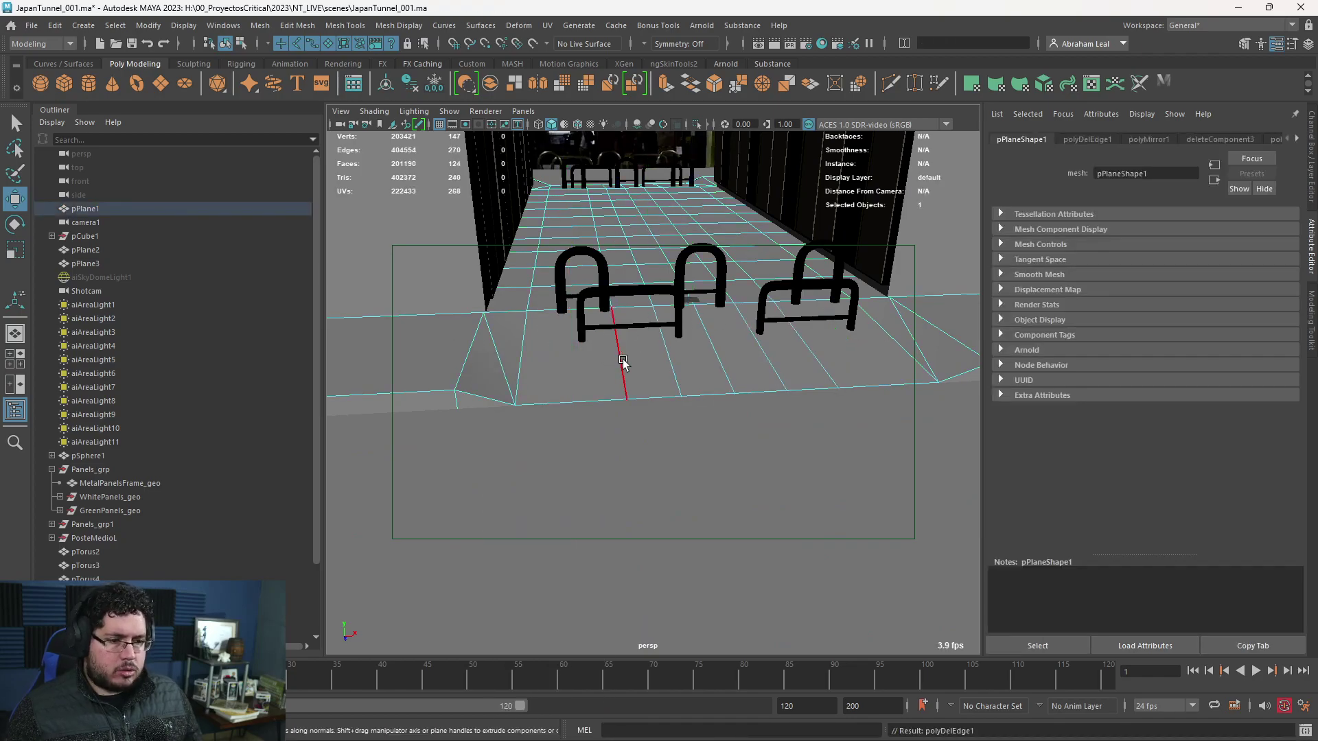
- Select the front corner vertices on both sides of the floor's ramp in wireframe and scale them inward
key("4")
left_click(515, 406)
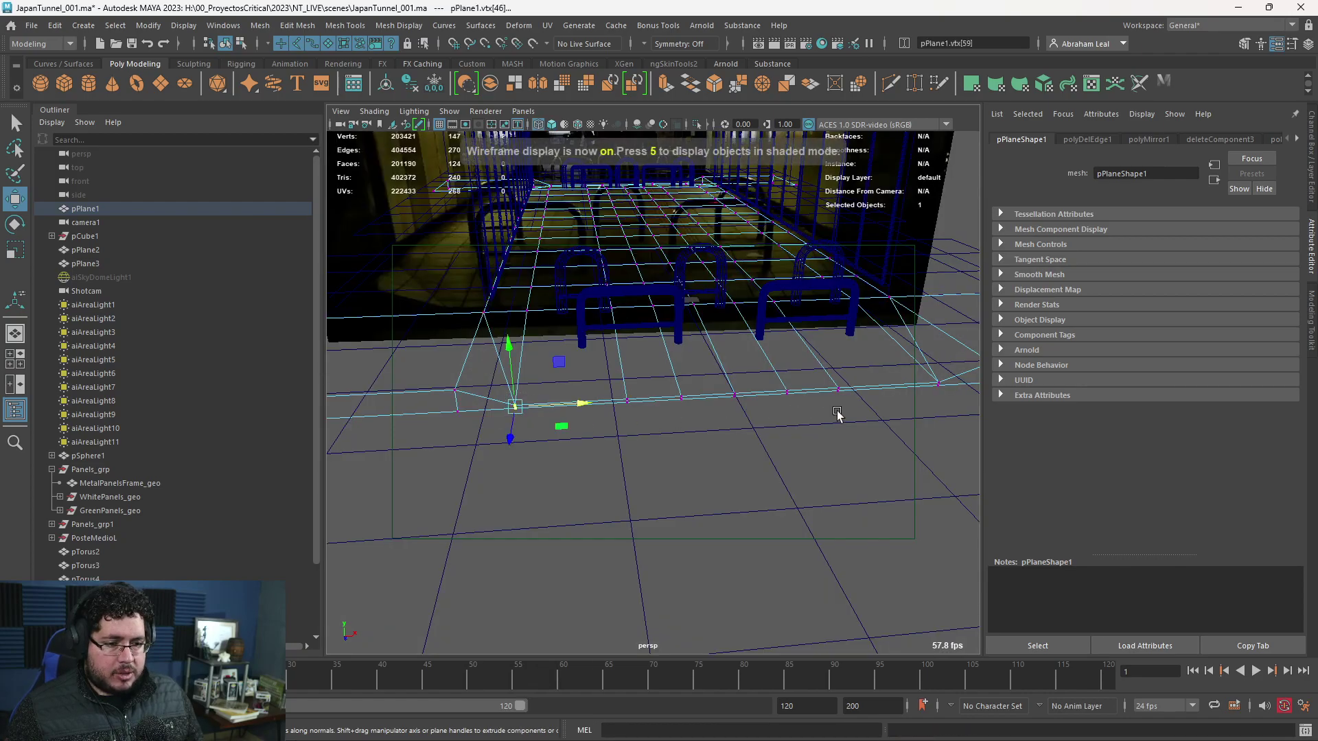
left_click(932, 376, "shift")
key("r")
left_click_drag(801, 392, 786, 394)
left_click(786, 393)
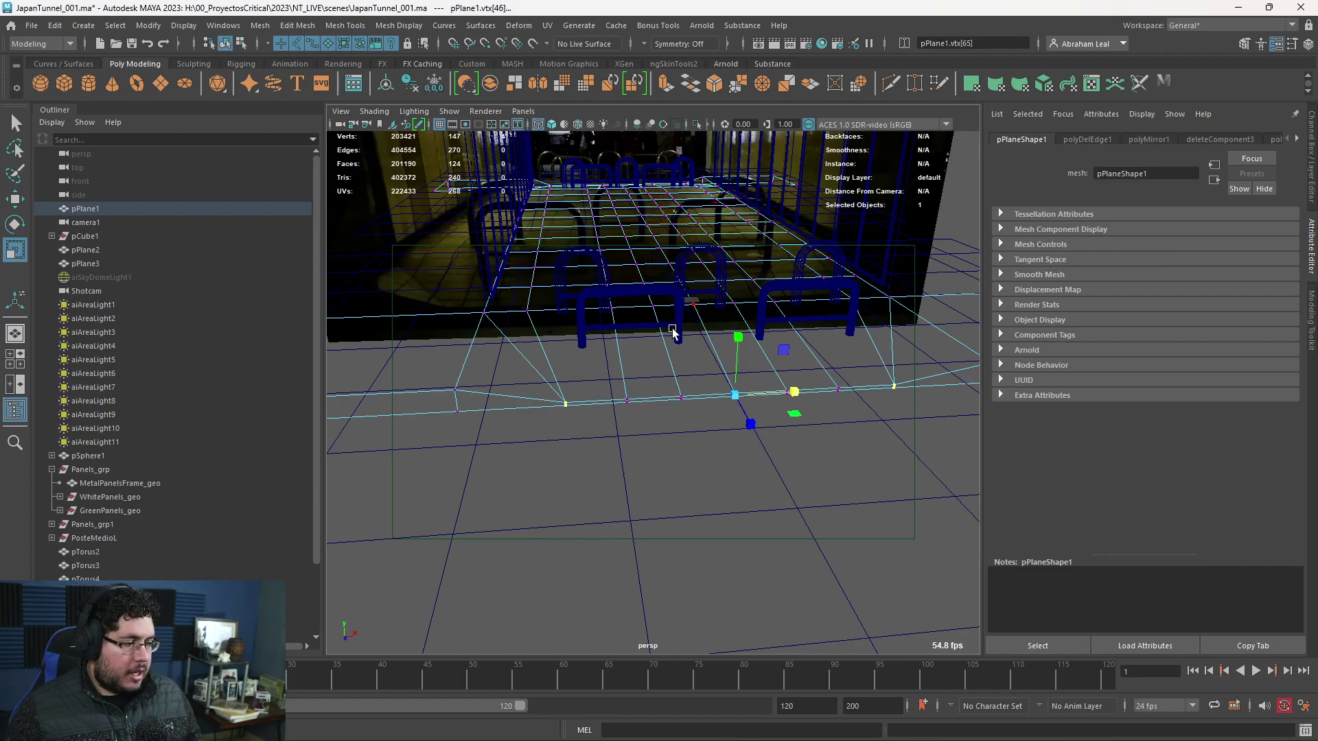
key("5")
- Render the narrowed ramp, compare it with the tunnel reference photo, then put both windows away
key("alt+Tab")
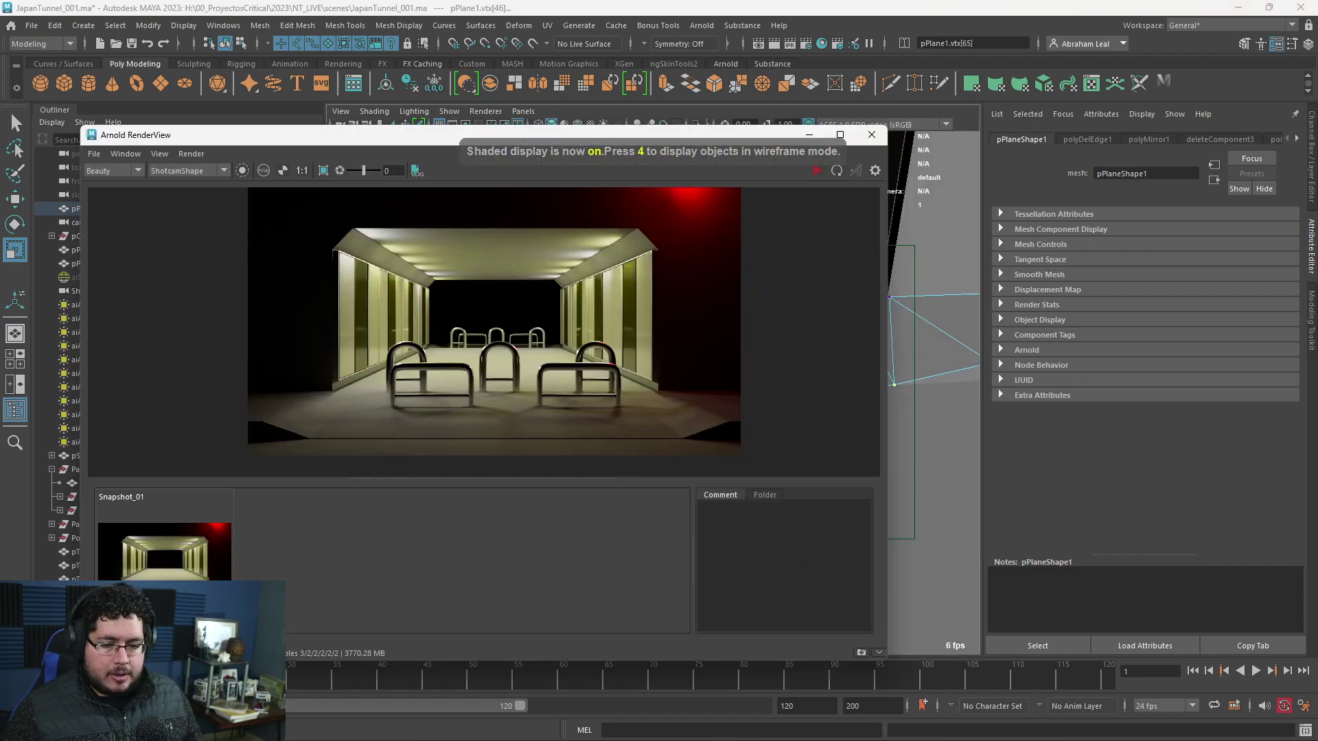
left_click(815, 171)
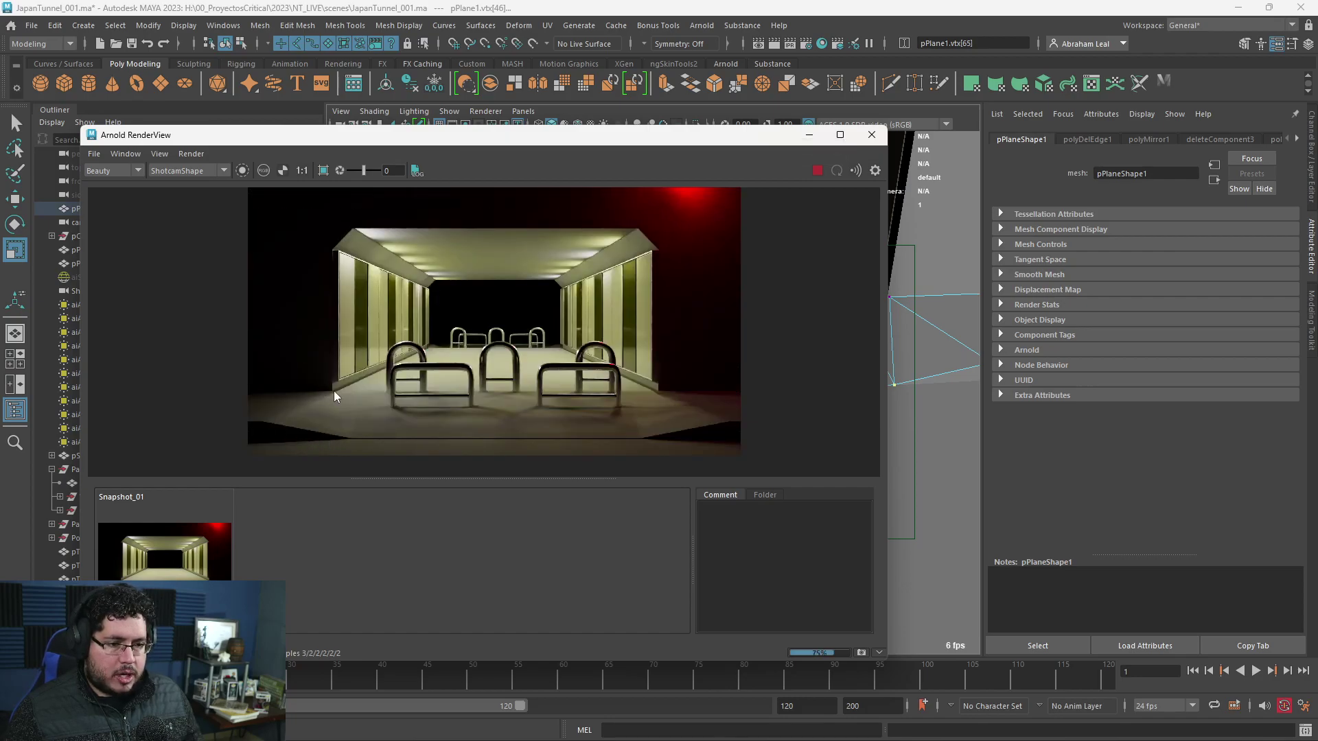
right_click_drag(1317, 475, 665, 475)
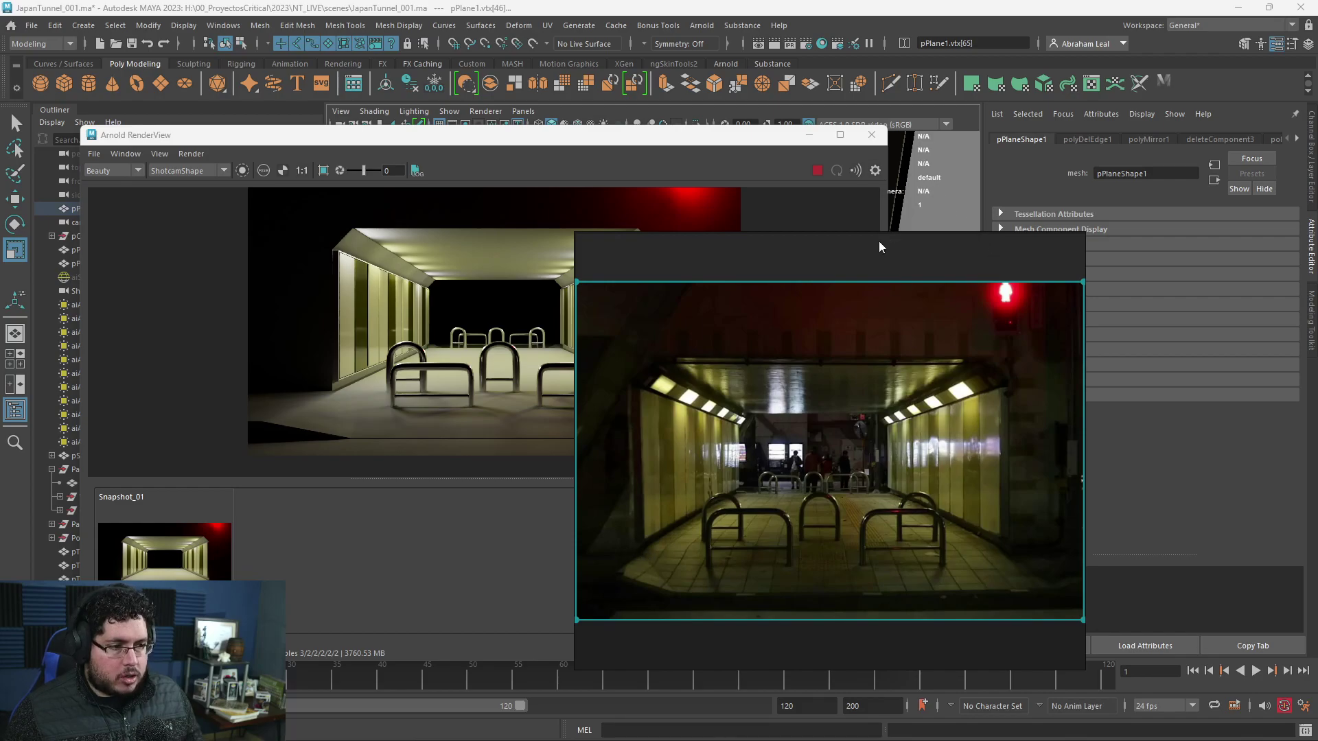
right_click_drag(882, 238, 1317, 270)
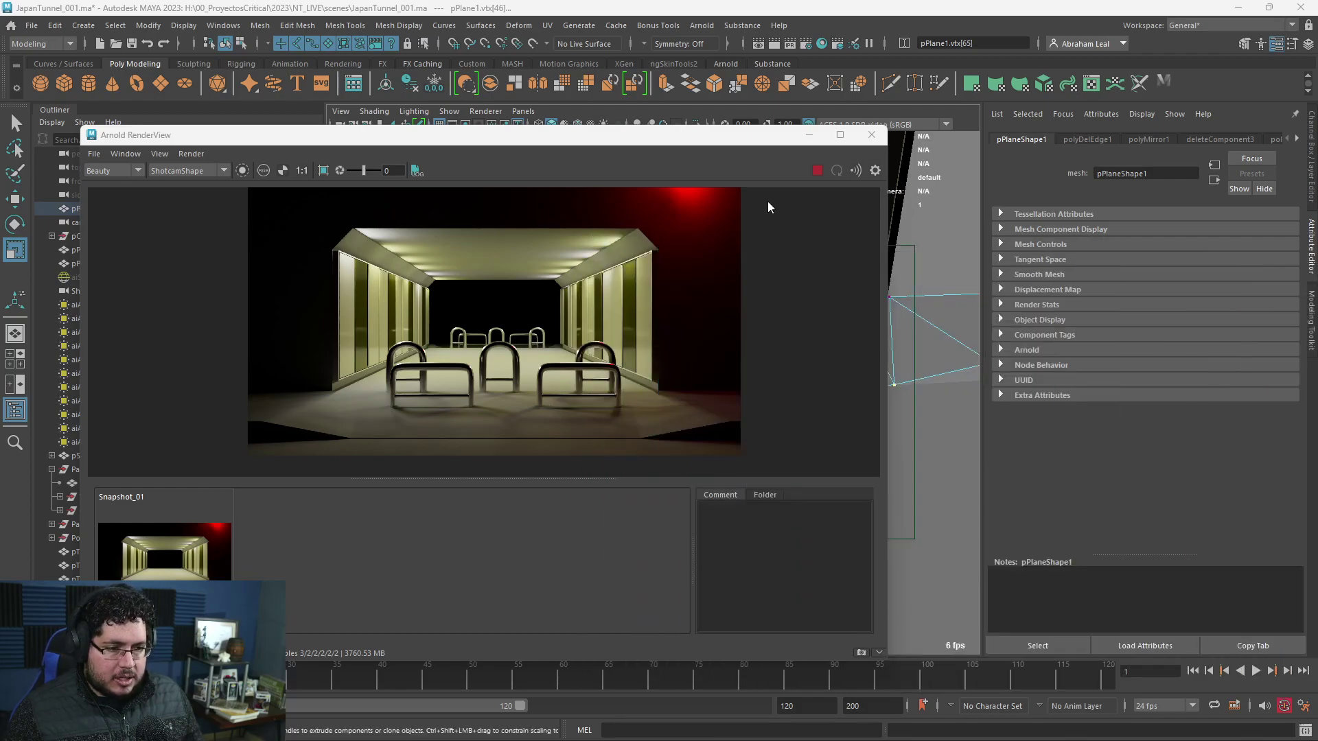
left_click(809, 139)
- Snap the floor vertex next to the tunnel entrance's left wall onto the wall corner
left_click_drag(735, 254, 670, 360, "alt")
middle_click_drag(549, 495, 691, 362, "alt")
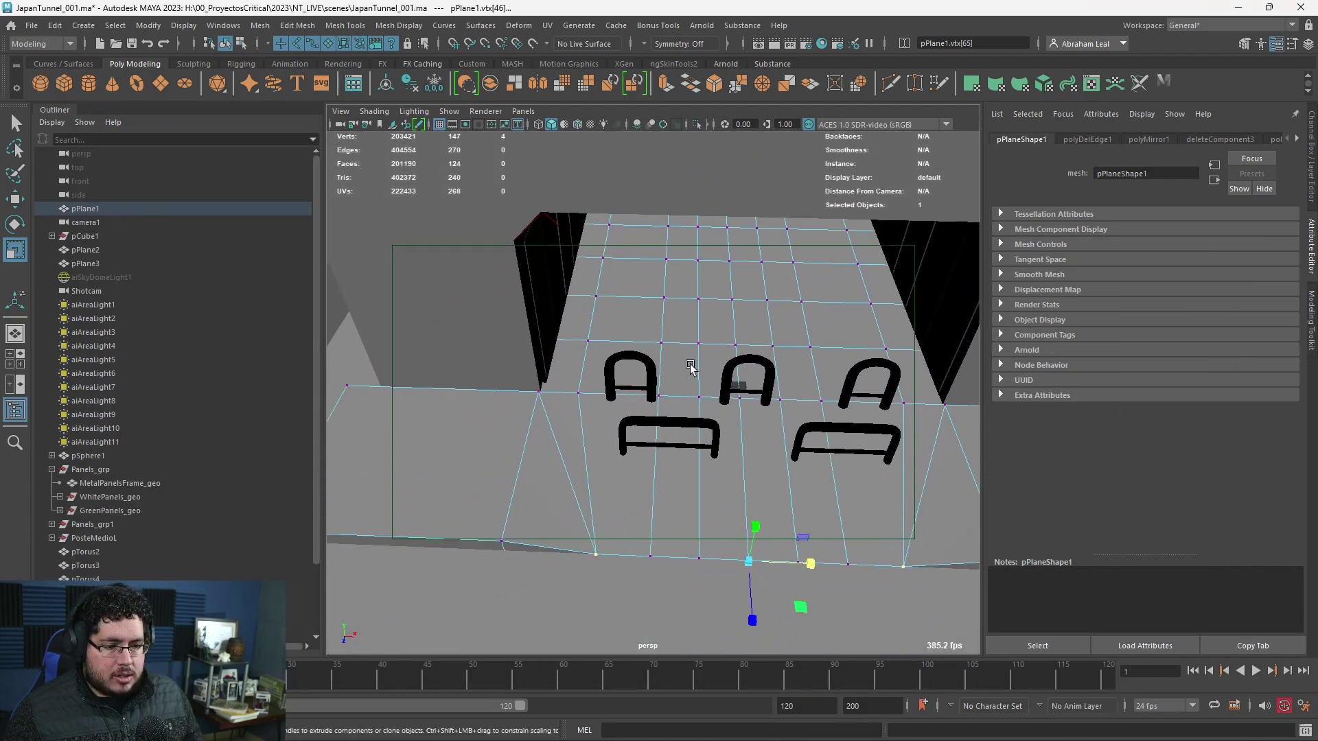
right_click_drag(691, 362, 686, 392, "alt")
left_click(559, 396)
middle_click_drag(817, 420, 745, 406, "alt")
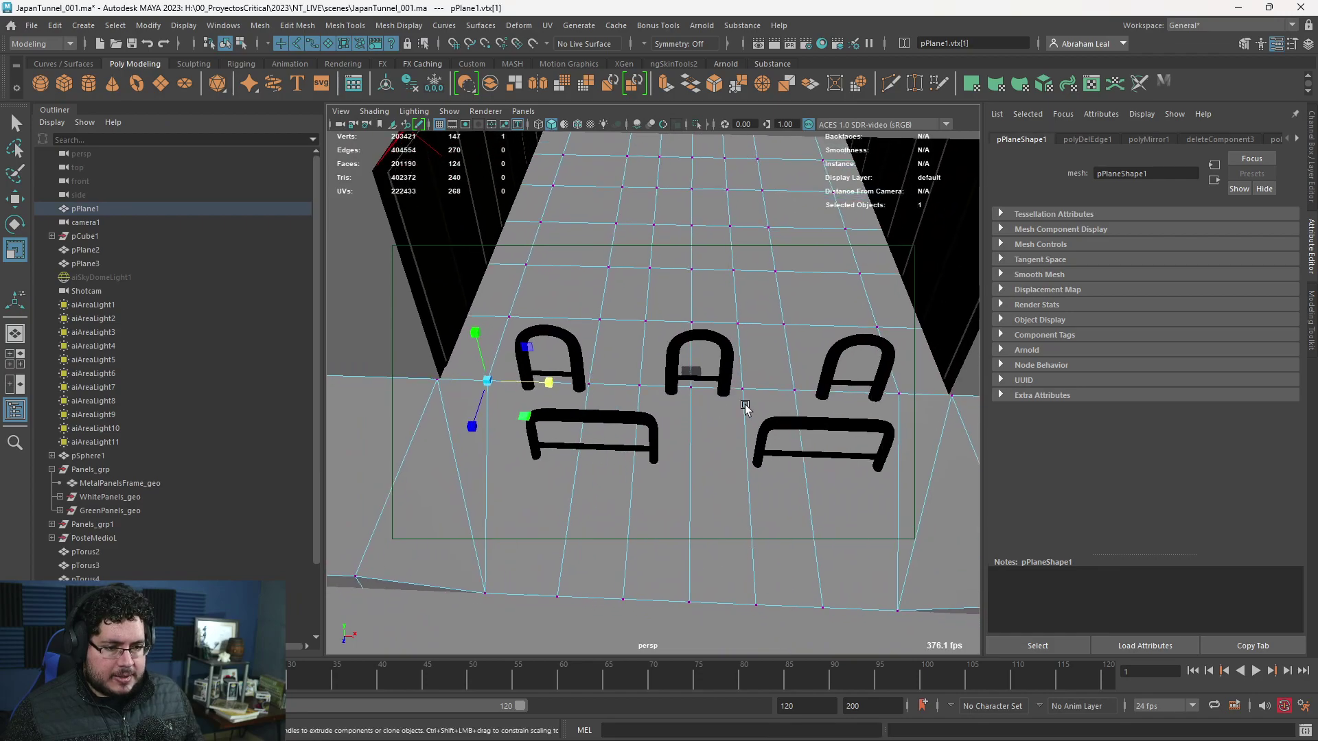
left_click(903, 394, "shift")
key("f")
left_click(446, 361)
key("w")
middle_click_drag(481, 376, 588, 371, "alt")
key("v")
left_click_drag(618, 353, 522, 354)
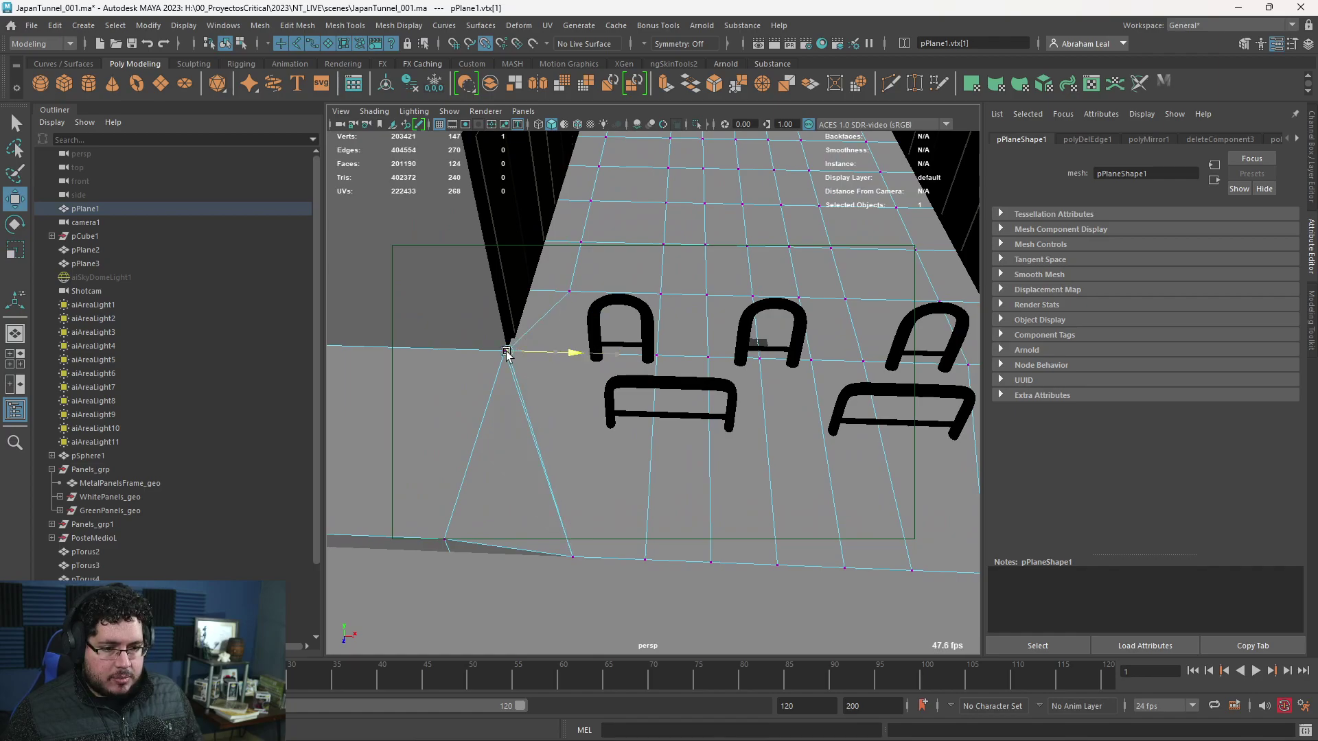
left_click(563, 353)
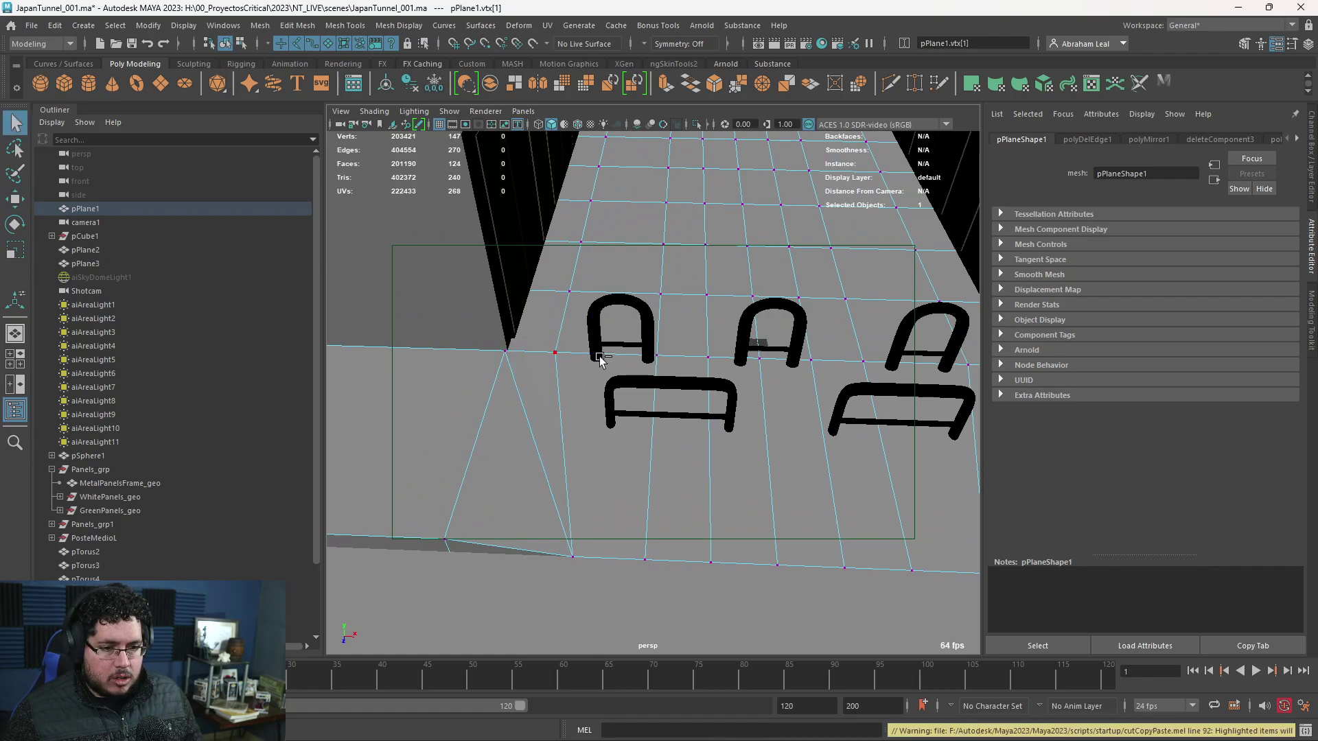
left_click(555, 351)
left_click_drag(621, 355, 571, 354)
- Move the matching floor vertex at the entrance's right wall outward onto the wall corner
middle_click_drag(848, 383, 588, 367, "alt")
left_click(571, 343)
left_click_drag(633, 344, 680, 345)
- Render the shot again to check the corrected floor corners, then put the render window away
key("alt+Tab")
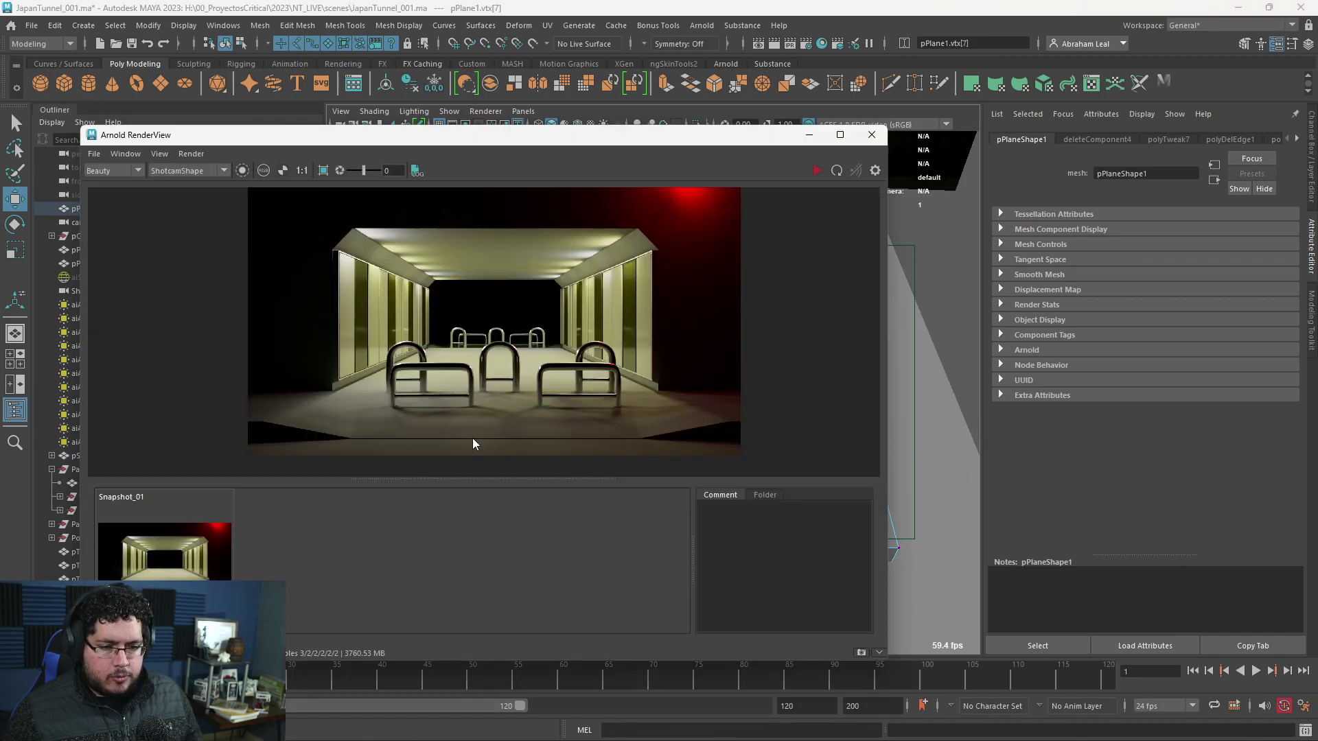
left_click(817, 171)
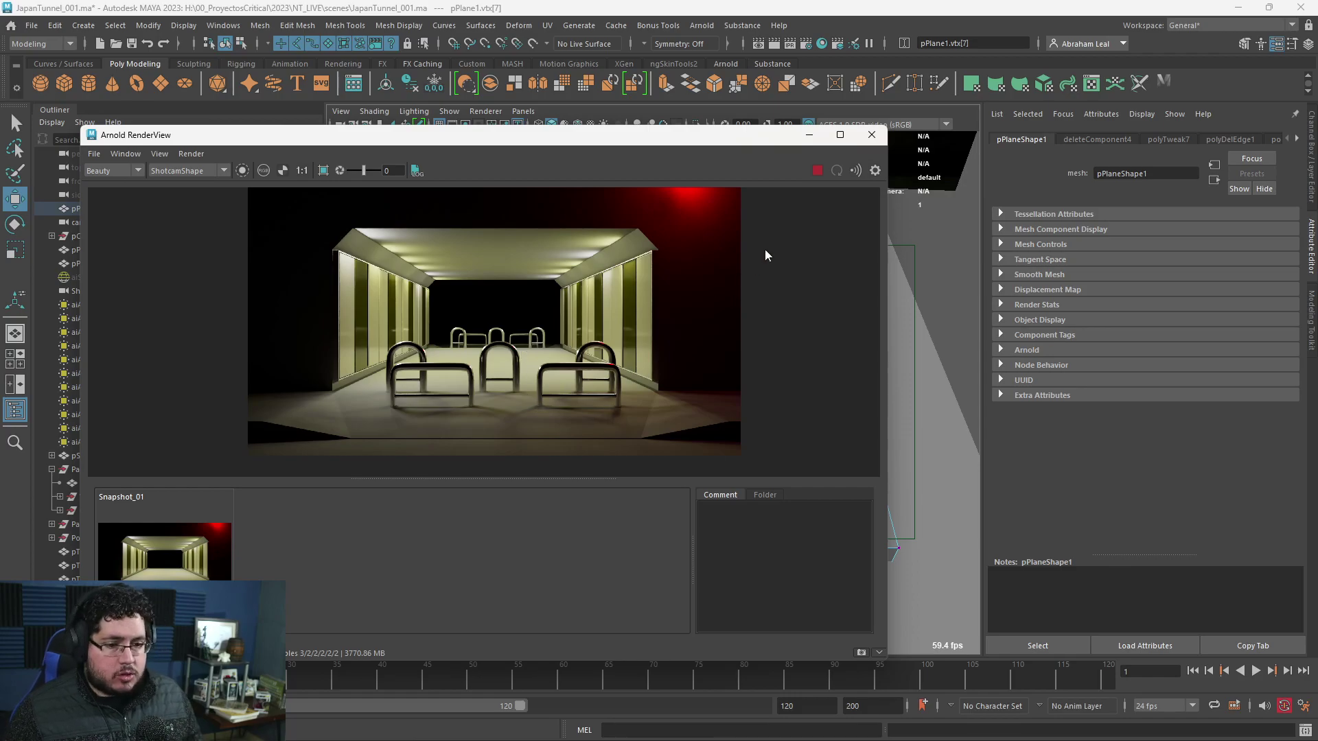
left_click(809, 135)
- Select the street ground plane and lower it to about Y -31
left_click_drag(584, 544, 659, 613)
middle_click_drag(619, 544, 721, 462, "alt")
right_click_drag(723, 398, 744, 388)
left_click(745, 389)
left_click_drag(748, 389, 787, 328, "alt")
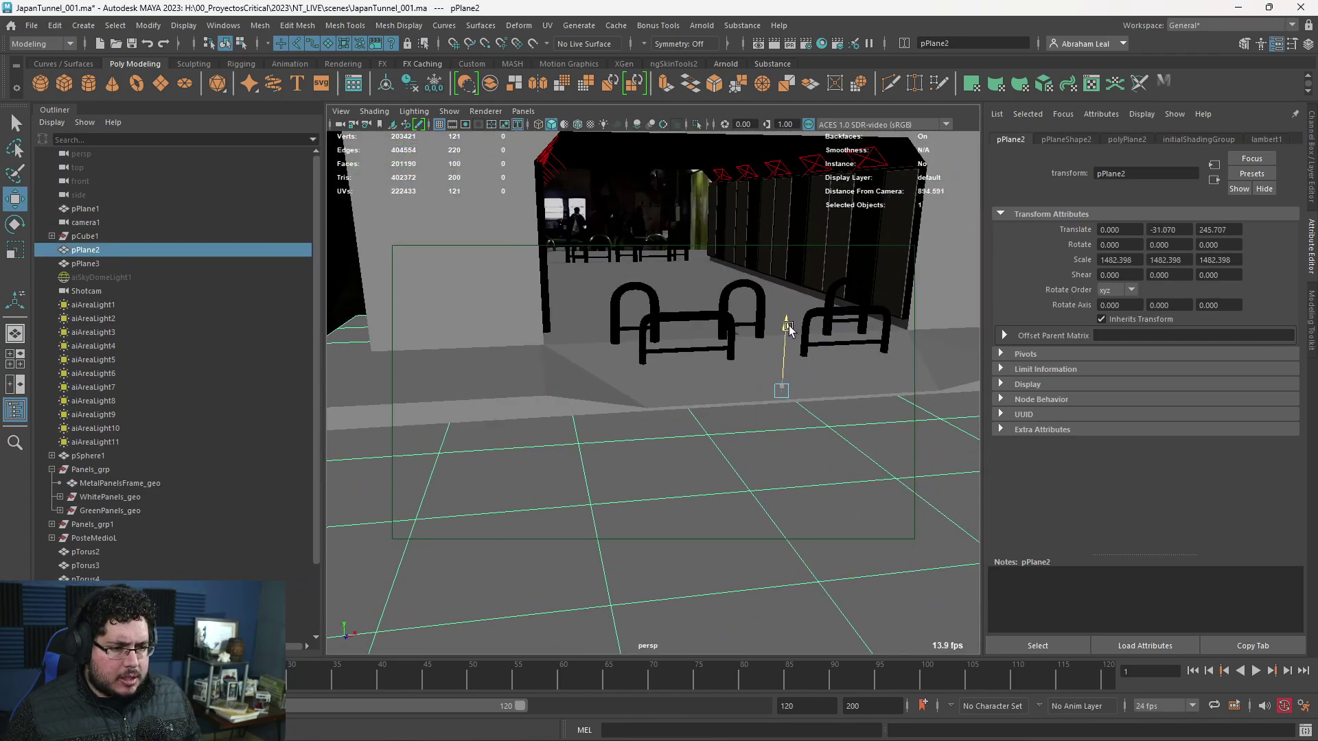
- Select the edges along the bottom of the tunnel floor's front curb and lower them slightly
left_click(620, 393)
right_click_drag(509, 350, 509, 312)
left_click(497, 419)
middle_click_drag(686, 417, 583, 421, "alt")
double_click(939, 388, "shift")
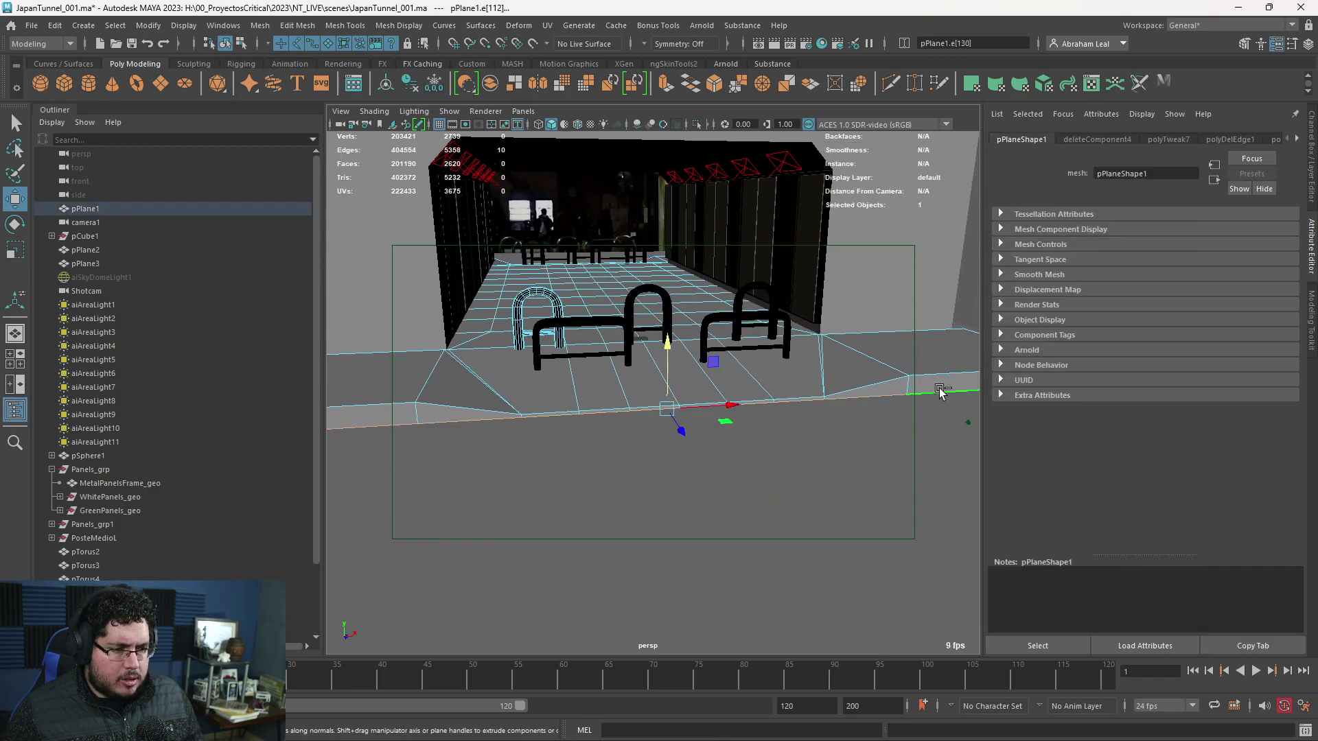
left_click_drag(664, 341, 667, 351)
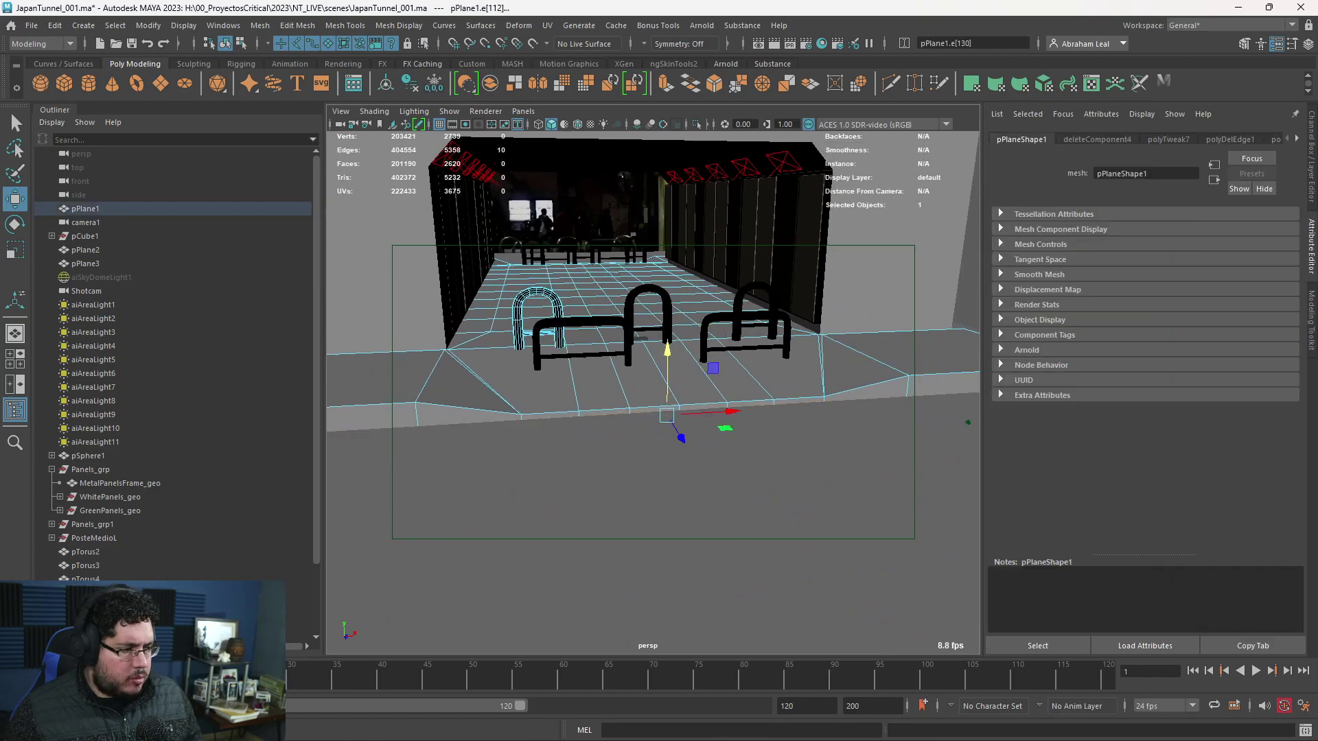
key("F8")
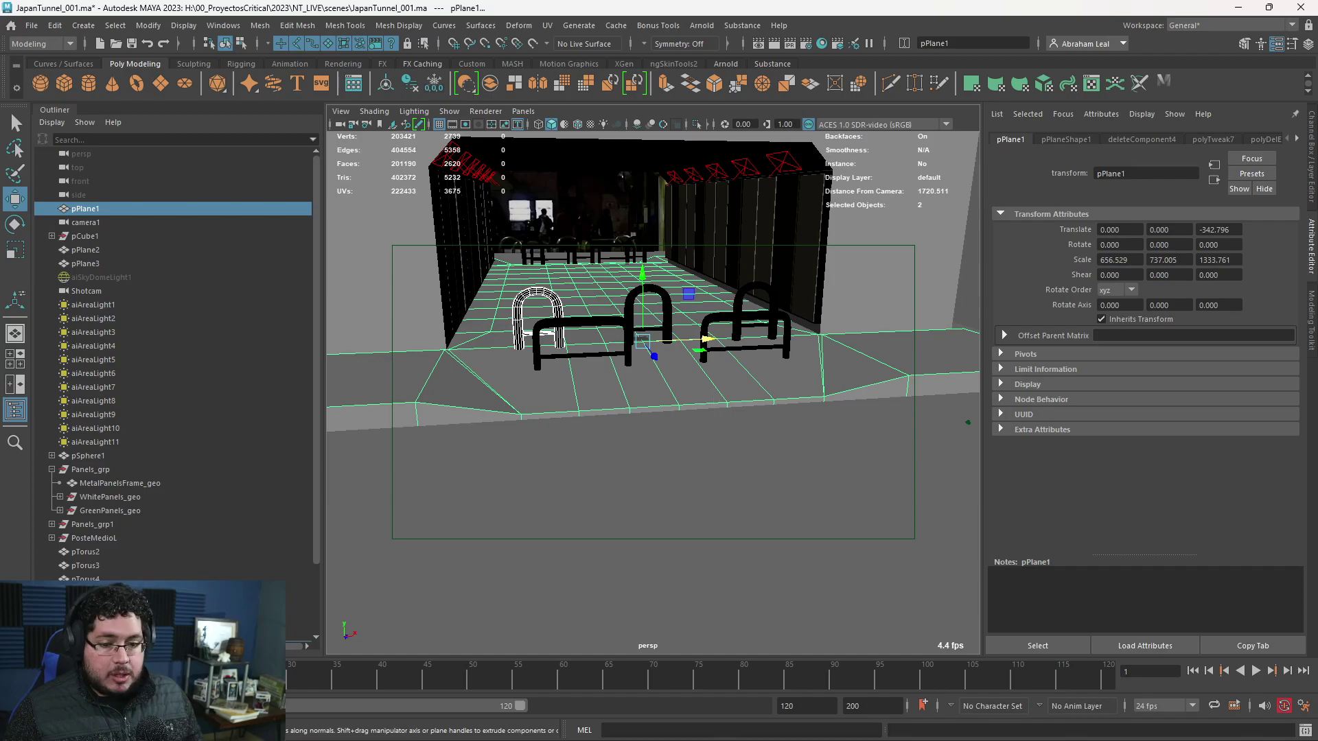
- Render the shot again and compare the front curb with the reference photo, then put the render window away
key("alt+Tab")
left_click(817, 170)
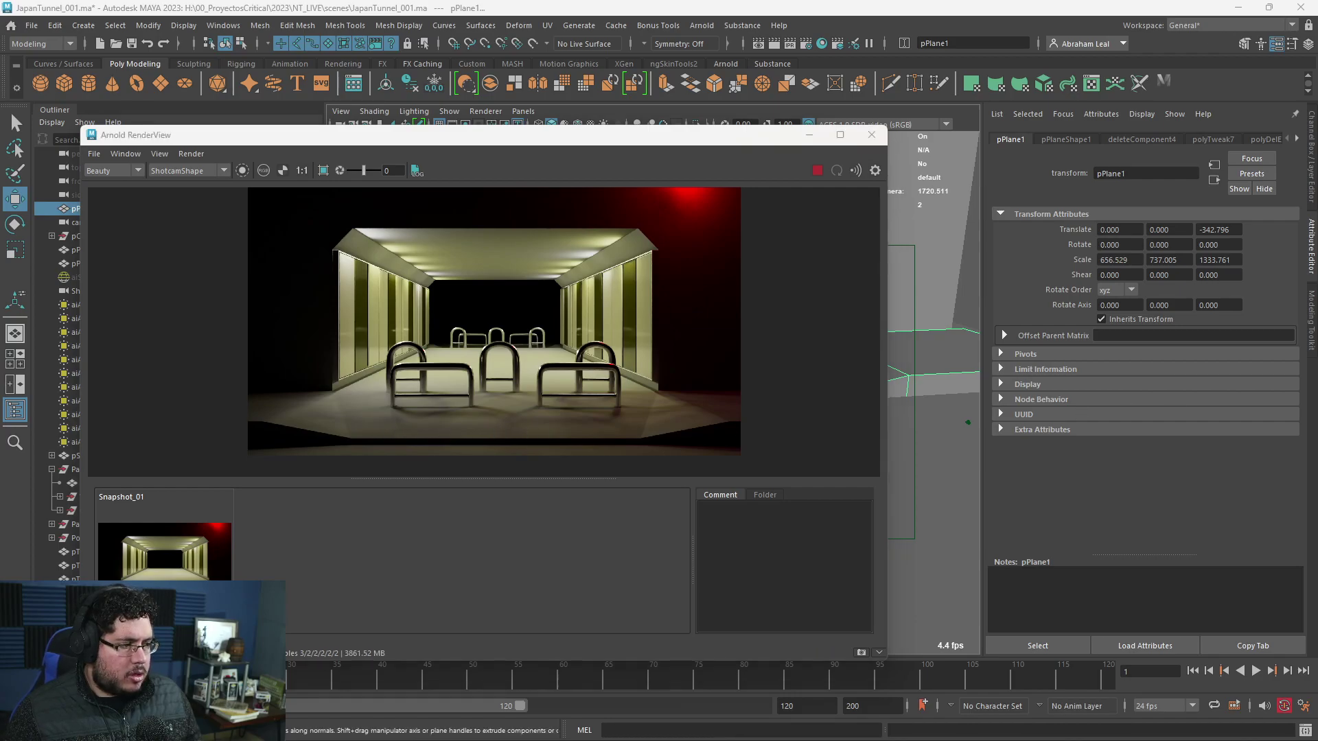
right_click_drag(701, 341, 654, 323)
scroll(784, 595, "up", 6)
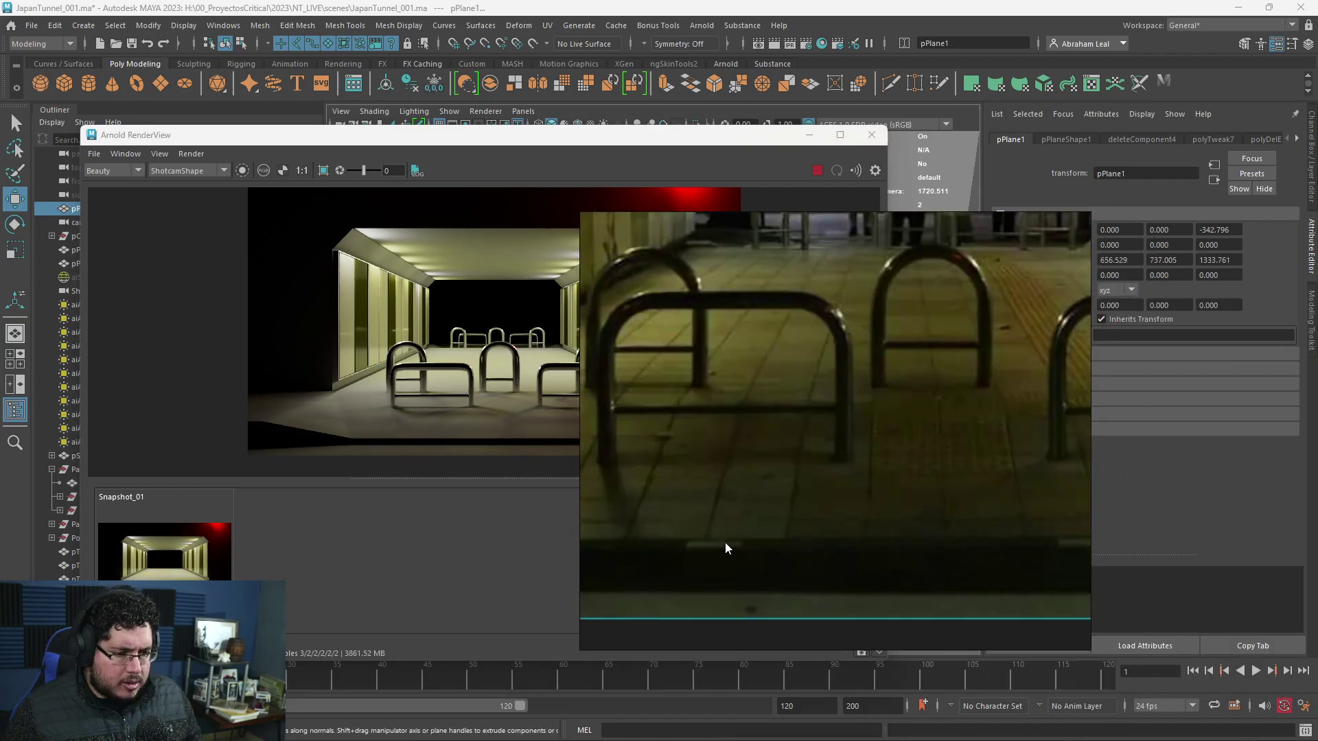
scroll(751, 562, "down", 4)
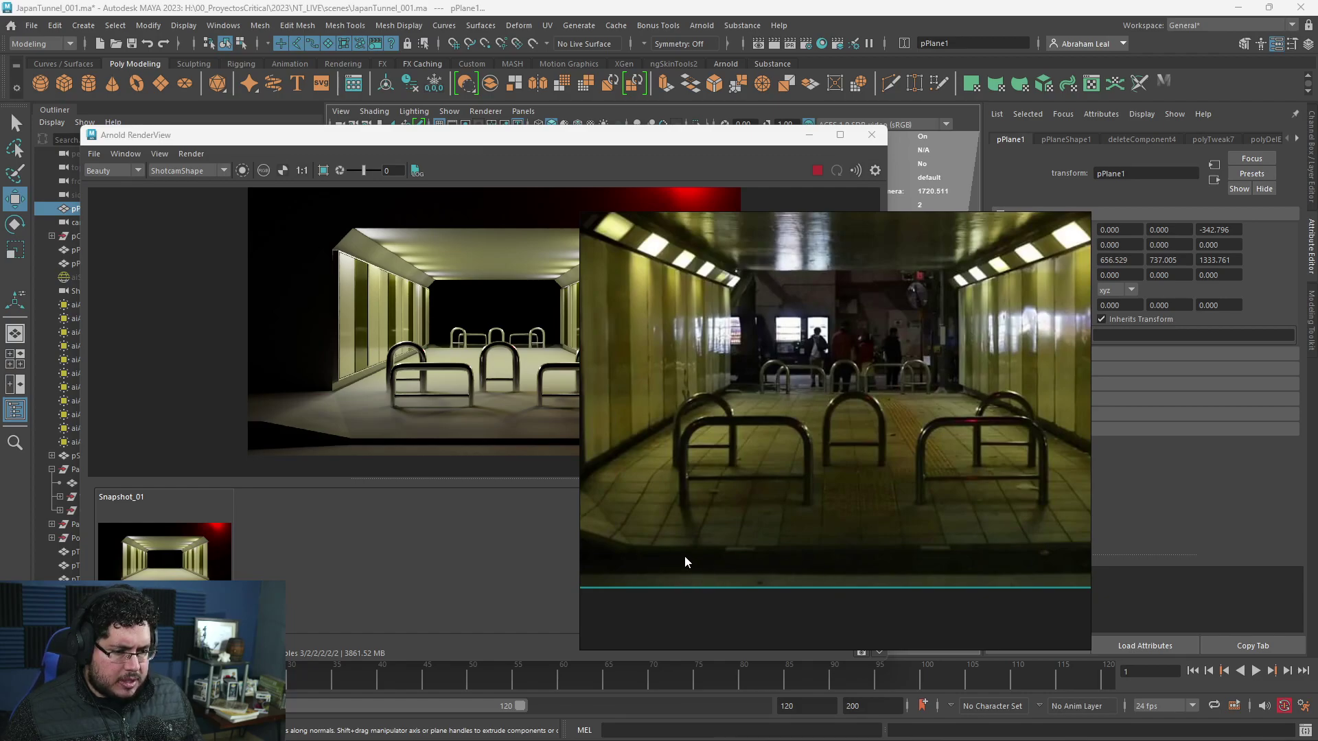
right_click_drag(867, 252, 1317, 272)
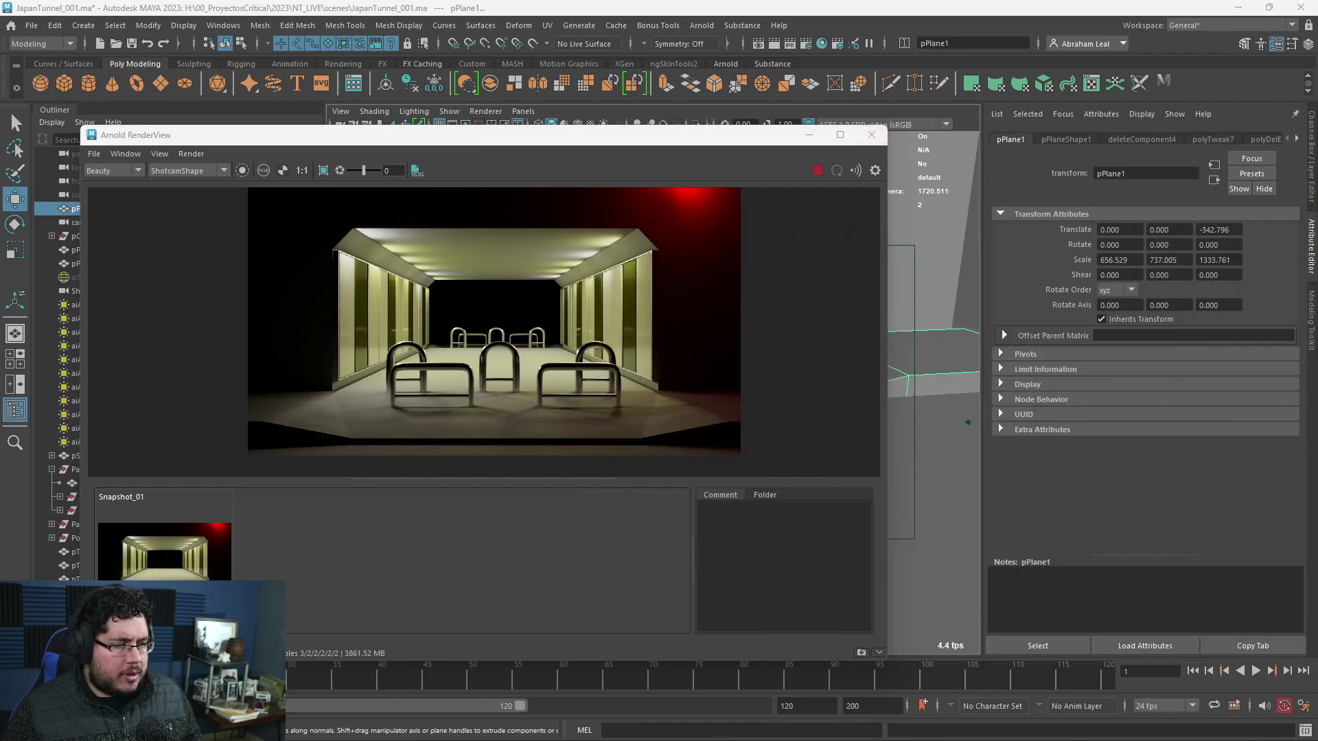
left_click(872, 134)
- Raise the street ground plane to about Y -27 and render the shot again
left_click(727, 425)
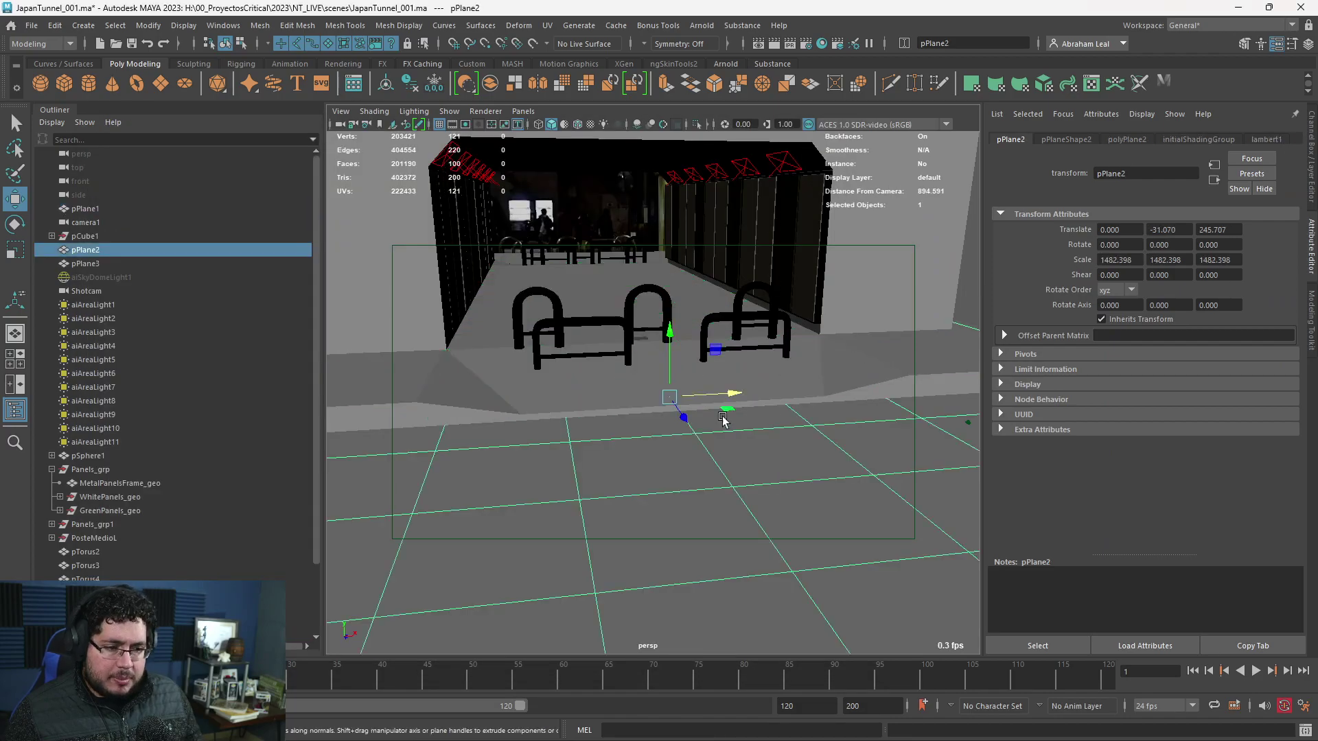
left_click_drag(675, 335, 647, 357)
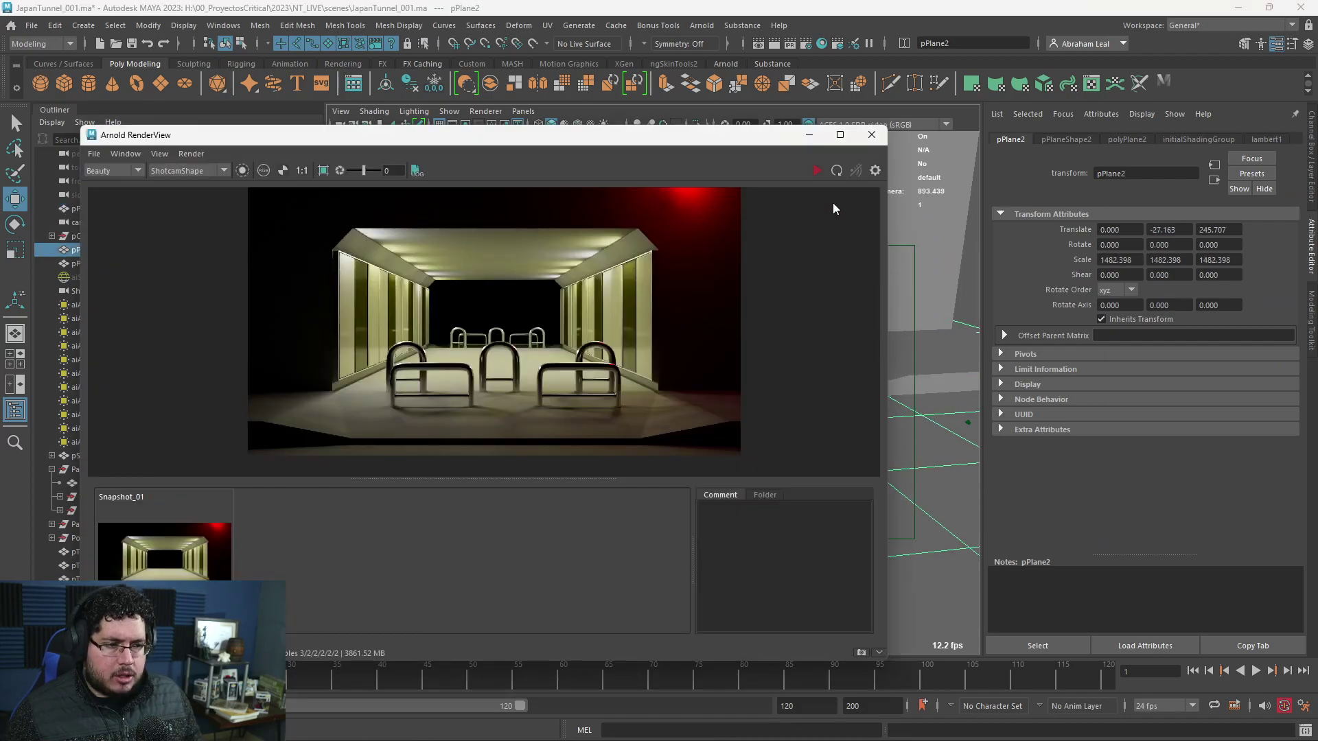
left_click(815, 171)
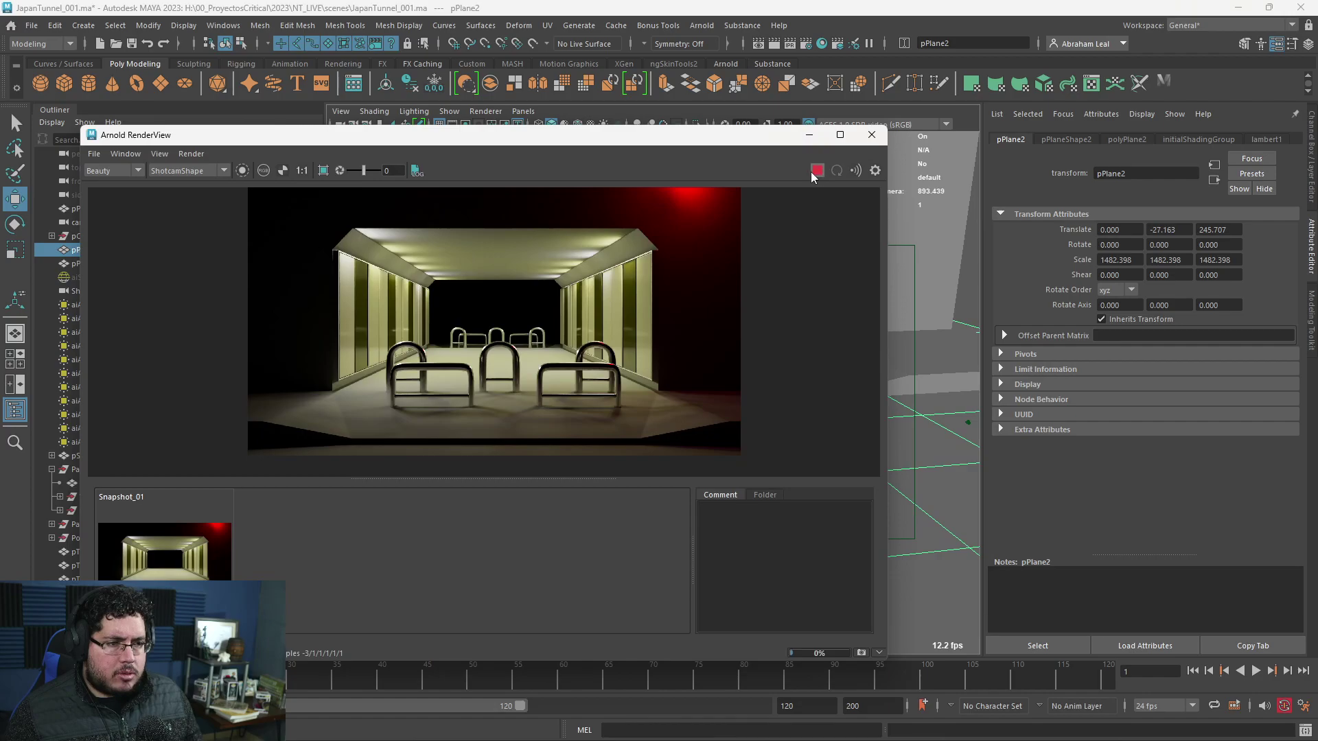
scroll(464, 420, "up", 2)
scroll(463, 435, "down", 1)
scroll(551, 393, "down", 1)
scroll(551, 392, "up", 1)
scroll(551, 394, "down", 1)
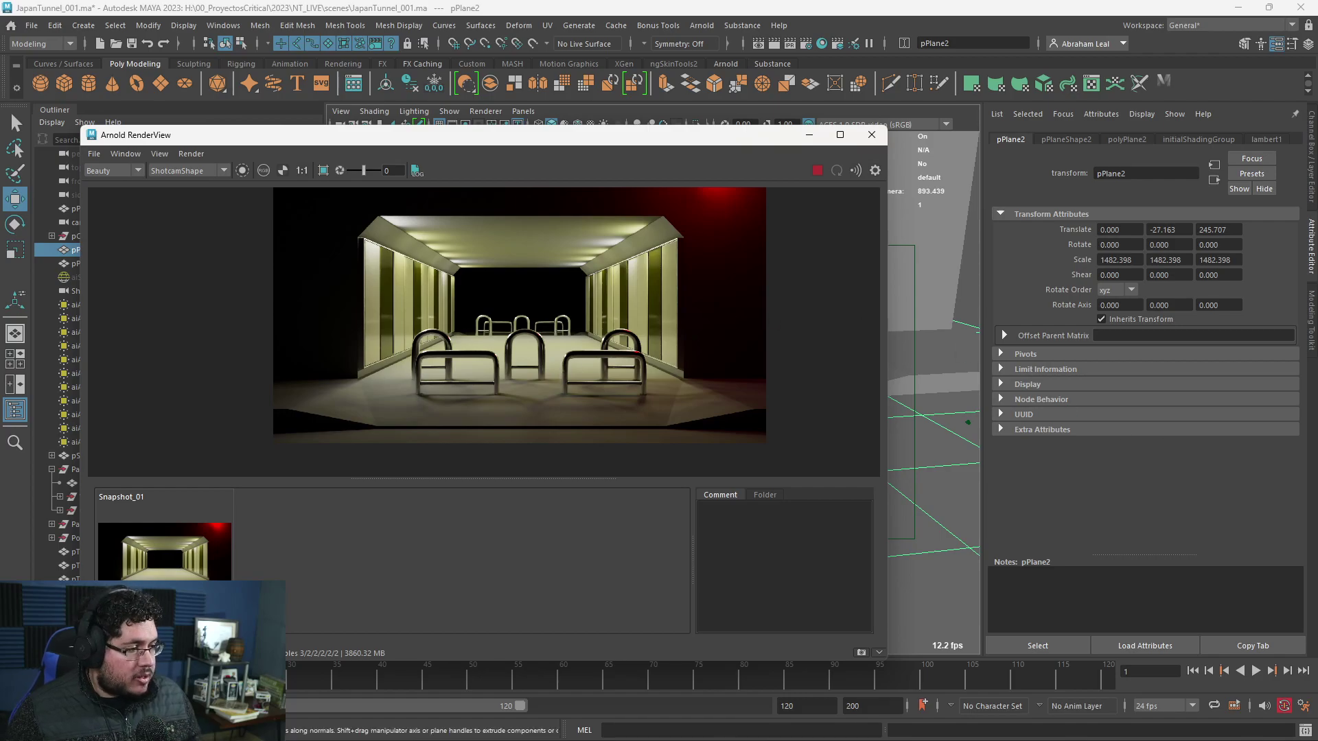
- Compare the render with the reference photo's floor tiles, curb and fences, then put the render window away
right_click_drag(1317, 465, 660, 434)
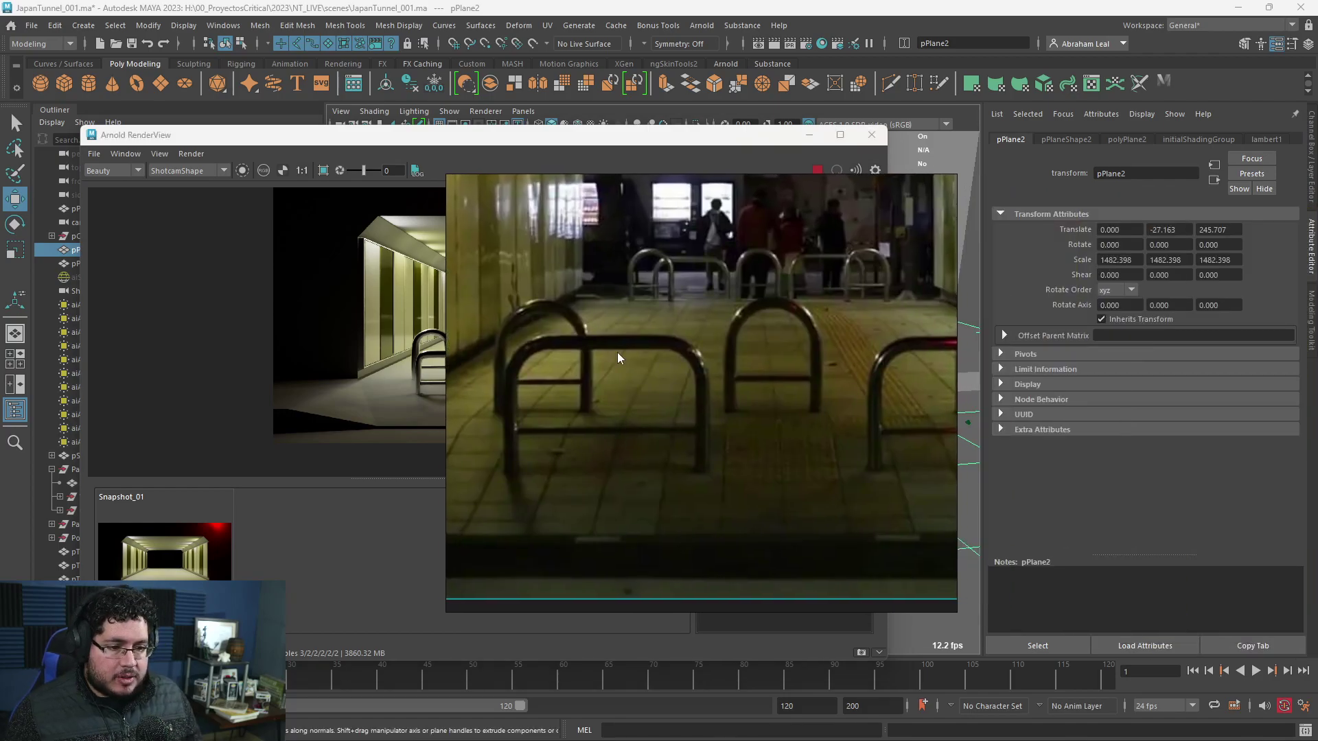
middle_click_drag(599, 391, 660, 379)
middle_click_drag(517, 449, 563, 449)
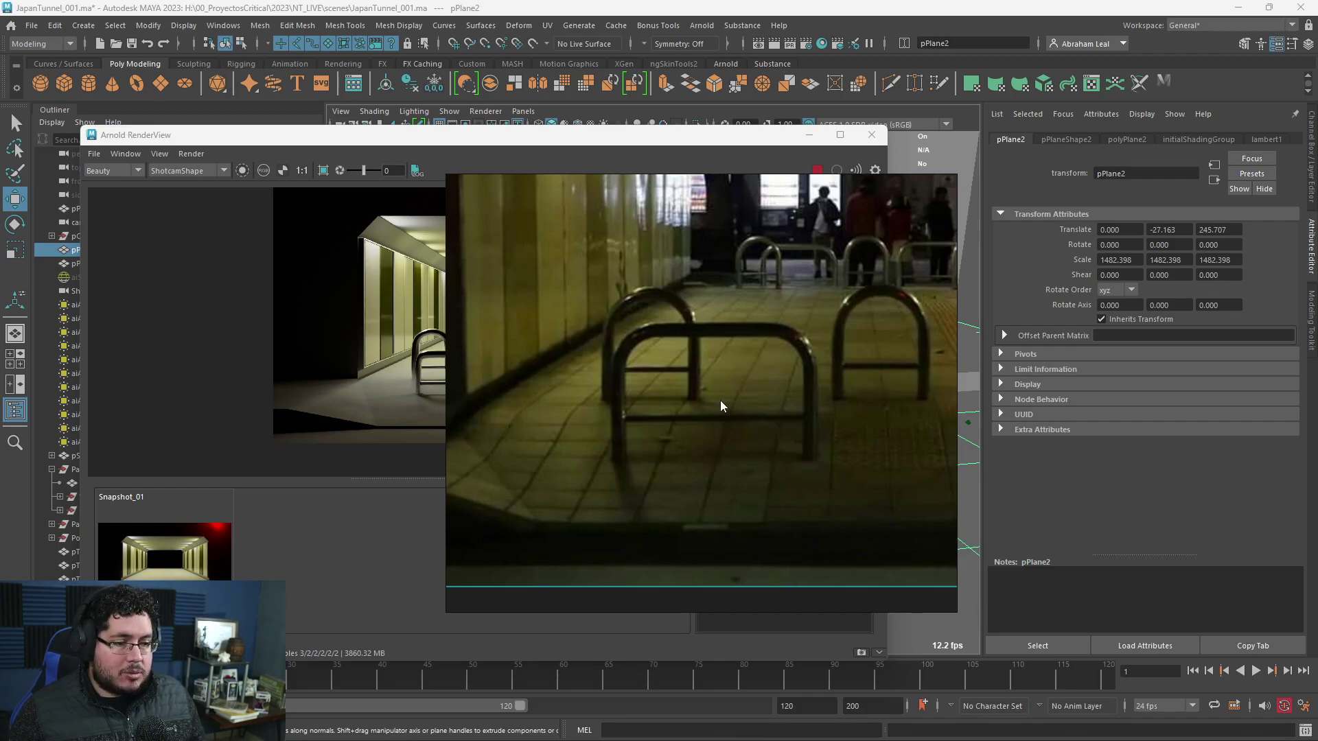
left_click_drag(752, 352, 783, 372)
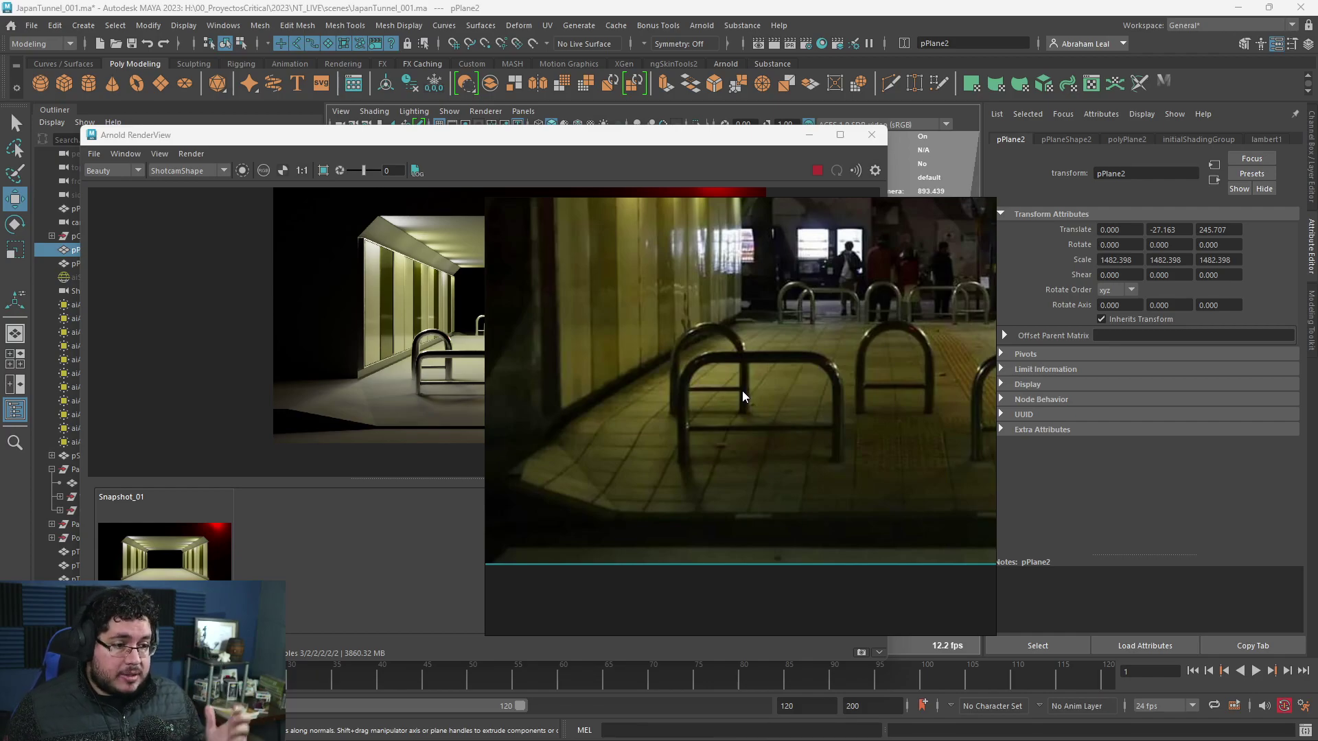
right_click_drag(812, 430, 686, 438)
scroll(756, 416, "down", 1)
scroll(707, 419, "down", 1)
scroll(687, 438, "down", 1)
middle_click_drag(687, 438, 640, 460)
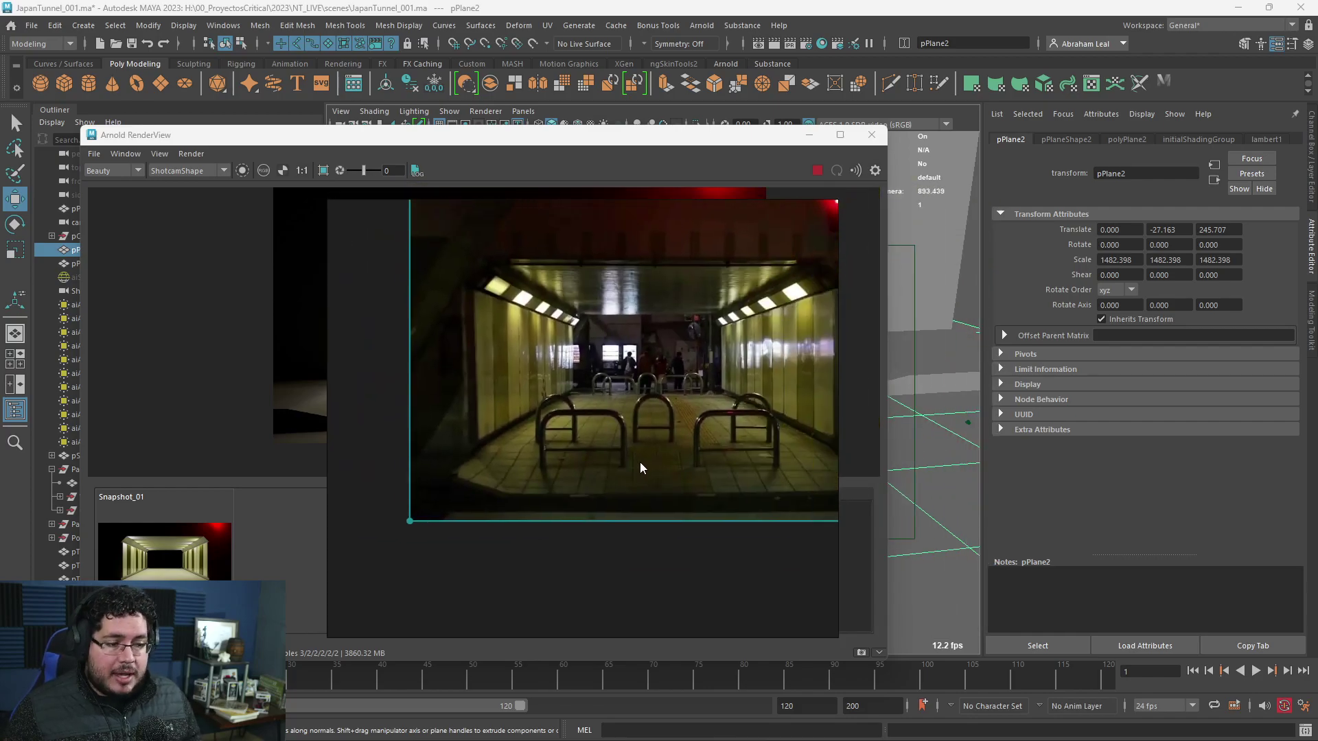
scroll(635, 512, "up", 1)
scroll(626, 471, "up", 1)
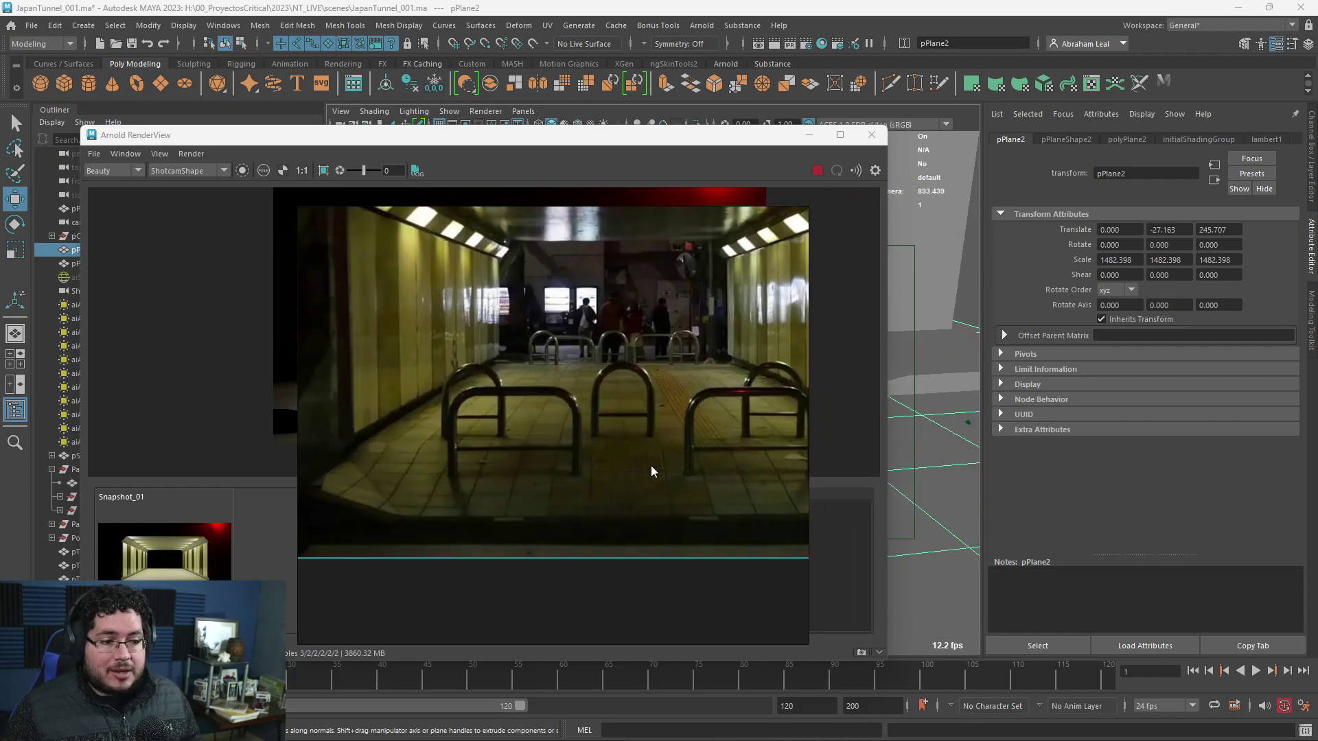
left_click_drag(575, 137, 721, 173)
scroll(644, 403, "down", 3)
scroll(662, 444, "up", 3)
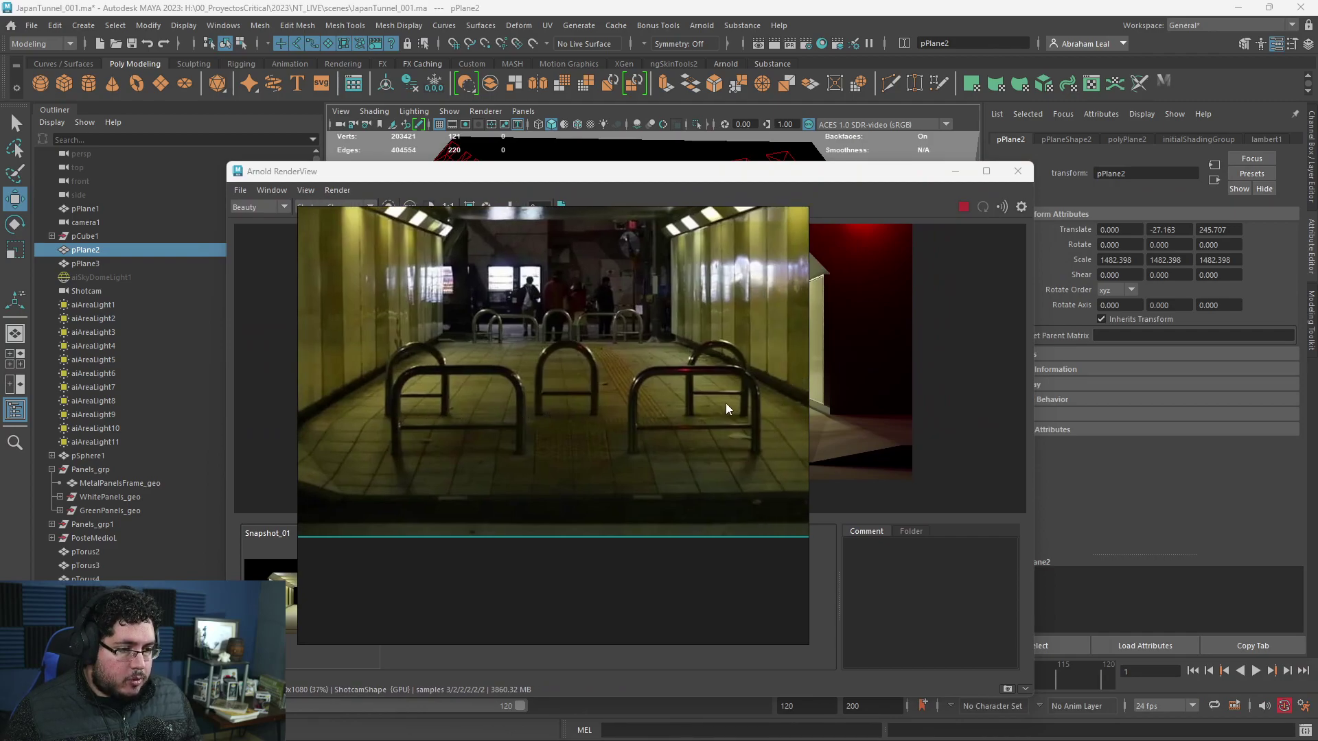
right_click_drag(596, 275, 734, 318)
right_click_drag(759, 373, 1317, 403)
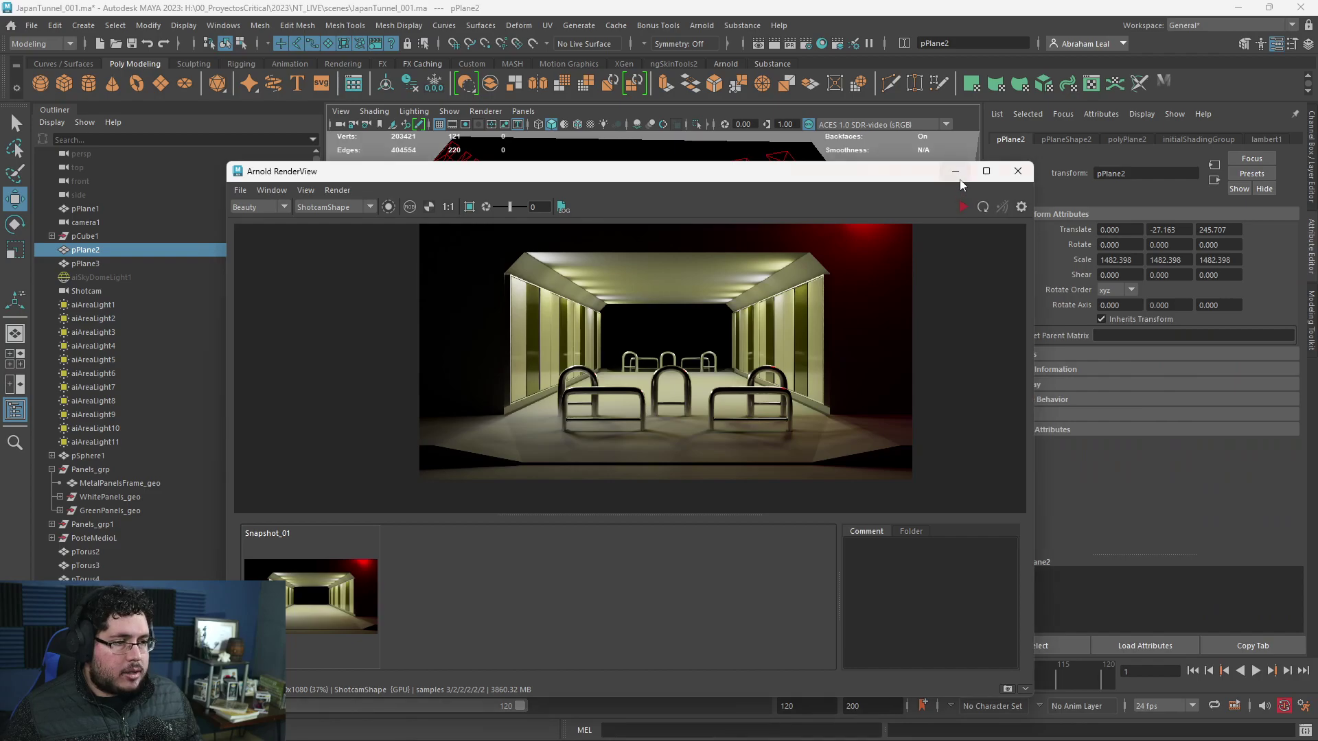
left_click(954, 171)
- Duplicate the tunnel floor plane and isolate the copy
left_click(500, 320)
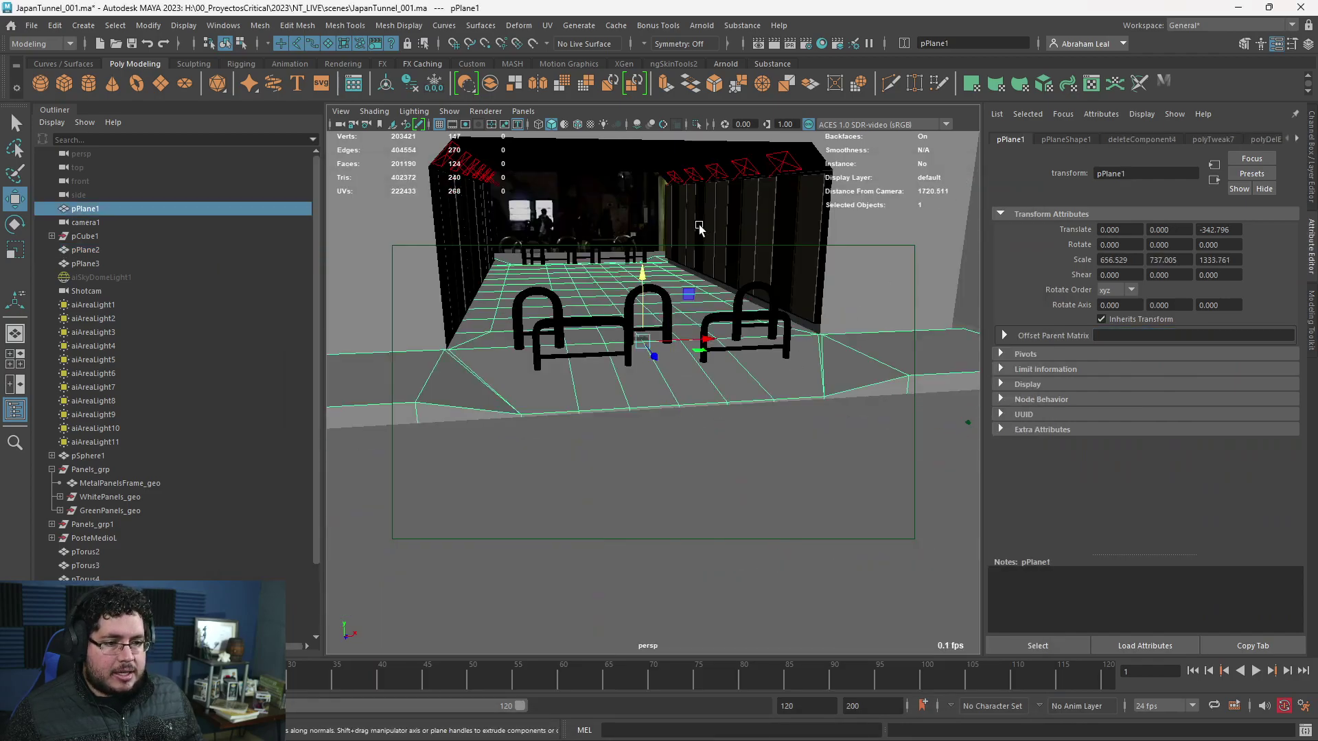
key("ctrl+d")
key("ctrl+1")
key("f")
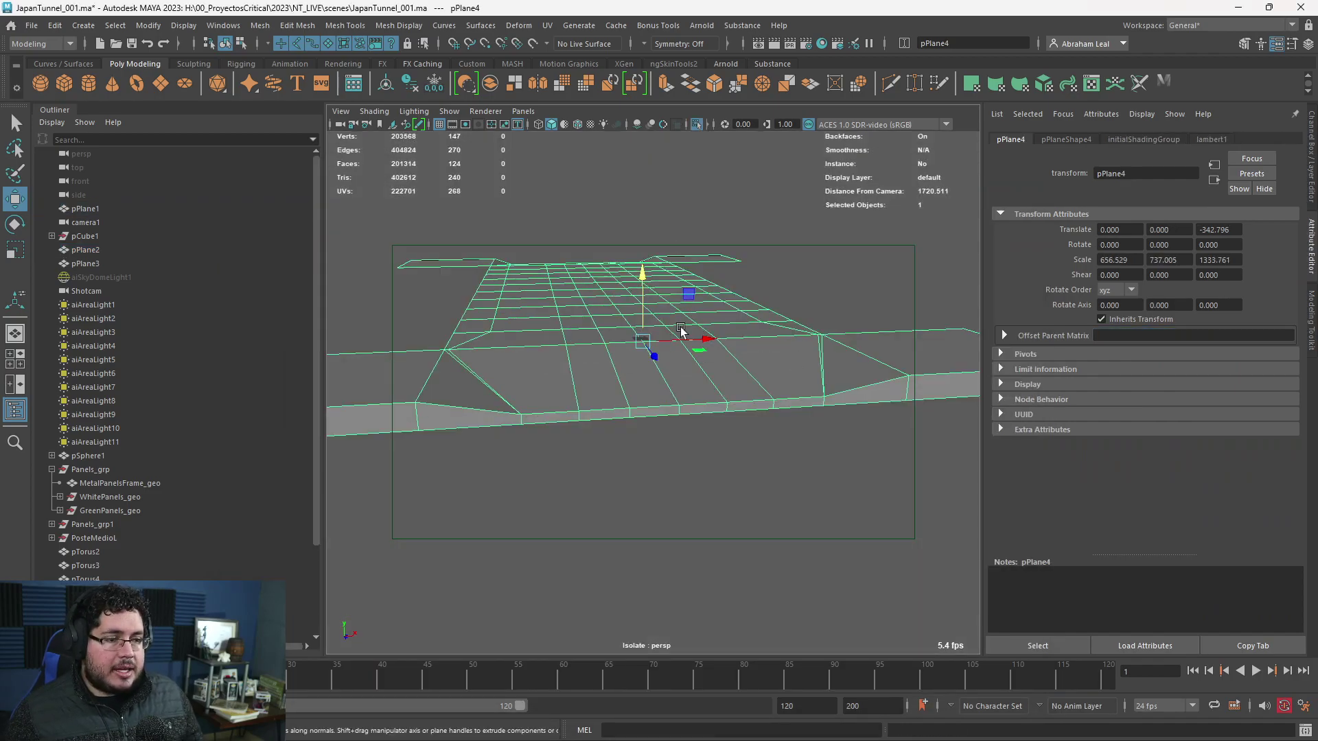
- Delete all faces of the floor copy except one row running across the tunnel's width
scroll(800, 370, "down", 3)
left_click_drag(800, 371, 753, 373, "alt")
right_click_drag(756, 349, 759, 391)
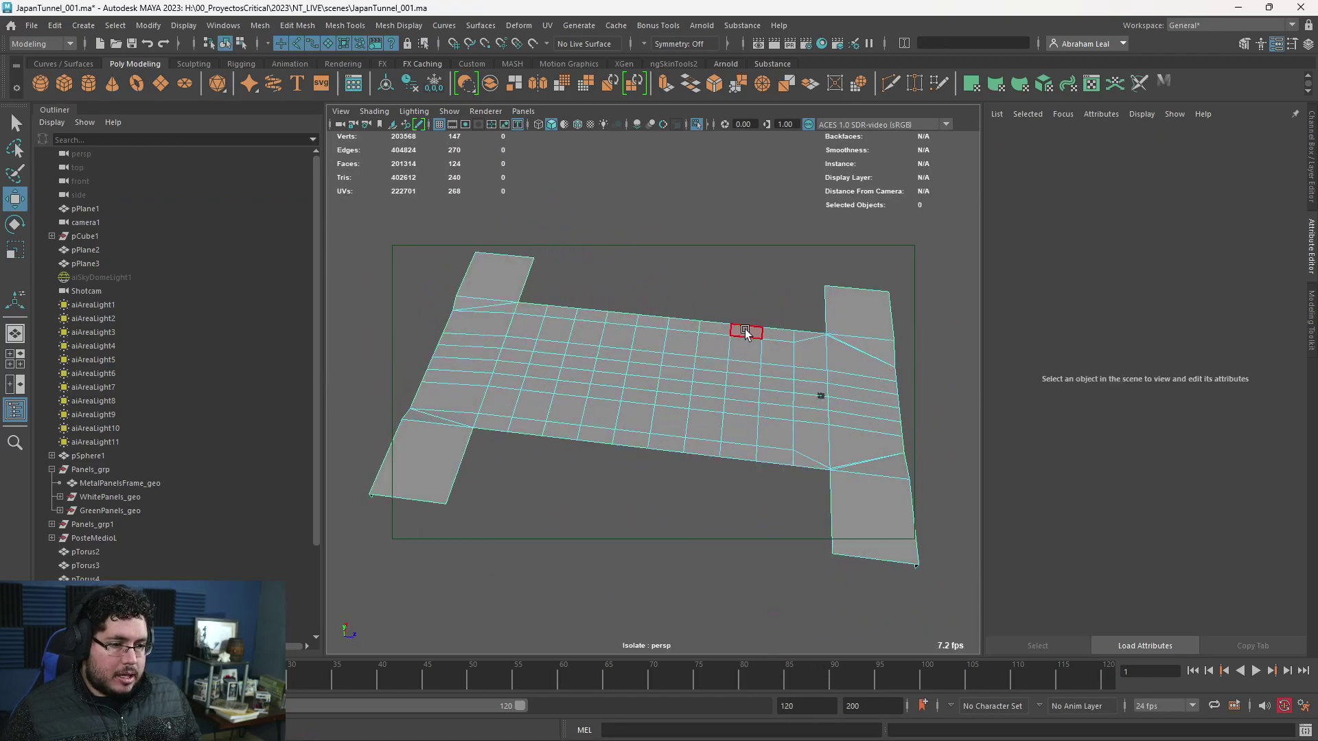
left_click(747, 333)
double_click(748, 348, "shift")
scroll(865, 376, "down", 5)
left_click_drag(867, 281, 365, 578, "shift")
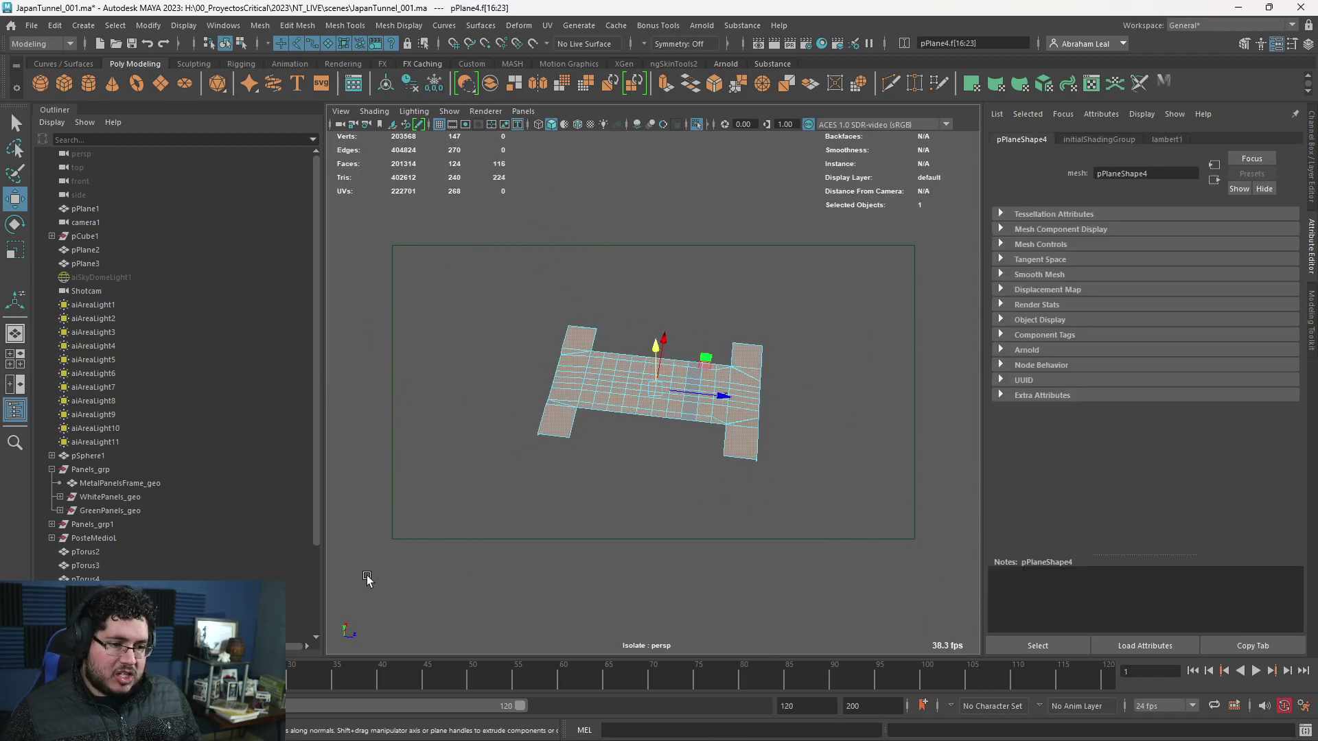
key("Delete")
scroll(650, 439, "up", 5)
middle_click_drag(785, 399, 741, 389, "alt")
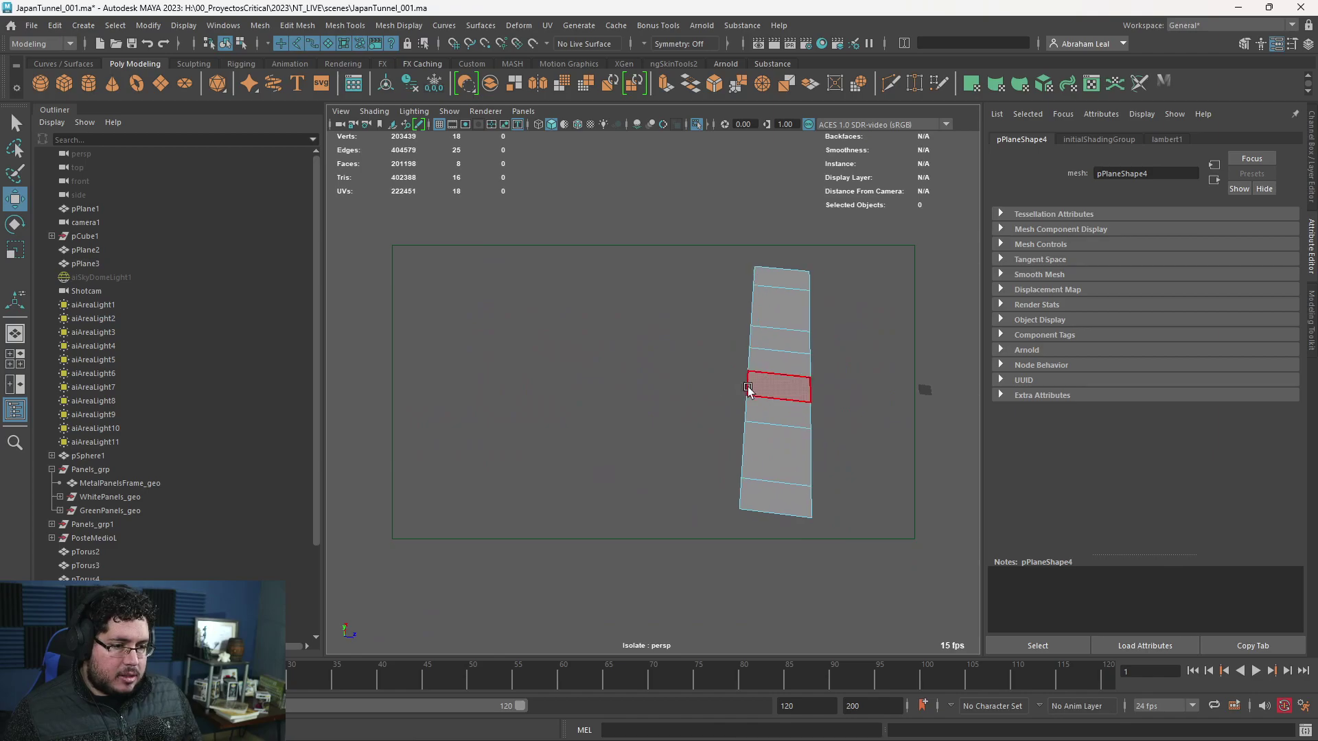
- Delete the strip's inner cross edges to leave a single face and center the object's pivot
mouse_move(788, 291)
left_mouse_down()
mouse_move(776, 455)
mouse_move(712, 395)
left_mouse_up()
key("Delete")
right_click_drag(711, 394, 744, 364)
left_click_drag(744, 364, 827, 355, "alt")
left_click(775, 361)
scroll(789, 374, "up", 4)
middle_click_drag(812, 408, 755, 451, "alt")
left_click(385, 85)
key("r")
left_click(765, 350)
left_click(706, 377)
- Insert 15 evenly spaced edge loops across the strip's length with the Insert Edge Loop tool
left_click(344, 26)
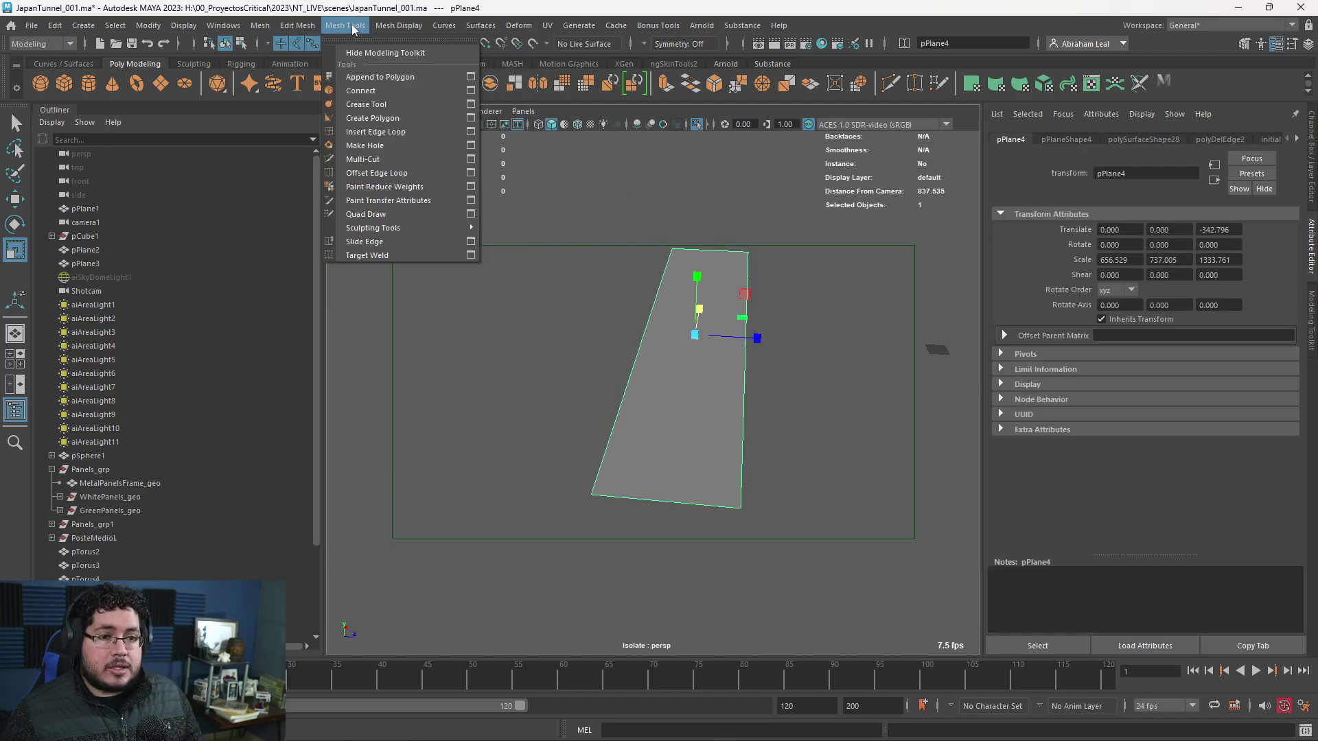
left_click(382, 137)
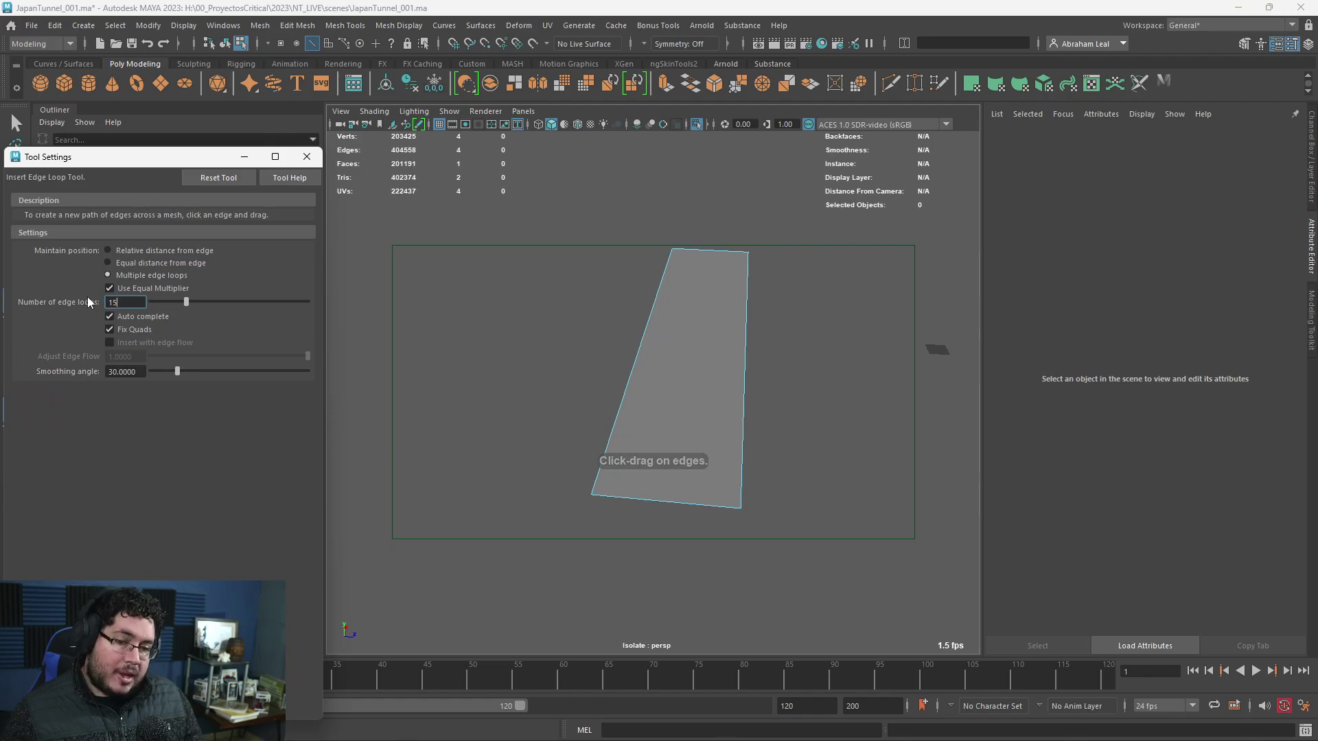
left_click(647, 334)
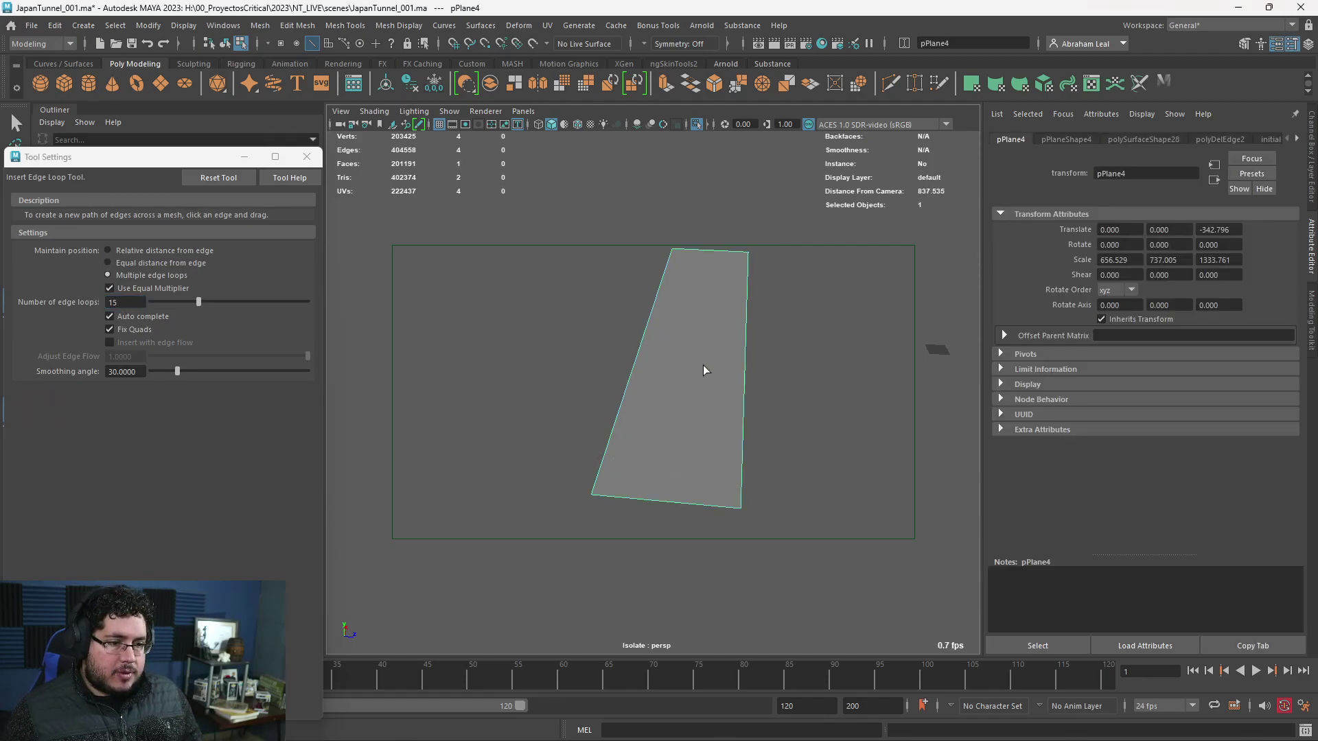
left_click(644, 334)
left_click_drag(652, 343, 722, 393, "alt")
key("q")
right_click_drag(722, 393, 733, 353)
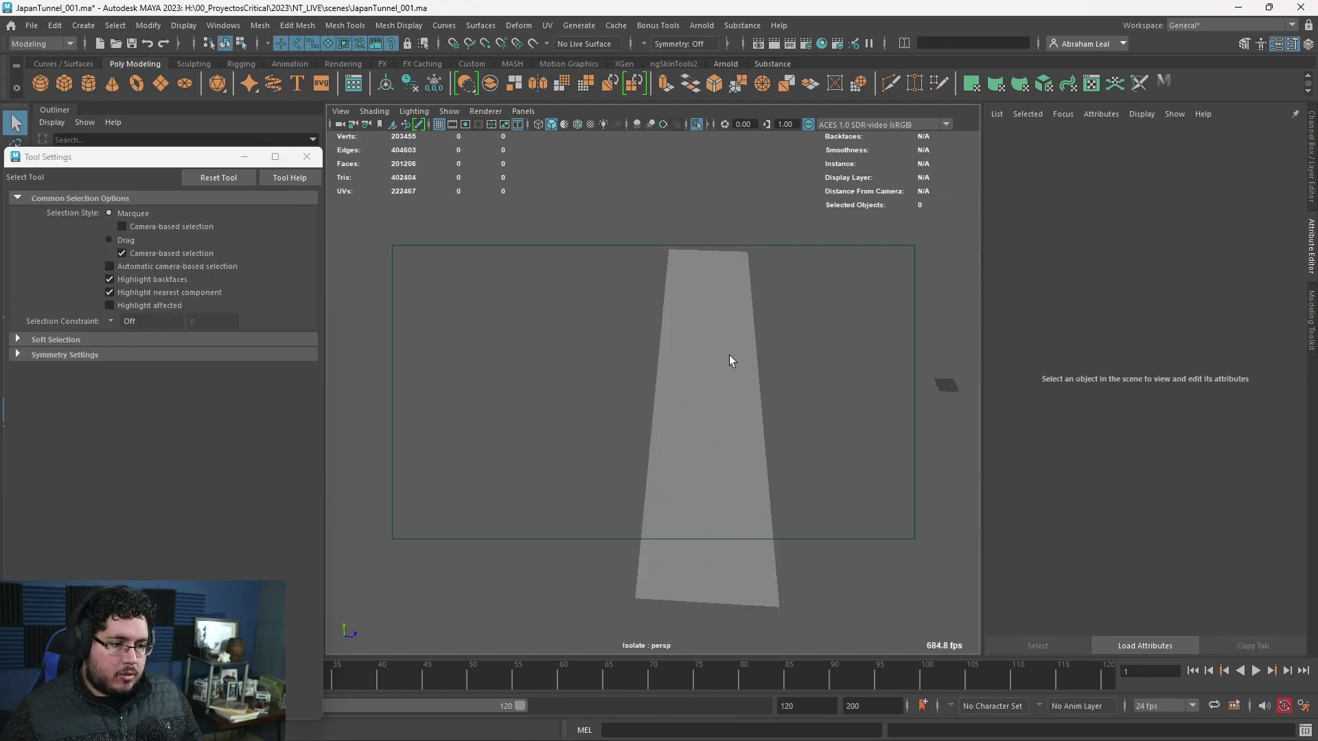
- Roughly narrow the strip along its width to a Z scale of about 460
left_click(733, 352)
key("r")
left_click_drag(770, 389, 747, 292)
scroll(755, 343, "up", 8)
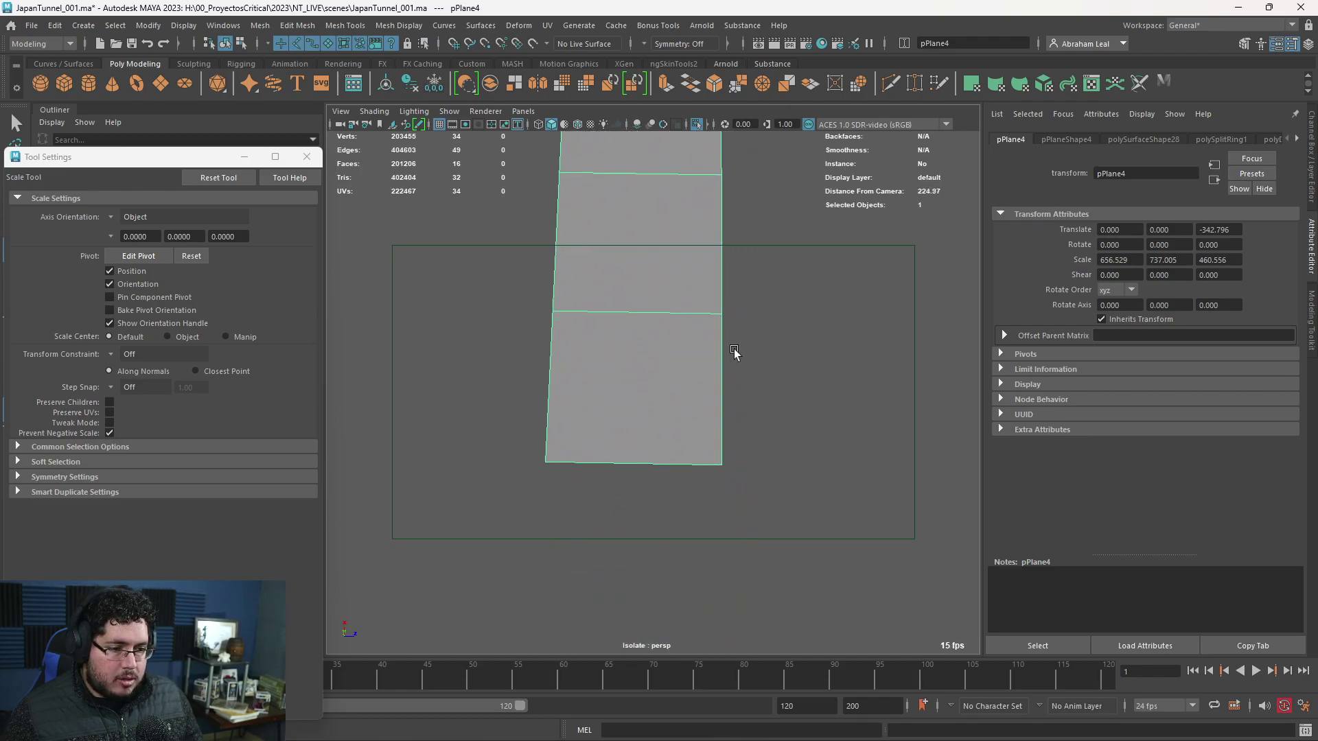
- In the top view, refine the strip's Z scale to 414.5 so its sections are square, and return to perspective
key("space")
left_click_drag(729, 380, 687, 381)
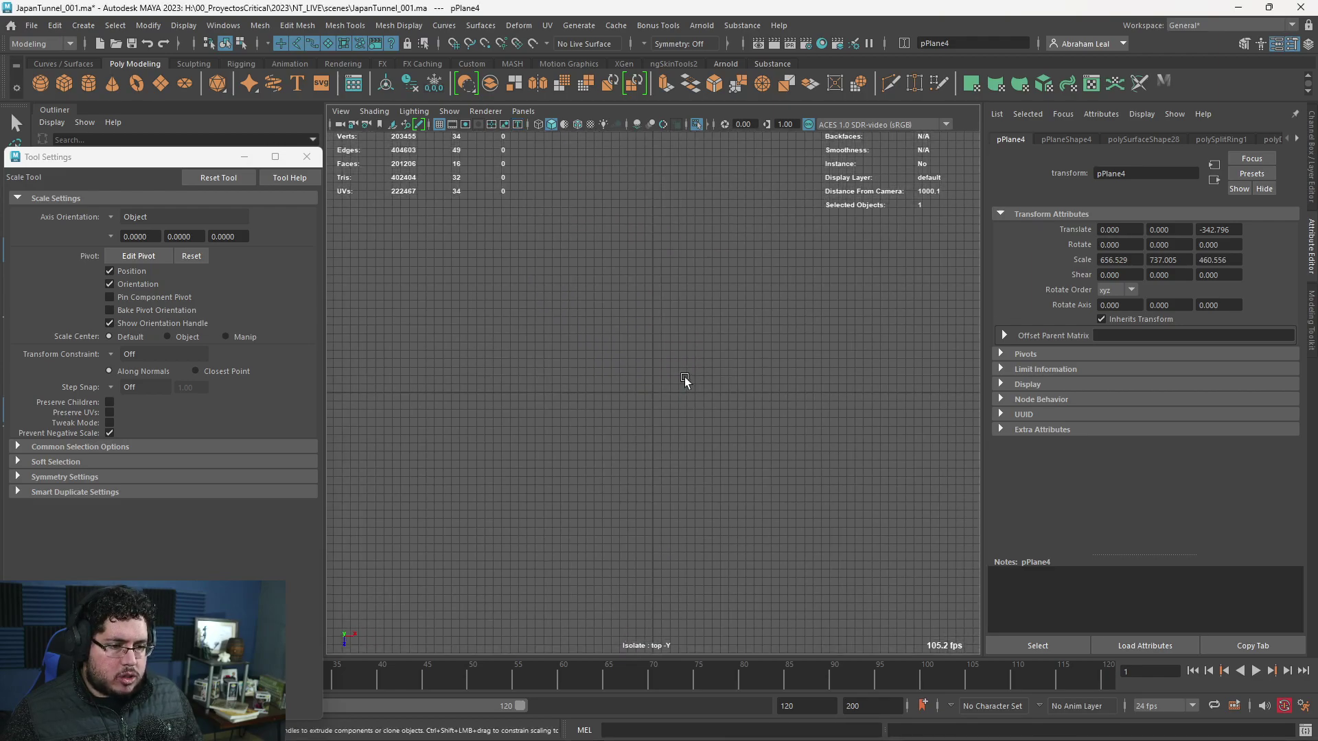
middle_click_drag(665, 317, 670, 438, "alt")
scroll(670, 436, "down", 5)
scroll(660, 386, "up", 7)
middle_click_drag(621, 348, 618, 431, "alt")
scroll(661, 413, "up", 6)
middle_click_drag(709, 322, 676, 426, "alt")
left_click_drag(677, 426, 684, 421)
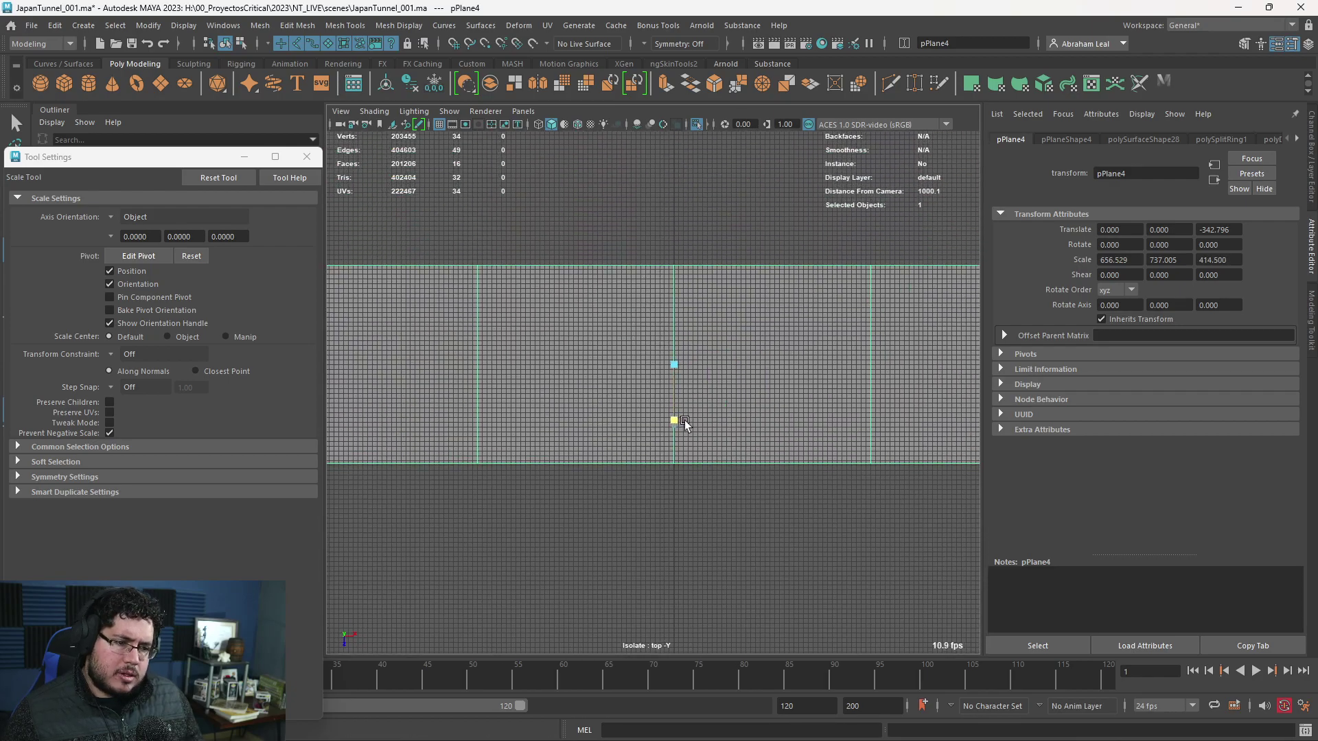
left_click(659, 480)
scroll(664, 438, "down", 4)
left_click(658, 411)
scroll(654, 405, "down", 4)
key("space")
left_click_drag(664, 409, 663, 378)
- Create a polygon plane, move it to the end of the strip and enlarge it
left_click_drag(664, 379, 650, 424, "alt")
scroll(649, 373, "down", 6)
scroll(650, 426, "down", 2)
left_click(161, 88)
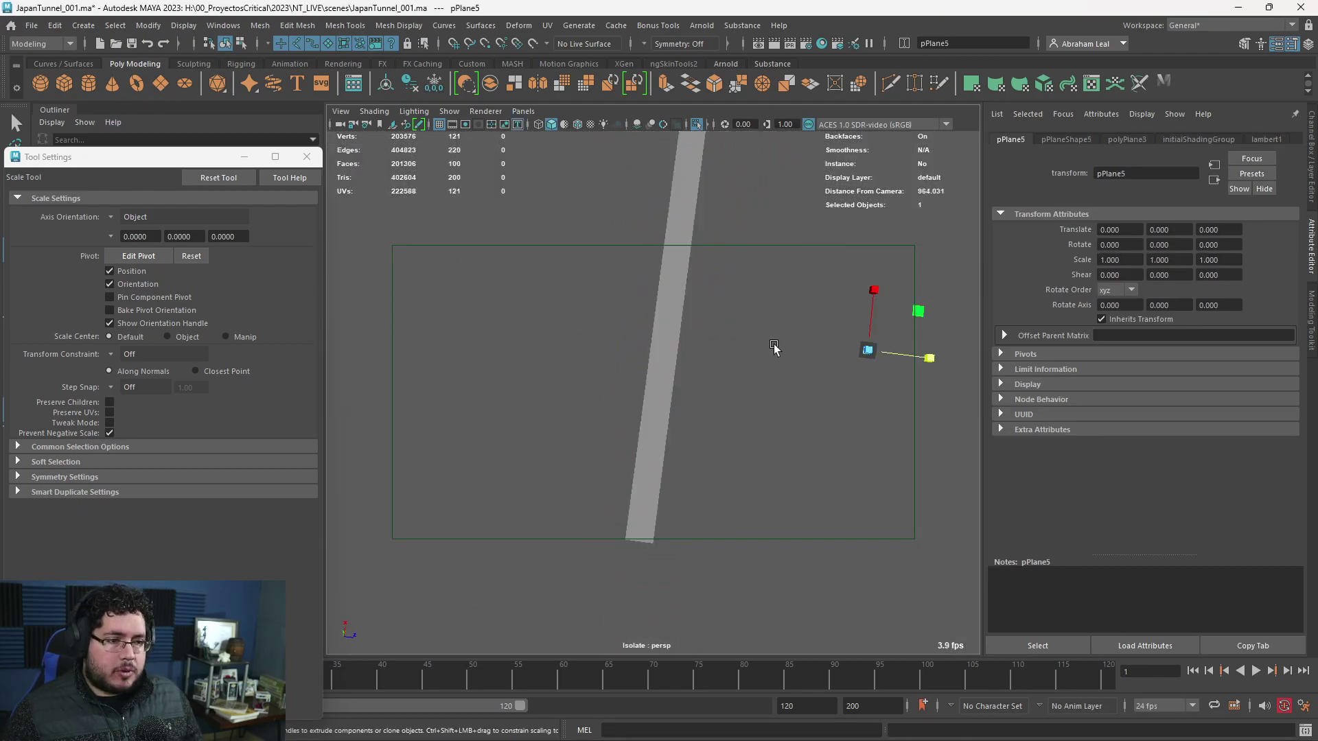
key("w")
left_click_drag(869, 351, 657, 550)
middle_click_drag(722, 514, 694, 394, "alt")
scroll(690, 396, "up", 6)
key("r")
mouse_move(548, 419)
left_mouse_down()
mouse_move(612, 434)
mouse_move(569, 427)
left_mouse_up()
- Place the new plane over the strip's end section at about X -306, Z -307 with a uniform scale of about 43.6, shown in wireframe
key("w")
middle_click_drag(569, 427, 635, 464, "alt")
scroll(620, 484, "up", 6)
left_click_drag(483, 453, 508, 344)
left_click(538, 260)
left_click_drag(568, 281, 504, 377, "alt")
left_click(563, 320)
key("r")
key("4")
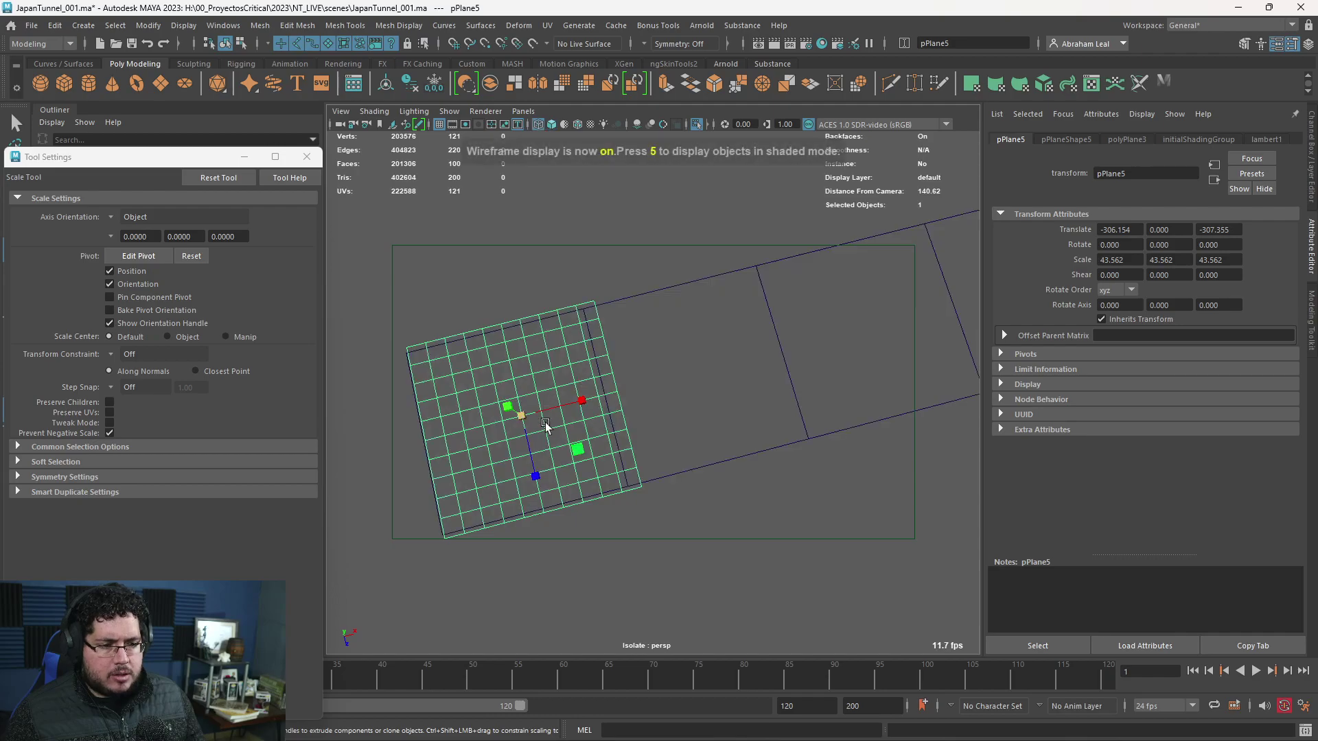
- Fine-tune the plane to the strip's width with a uniform scale of about 40.8 at X -307.8, and check its corner
left_click_drag(524, 416, 515, 414)
key("w")
left_click_drag(594, 407, 582, 409)
key("r")
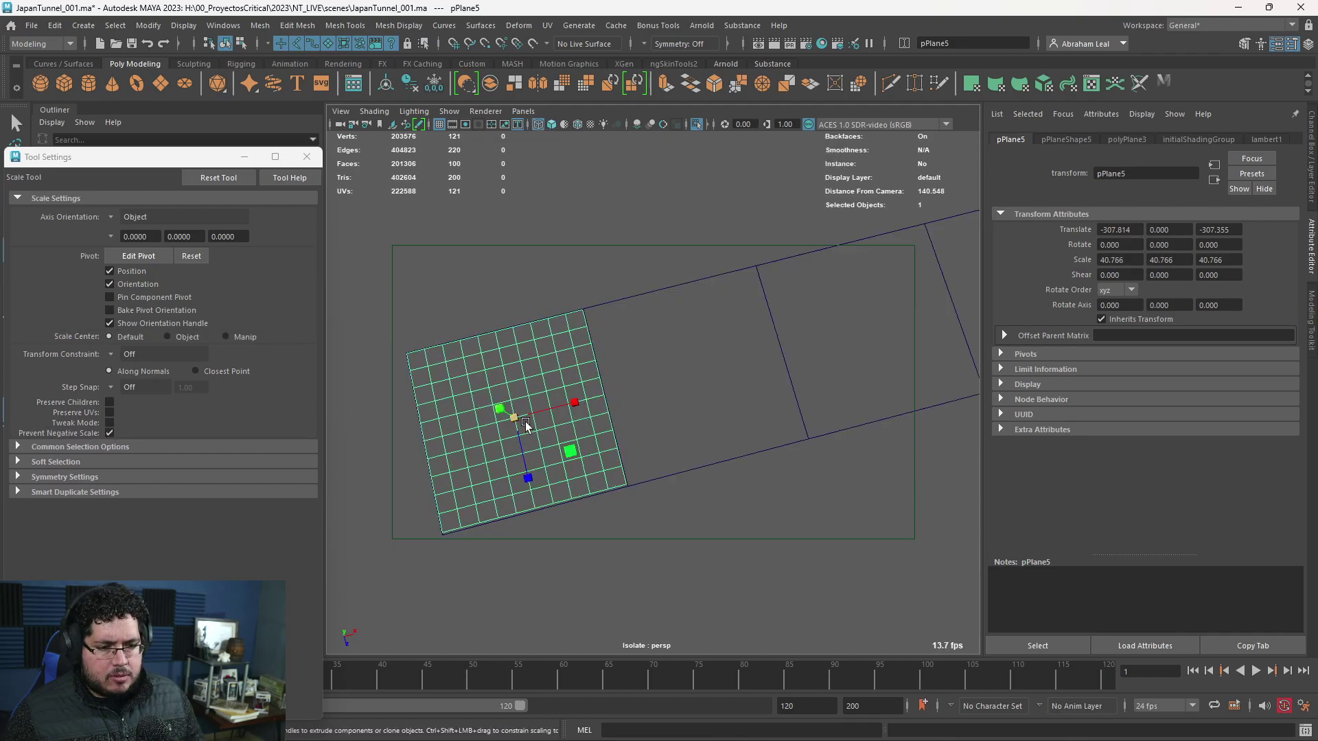
left_click_drag(521, 419, 765, 441)
middle_click_drag(766, 441, 618, 505, "alt")
right_click_drag(617, 504, 743, 463, "alt")
middle_click_drag(766, 549, 780, 455, "alt")
left_click(788, 412)
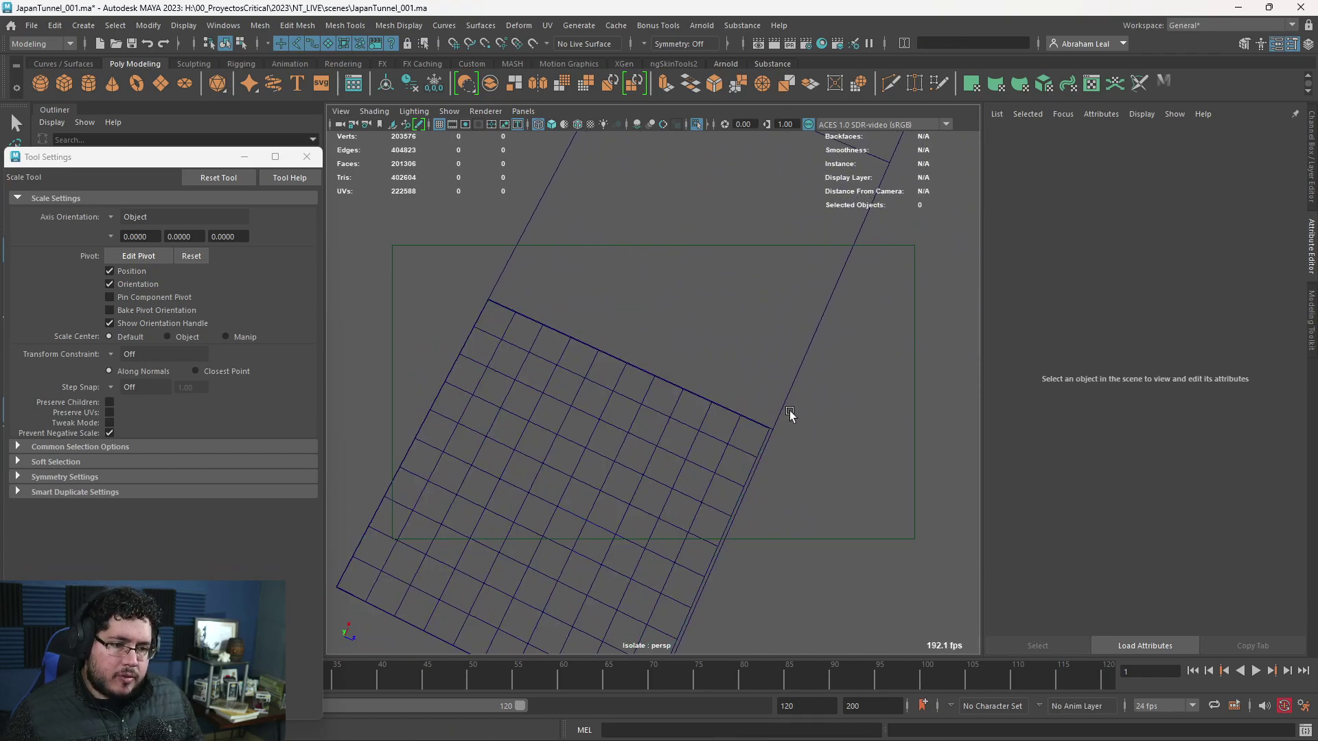
left_click(763, 427)
left_click(744, 457)
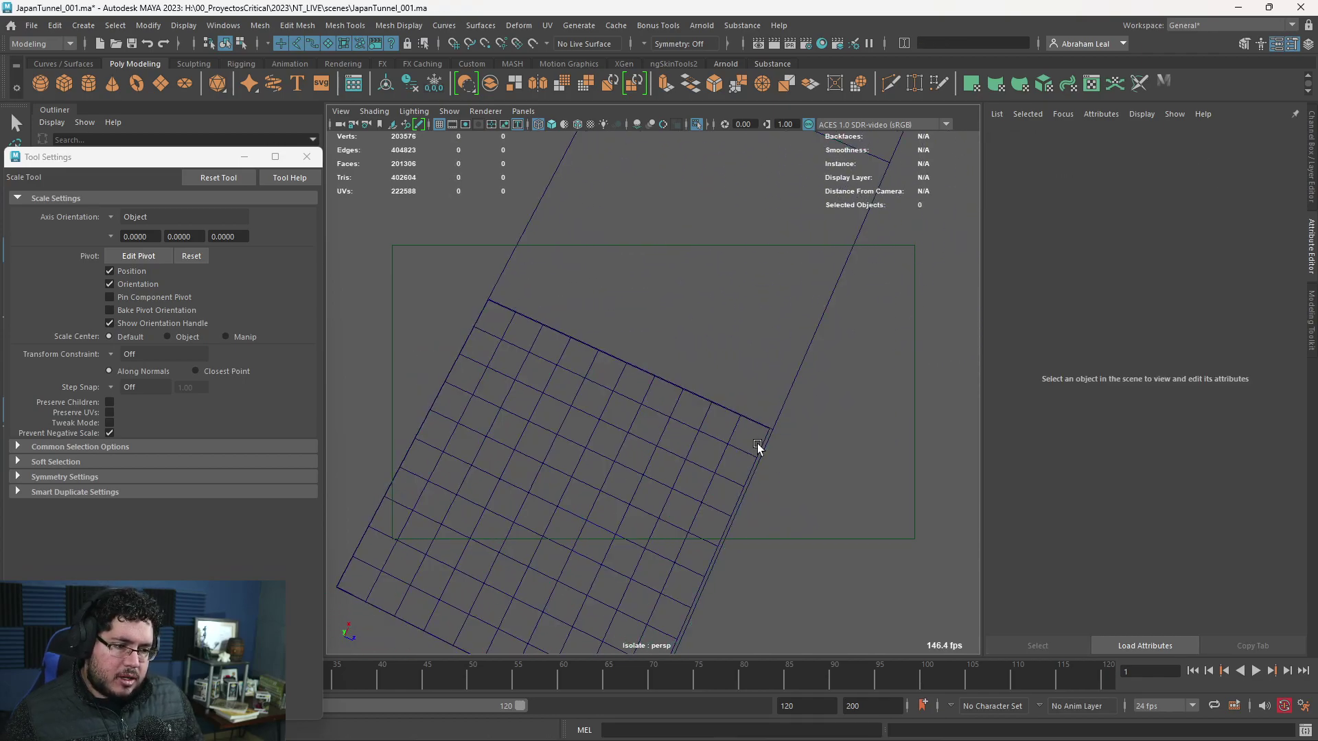
- Fine-tune the strip's Z scale to about 412.6 and compare its end corners with the guide plane
left_click(779, 409)
key("f")
left_click_drag(815, 231, 815, 234)
middle_click_drag(753, 453, 776, 315, "alt")
right_click_drag(777, 315, 850, 515, "alt")
middle_click_drag(473, 384, 693, 415, "alt")
right_click_drag(694, 415, 535, 332, "alt")
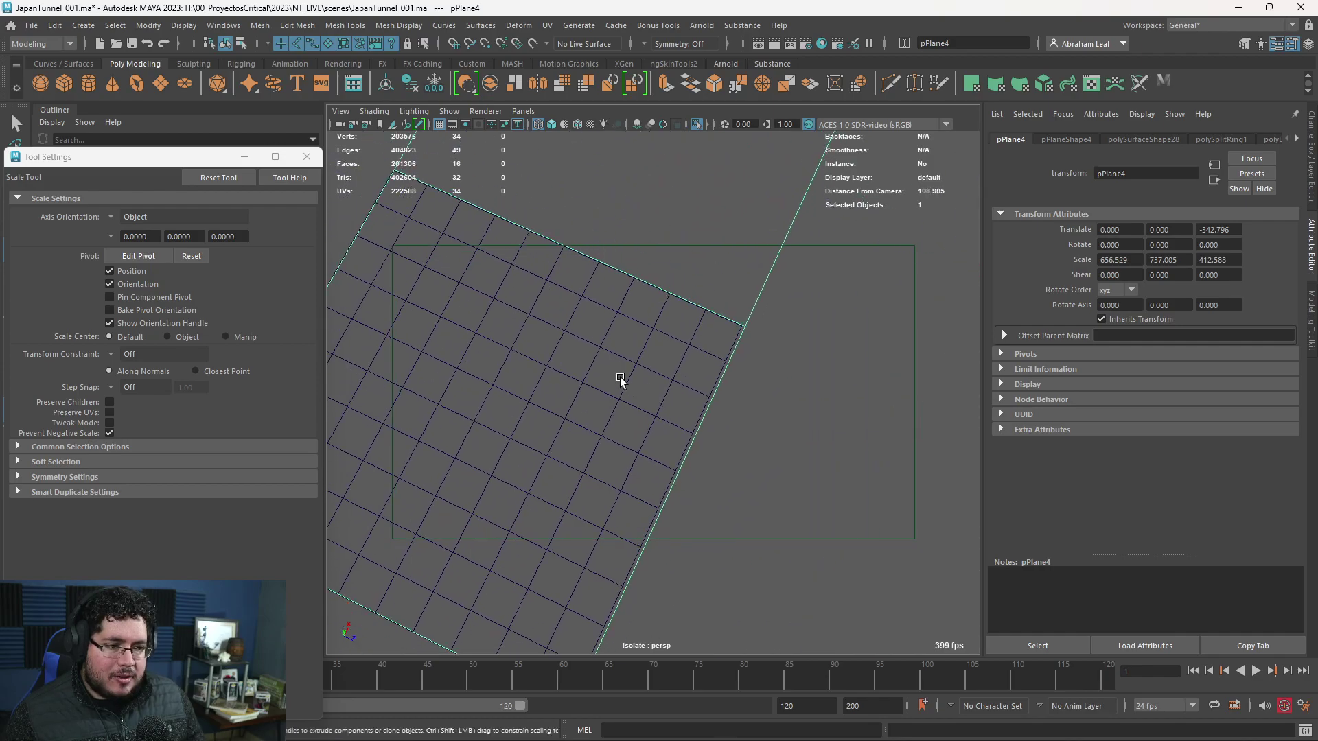
- Check the guide plane against the strip's end section along X and delete it
left_click(535, 321)
key("w")
left_click_drag(676, 518, 679, 517)
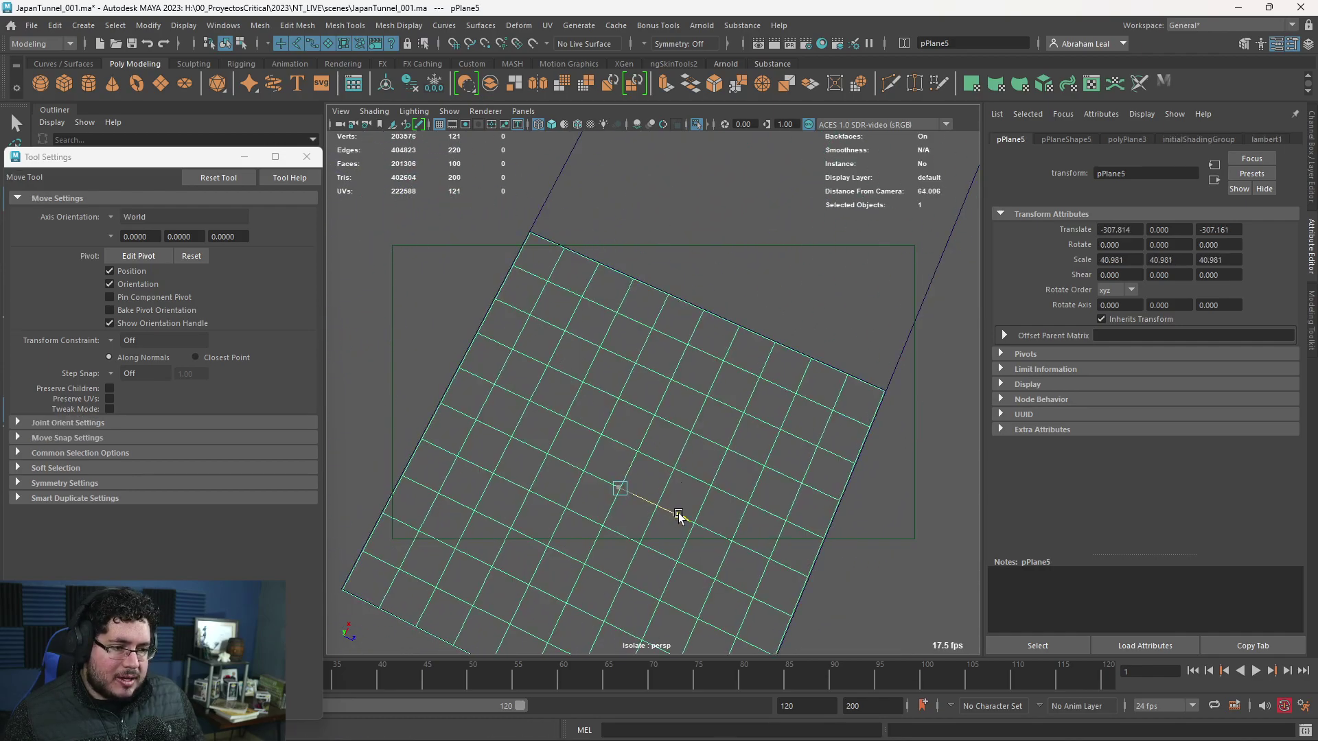
right_click_drag(679, 517, 672, 437, "alt")
key("Delete")
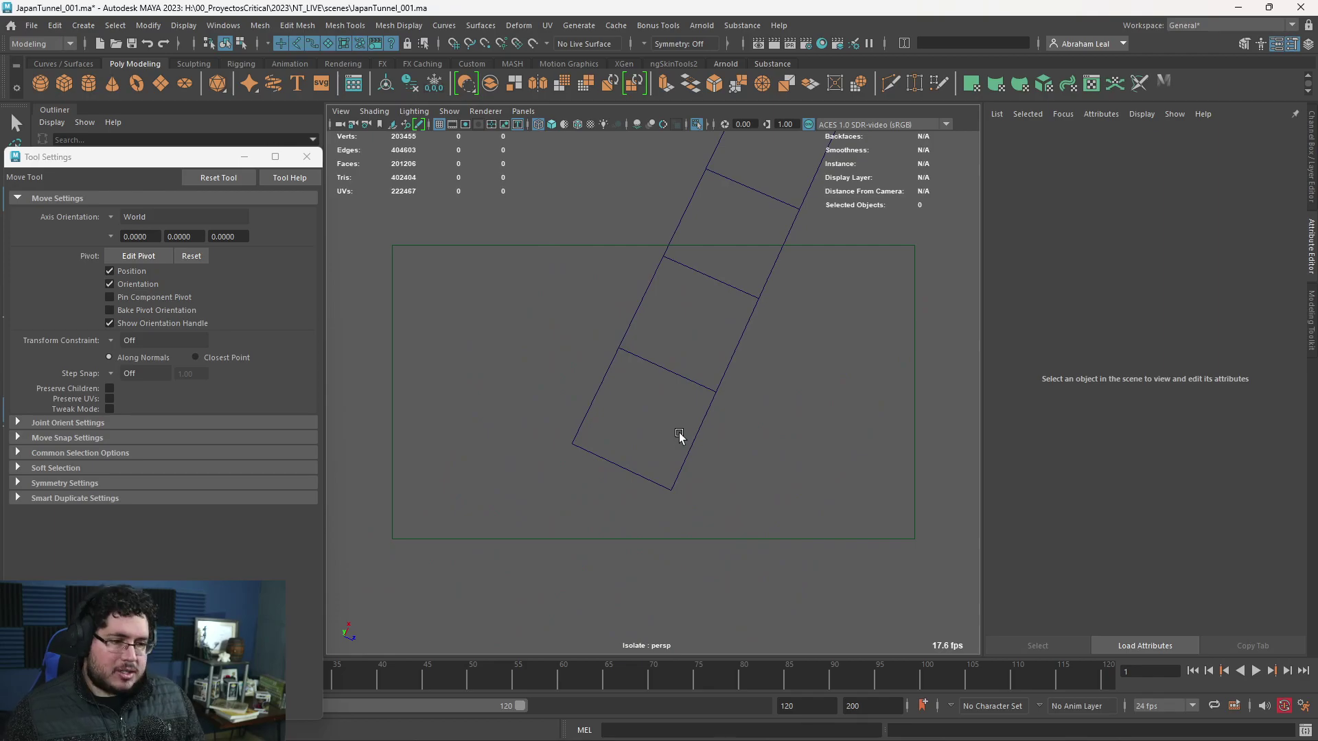
- Select the edges between the strip's square sections and detach them into separate faces
left_click(687, 380)
right_click_drag(687, 379, 680, 309)
left_click_drag(685, 308, 638, 351, "alt")
right_click_drag(638, 352, 637, 351, "alt")
left_click(289, 30)
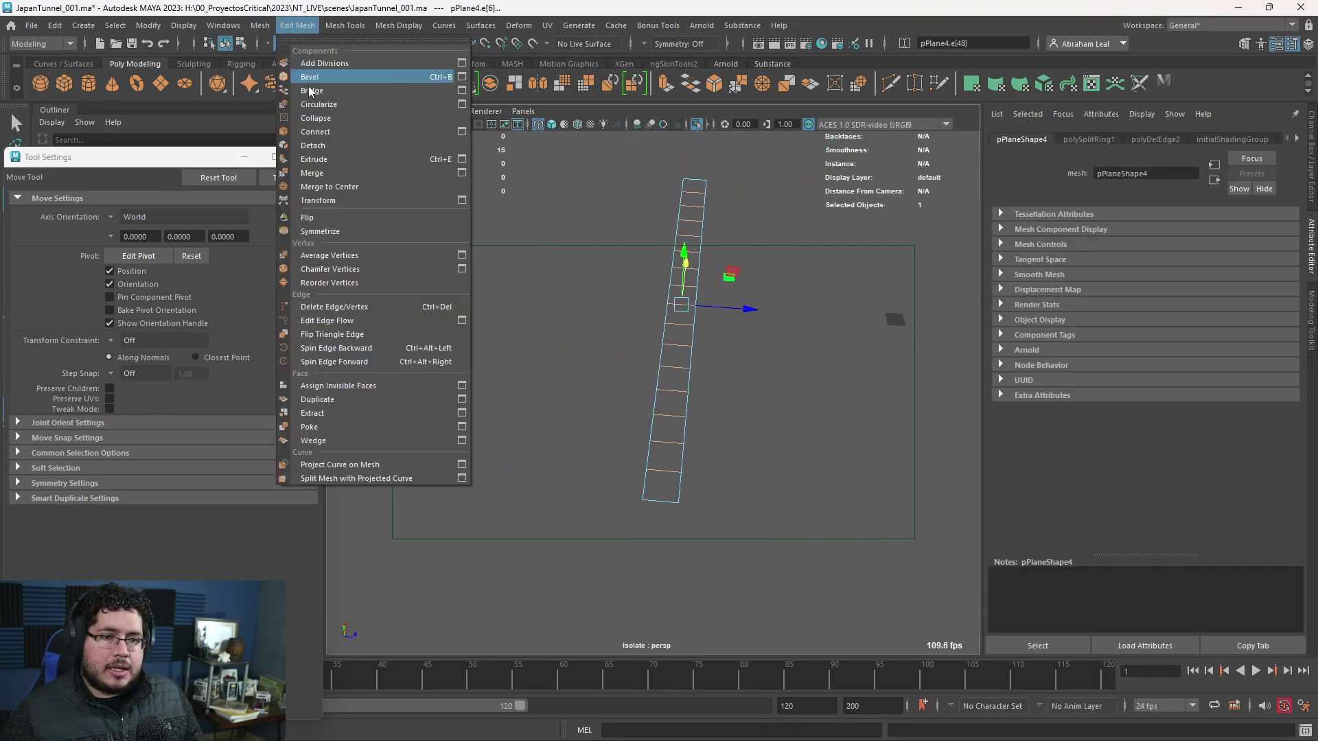
left_click(323, 147)
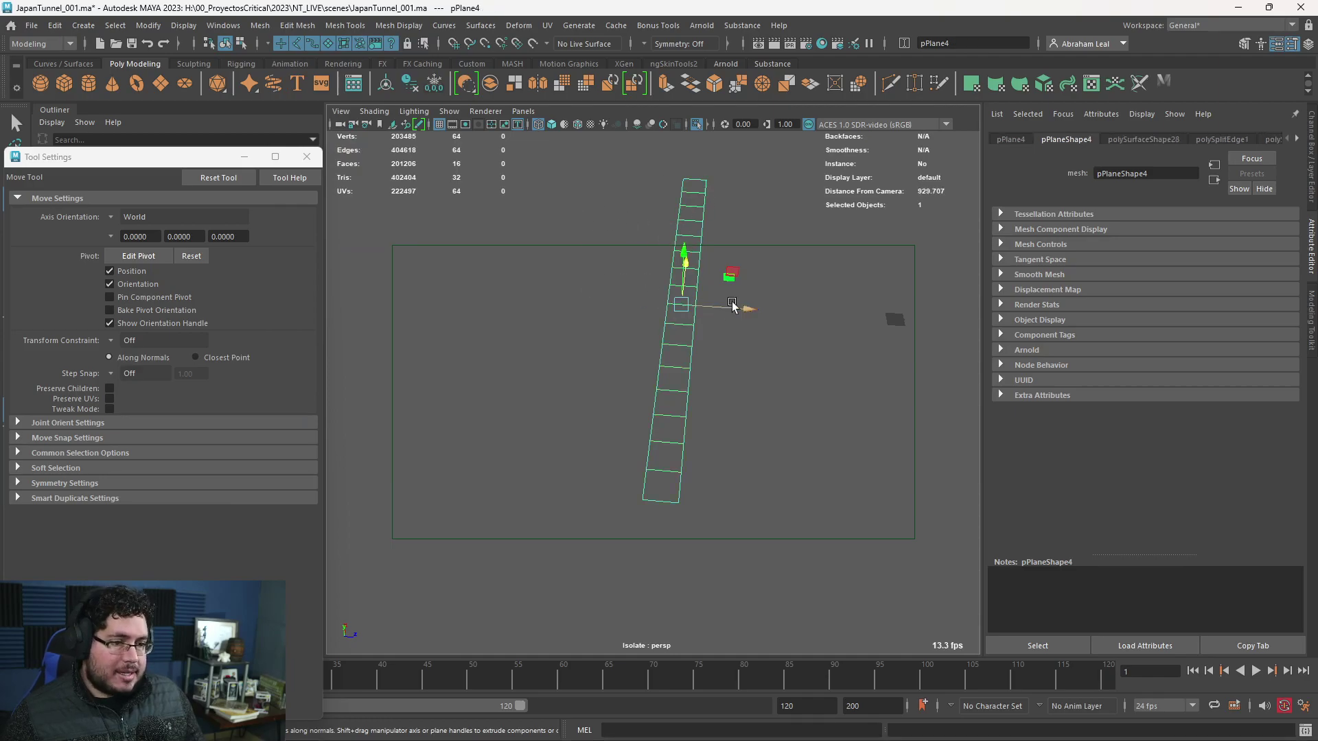
- Extrude all faces of the strip with an offset of 0.74 to outline each tile
right_click_drag(681, 260, 679, 295)
left_click_drag(733, 188, 574, 511)
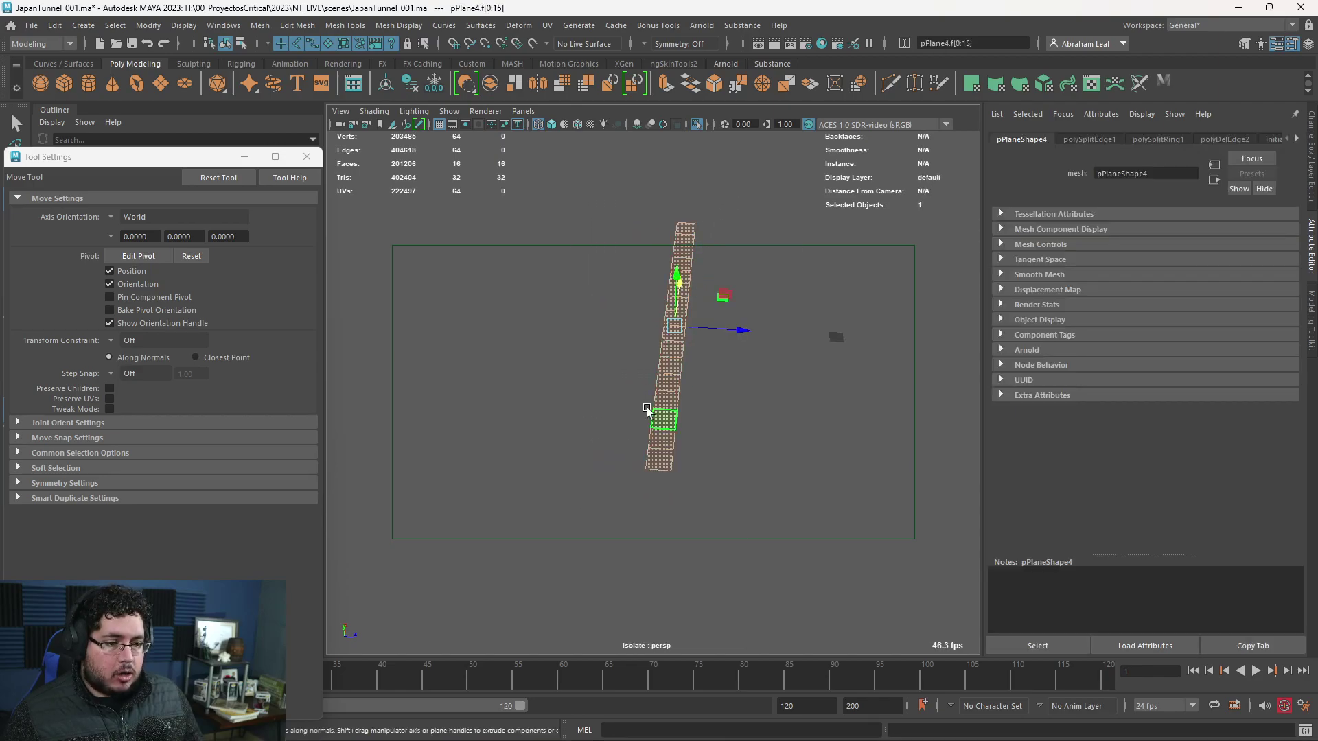
scroll(646, 410, "up", 5)
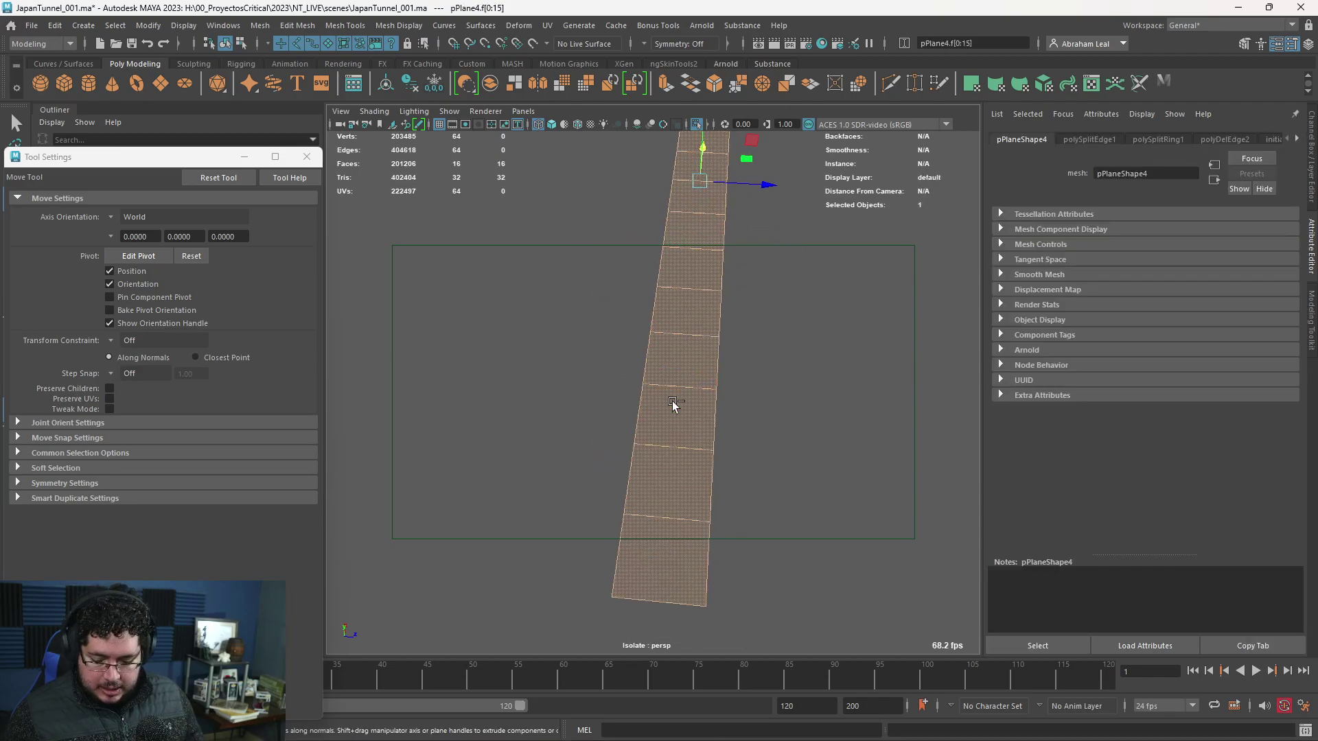
key("ctrl+e")
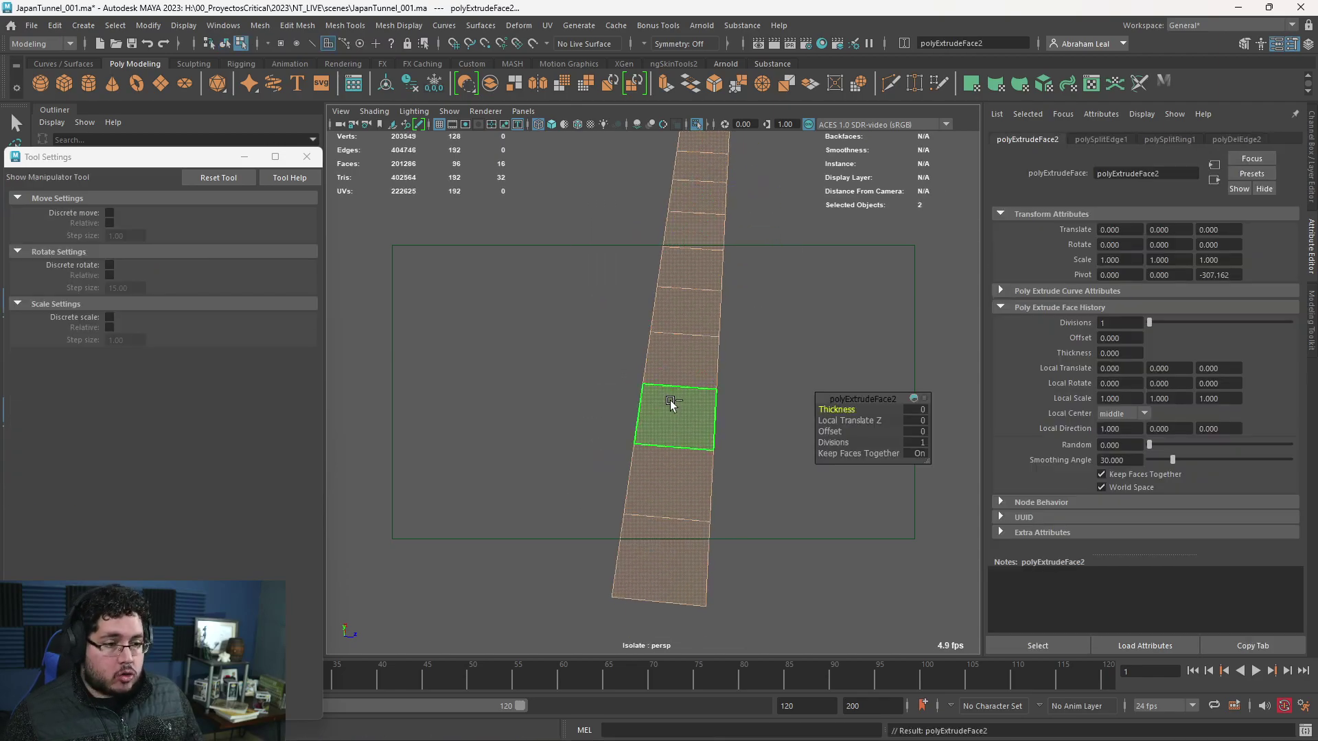
left_click(516, 126)
left_click_drag(652, 253, 626, 247, "alt")
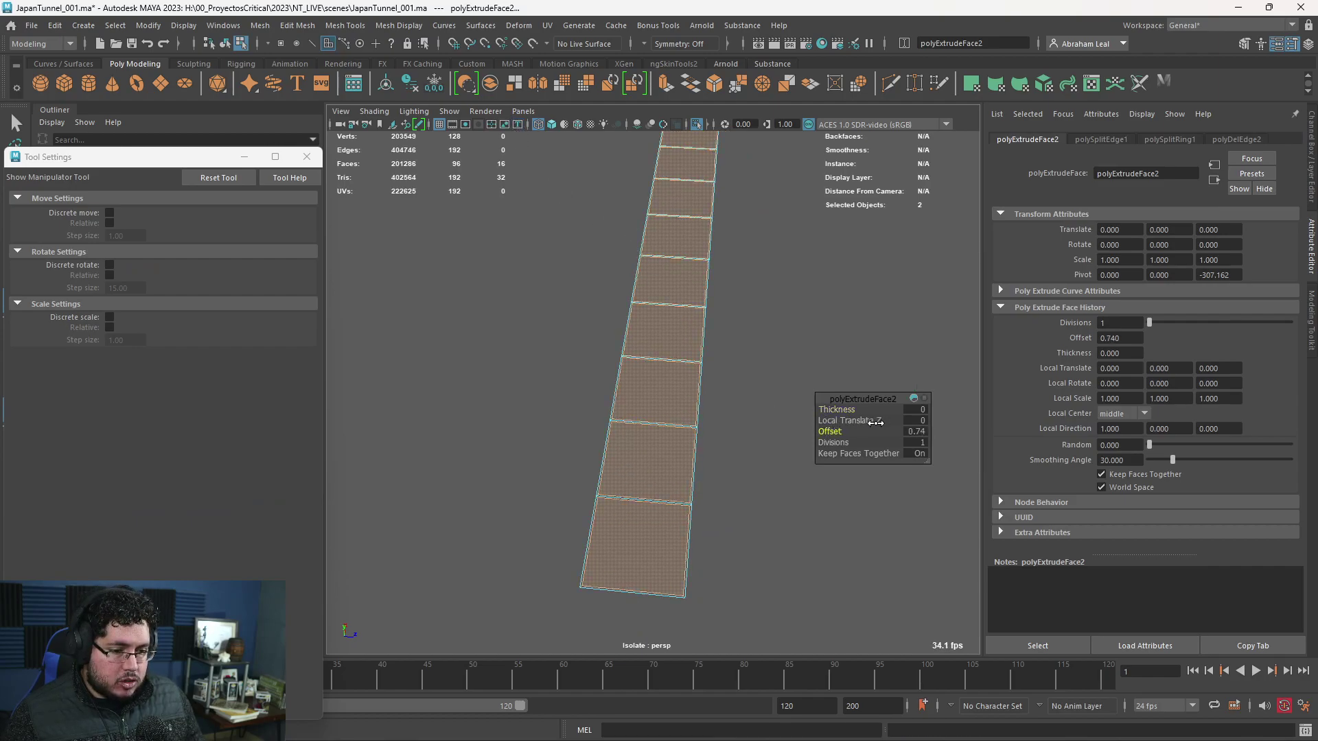
scroll(759, 427, "up", 8)
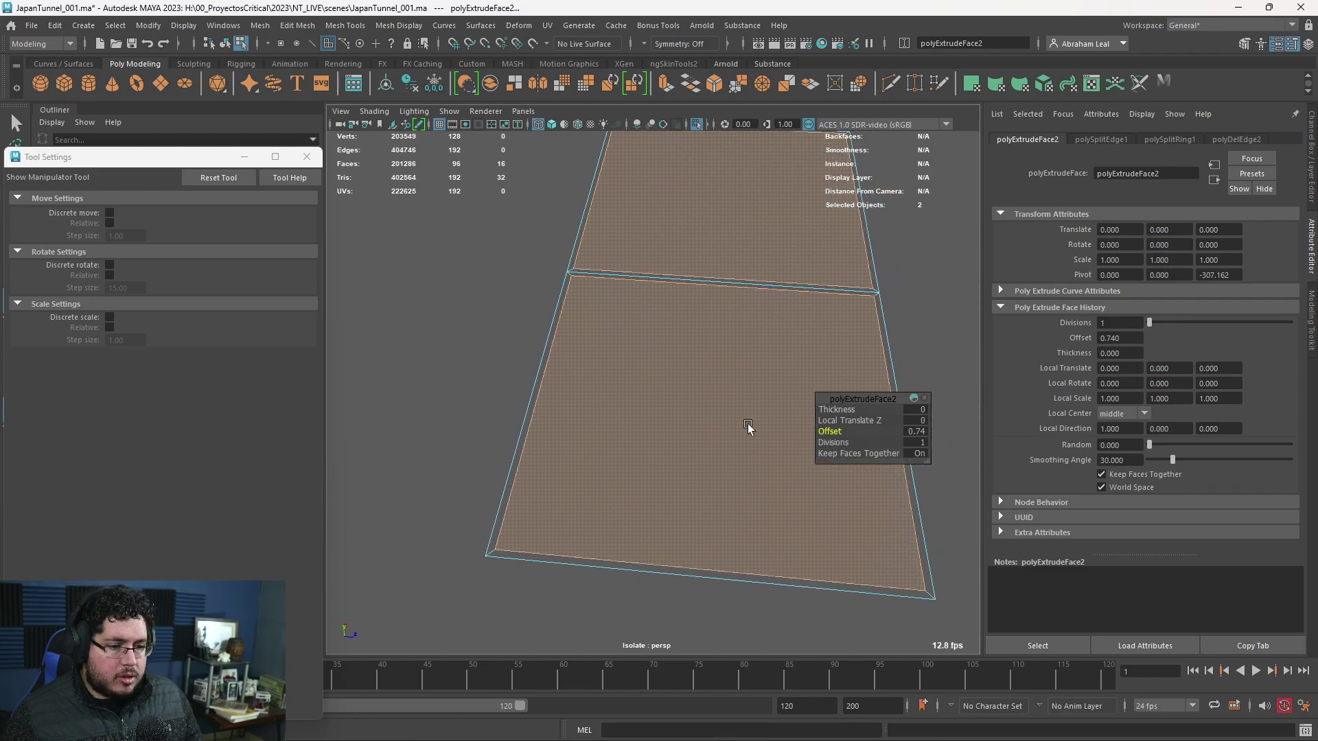
- Raise the inset tile faces slightly in Y to give the tiles relief, and return to object selection
key("w")
scroll(758, 376, "down", 6)
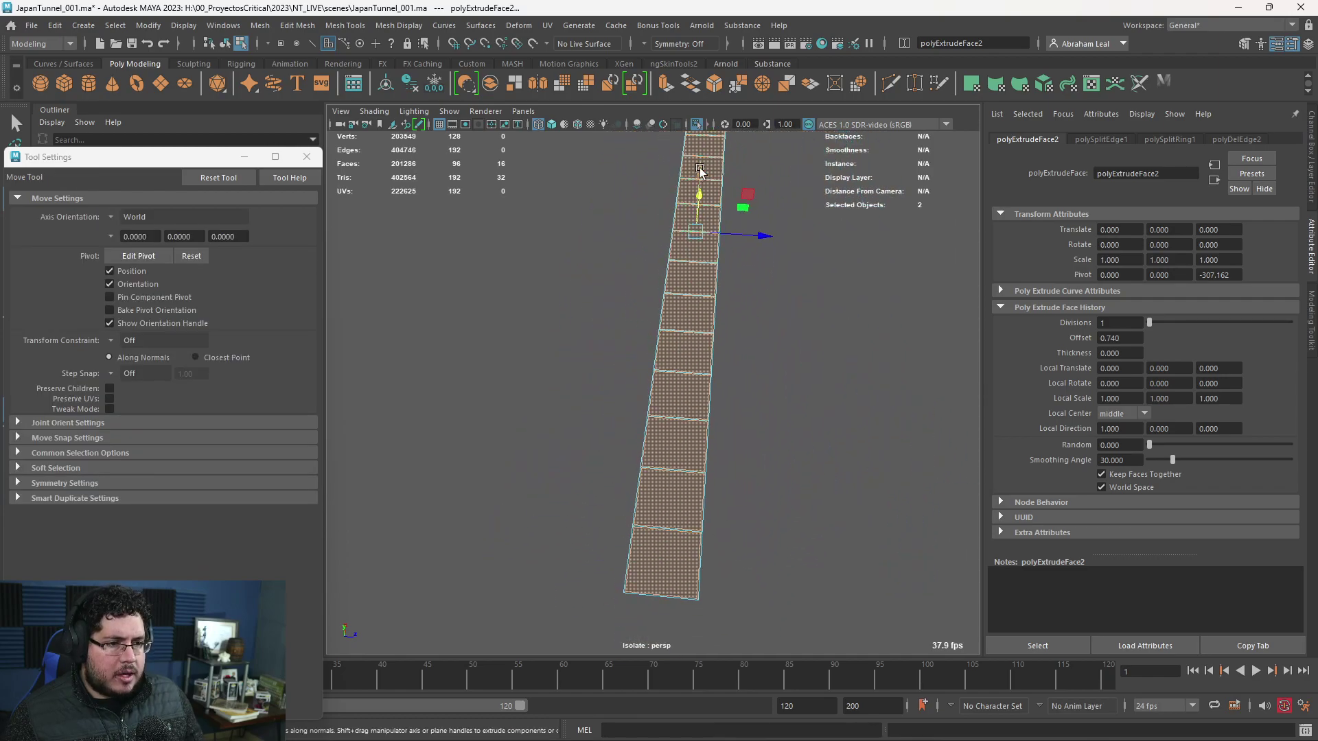
left_click_drag(700, 309, 729, 327, "alt")
right_click_drag(730, 327, 838, 258)
left_click(838, 259)
scroll(810, 321, "down", 3)
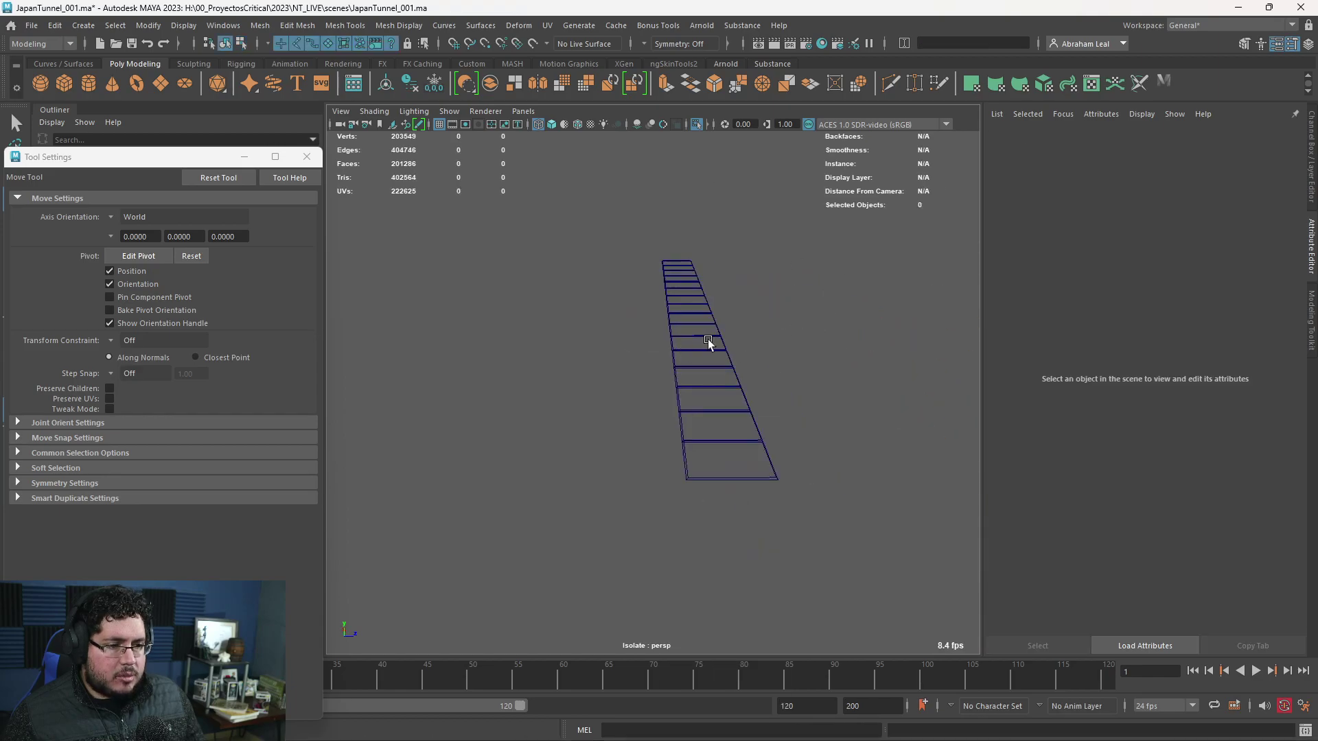
- Bevel the strip's edges with 2 segments and a fraction of 0.37
left_click(710, 342)
left_click(722, 88)
scroll(707, 344, "up", 5)
middle_click_drag(747, 418, 753, 418, "alt")
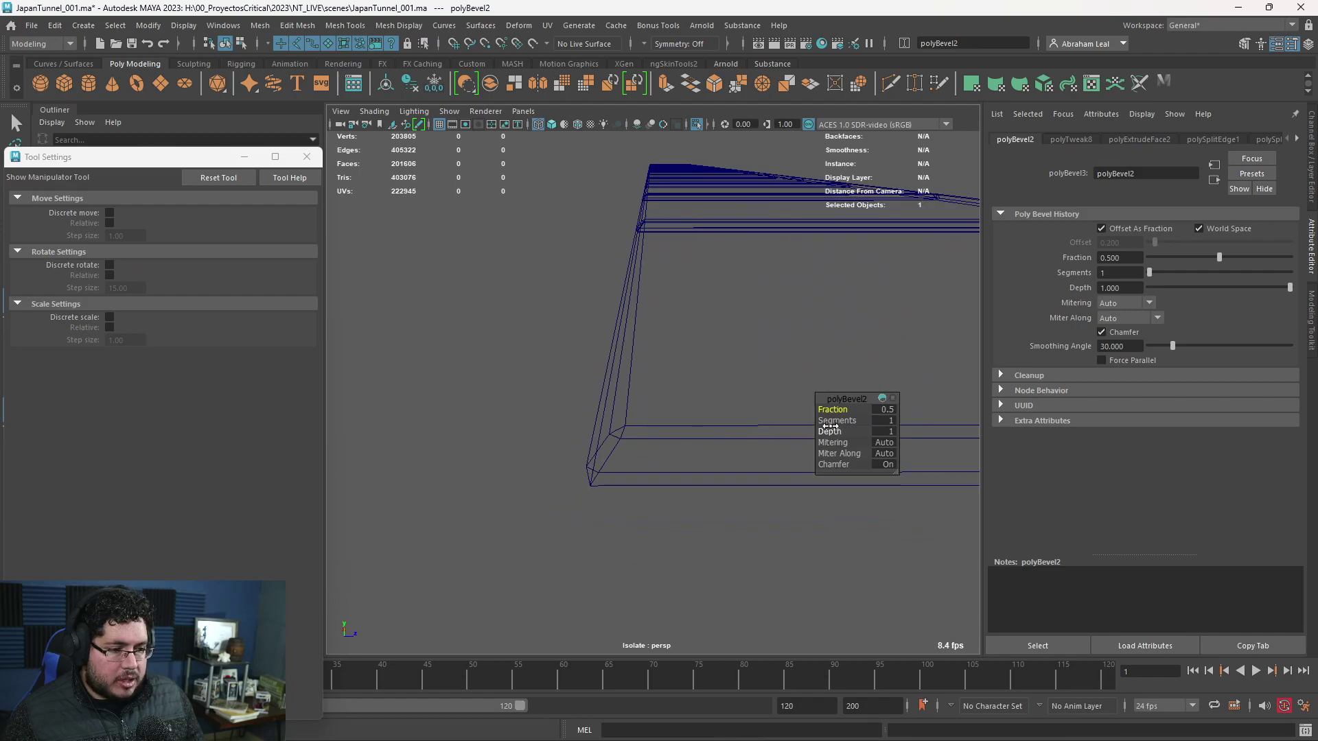
left_click_drag(833, 421, 827, 409)
right_click_drag(748, 332, 813, 295)
- Display the strip shaded and examine the bevelled tile edges and gaps from several angles
key("5")
mouse_move(706, 330)
left_mouse_down("alt")
mouse_move(577, 418)
mouse_move(619, 440)
left_mouse_up("alt")
middle_click_drag(620, 440, 576, 407, "alt")
right_click_drag(576, 407, 702, 468, "alt")
left_click_drag(603, 422, 553, 377, "alt")
right_click_drag(553, 377, 545, 422, "alt")
middle_click_drag(547, 429, 572, 335, "alt")
right_click_drag(636, 398, 554, 383, "alt")
- Show the whole scene again and move the tile strip along Z to the tunnel entrance, under the arched barriers
left_click(716, 391)
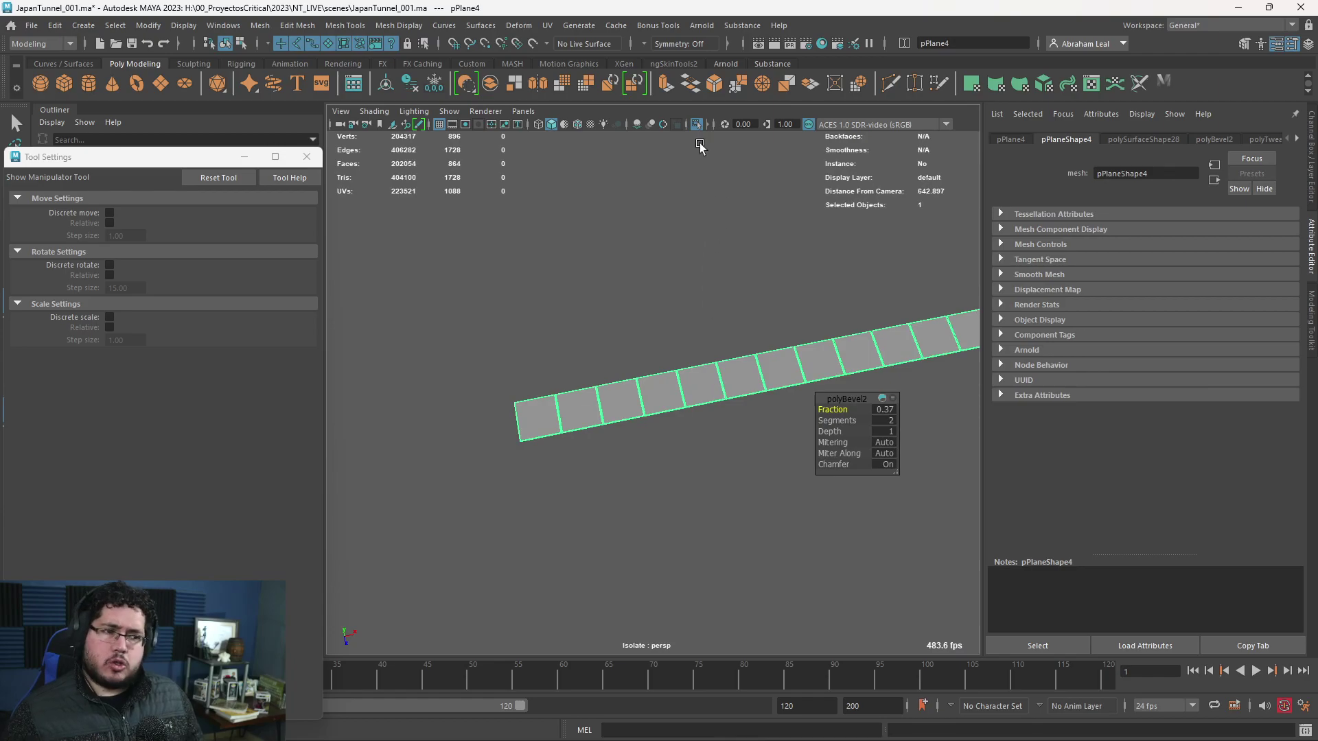
left_click(698, 125)
left_click_drag(691, 315, 647, 352, "alt")
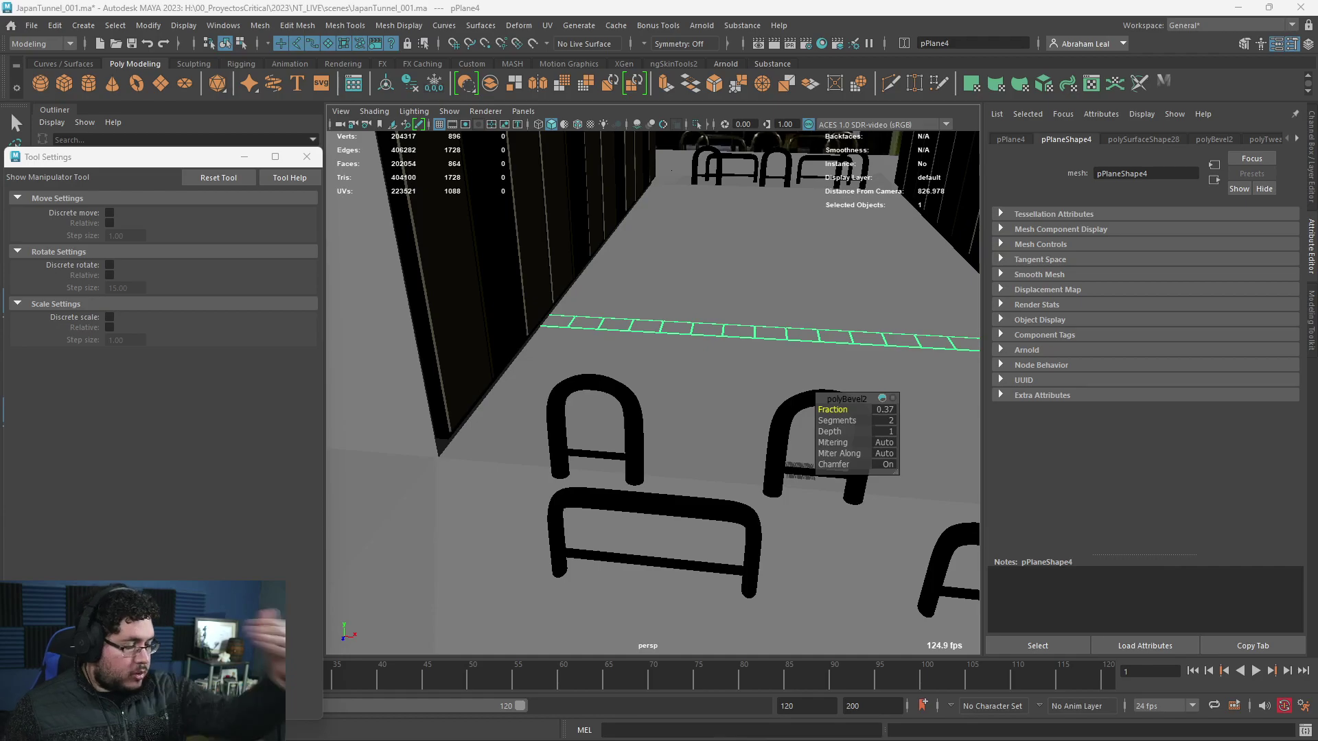
left_click_drag(770, 443, 585, 473, "alt")
key("w")
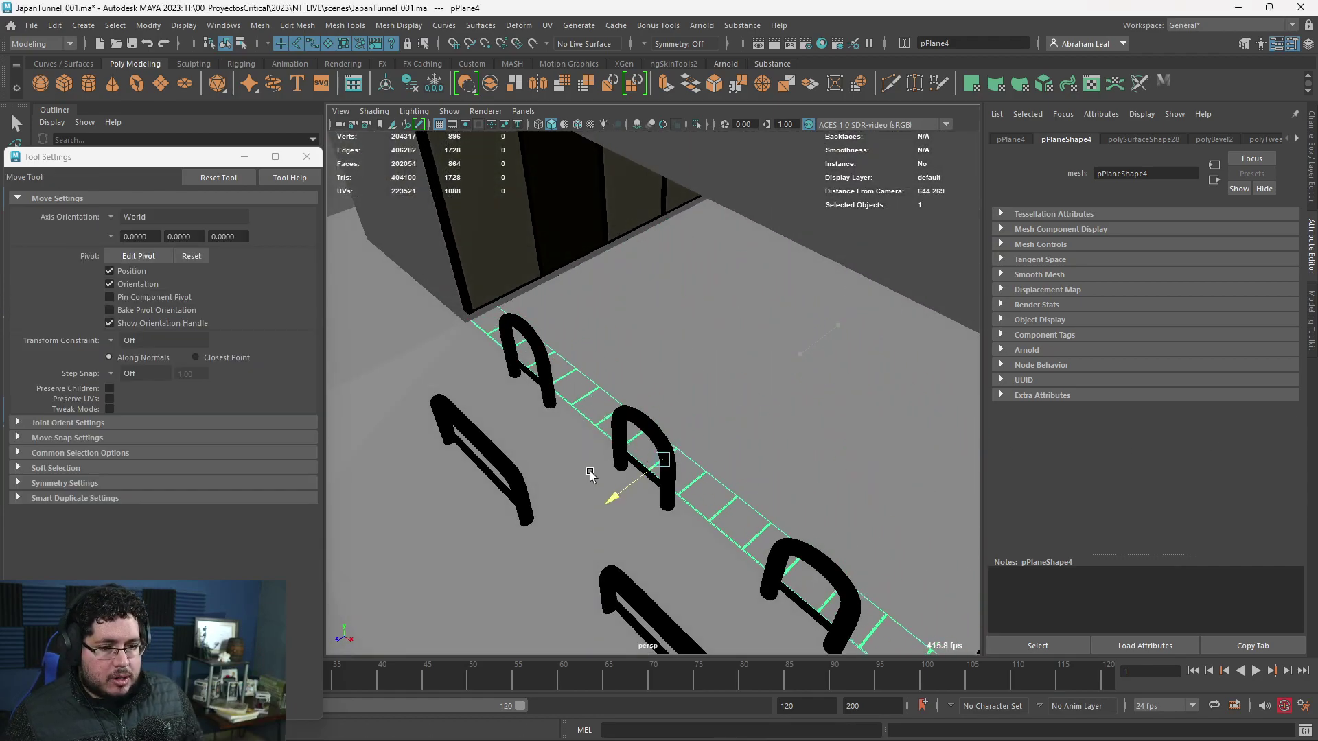
left_click_drag(678, 410, 709, 426, "alt")
right_click_drag(710, 427, 856, 533, "alt")
left_click_drag(856, 532, 833, 462, "alt")
- Try placing a duplicate of the tile strip directly beside the original along Z
key("ctrl+d")
left_click_drag(843, 395, 786, 350)
right_click_drag(786, 350, 851, 430, "alt")
middle_click_drag(852, 430, 819, 441, "alt")
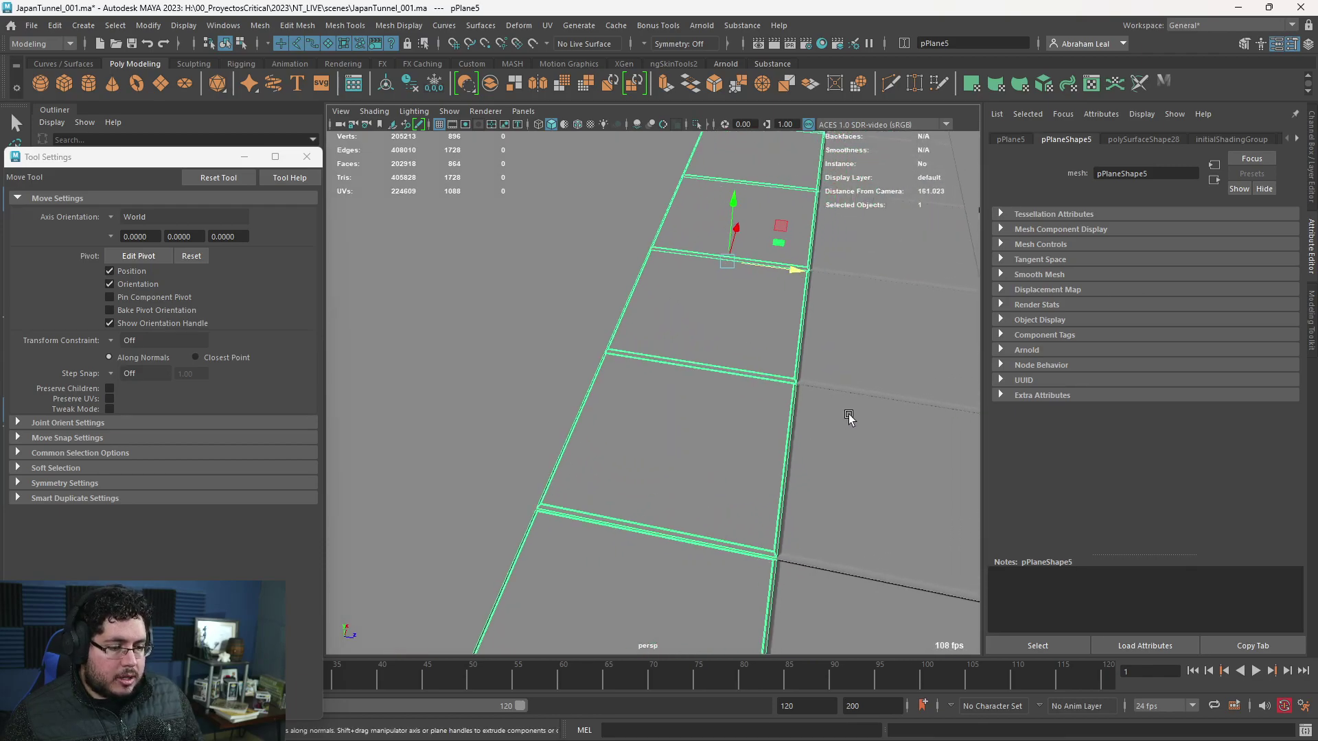
key("Delete")
left_click(878, 310)
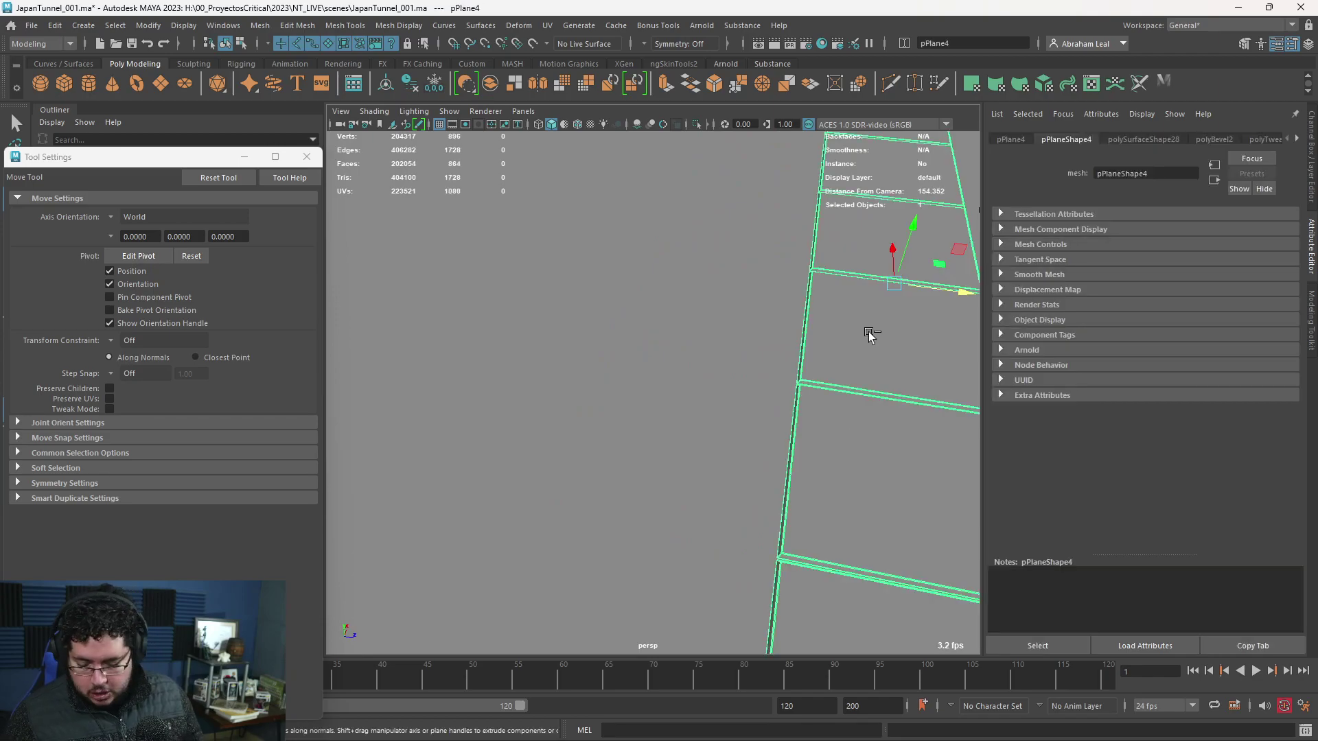
- Duplicate the tile strip flush beside the original along Z and repeat the offset duplication for the first few rows
middle_click_drag(959, 296, 785, 292, "alt")
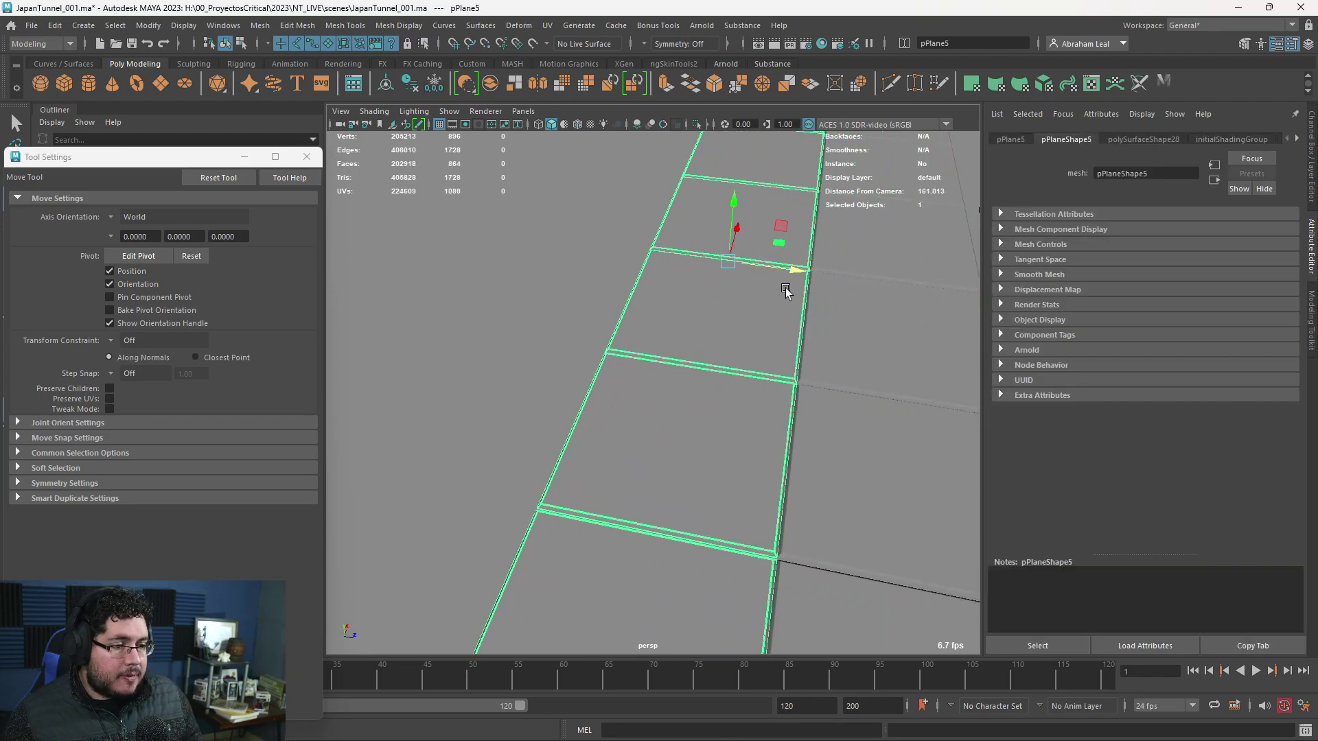
right_click_drag(784, 292, 794, 335, "alt")
key("shift+d")
key("shift+d")
key("shift+d")
key("shift+d")
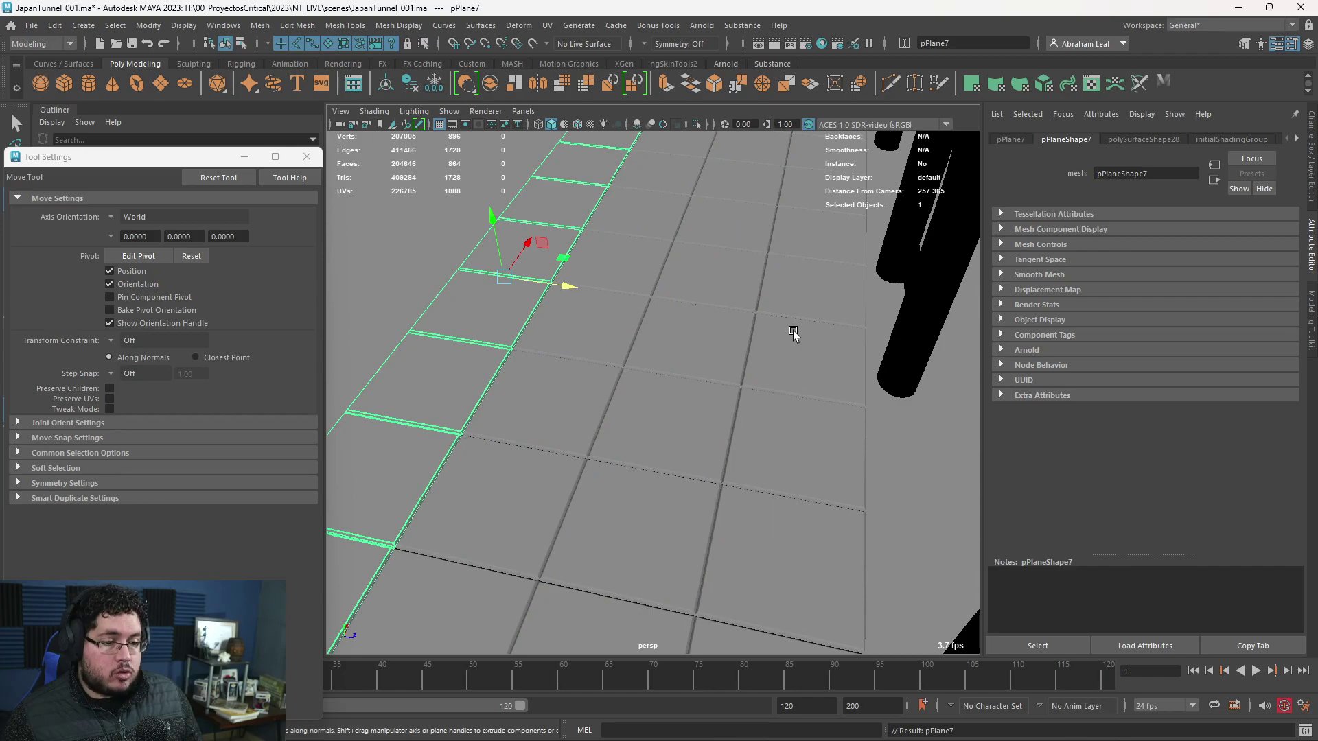
- Keep duplicating the strip with the same offset until the tile rows reach the barriers at the tunnel's far end
scroll(794, 334, "down", 10)
scroll(793, 331, "up", 4)
left_click_drag(758, 335, 635, 346, "alt")
middle_click_drag(635, 347, 697, 406, "alt")
left_click_drag(697, 406, 629, 372, "alt")
key("shift+d")
key("shift+d")
key("shift+d")
key("shift+d")
key("shift+d")
key("shift+d")
key("shift+d")
key("shift+d")
key("shift+d")
key("shift+d")
key("shift+d")
key("shift+d")
key("shift+d")
key("shift+d")
key("shift+d")
key("shift+d")
key("shift+d")
key("shift+d")
key("shift+d")
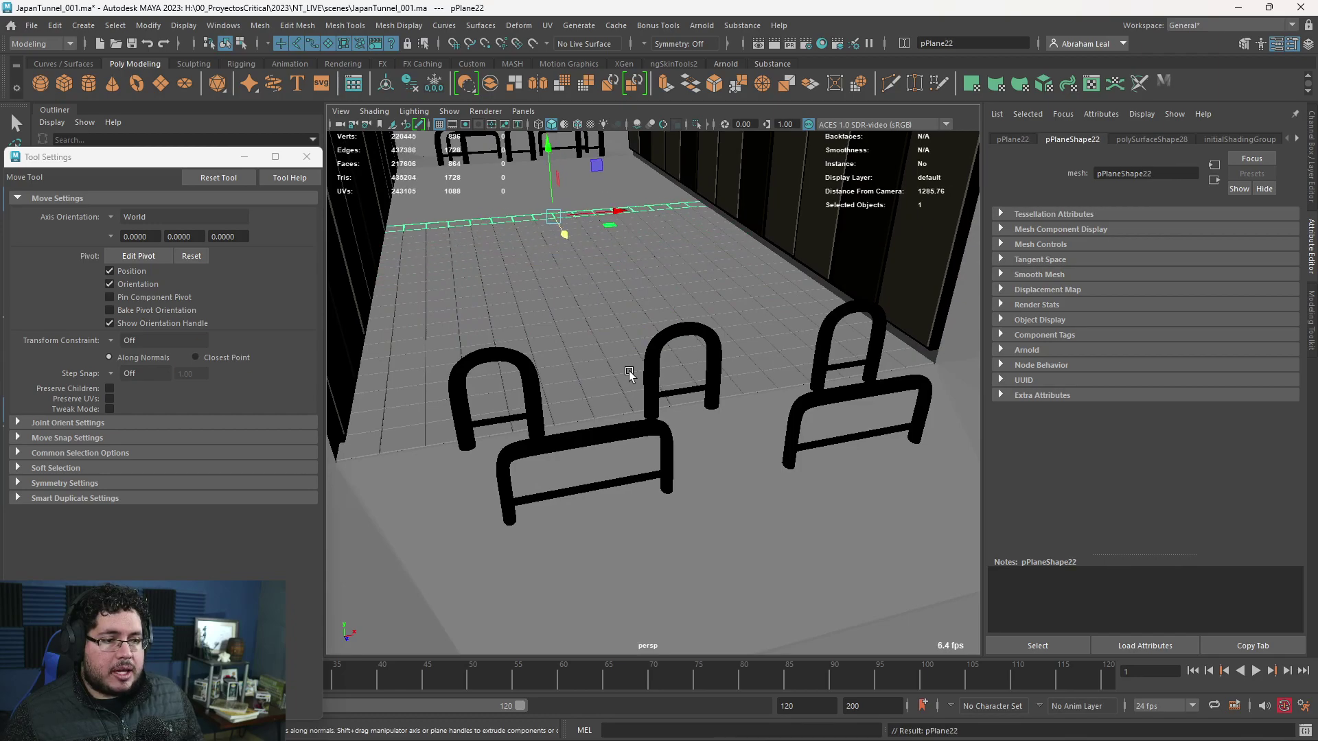
key("shift+d")
key("shift+d")
key("shift+d")
key("shift+d")
key("shift+d")
key("shift+d")
key("shift+d")
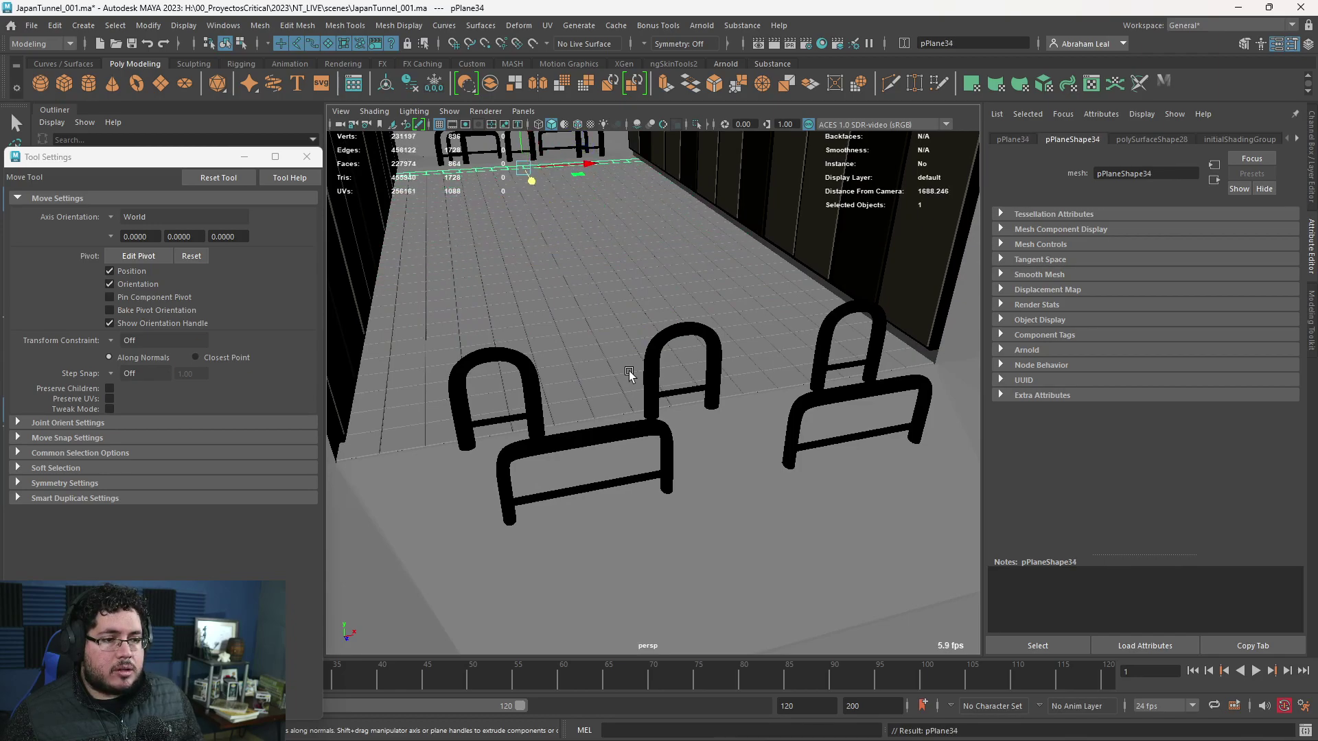
left_click_drag(608, 365, 542, 332, "alt")
right_click_drag(542, 332, 632, 373, "alt")
left_click_drag(632, 373, 804, 387, "alt")
key("shift+d")
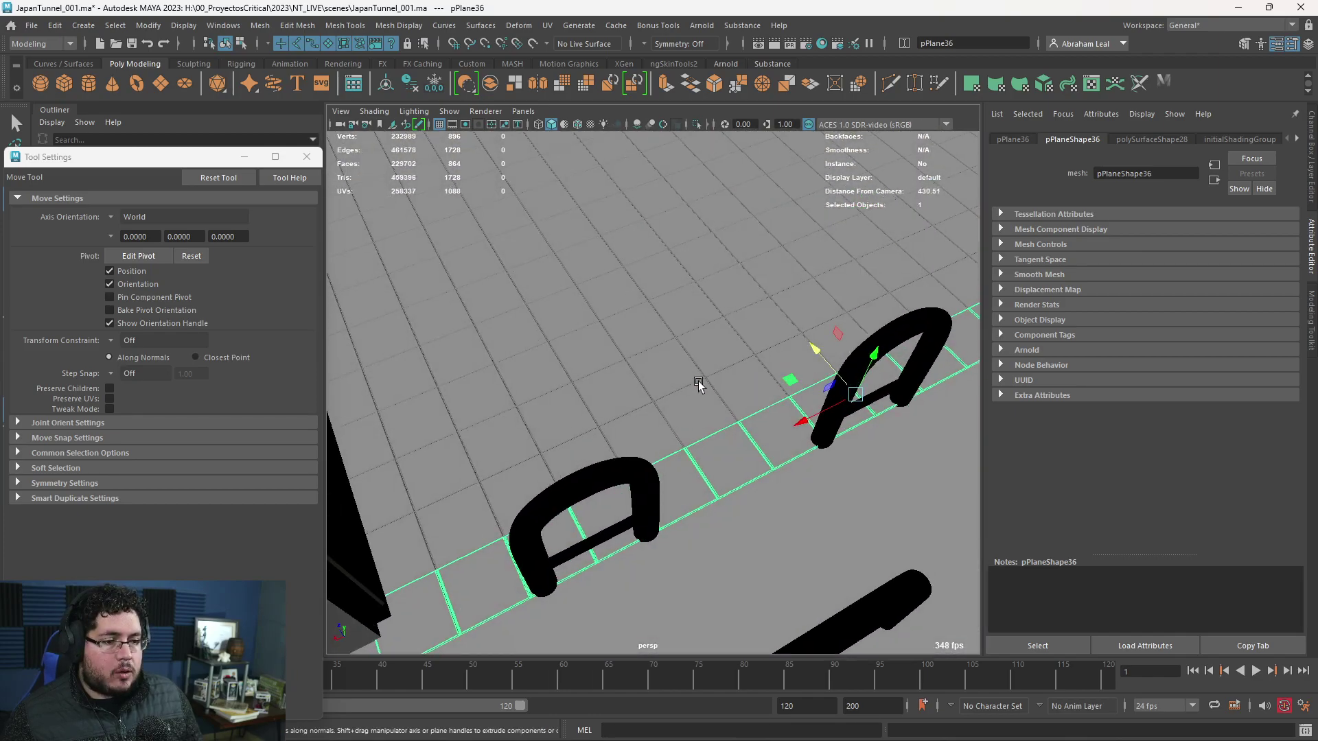
- Close the floating Tool Settings window and face the finished tile floor
left_click(307, 156)
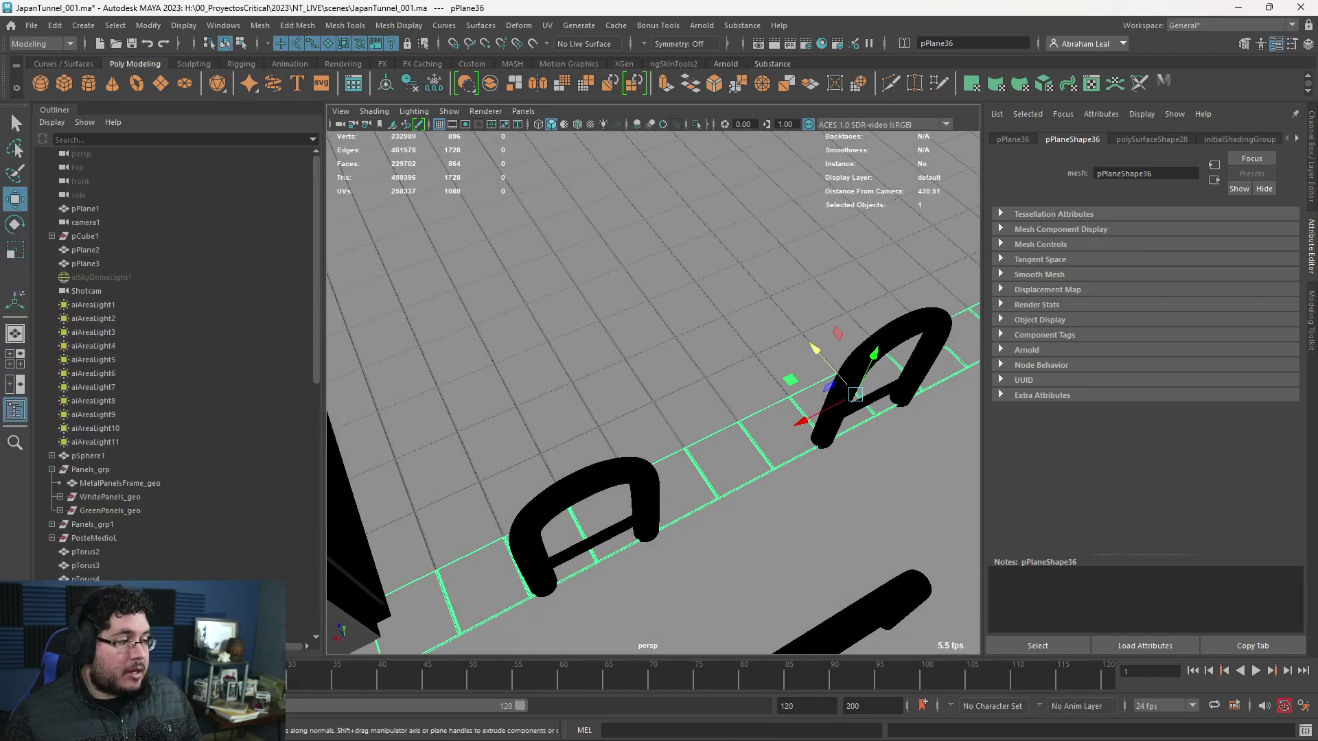
left_click_drag(537, 391, 465, 344, "alt")
right_click_drag(465, 344, 412, 398, "alt")
left_click_drag(412, 397, 459, 368, "alt")
right_click_drag(459, 368, 378, 388, "alt")
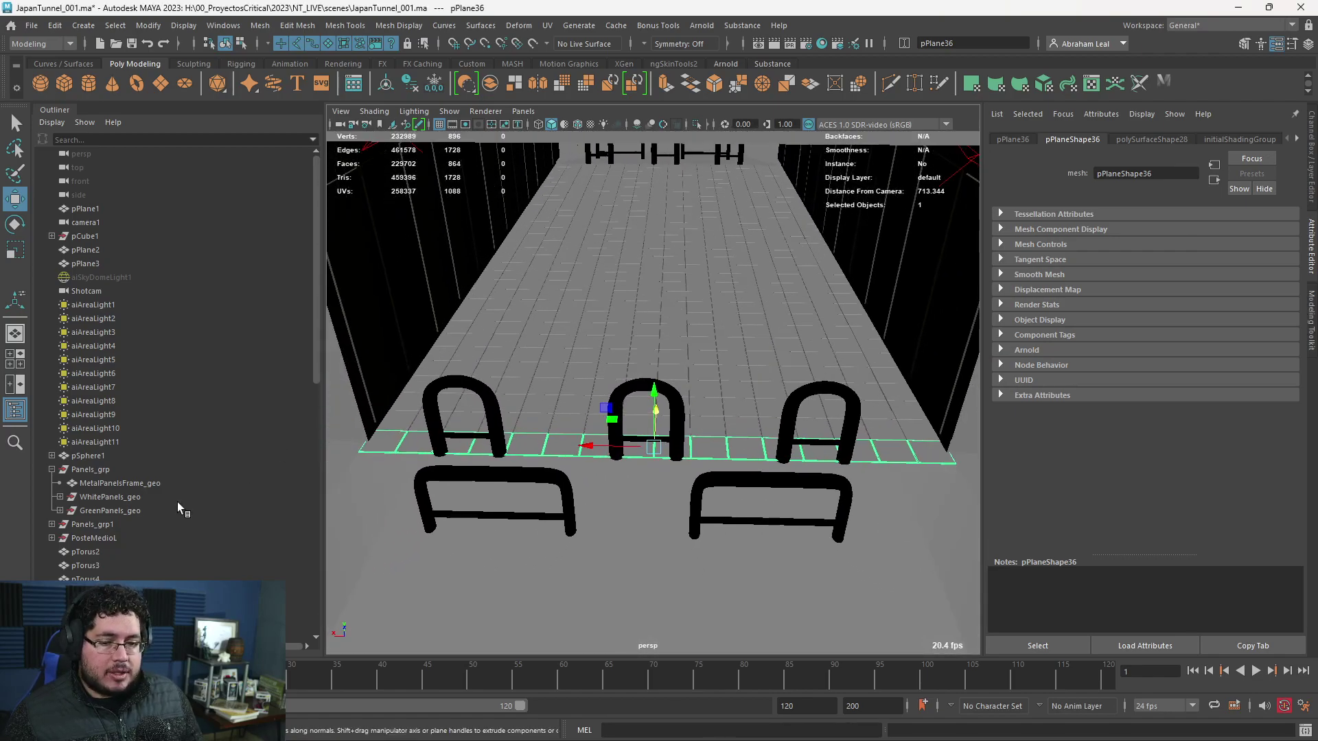
- Select all tile strips pPlane4 to pPlane36 without the pTorus barriers and isolate them
scroll(176, 526, "down", 5)
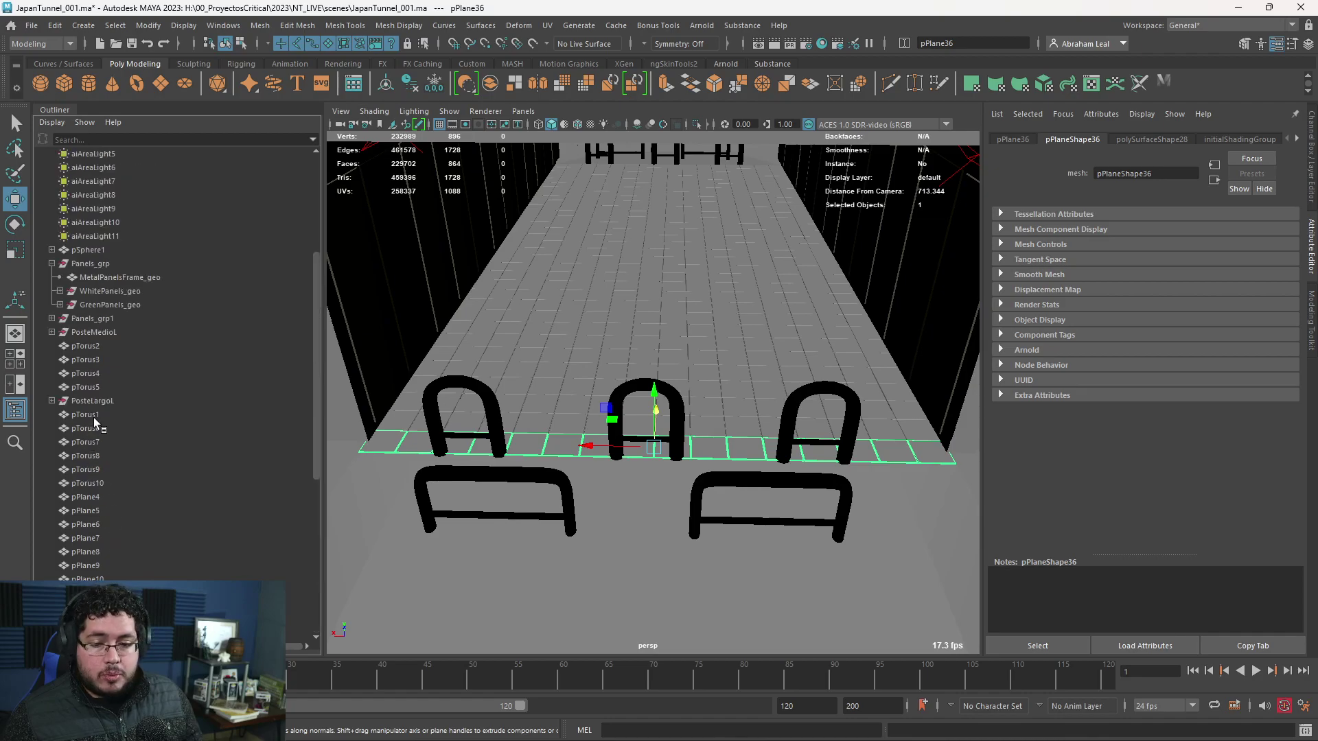
left_click(110, 412, "shift")
left_click(94, 416, "ctrl")
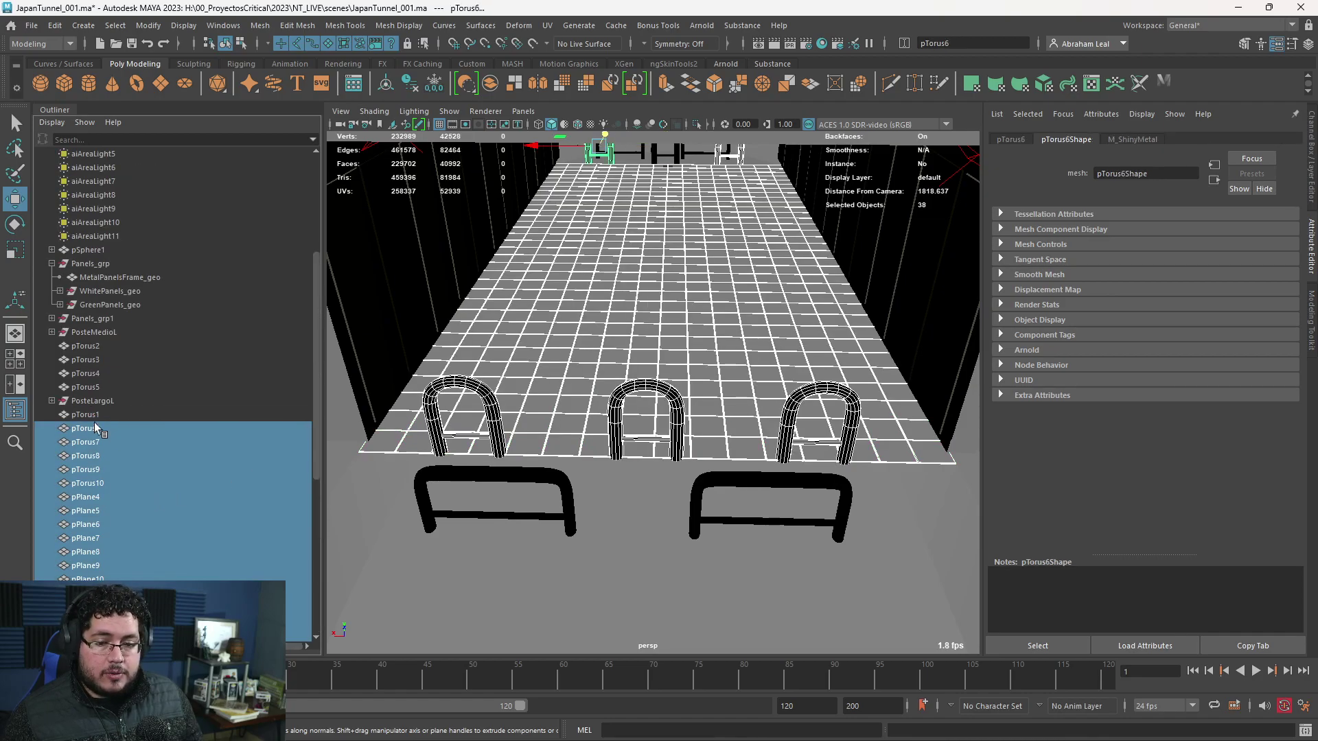
left_click(95, 427, "ctrl")
left_click(96, 441, "ctrl")
left_click(94, 455, "ctrl")
left_click(93, 470, "ctrl")
left_click(92, 483, "ctrl")
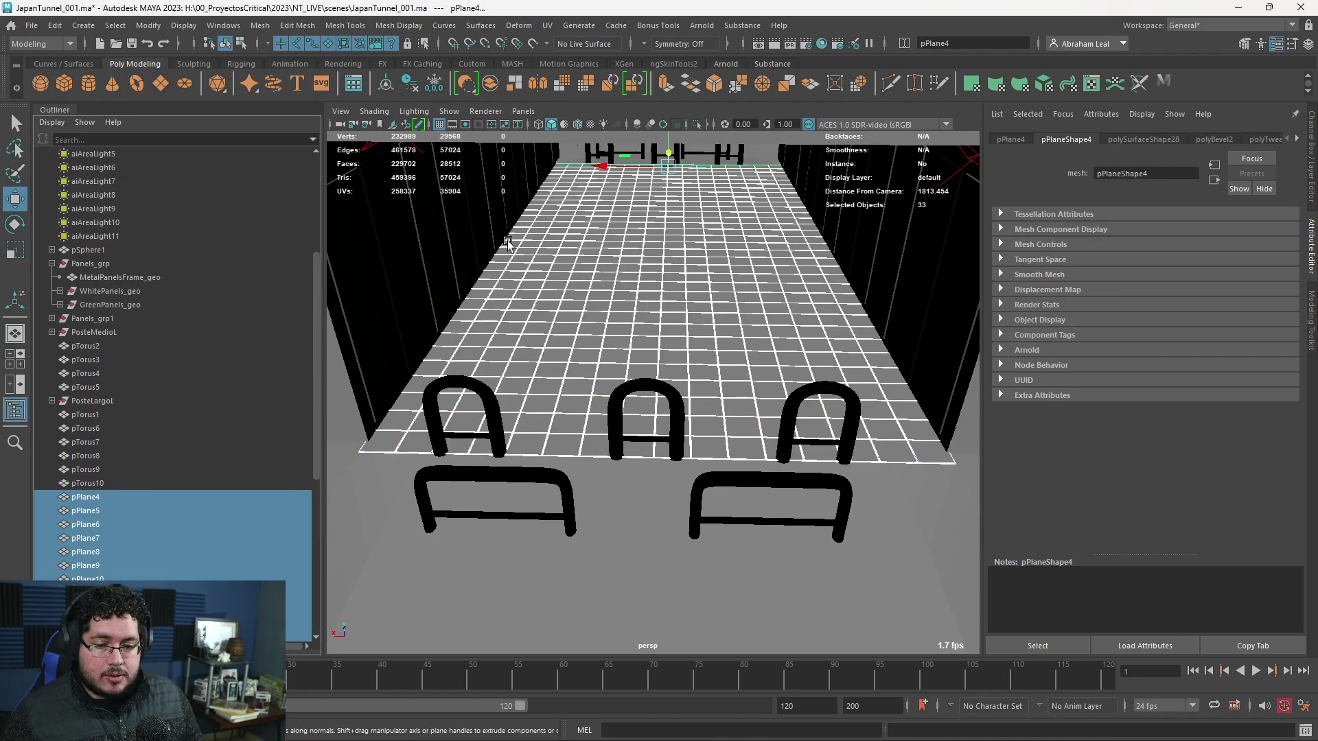
left_click(697, 124)
left_click_drag(584, 261, 662, 303, "alt")
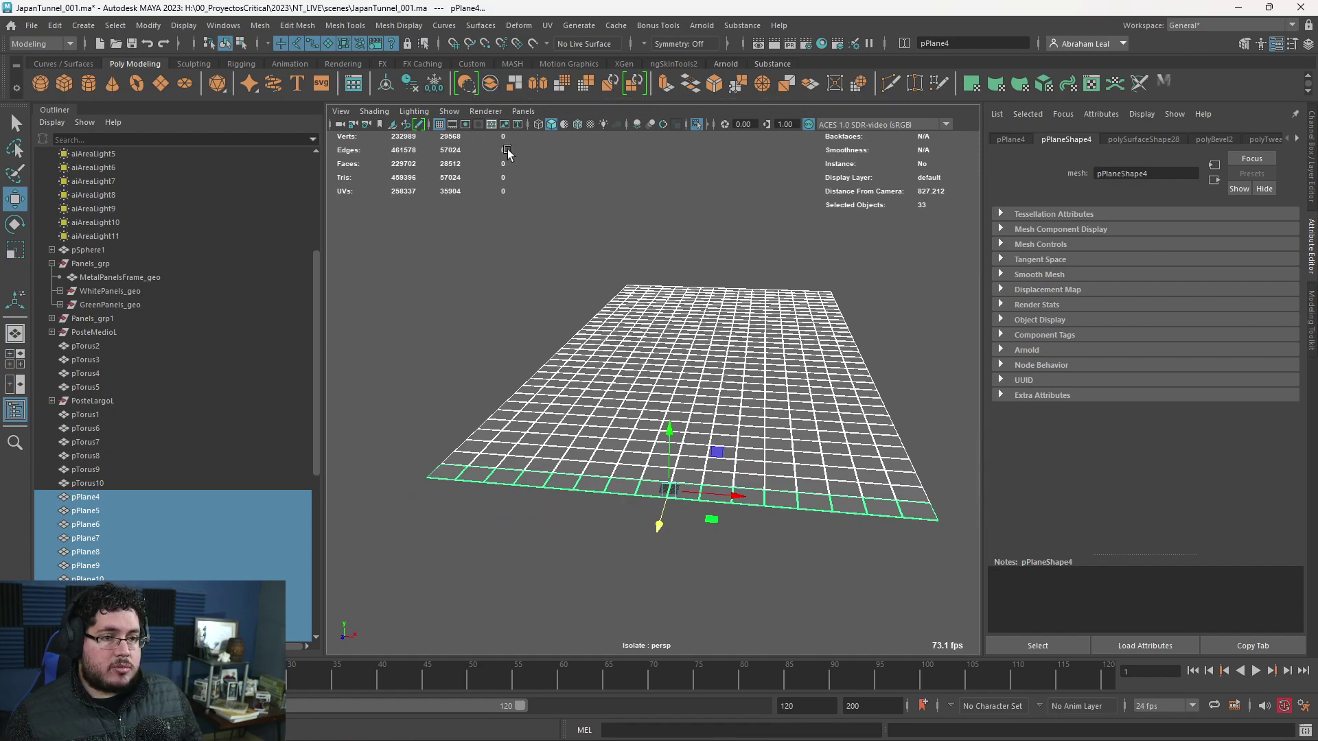
- Combine the strips into one mesh without history and delete the leftover empty pPlane transforms
left_click(409, 83)
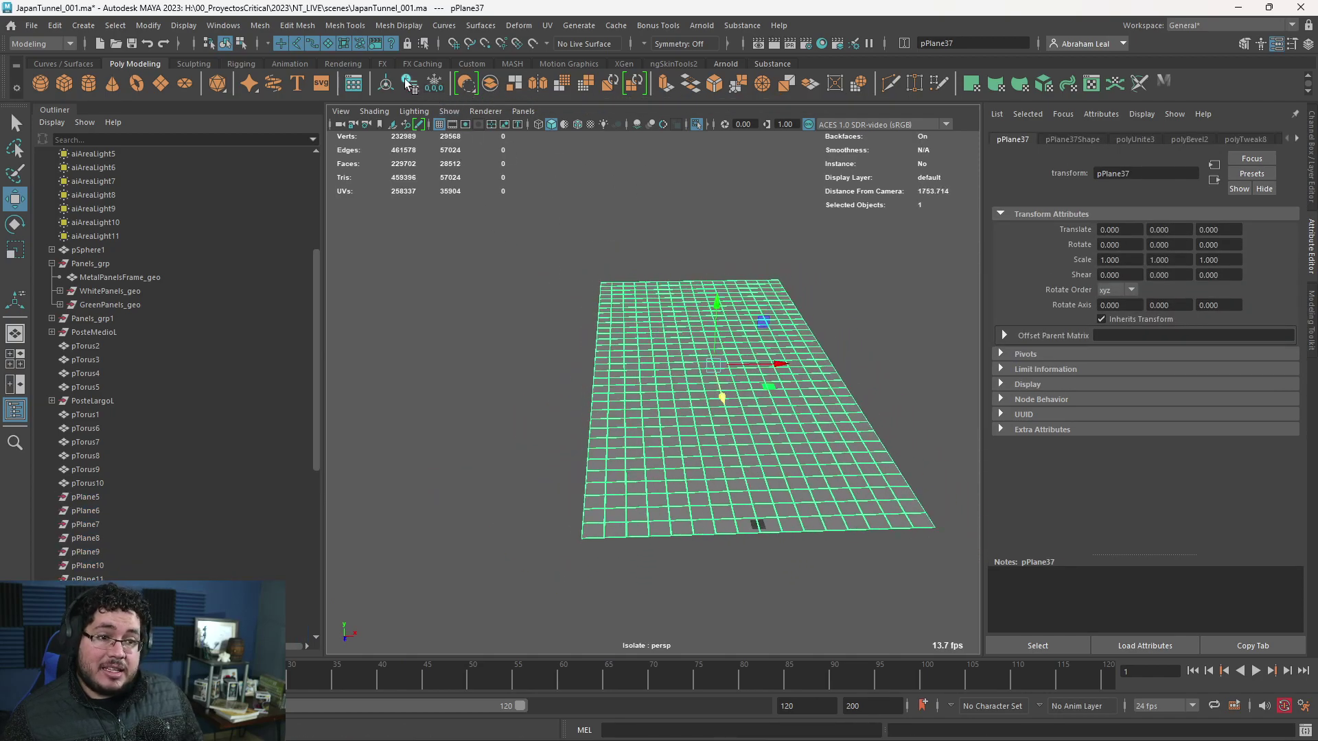
left_click(94, 579)
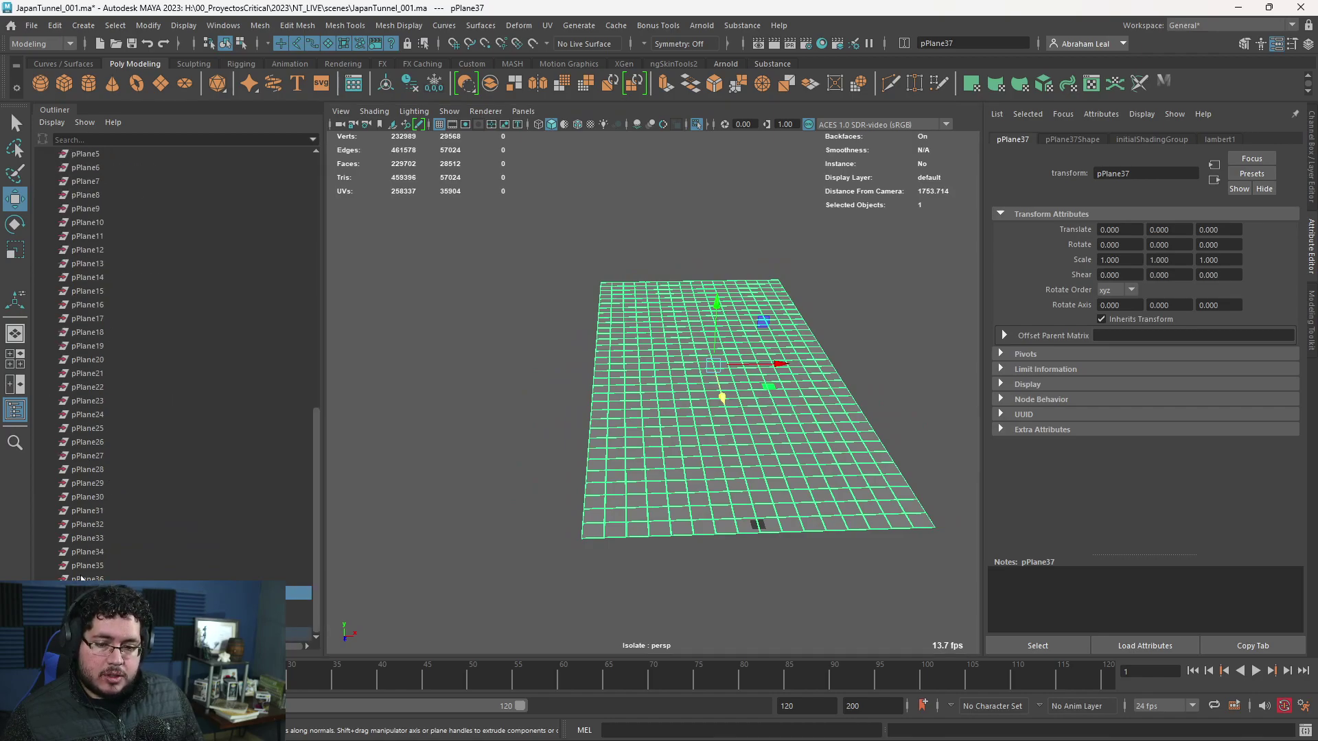
scroll(85, 391, "up", 11)
left_click(85, 593, "shift")
key("Delete")
- Separate the combined floor mesh into individual tile objects
left_click(776, 415)
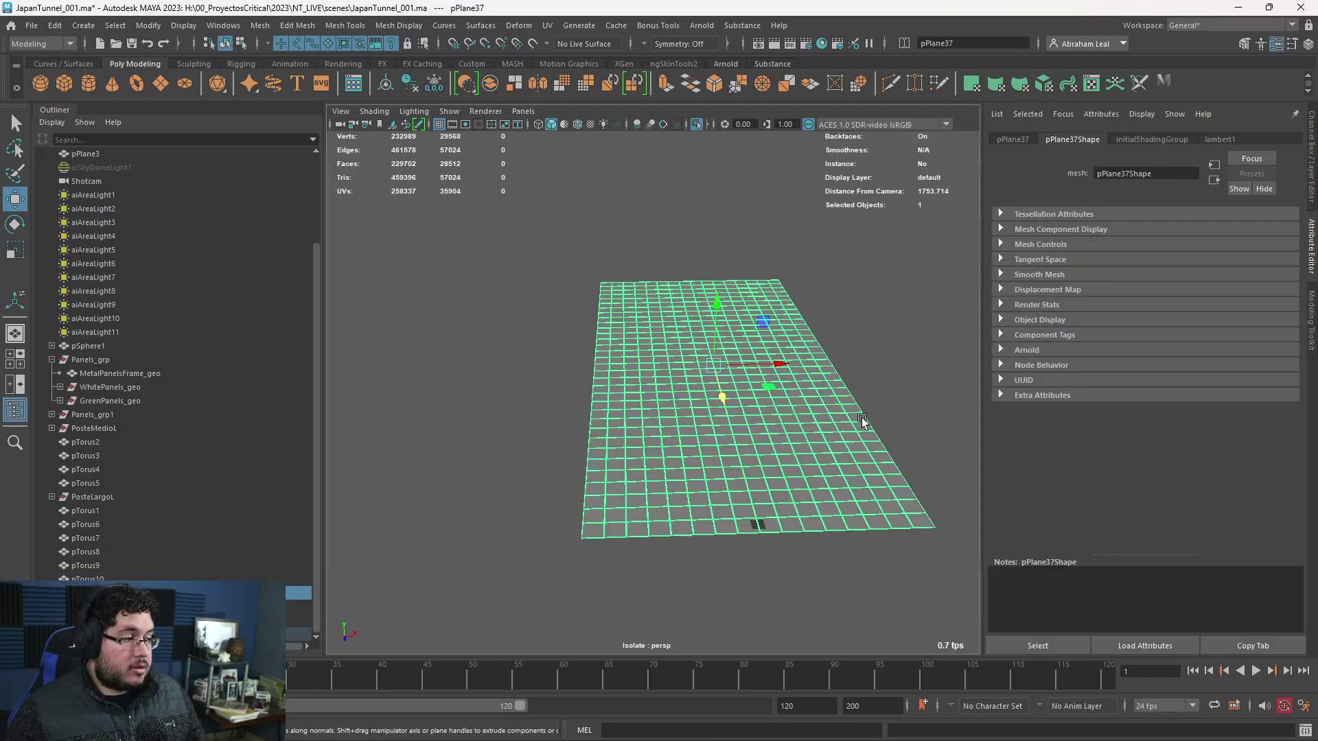
middle_click_drag(789, 372, 728, 329, "alt")
right_click_drag(728, 330, 738, 357, "alt")
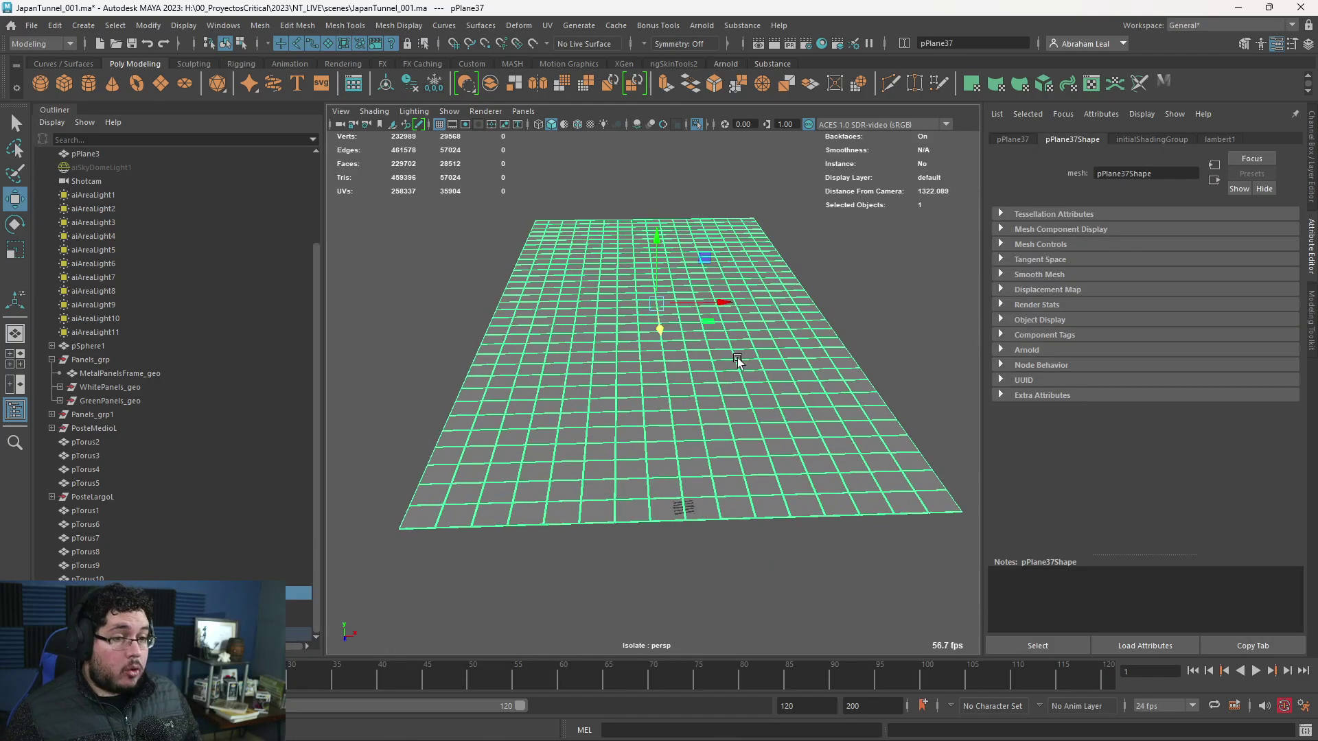
left_click(269, 26)
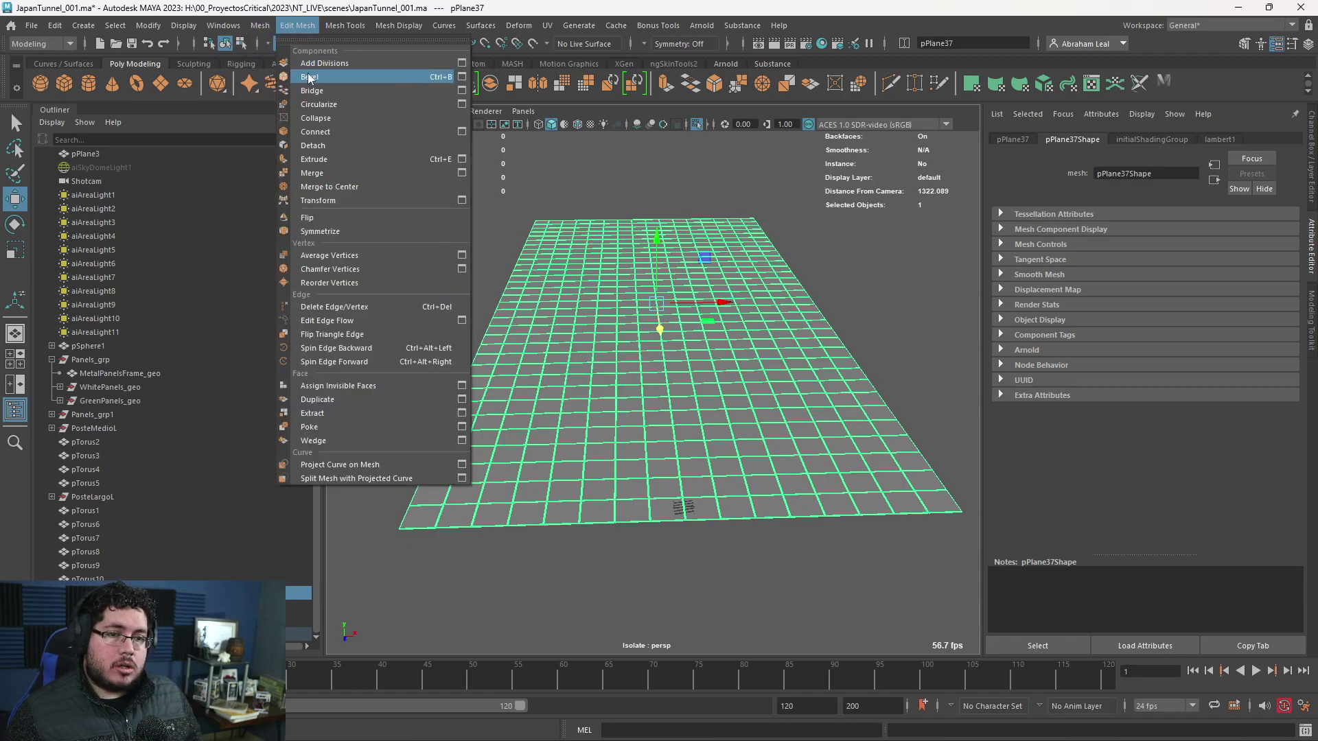
mouse_move(261, 26)
left_click(284, 90)
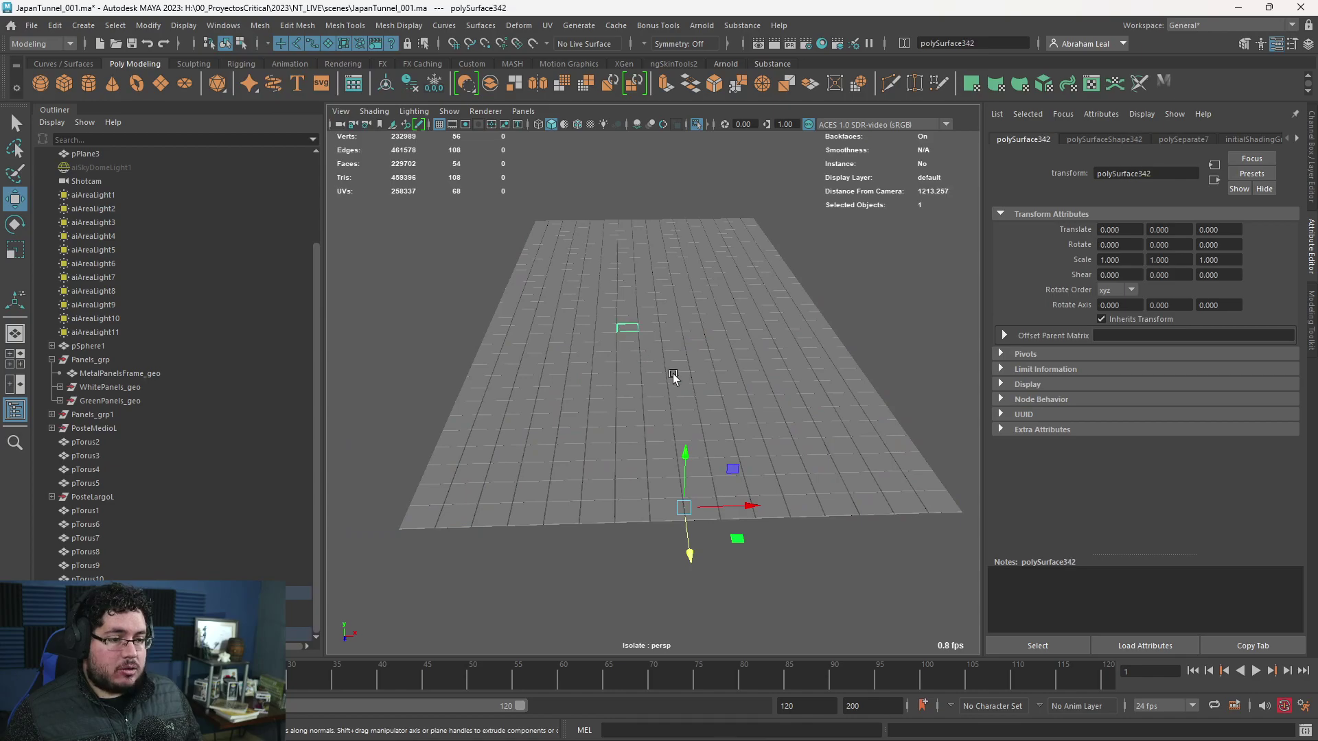
- Select all the separated floor tiles, delete their construction history and centre each tile's pivot
scroll(798, 314, "down", 5)
left_click_drag(847, 328, 821, 341, "alt")
scroll(821, 341, "down", 1)
left_click_drag(802, 235, 474, 499)
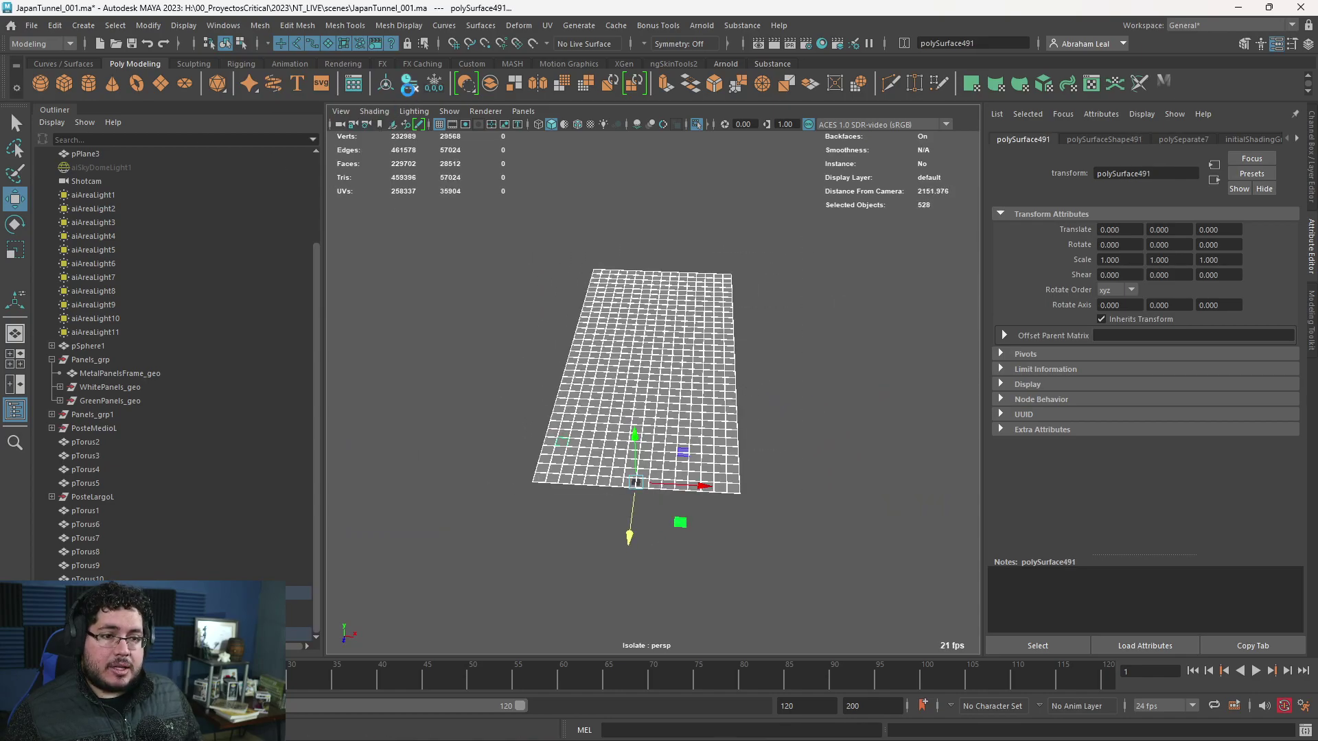
left_click(408, 95)
left_click_drag(635, 319, 716, 382, "alt")
scroll(746, 368, "up", 3)
scroll(715, 381, "up", 2)
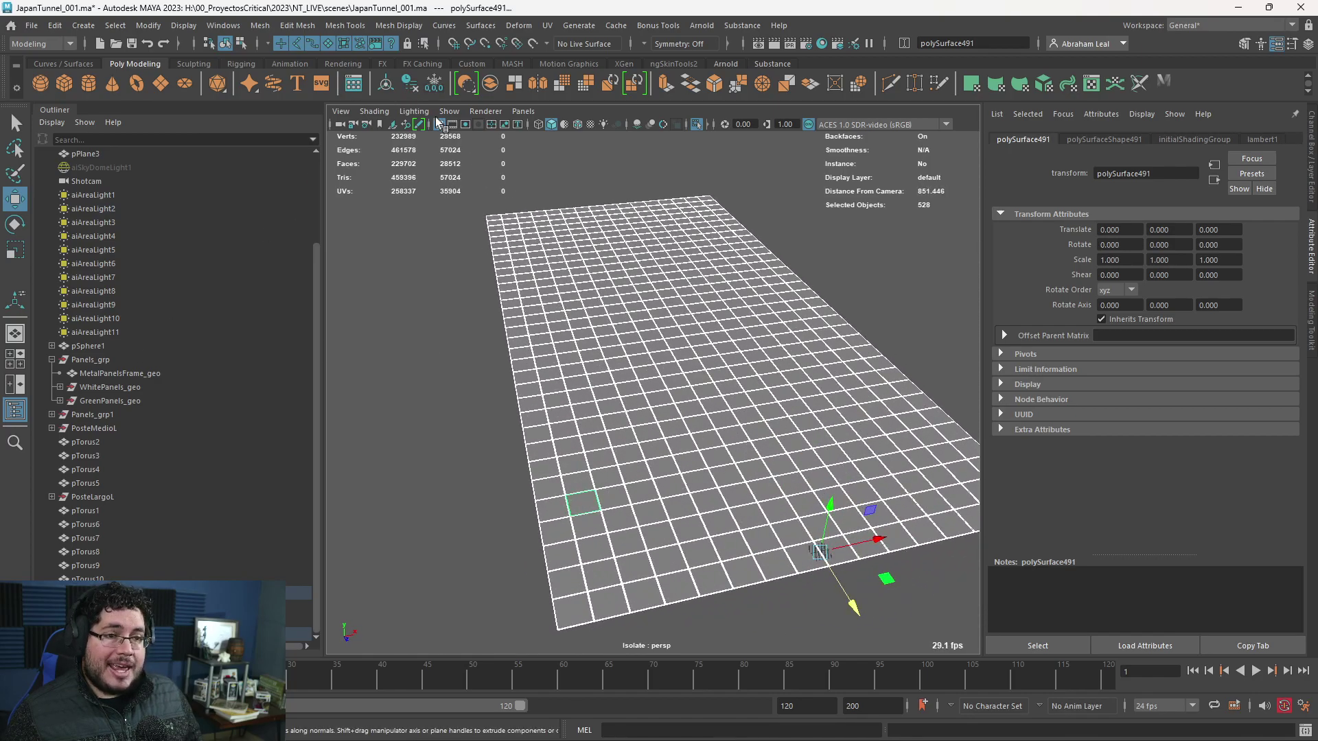
left_click(386, 88)
- Deselect the tiles and examine the tiled floor from several angles
left_click_drag(604, 402, 639, 349, "alt")
scroll(642, 354, "up", 4)
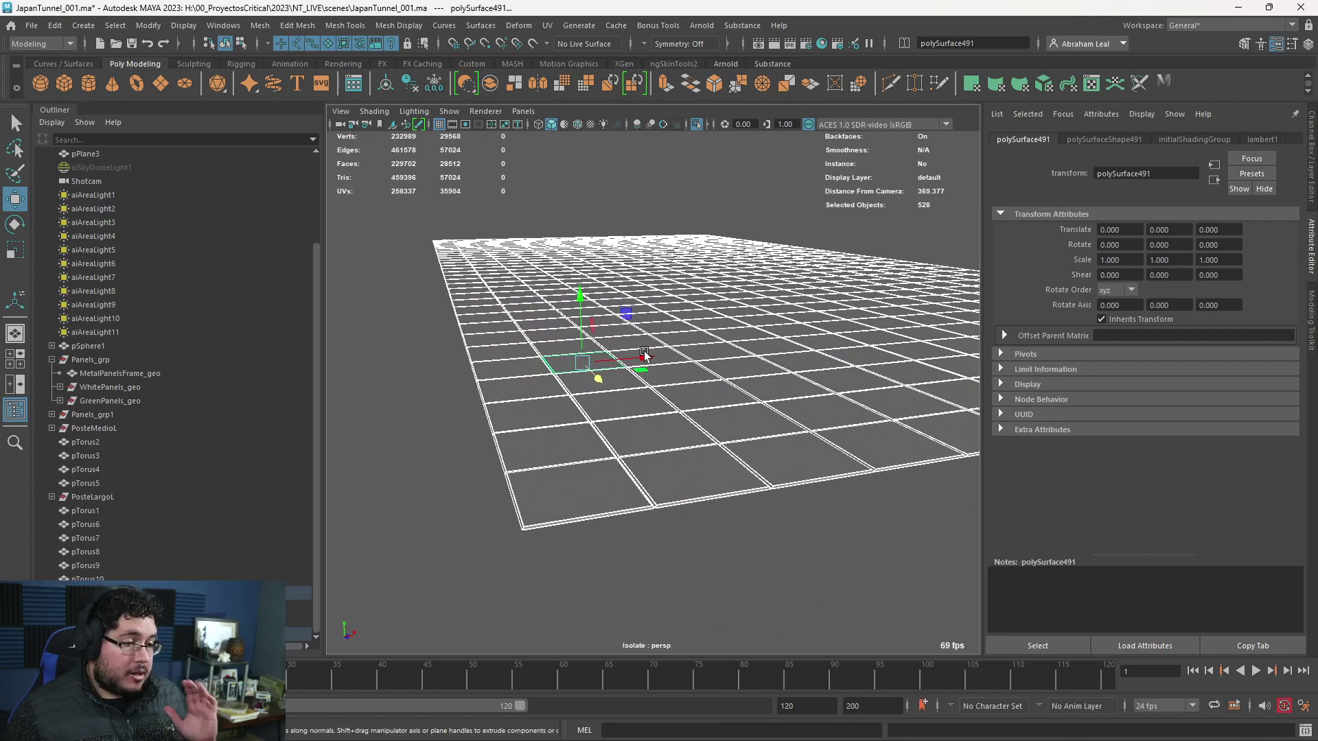
left_click_drag(682, 372, 618, 361, "alt")
scroll(613, 348, "down", 3)
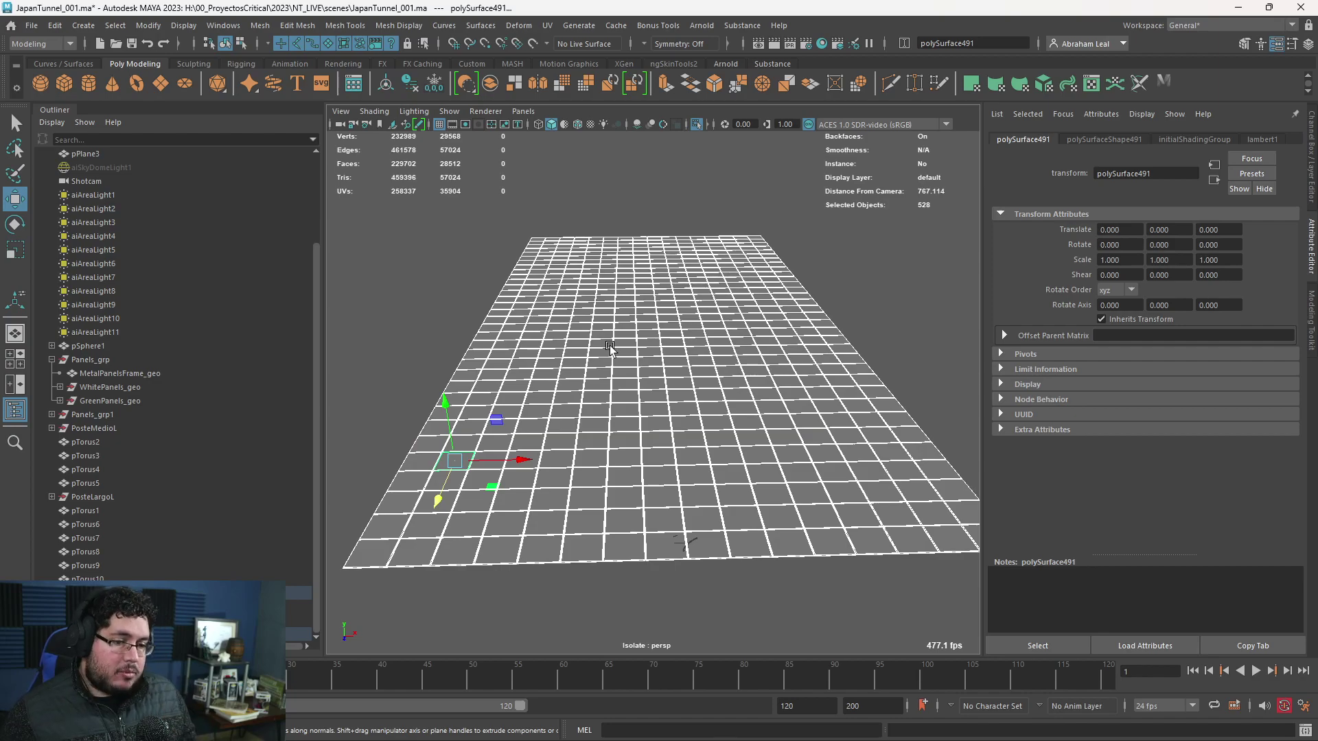
left_click_drag(645, 385, 672, 378, "alt")
left_click(480, 416)
left_click_drag(523, 437, 577, 444, "alt")
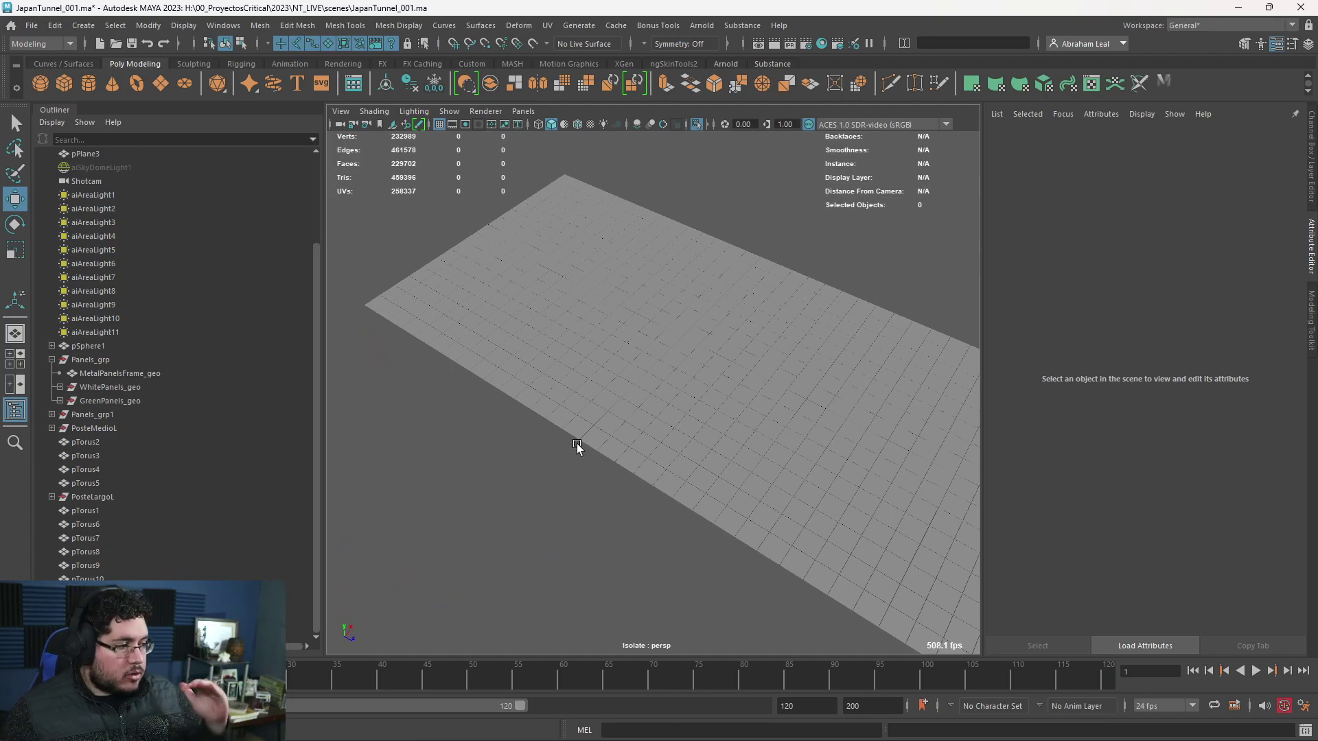
left_click_drag(576, 443, 596, 427, "alt")
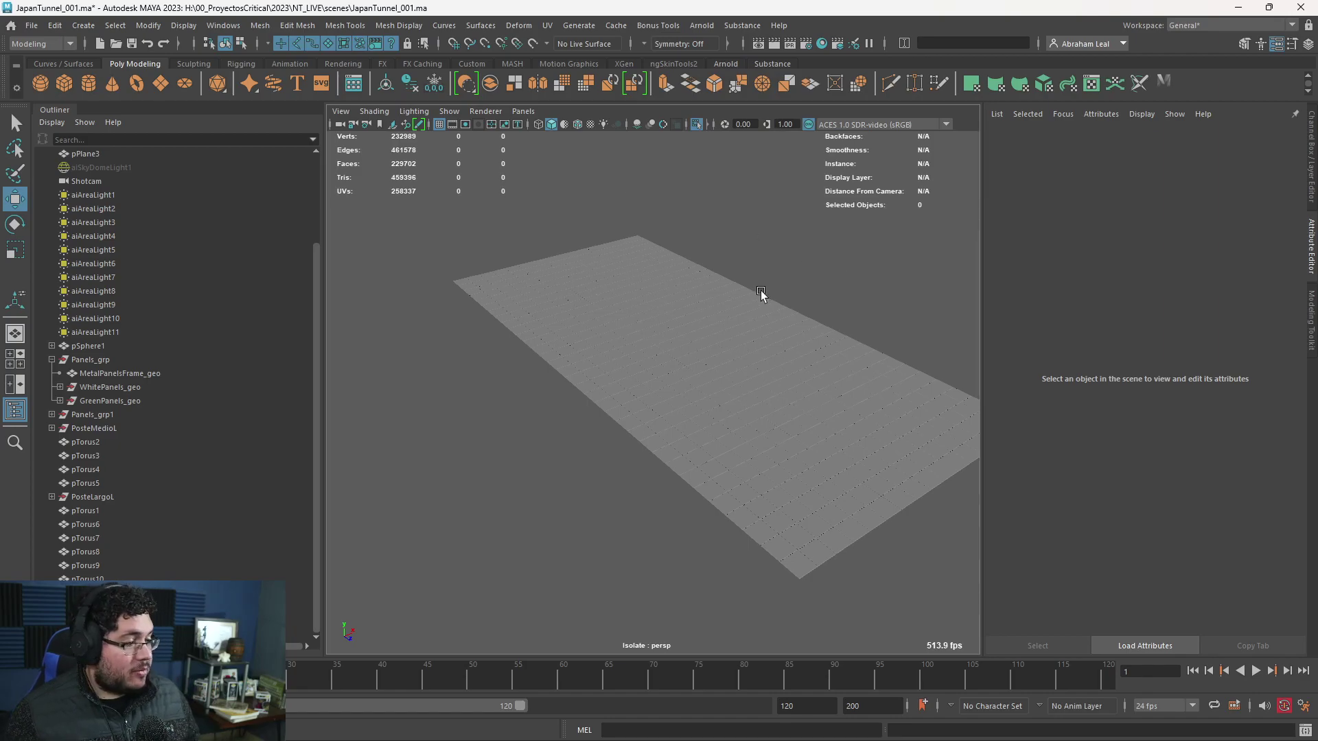
- Switch to Chrome, search for "maya bonus tools" and open the Autodesk Maya Bonus Tools 2019-2023 page
key("super")
key("super")
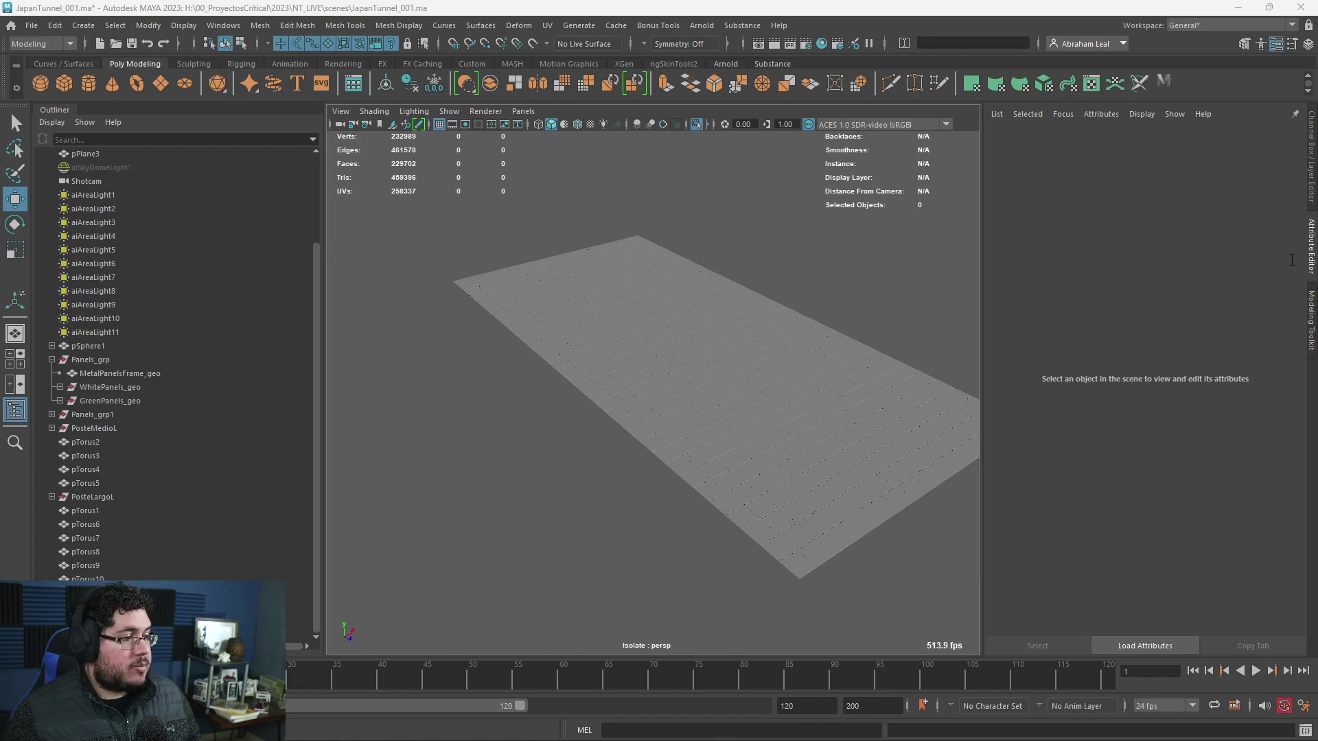
type("maya bonus tool")
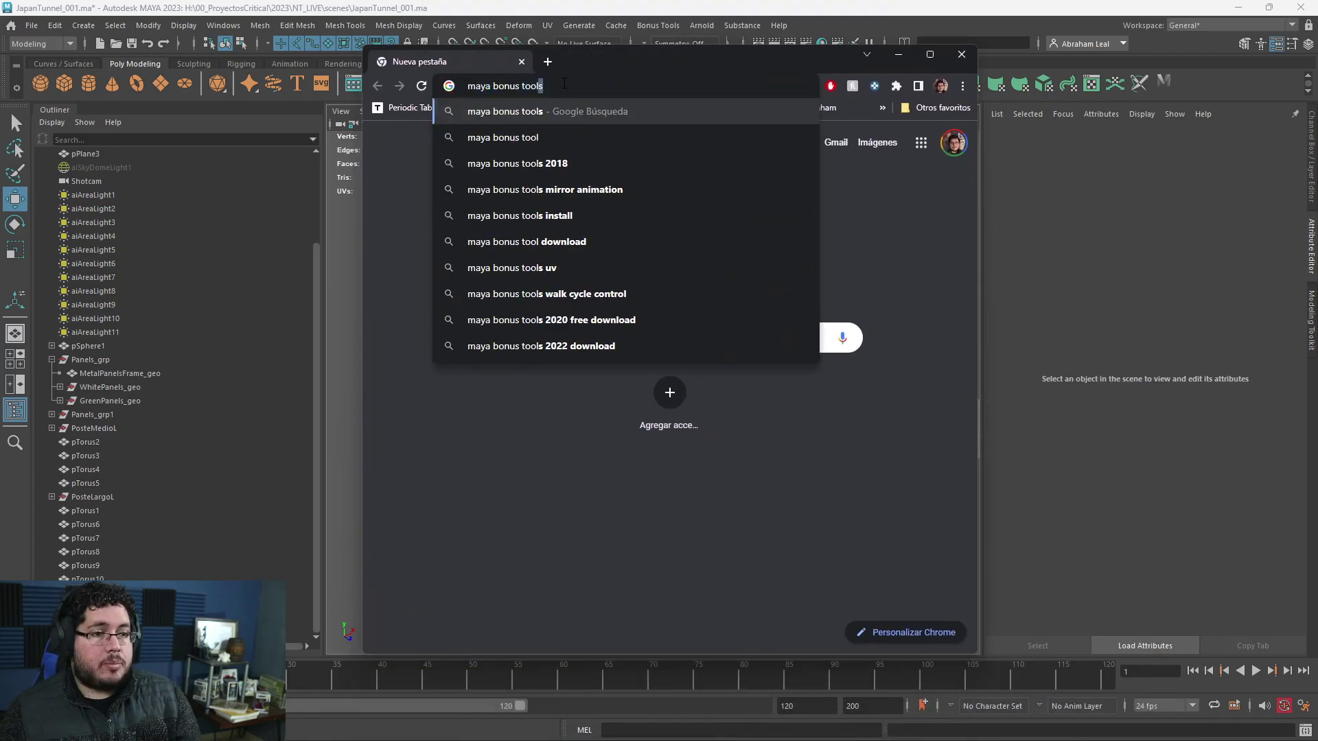
key("Return")
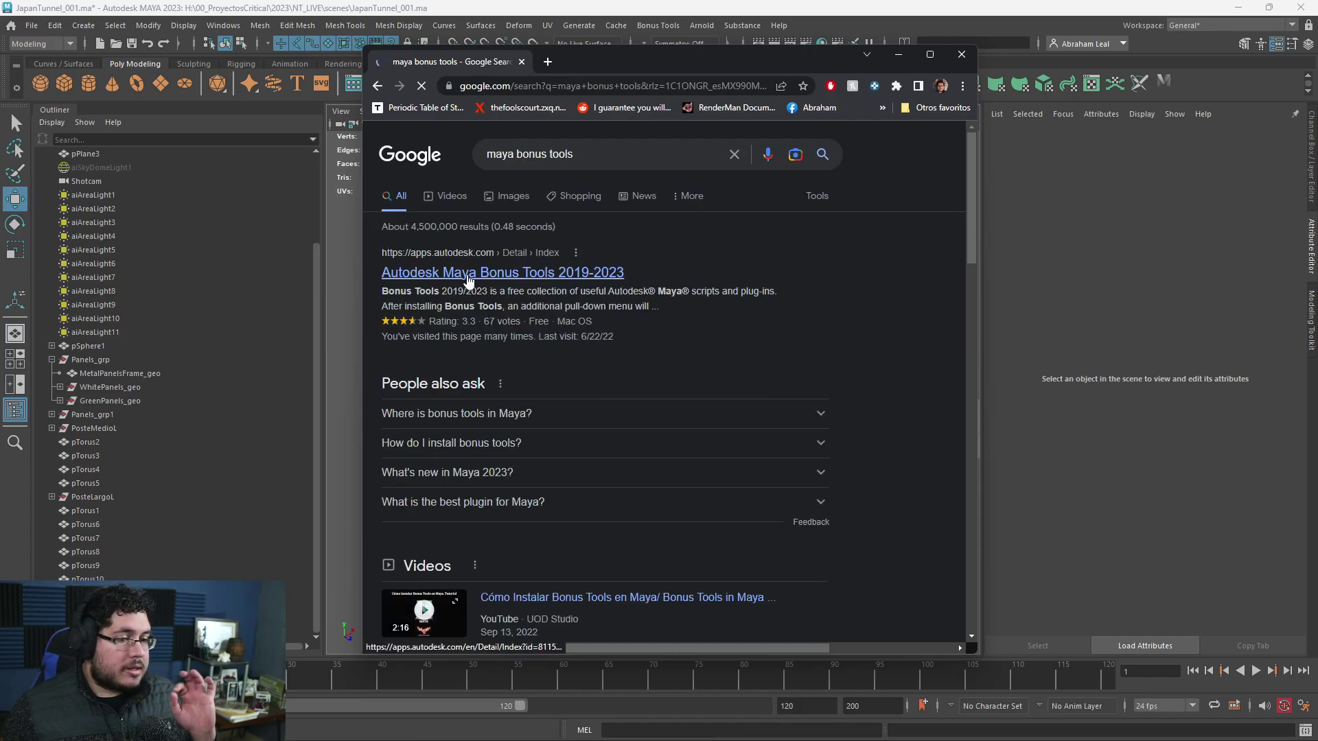
left_click(467, 275)
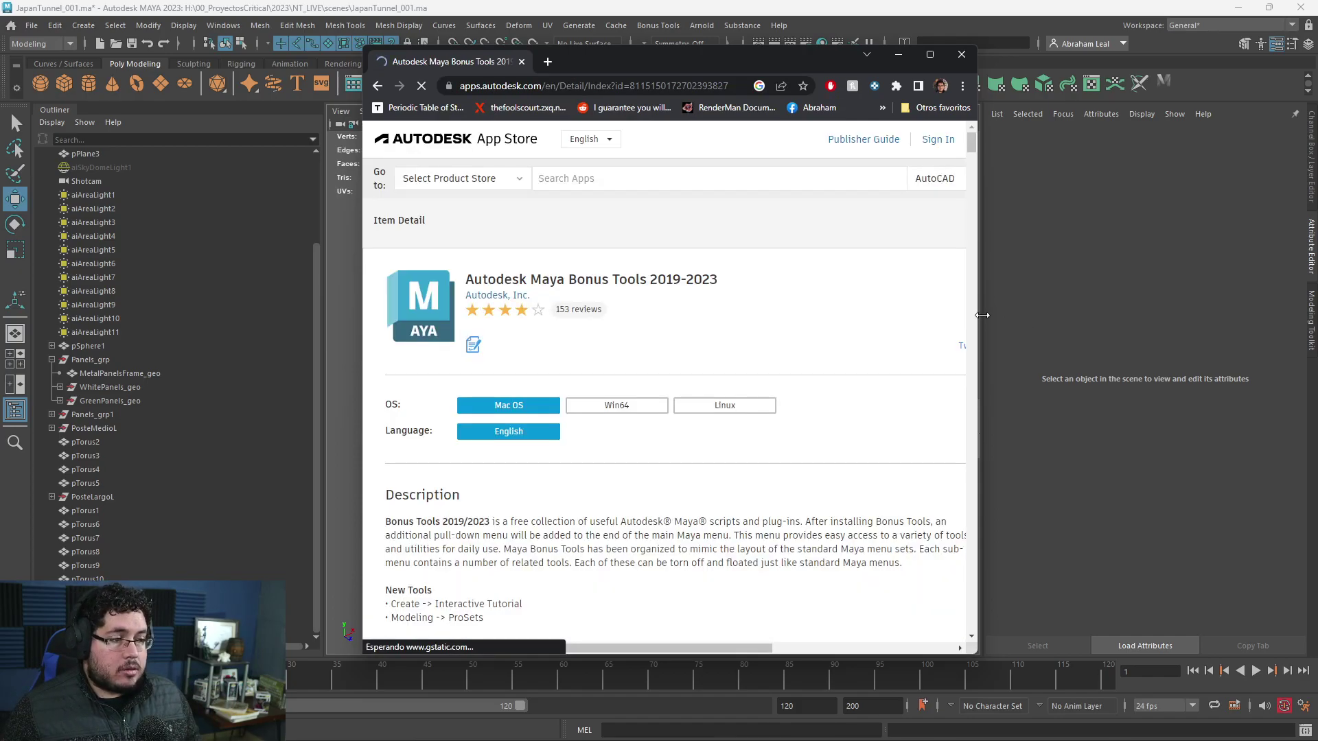
- Widen the browser window, read the Bonus Tools description and close the browser to return to Maya
left_click_drag(980, 317, 1197, 316)
scroll(890, 353, "down", 1)
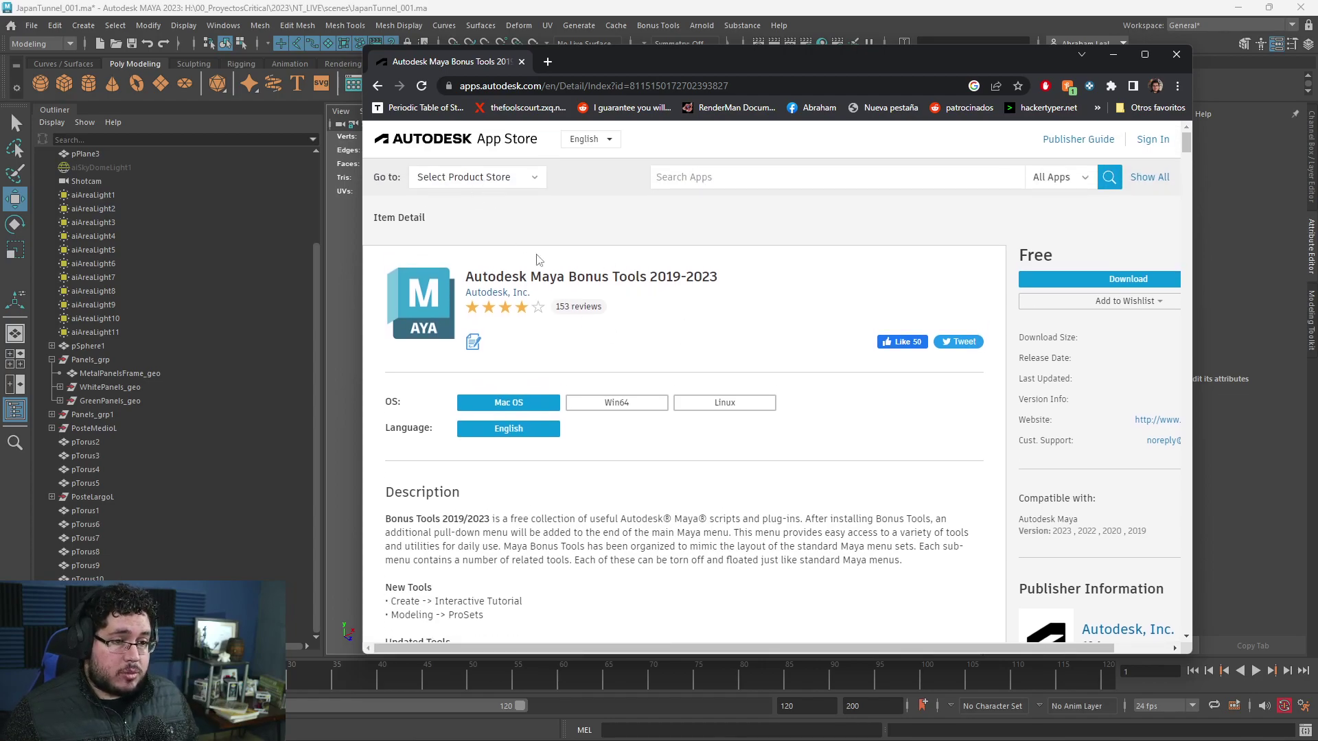
scroll(412, 376, "down", 1)
scroll(415, 371, "down", 3)
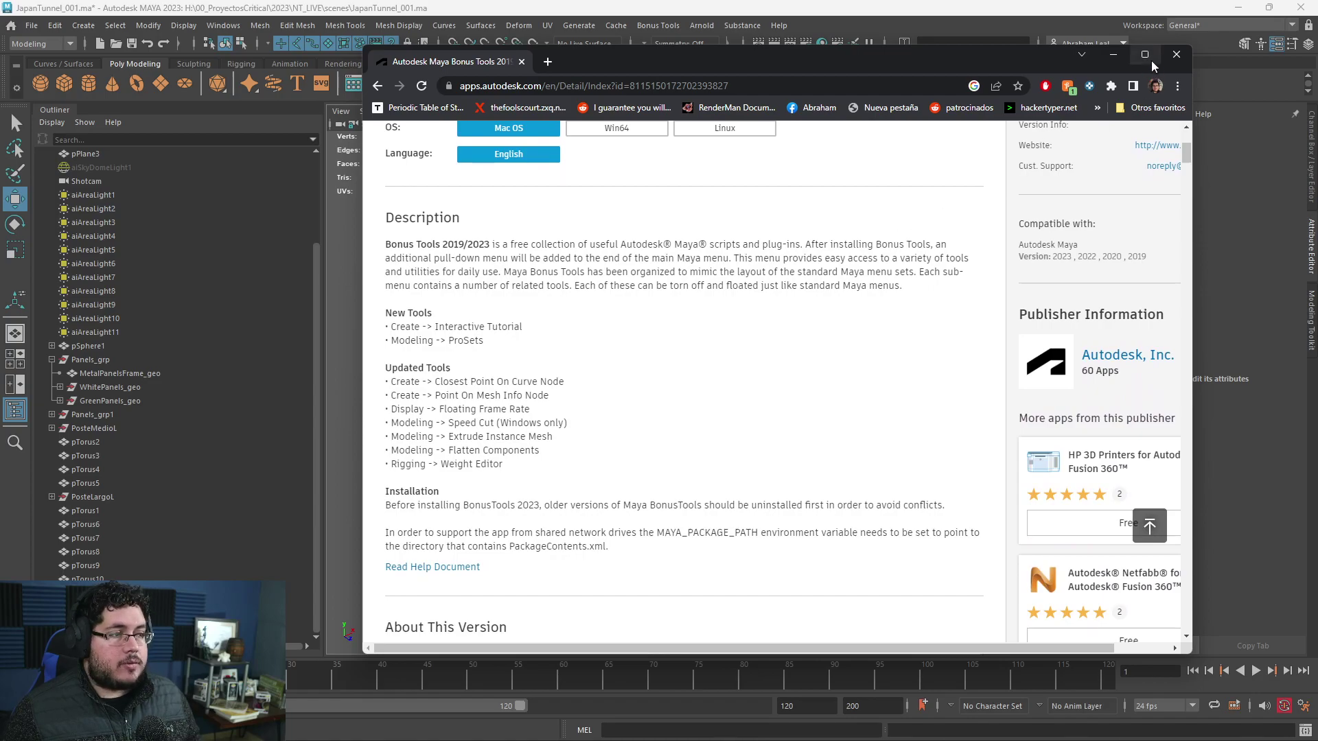
left_click(1175, 55)
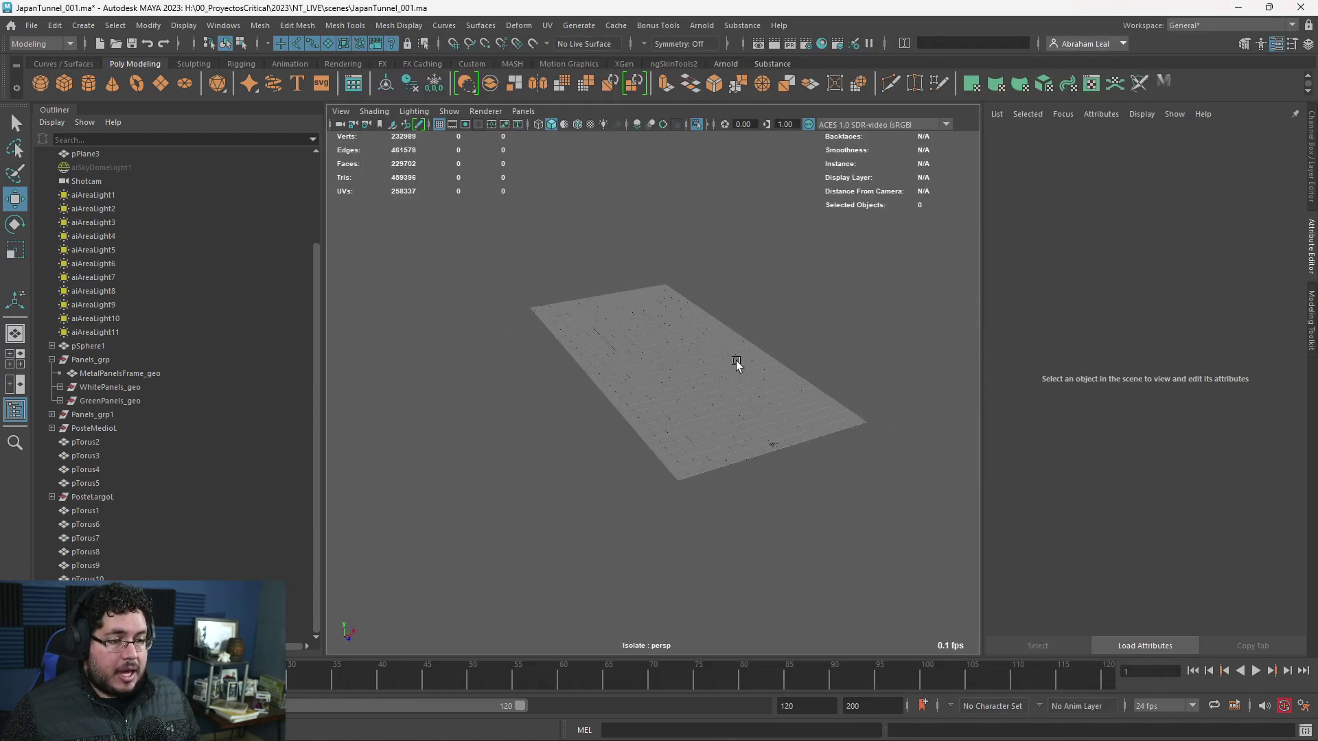
- Show the Channel Box, try lowering one corner tile by about 0.264 in Y, and undo the move
left_click_drag(849, 236, 481, 537)
scroll(856, 524, "up", 6)
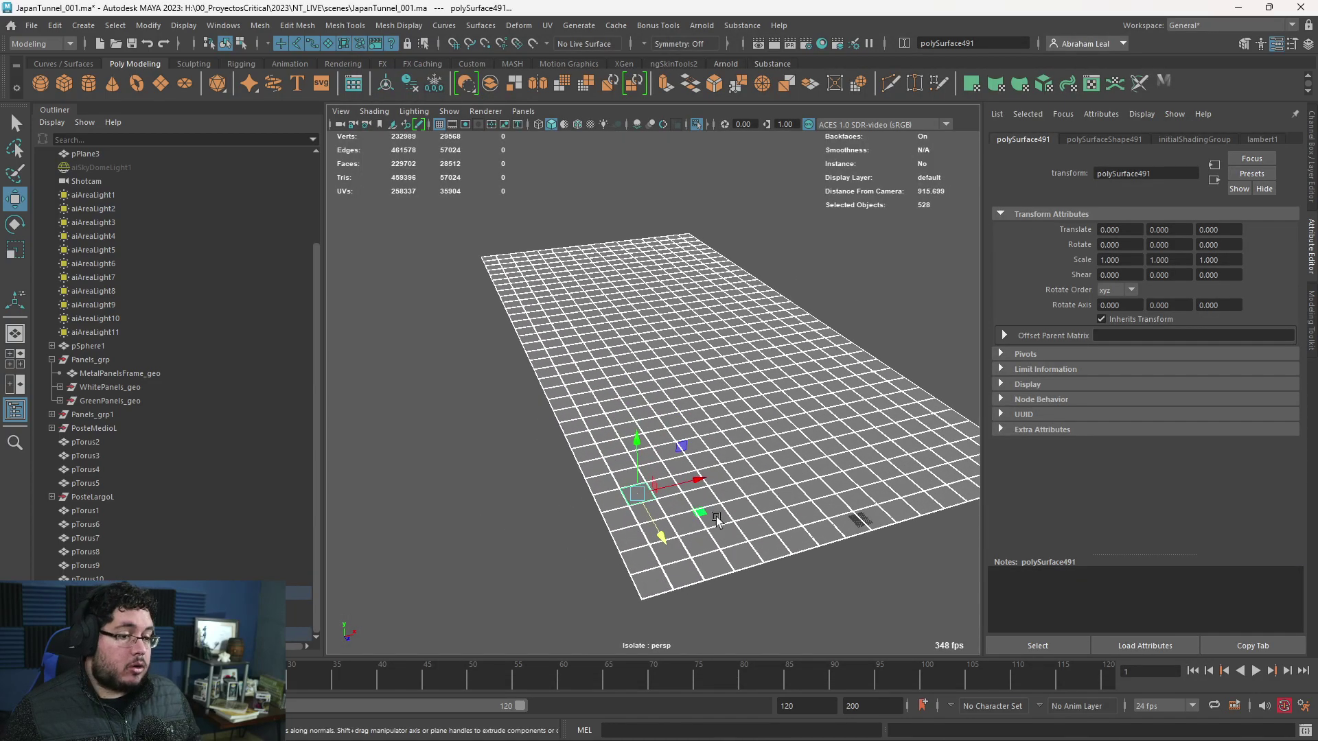
left_click_drag(579, 471, 575, 434, "alt")
right_click_drag(575, 434, 626, 477, "alt")
middle_click_drag(626, 477, 637, 492, "alt")
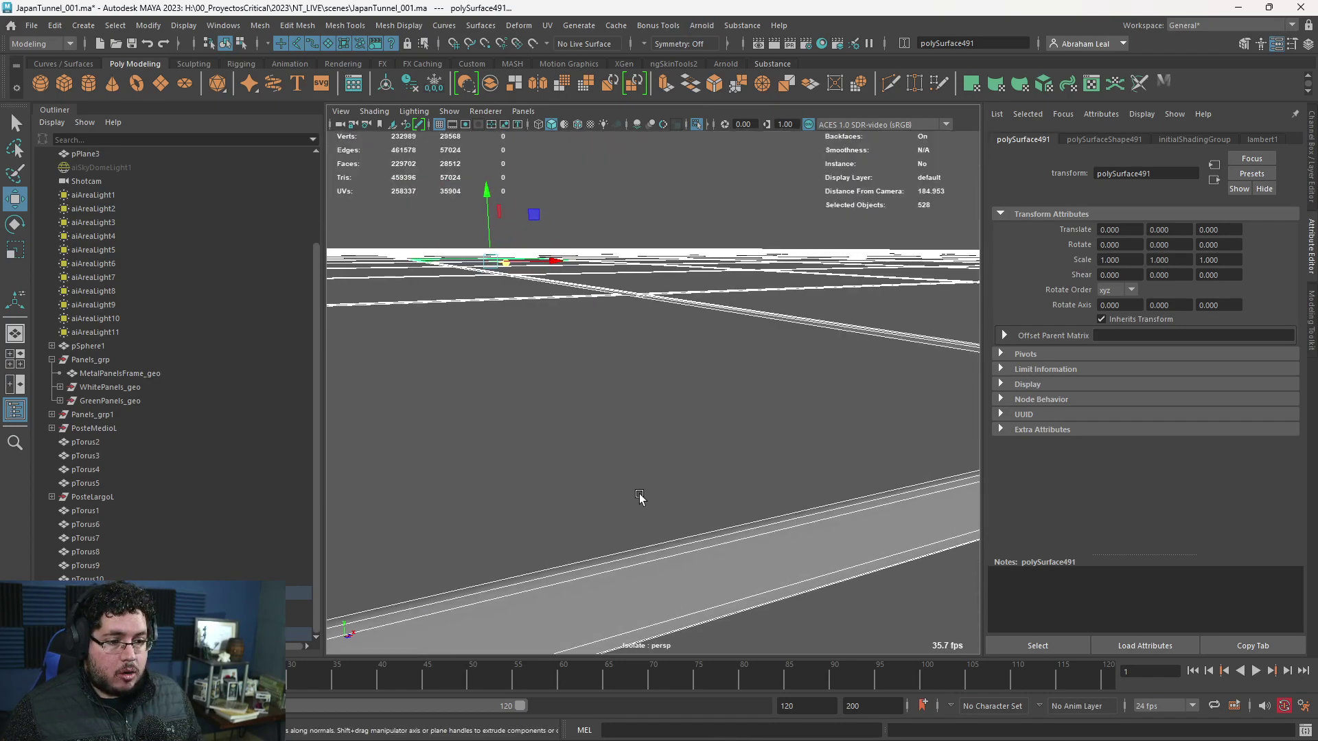
left_click(645, 449)
key("ctrl+a")
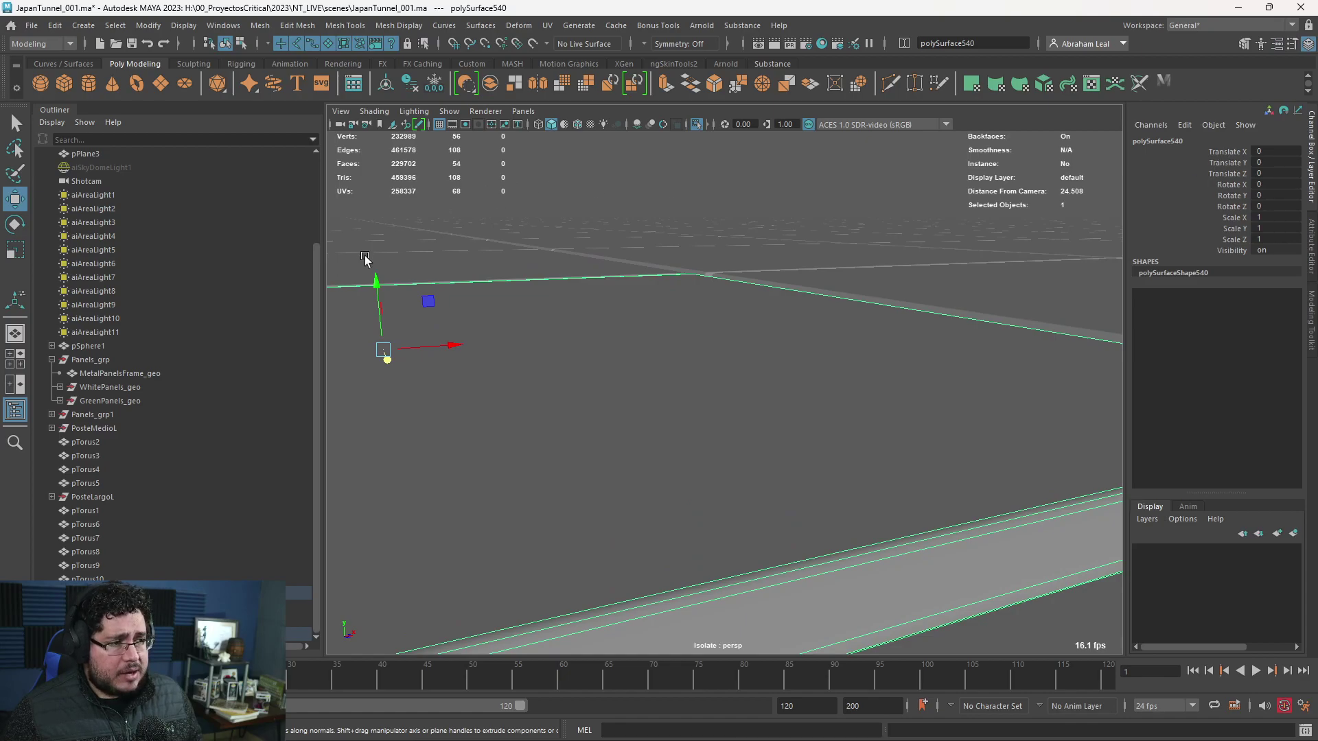
mouse_move(376, 283)
left_mouse_down()
mouse_move(383, 273)
mouse_move(384, 288)
left_mouse_up()
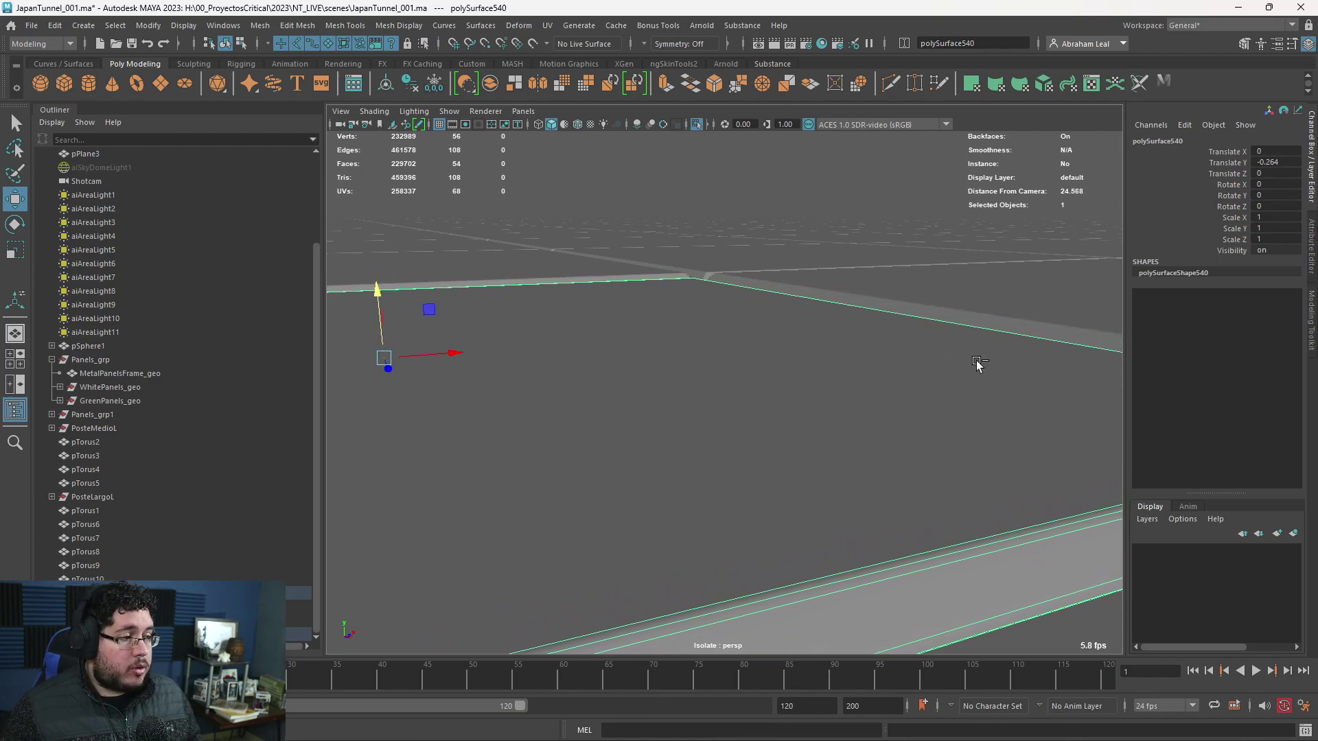
key("ctrl+z")
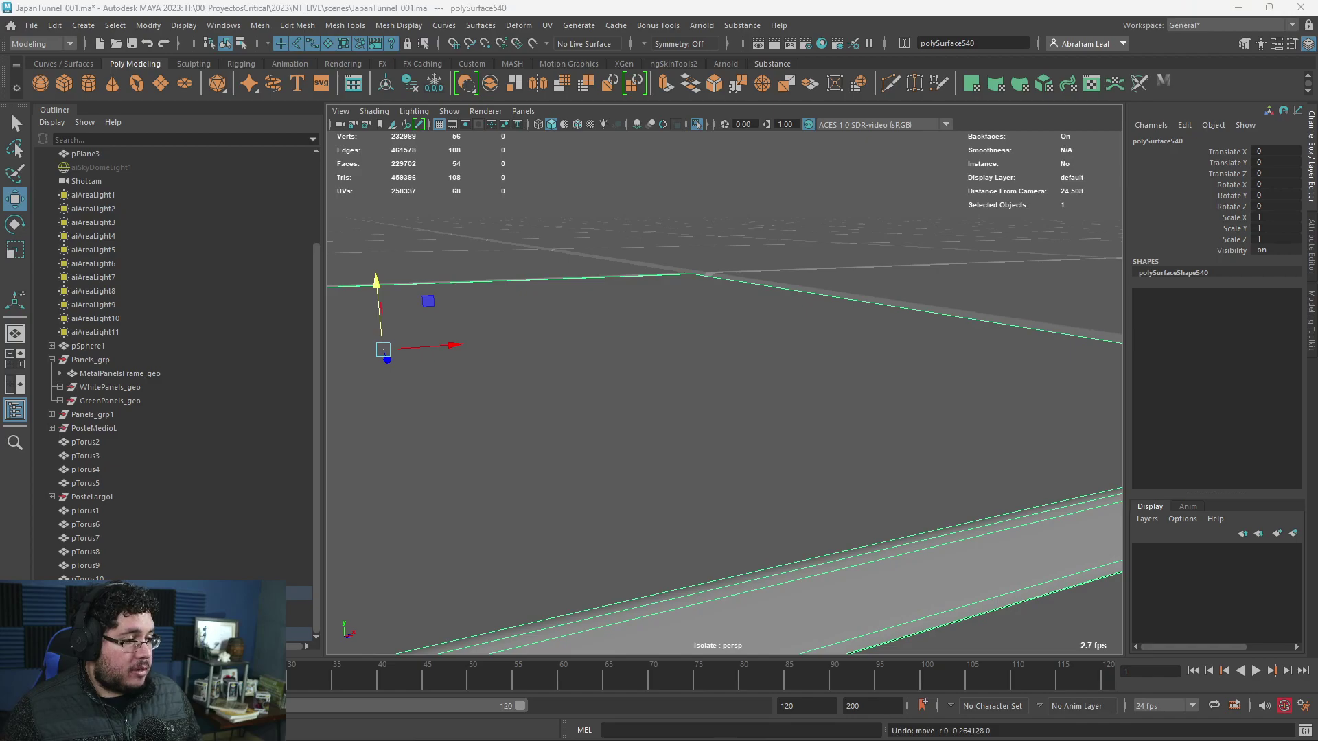
- Select all floor tiles and open the basic Randomize Transforms dialog from Bonus Tools, placed clear of the tiles' near edge
key("f")
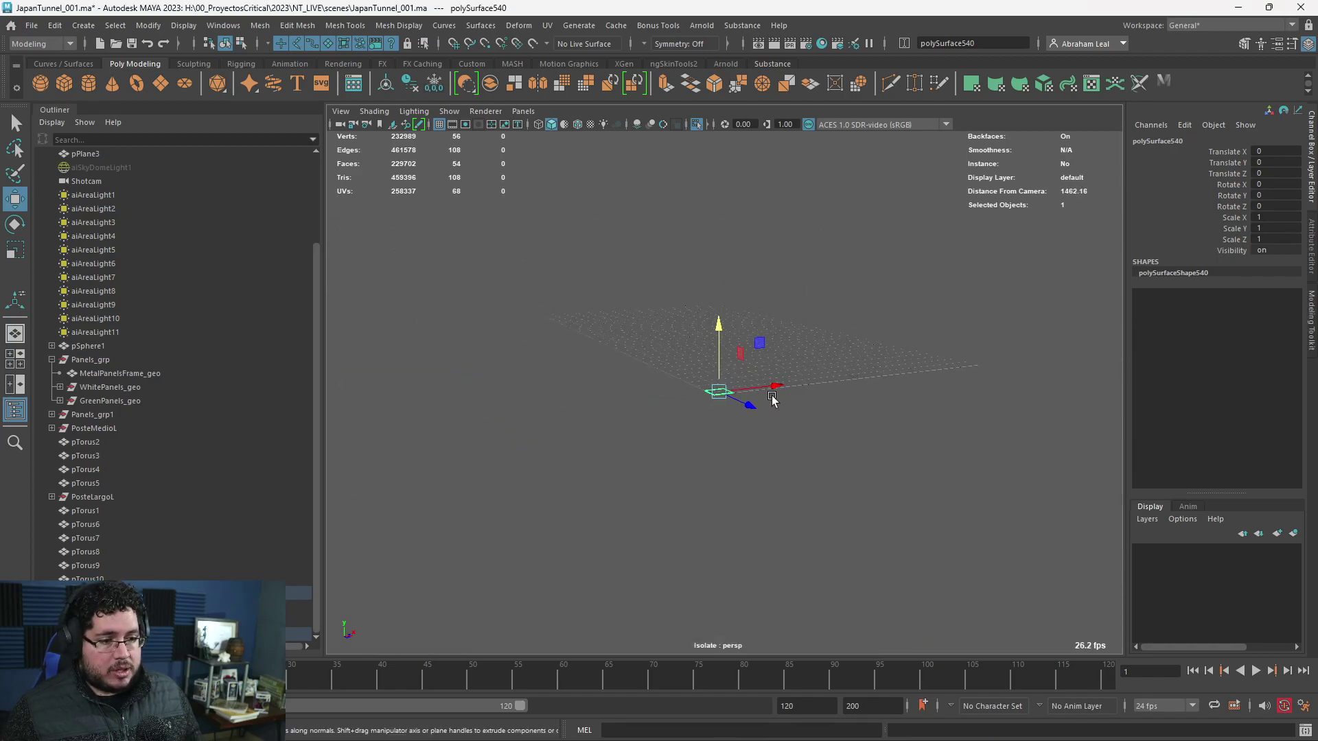
left_click_drag(959, 237, 511, 500)
key("f")
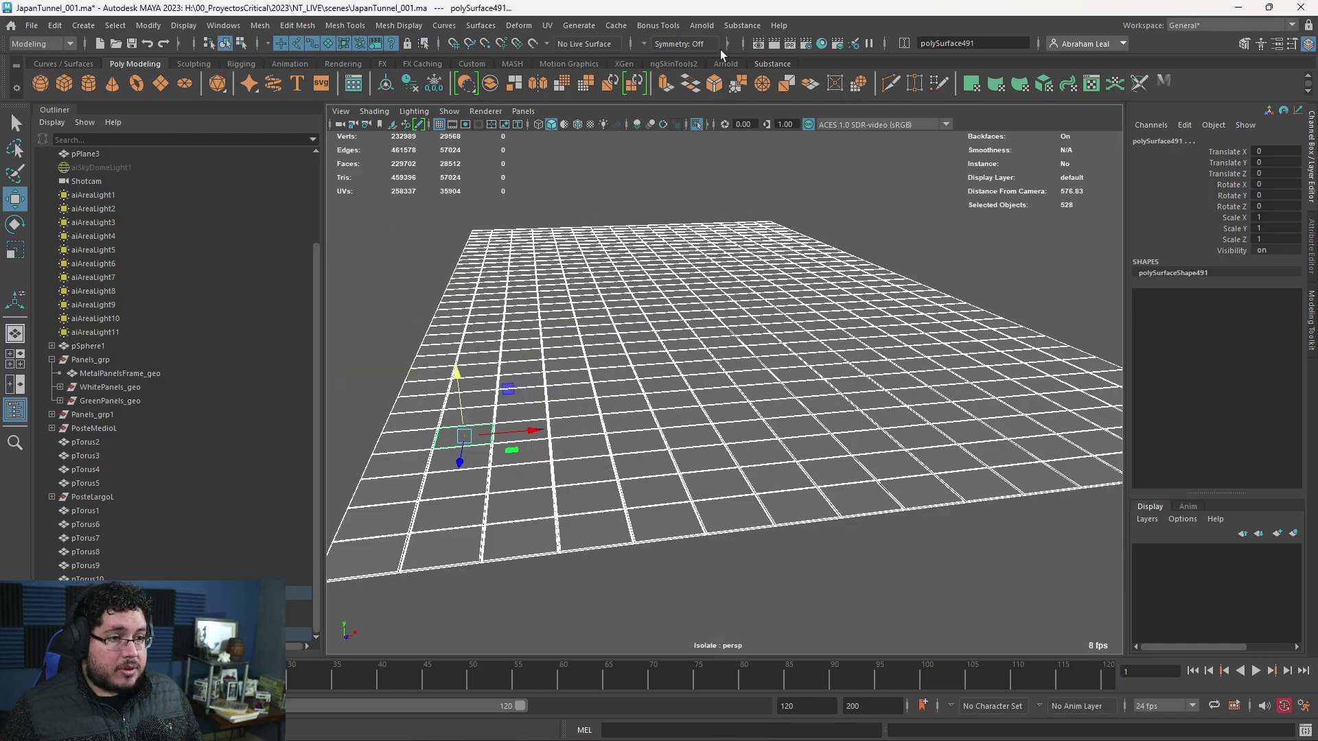
left_click(668, 31)
mouse_move(723, 55)
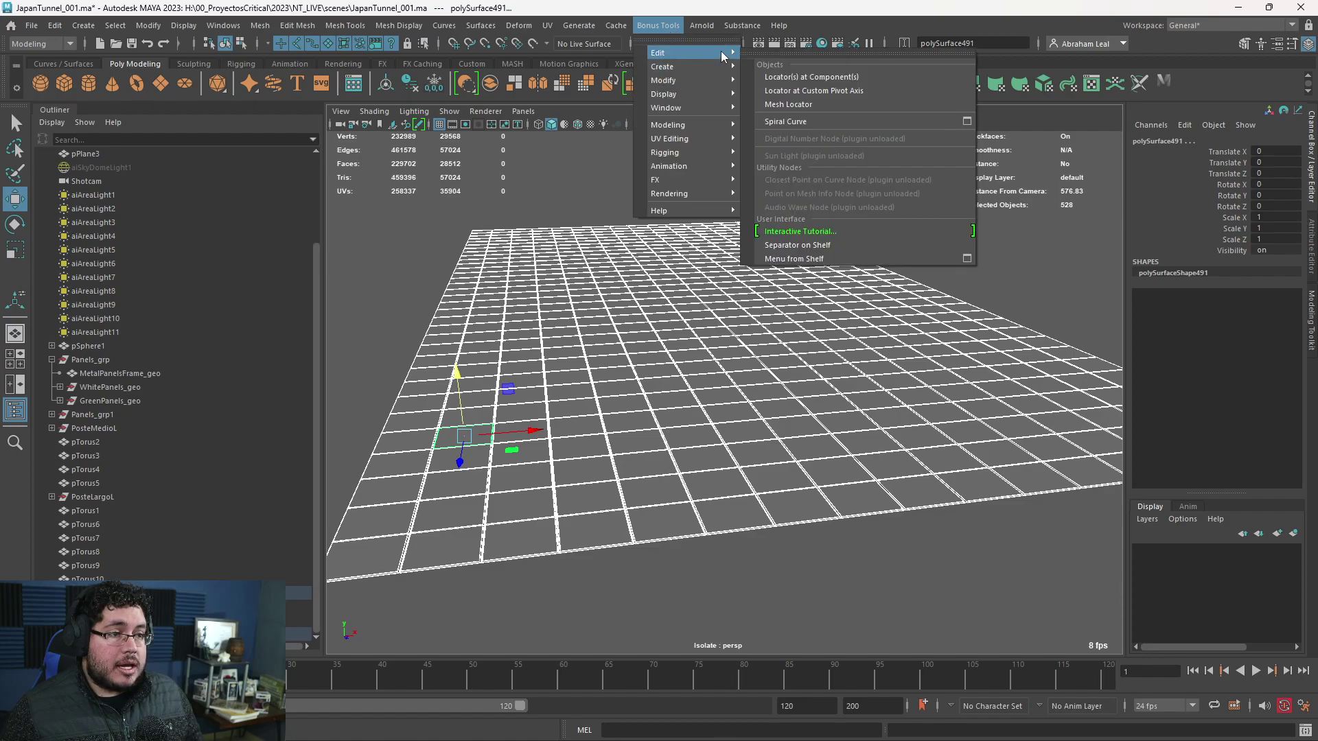
mouse_move(718, 81)
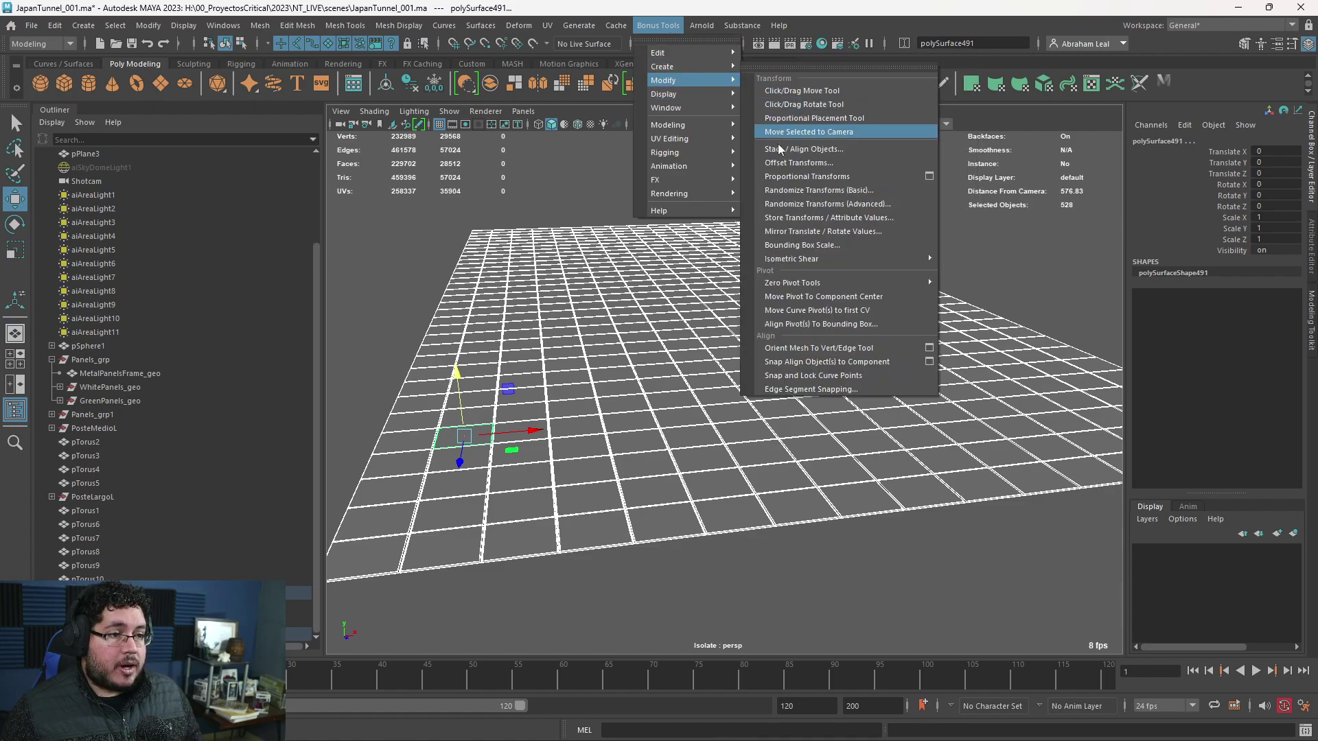
left_click(800, 191)
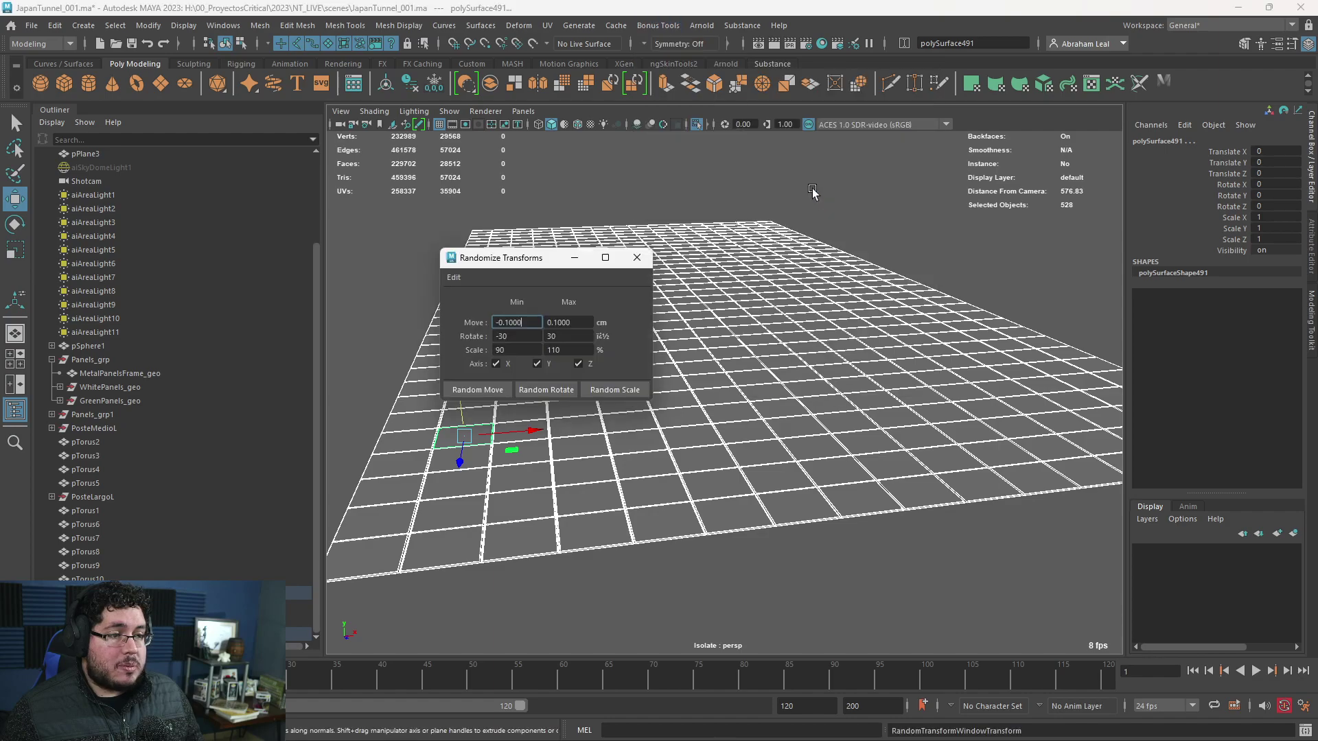
left_click_drag(553, 265, 927, 285)
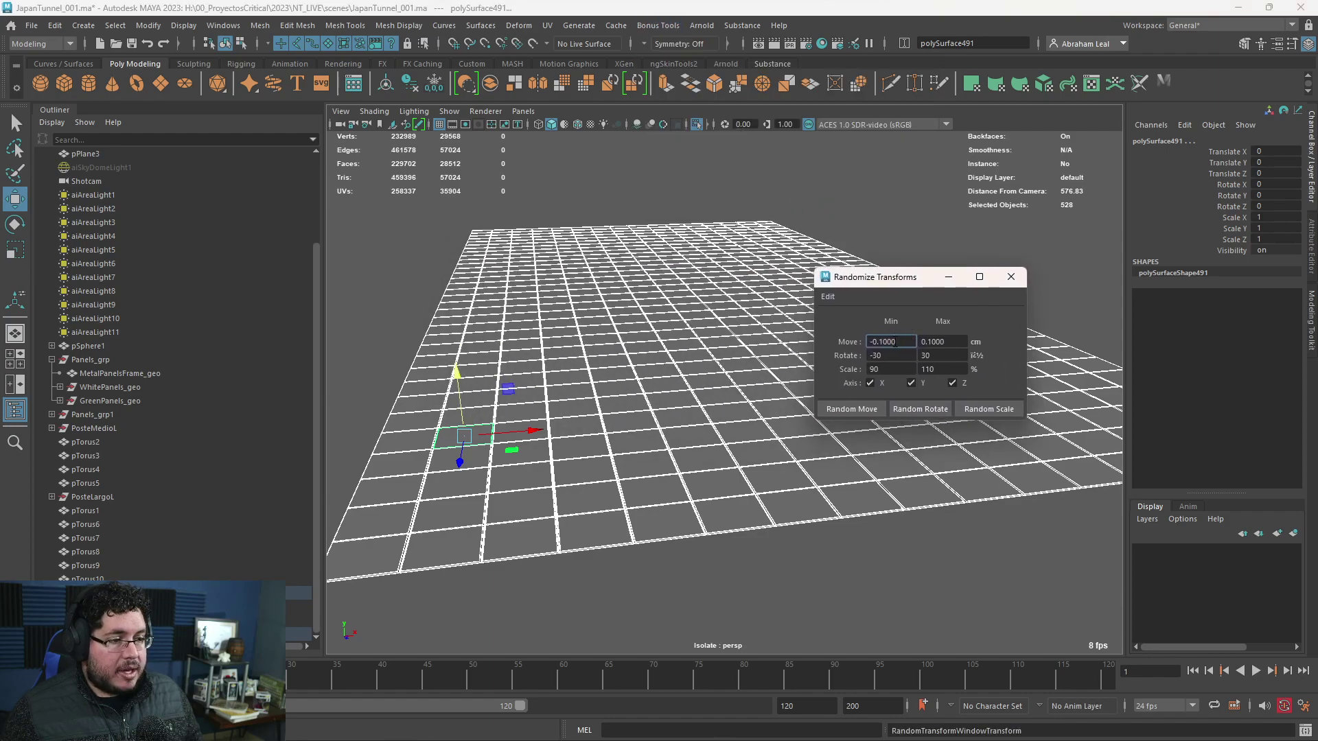
- Set the random move range to -0.3 to 0.3 cm on the Y axis only and apply it to the tiles
left_click_drag(886, 340, 881, 340)
type("3")
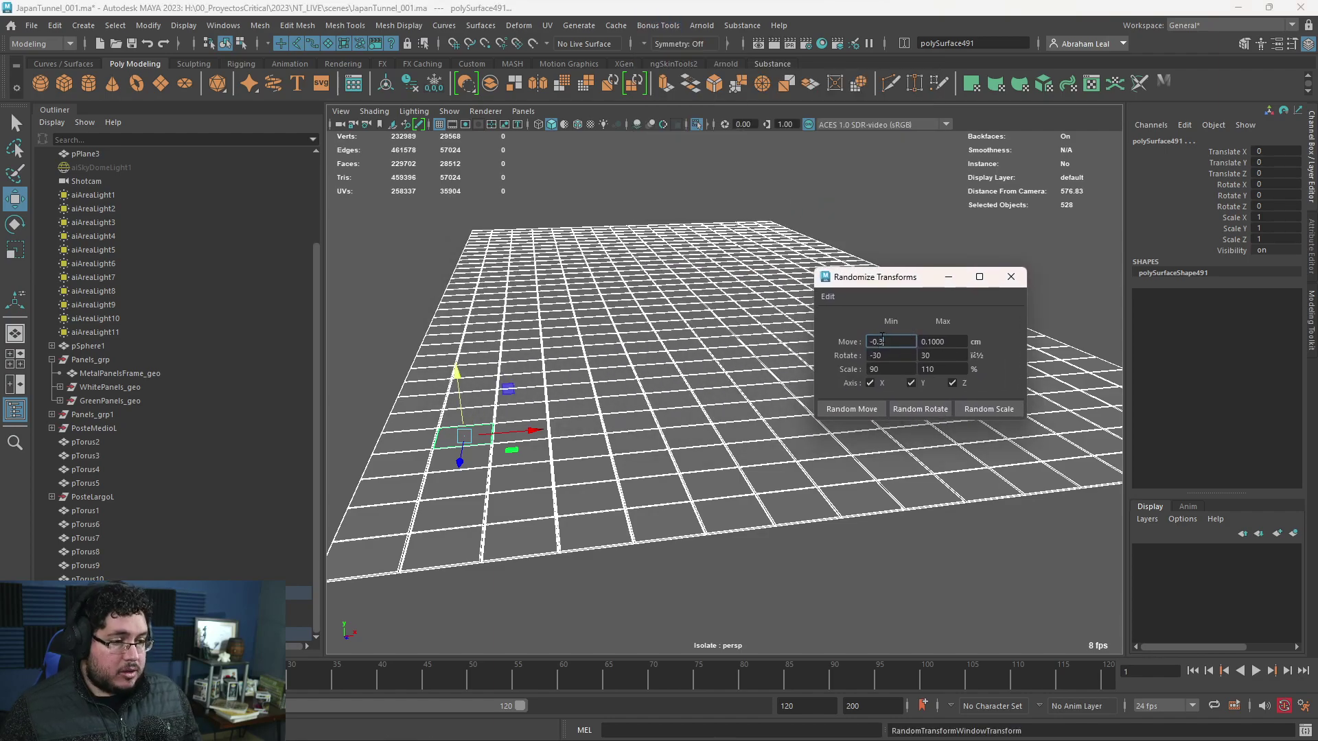
key("Tab")
type(".3")
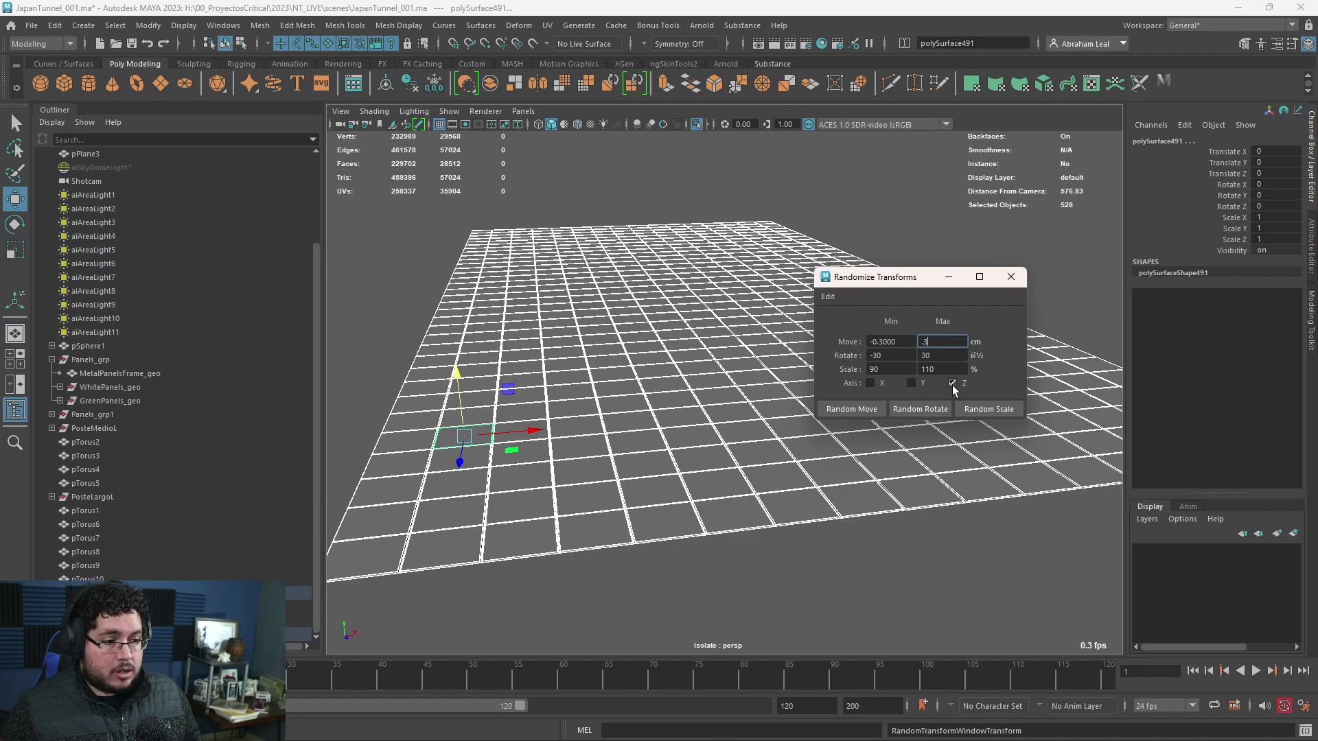
left_click(913, 385)
left_click(863, 412)
- Repeat the random Y move on the selected tiles several more times to increase their height variation
scroll(755, 427, "up", 5)
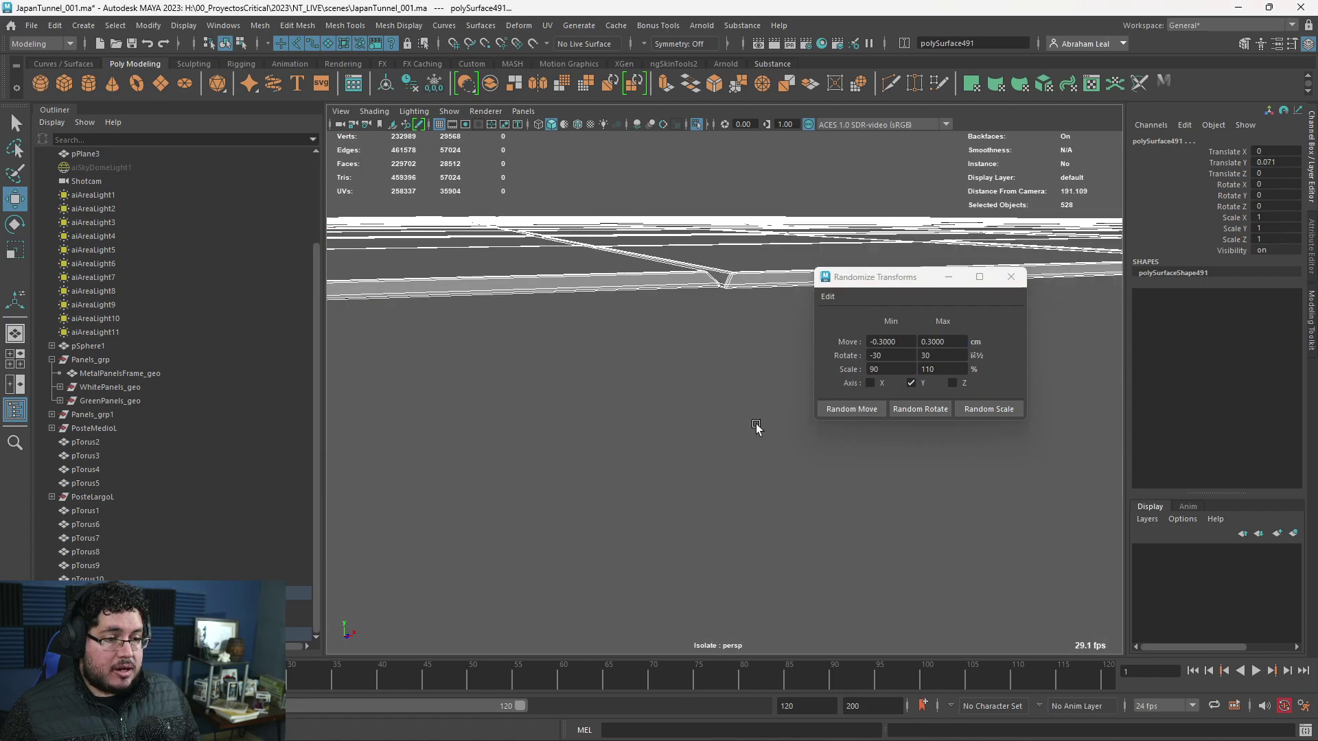
middle_click_drag(755, 426, 727, 424, "alt")
left_click(853, 414)
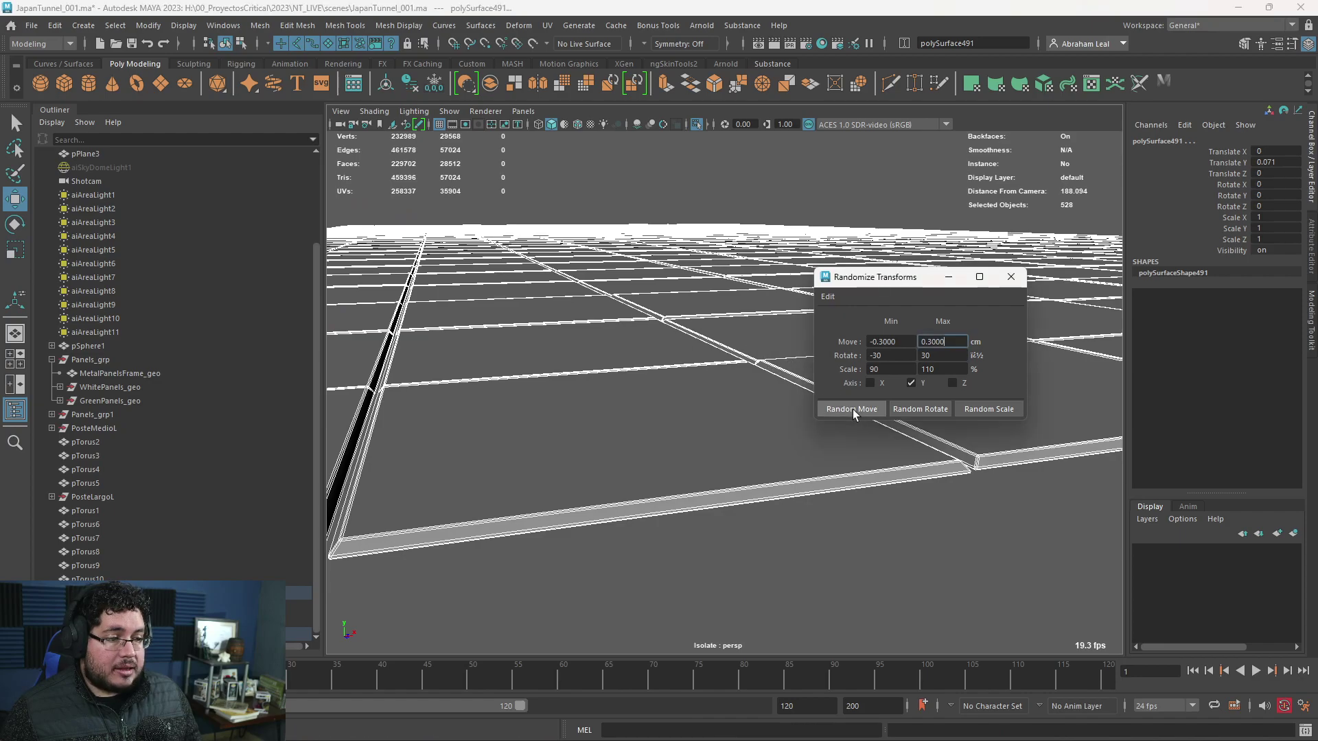
left_click(853, 409)
left_click(852, 410)
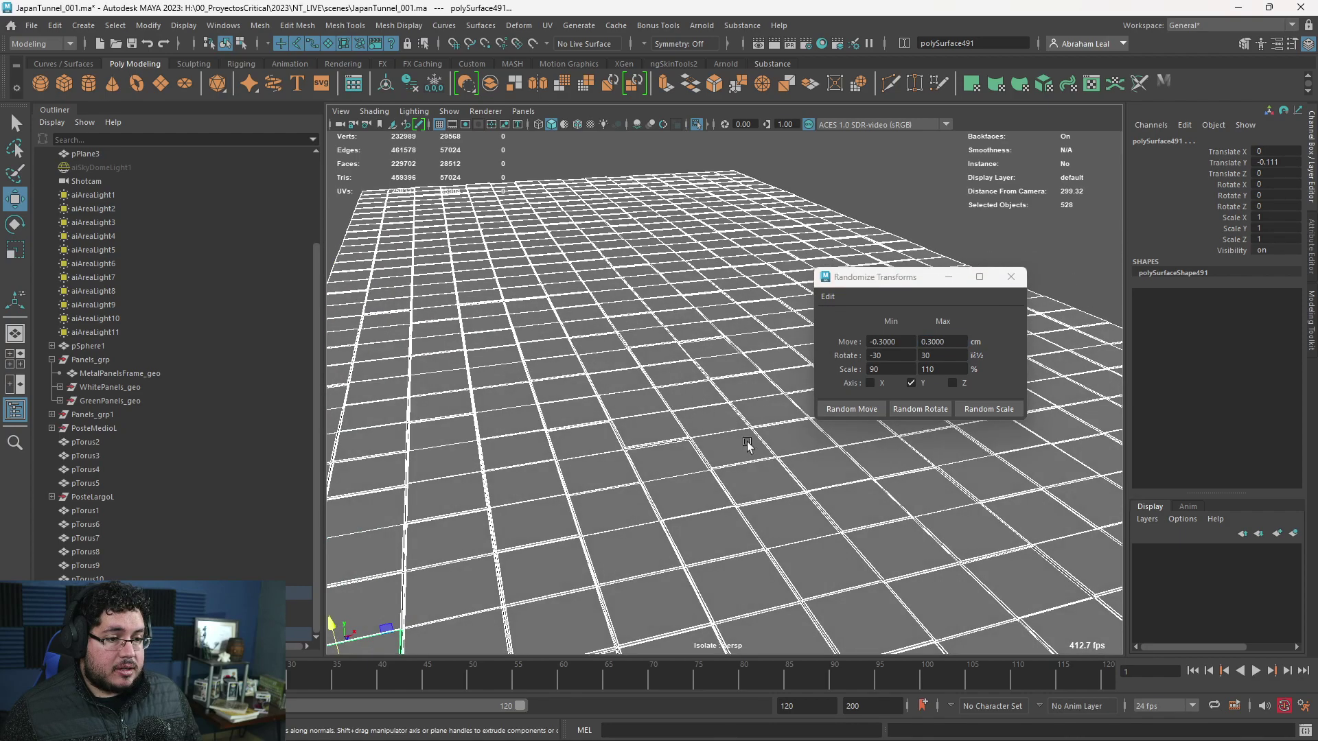
right_click_drag(826, 466, 717, 343, "alt")
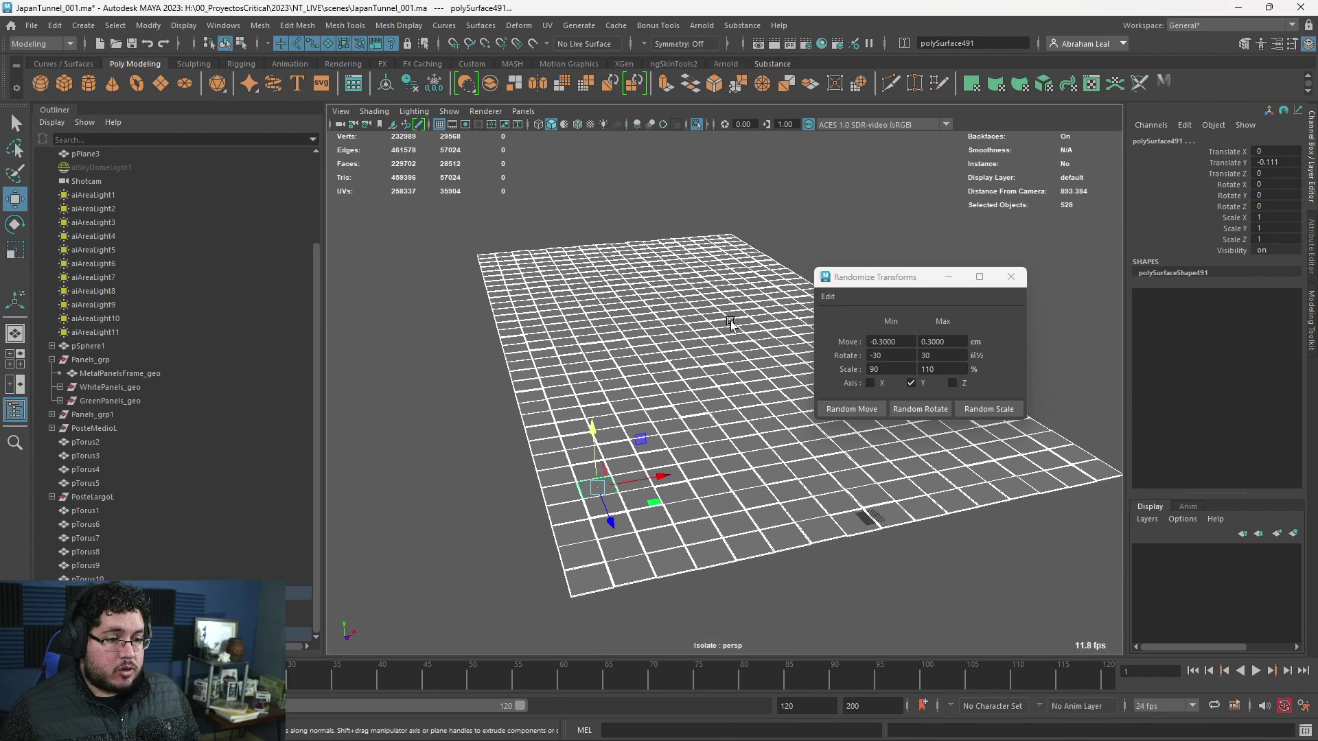
- Deselect the tiles and examine the height variation across the floor up close and from a distance
left_click(799, 211)
left_click_drag(800, 295, 618, 333, "alt")
right_click_drag(618, 333, 812, 456, "alt")
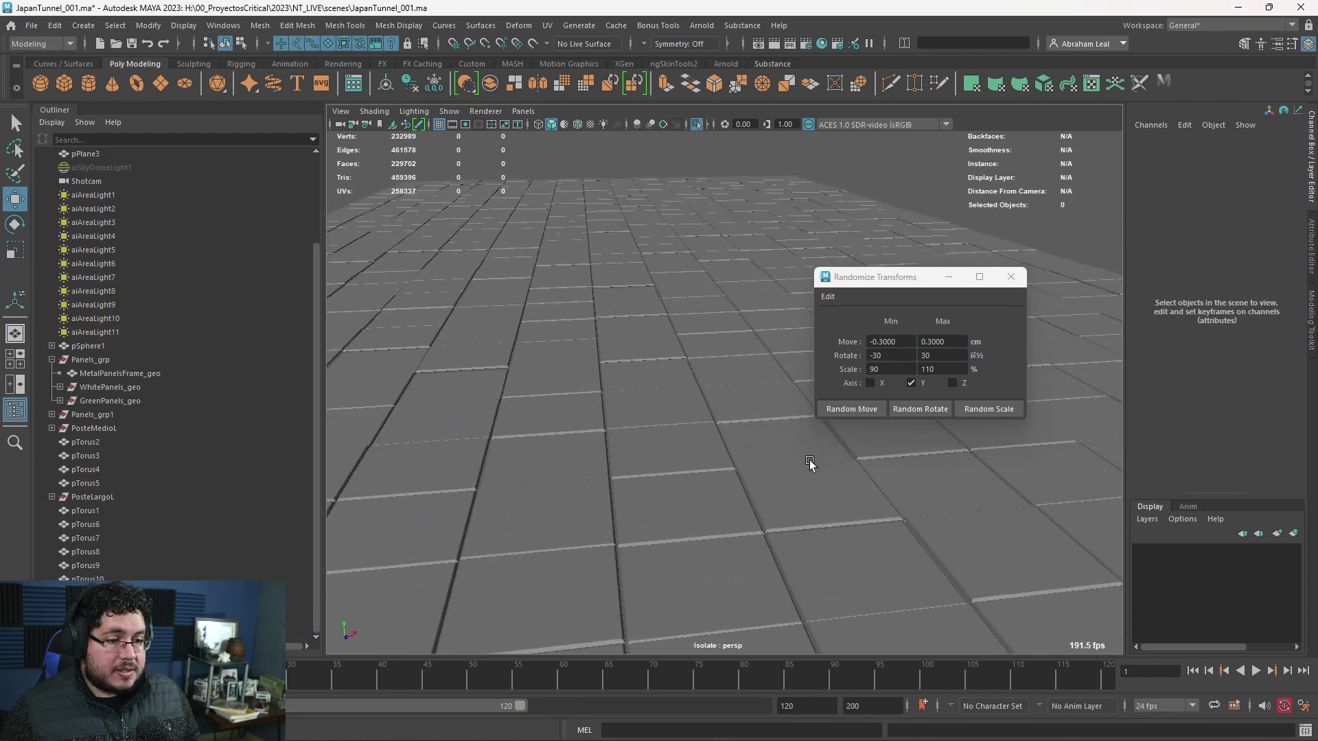
left_click_drag(812, 456, 833, 494, "alt")
right_click_drag(832, 494, 773, 388, "alt")
left_click_drag(773, 388, 673, 340, "alt")
right_click_drag(672, 340, 571, 312, "alt")
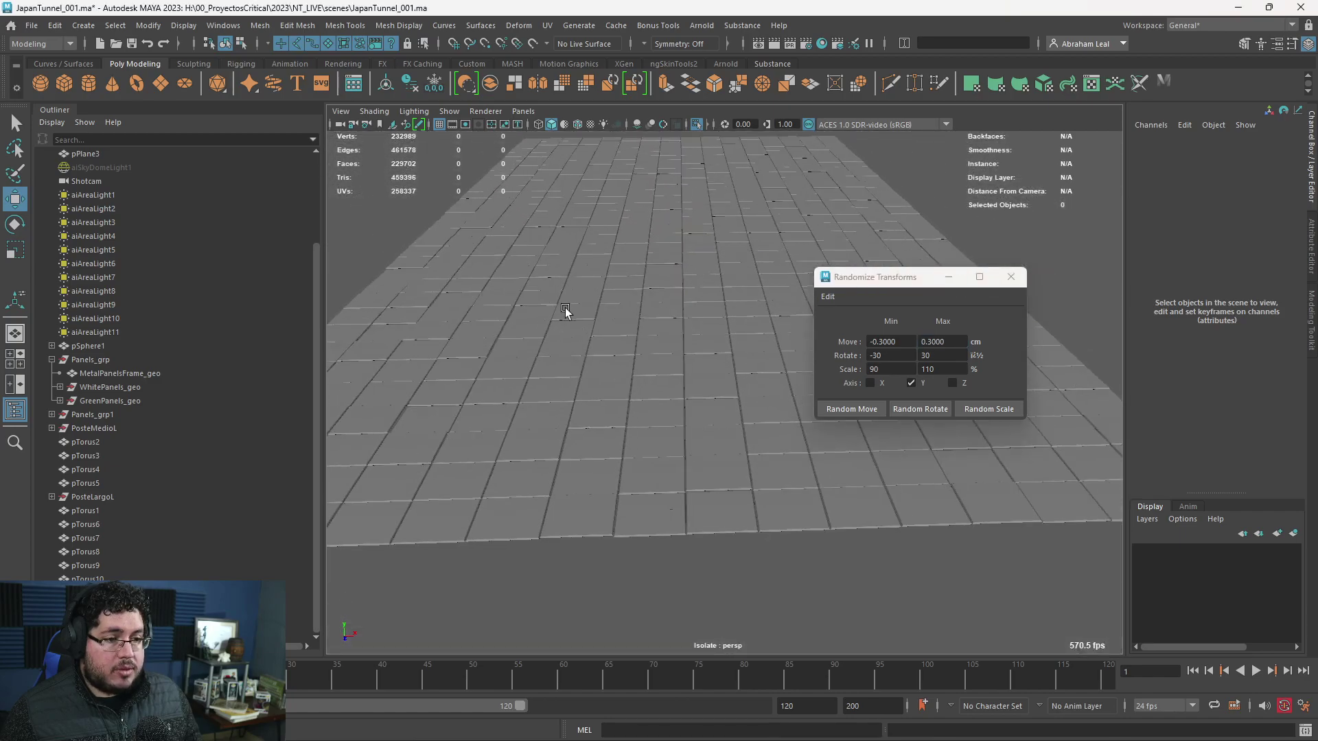
left_click_drag(570, 311, 553, 297, "alt")
right_click_drag(553, 297, 592, 374, "alt")
left_click_drag(592, 374, 615, 410, "alt")
right_click_drag(615, 409, 615, 403, "alt")
left_click_drag(615, 403, 631, 438, "alt")
right_click_drag(632, 438, 462, 323, "alt")
left_click_drag(462, 323, 456, 256, "alt")
- Select all floor tiles and apply a random move of -0.1 to 0.1 cm on the X and Z axes only, repeating it for more variation
left_click_drag(507, 170, 813, 414)
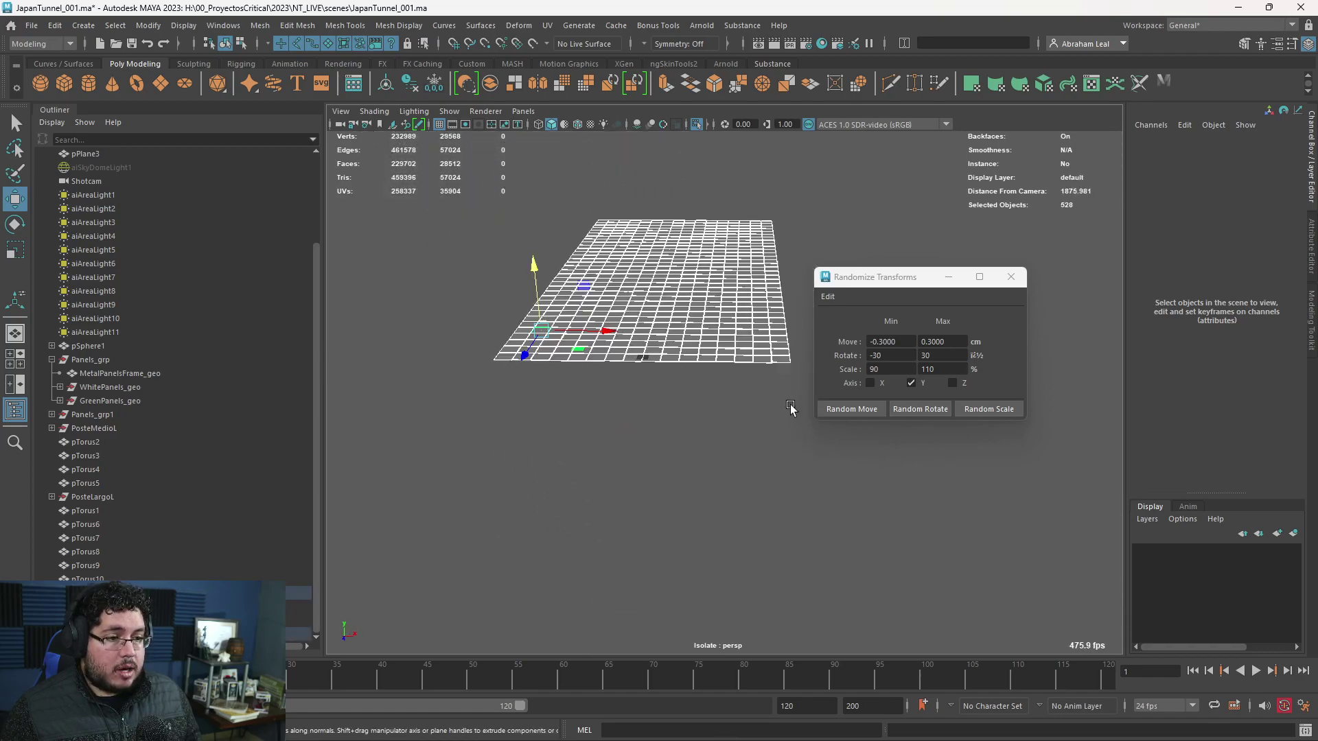
right_click_drag(599, 371, 659, 404, "alt")
left_click_drag(658, 387, 769, 434, "alt")
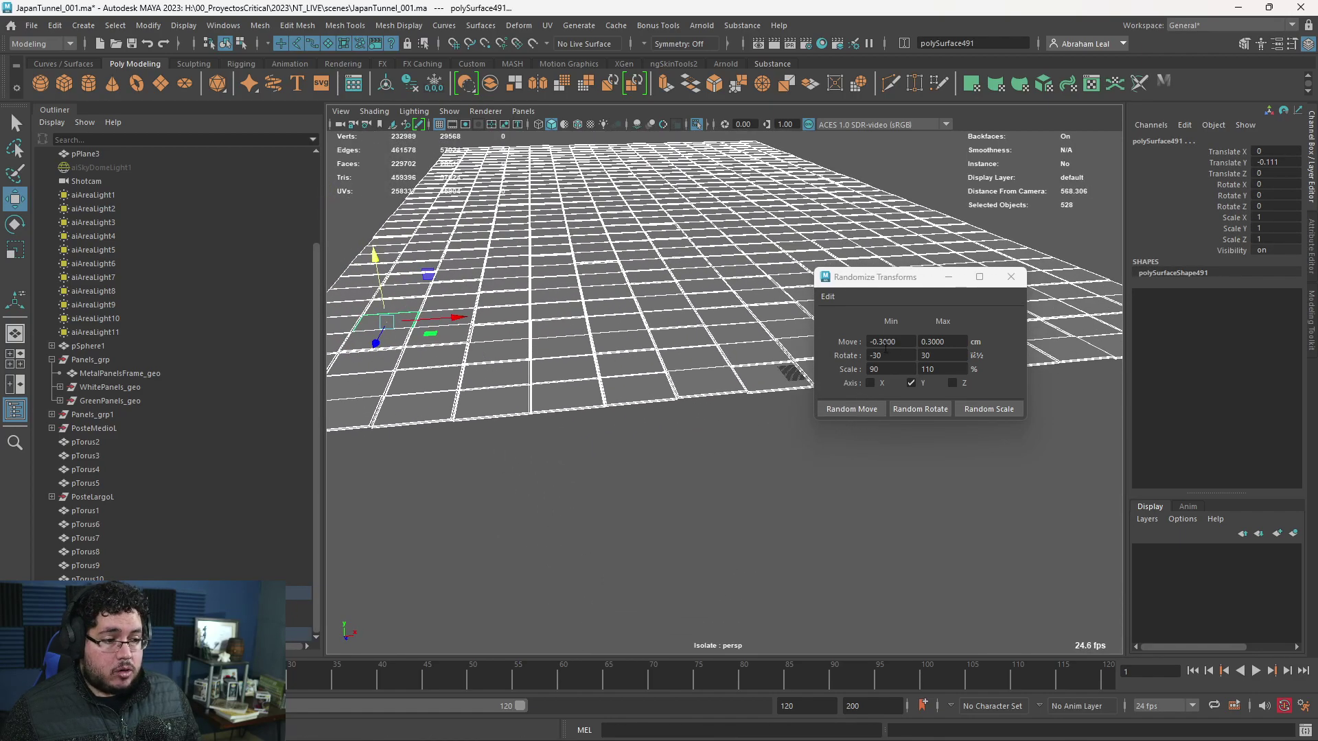
left_click(910, 383)
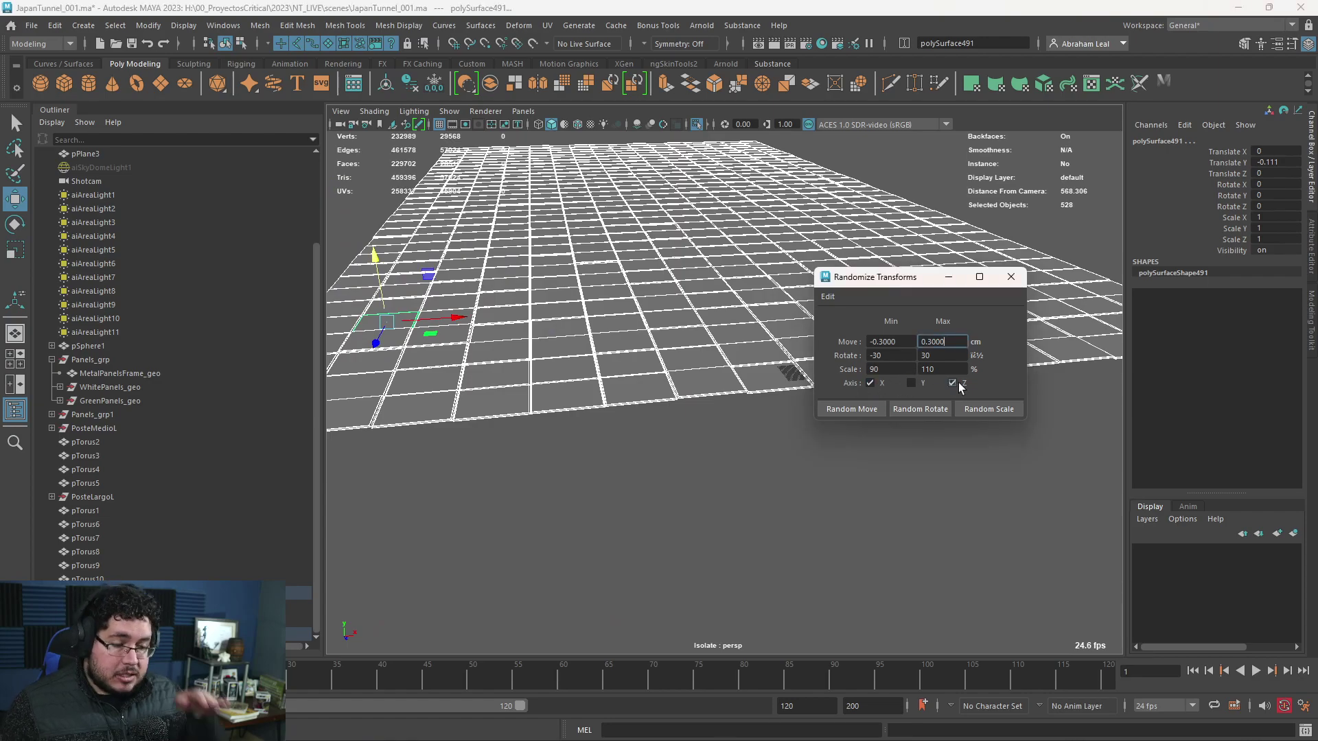
left_click(898, 343)
left_click_drag(885, 343, 928, 342)
type("11")
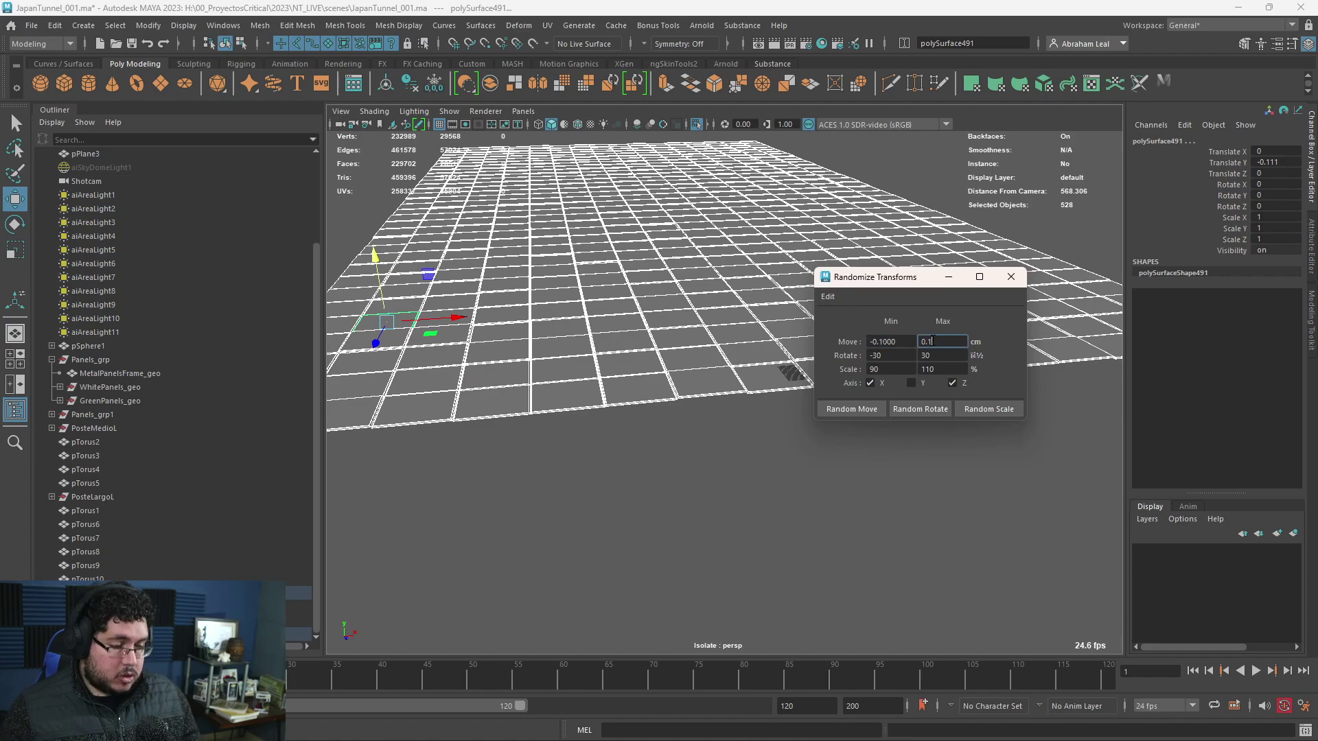
left_click(834, 410)
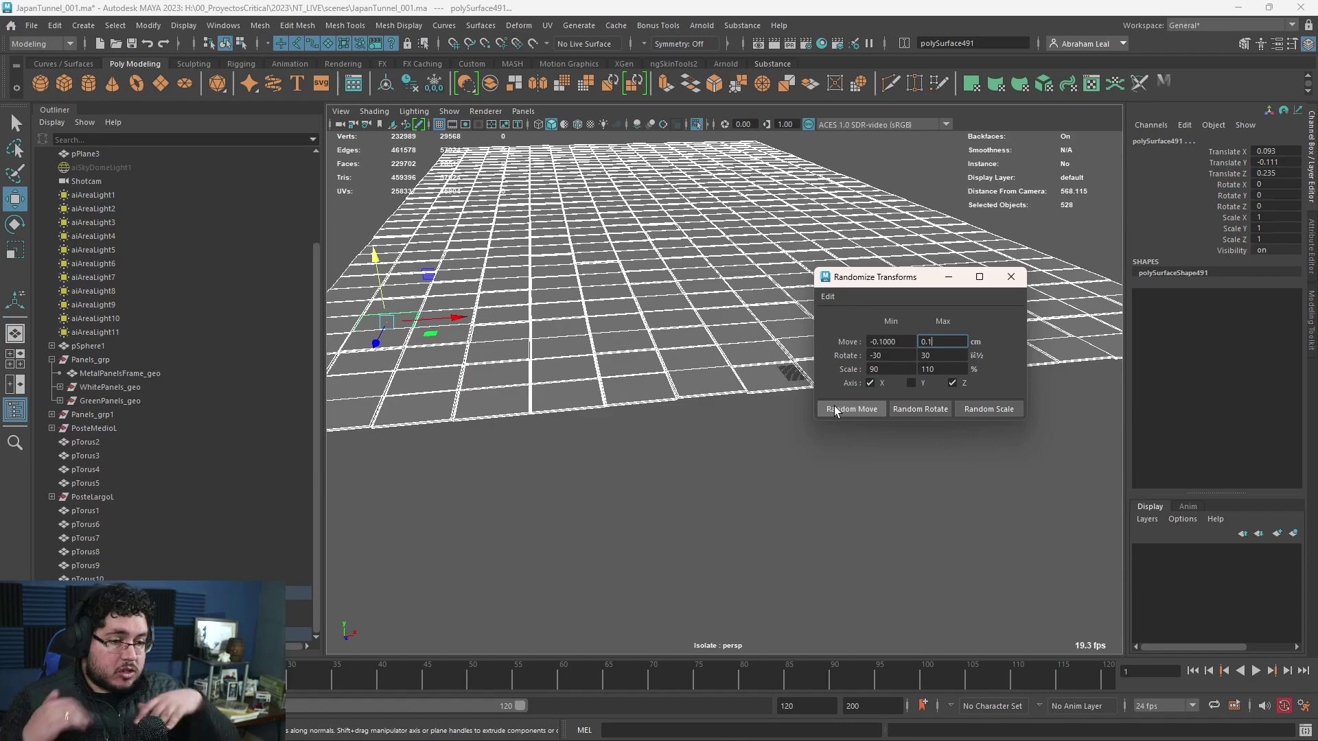
left_click(835, 409)
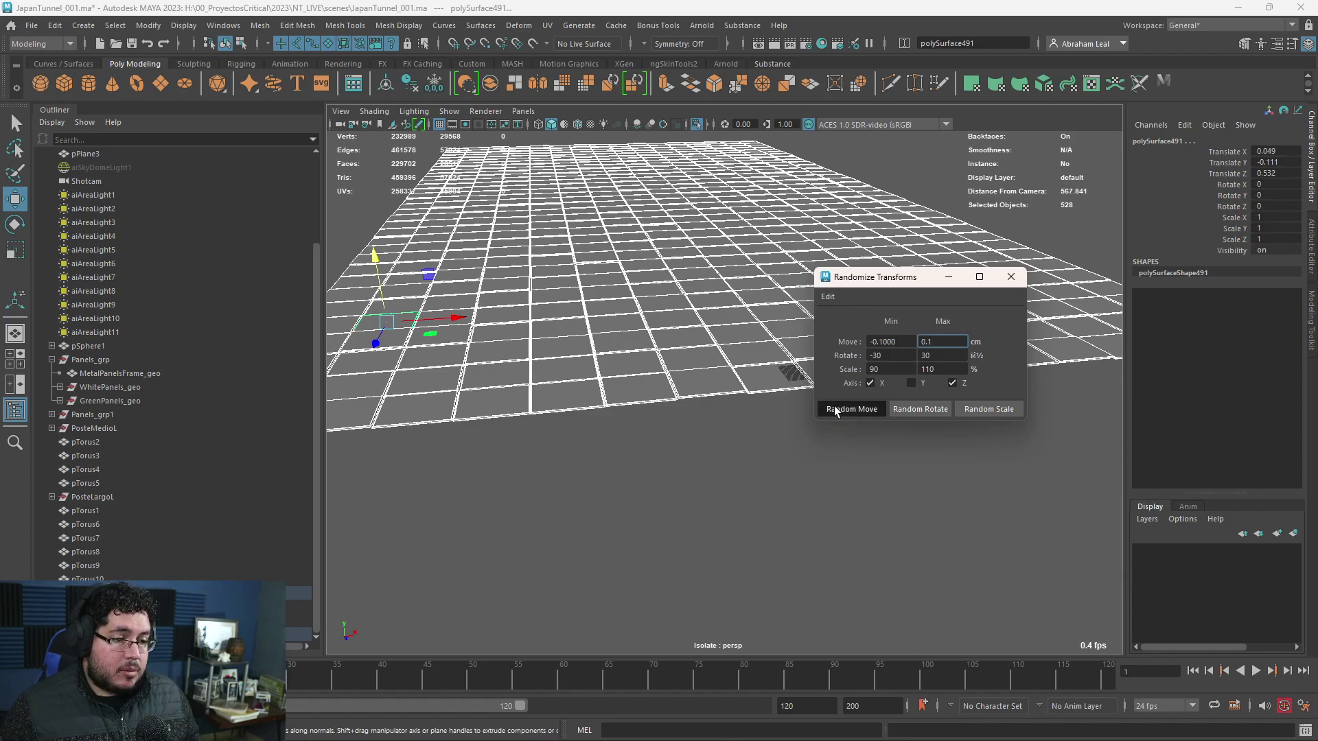
- Deselect the tiles, check the irregular gaps across the floor and close the Randomize Transforms dialog
left_click(661, 453)
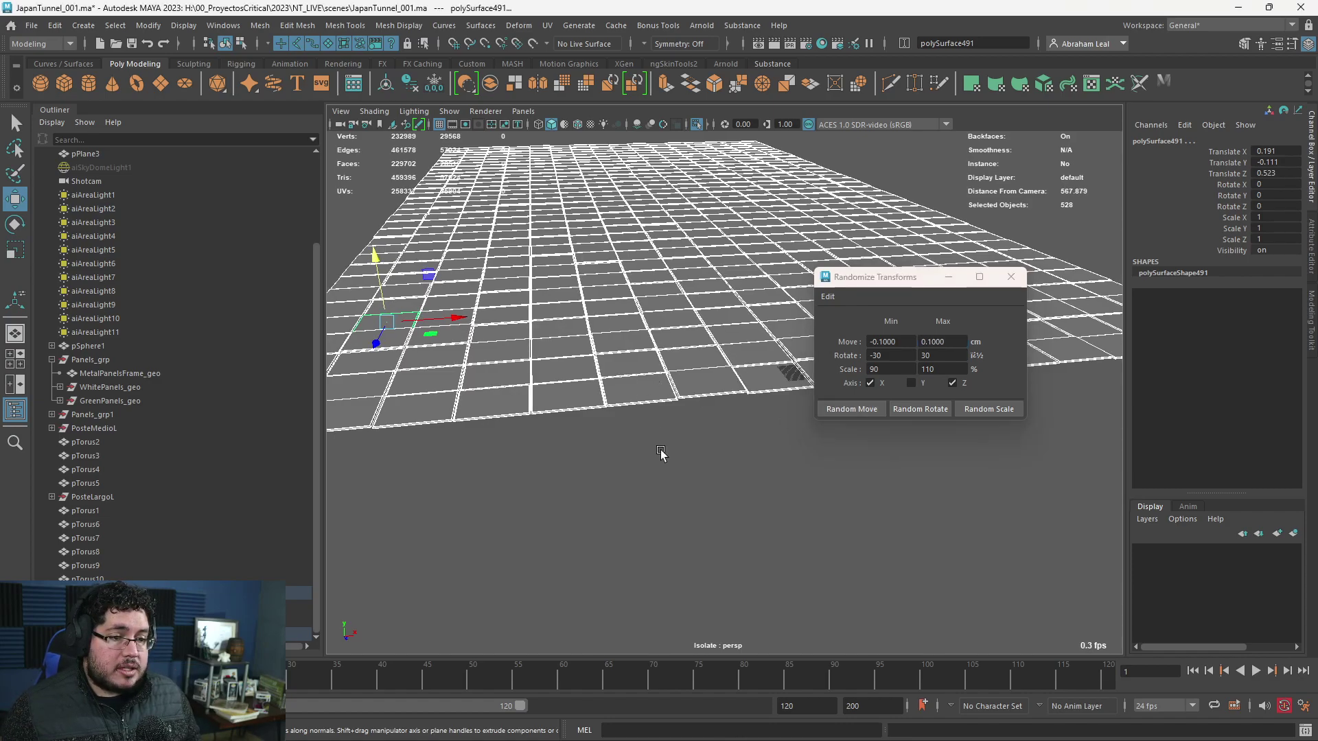
left_click_drag(660, 419, 688, 477, "alt")
right_click_drag(688, 477, 527, 416, "alt")
left_click_drag(527, 416, 574, 418, "alt")
right_click_drag(573, 417, 506, 396, "alt")
left_click(1012, 278)
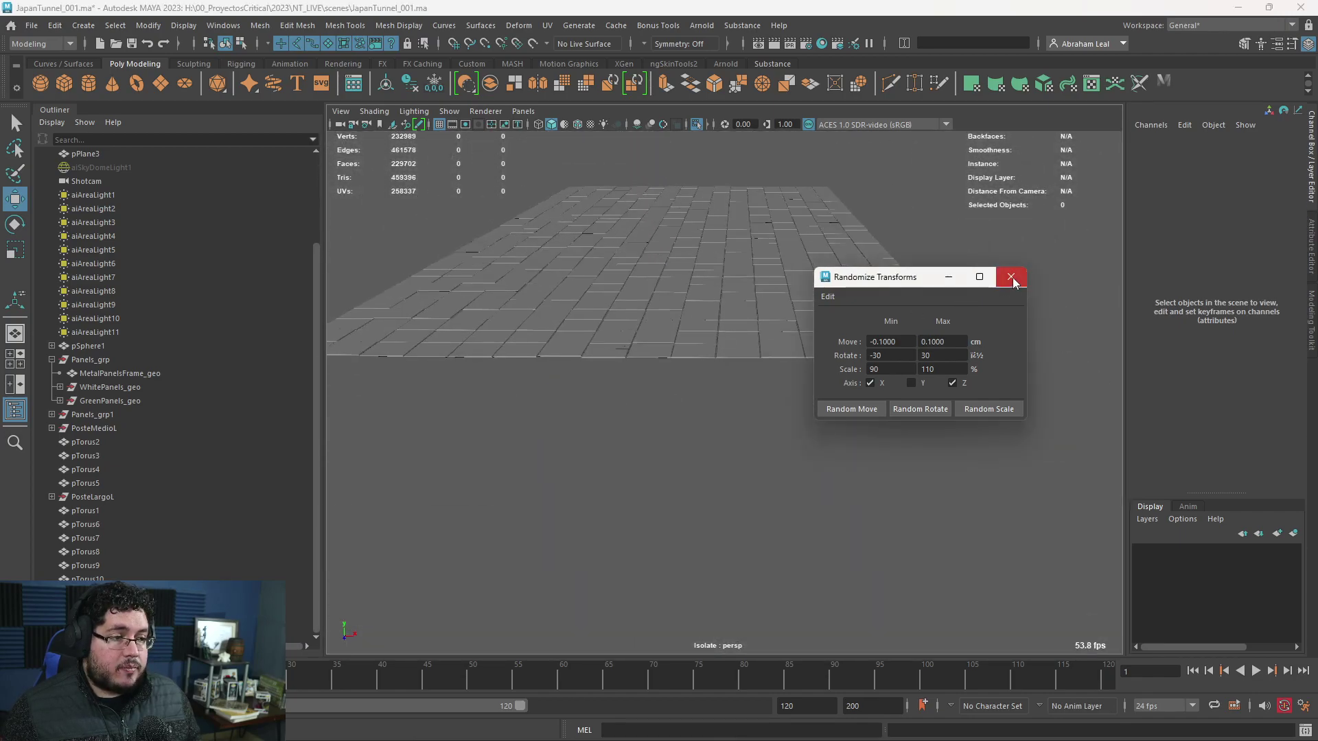
- Turn off isolation to show the whole scene, select the Shotcam camera and look through it
left_click(696, 124)
right_click_drag(760, 270, 645, 443, "alt")
left_click(645, 493)
left_click(523, 112)
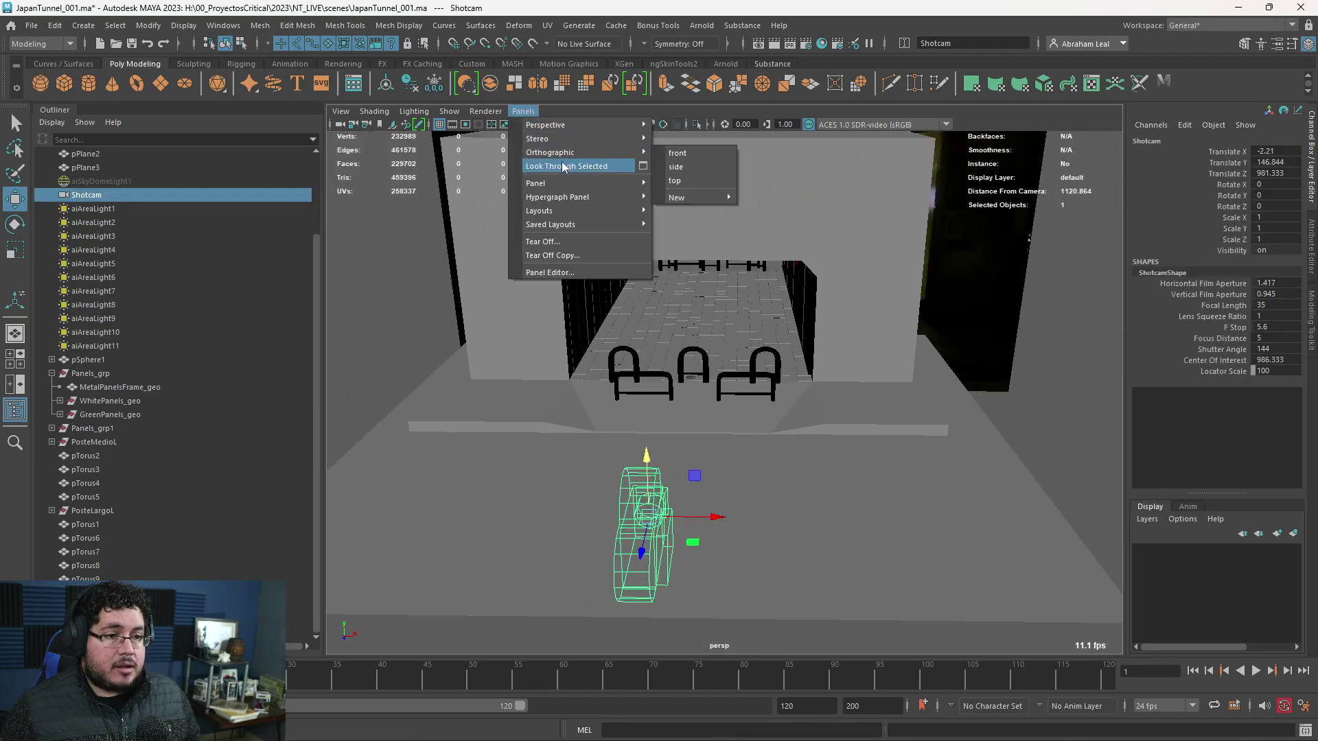
left_click(599, 189)
- Start the Shotcam render in Arnold RenderView and inspect the floor tiles behind the front barriers up close
key("alt+Tab")
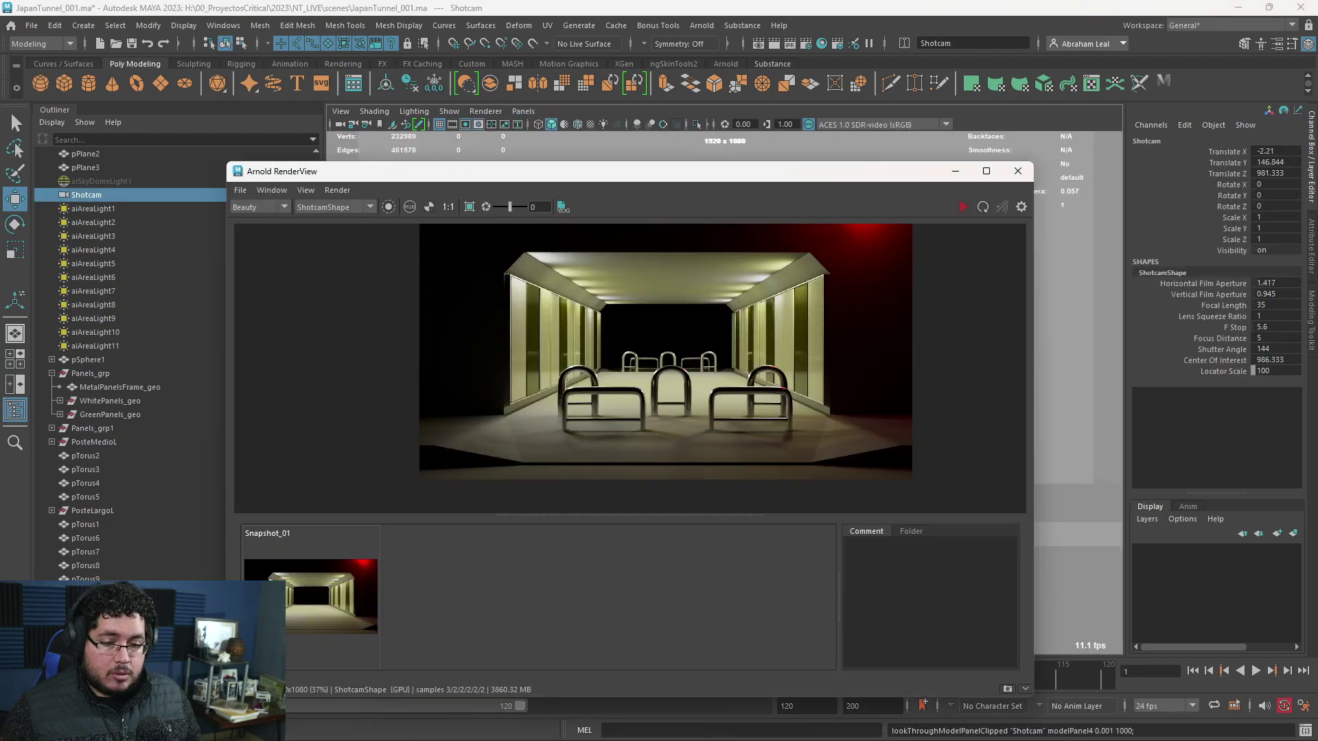
left_click(963, 207)
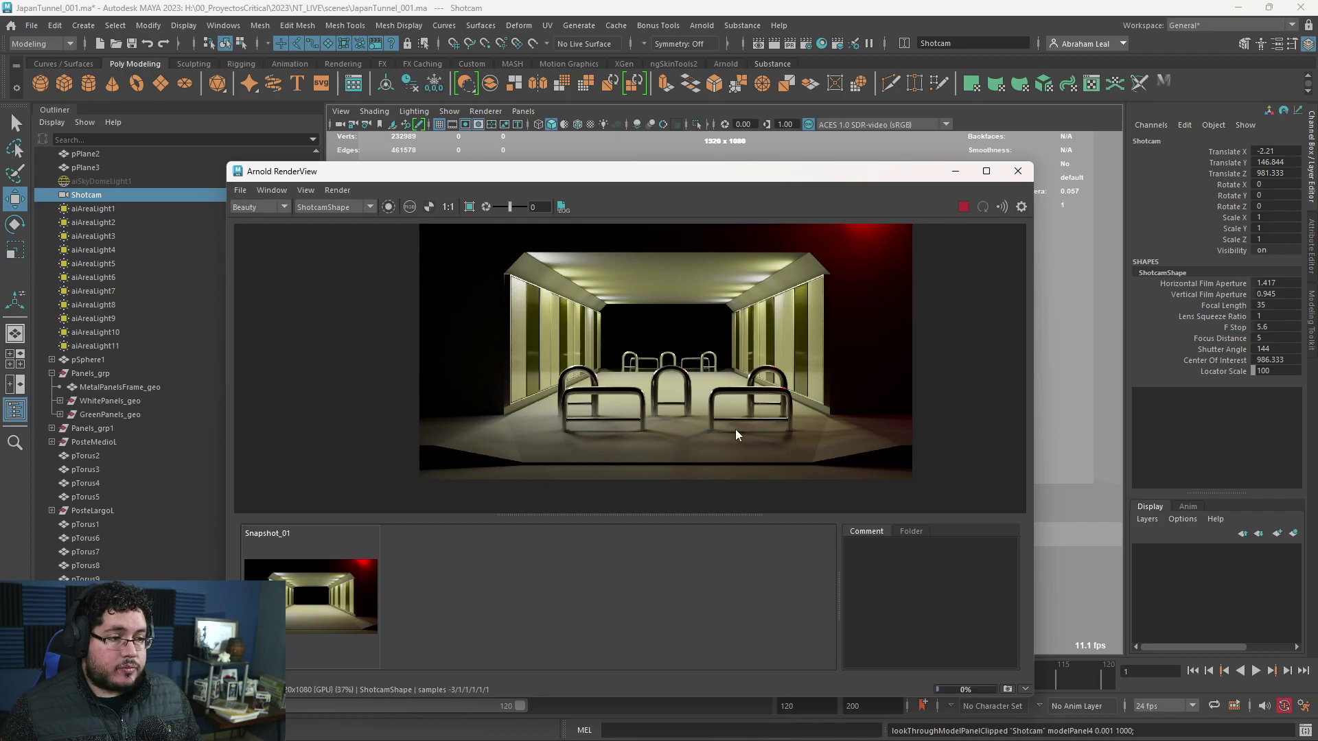
scroll(662, 413, "up", 10)
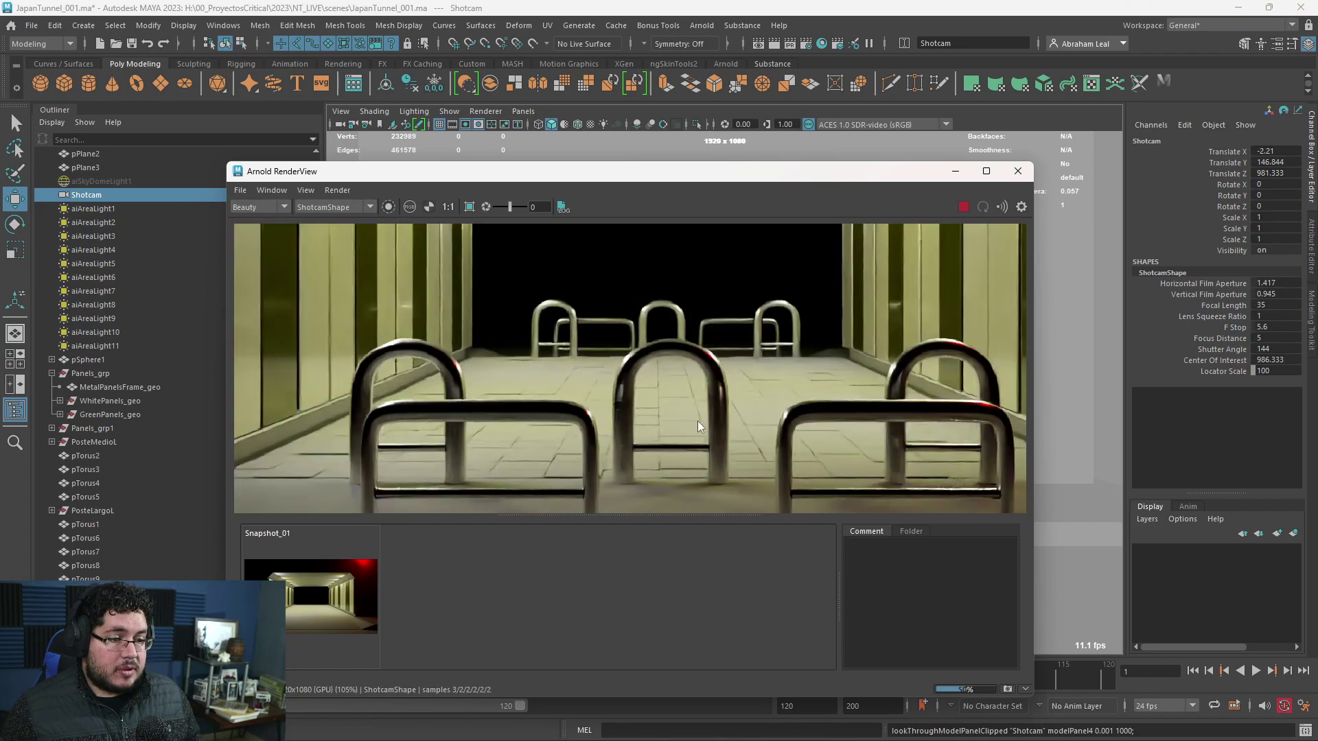
middle_click_drag(442, 394, 676, 407)
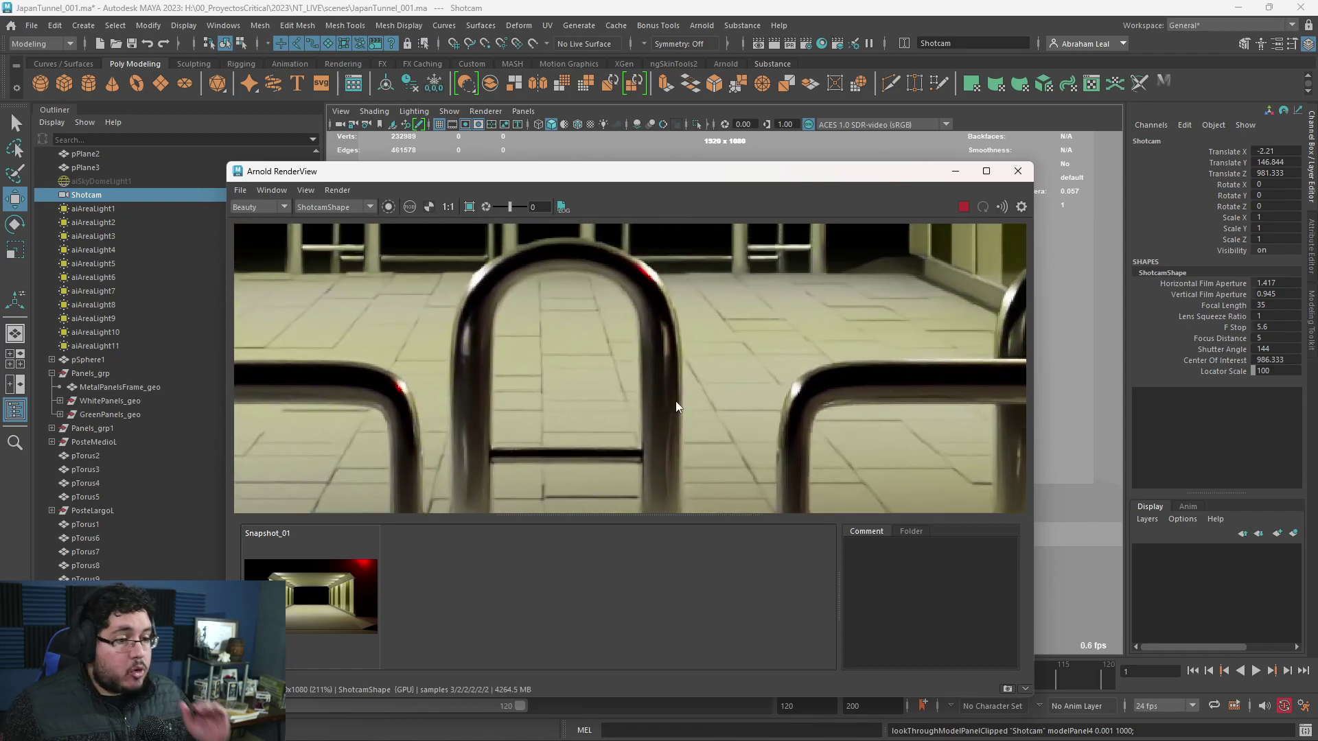
- Examine the rendered tunnel, comparing the tiled floor with the plain ground around the metal barriers from close and full-frame views
scroll(688, 398, "down", 4)
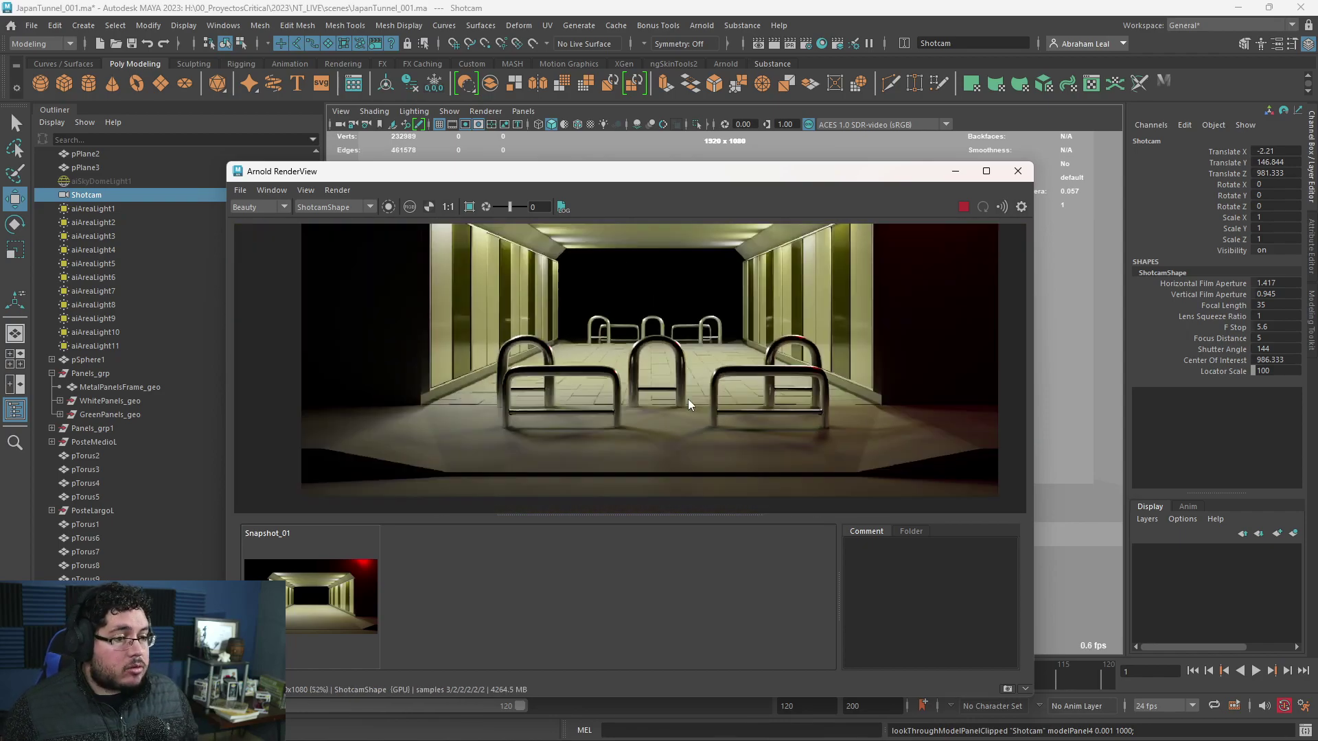
scroll(678, 409, "up", 1)
middle_click_drag(710, 412, 716, 382)
right_click_drag(717, 381, 674, 381, "alt")
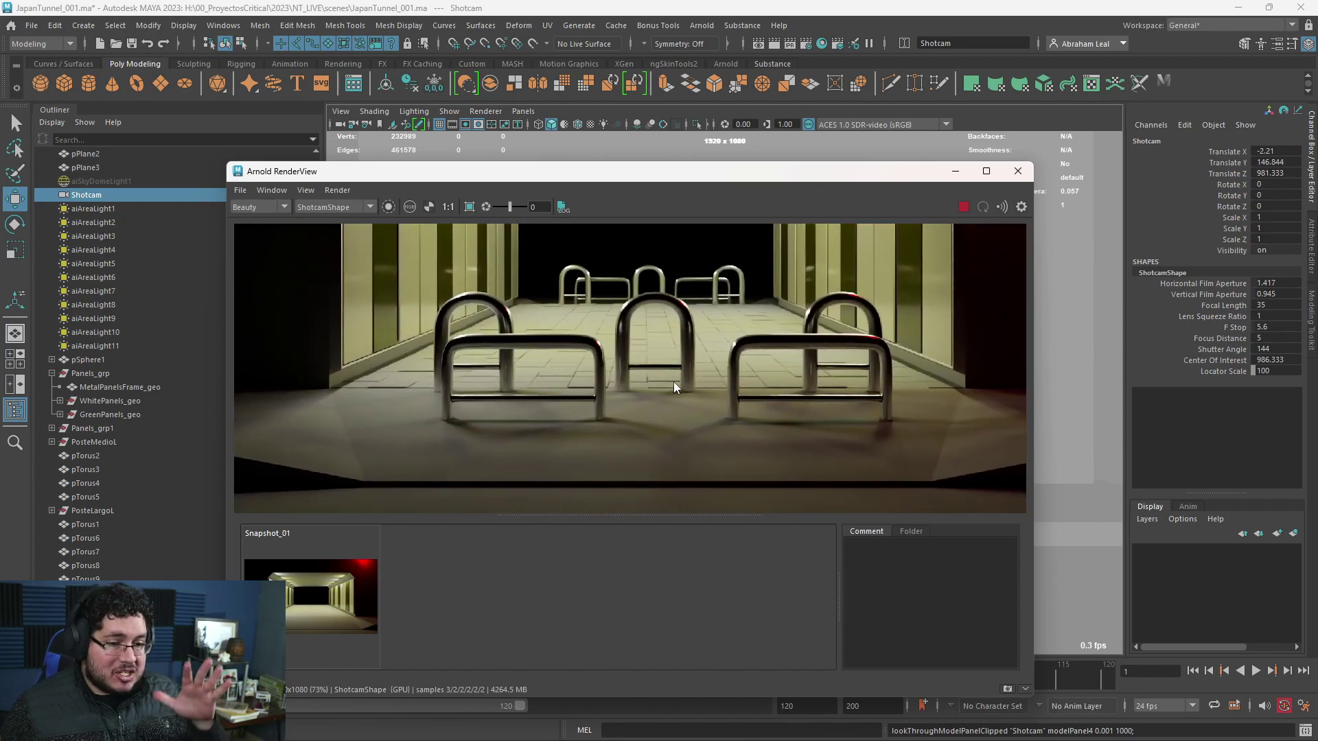
right_click_drag(673, 373, 446, 374, "alt")
right_click_drag(721, 450, 782, 467, "alt")
middle_click_drag(591, 417, 596, 374, "alt")
right_click_drag(596, 376, 670, 448, "alt")
right_click_drag(557, 404, 633, 372, "alt")
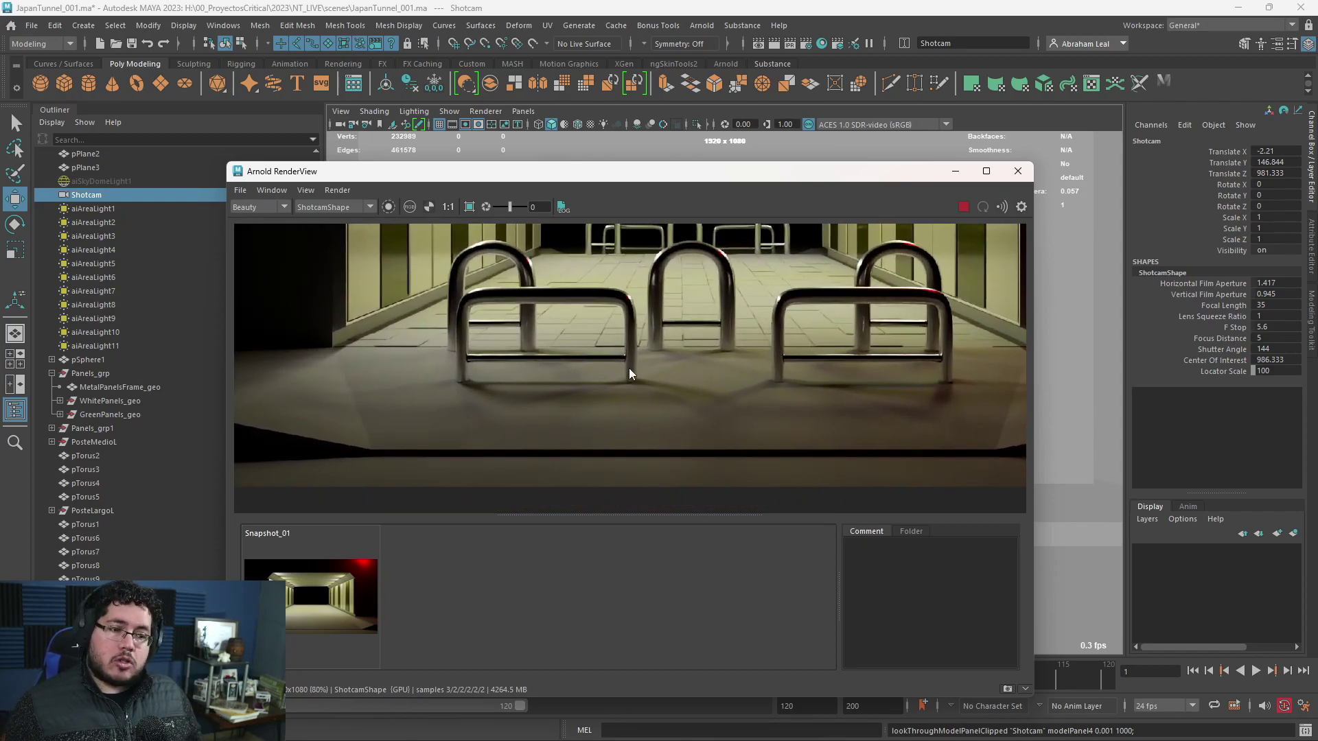
middle_click_drag(632, 372, 602, 350, "alt")
right_click_drag(602, 349, 312, 315, "alt")
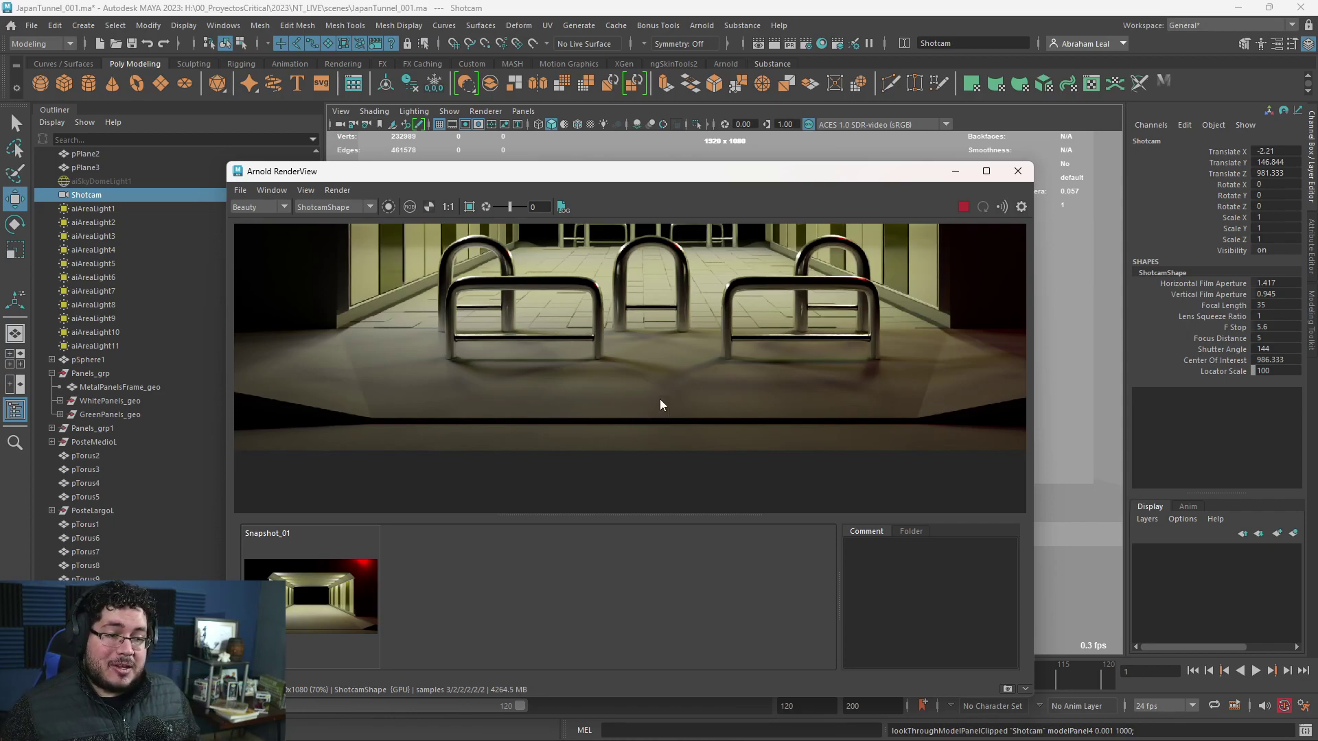
middle_click_drag(661, 399, 685, 429)
scroll(685, 428, "down", 1)
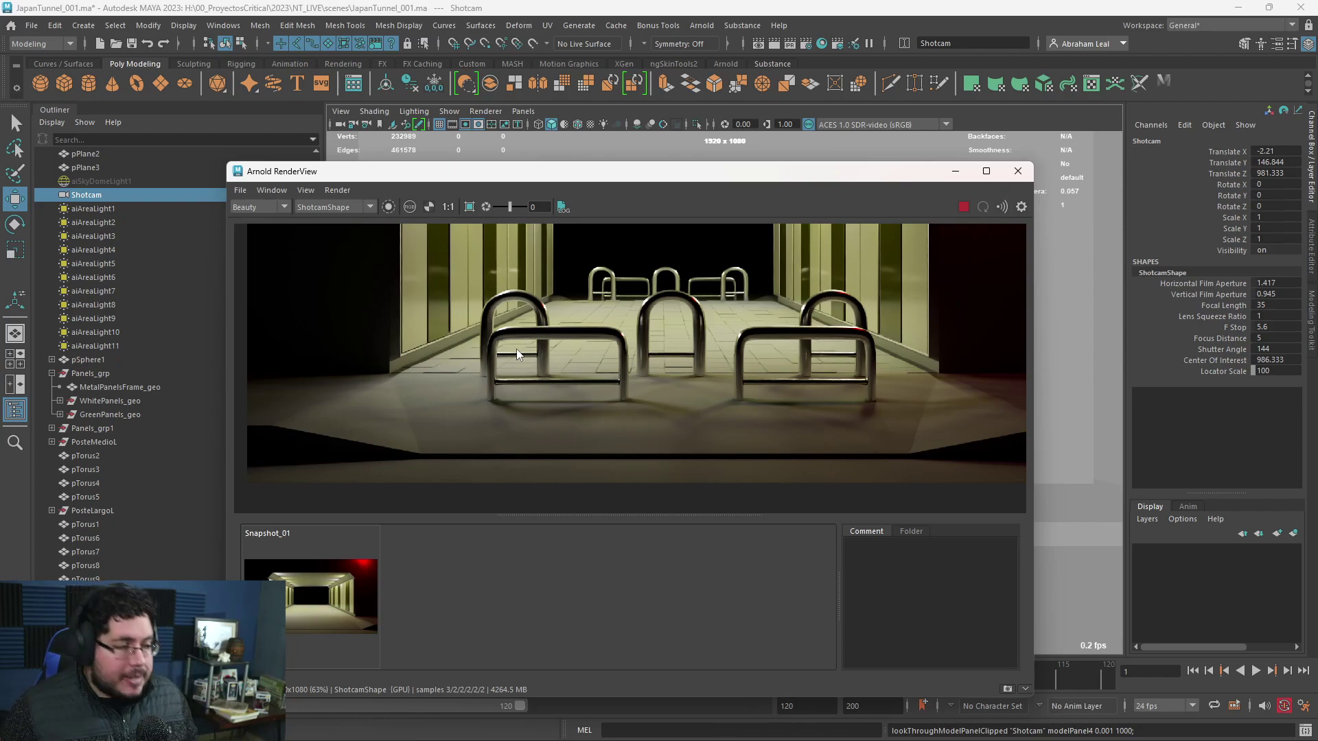
scroll(604, 417, "down", 5)
scroll(605, 416, "up", 4)
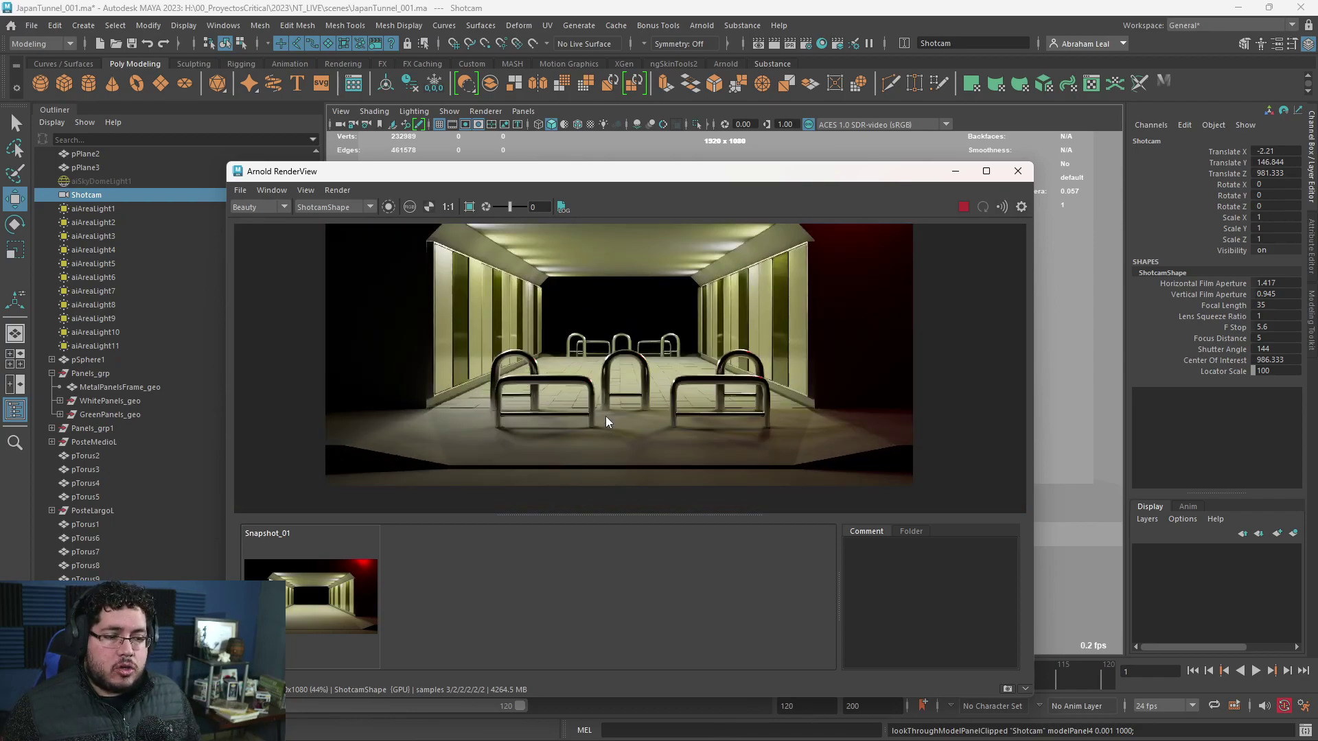
middle_click_drag(614, 416, 612, 417)
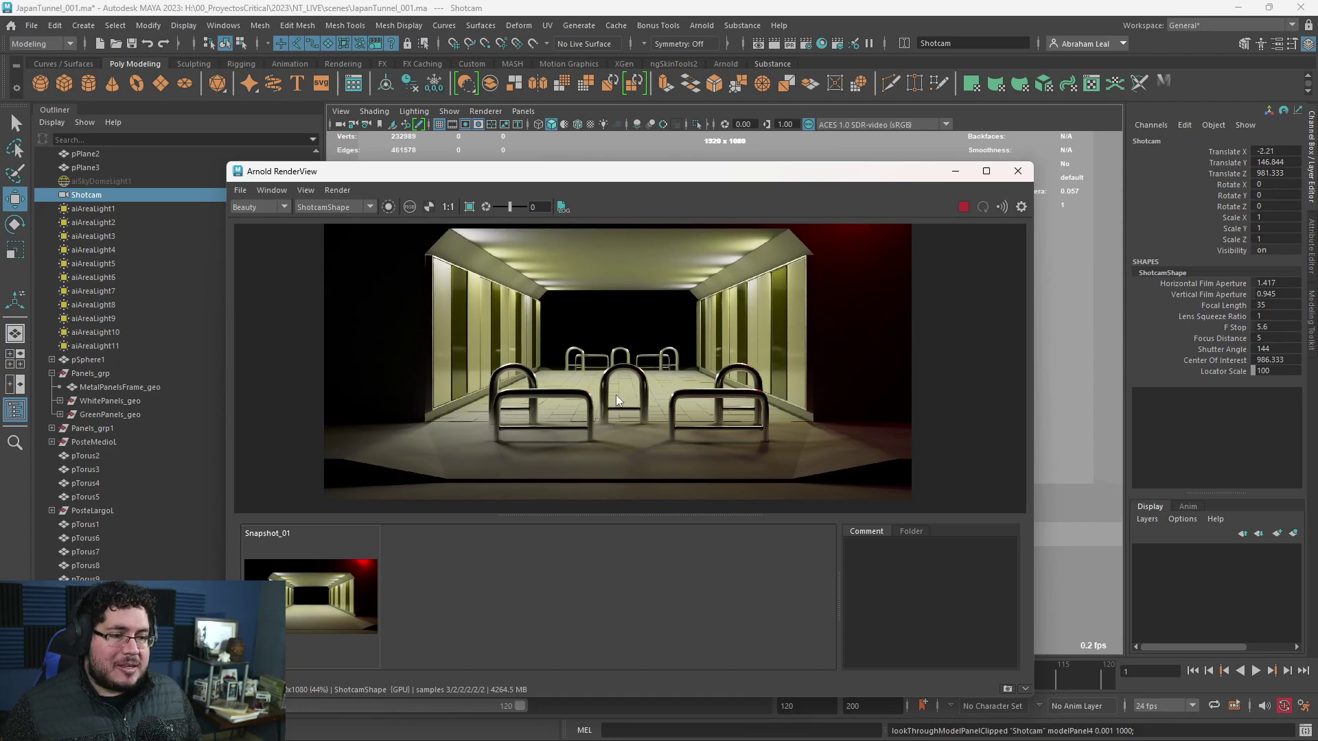